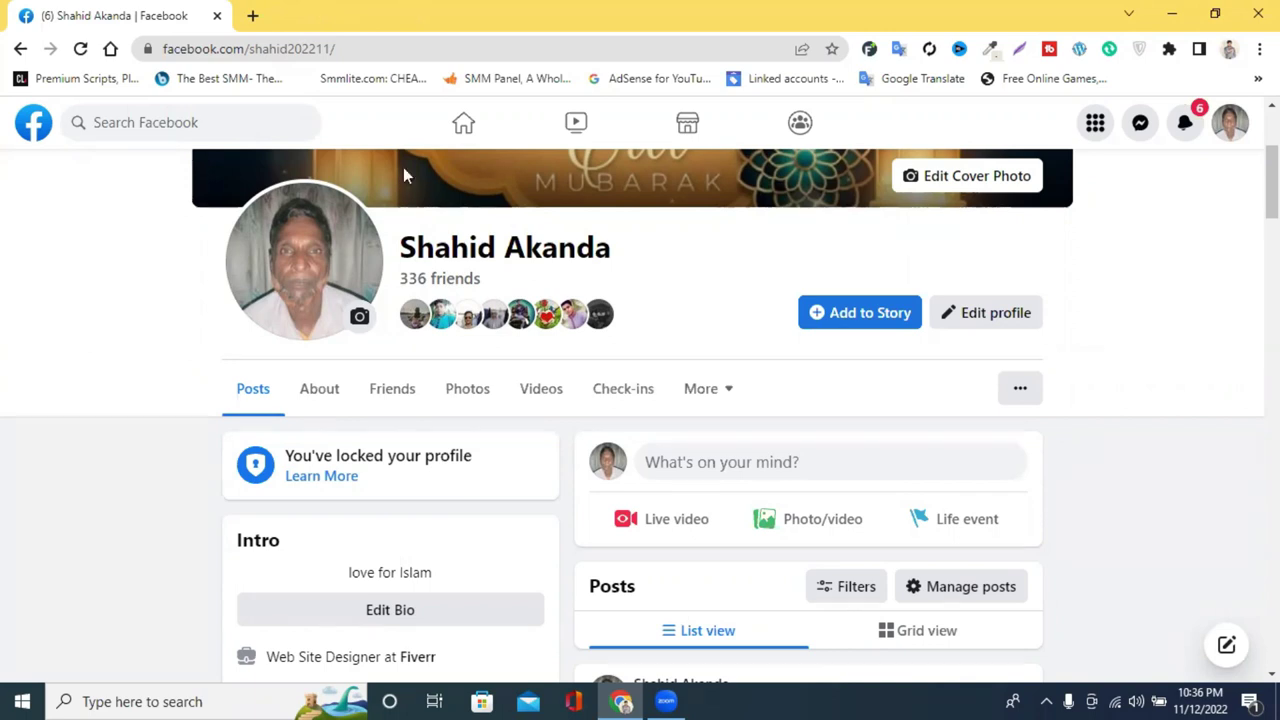
Open Ads Manager from the Facebook home feed and switch off the draft New Awareness campaign
left_click(464, 125)
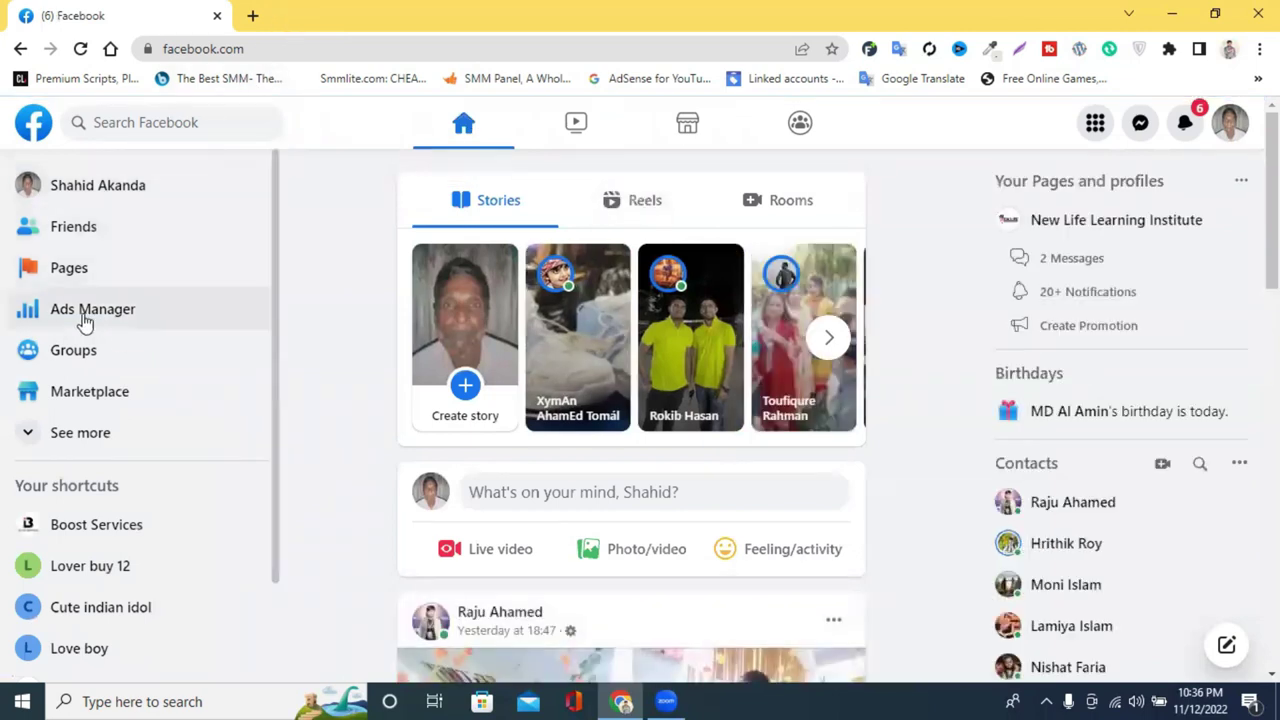
left_click(106, 318)
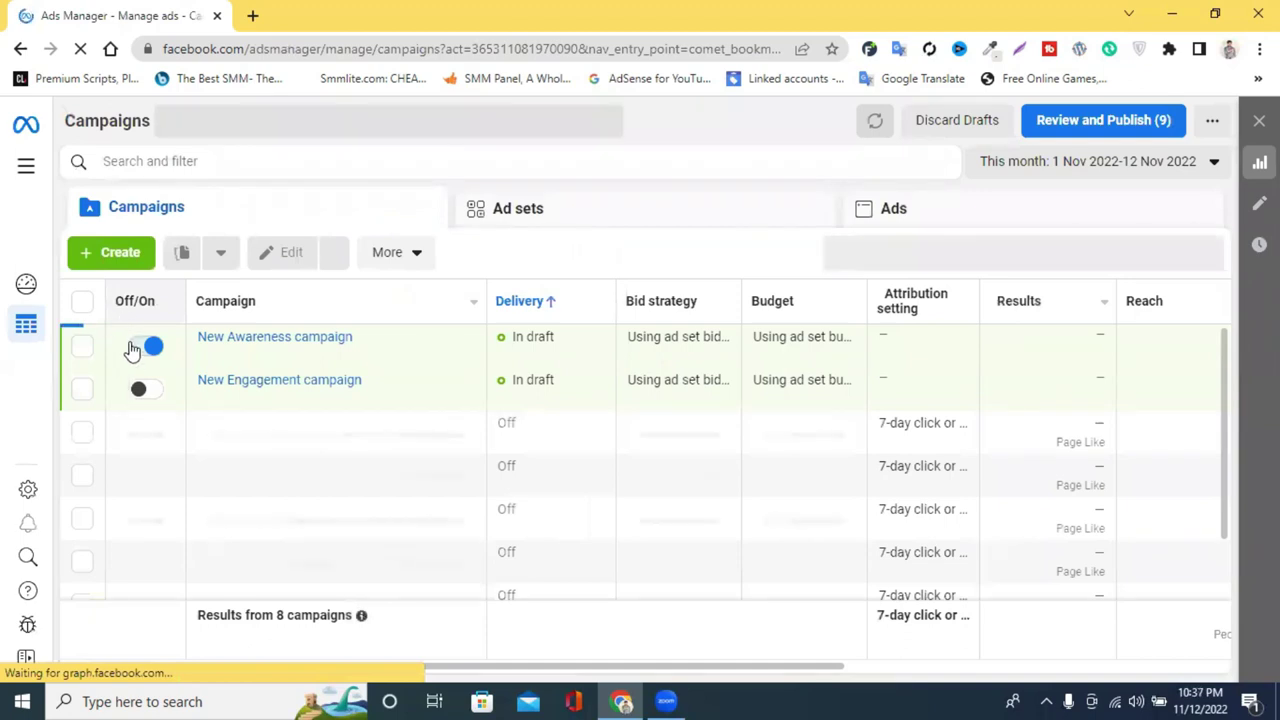
left_click(134, 348)
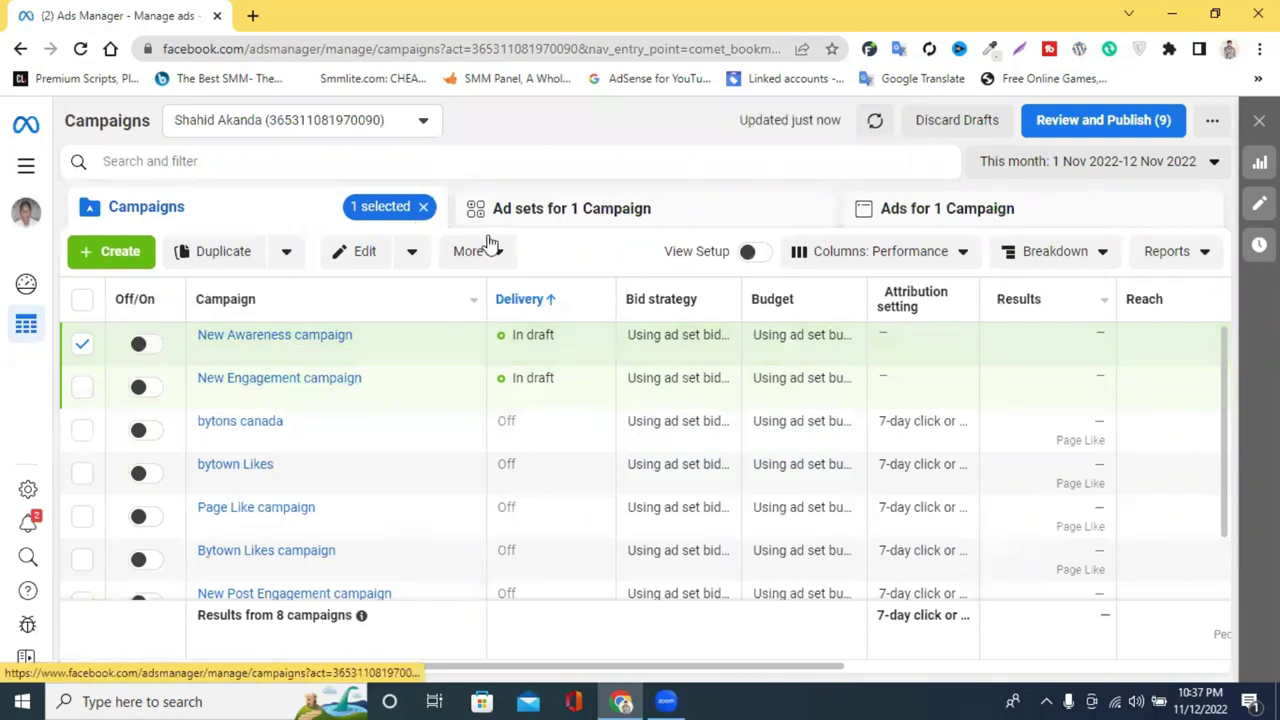
scroll(405, 384, "down", 1)
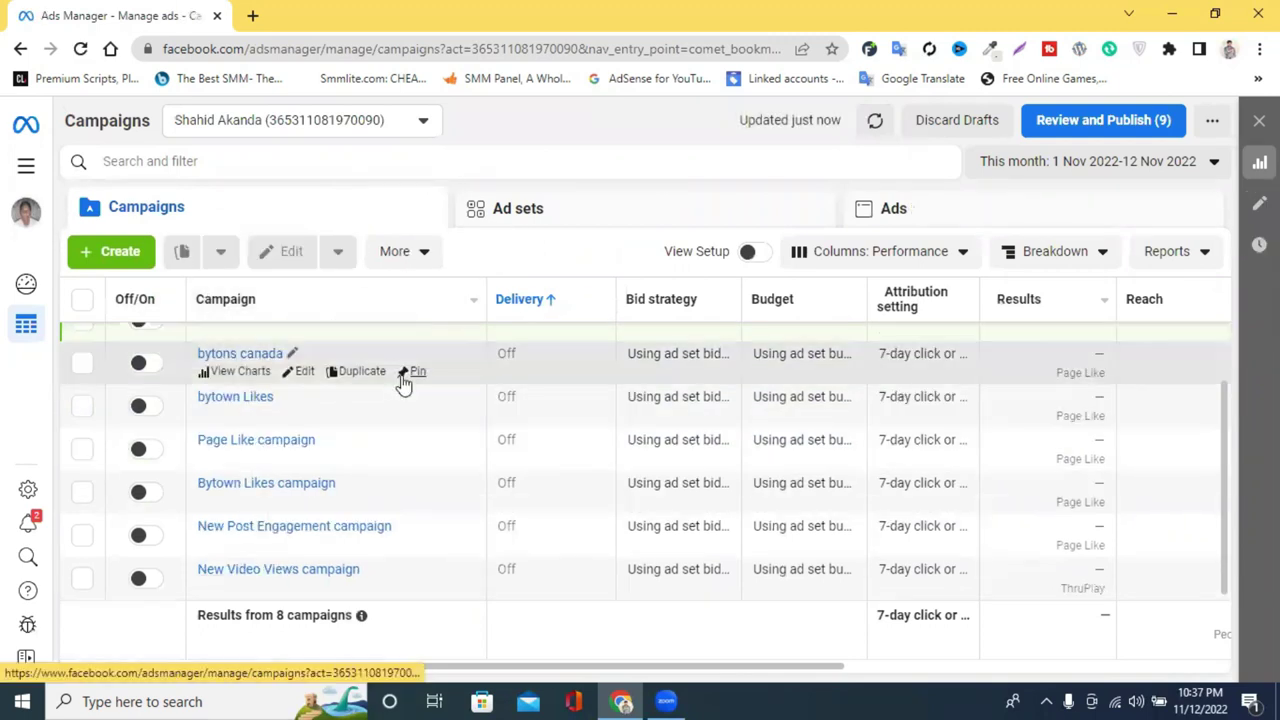
scroll(408, 380, "up", 1)
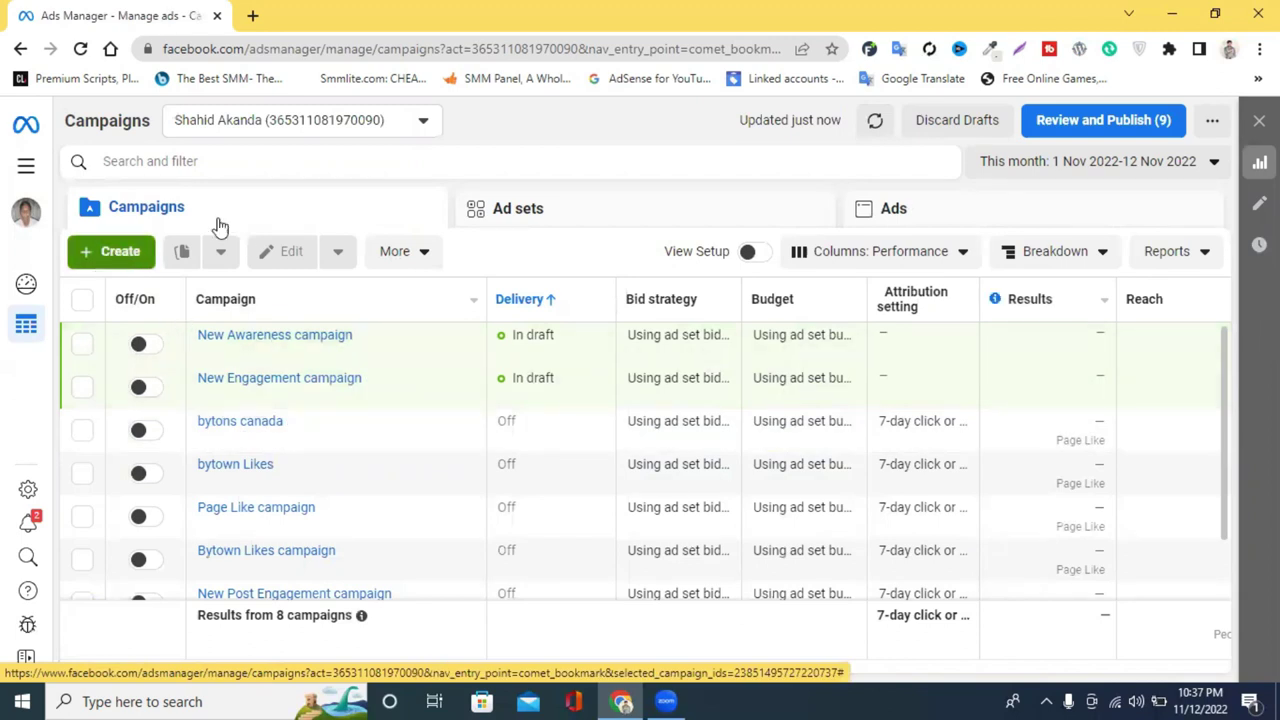
Open the ad account's Billing page in a new tab and go to its payment settings
left_click(27, 170)
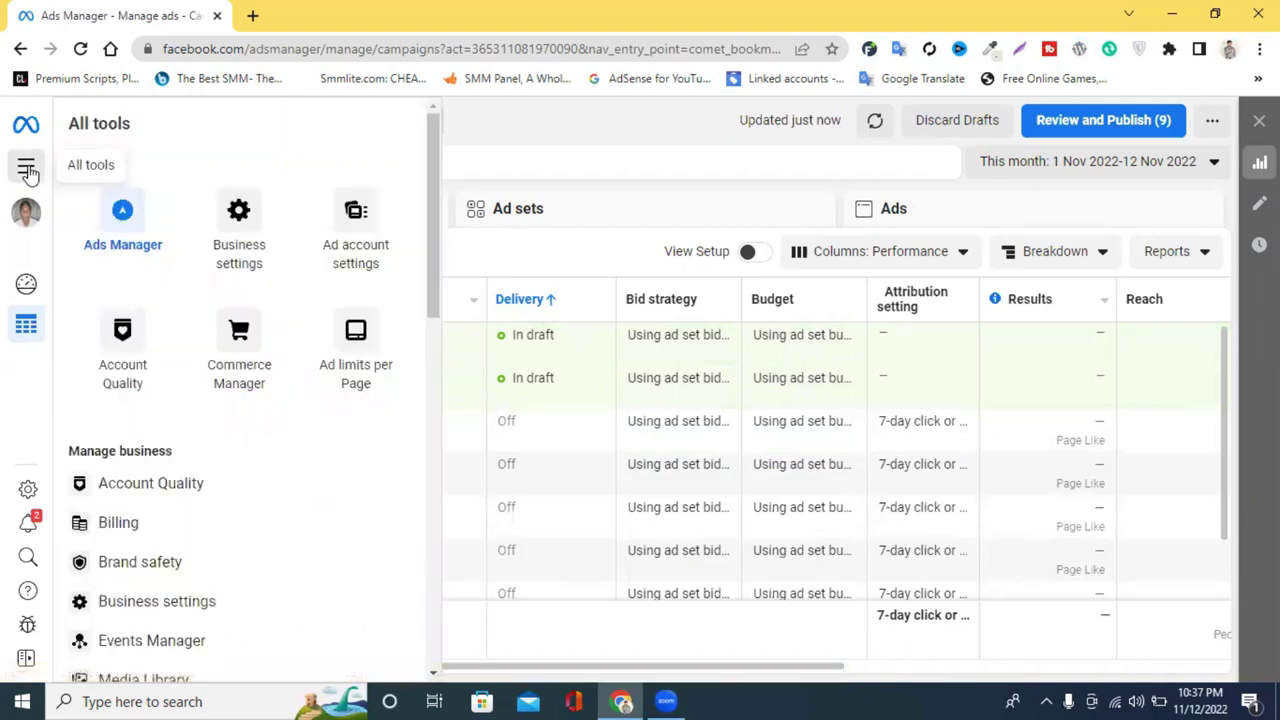
right_click(116, 523)
left_click(172, 377)
key("ctrl+Tab")
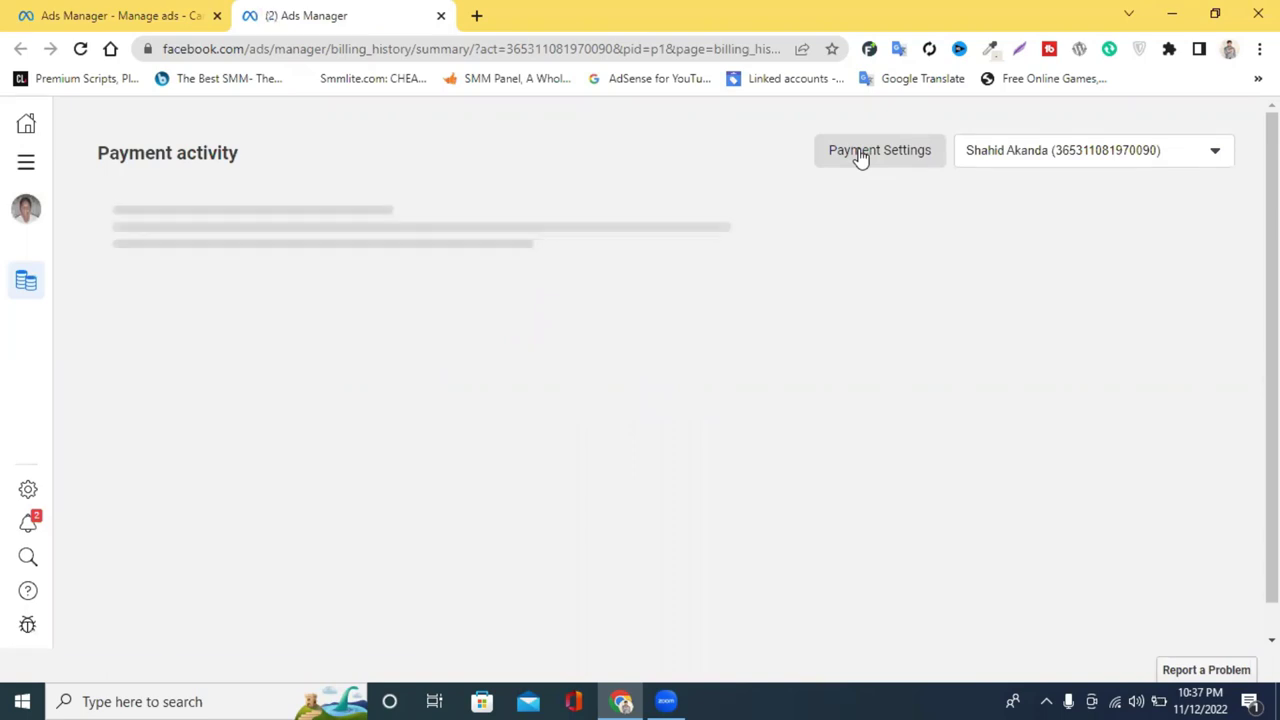
left_click(859, 155)
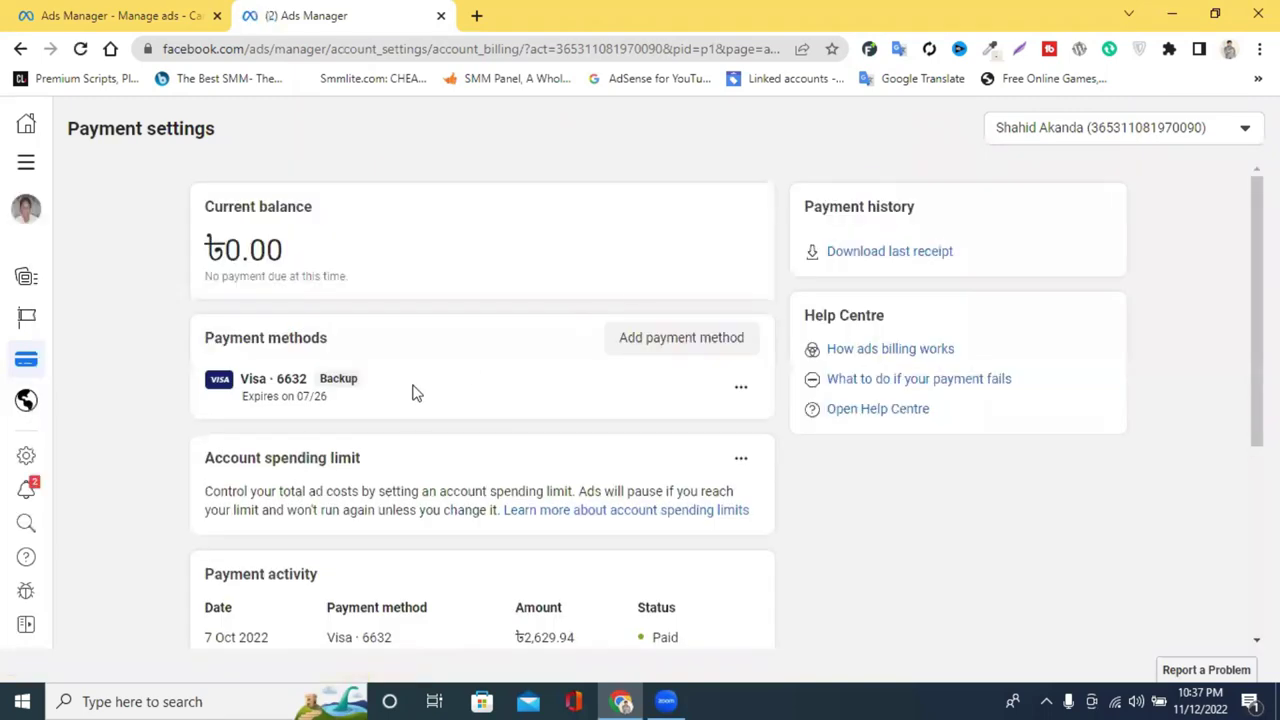
View the options for adding a payment method, dismiss them, and return to the campaigns list
left_click(655, 345)
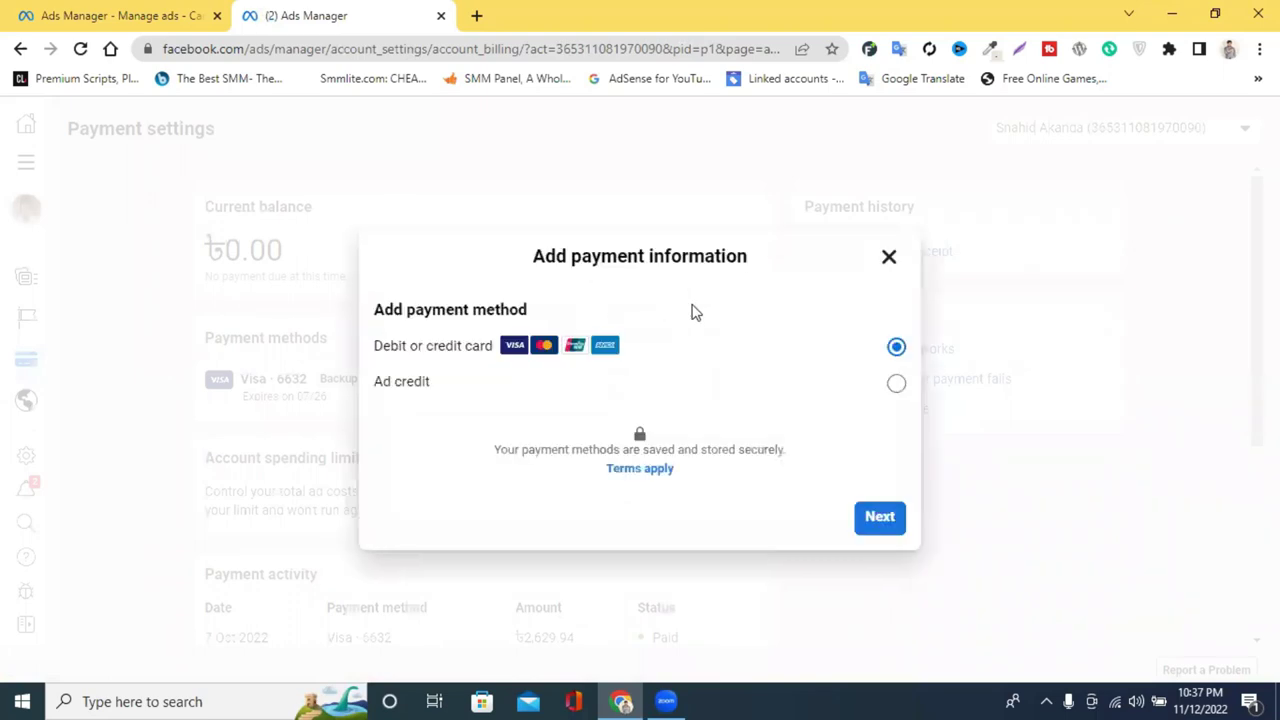
left_click(890, 259)
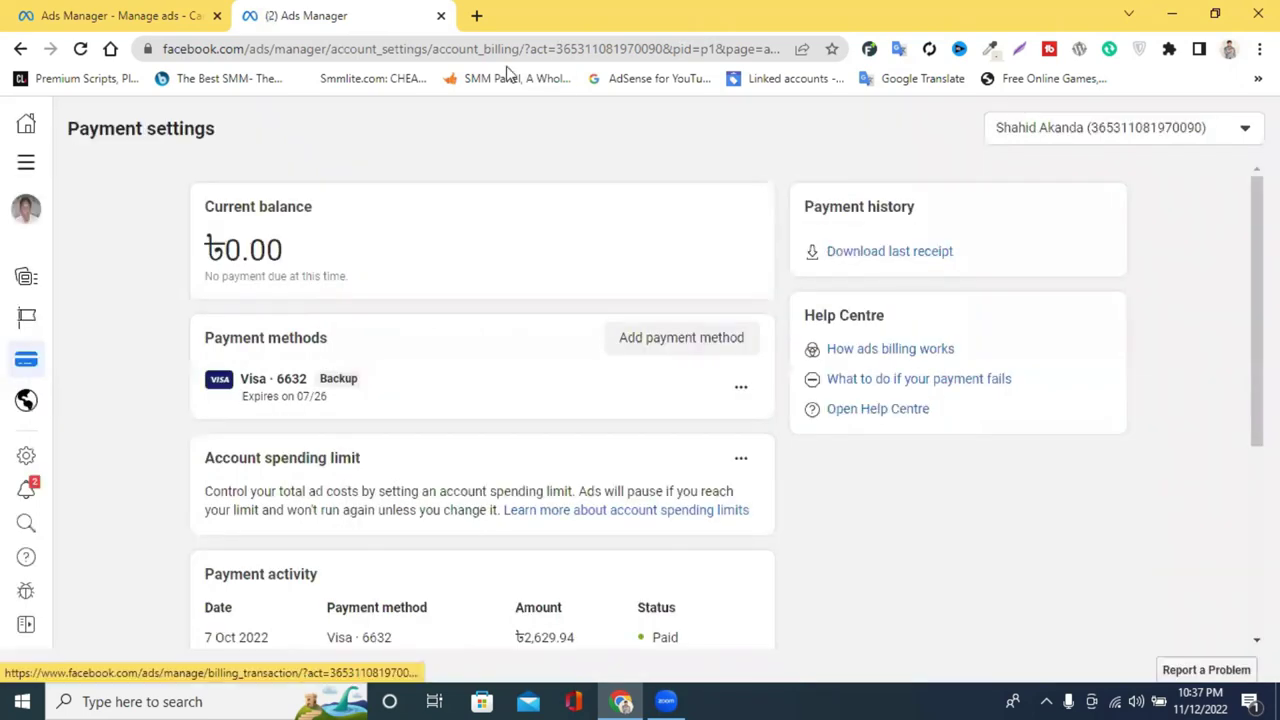
left_click(441, 15)
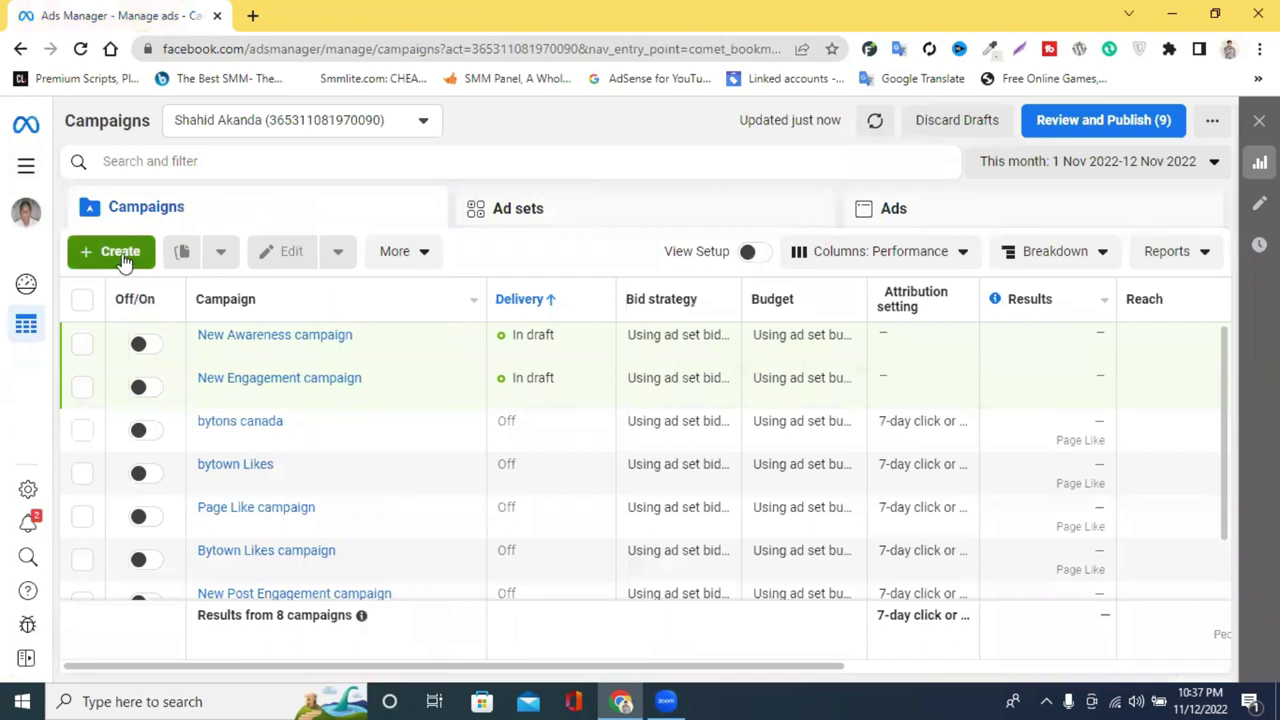
Create a new campaign with the Awareness objective
left_click(122, 256)
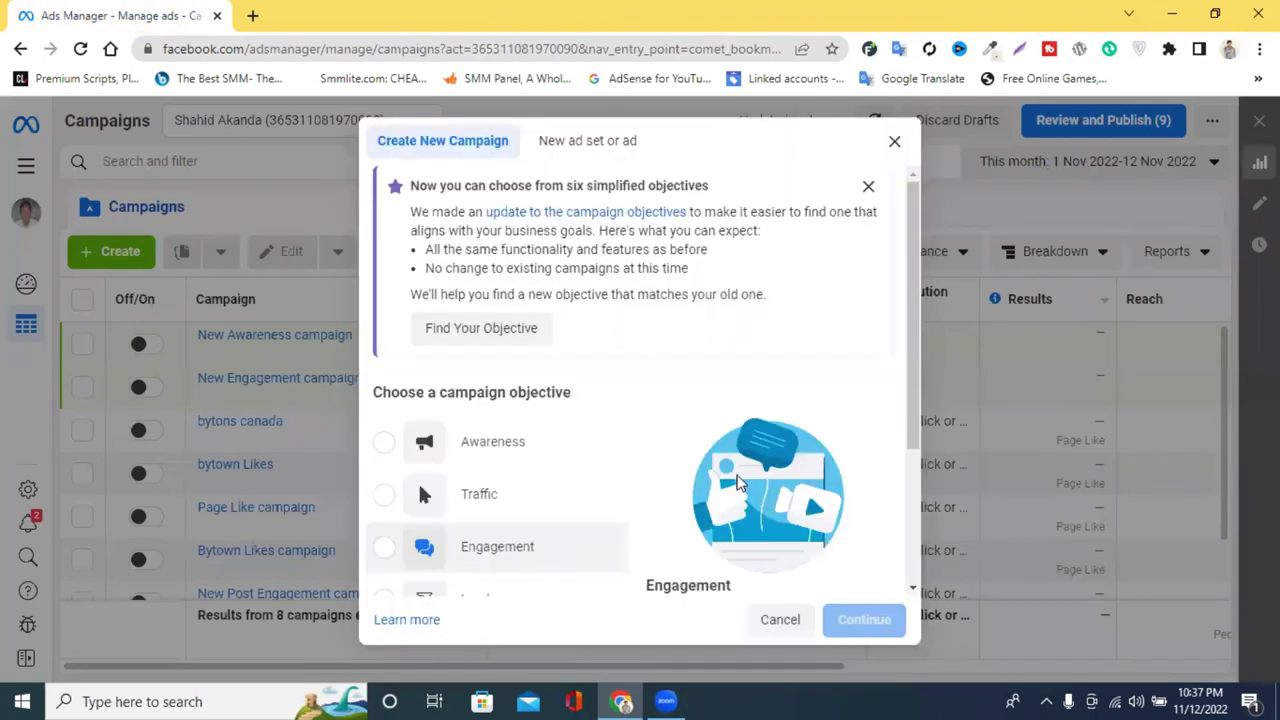
scroll(883, 405, "down", 3)
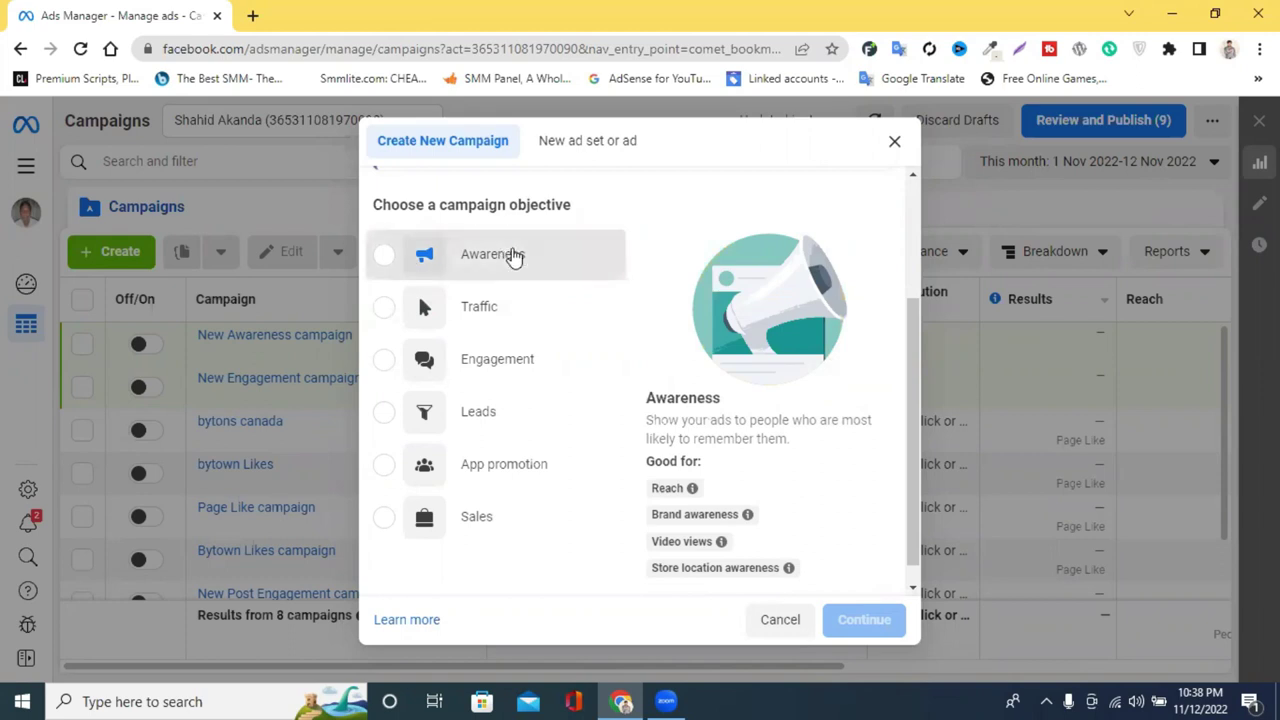
left_click(513, 257)
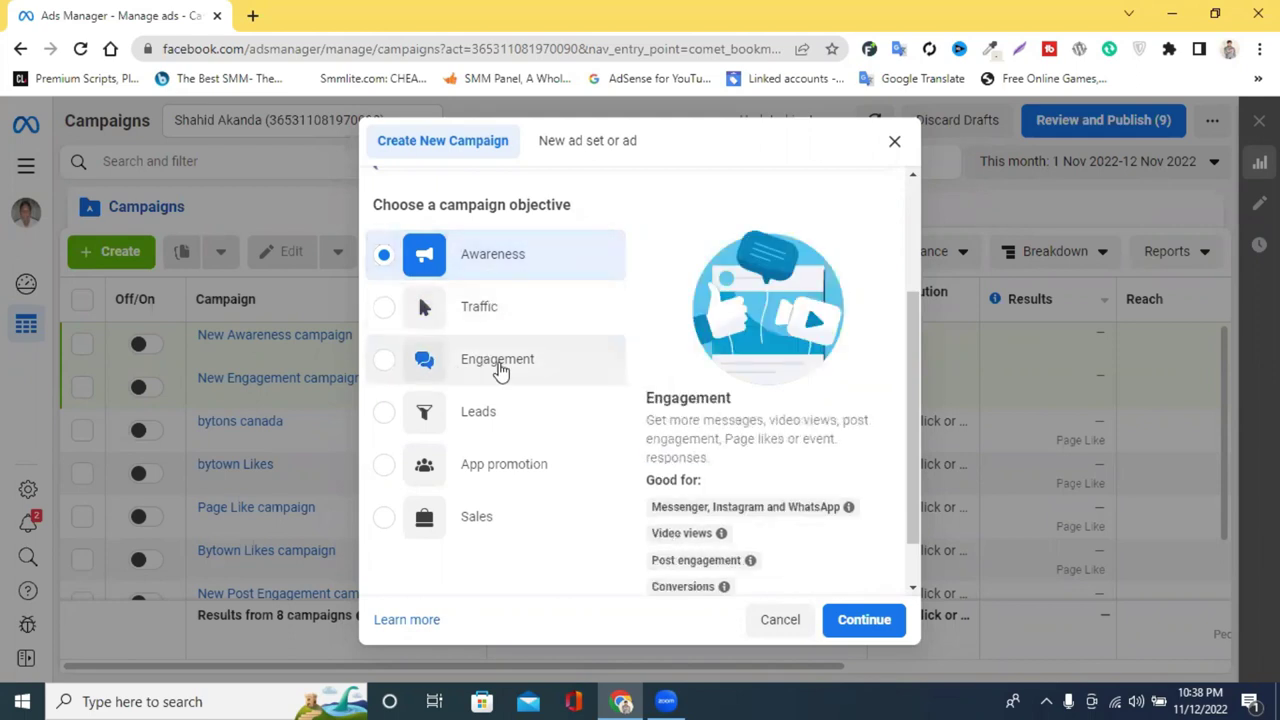
left_click(500, 368)
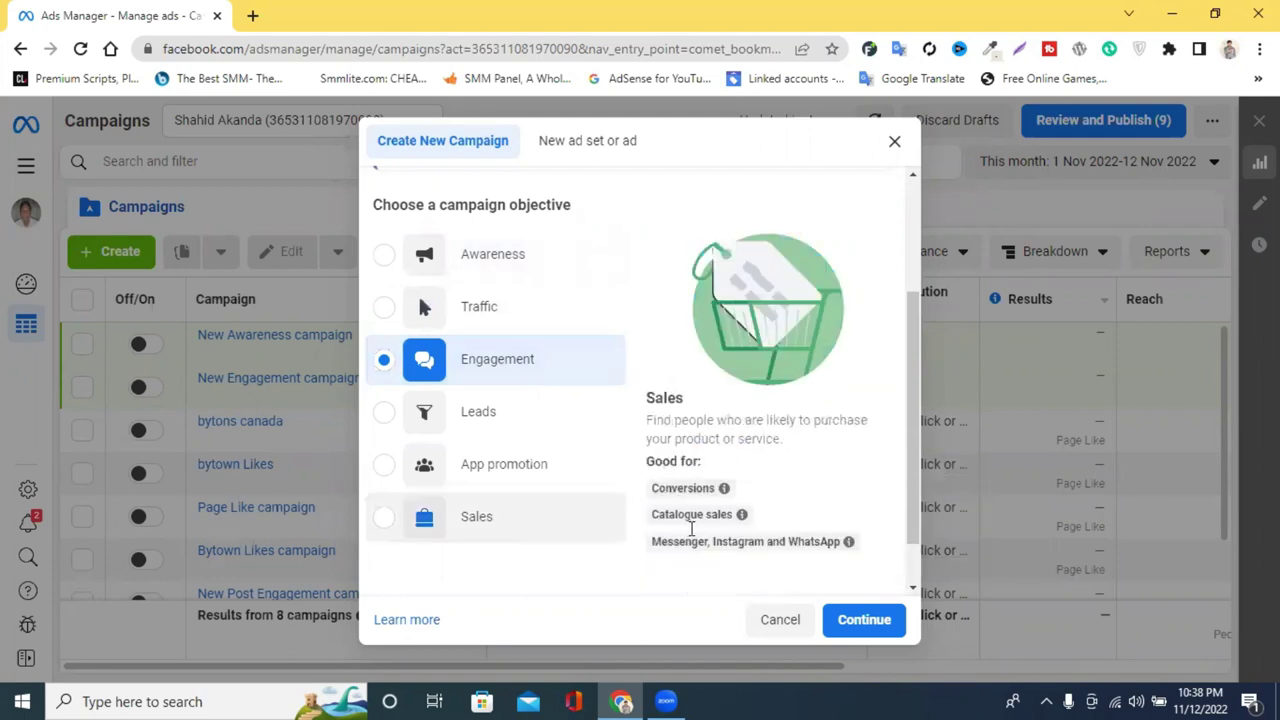
mouse_move(707, 533)
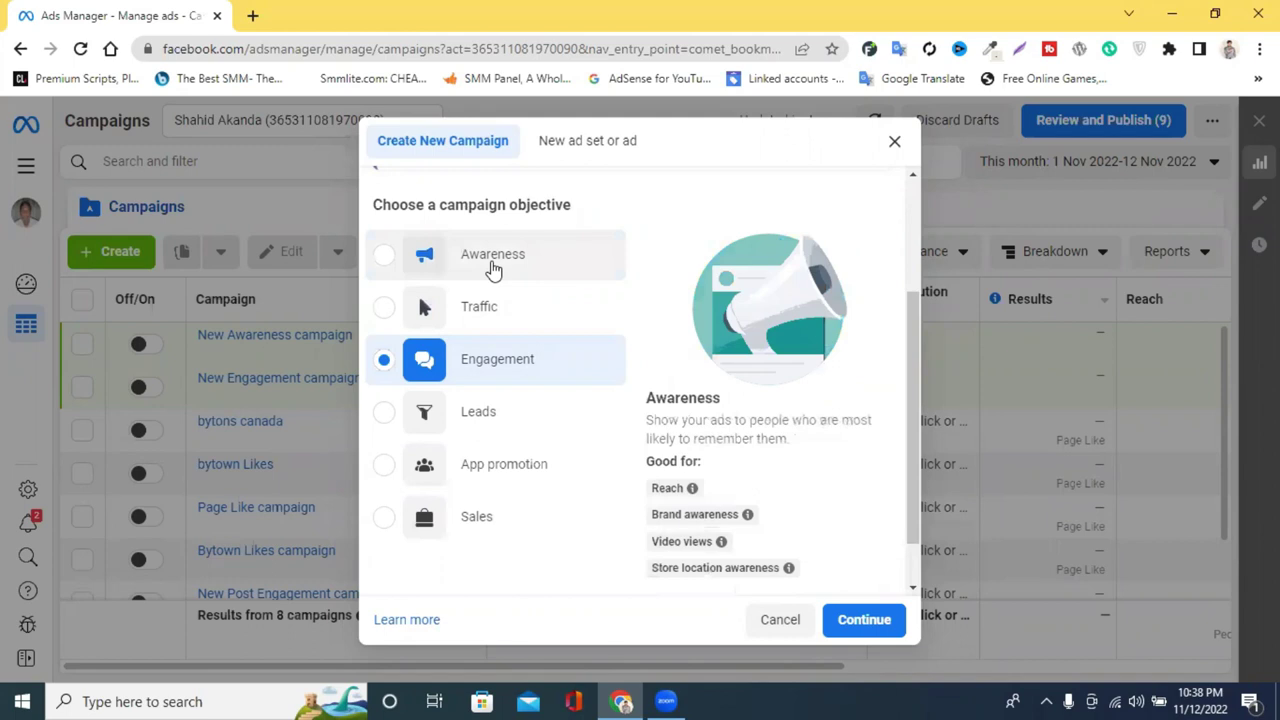
left_click(490, 262)
scroll(591, 309, "down", 1)
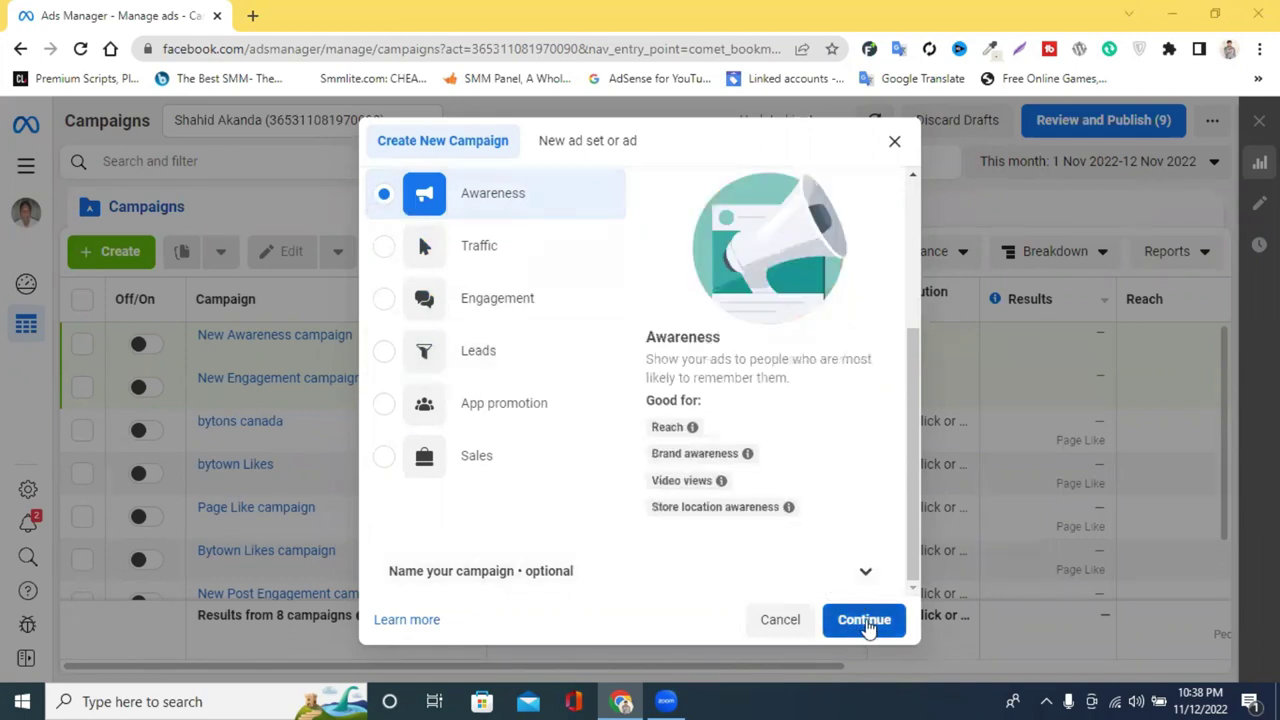
left_click(867, 619)
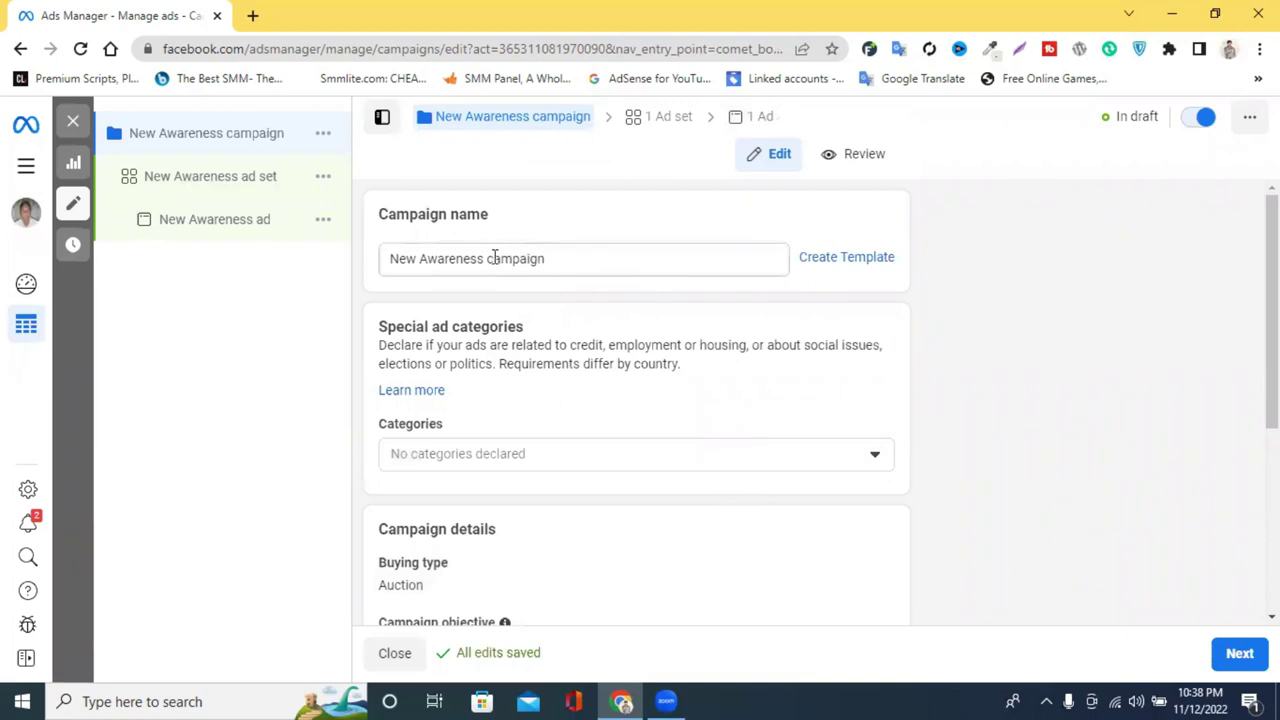
Rename the campaign as "bd shoping campaign"
left_click_drag(488, 258, 372, 263)
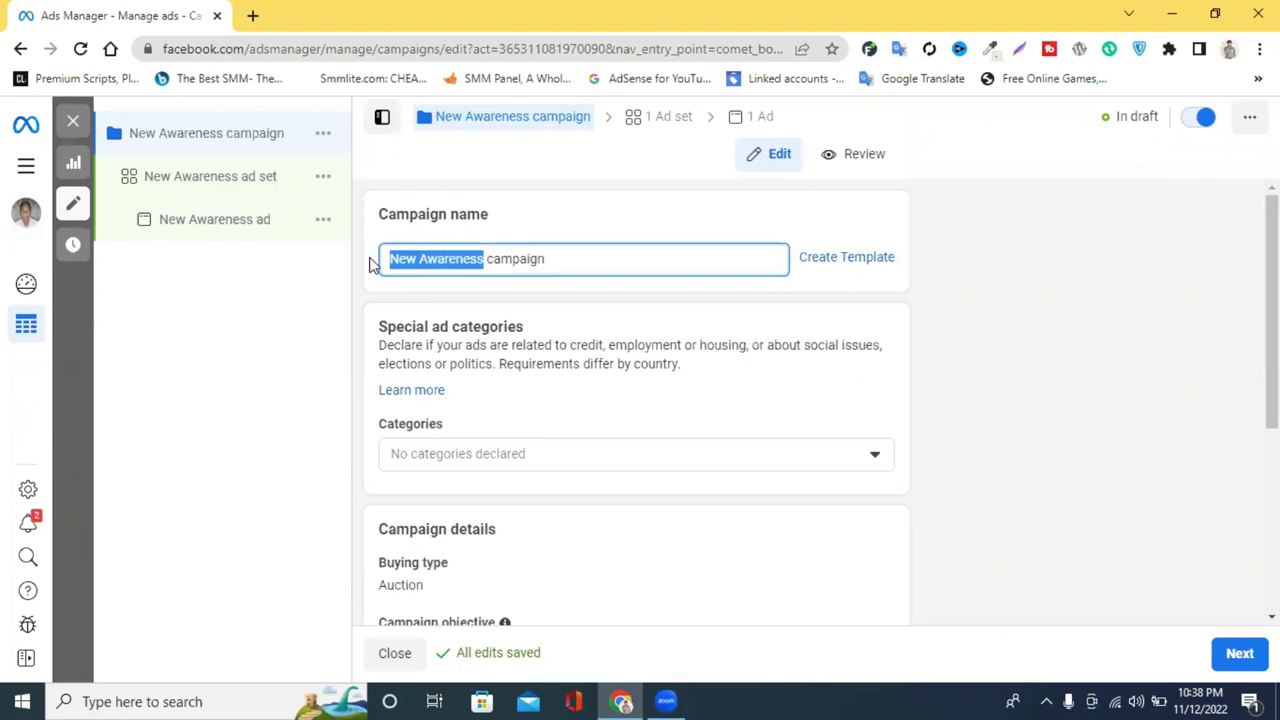
type("free")
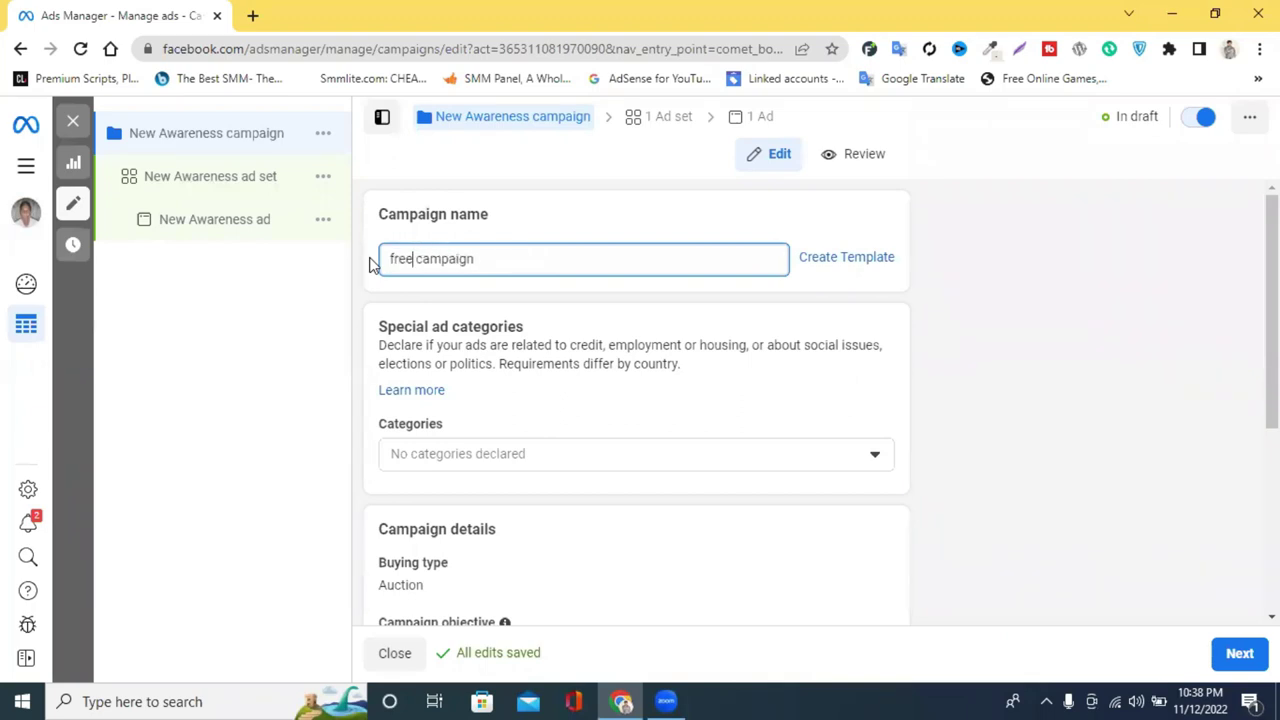
type("lanc")
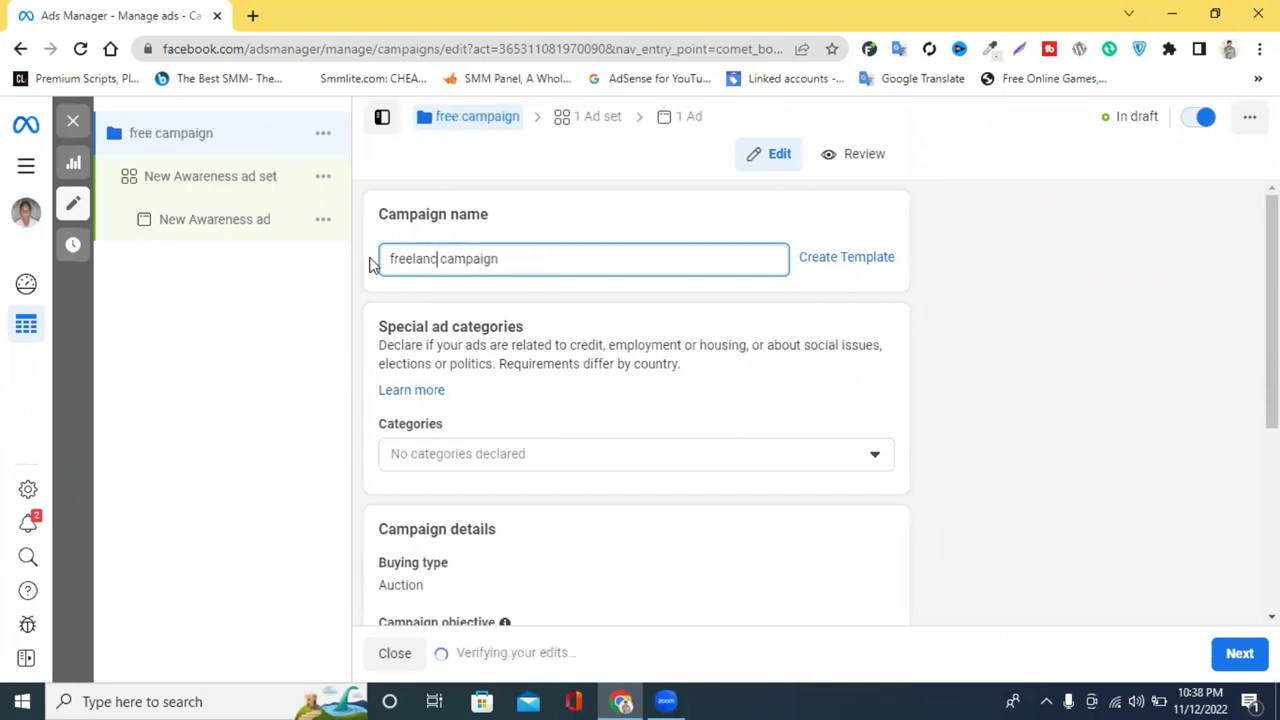
key("BackSpace")
key("BackSpace")
key("BackSpace")
key("BackSpace")
key("BackSpace")
key("BackSpace")
key("BackSpace")
key("BackSpace")
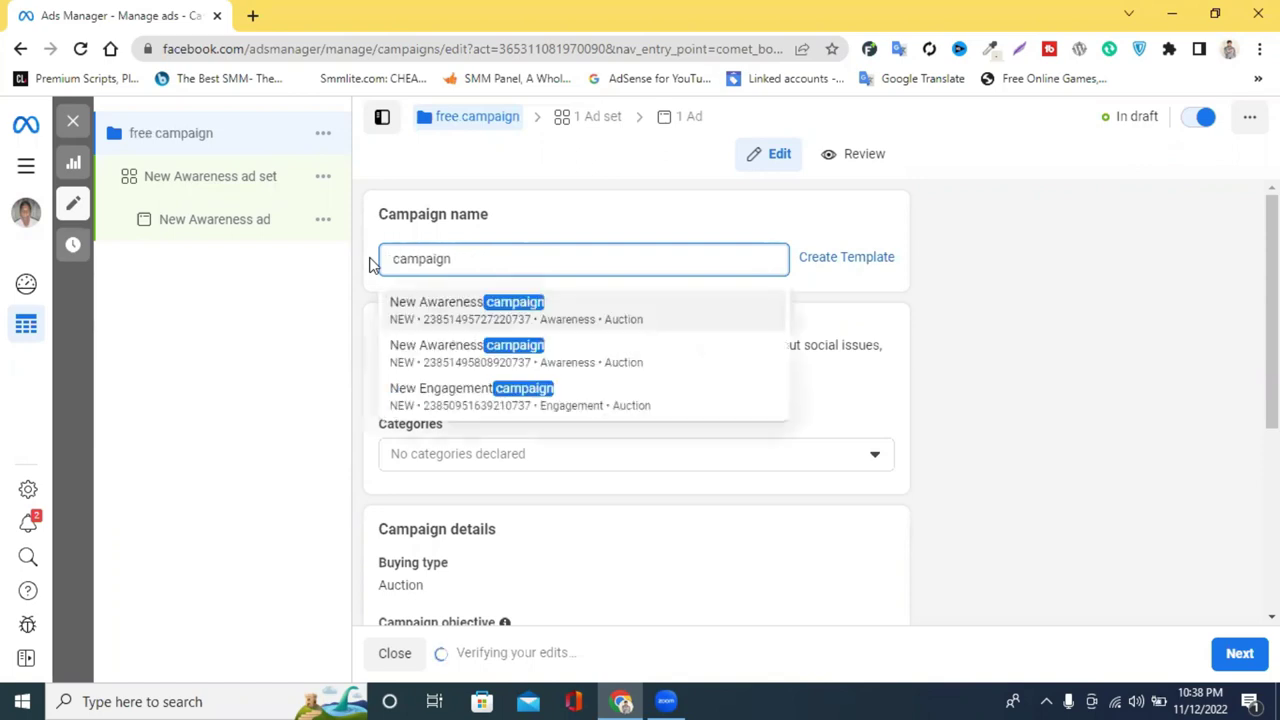
type("bd ")
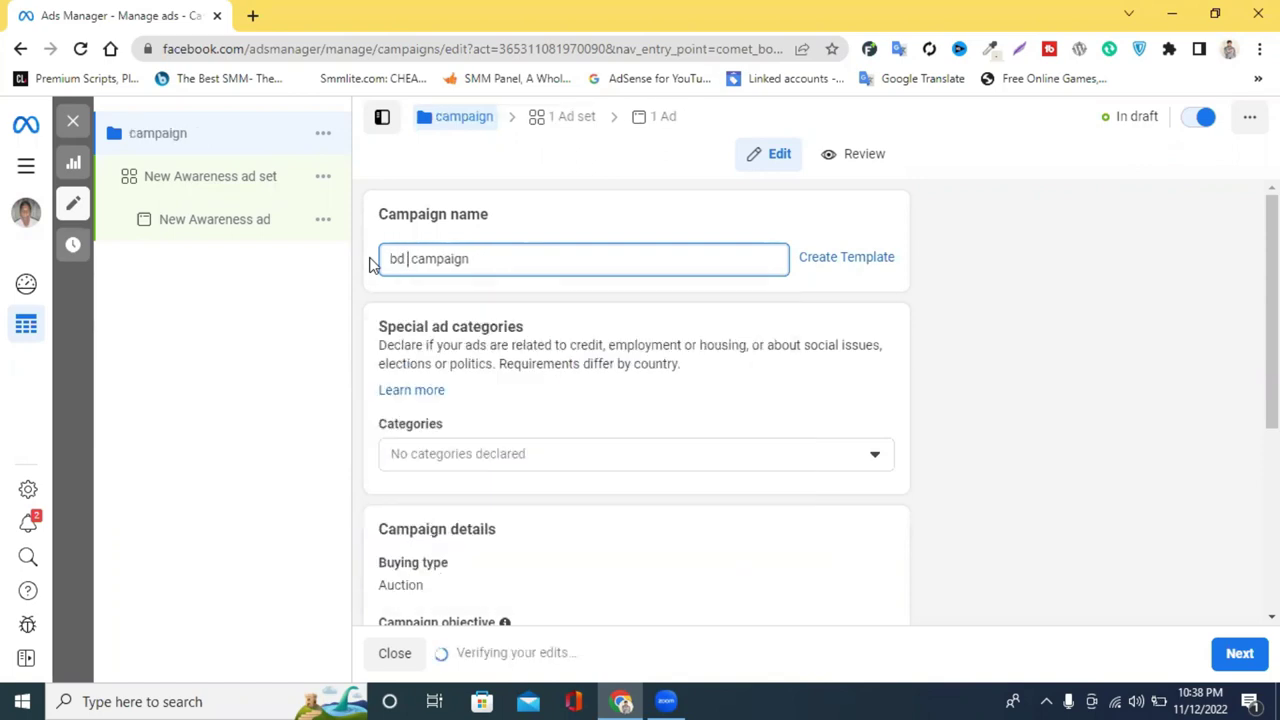
type("sh ")
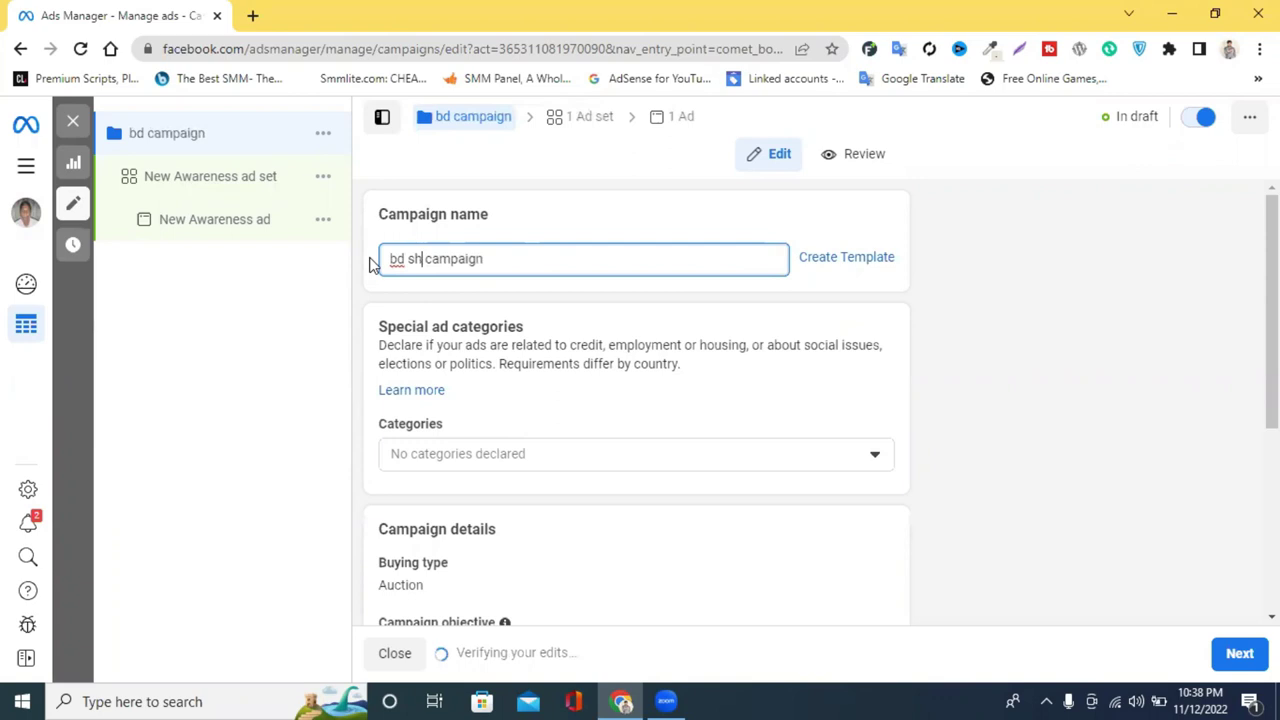
type("oping")
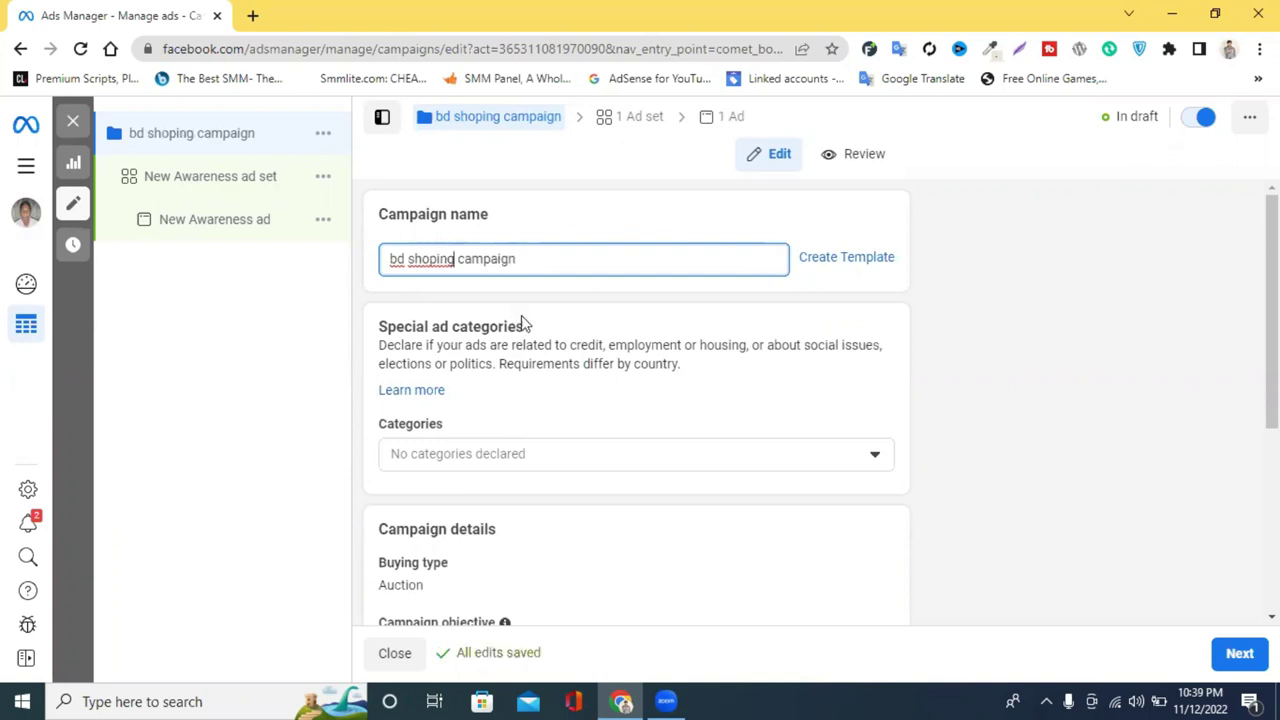
Look over the campaign's categories and details, and continue to the ad set settings
scroll(574, 318, "down", 3)
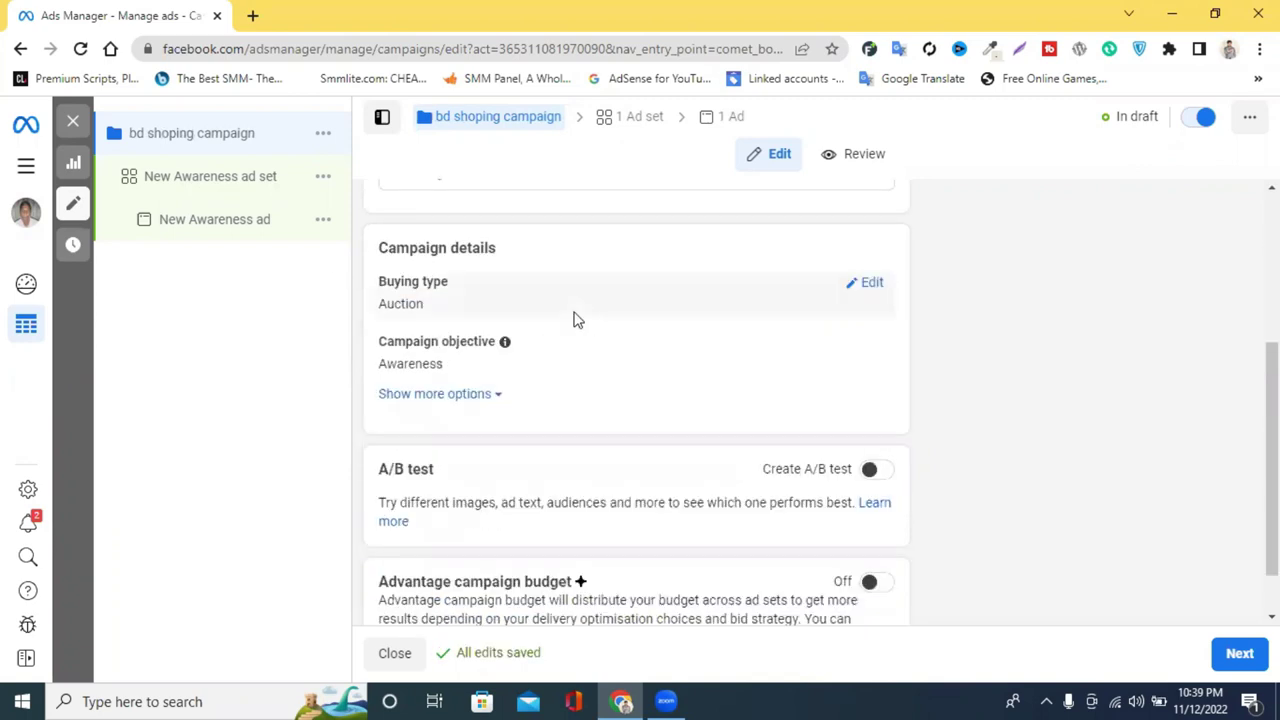
scroll(603, 294, "up", 4)
scroll(604, 296, "down", 1)
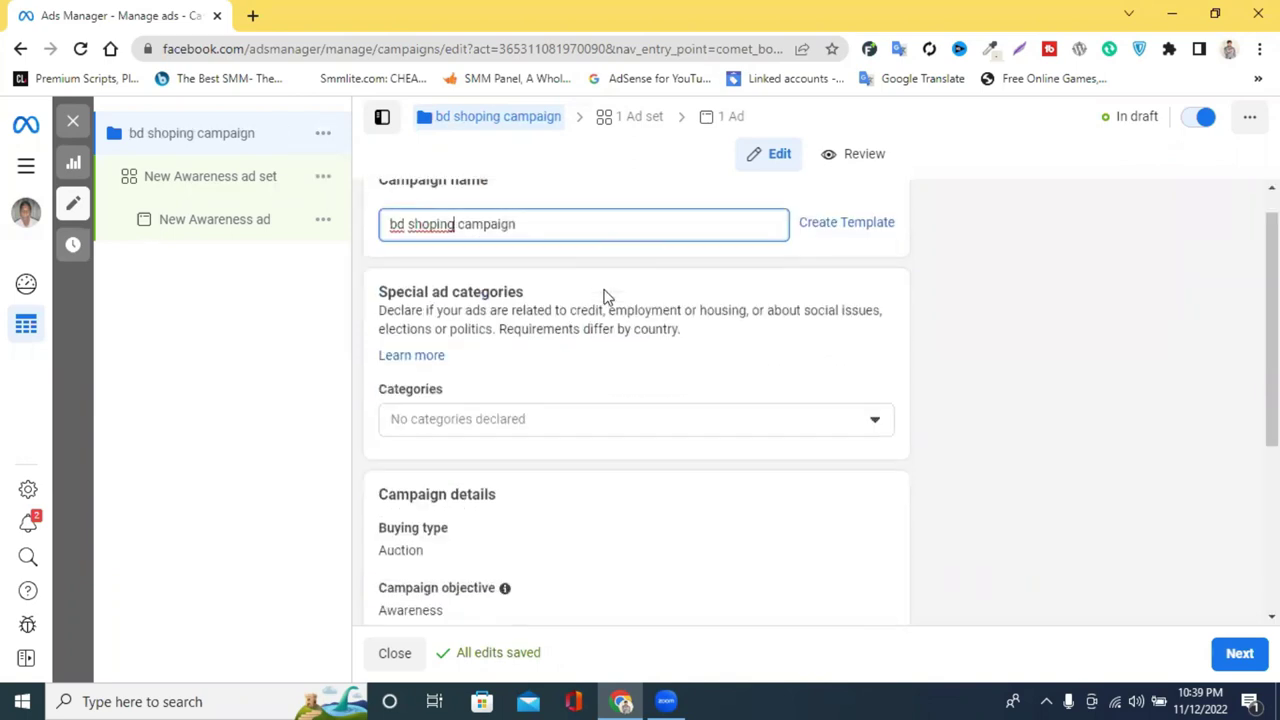
scroll(603, 294, "down", 3)
left_click(1239, 654)
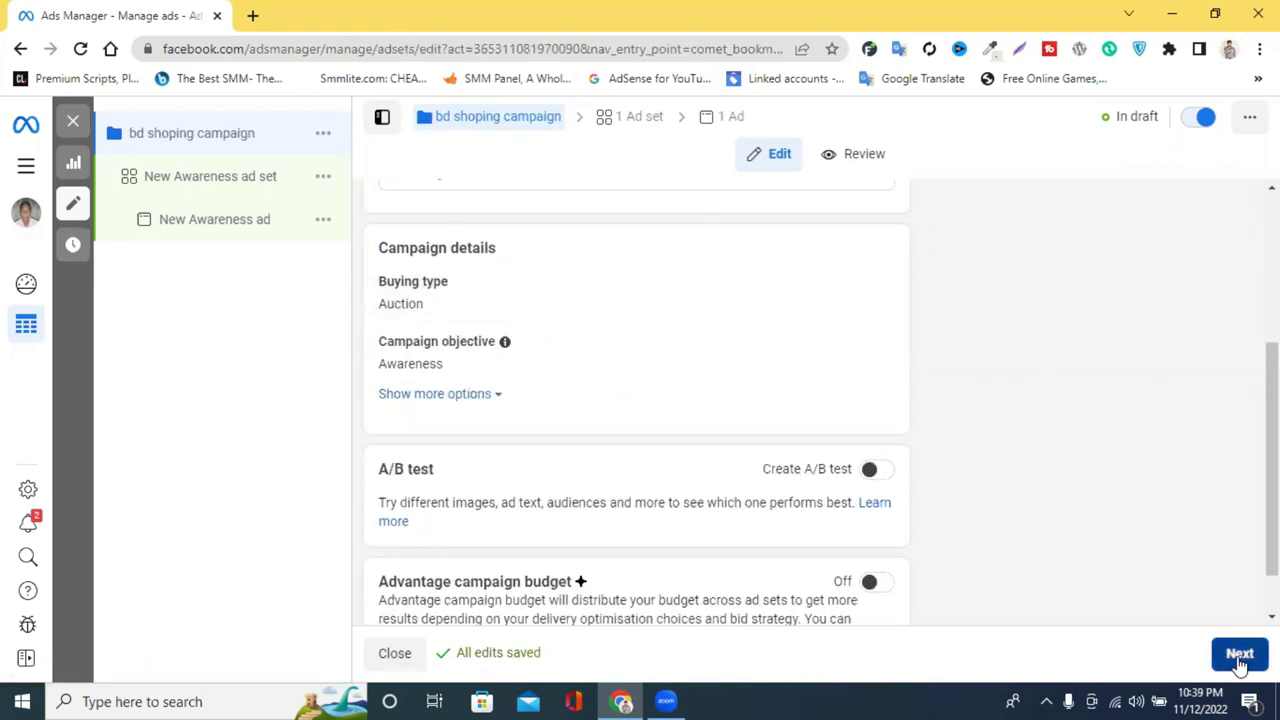
left_click(1238, 656)
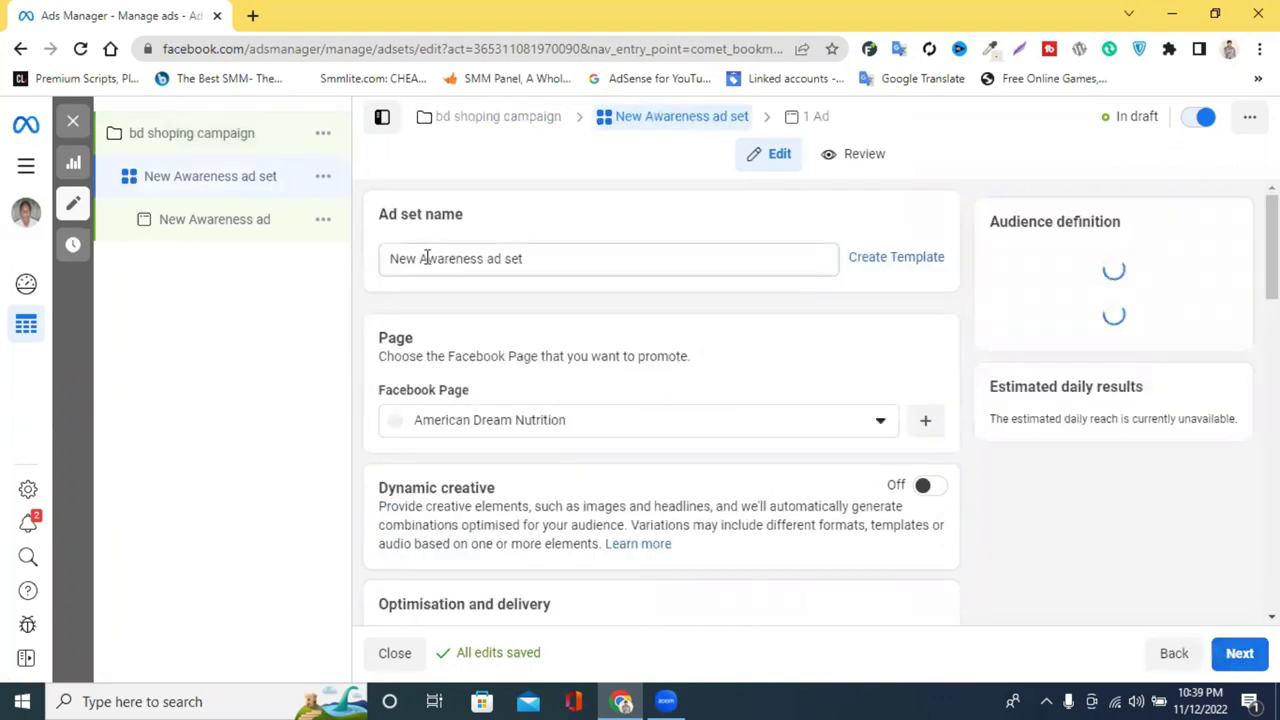
Rename the ad set as "bd shoping ad set"
left_click_drag(484, 256, 391, 256)
key("BackSpace")
type("bd")
type(" sh")
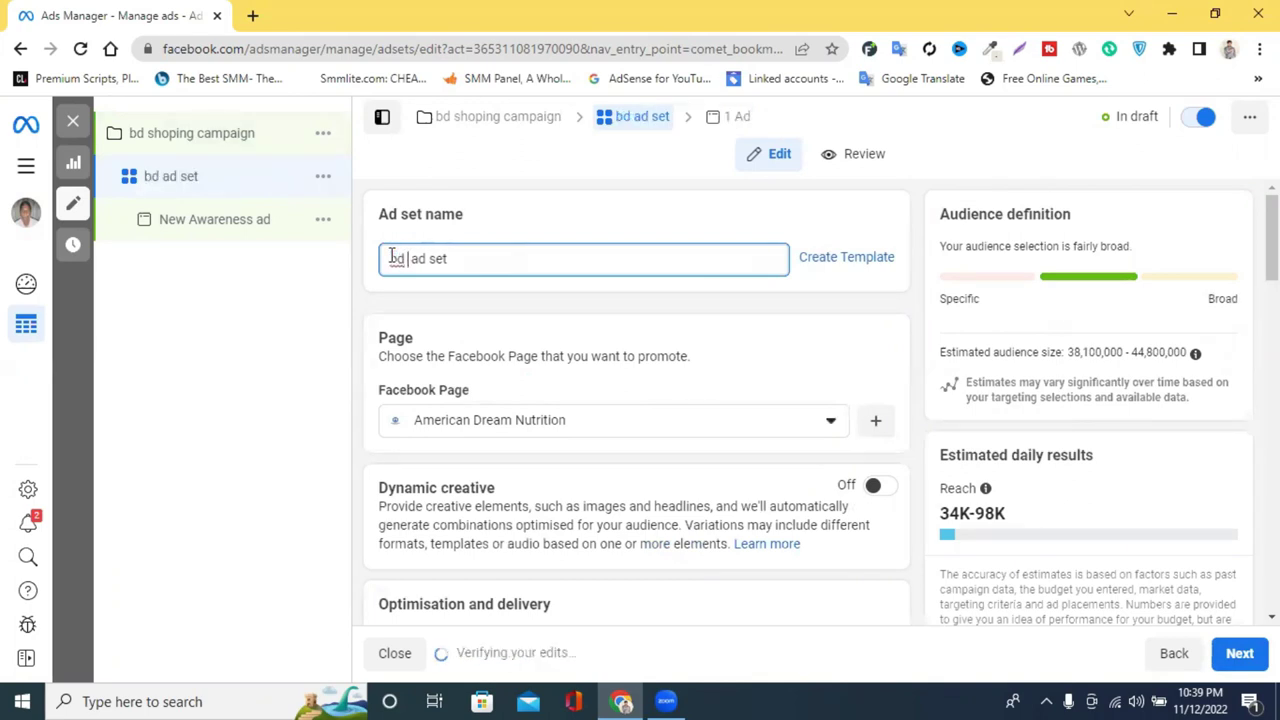
type("oping")
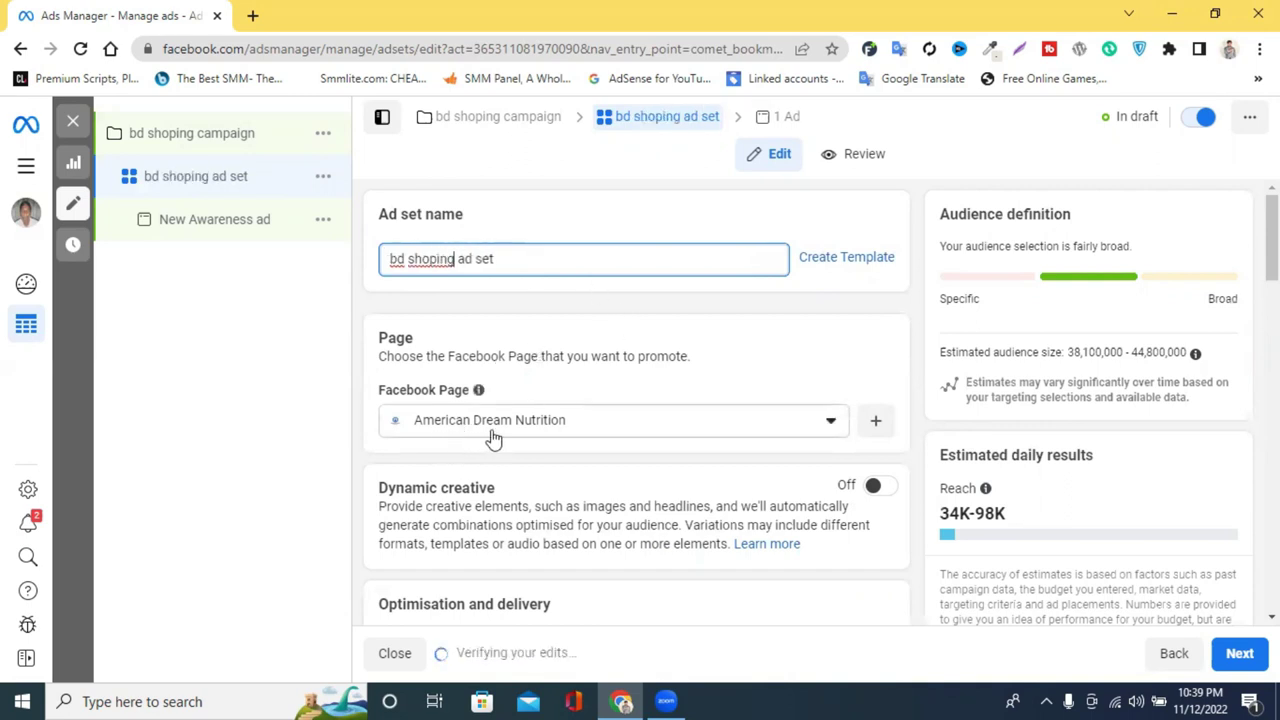
Look through the available Facebook Pages and select American Dream Nutrition as the Page to promote
scroll(541, 425, "down", 2)
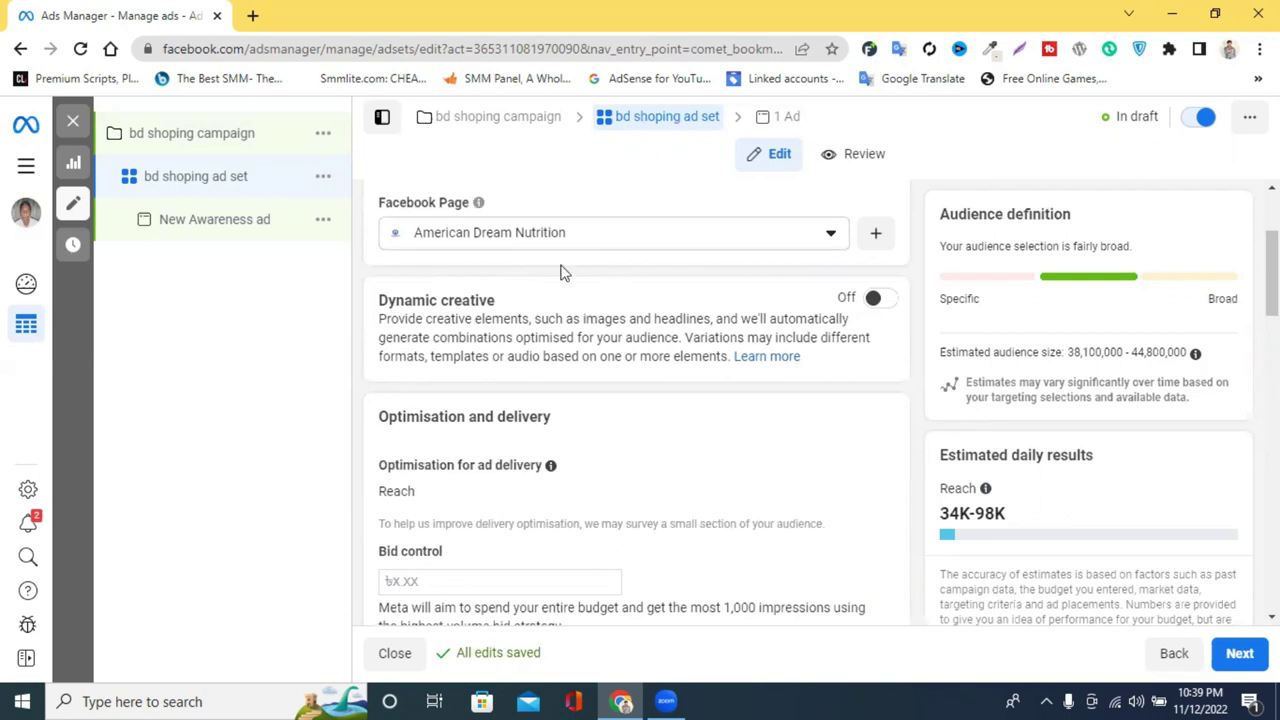
left_click(490, 242)
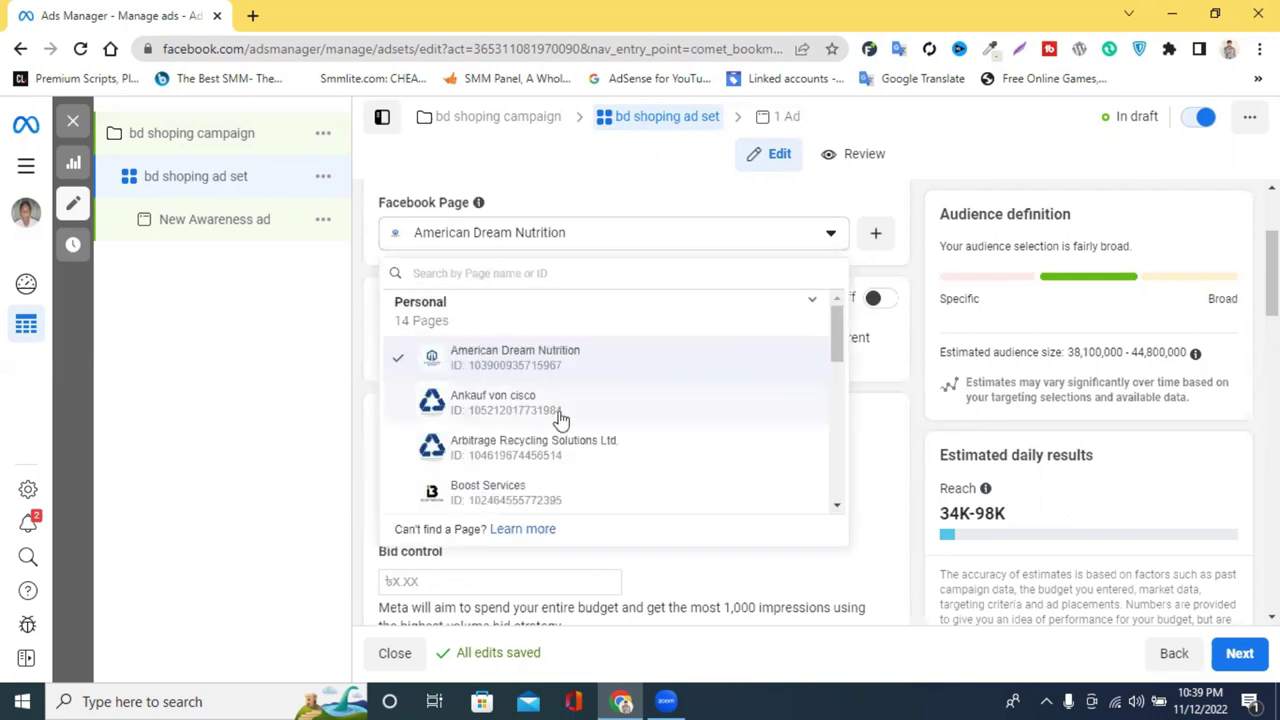
scroll(571, 420, "down", 2)
scroll(506, 361, "down", 4)
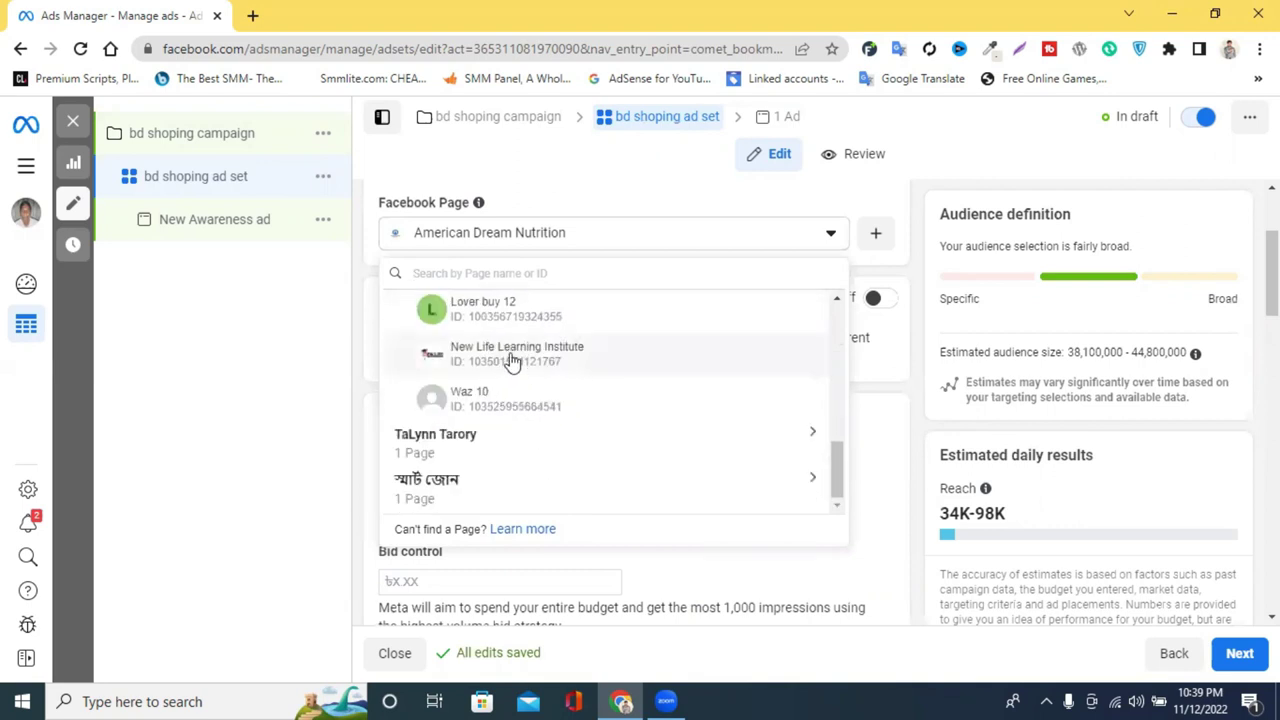
scroll(560, 390, "up", 6)
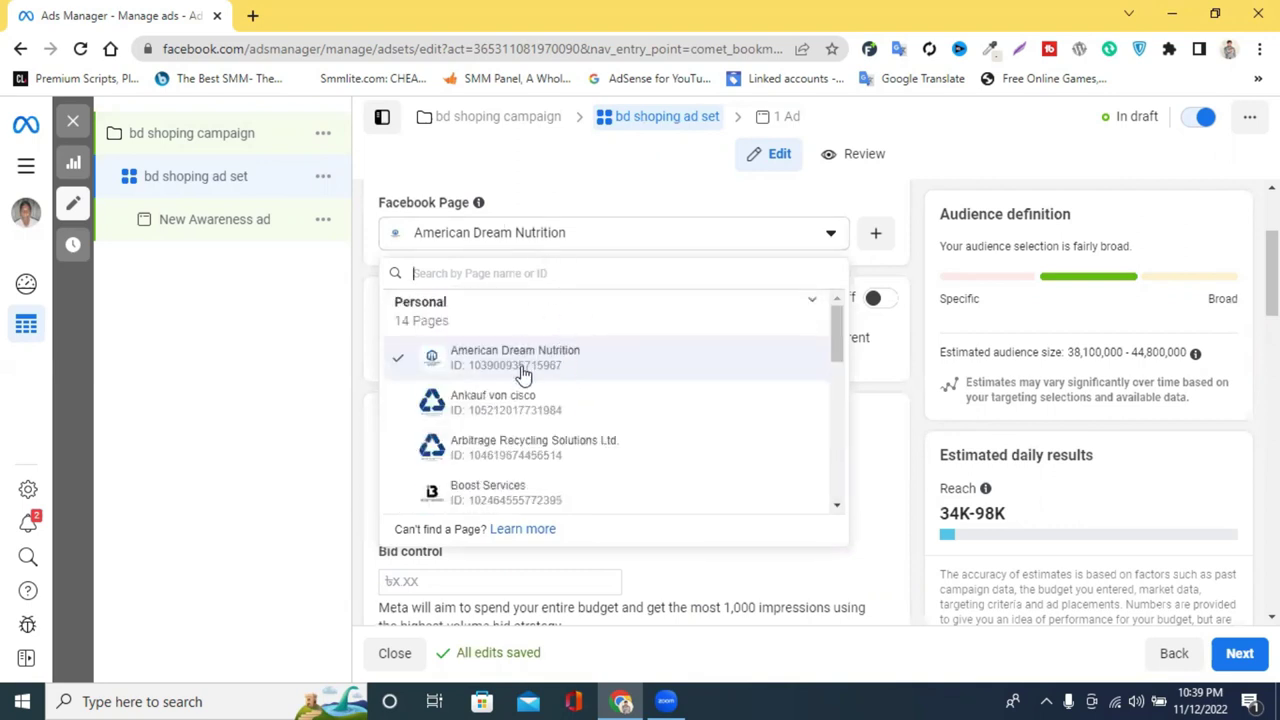
scroll(522, 372, "down", 6)
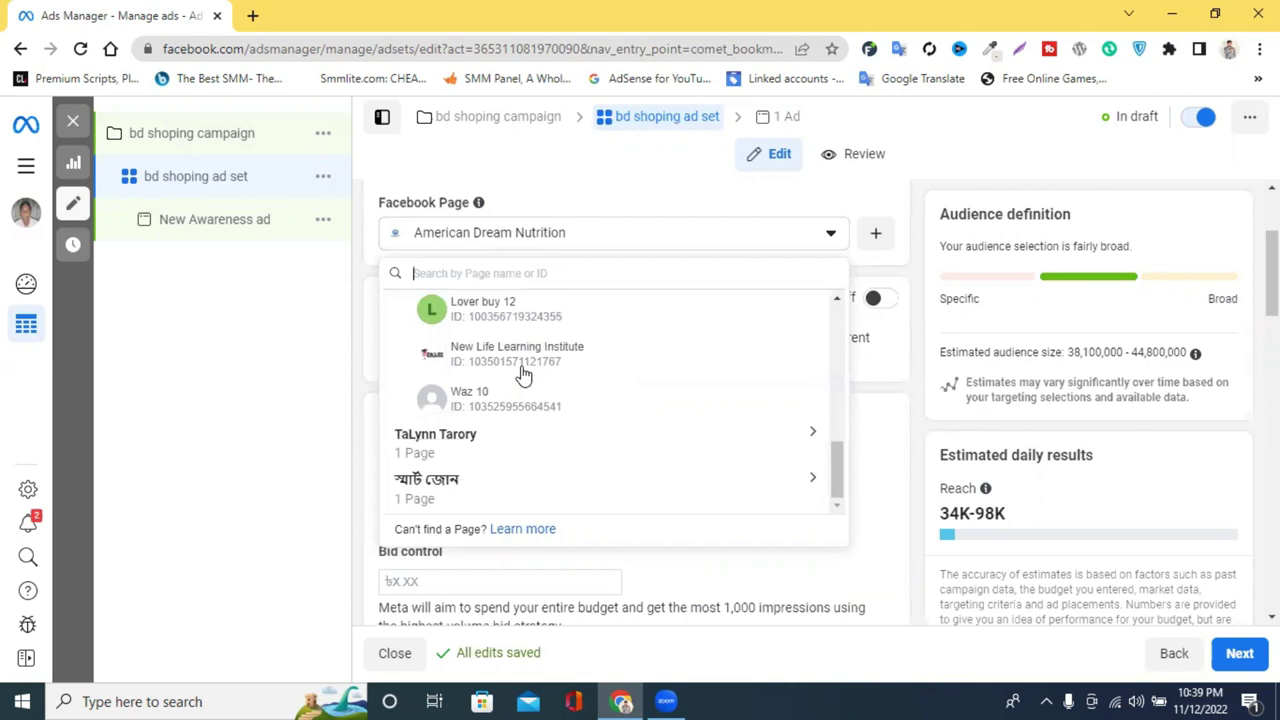
left_click(368, 287)
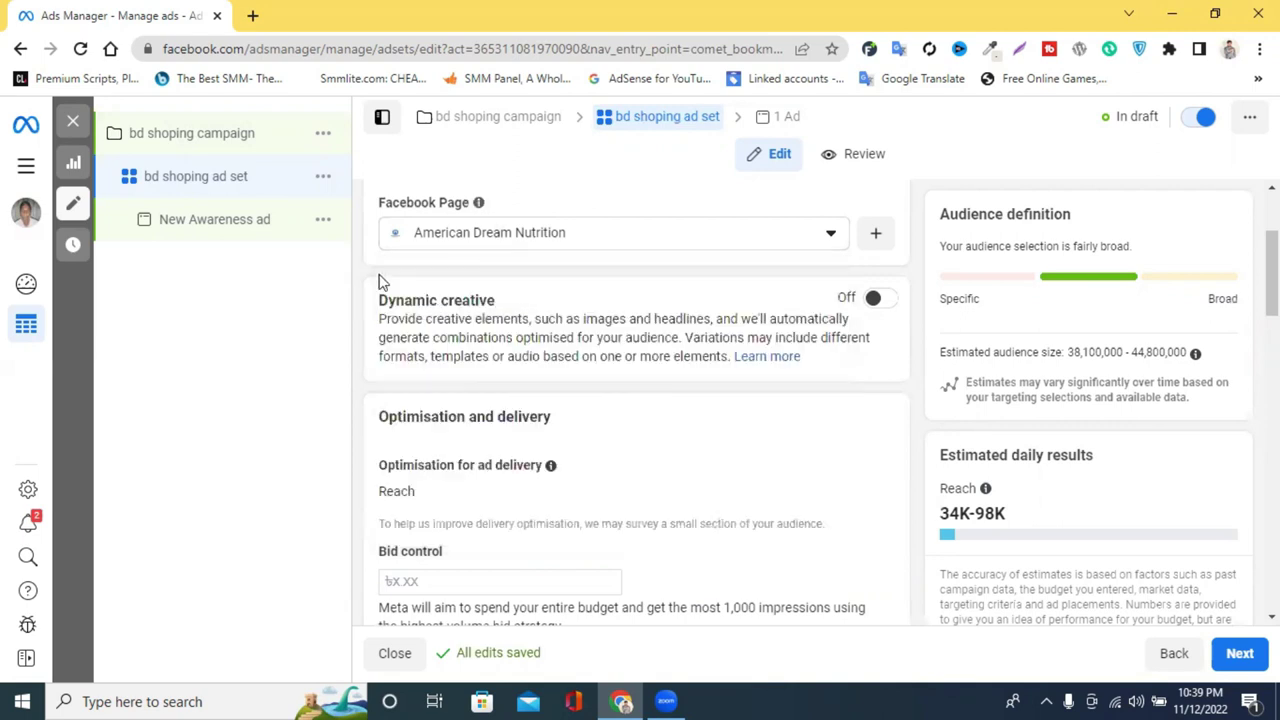
left_click(508, 238)
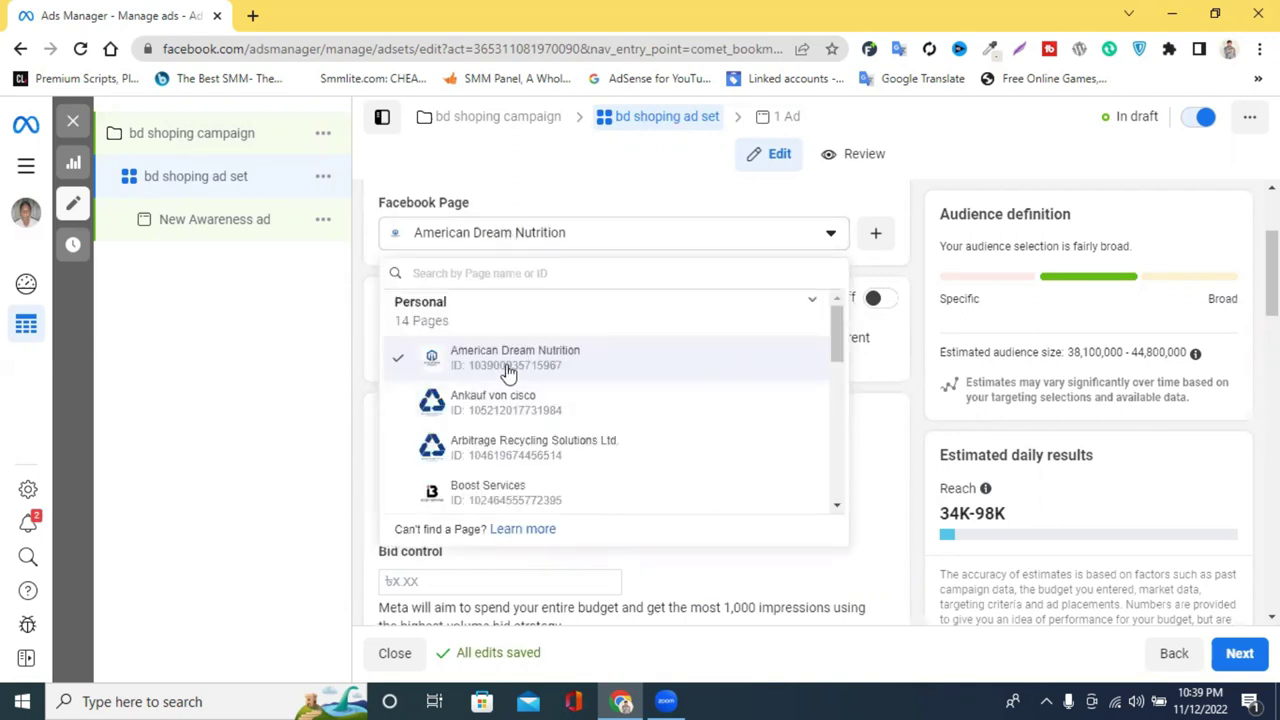
left_click(533, 368)
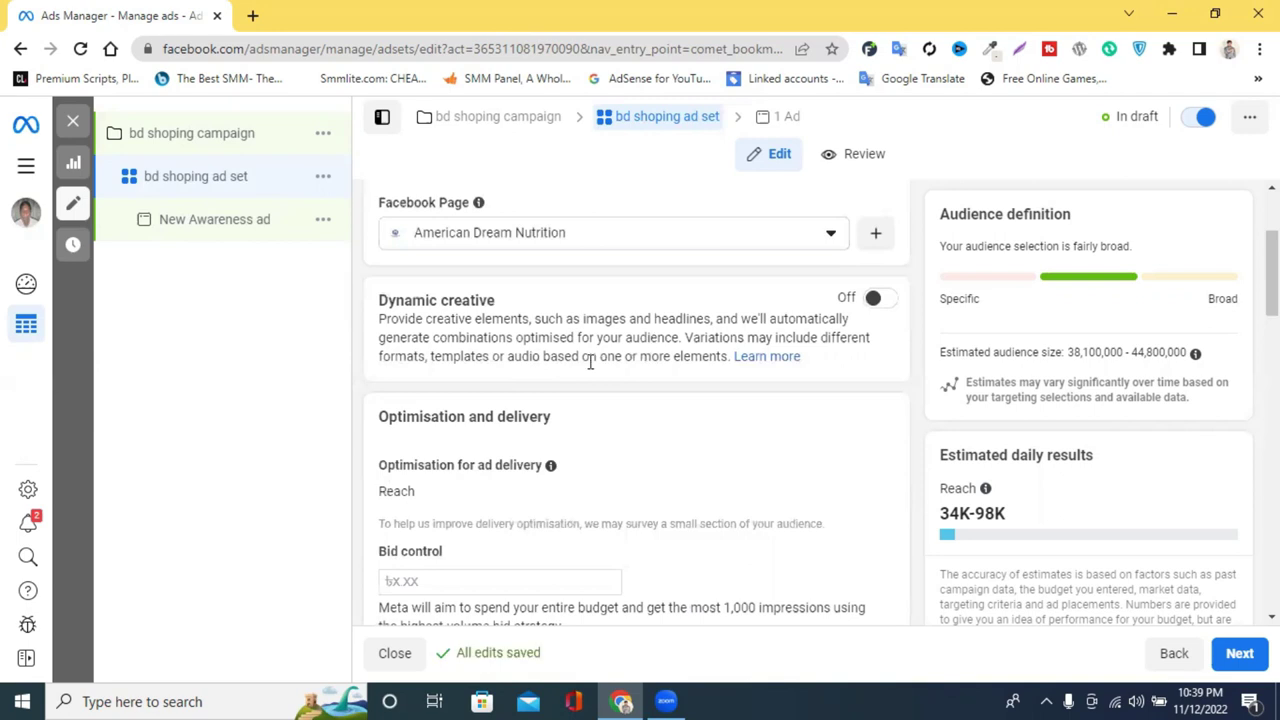
Examine the choices for ad delivery optimisation, from Reach through ThruPlay, without changing the selection
scroll(590, 362, "down", 3)
scroll(592, 365, "up", 1)
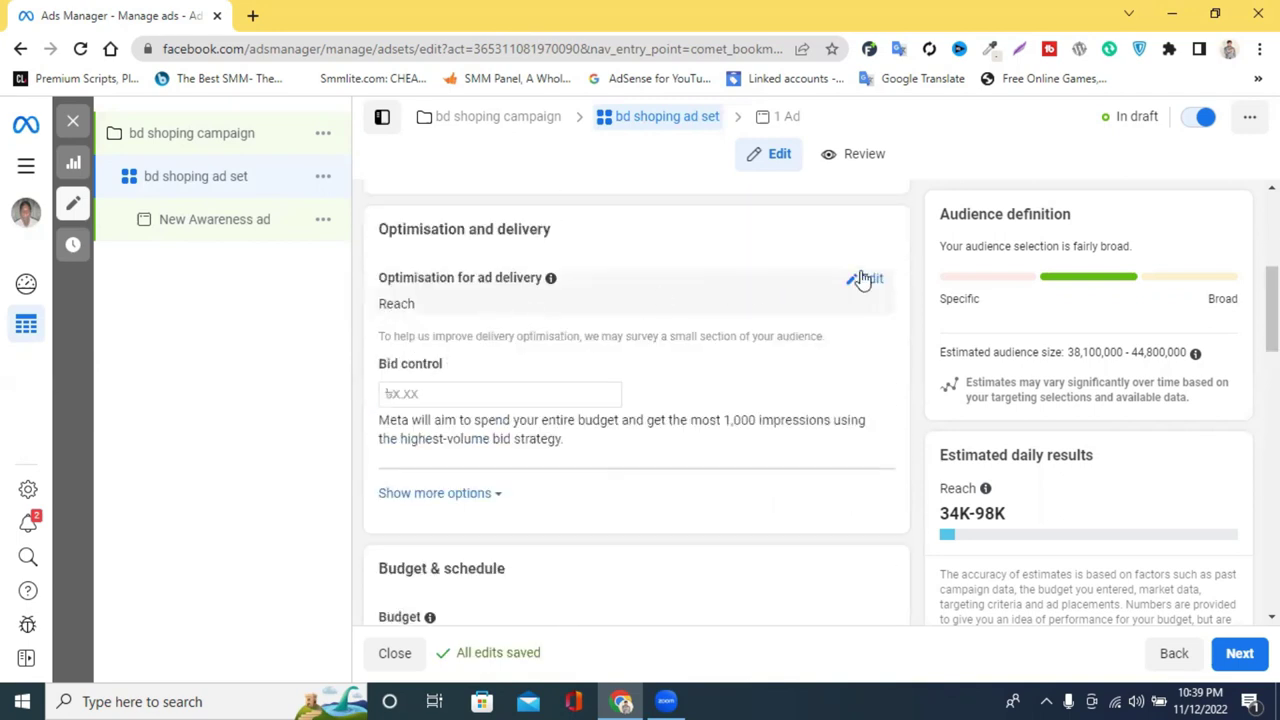
left_click(869, 282)
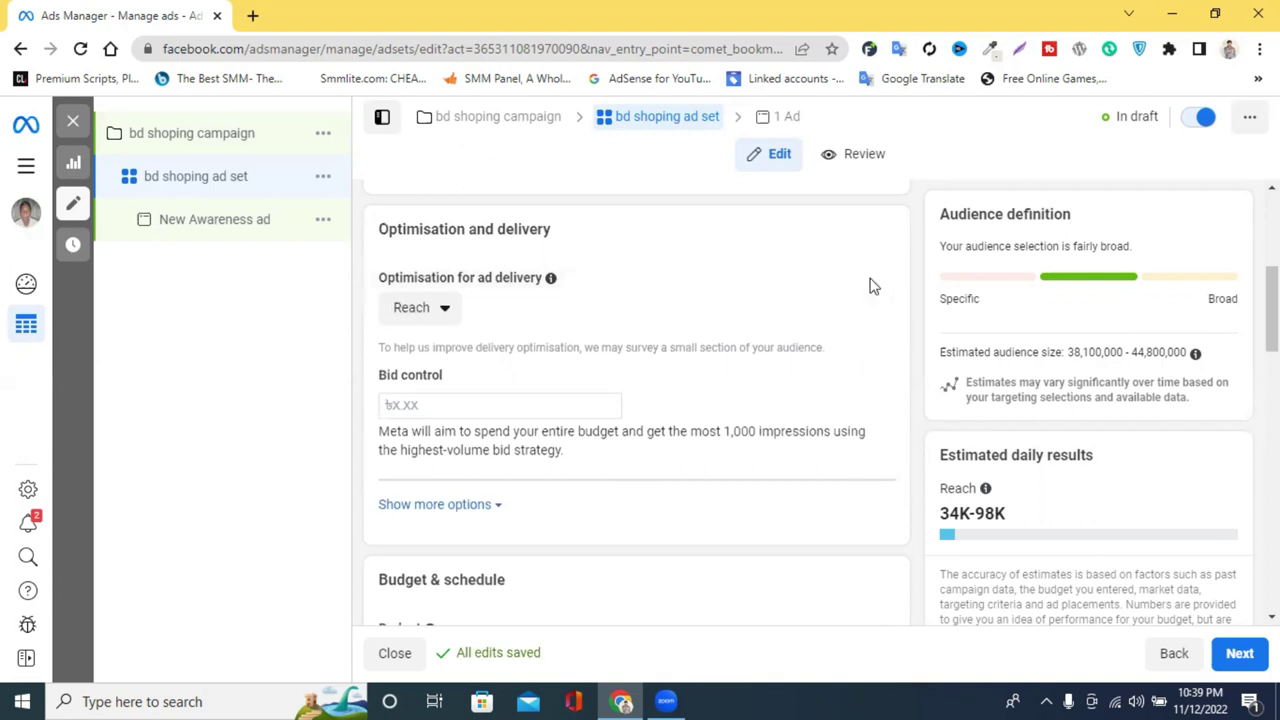
left_click(420, 314)
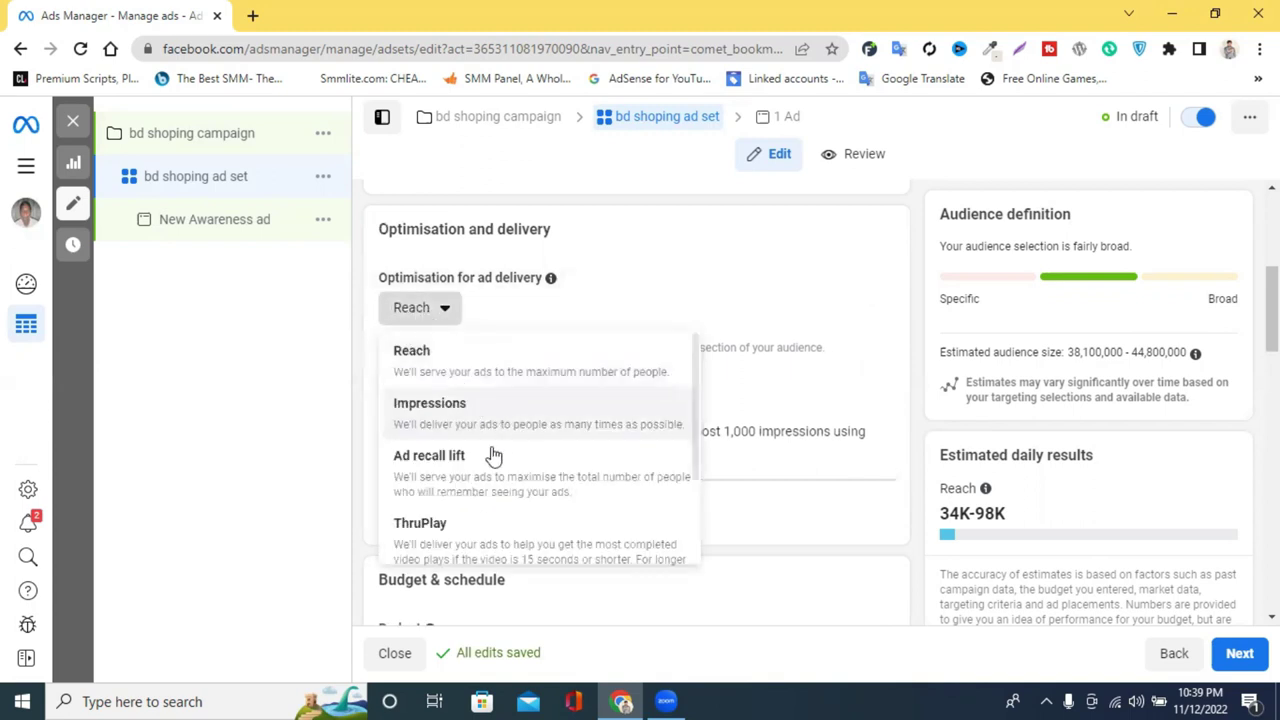
scroll(488, 470, "down", 1)
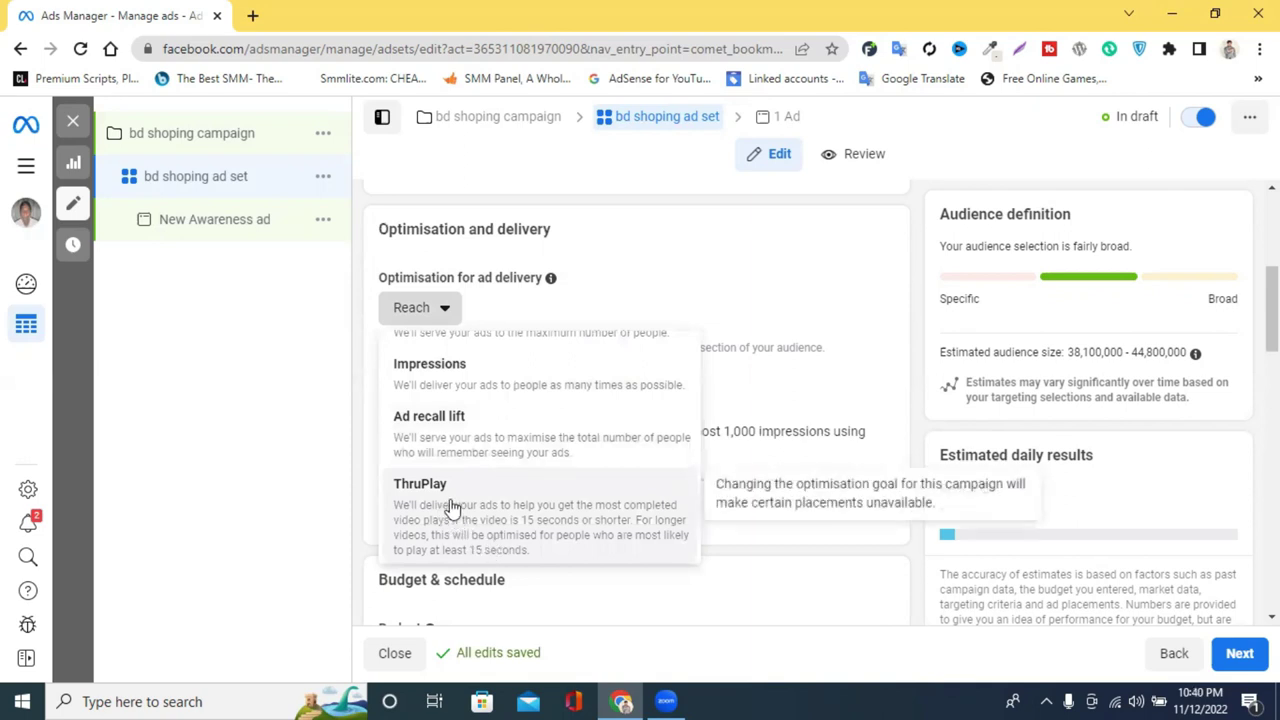
scroll(551, 391, "up", 1)
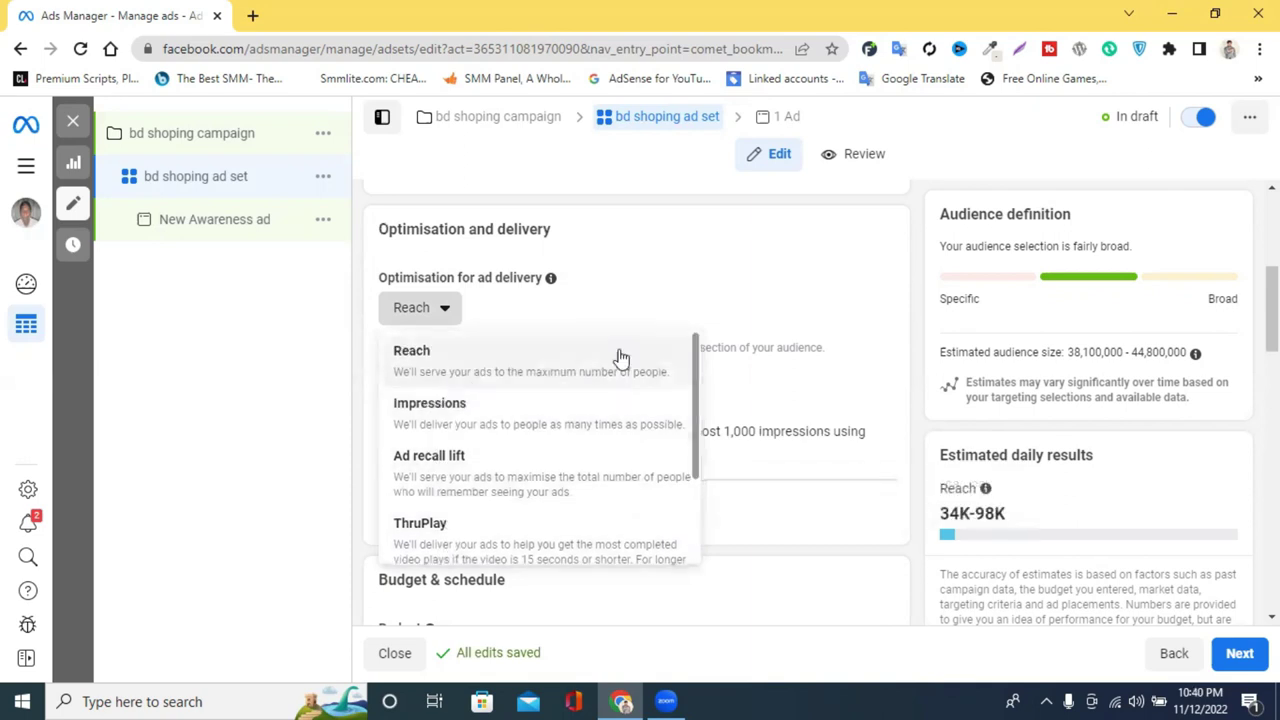
left_click(757, 286)
Set the ad set's daily budget to ৳595.00 and check the estimated daily reach
scroll(737, 294, "down", 3)
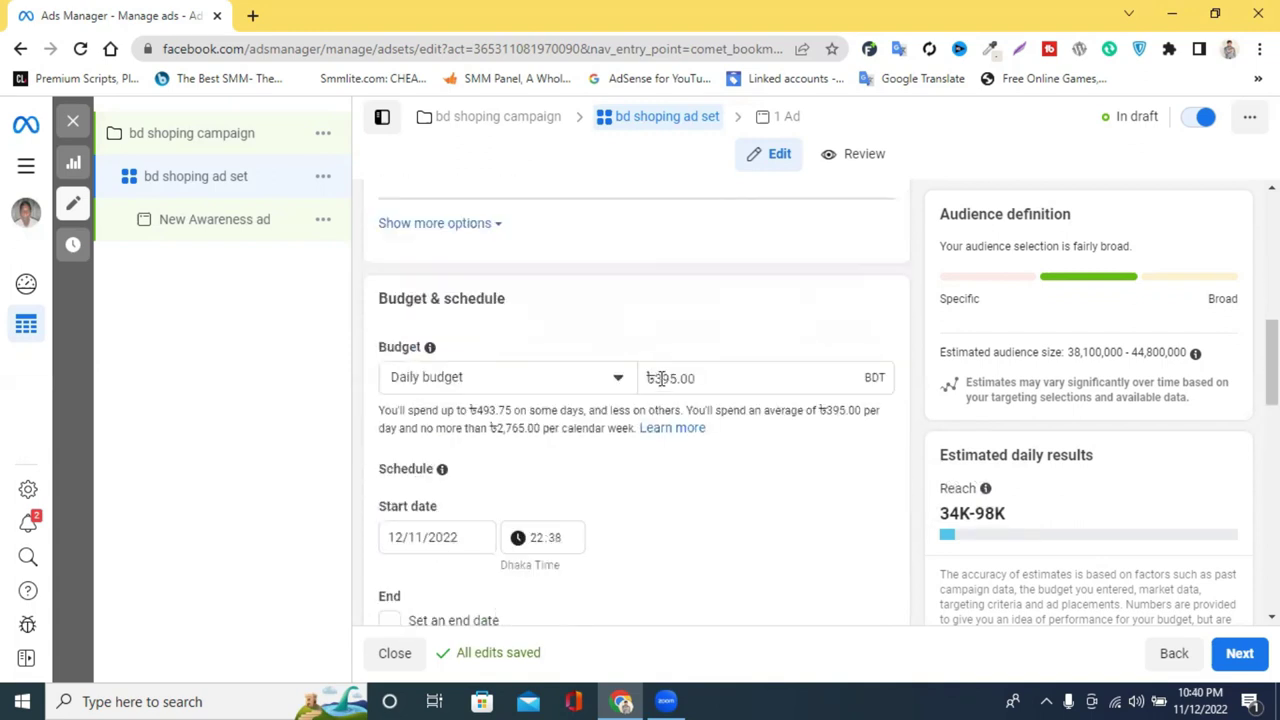
left_click(659, 378)
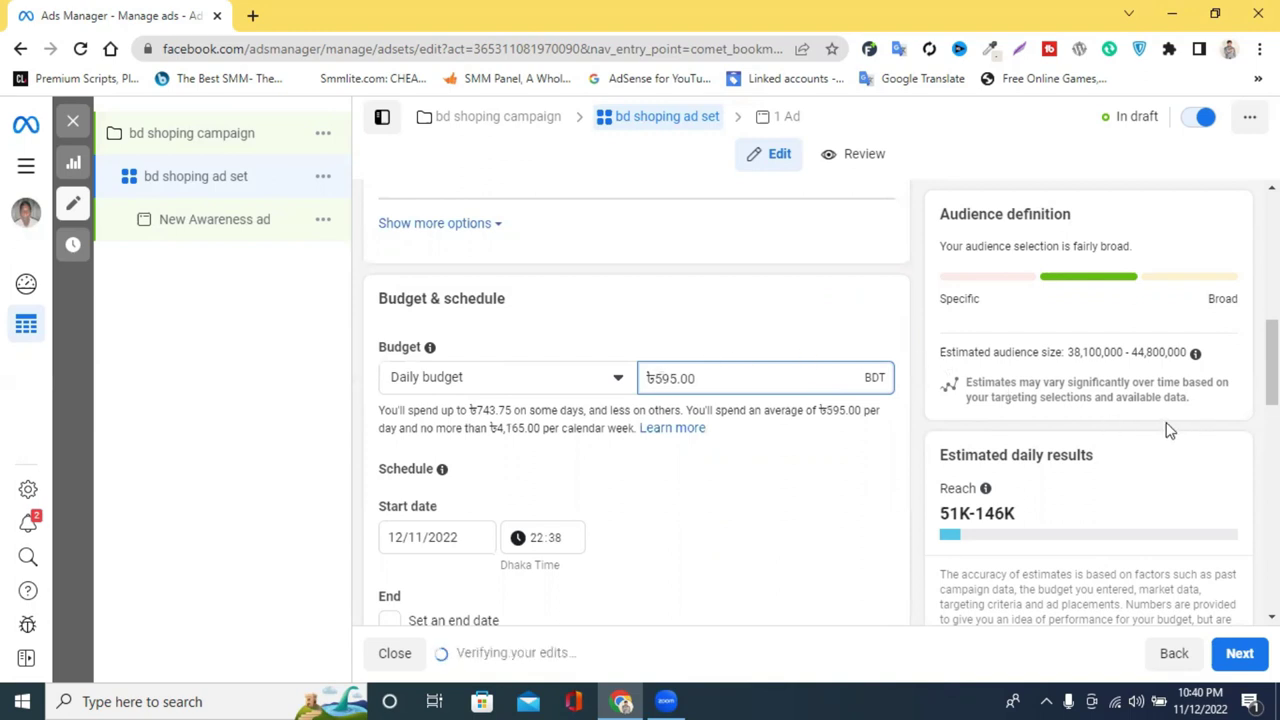
scroll(1150, 460, "down", 2)
scroll(1144, 485, "down", 9)
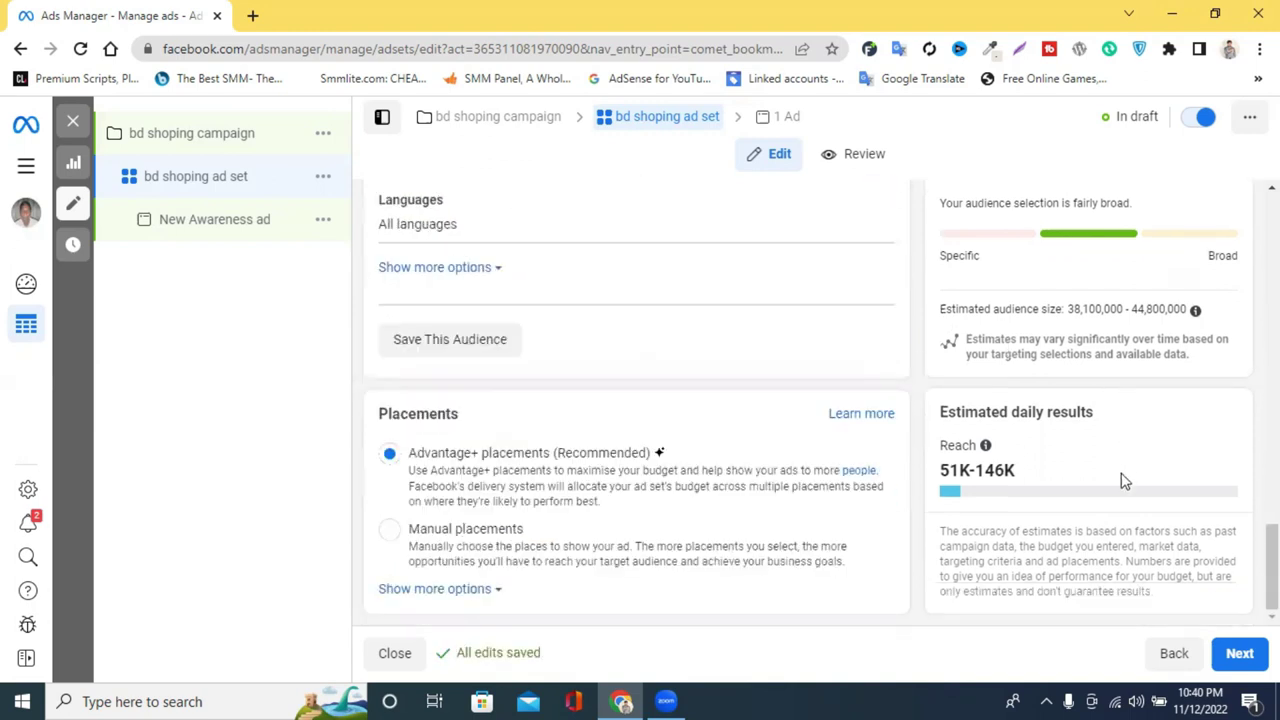
left_click_drag(942, 470, 1037, 477)
left_click(1043, 477)
scroll(676, 399, "up", 8)
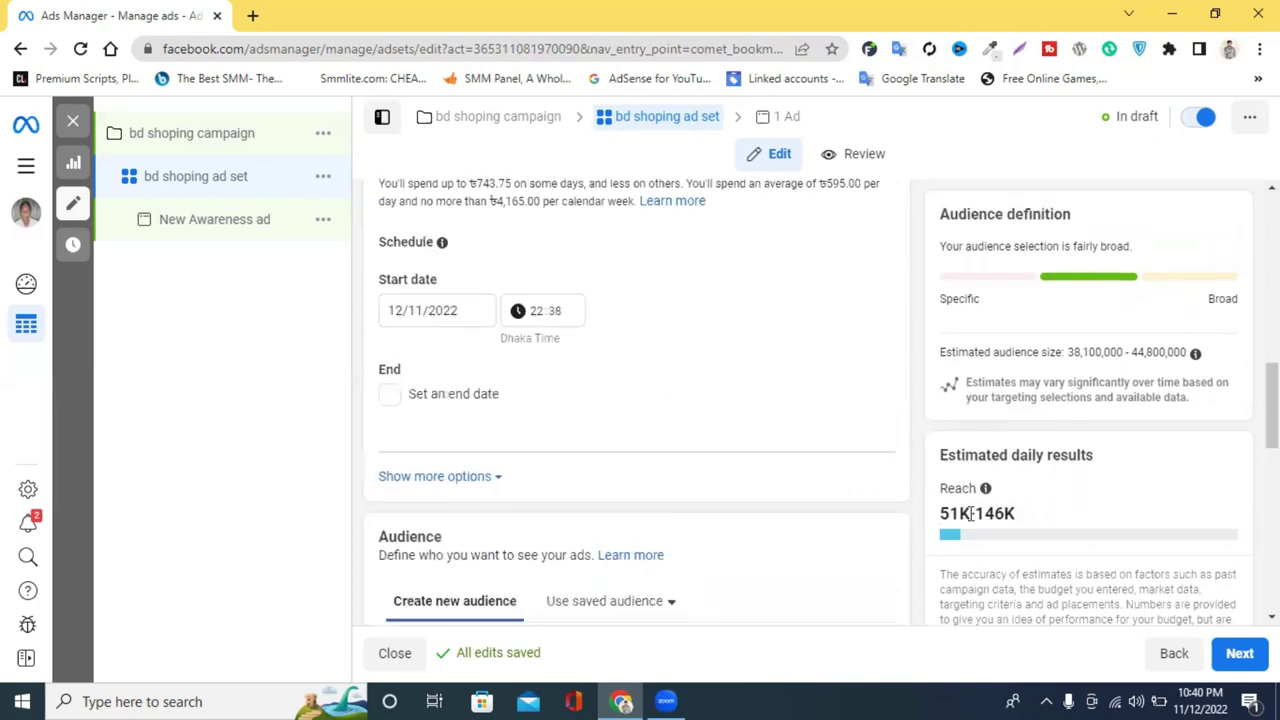
Set the optimisation for ad delivery to ThruPlay
scroll(538, 294, "up", 4)
scroll(538, 294, "up", 2)
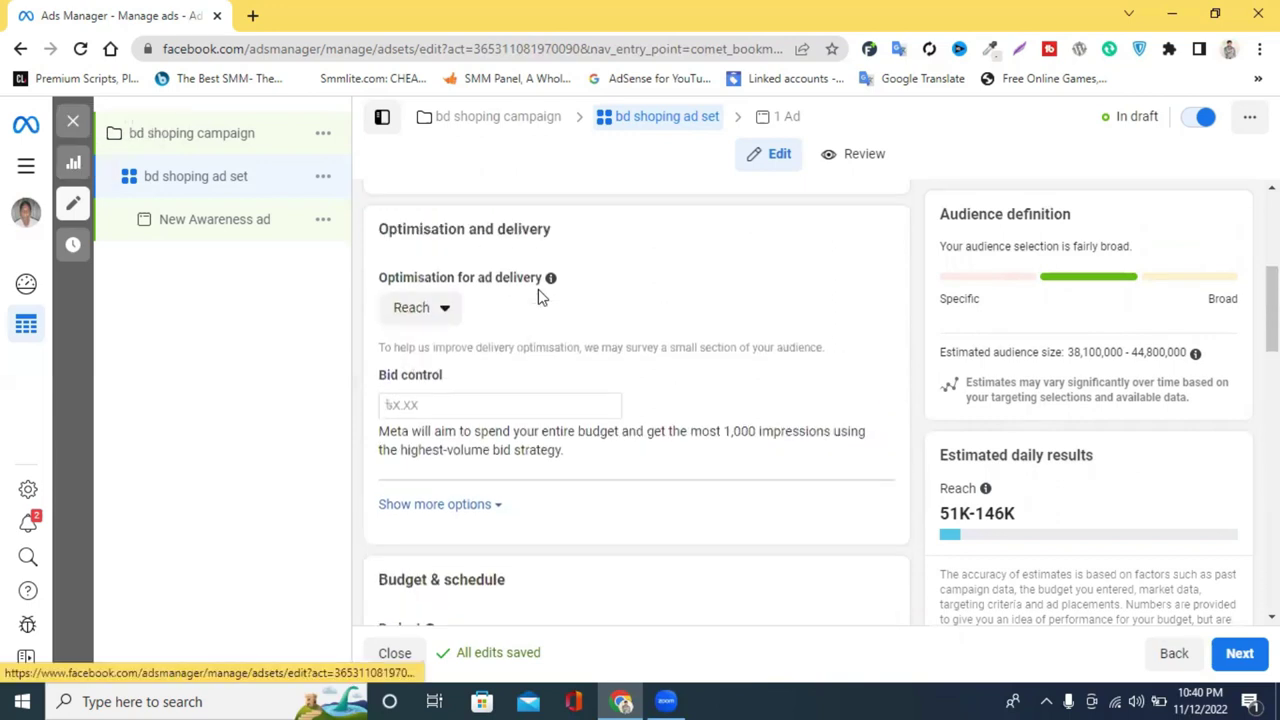
left_click(403, 366)
scroll(467, 566, "down", 1)
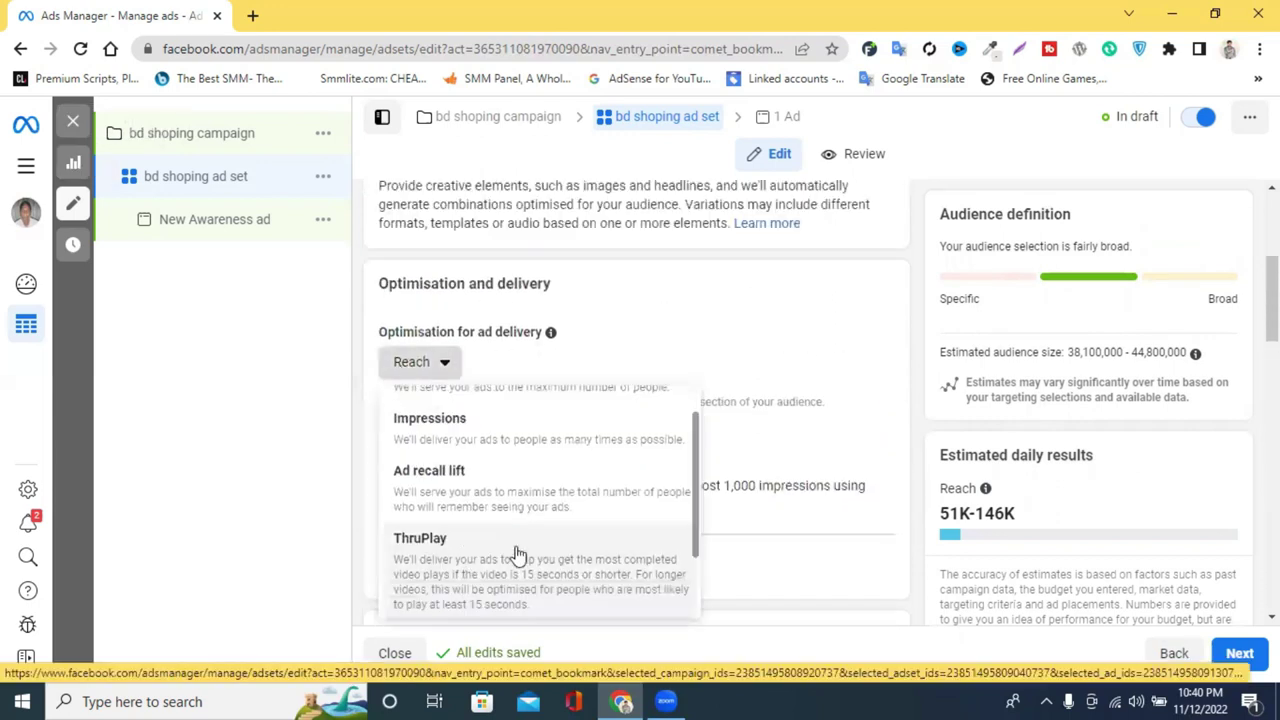
left_click(495, 590)
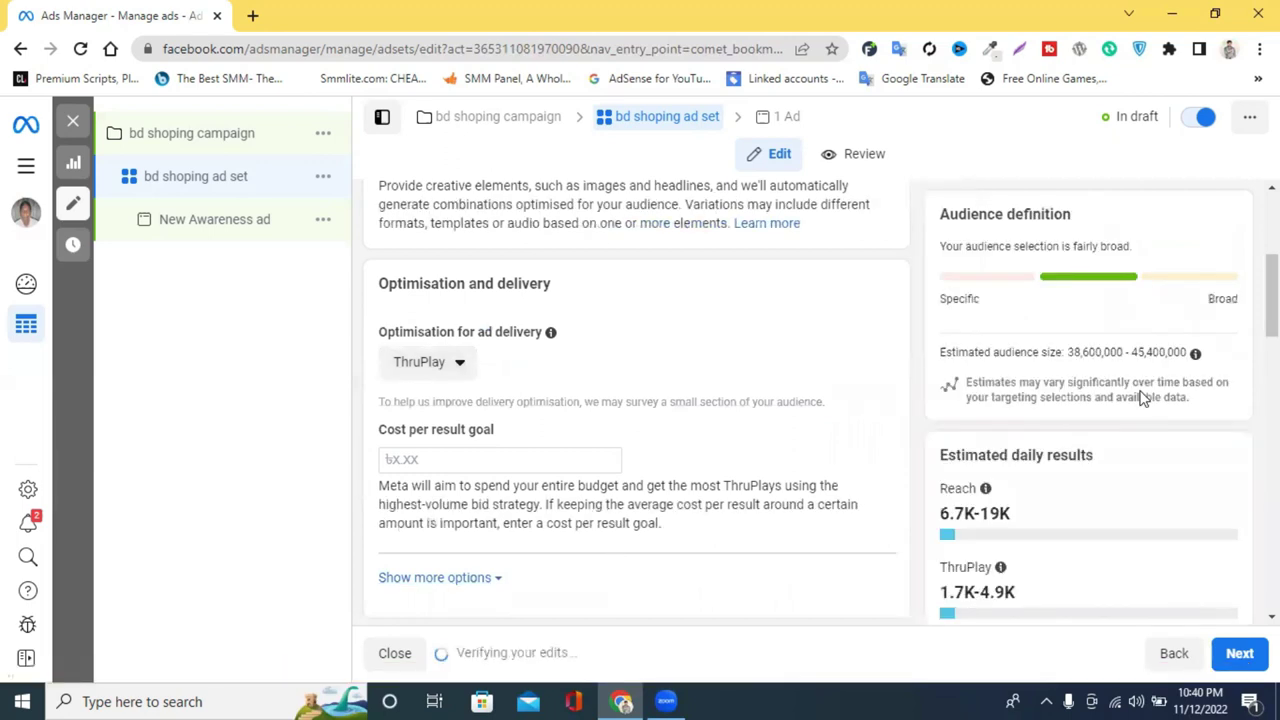
Check the estimated daily reach and ThruPlay results, and look over the audience, placement and budget settings
scroll(1074, 514, "down", 10)
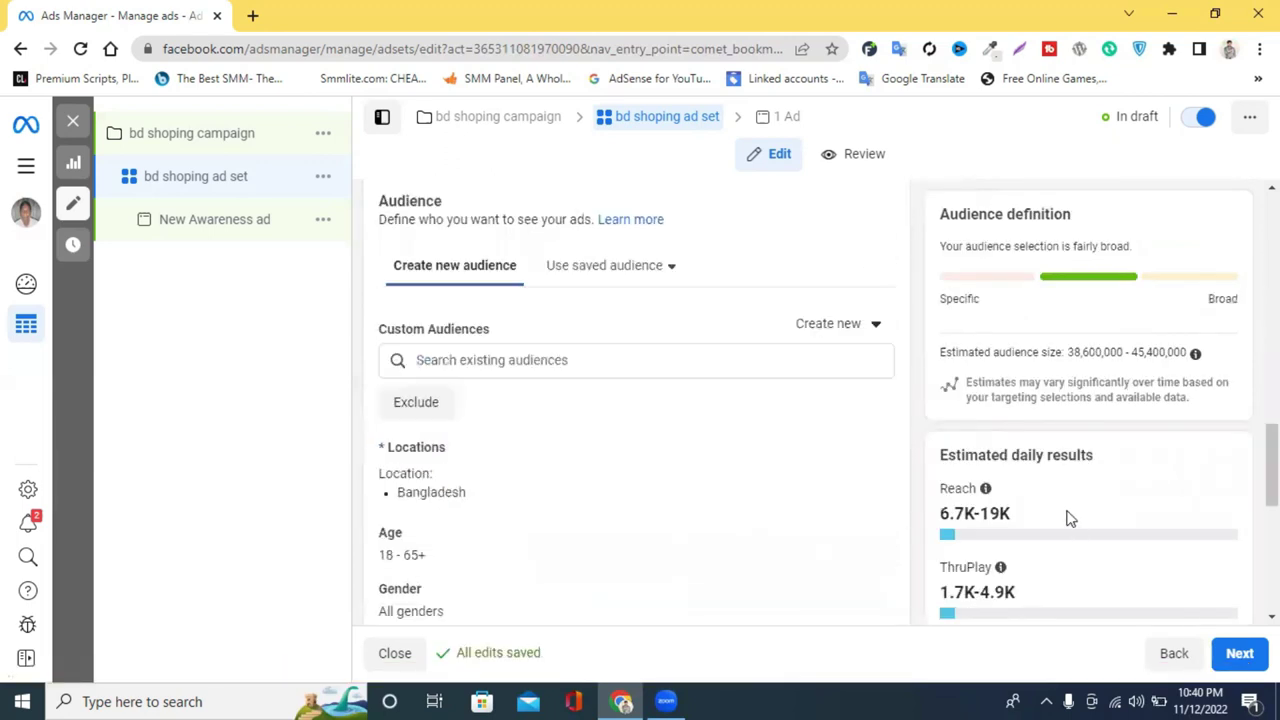
scroll(1063, 513, "down", 3)
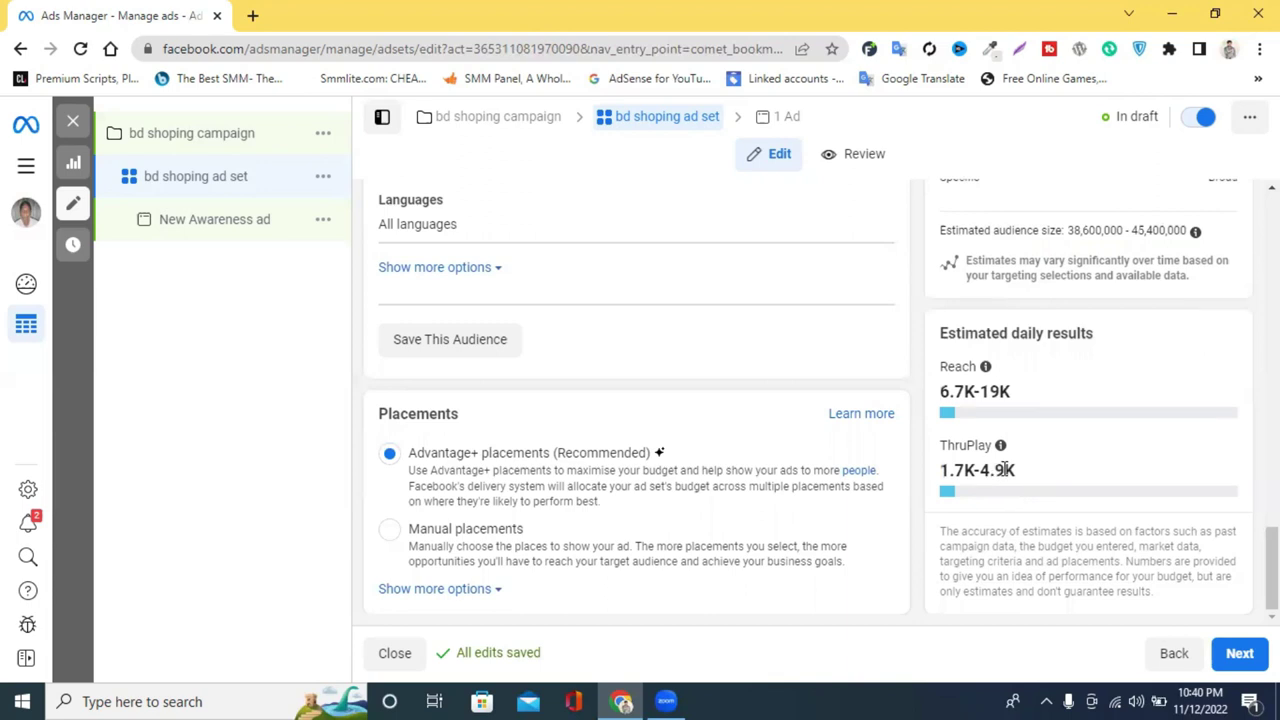
left_click_drag(943, 463, 1017, 470)
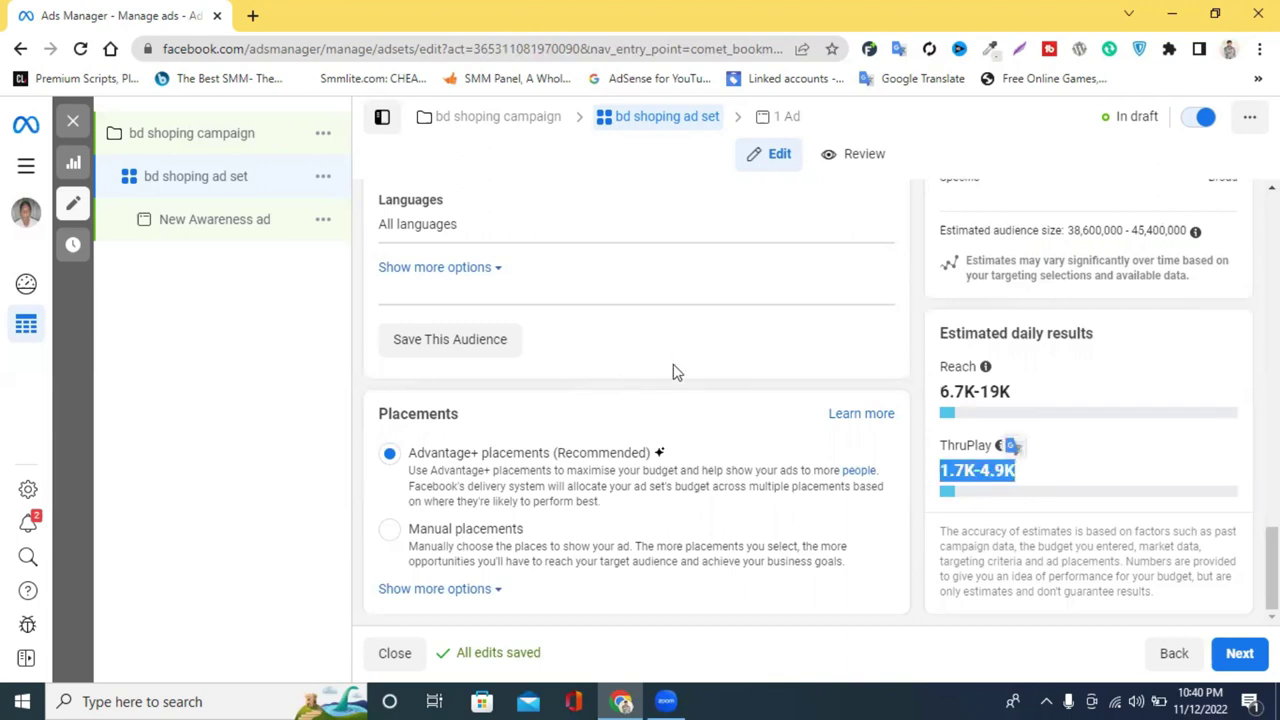
left_click(1020, 486)
scroll(543, 450, "up", 1)
scroll(543, 450, "up", 8)
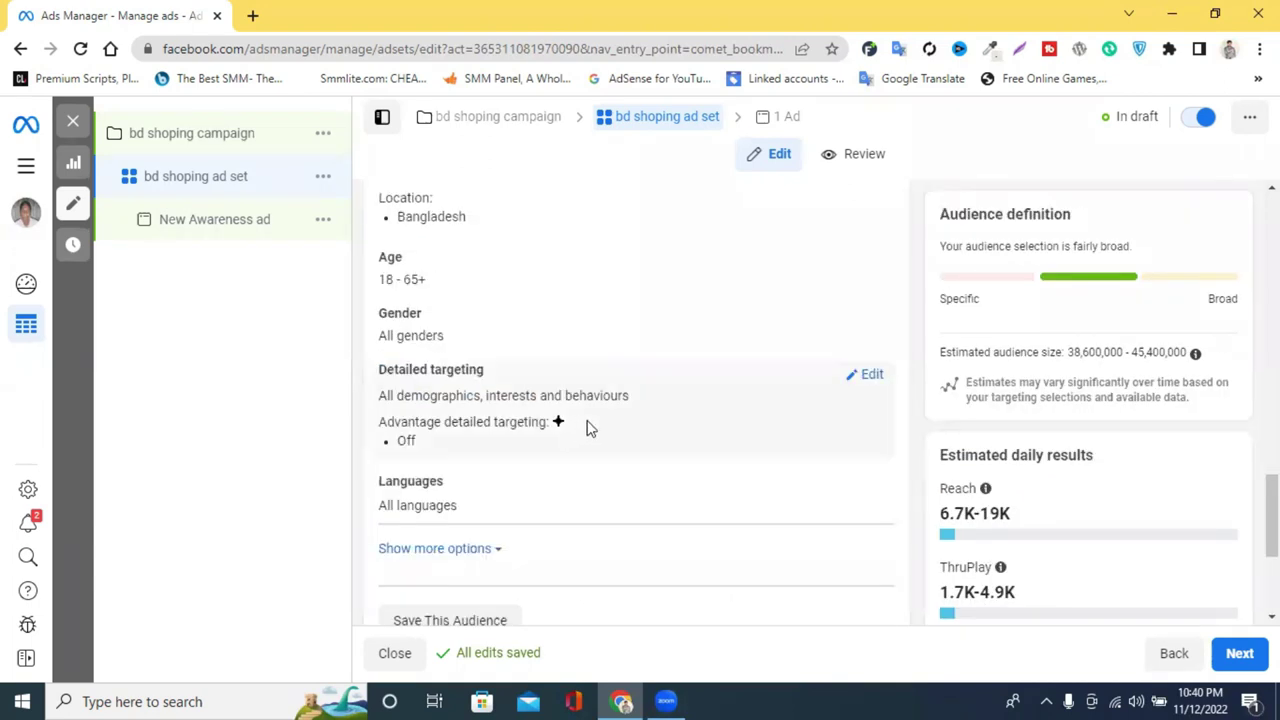
scroll(588, 420, "up", 3)
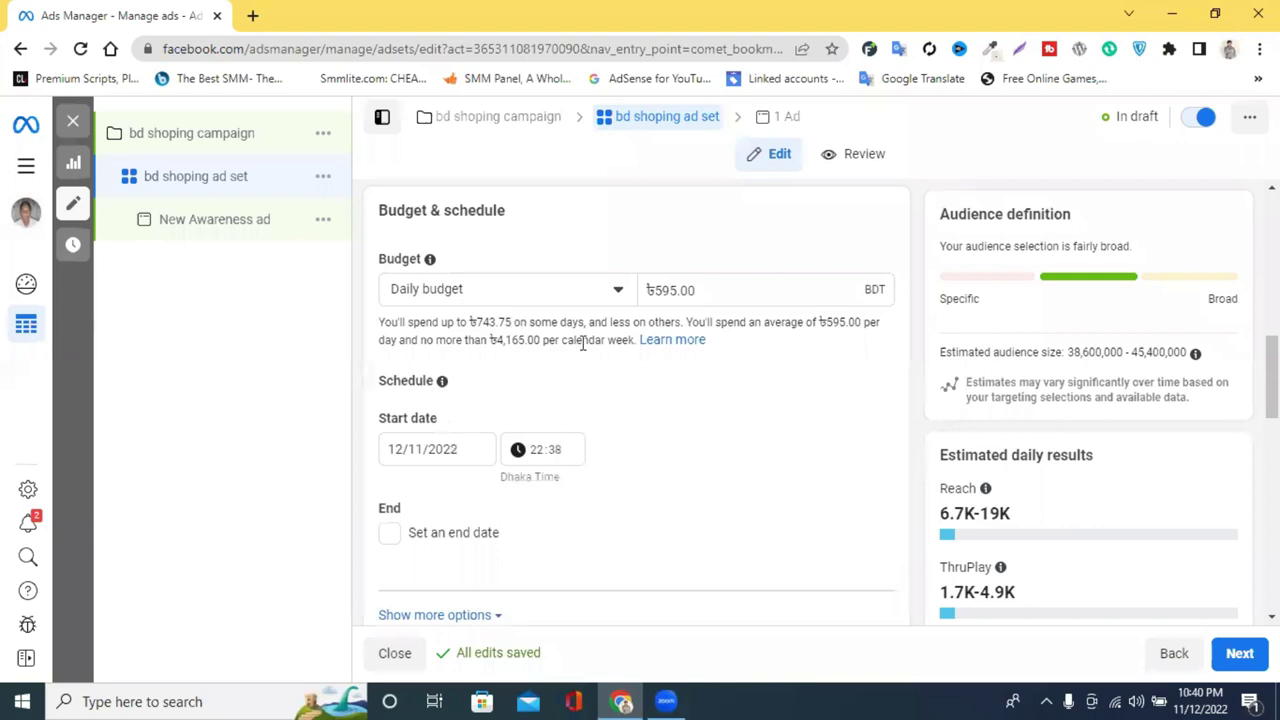
Read the ThruPlay explanations and set the optimisation for ad delivery back to Reach
scroll(583, 343, "up", 3)
left_click(449, 397)
scroll(491, 543, "up", 1)
scroll(495, 600, "down", 1)
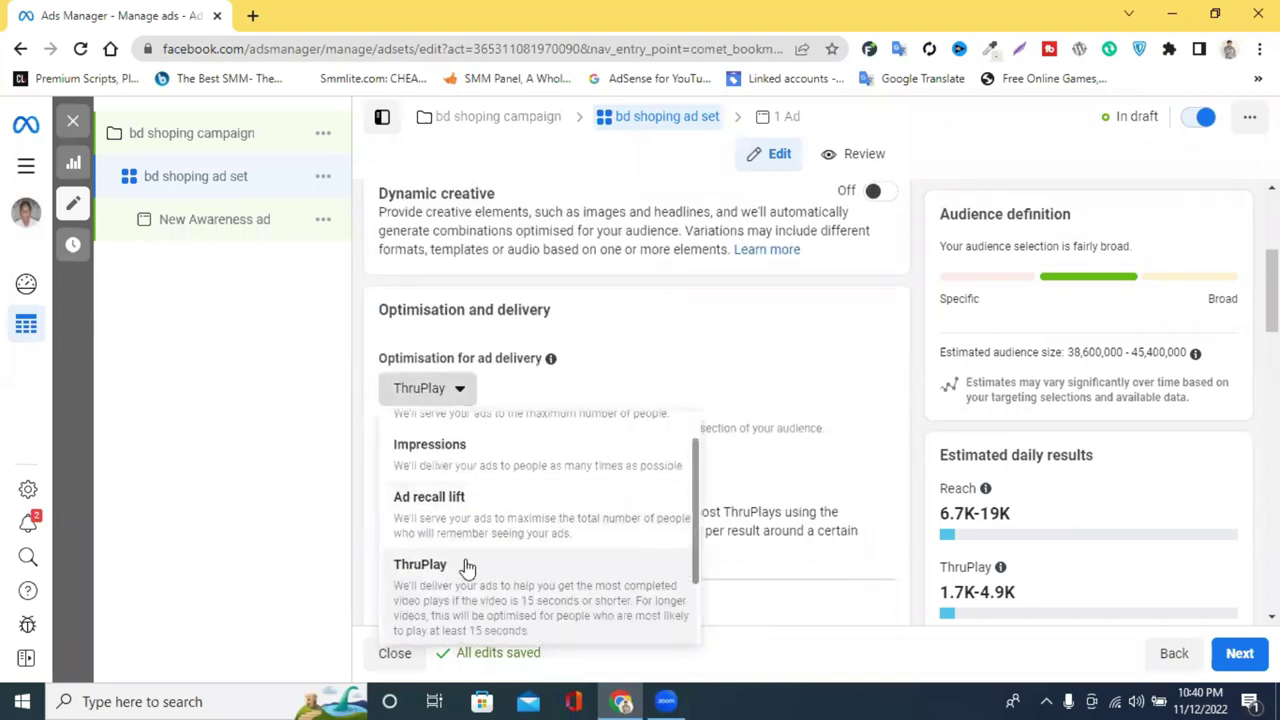
scroll(1028, 586, "down", 2)
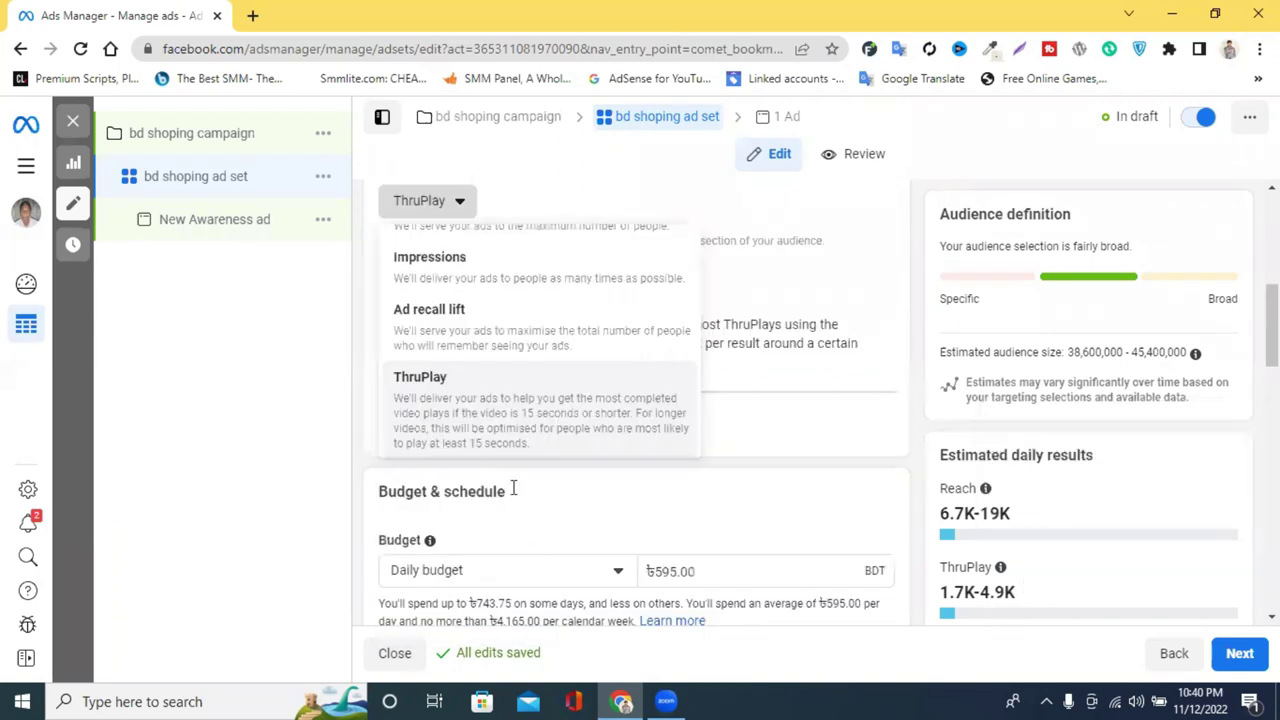
mouse_move(1003, 568)
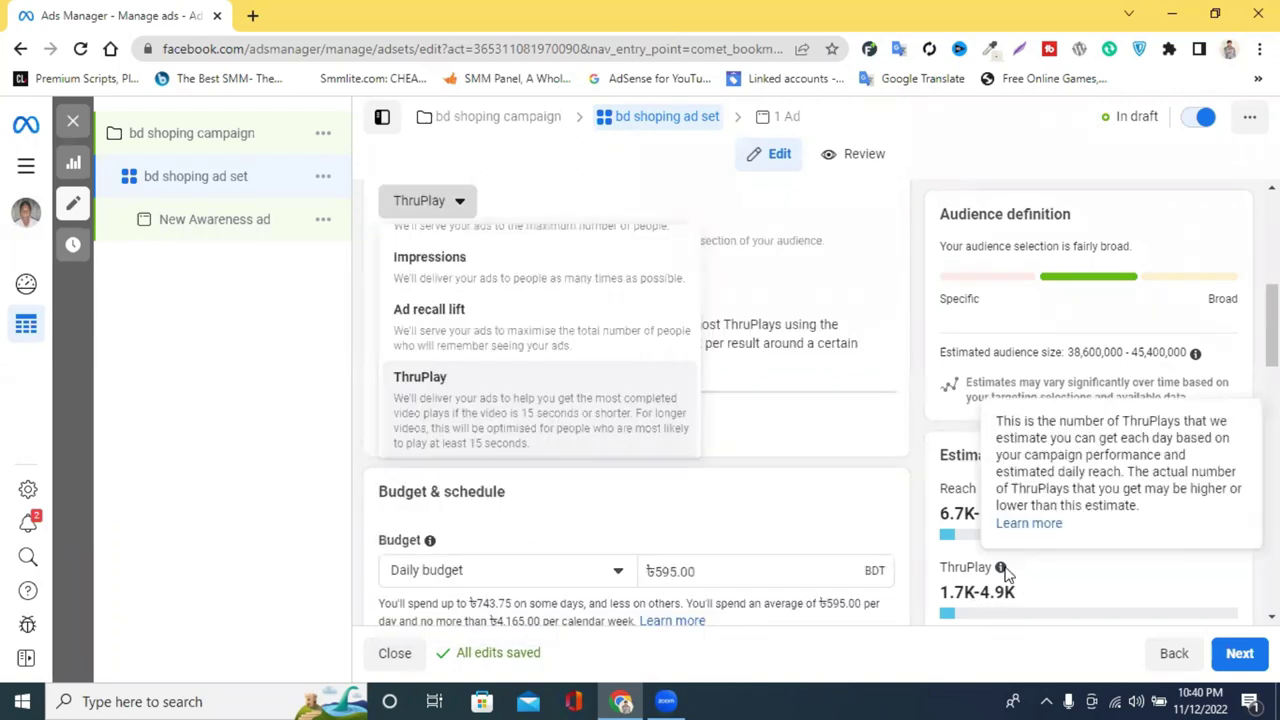
scroll(483, 250, "up", 1)
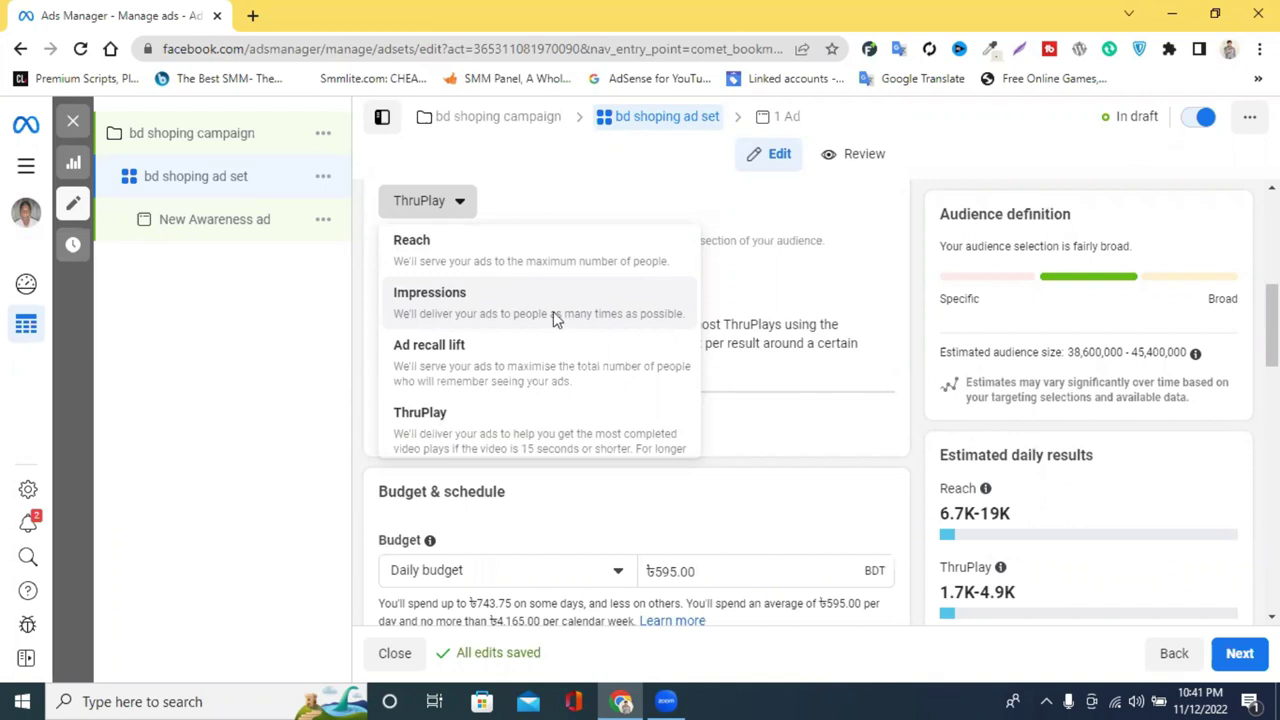
left_click(529, 258)
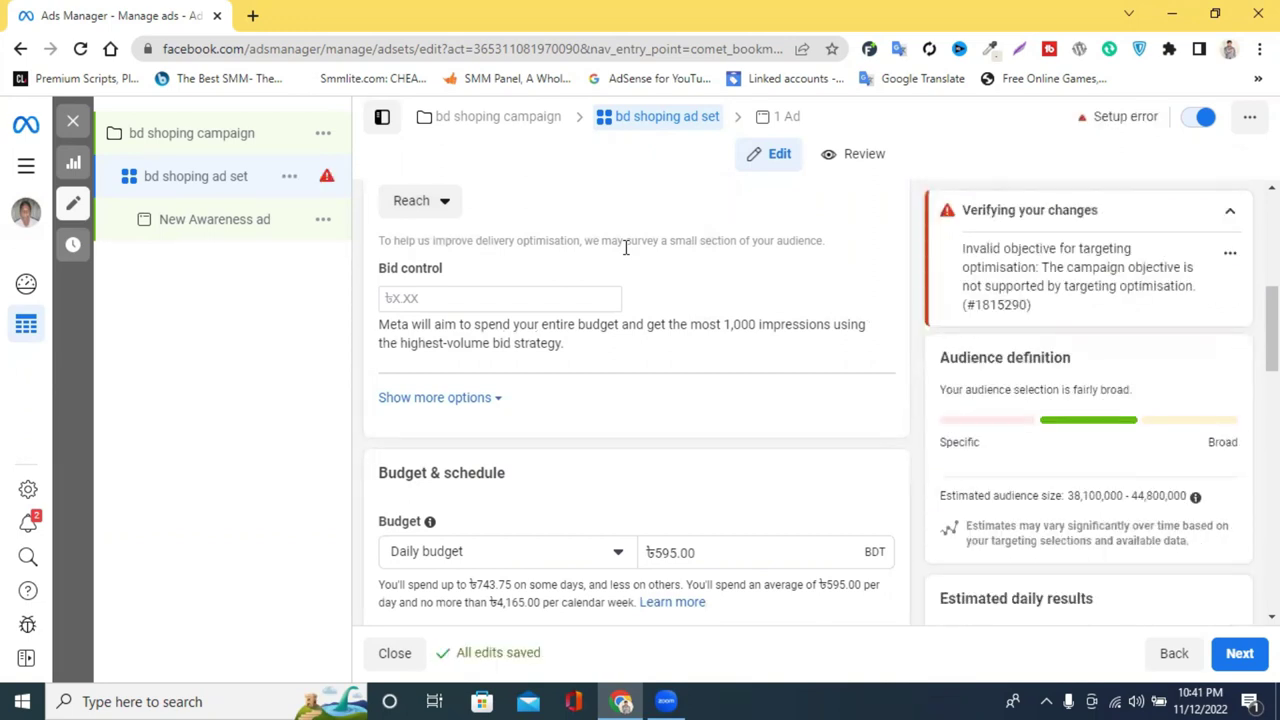
Examine the ad set's verification error and its options, and look over the optimisation and Page settings
left_click(1236, 258)
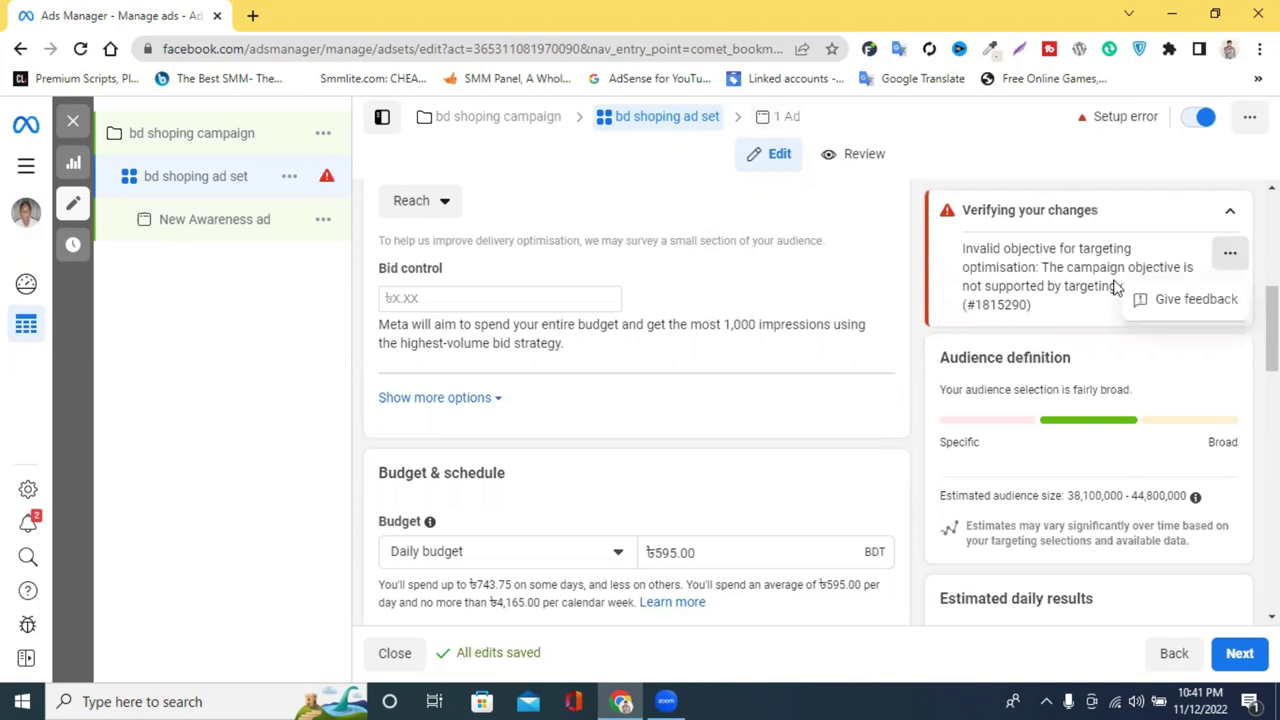
left_click(985, 160)
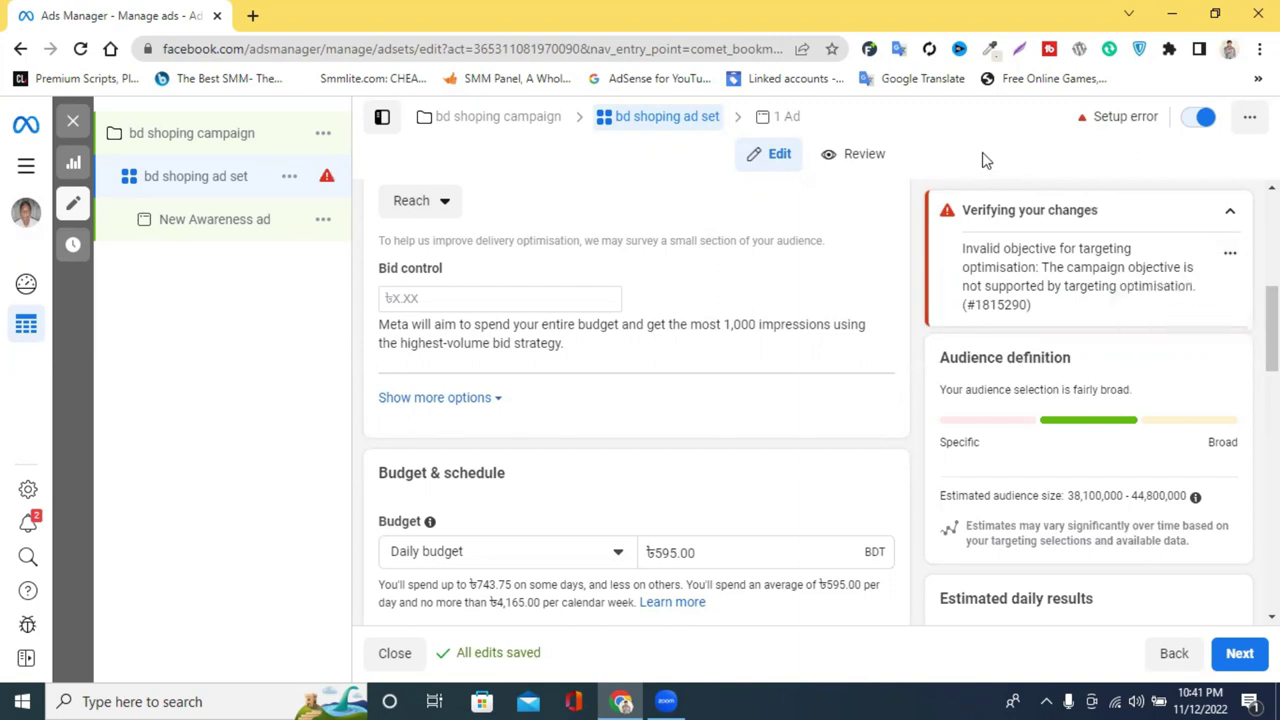
left_click(1227, 257)
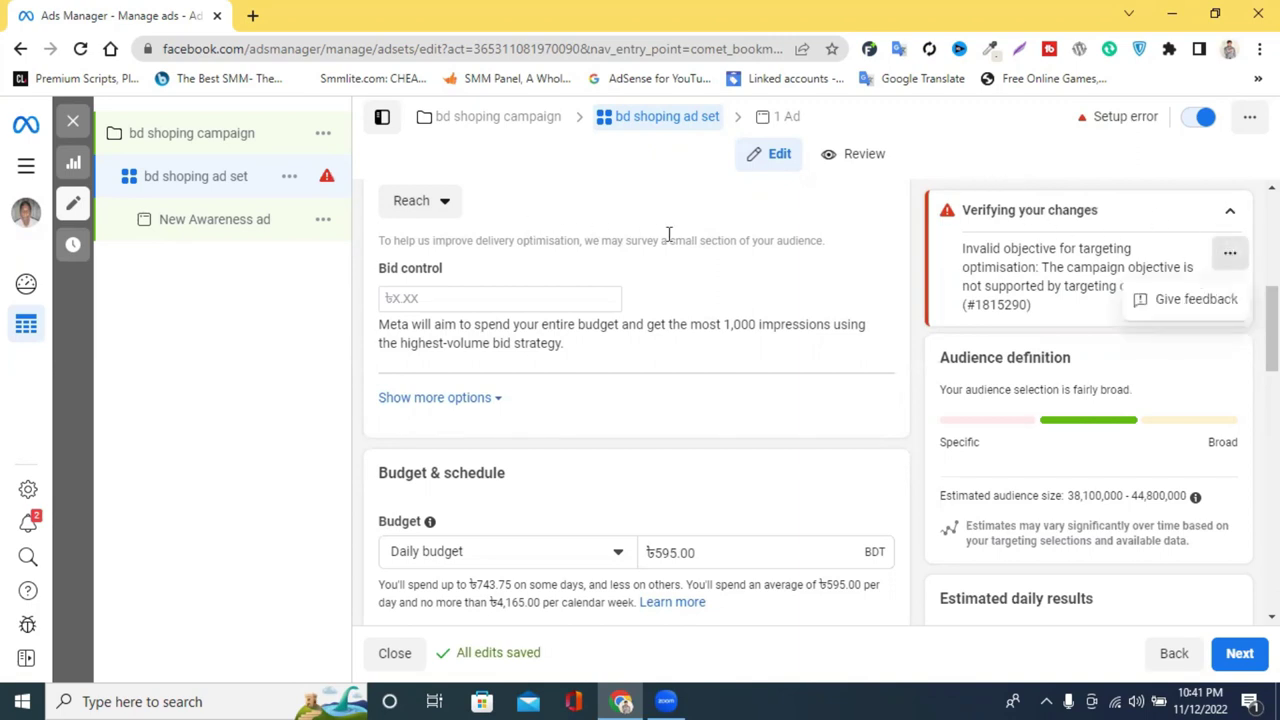
scroll(669, 233, "up", 2)
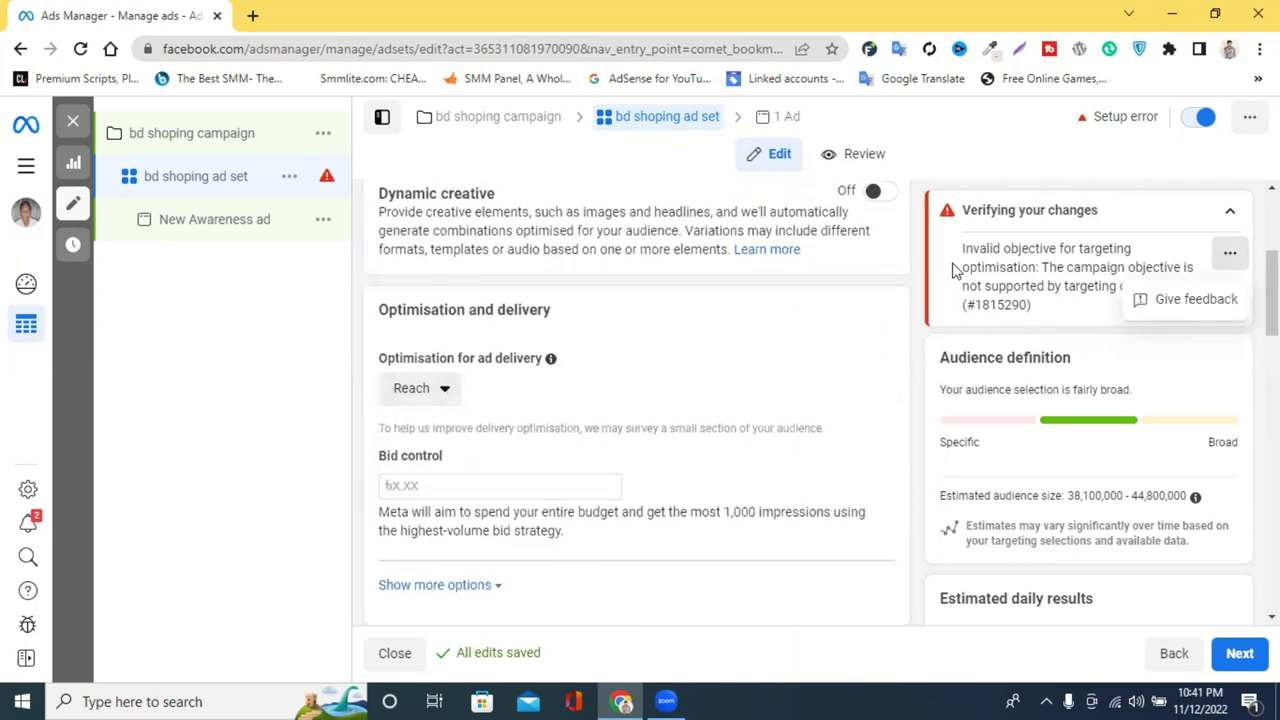
scroll(846, 286, "up", 2)
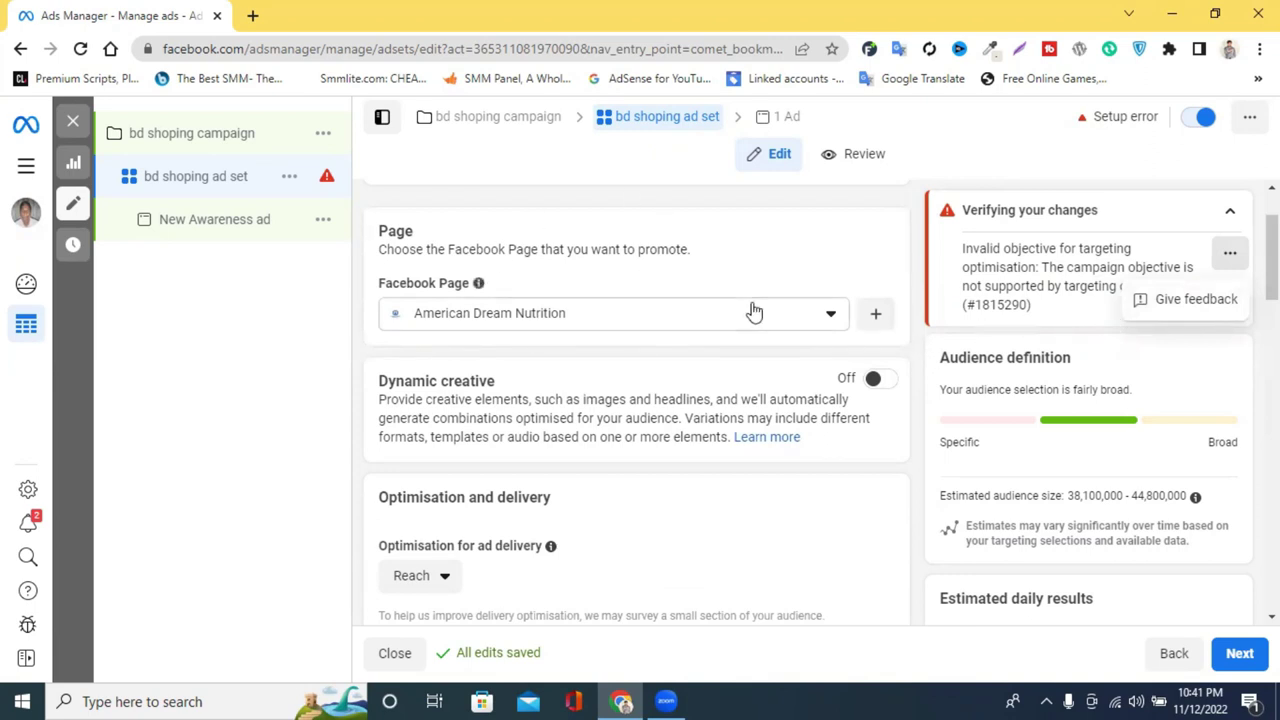
Submit the feedback form for the ad set's verification error without filling it in, and dismiss the thank-you message
scroll(751, 311, "down", 2)
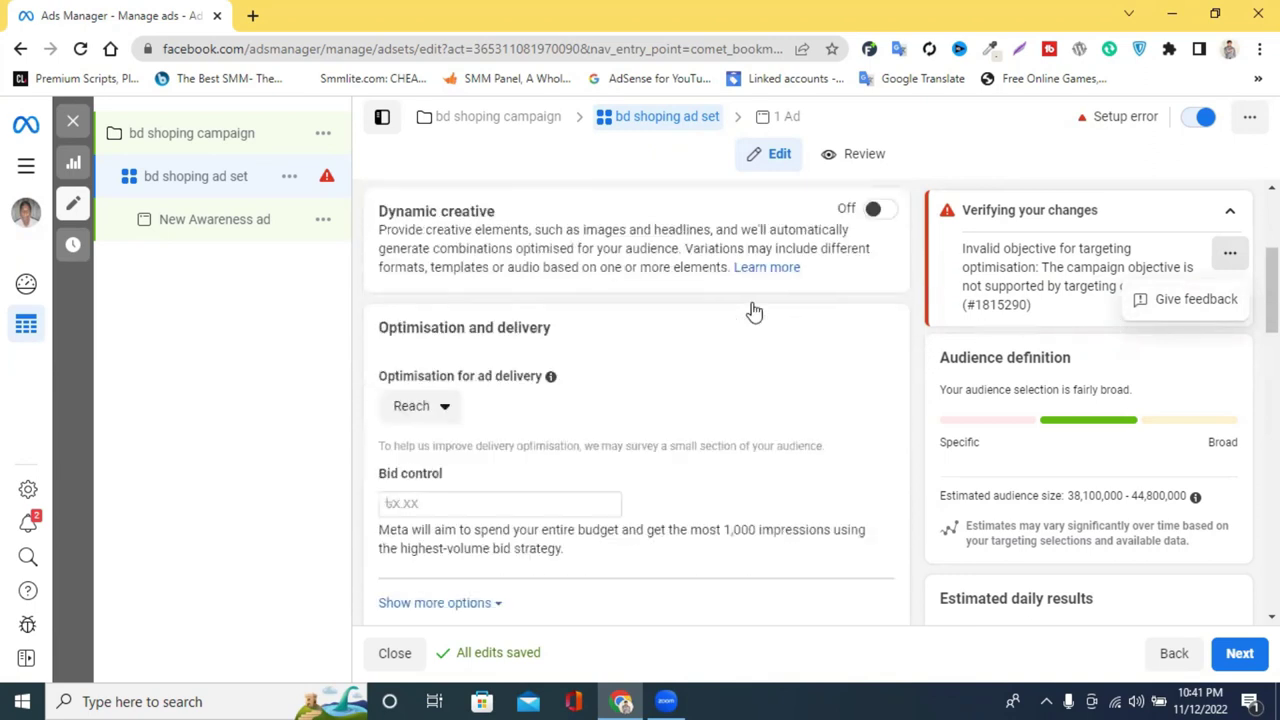
left_click(1229, 212)
left_click(1229, 212)
left_click(1229, 252)
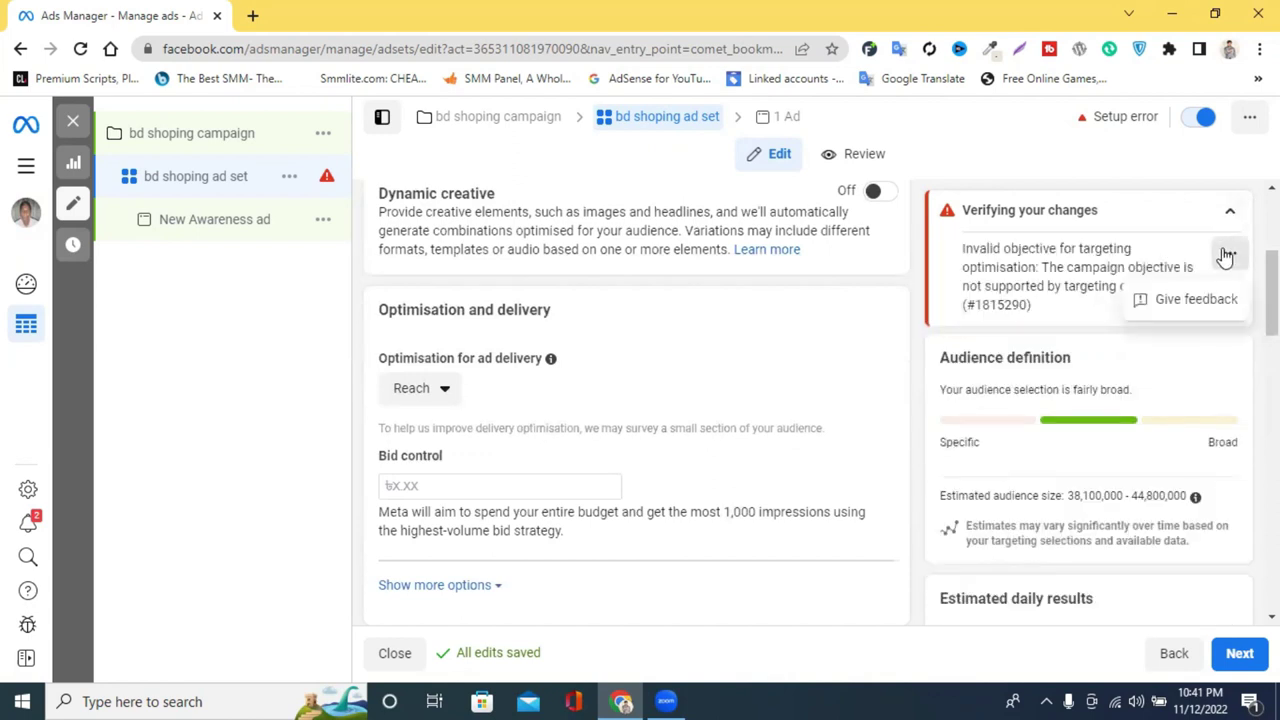
left_click(1188, 291)
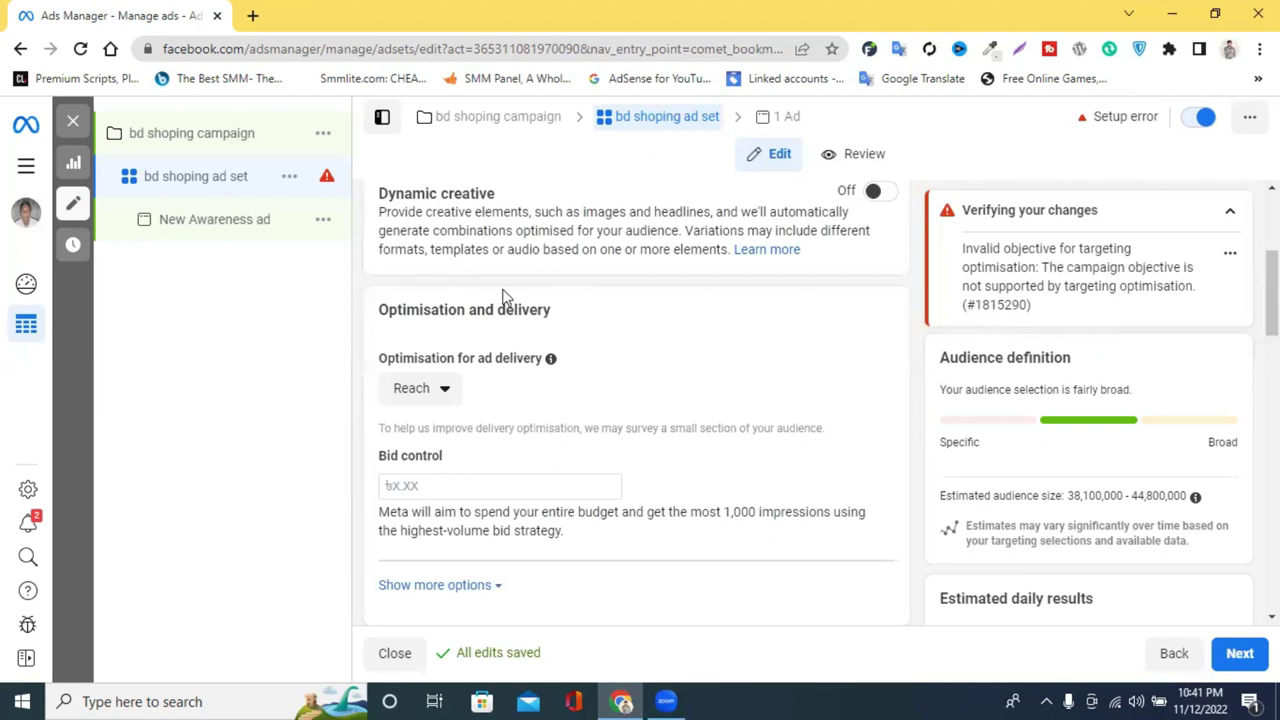
scroll(629, 366, "down", 2)
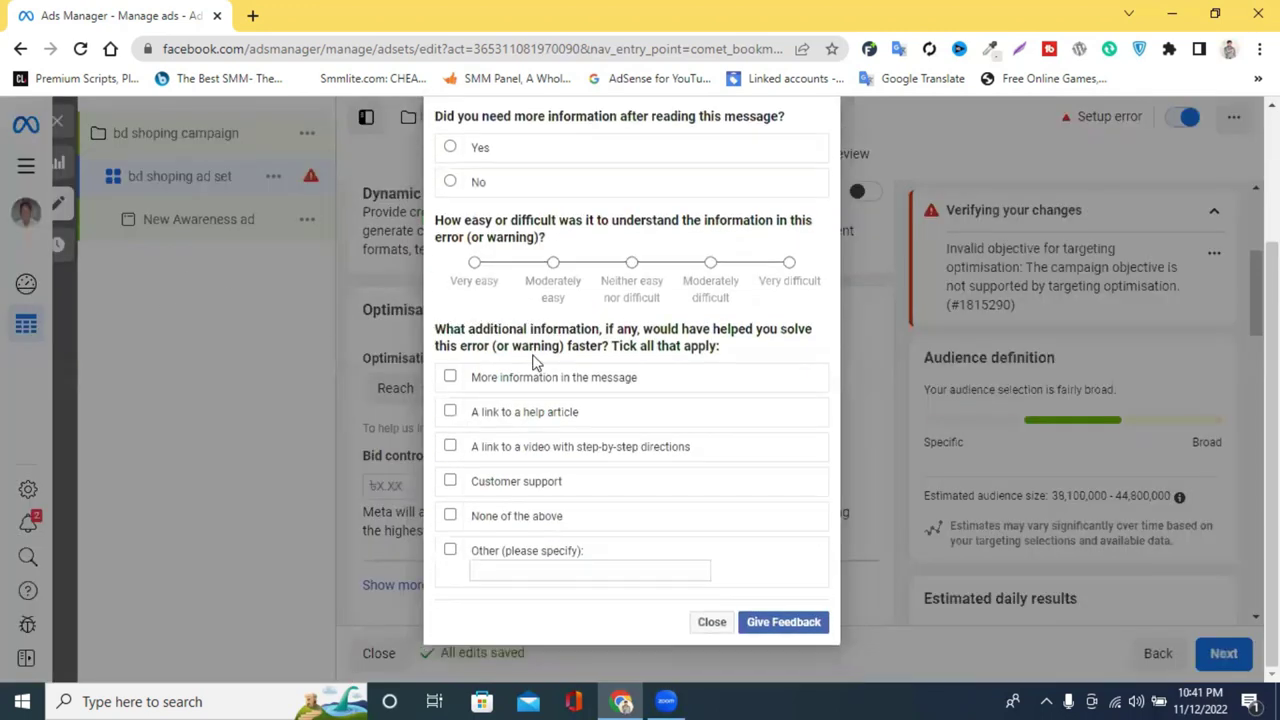
left_click(752, 624)
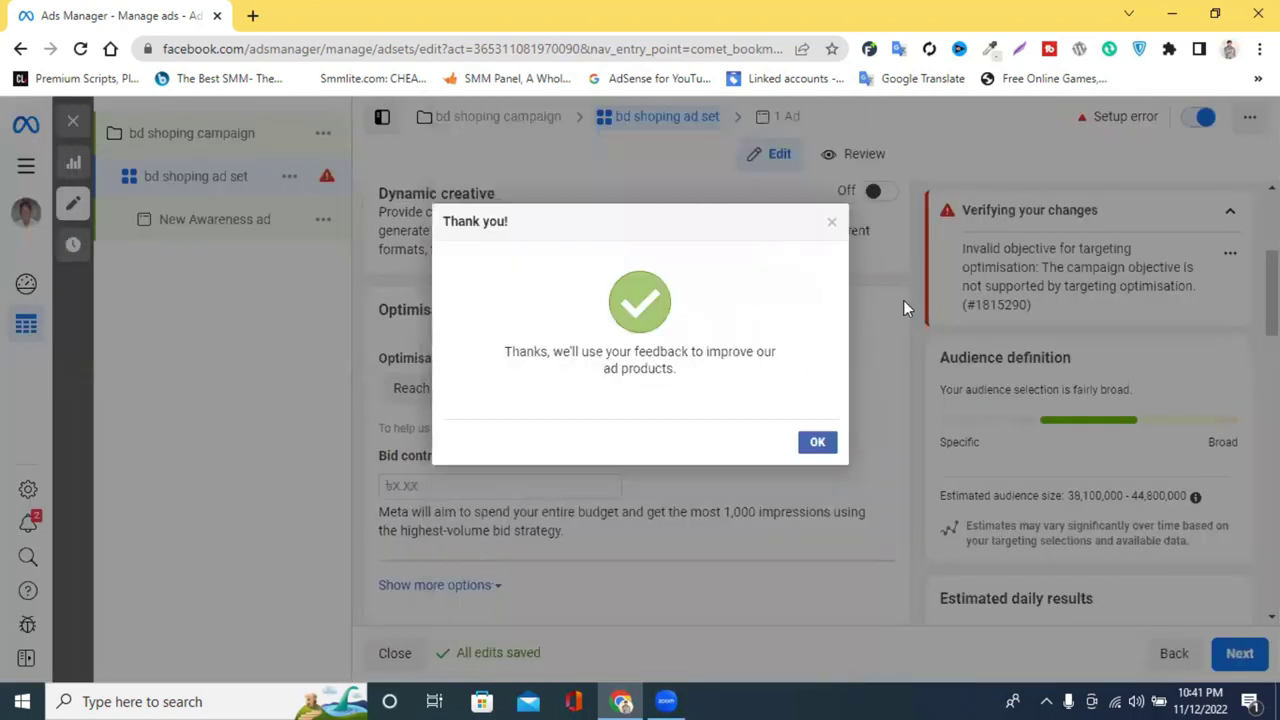
left_click(830, 225)
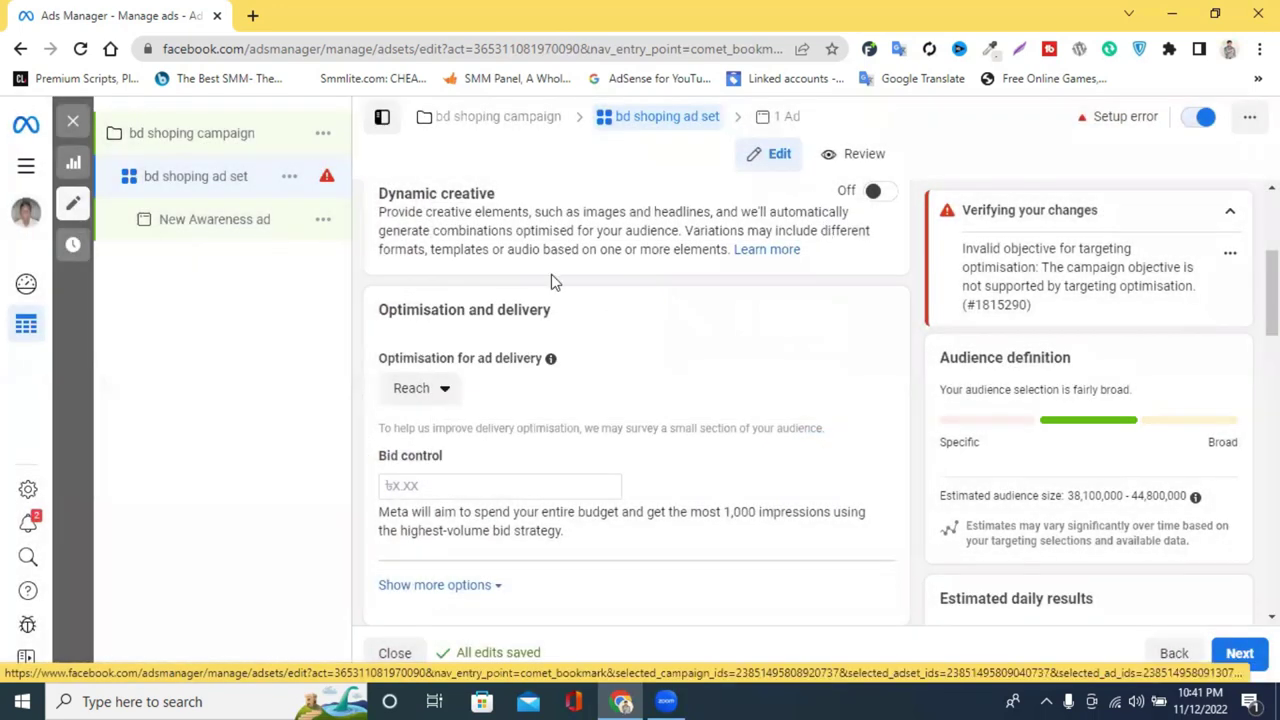
Check the ad set's error details and rename the ad set as "bd shoping ad"
mouse_move(328, 178)
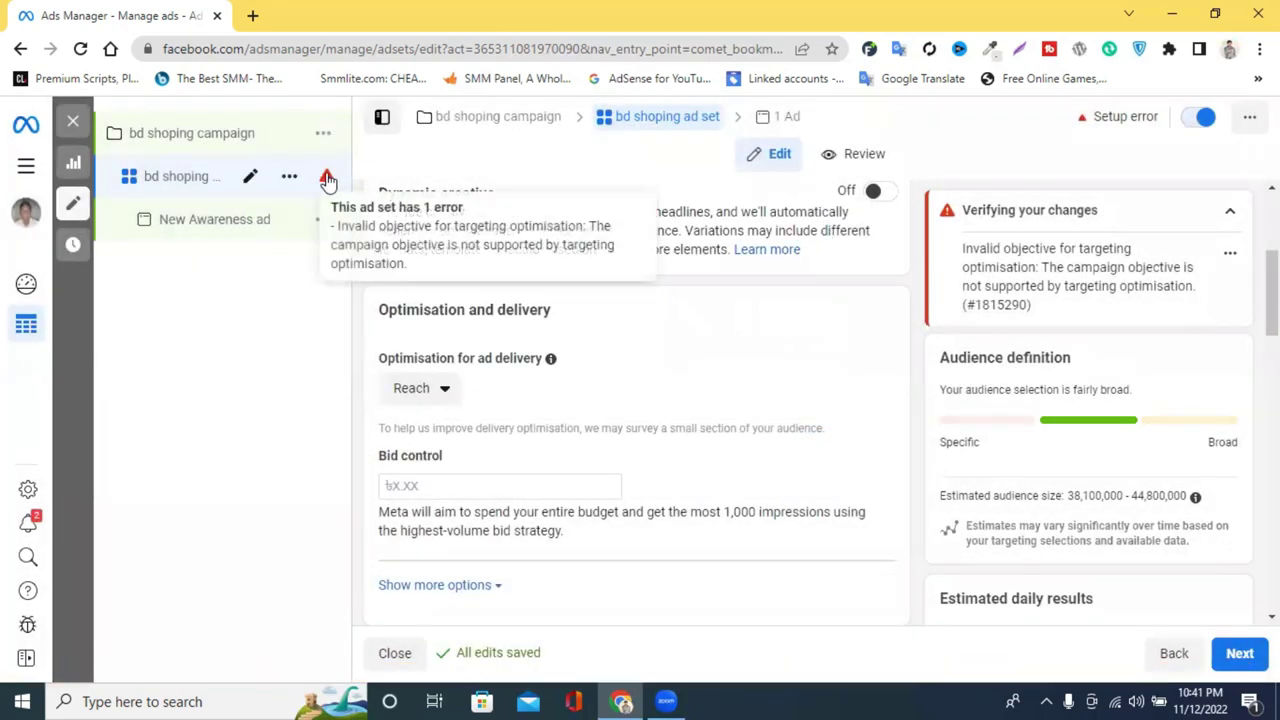
scroll(760, 331, "up", 3)
left_click(410, 258)
key("shift+Left")
key("BackSpace")
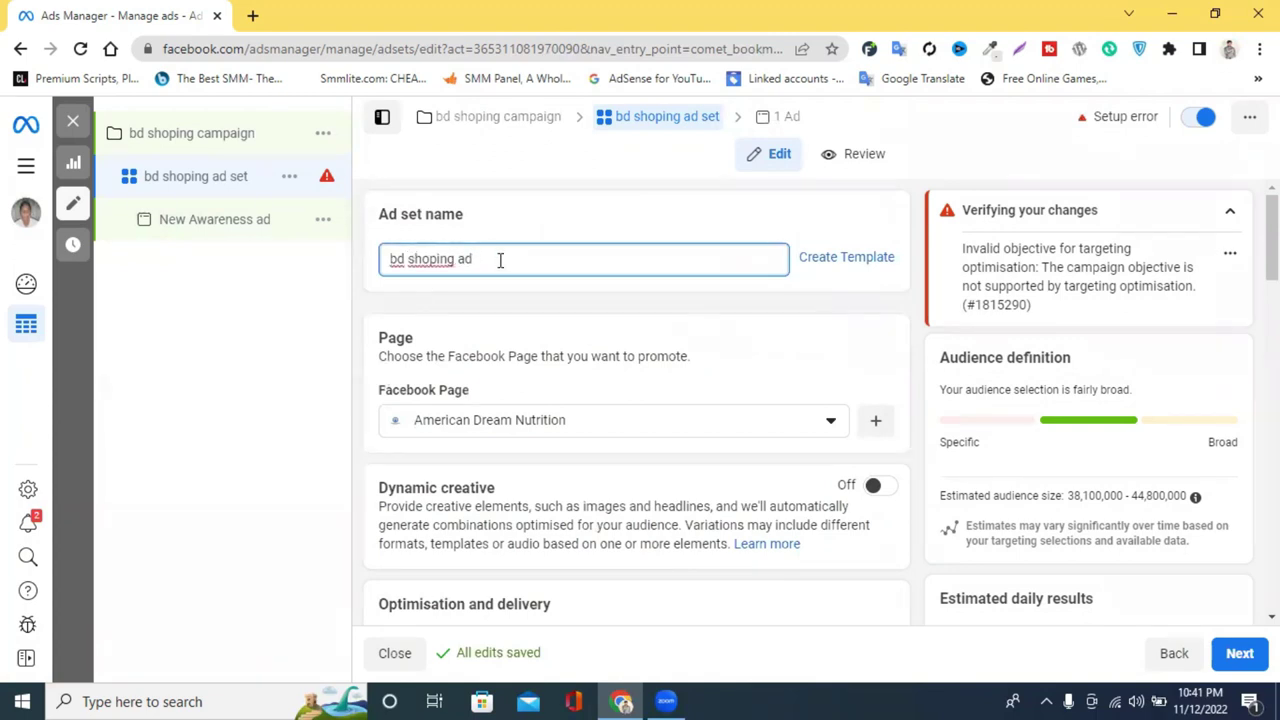
Set the optimisation for ad delivery to 2-second continuous video views
scroll(546, 377, "down", 3)
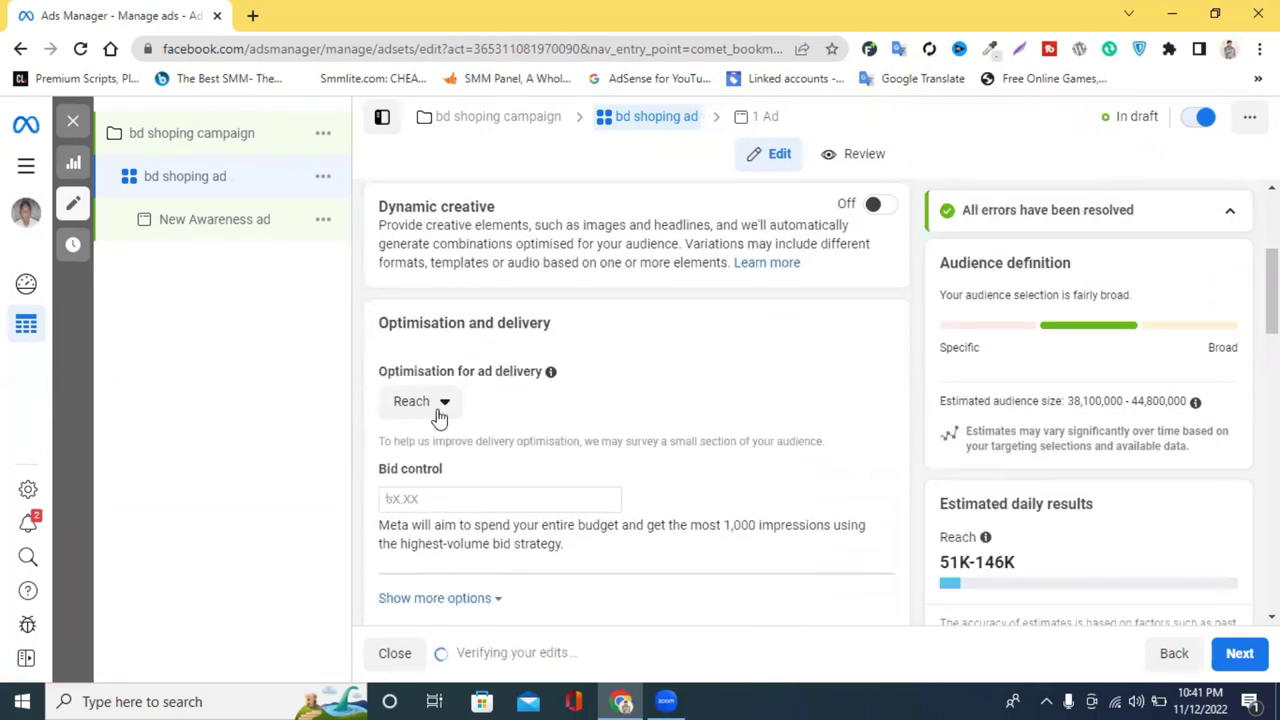
left_click(441, 401)
scroll(500, 515, "down", 2)
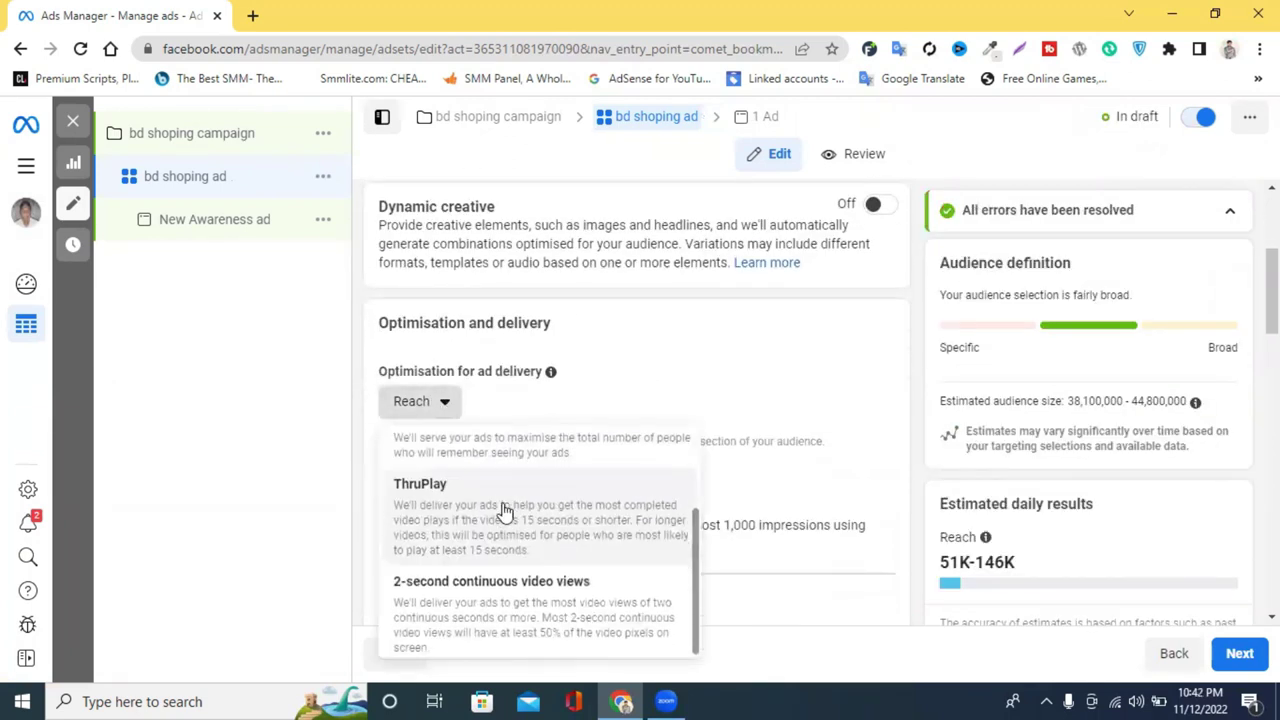
scroll(510, 508, "up", 1)
scroll(500, 515, "down", 1)
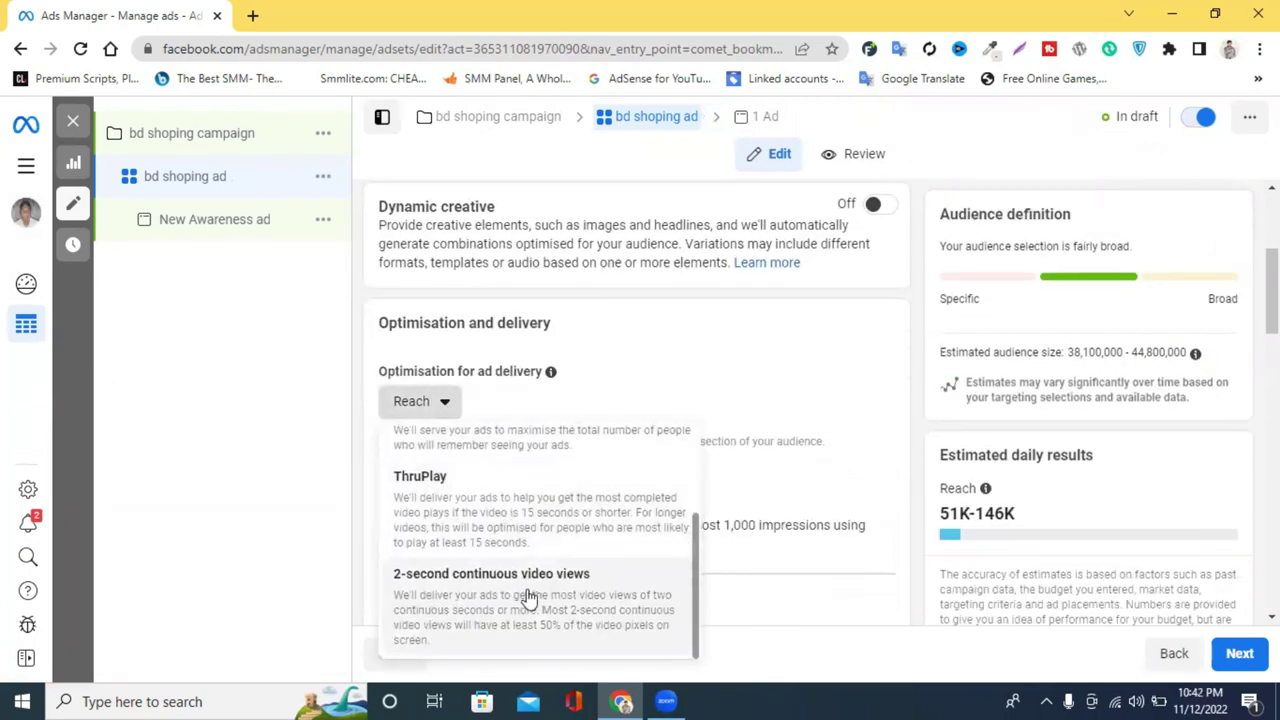
left_click(466, 594)
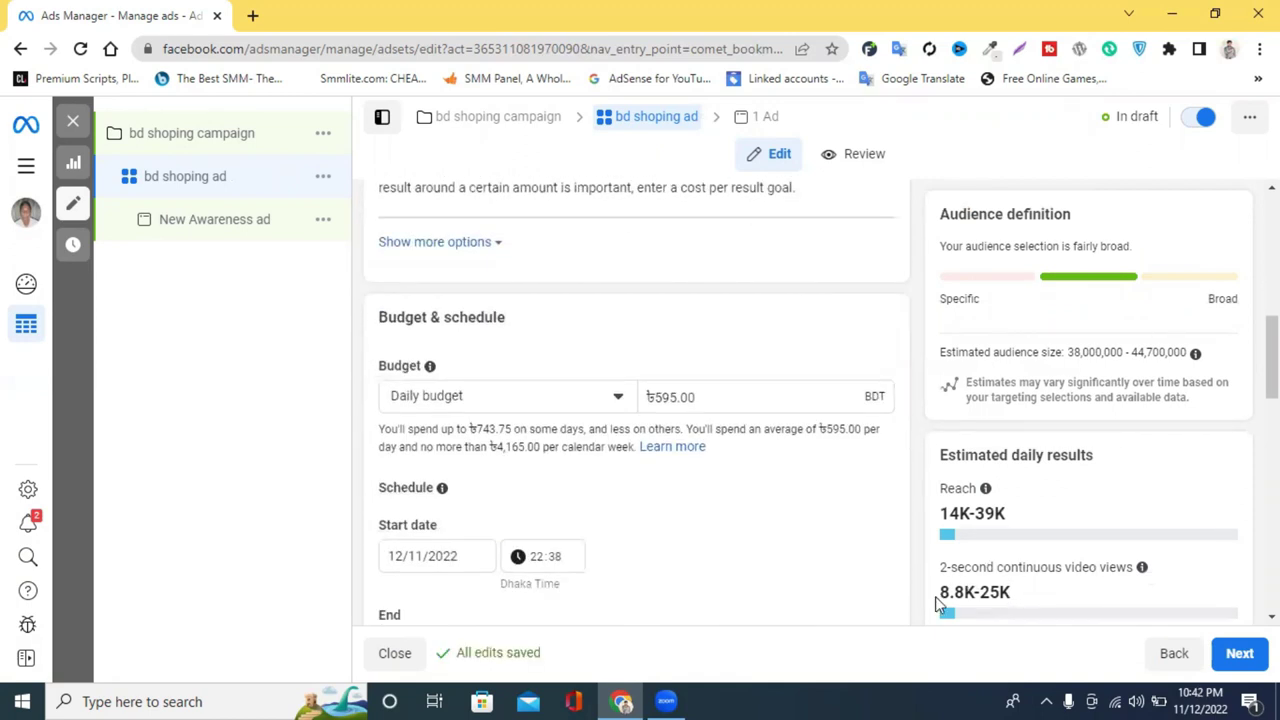
Examine the estimated daily reach and 2-second continuous video views, and compare the descriptions of the ad delivery optimisation options
left_click_drag(1012, 594, 950, 595)
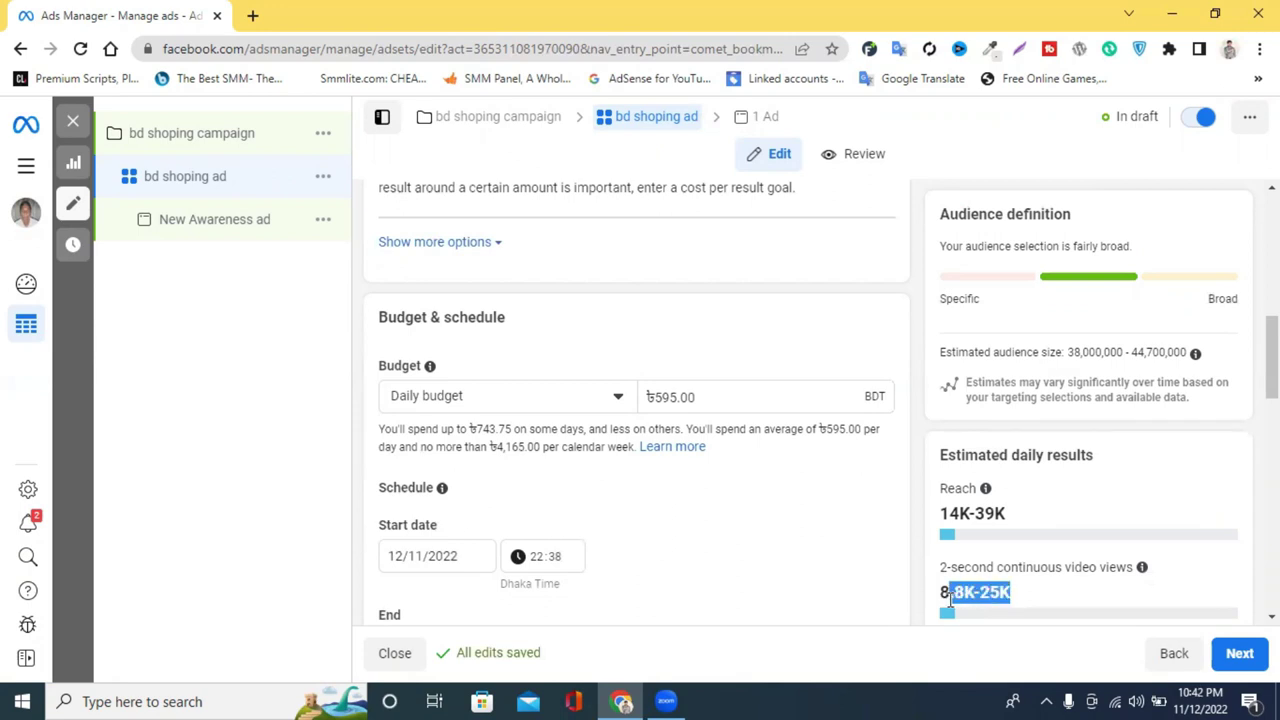
left_click_drag(942, 514, 1008, 520)
scroll(680, 493, "up", 5)
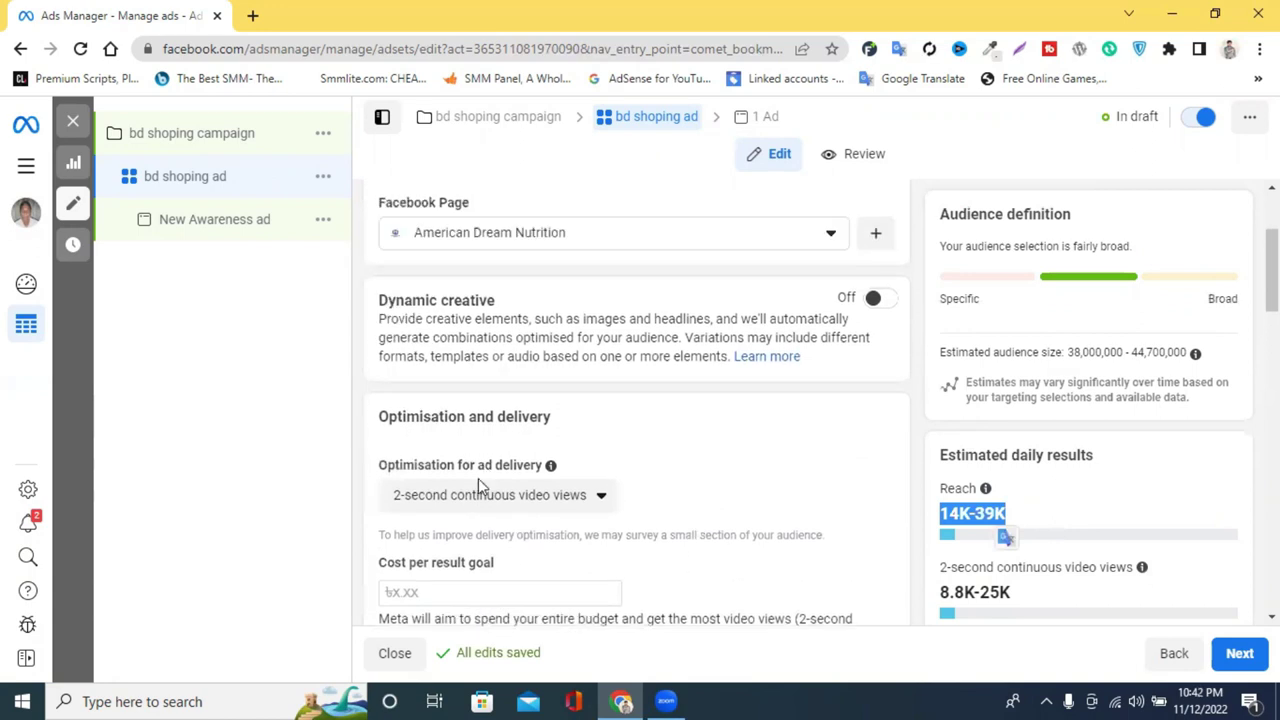
left_click(485, 500)
scroll(486, 334, "up", 2)
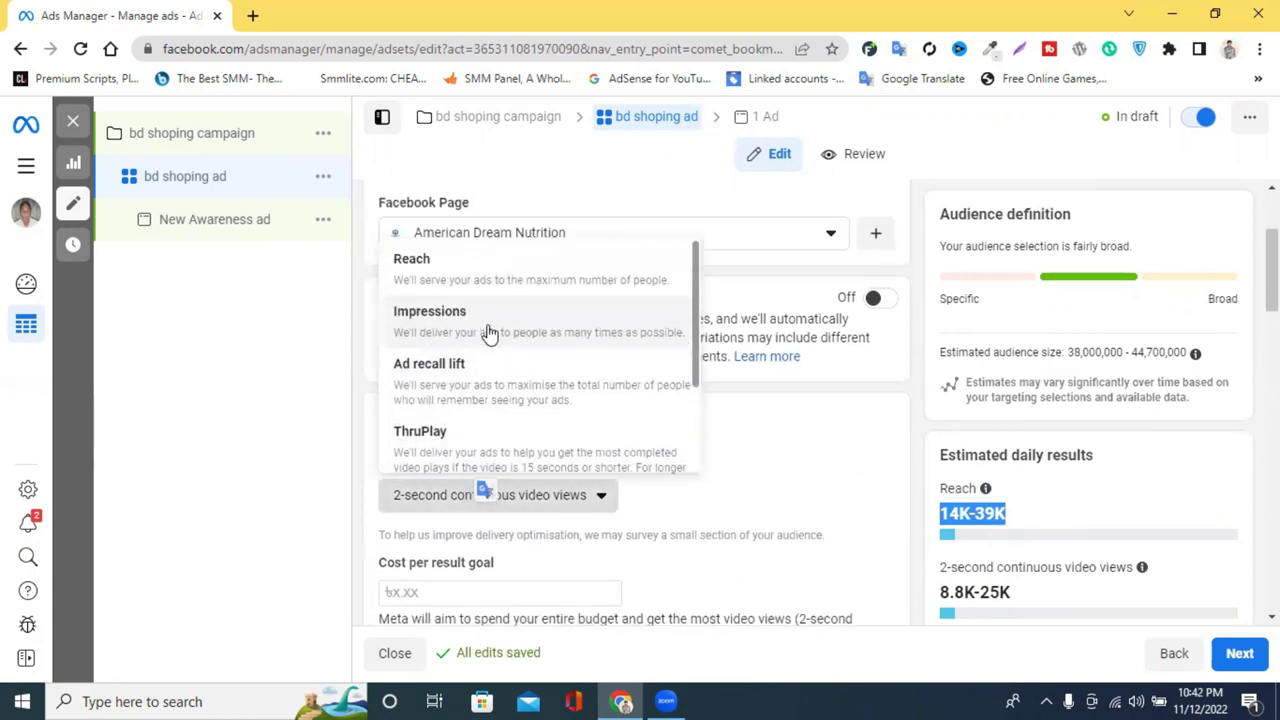
scroll(451, 338, "down", 2)
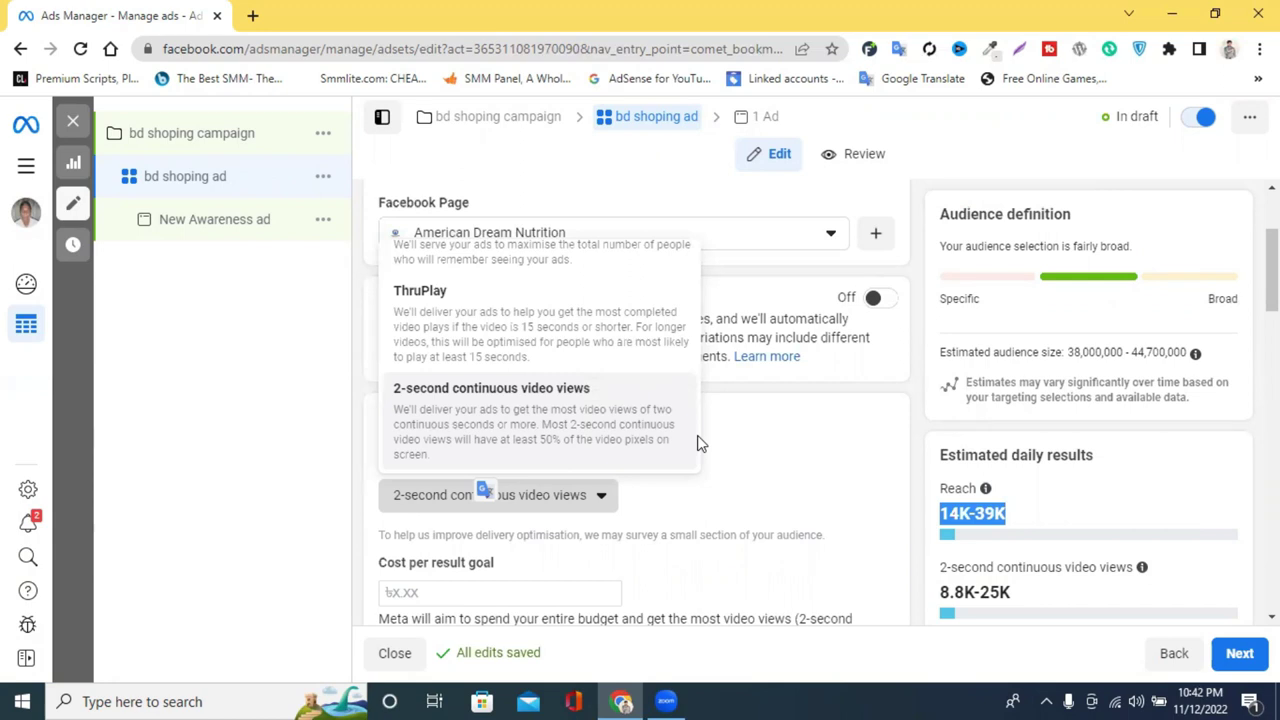
scroll(603, 380, "up", 3)
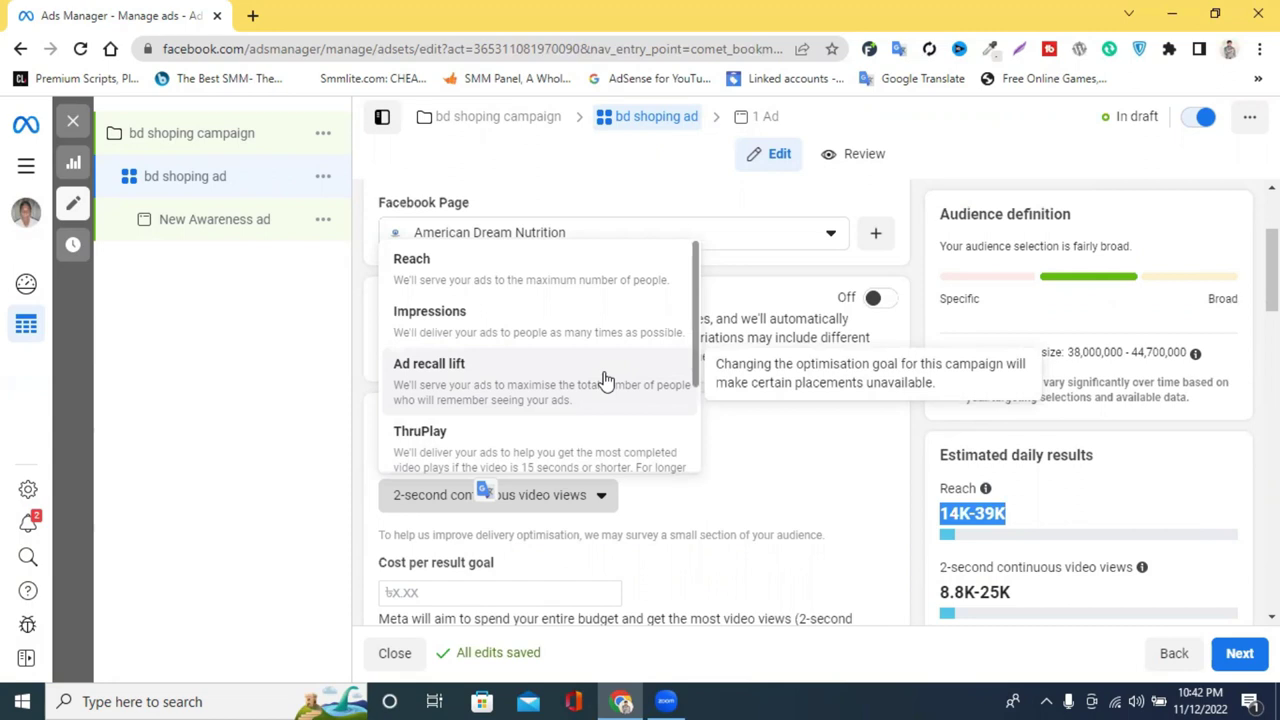
scroll(605, 380, "down", 1)
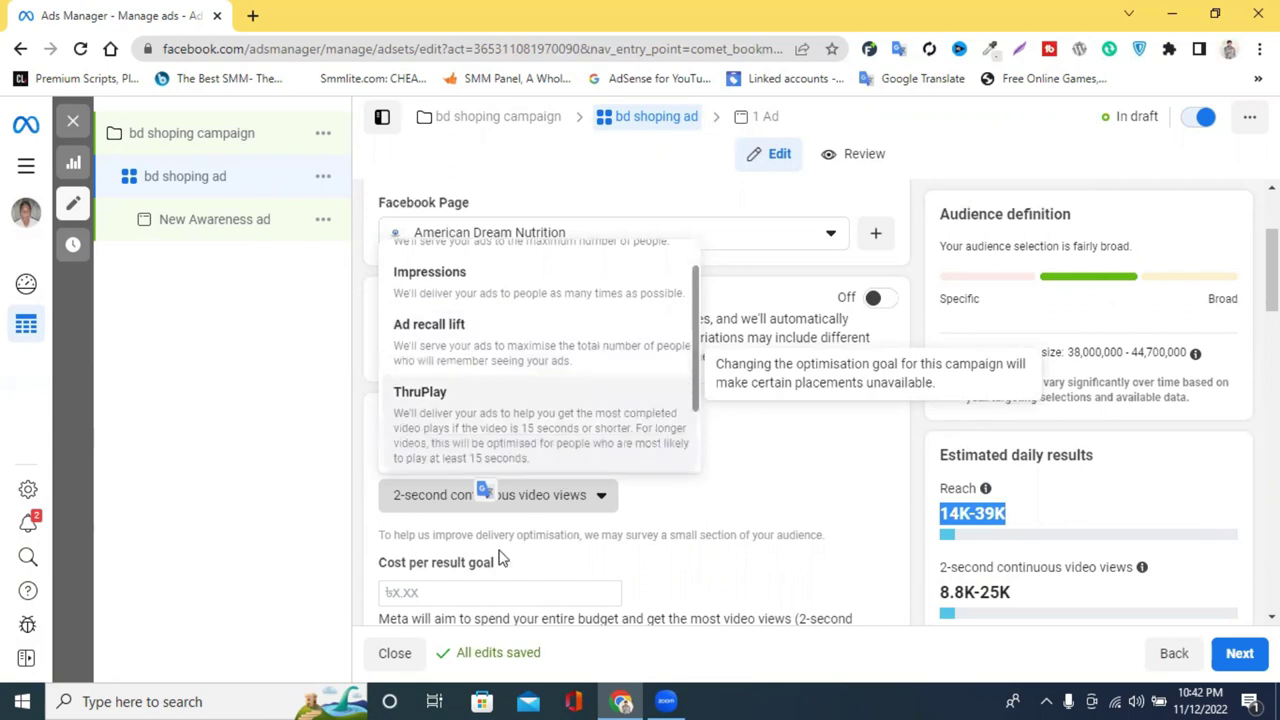
left_click(743, 479)
Set the ad set's daily budget to 500.00 BDT
scroll(735, 495, "down", 5)
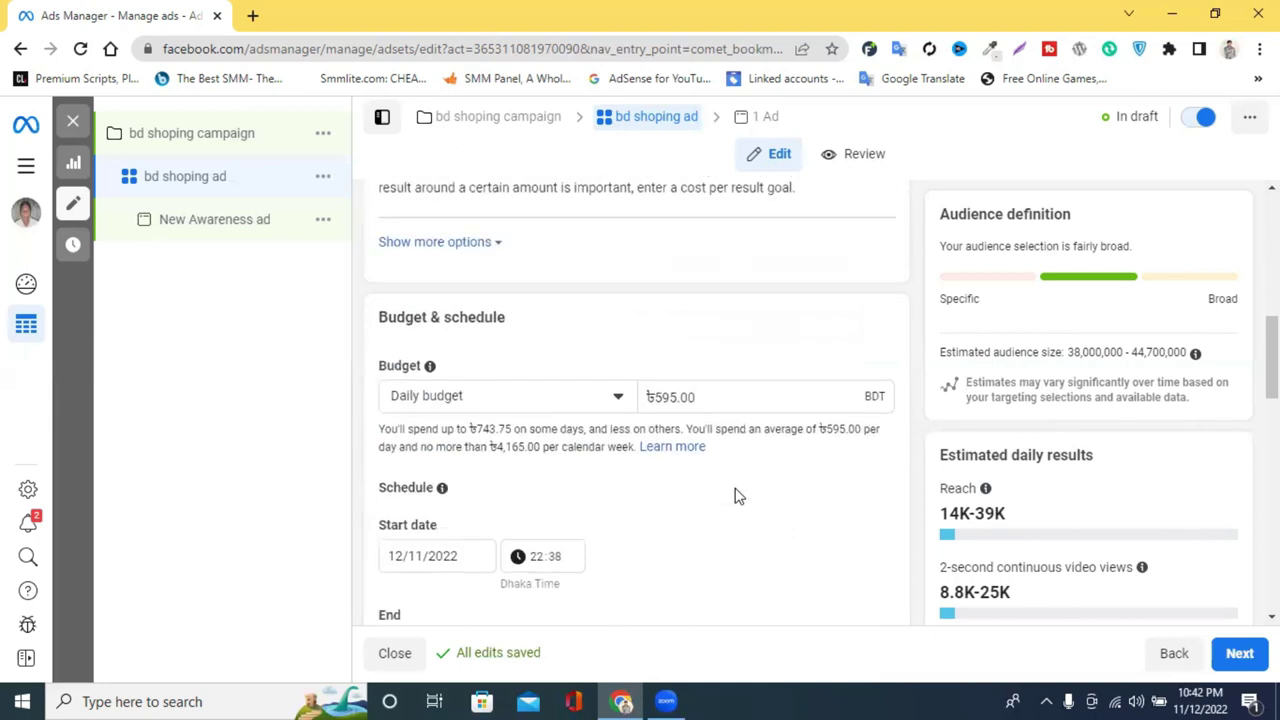
left_click(675, 398)
left_click_drag(675, 398, 660, 398)
type("00")
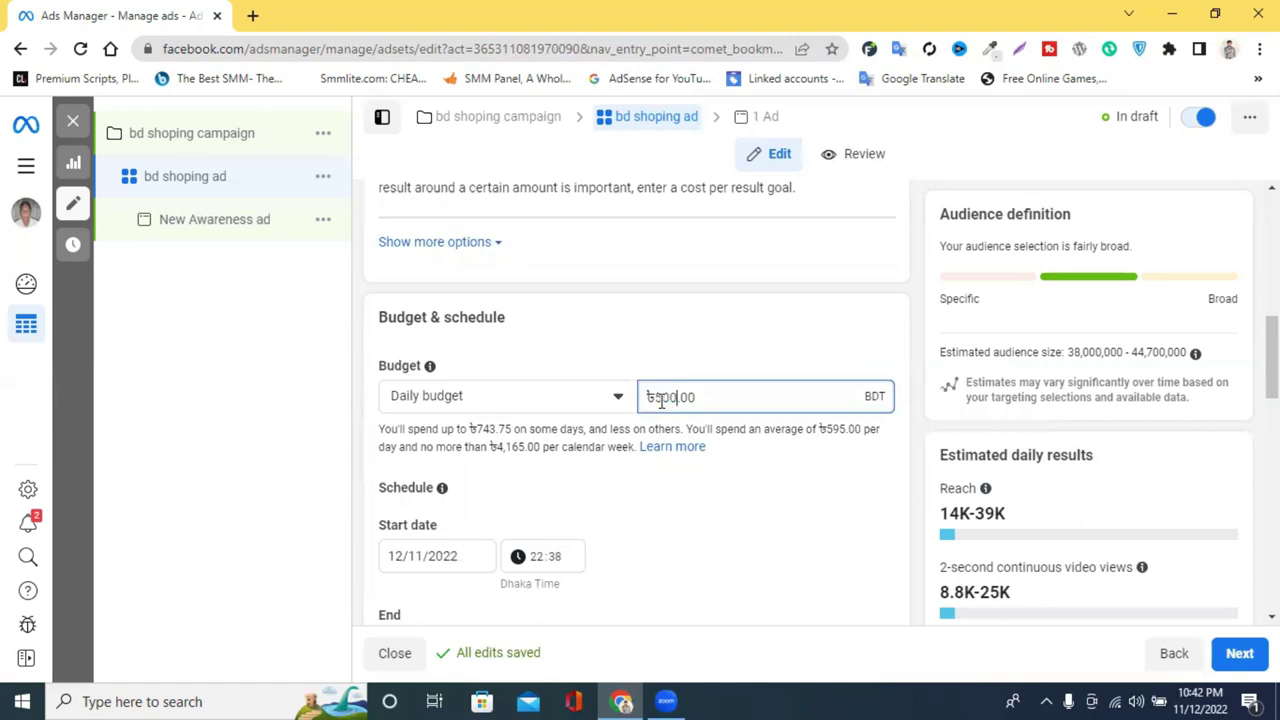
left_click(843, 591)
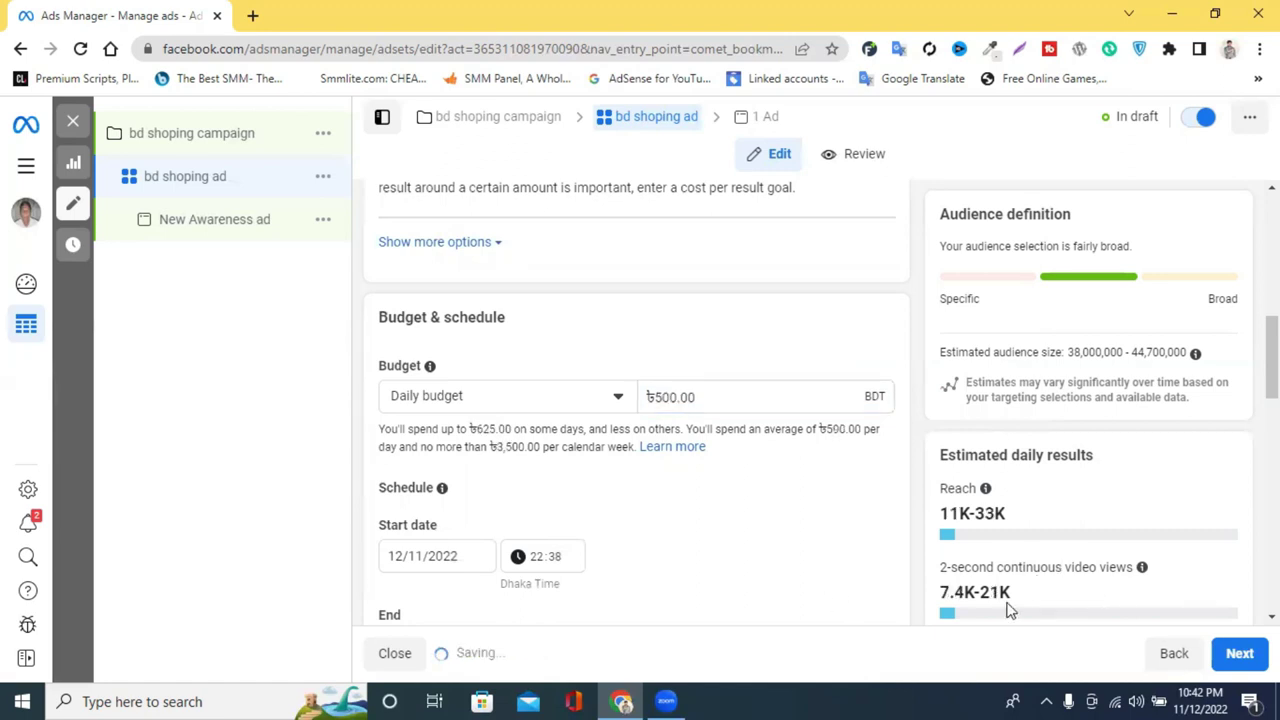
Look over the ad set's schedule, enable the end date option and turn it off again
scroll(905, 586, "down", 2)
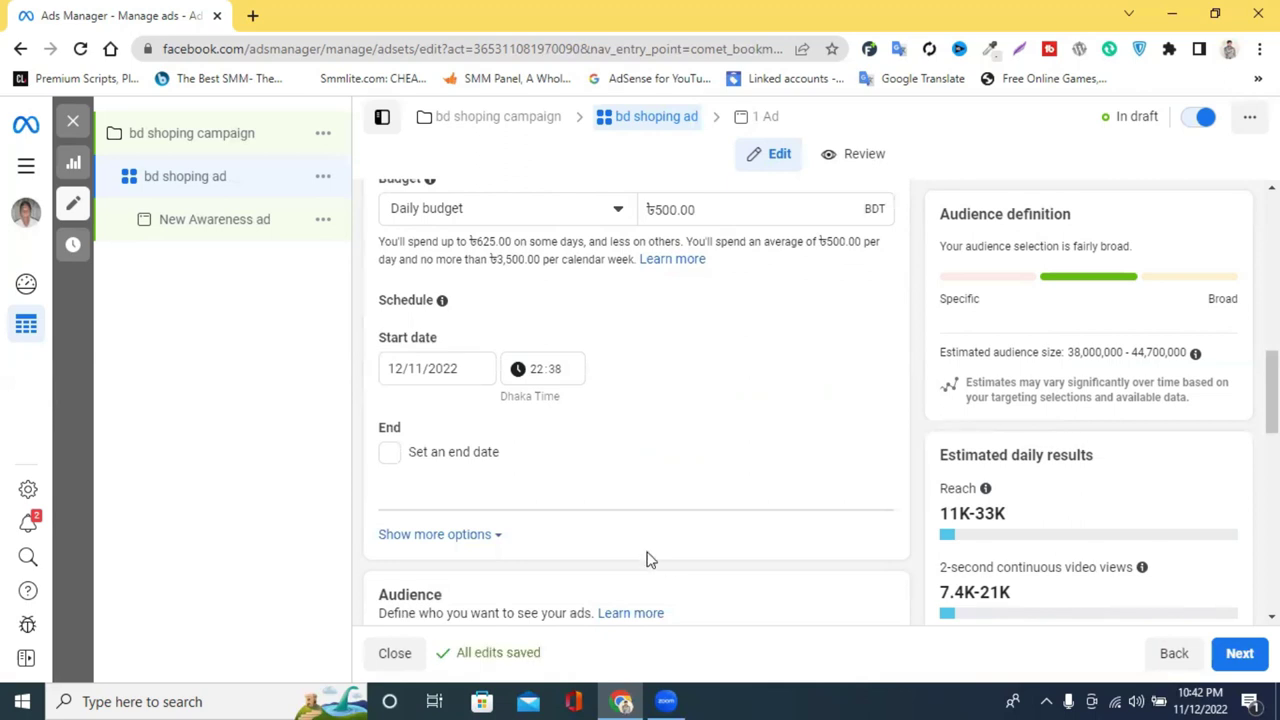
scroll(688, 470, "up", 1)
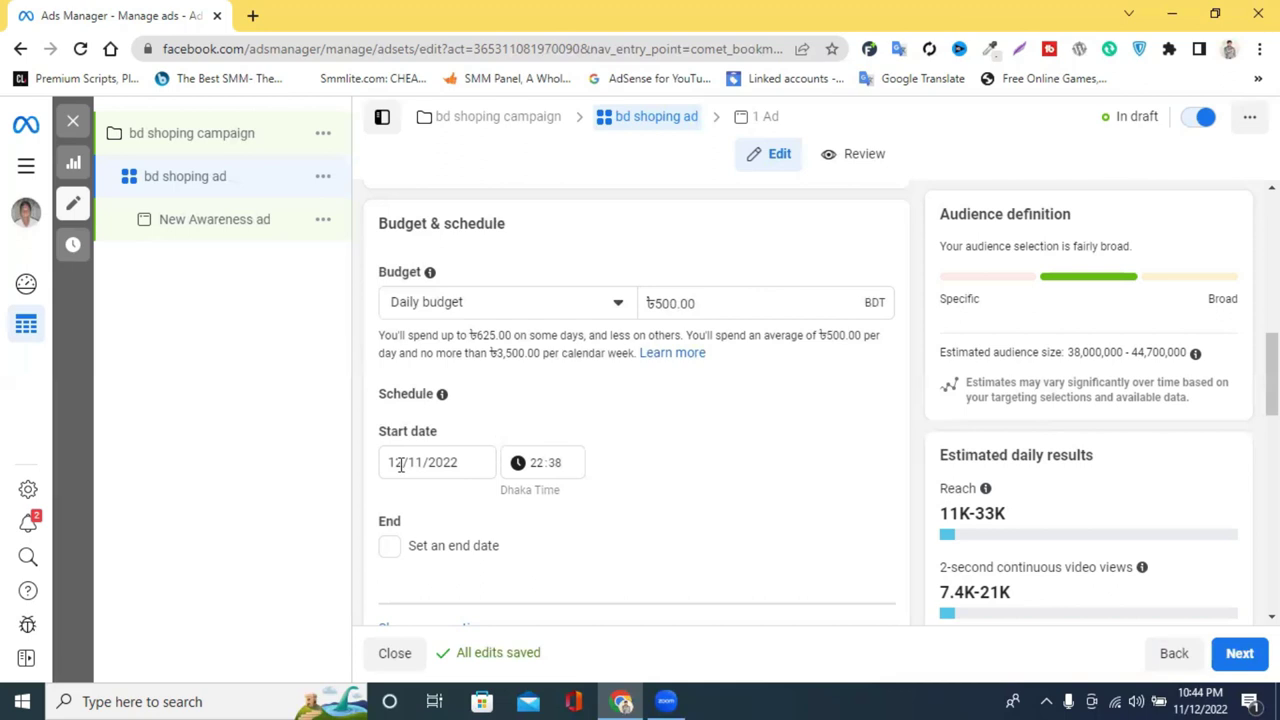
scroll(402, 460, "down", 1)
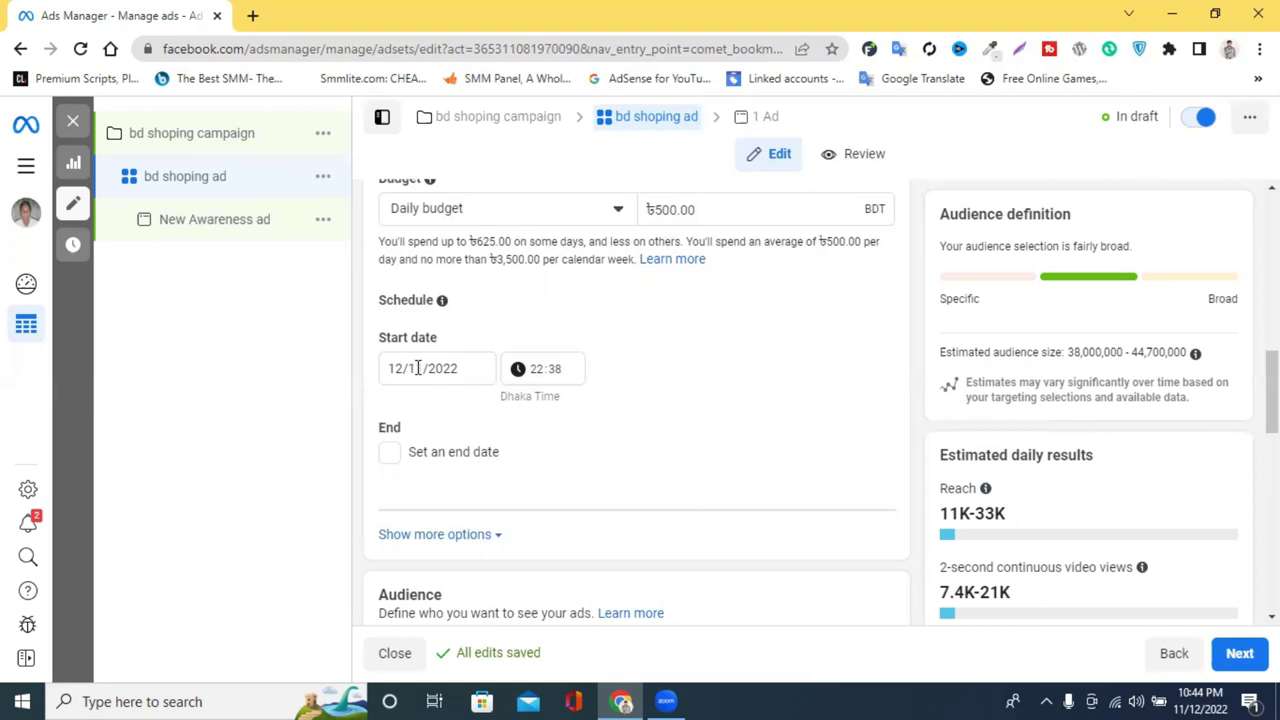
left_click(392, 456)
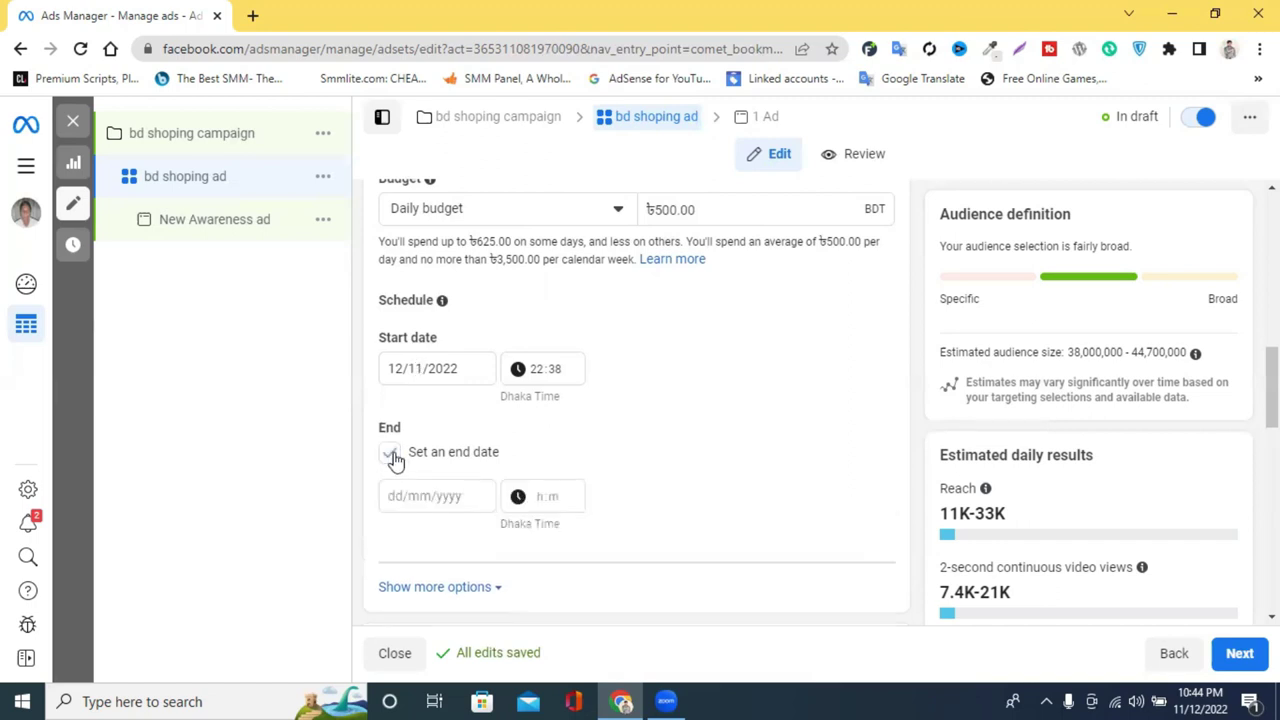
left_click(392, 456)
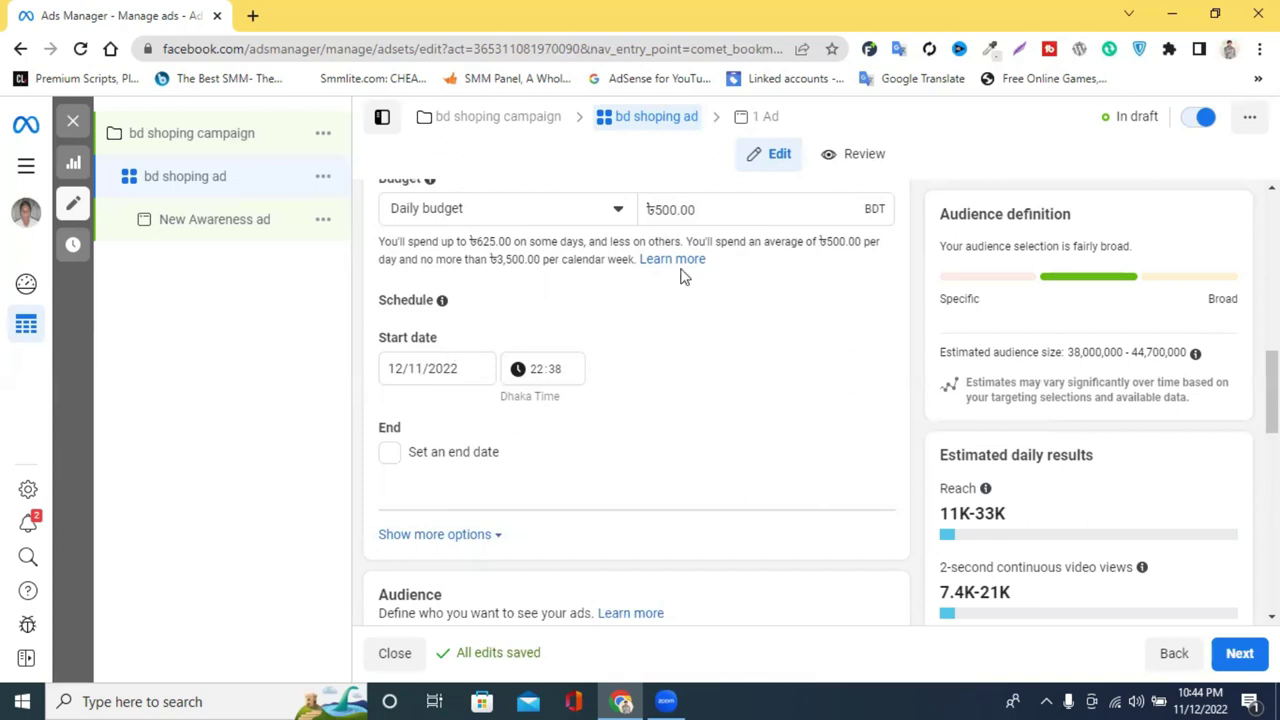
Open the audience's locations for editing and check the choices for which people in the location are reached
scroll(668, 250, "down", 2)
scroll(646, 278, "down", 1)
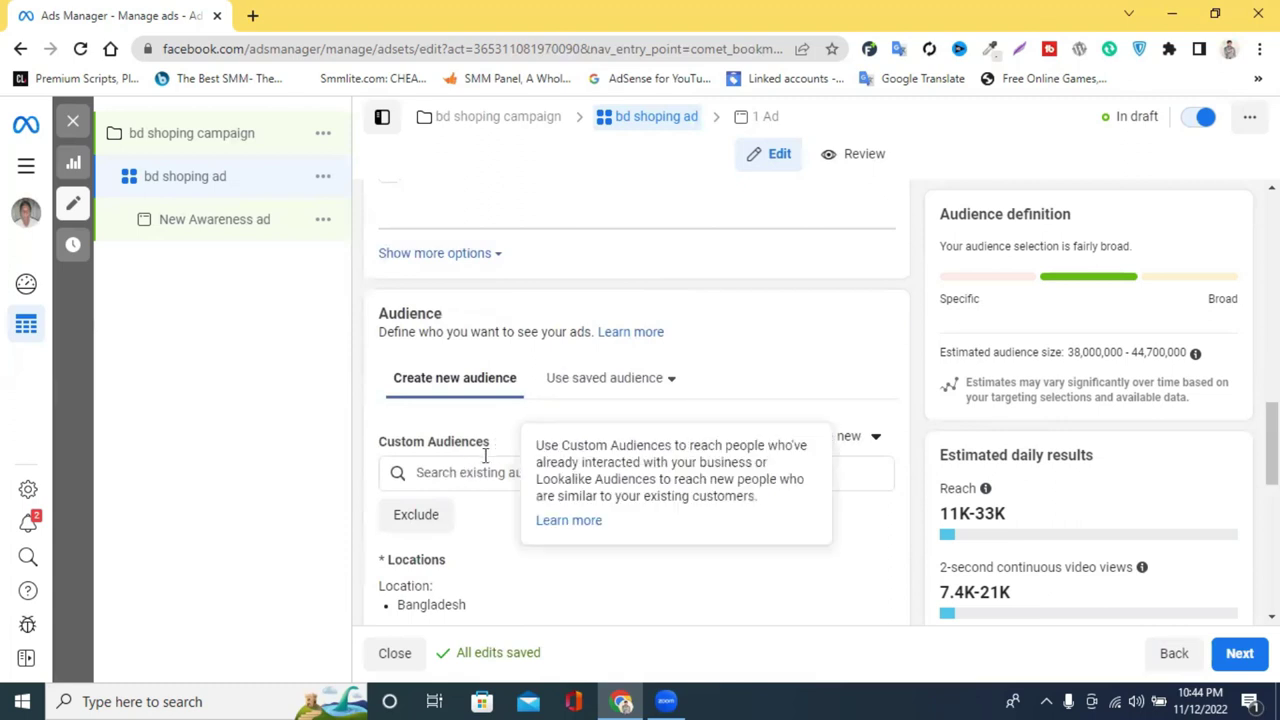
scroll(485, 455, "down", 2)
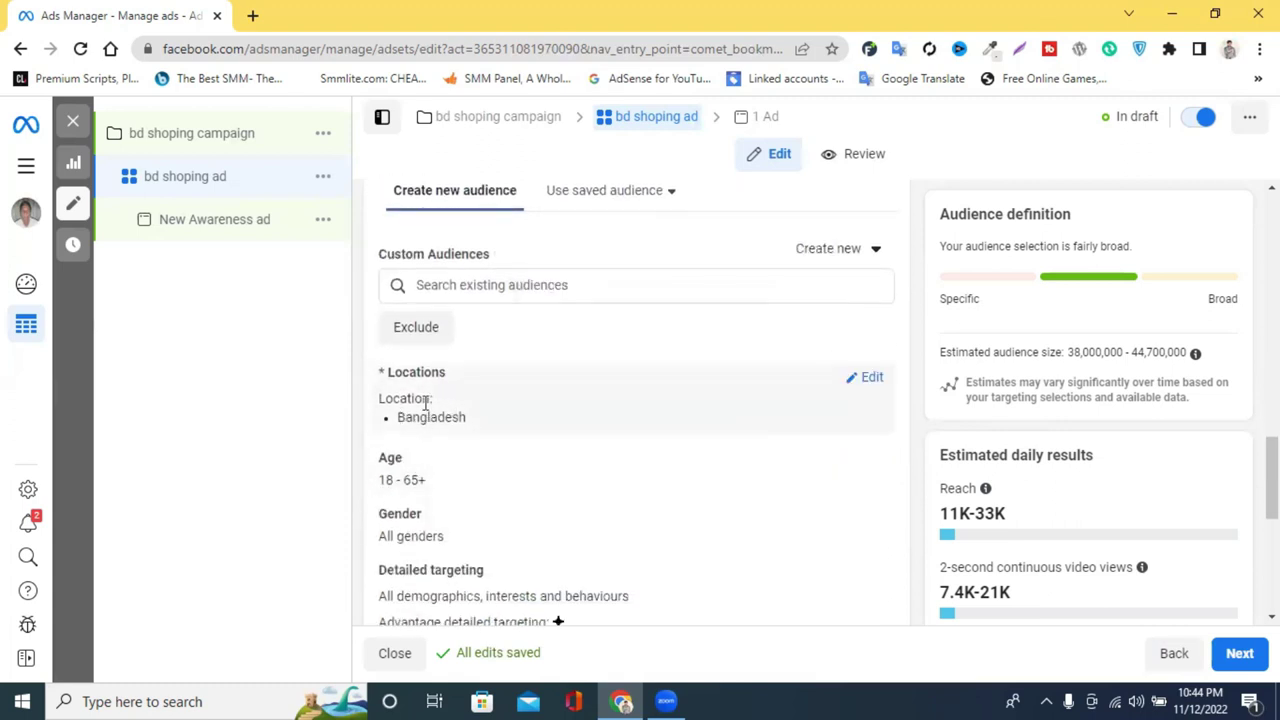
left_click(858, 383)
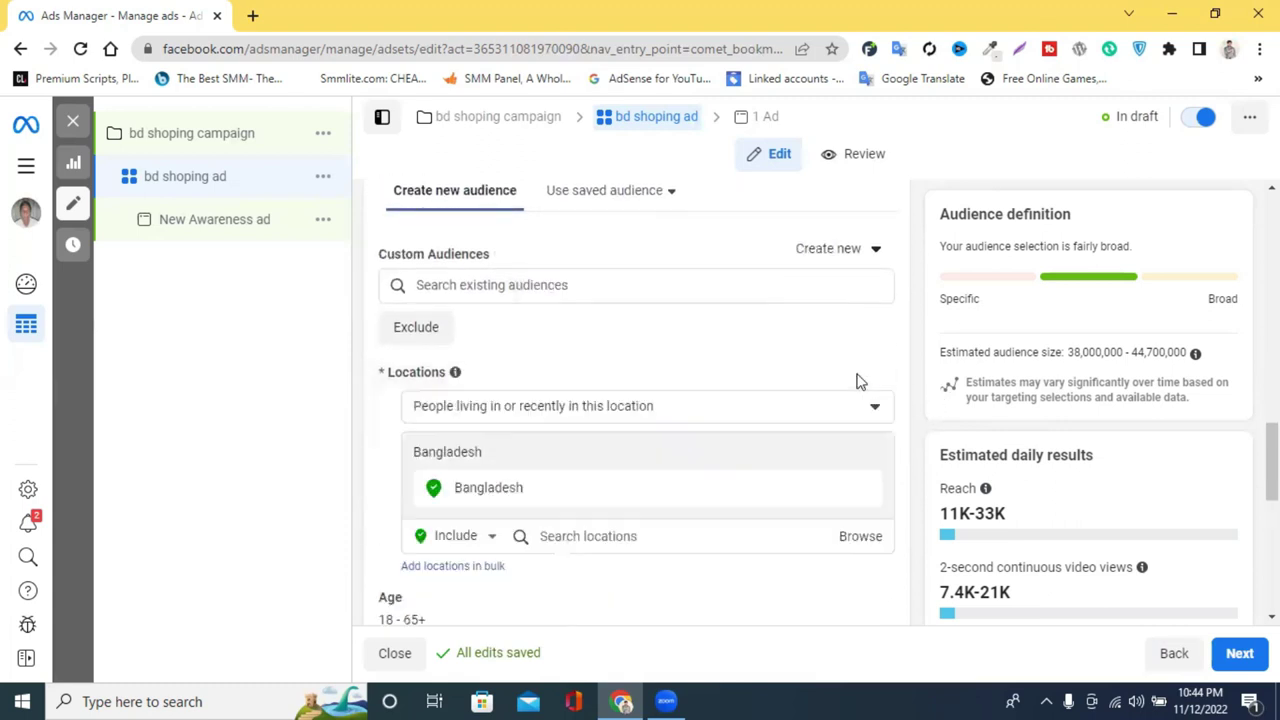
left_click(855, 417)
left_click(852, 414)
scroll(420, 442, "down", 2)
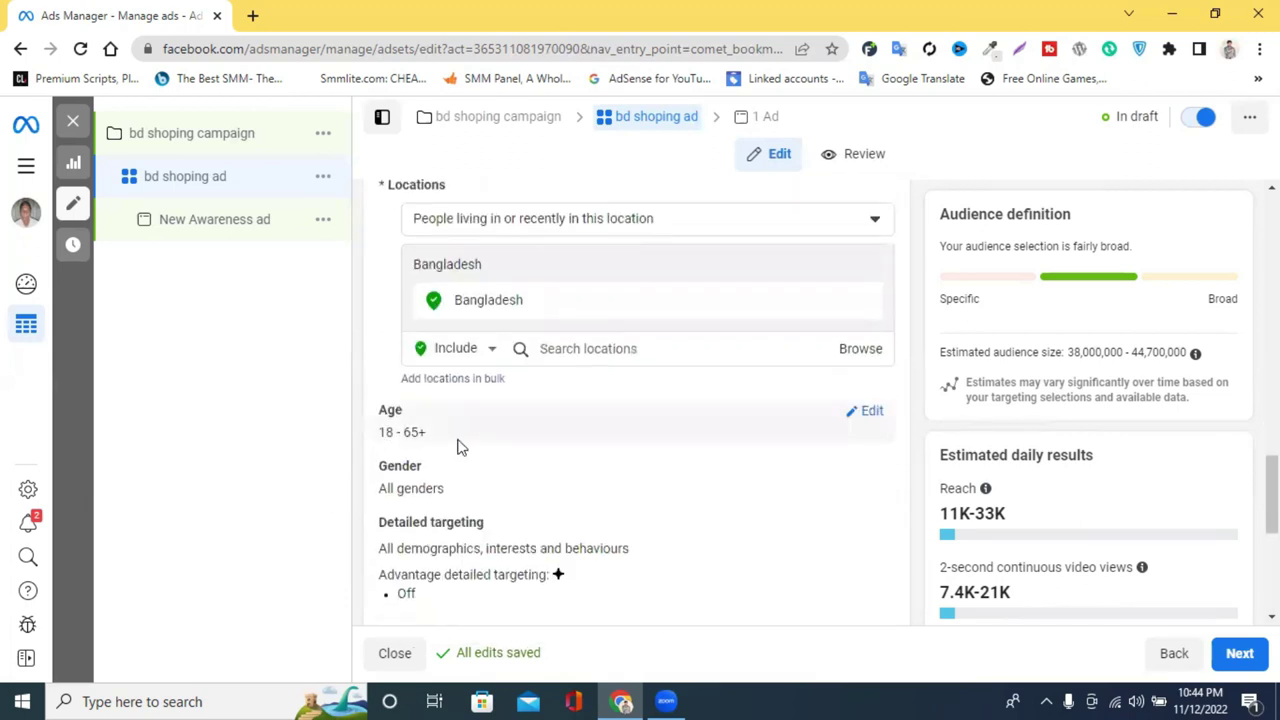
Set the audience's maximum age to 50 and open the gender setting for editing
left_click(866, 414)
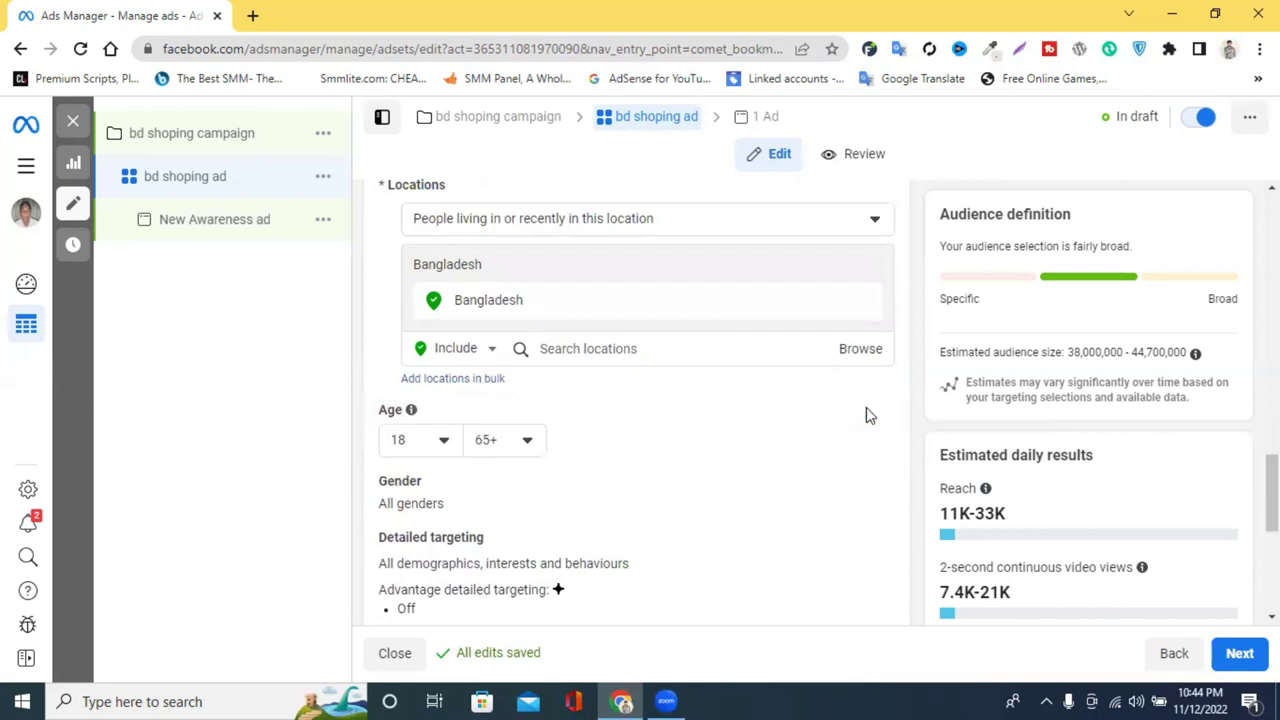
left_click(503, 445)
scroll(557, 334, "up", 3)
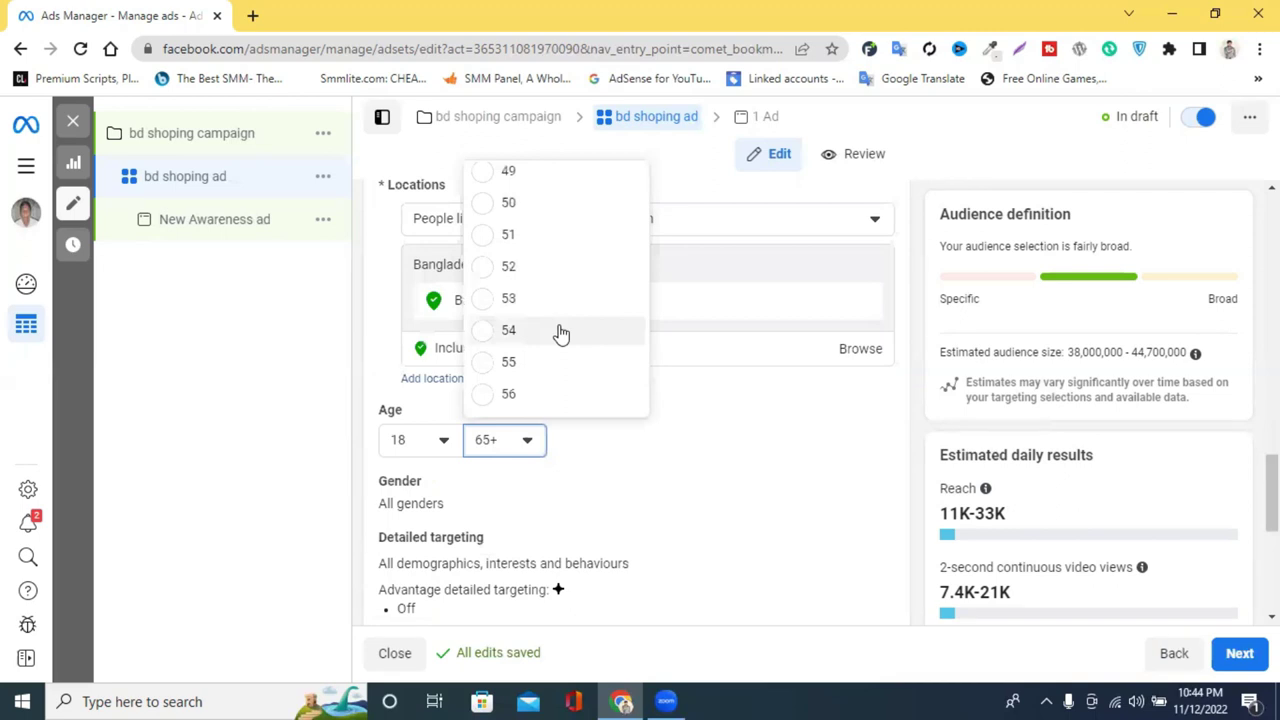
scroll(555, 322, "up", 2)
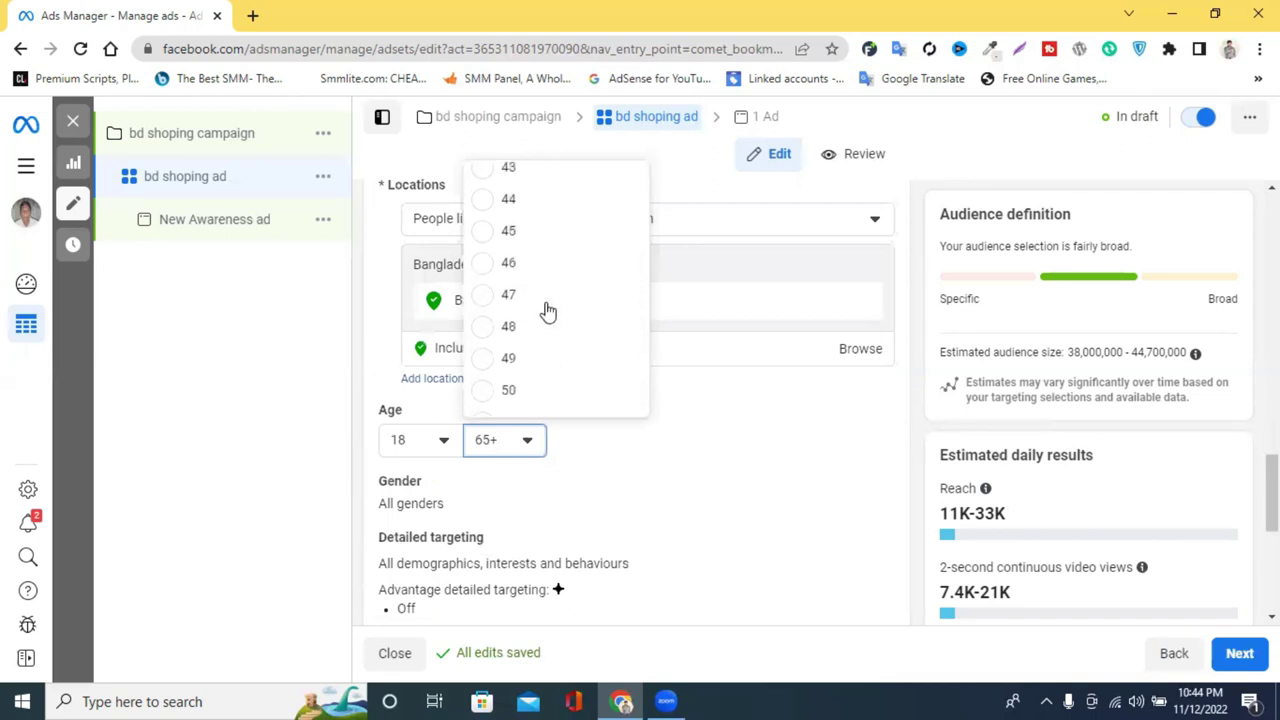
left_click(520, 398)
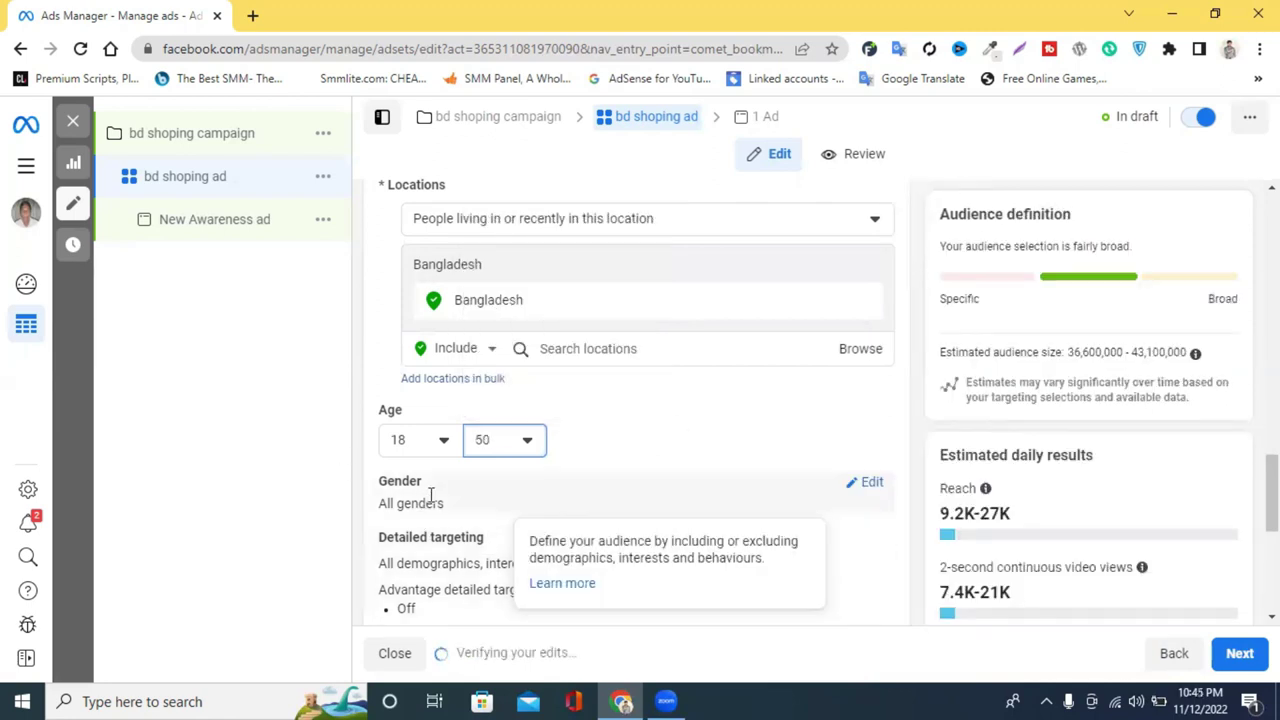
left_click(874, 486)
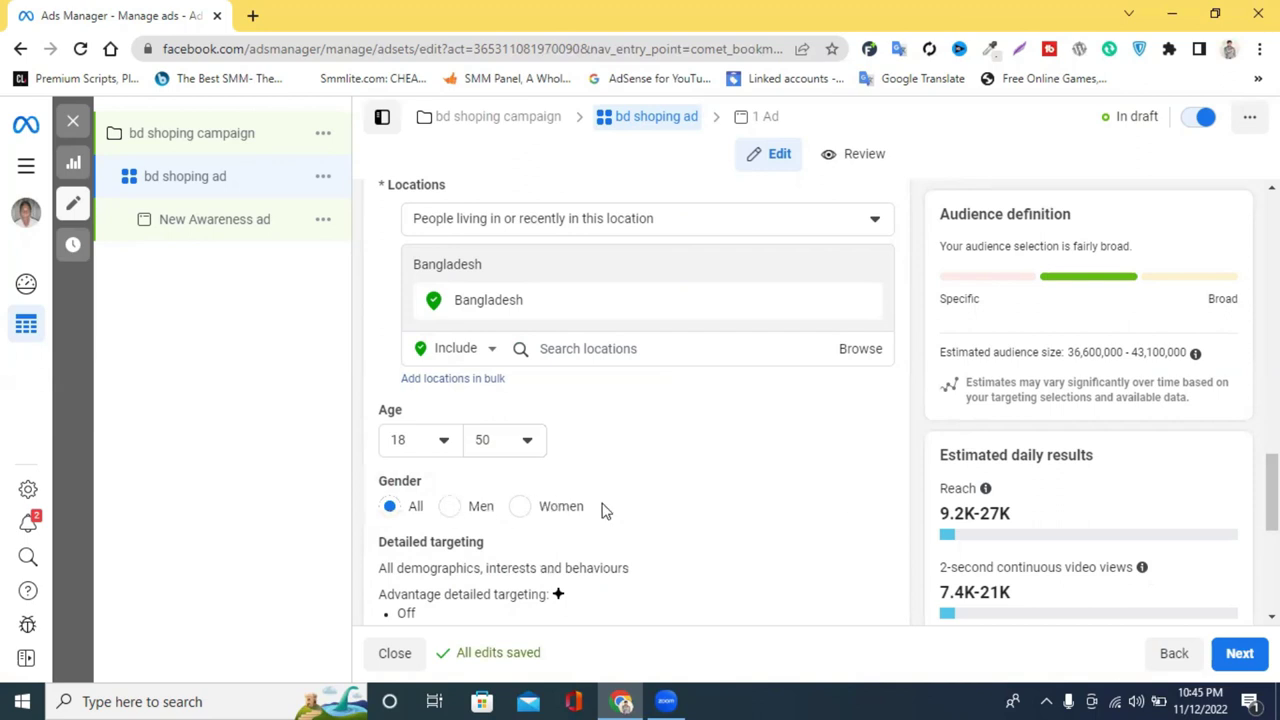
Try the Women and Men gender options for the audience and set the gender back to All
left_click(520, 508)
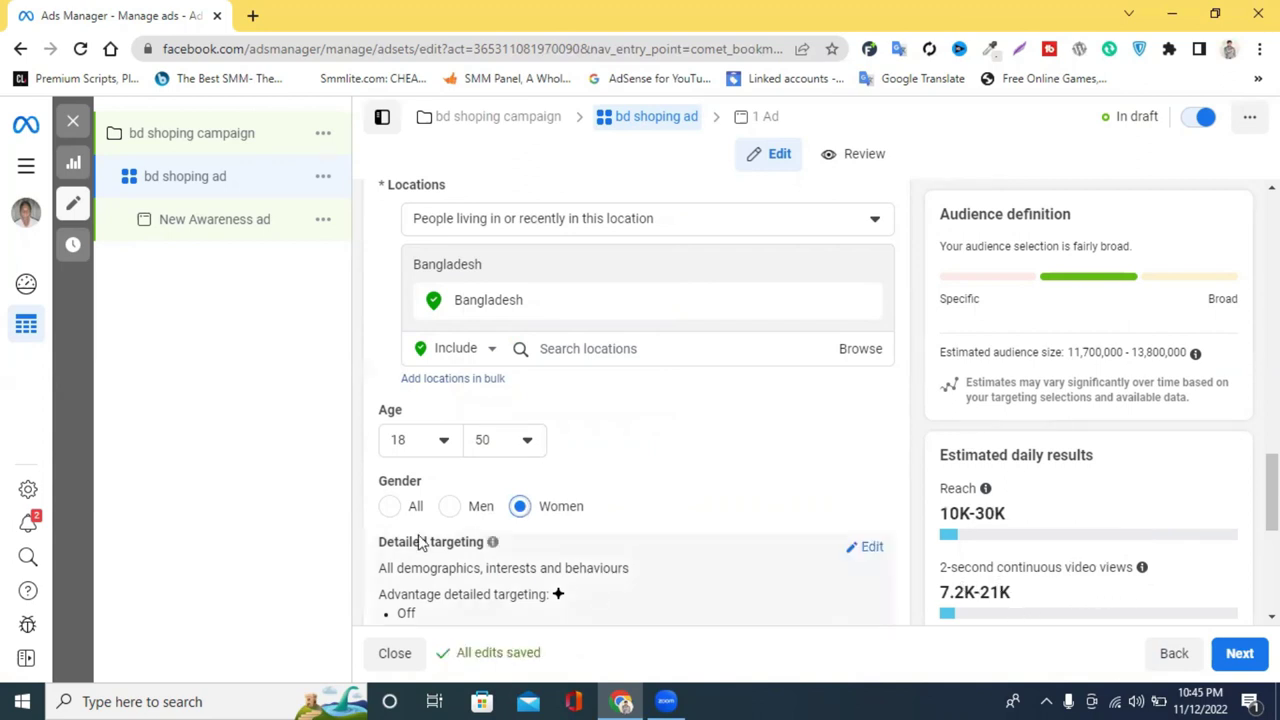
left_click(450, 508)
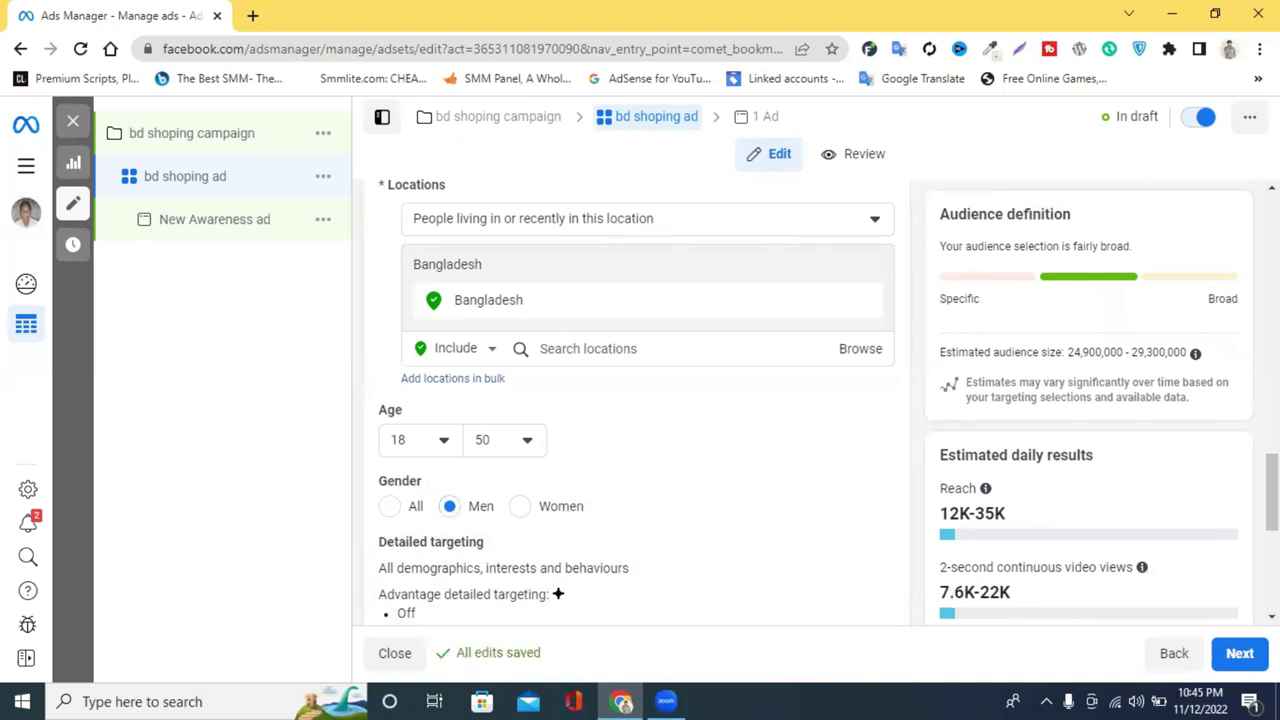
left_click(516, 508)
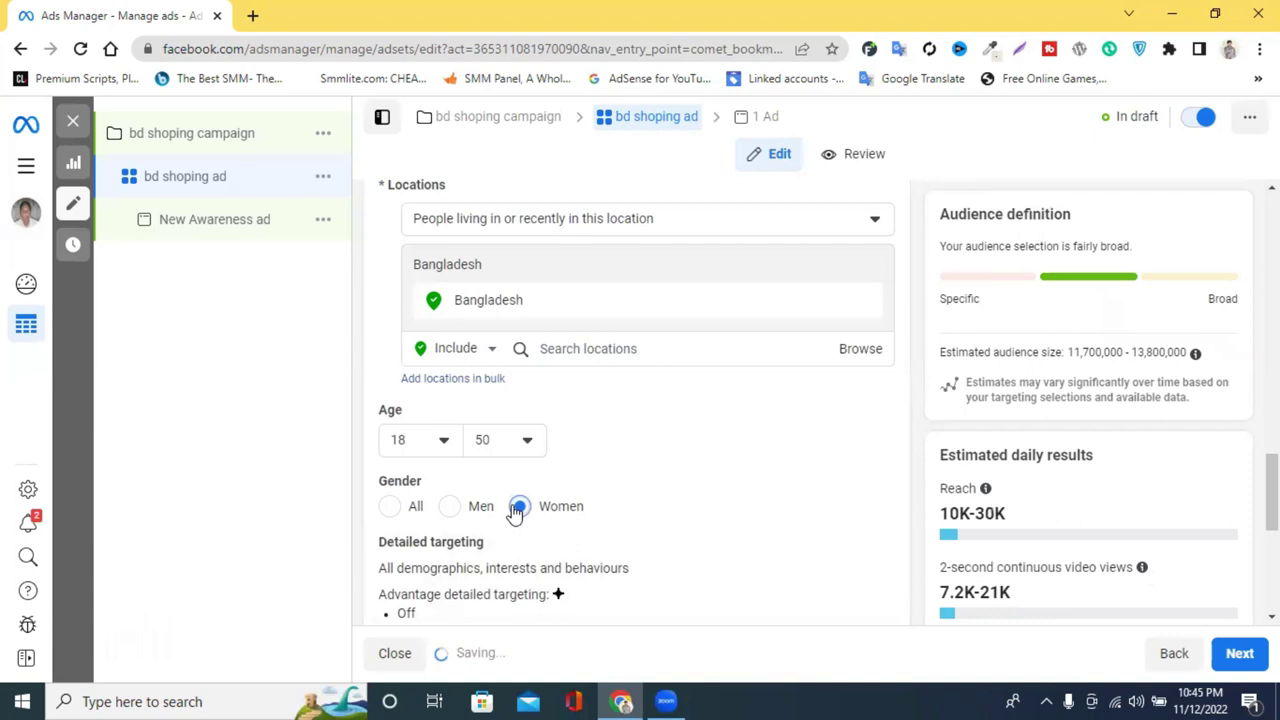
left_click(390, 508)
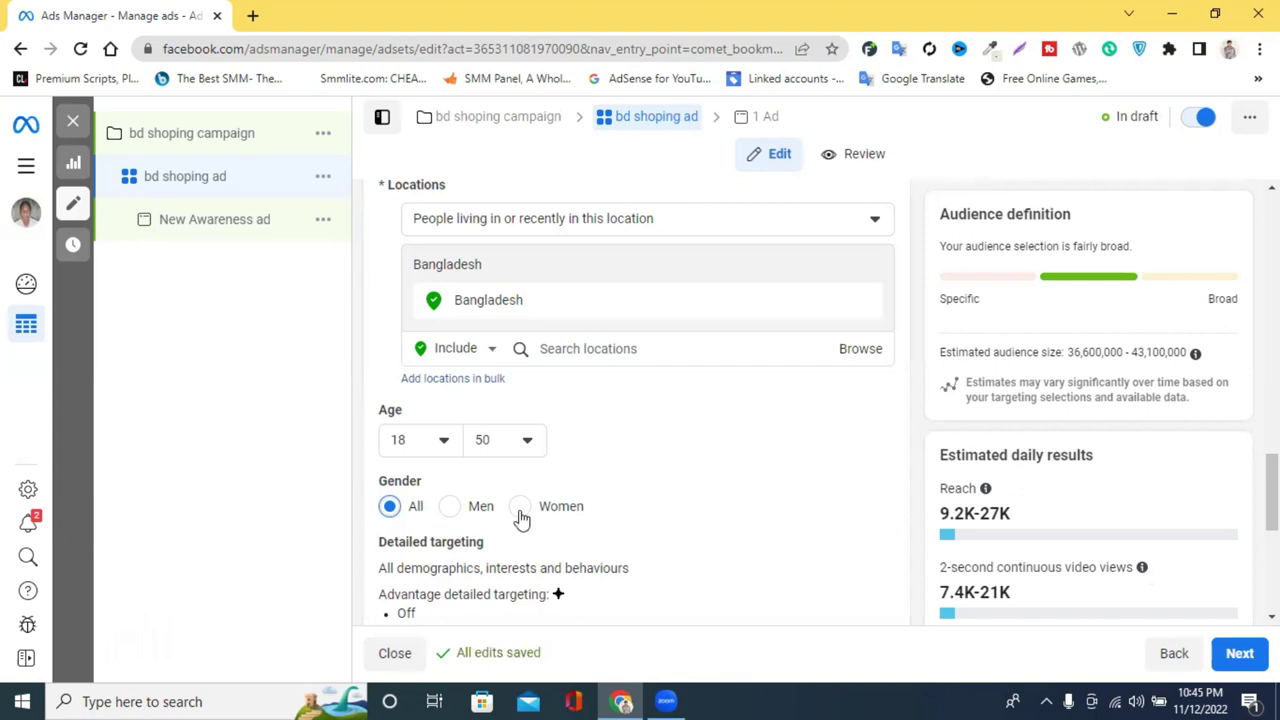
Look over the ad set's settings, from the Page and budget to the audience's locations, detailed targeting and languages
scroll(574, 331, "up", 10)
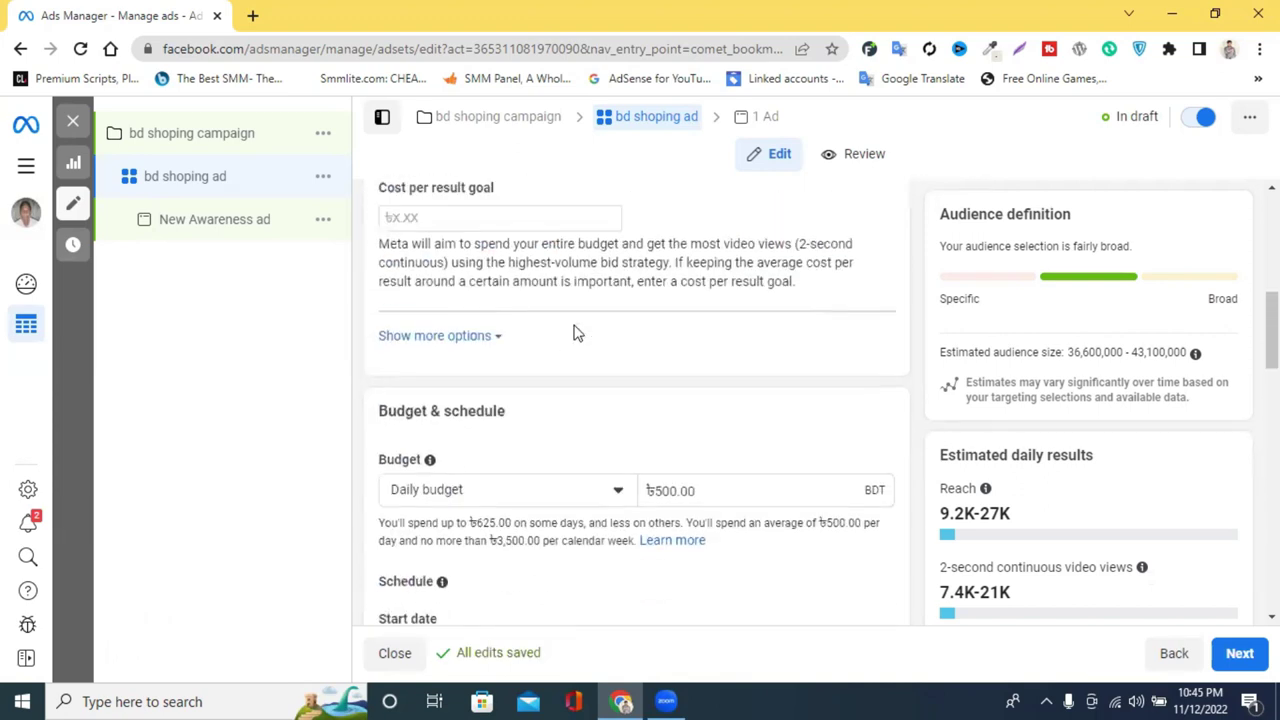
scroll(574, 331, "up", 5)
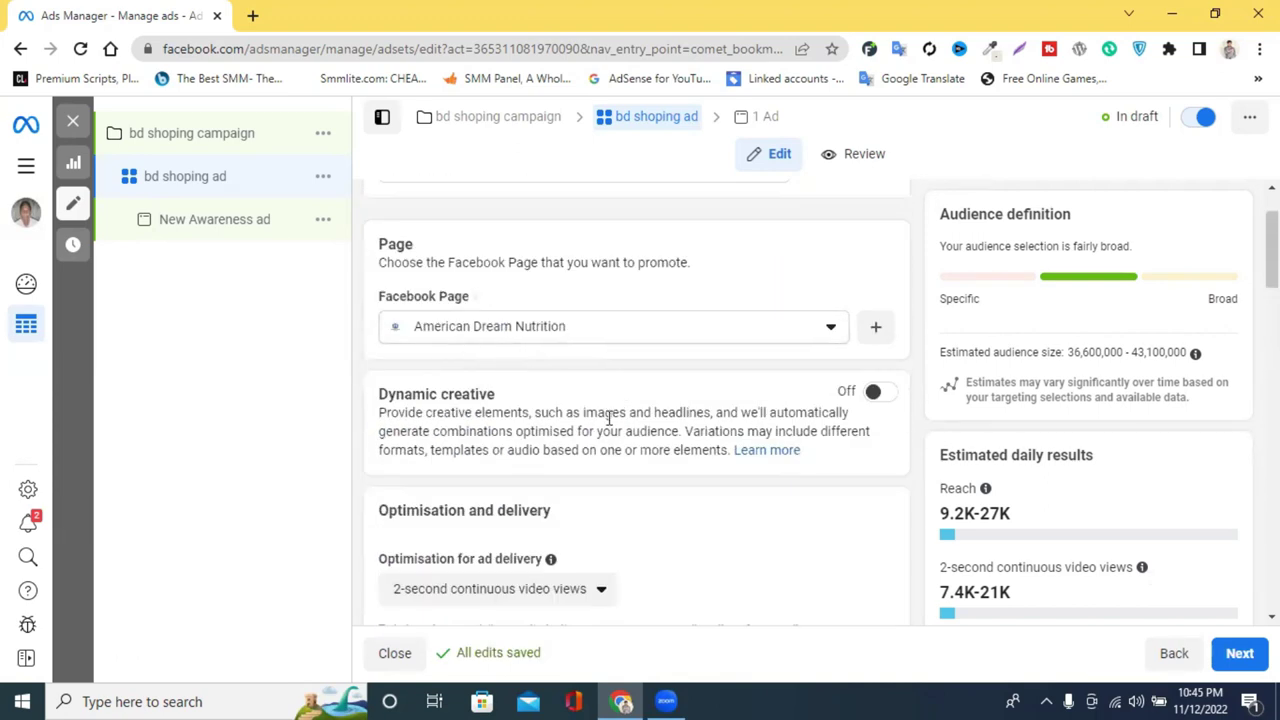
scroll(608, 418, "down", 12)
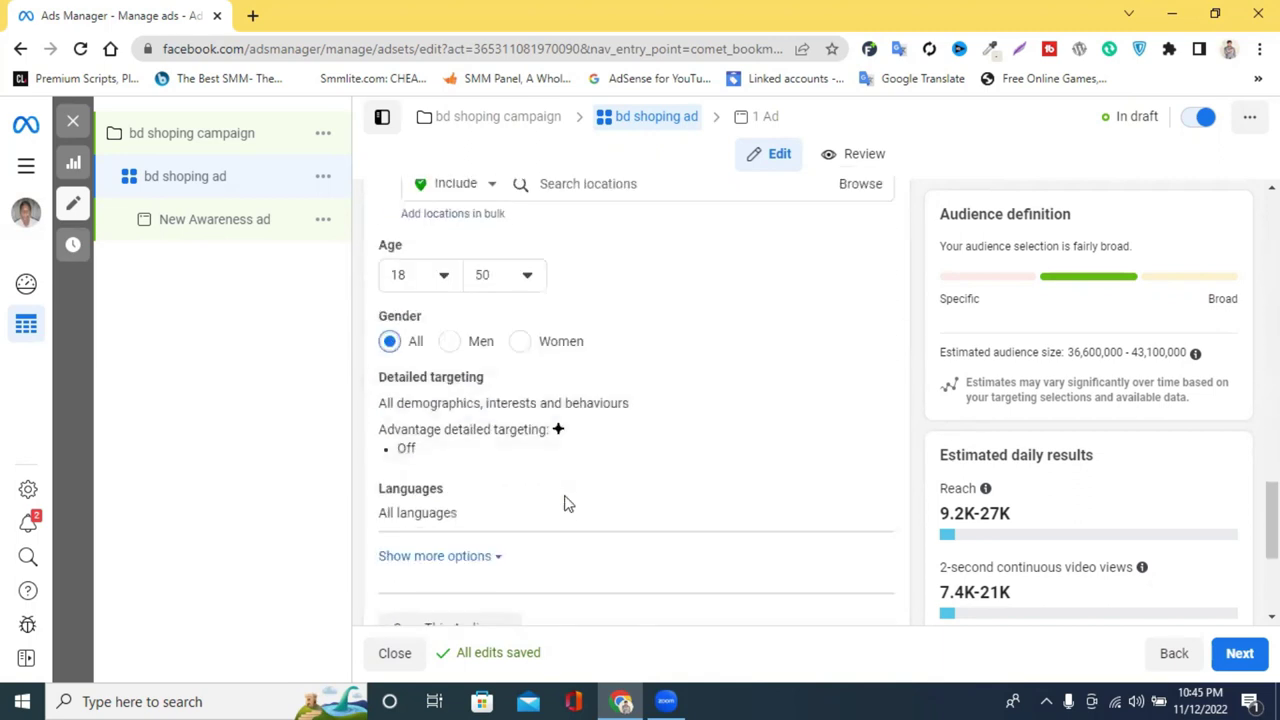
scroll(580, 403, "up", 4)
scroll(590, 420, "down", 4)
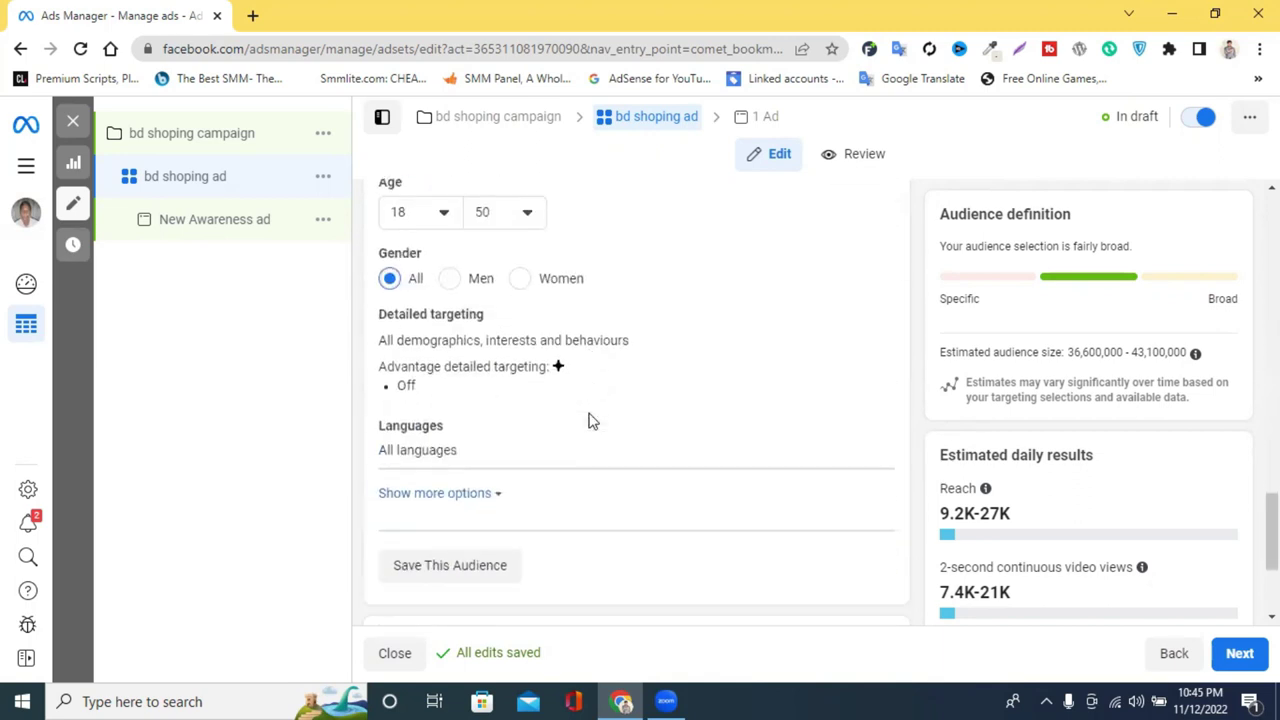
scroll(590, 420, "down", 2)
scroll(592, 418, "up", 5)
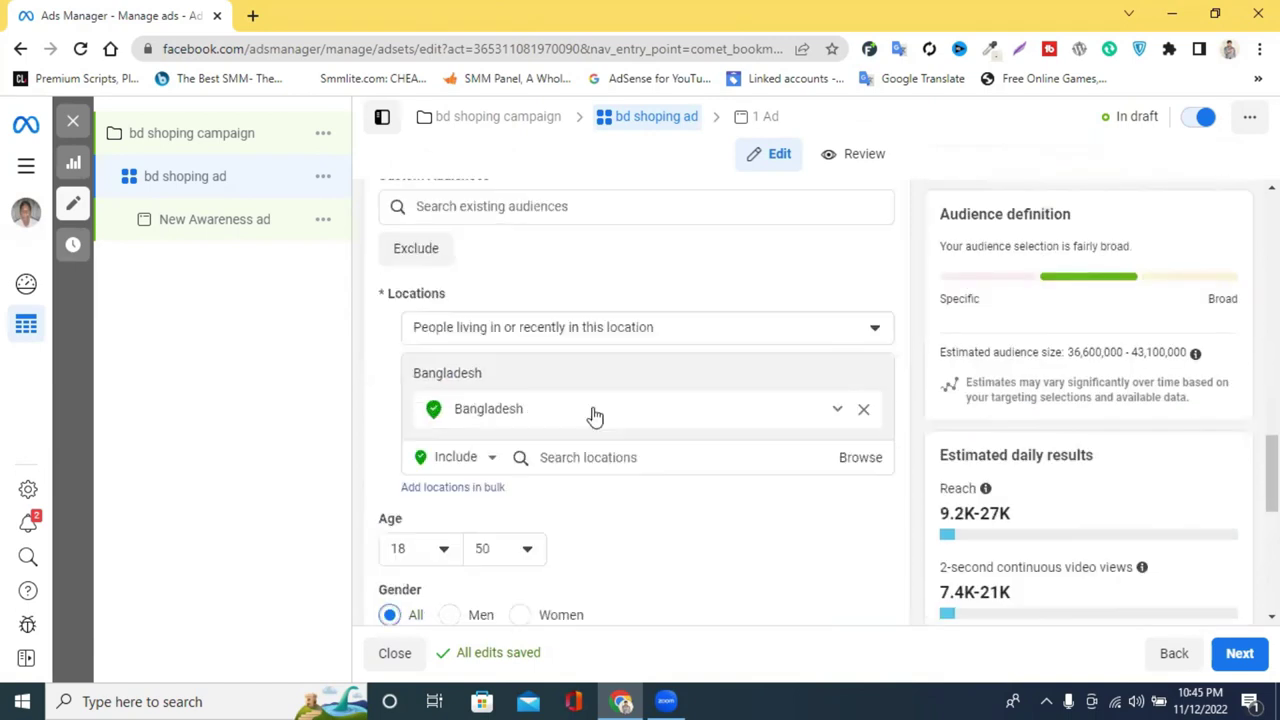
scroll(583, 489, "down", 3)
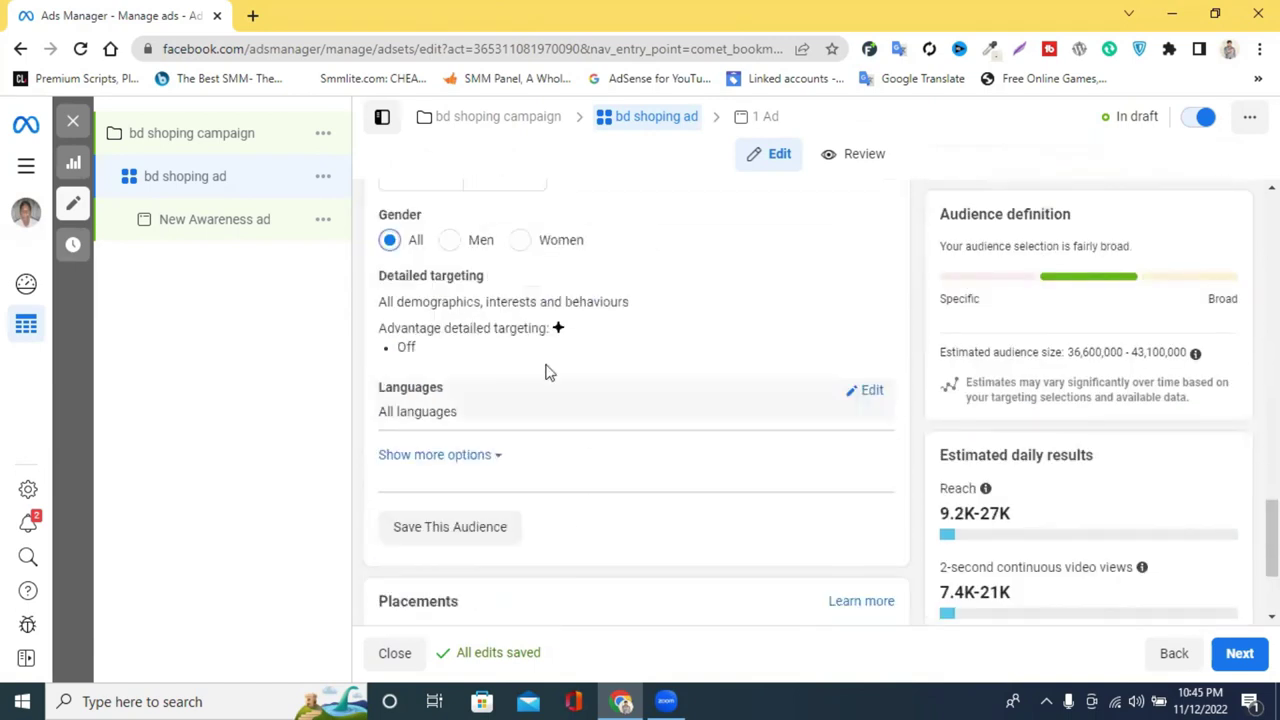
Set the audience's gender to Women, open detailed targeting for editing and browse its top-level categories
left_click(519, 242)
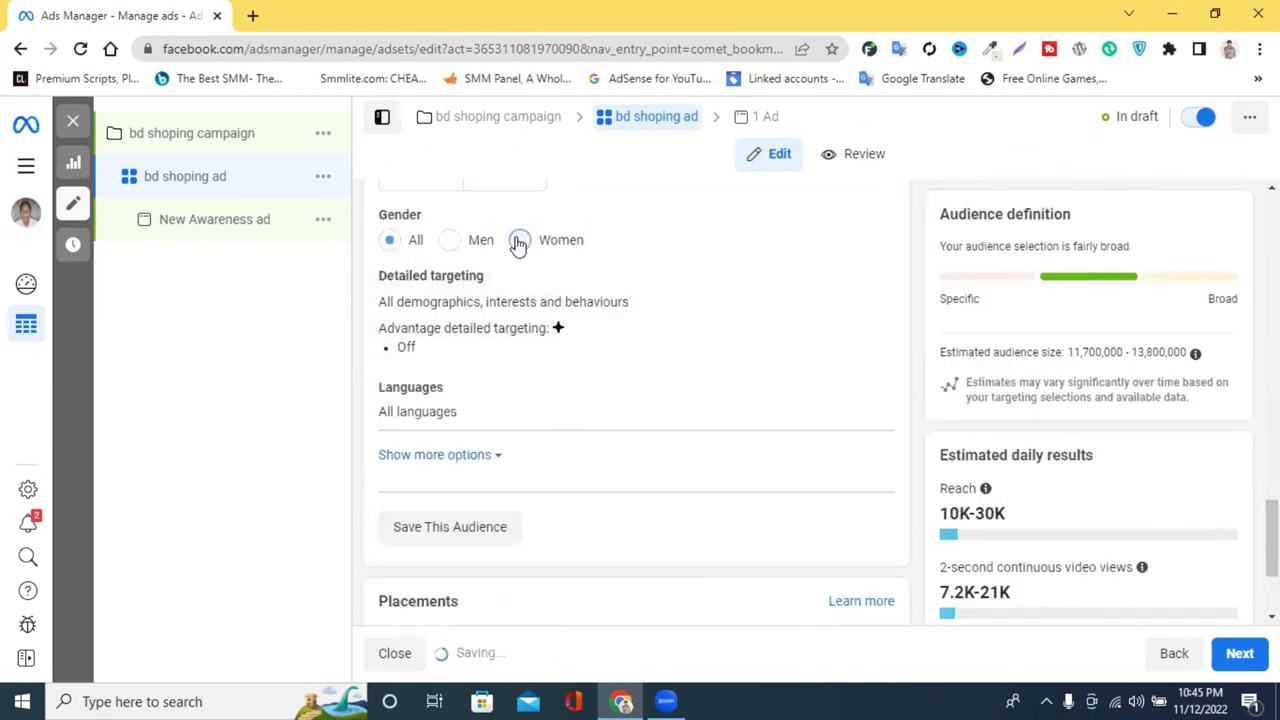
left_click(860, 281)
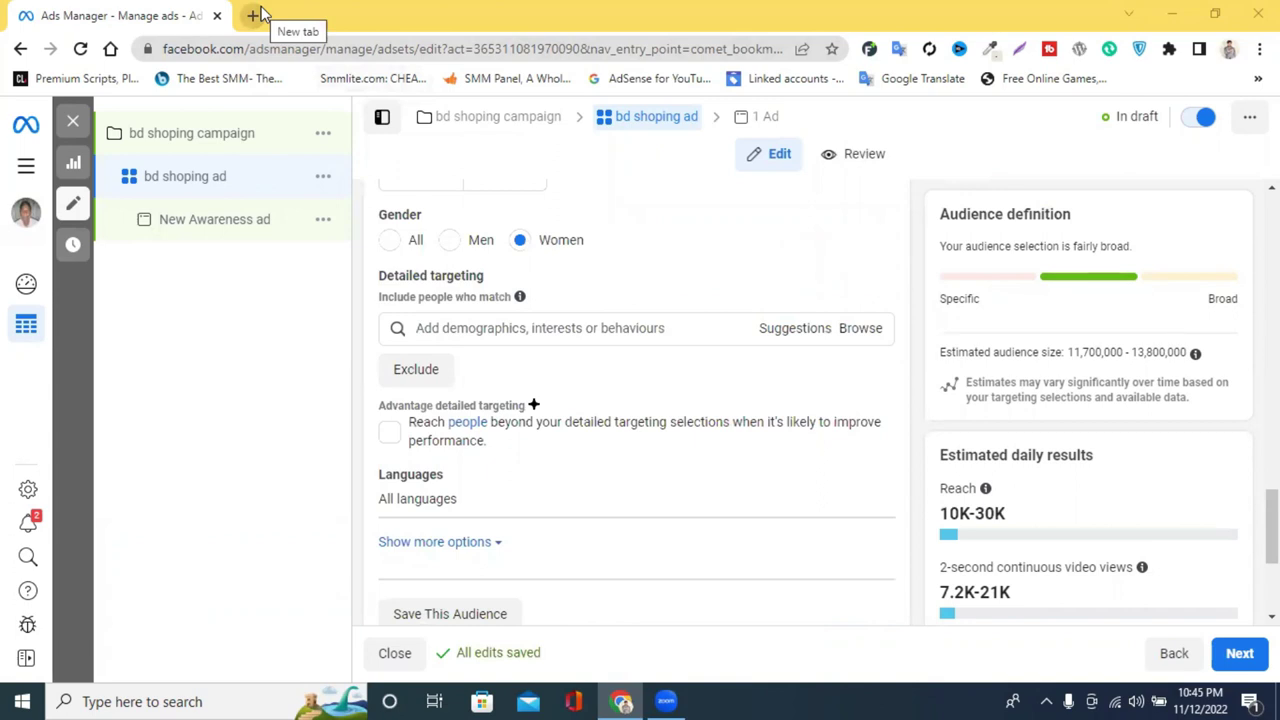
left_click(856, 327)
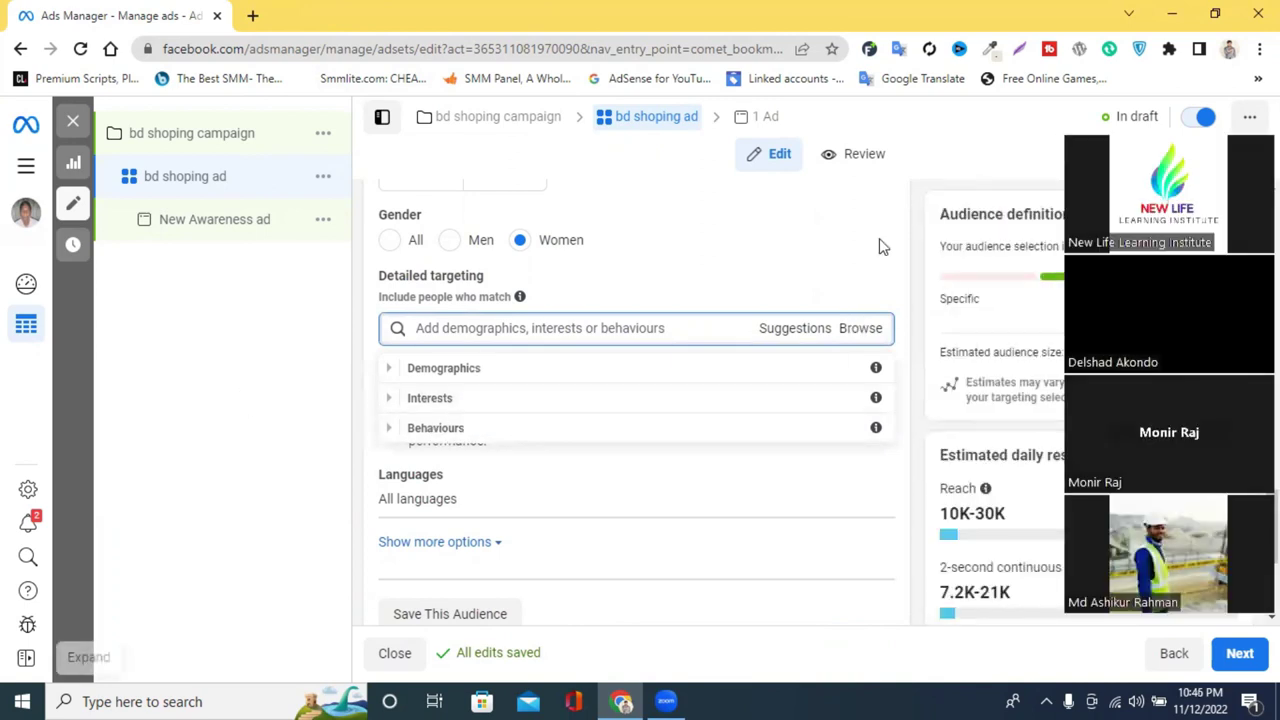
left_click(743, 250)
Search Google for "facebook interest targeting tool" in a new browser tab
left_click(255, 18)
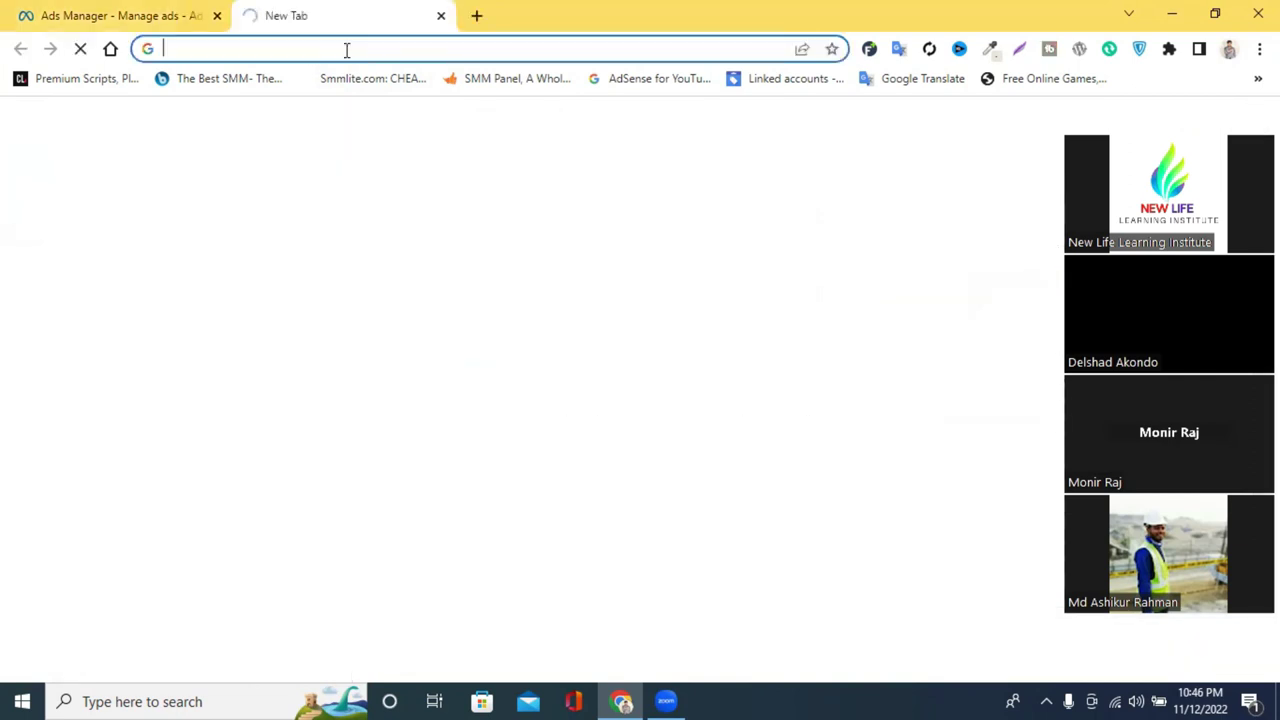
left_click(346, 49)
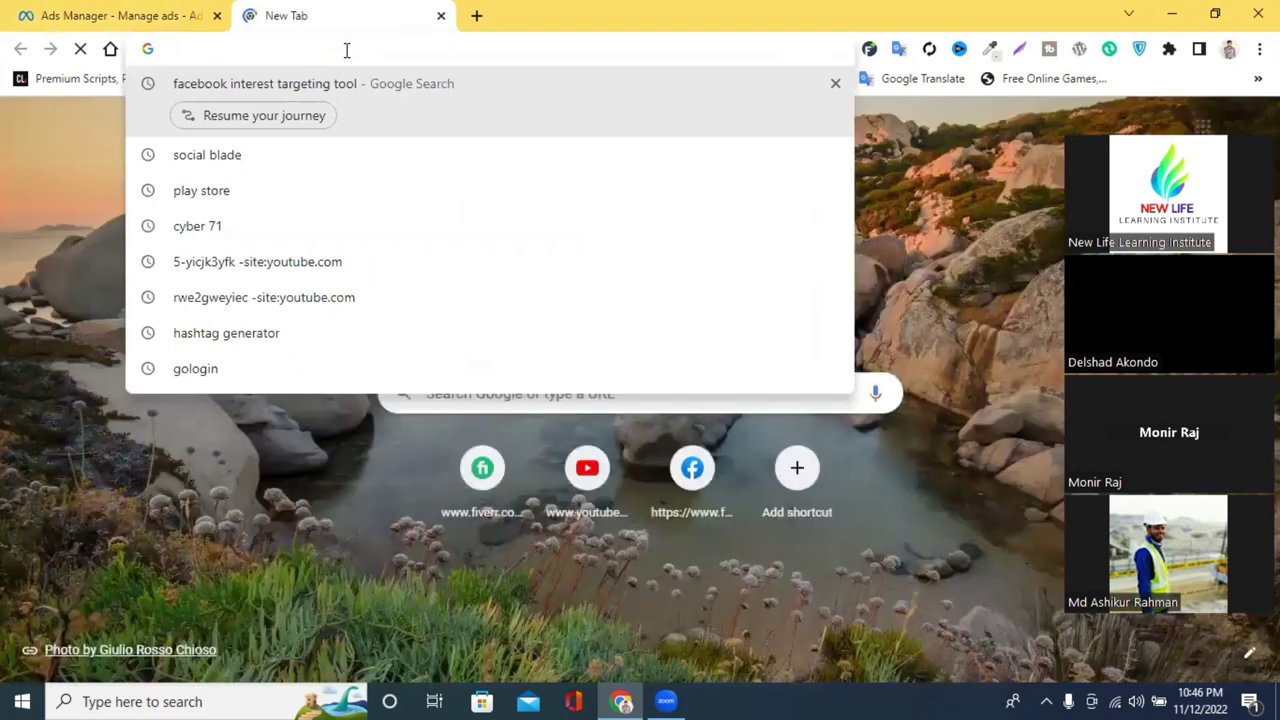
type("fac")
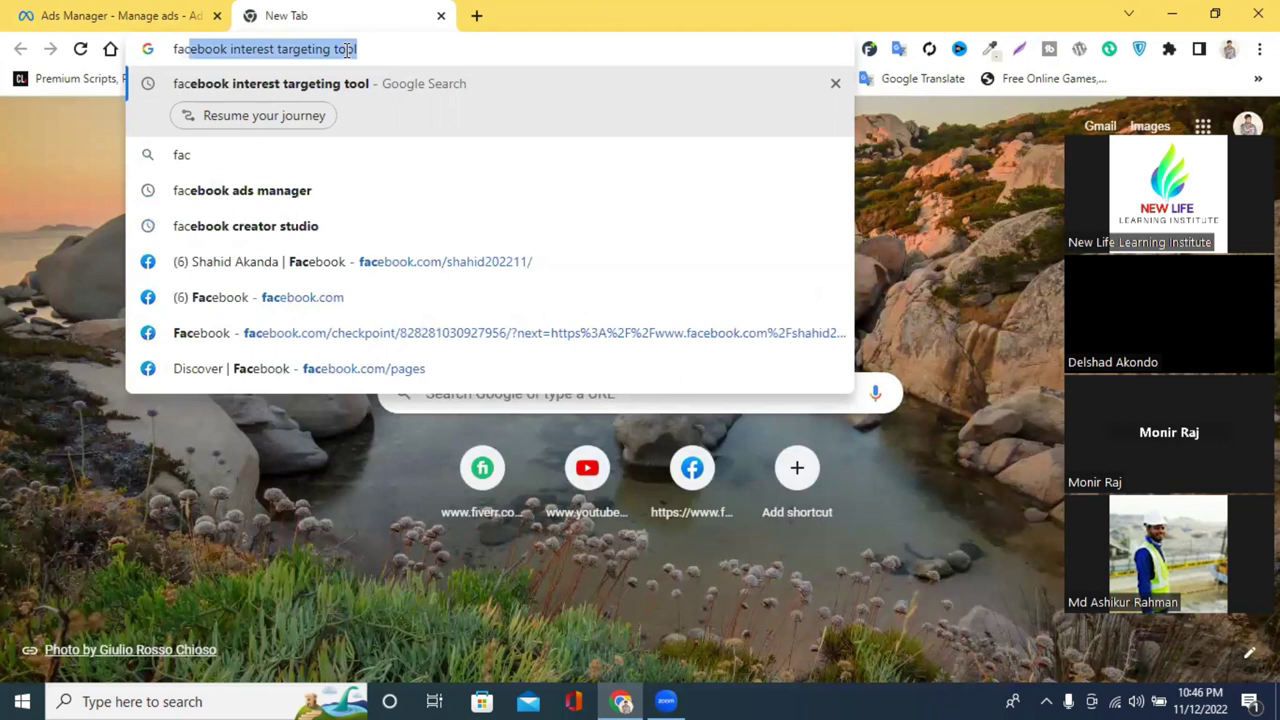
key("Return")
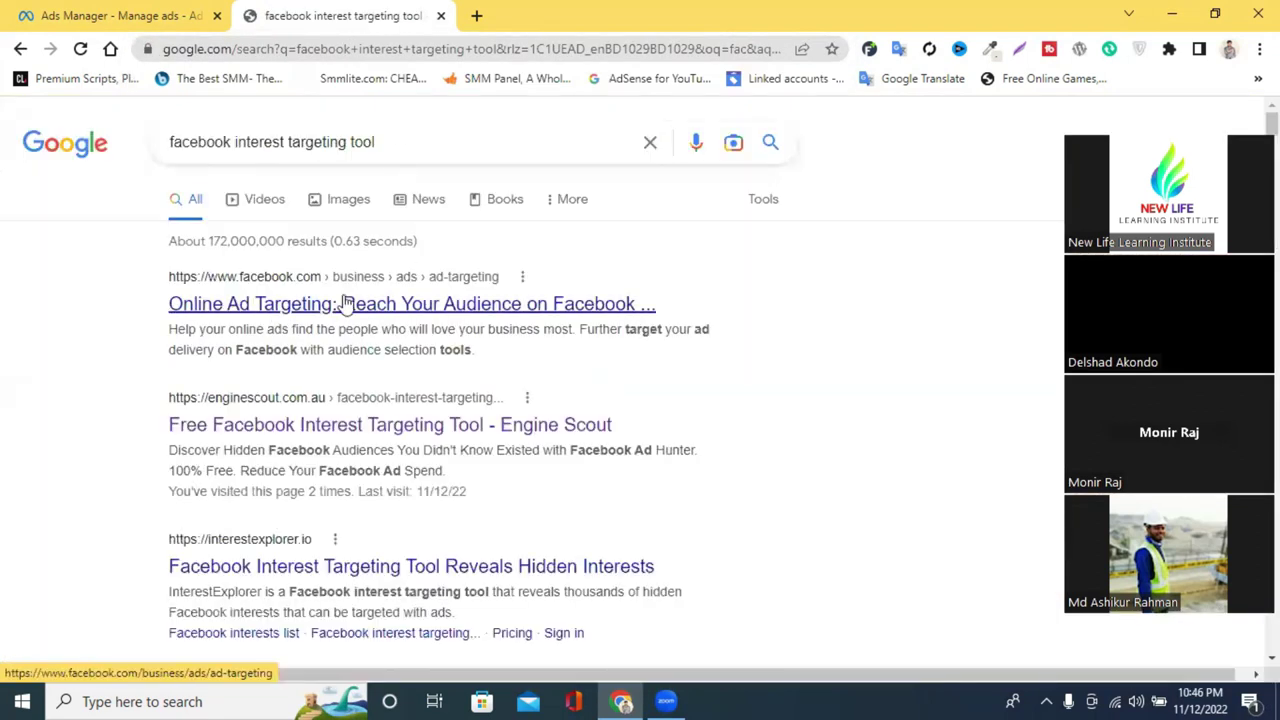
Open the "Free Facebook Interest Targeting Tool - Engine Scout" search result in an incognito window
scroll(343, 301, "down", 1)
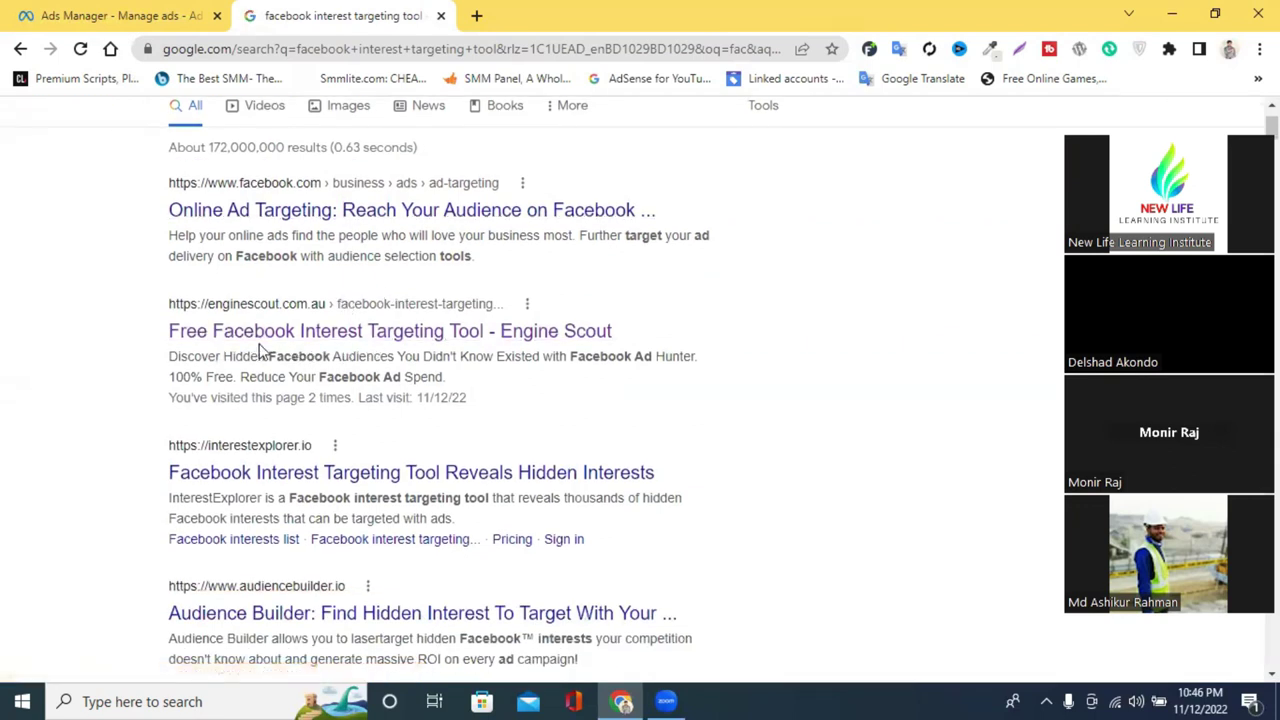
left_click(349, 333)
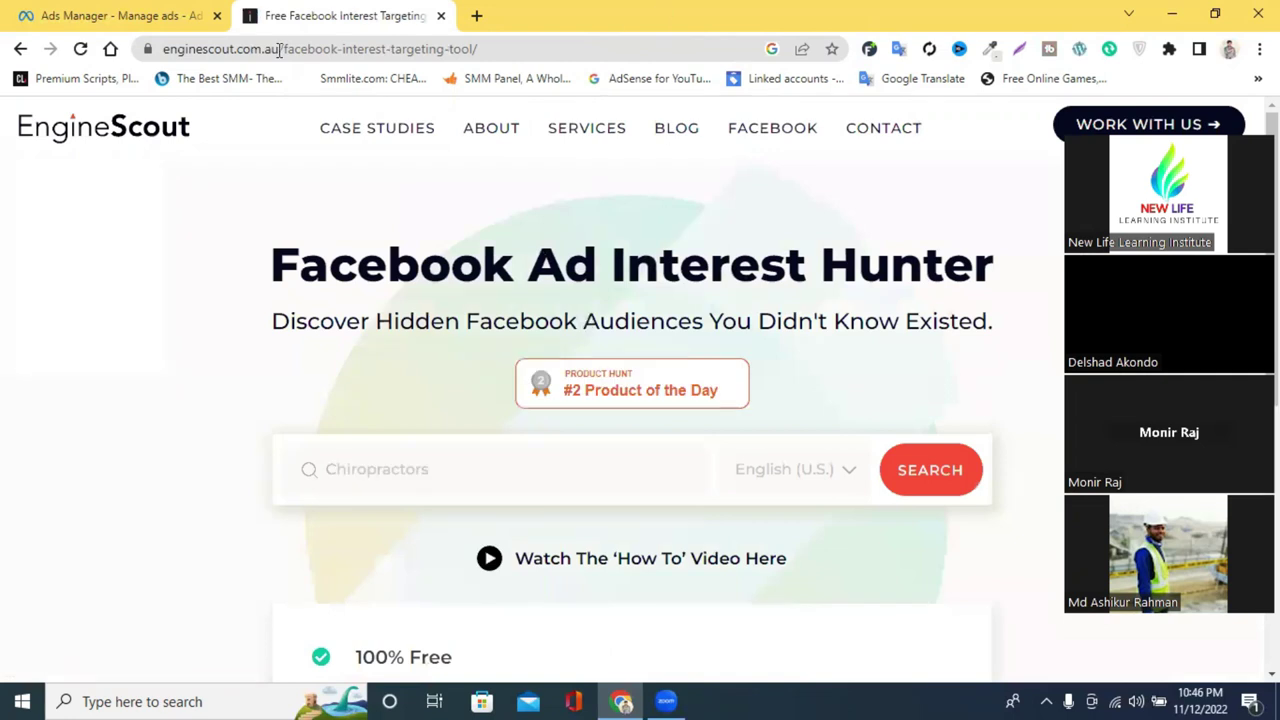
left_click(20, 48)
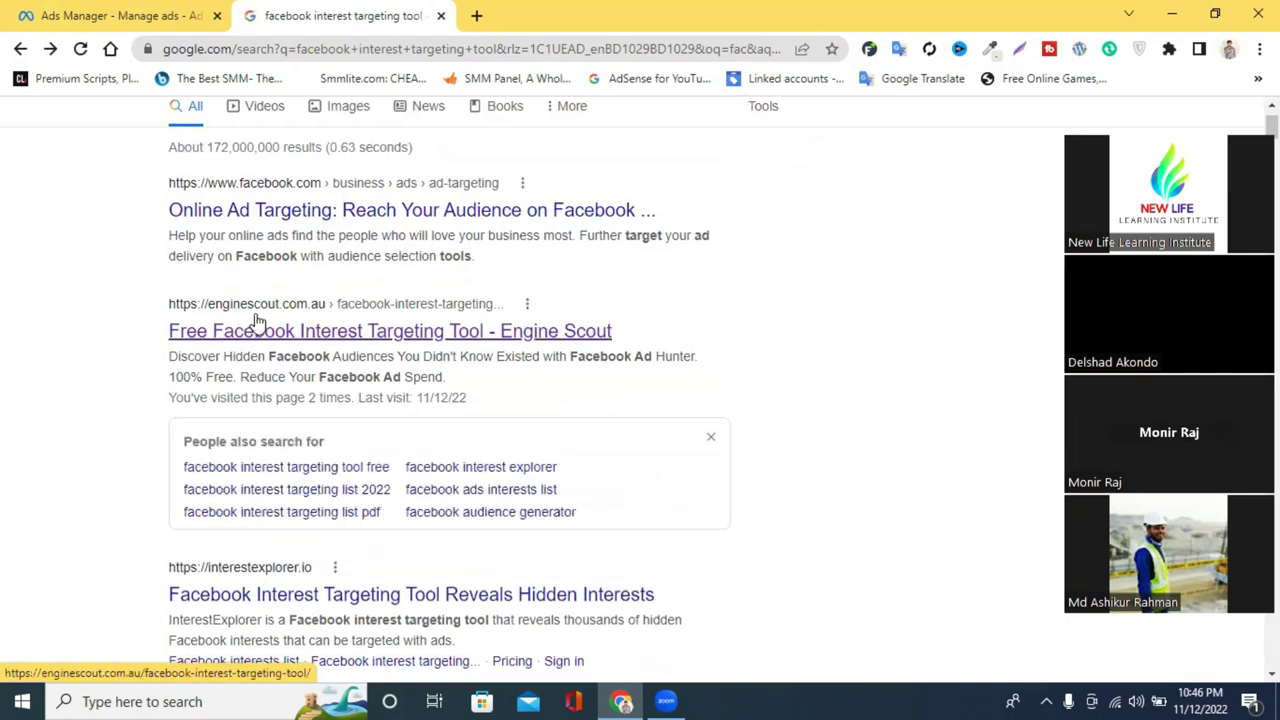
right_click(250, 339)
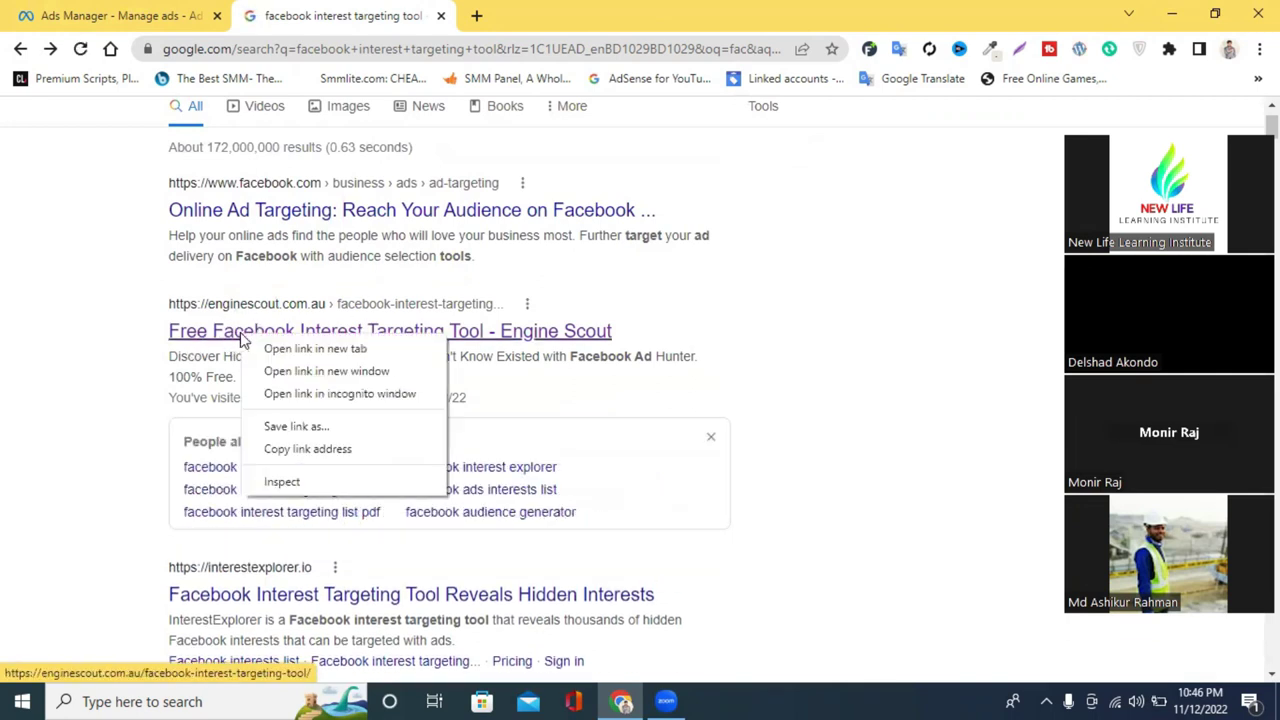
left_click(305, 398)
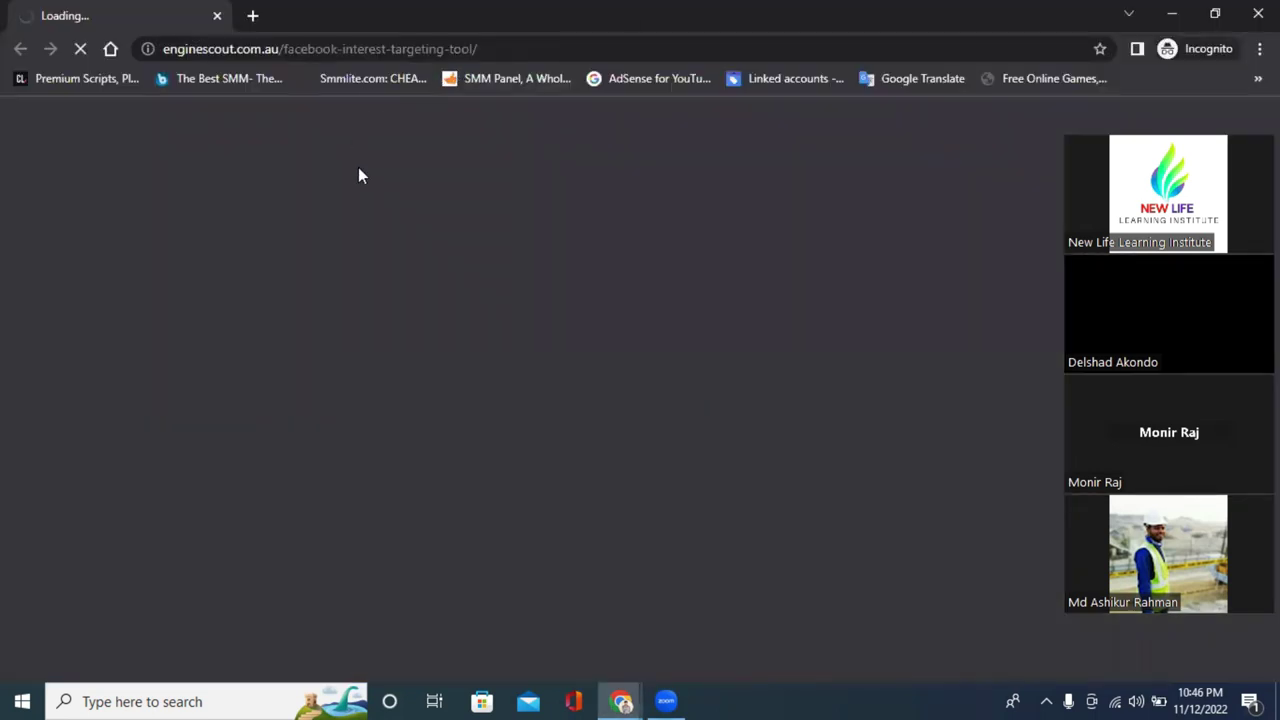
Search the Facebook Ad Interest Hunter for the keyword "fashion" in English (U.S.)
scroll(400, 200, "down", 3)
scroll(390, 250, "up", 1)
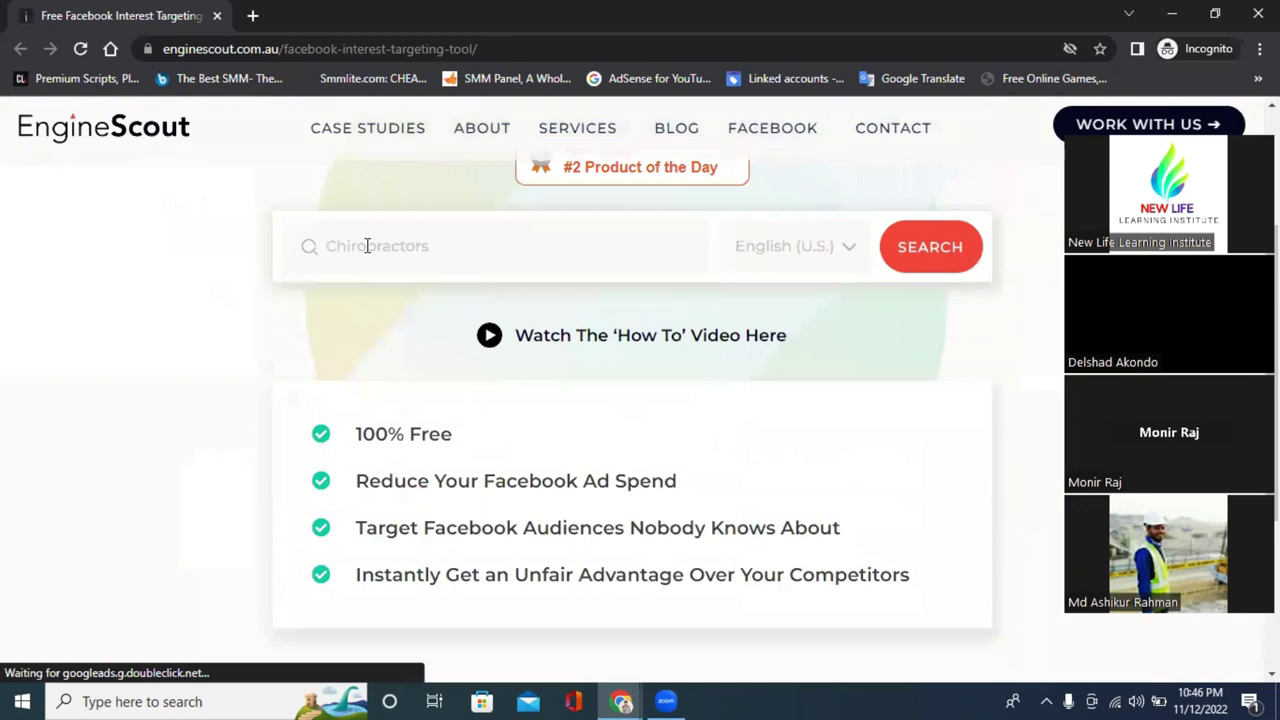
left_click(366, 246)
left_click(405, 301)
left_click(955, 258)
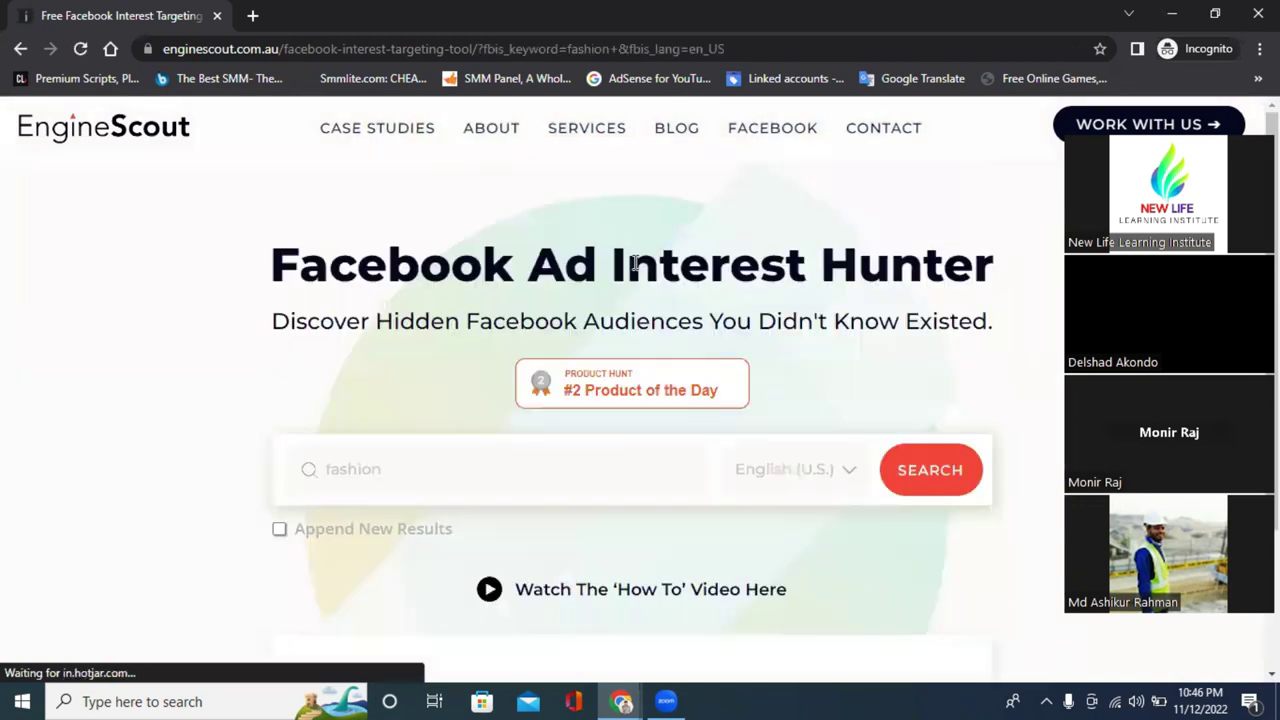
Look through the table of fashion interest keywords with their audience sizes and topics
scroll(630, 268, "down", 3)
scroll(551, 232, "down", 5)
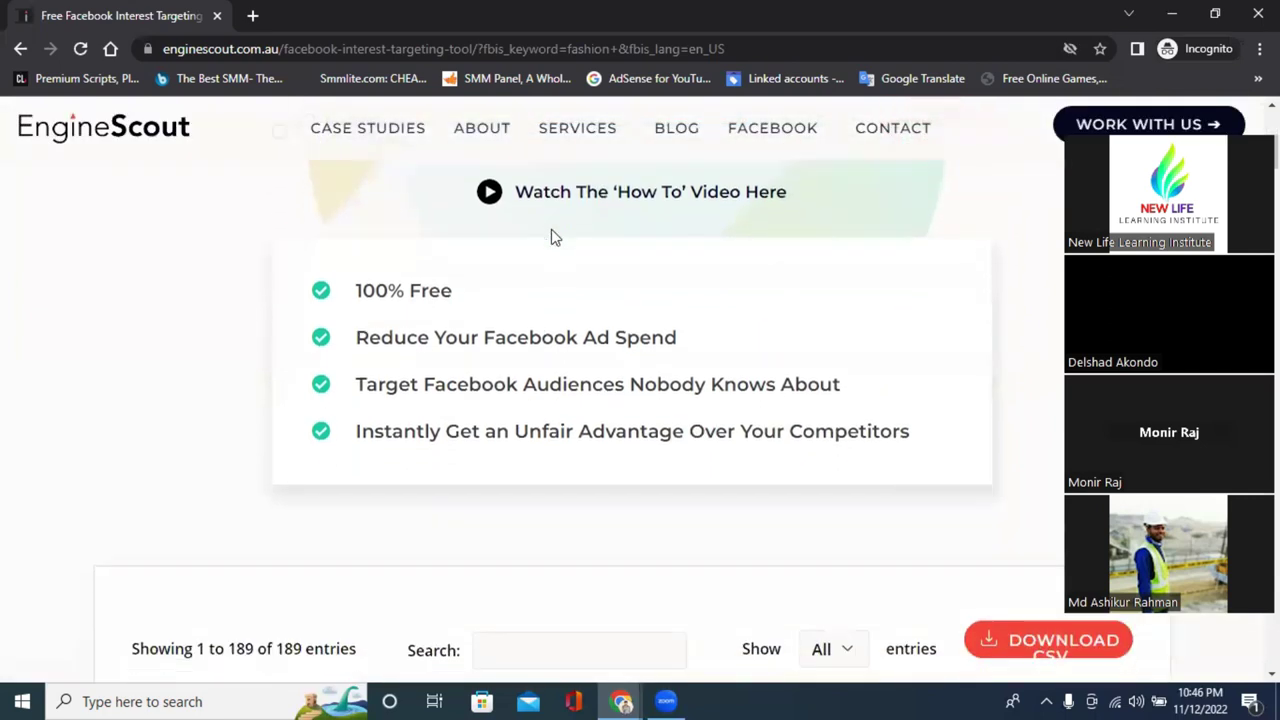
scroll(551, 237, "down", 1)
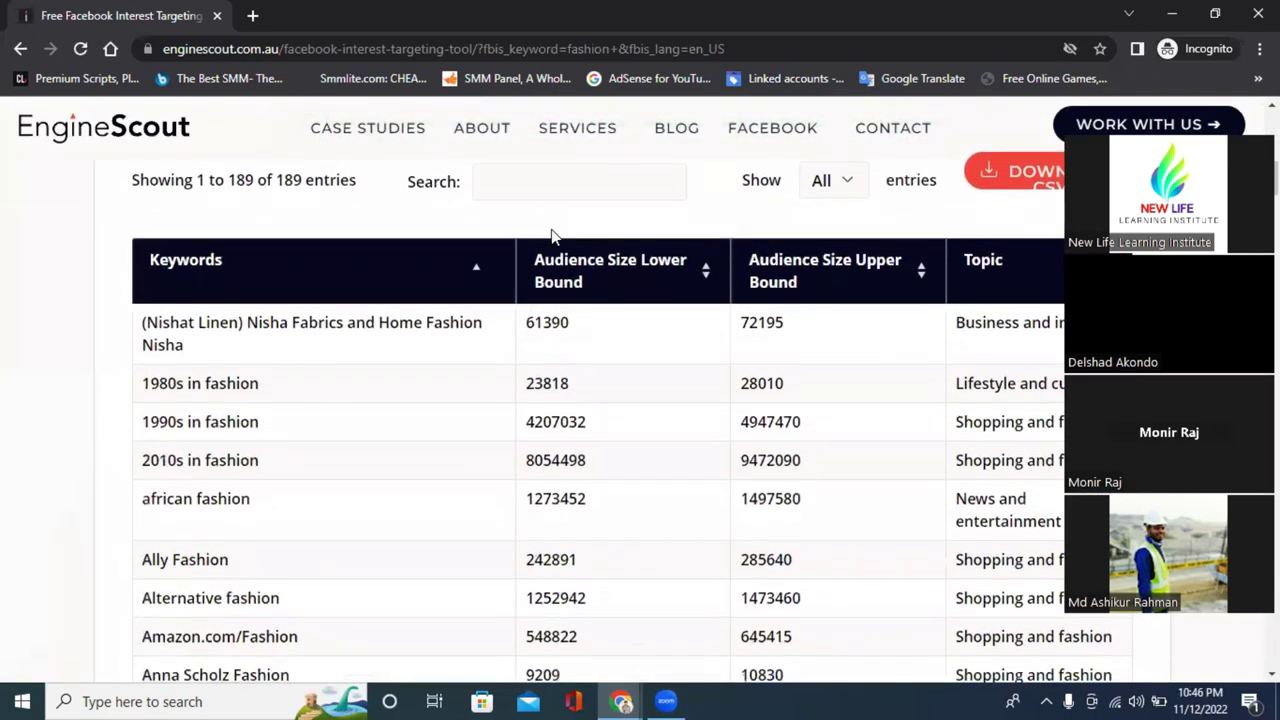
scroll(556, 237, "down", 1)
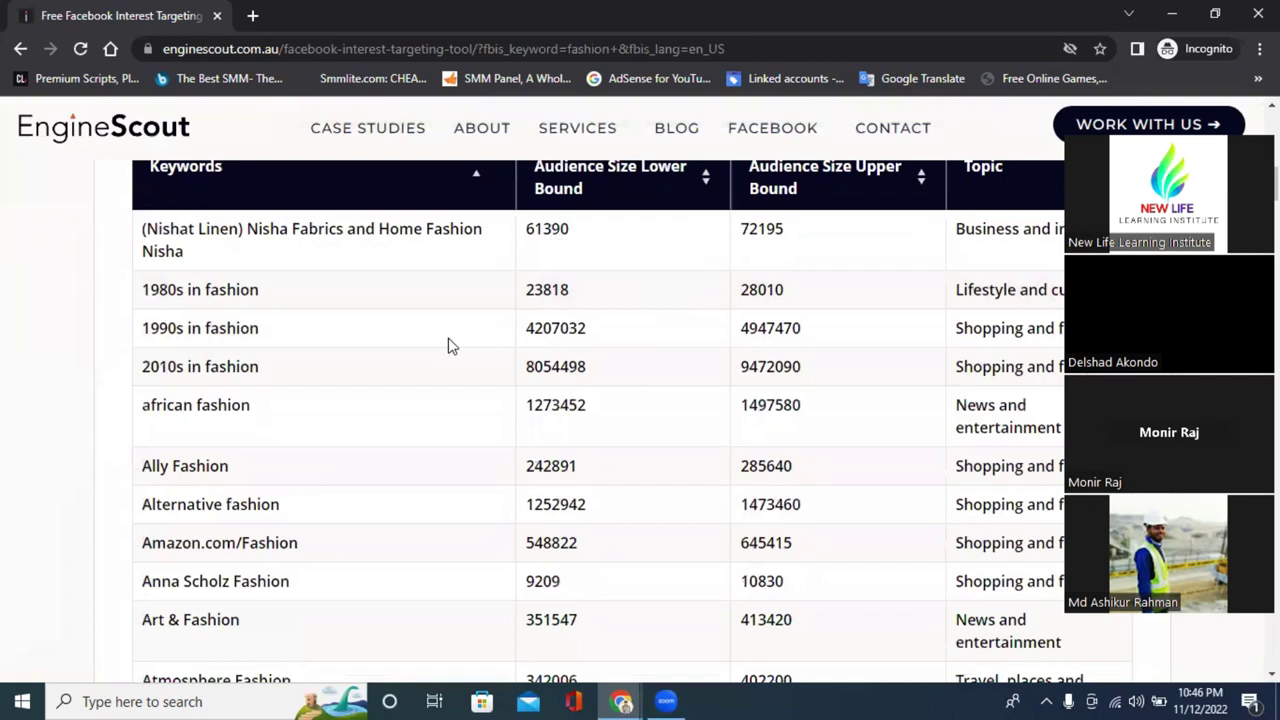
scroll(400, 340, "down", 1)
scroll(372, 338, "down", 5)
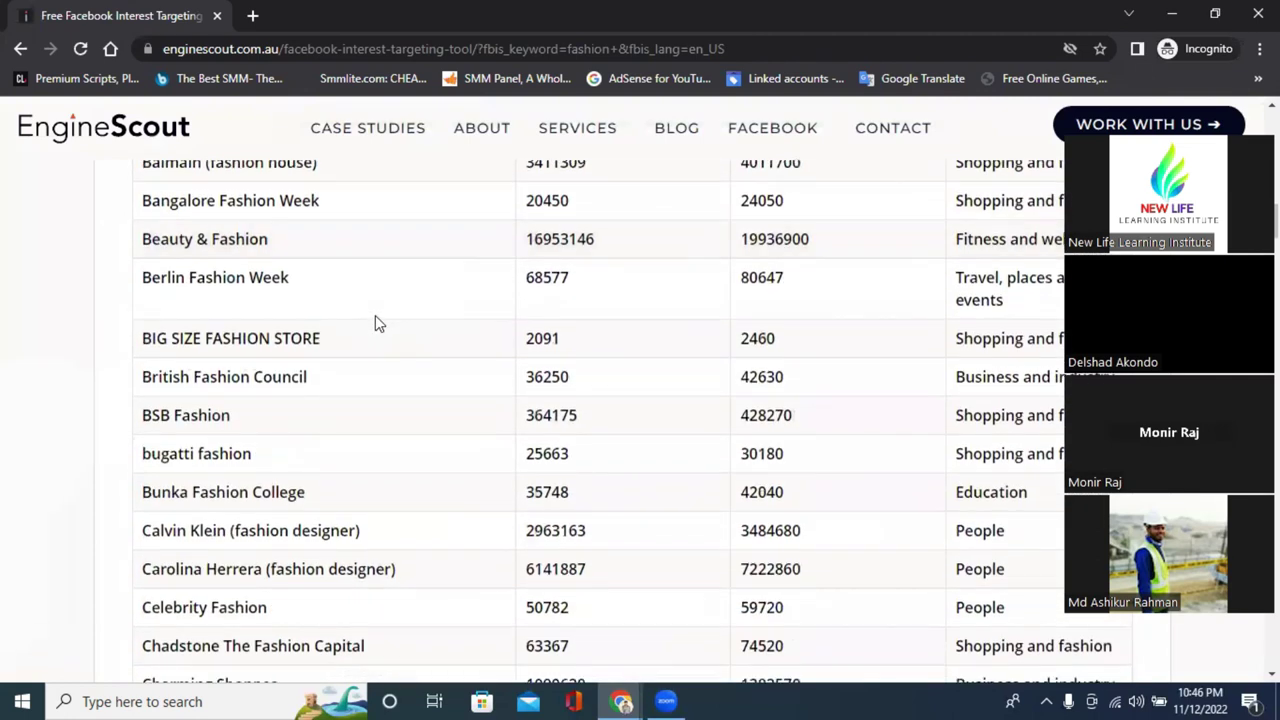
scroll(376, 320, "up", 3)
scroll(376, 322, "up", 3)
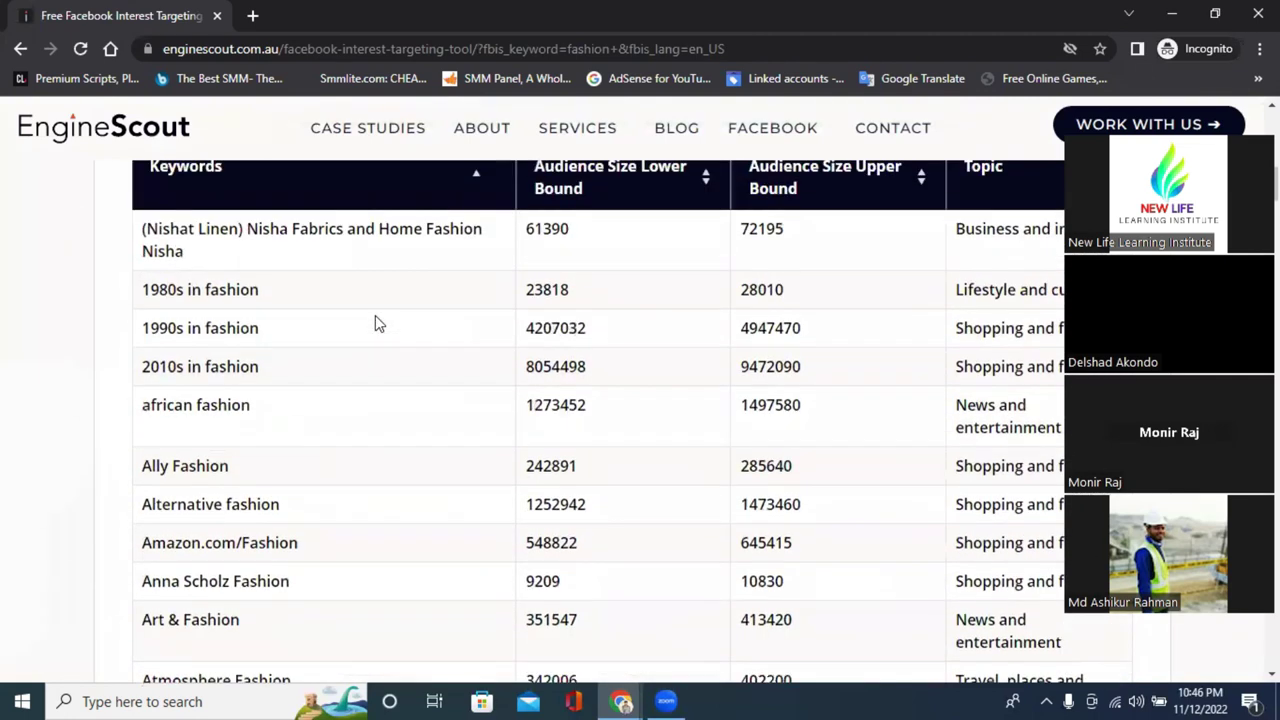
scroll(376, 322, "down", 5)
scroll(375, 320, "up", 2)
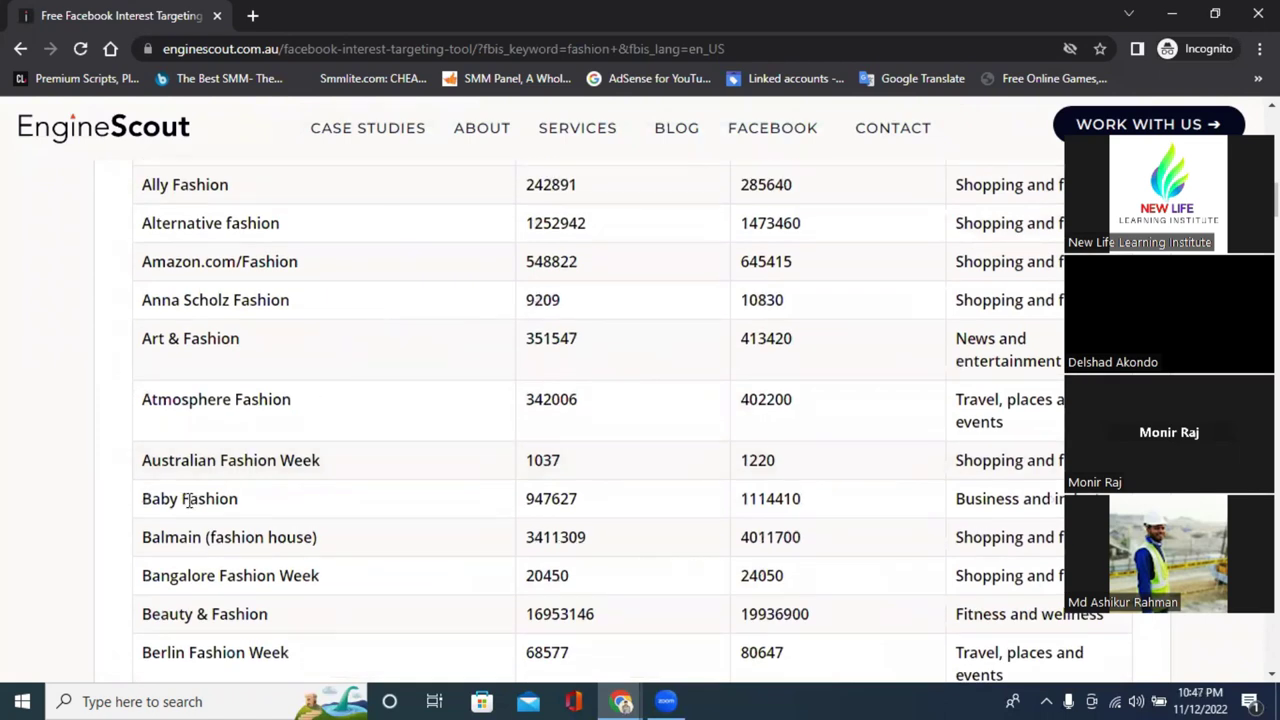
scroll(212, 285, "up", 2)
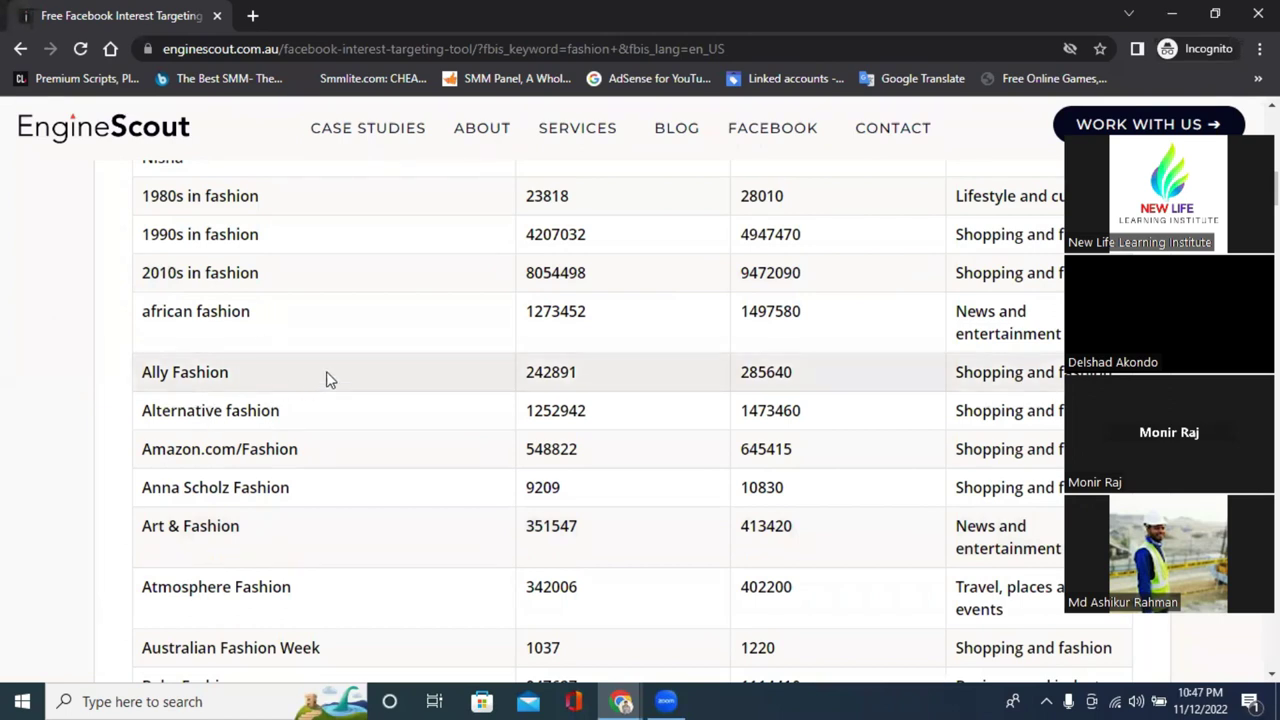
scroll(400, 386, "down", 2)
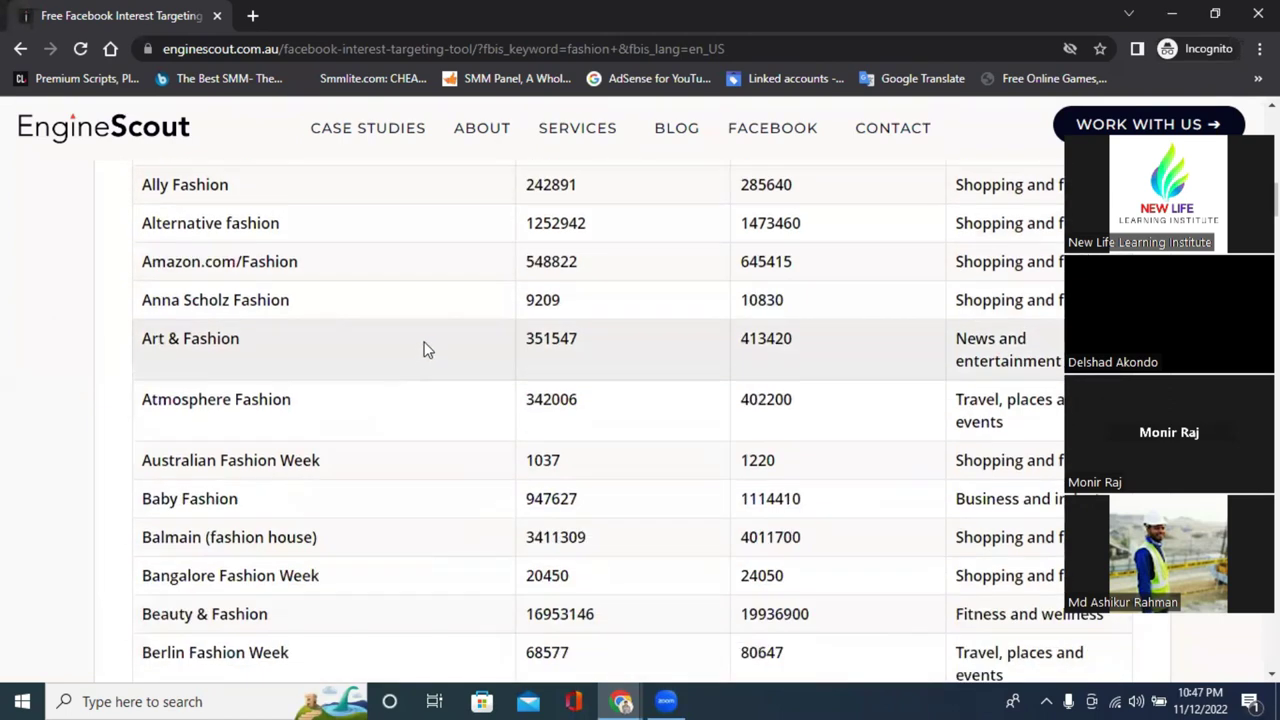
scroll(503, 346, "down", 2)
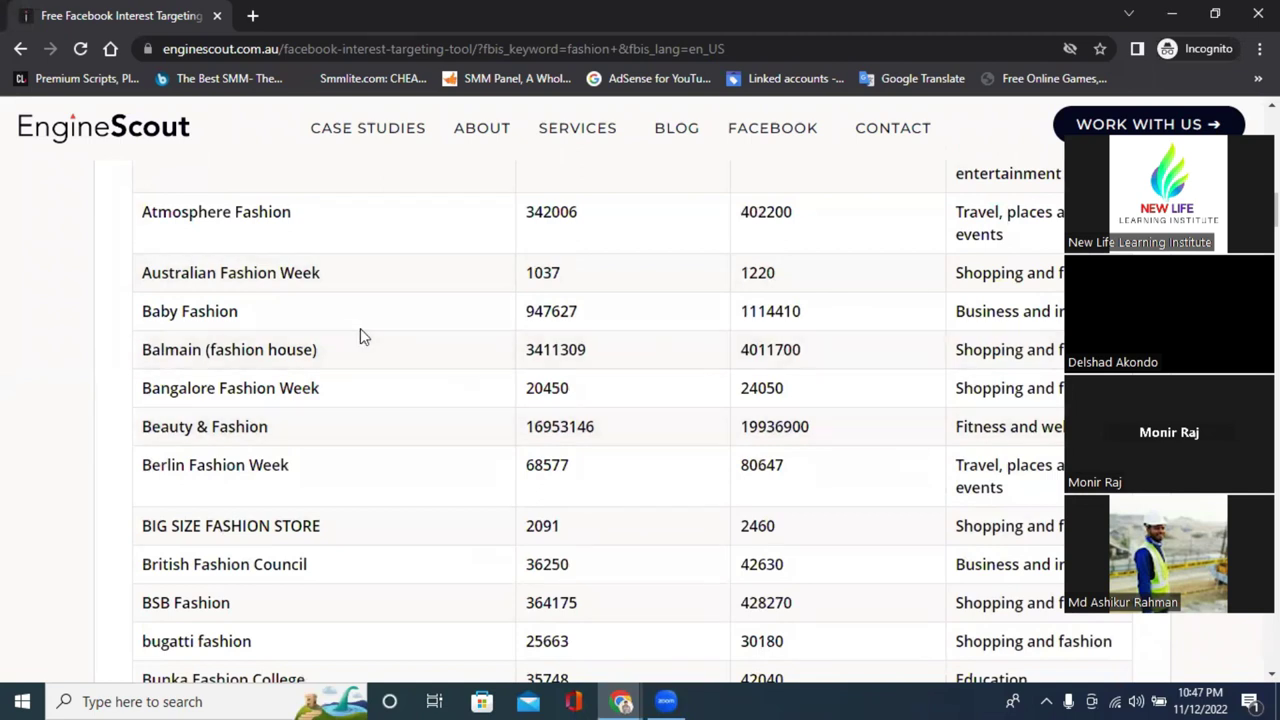
scroll(360, 334, "down", 1)
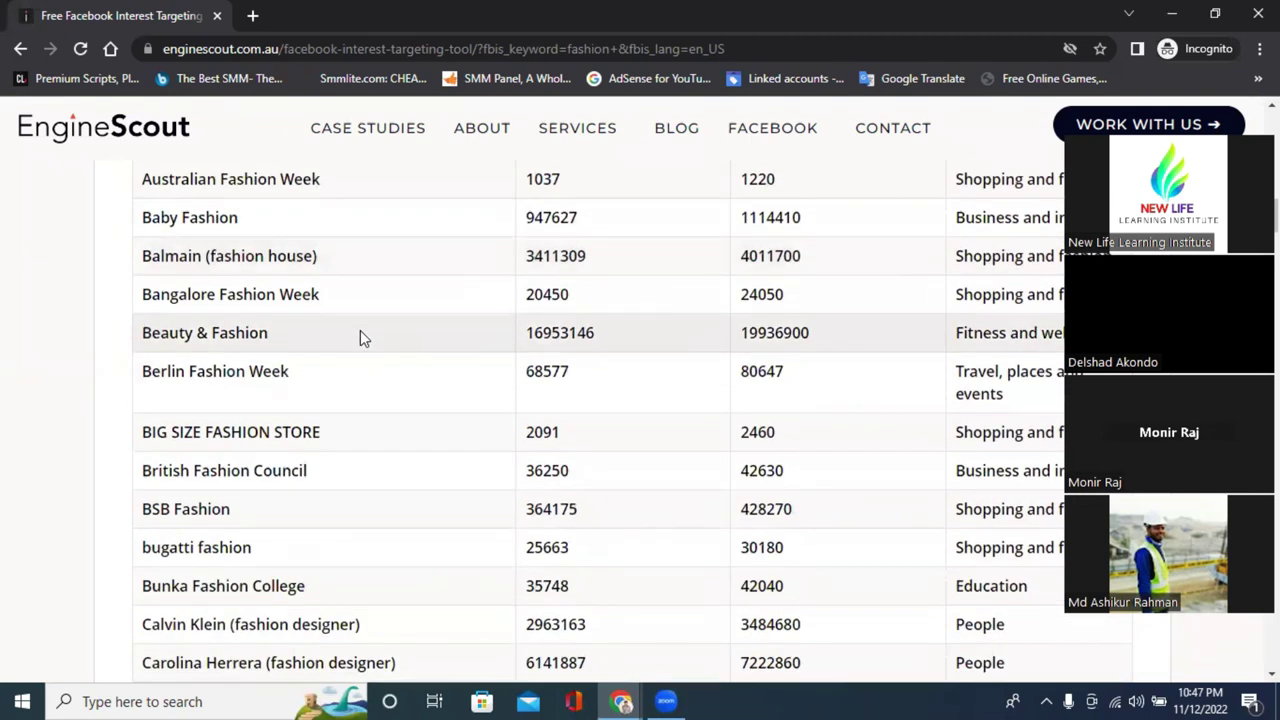
scroll(363, 338, "down", 2)
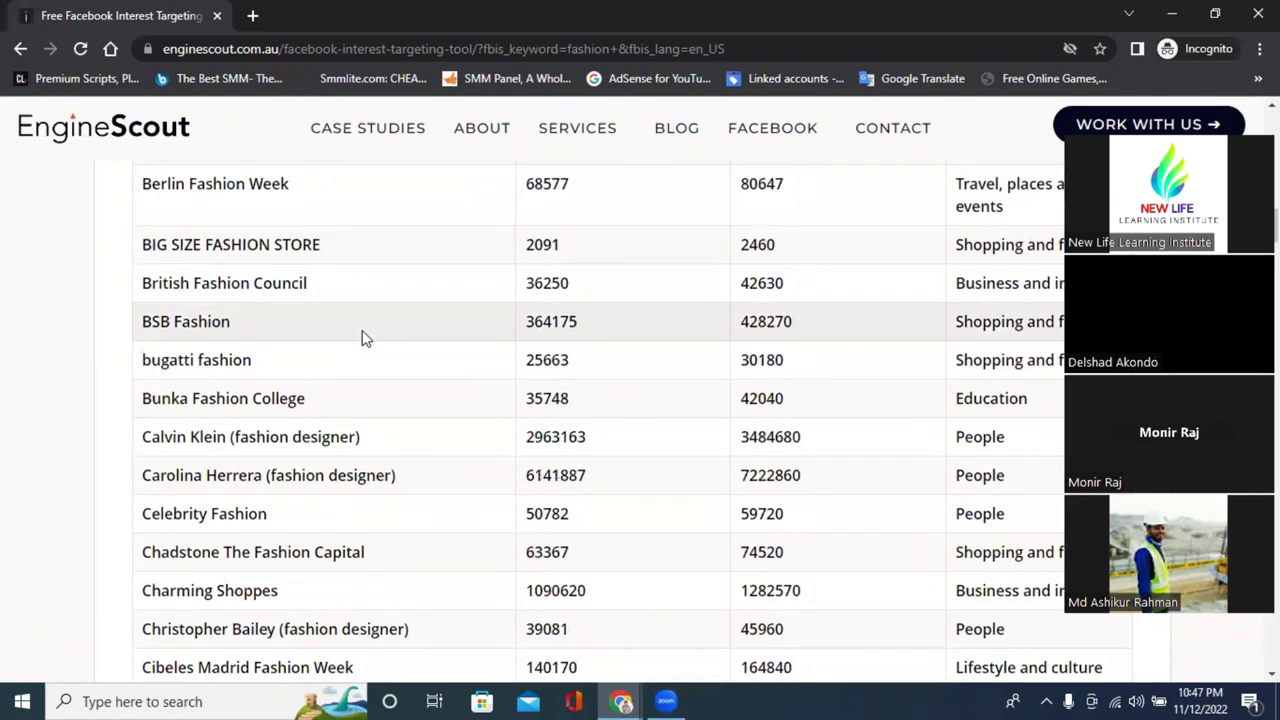
Examine the remaining fashion interests through the end of the results table for ones that suit the ad set
scroll(363, 338, "down", 2)
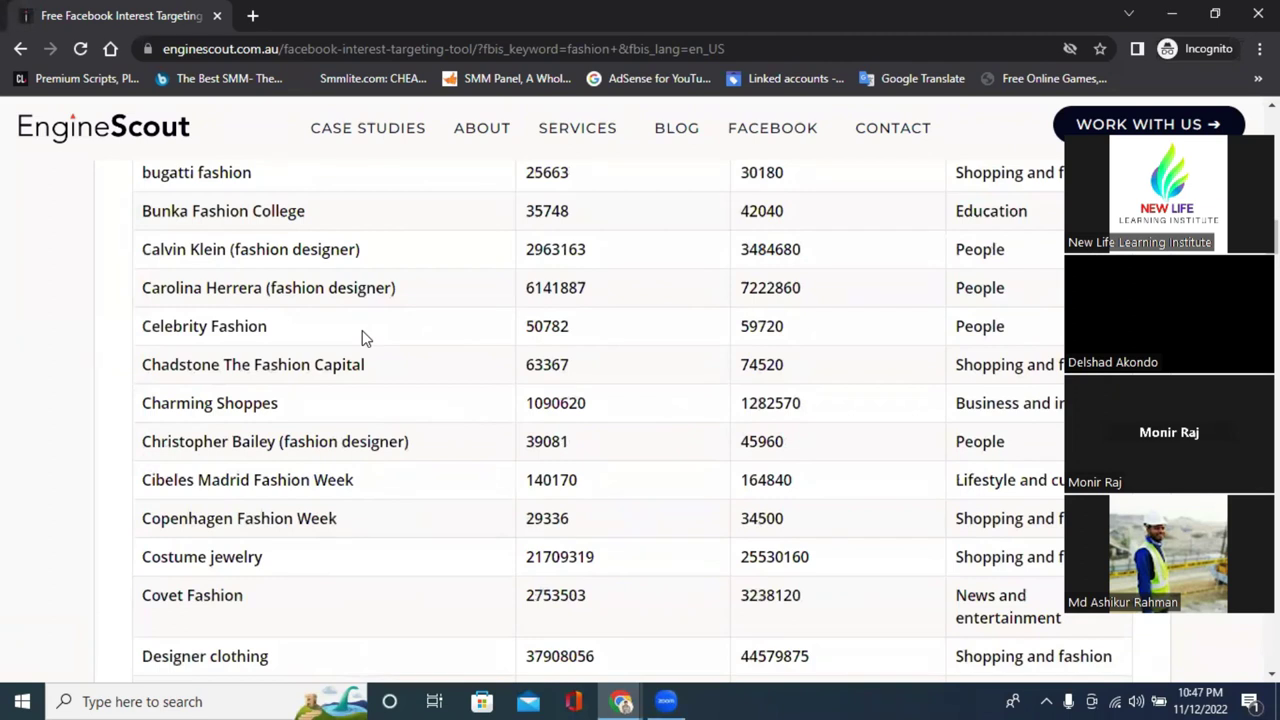
scroll(362, 334, "down", 3)
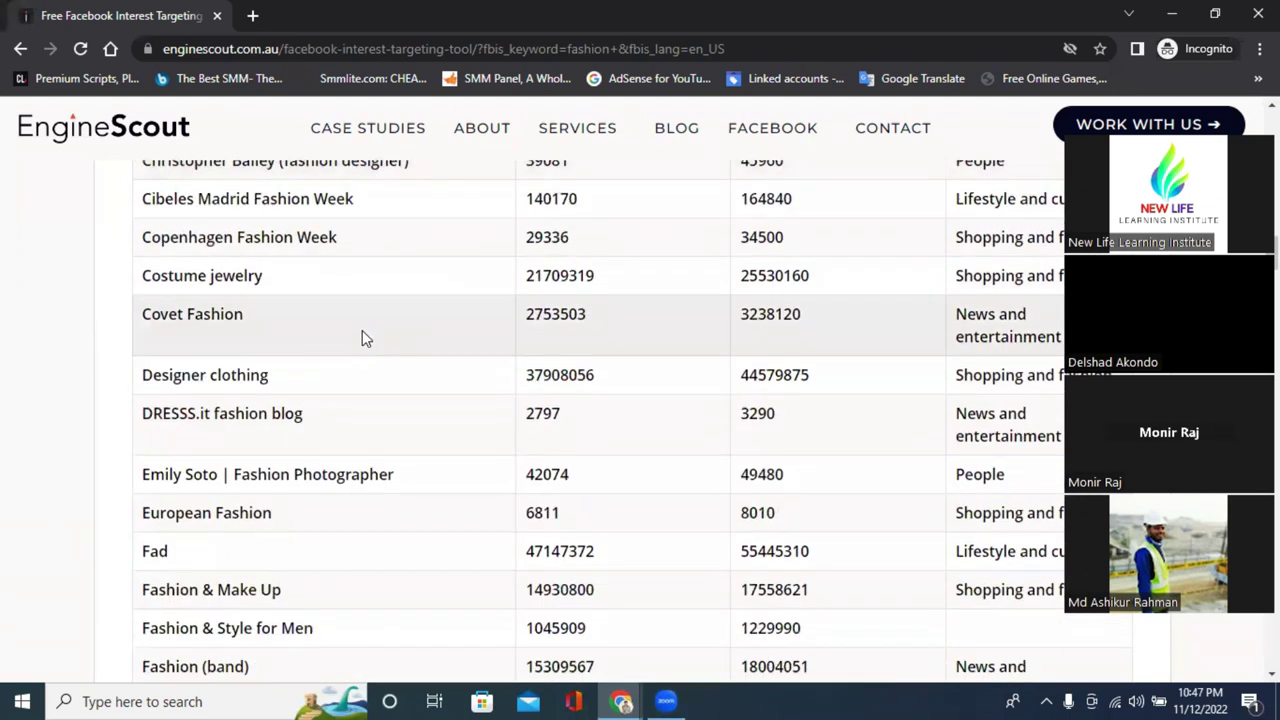
scroll(362, 330, "down", 2)
scroll(380, 345, "down", 1)
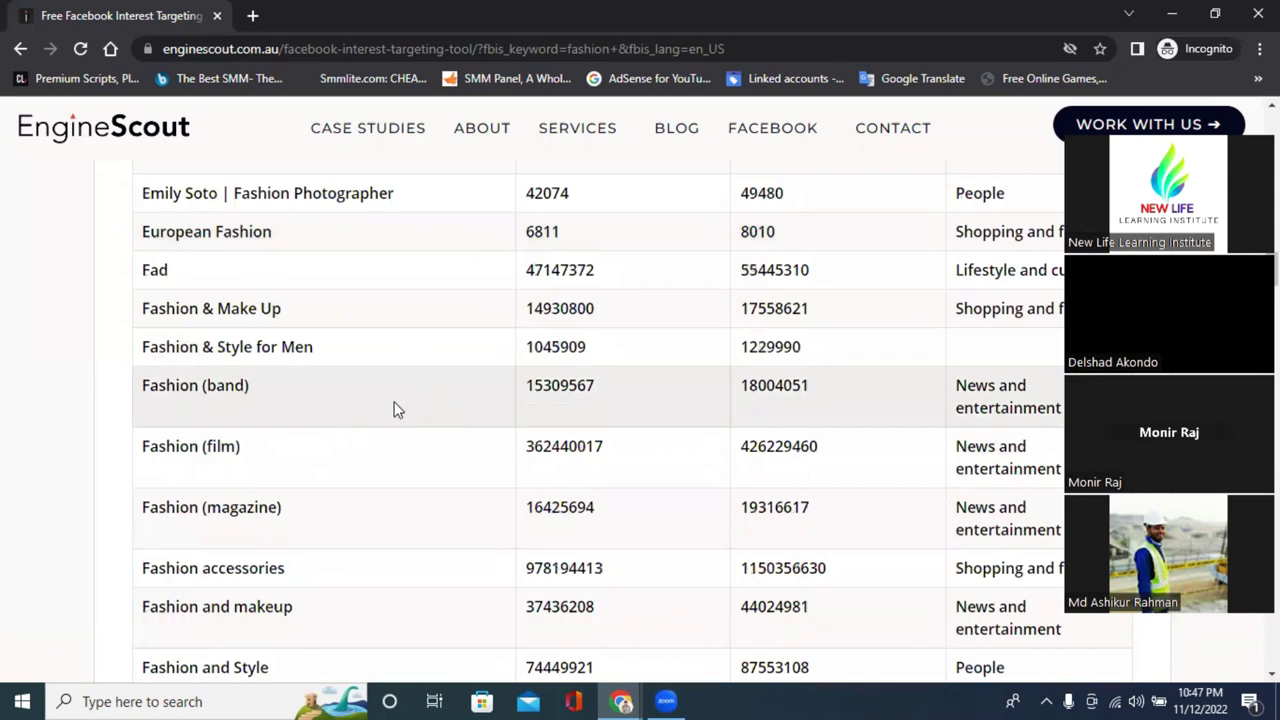
scroll(287, 380, "down", 12)
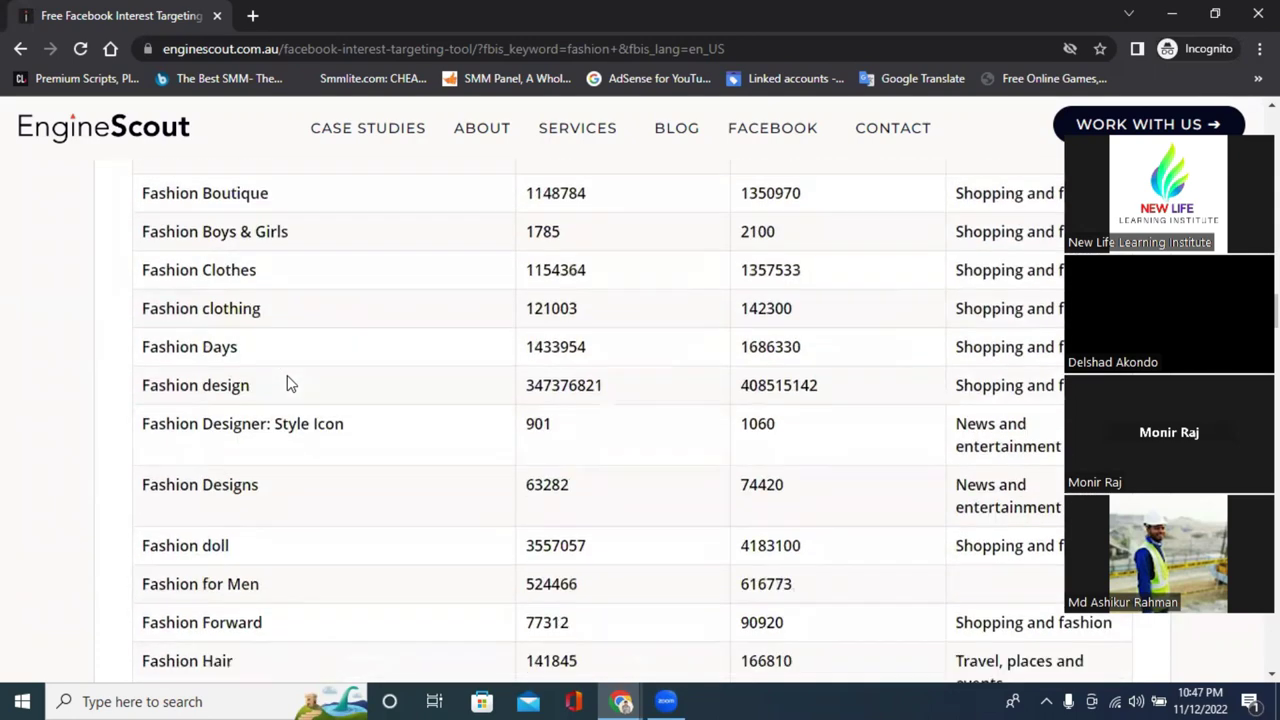
scroll(290, 380, "down", 20)
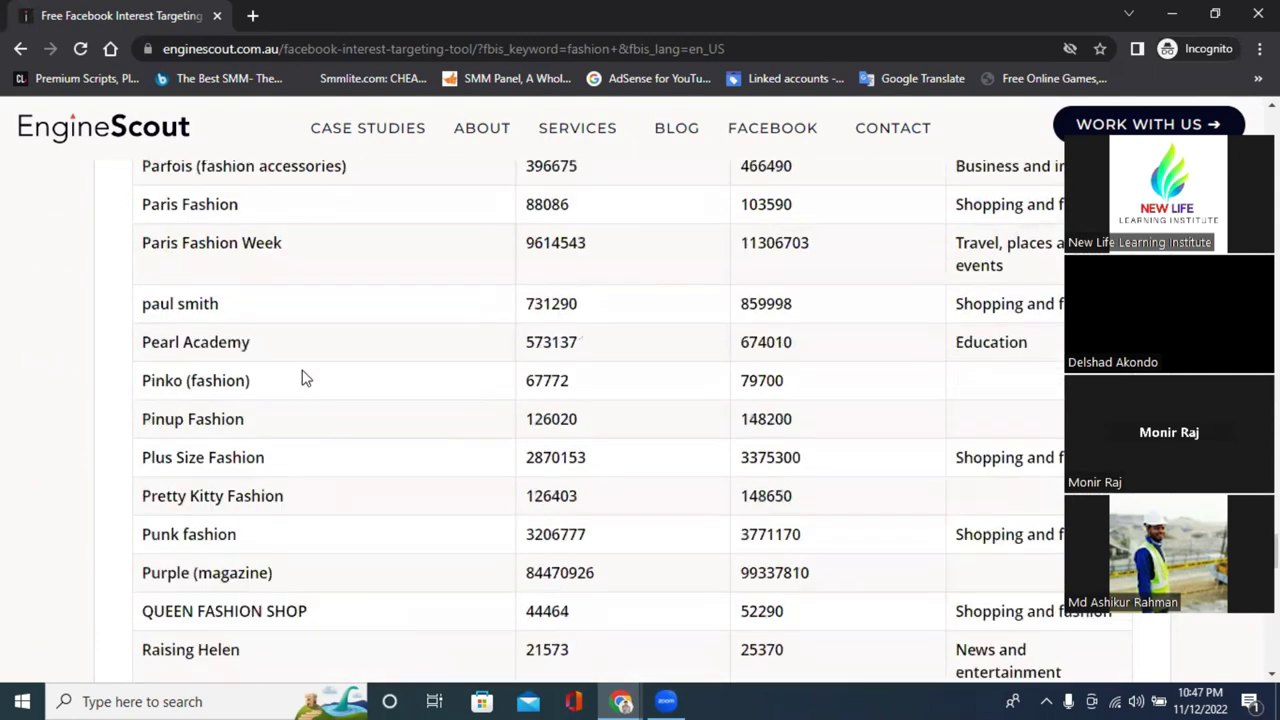
scroll(310, 381, "down", 5)
scroll(407, 372, "up", 3)
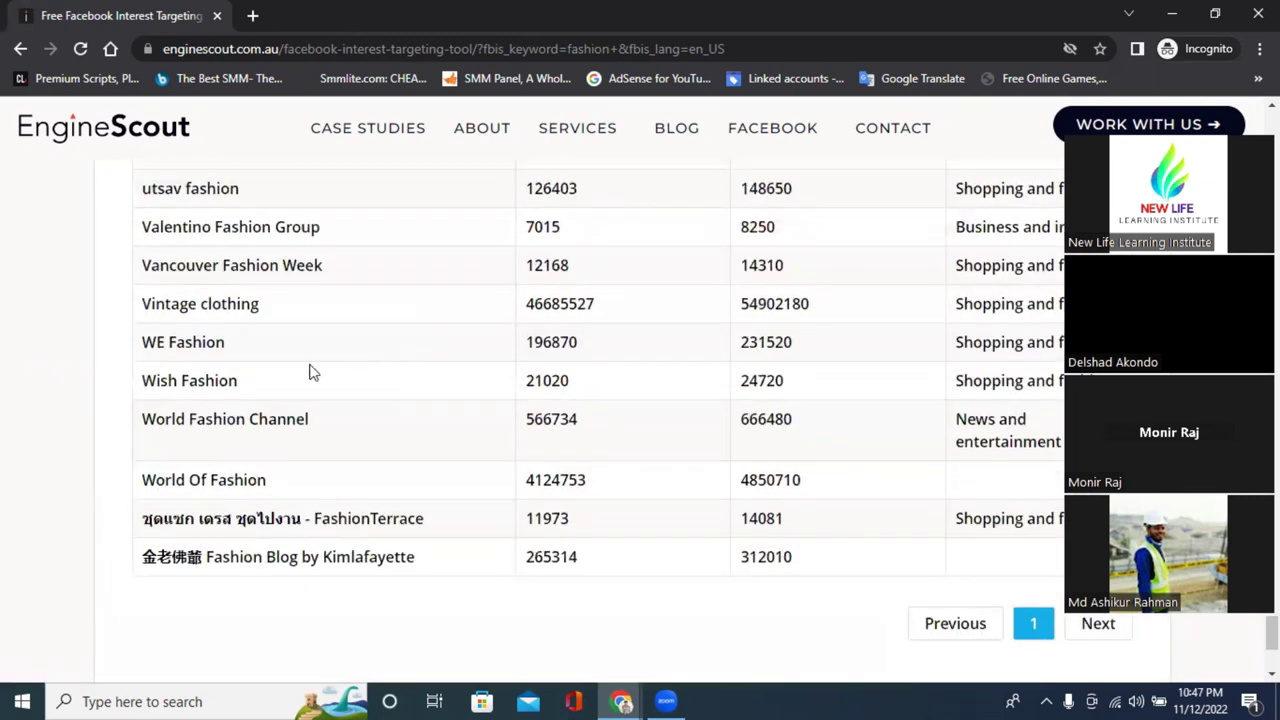
scroll(310, 372, "up", 5)
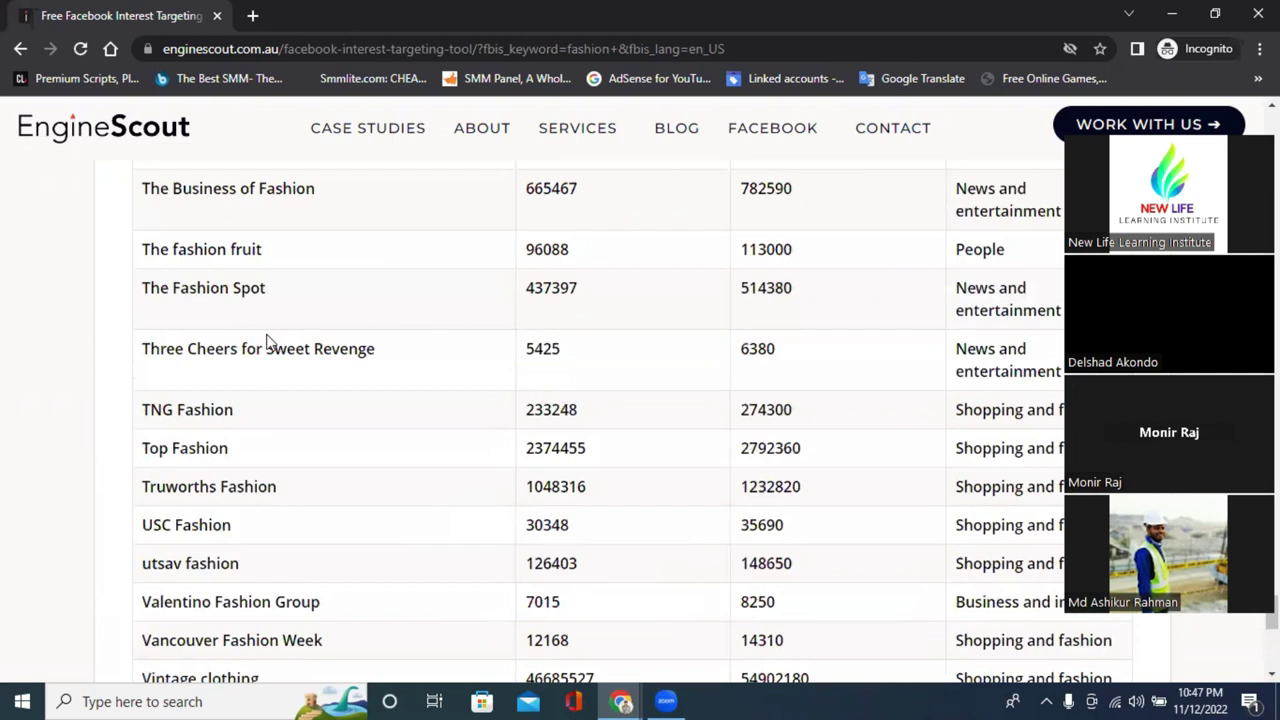
scroll(335, 317, "up", 2)
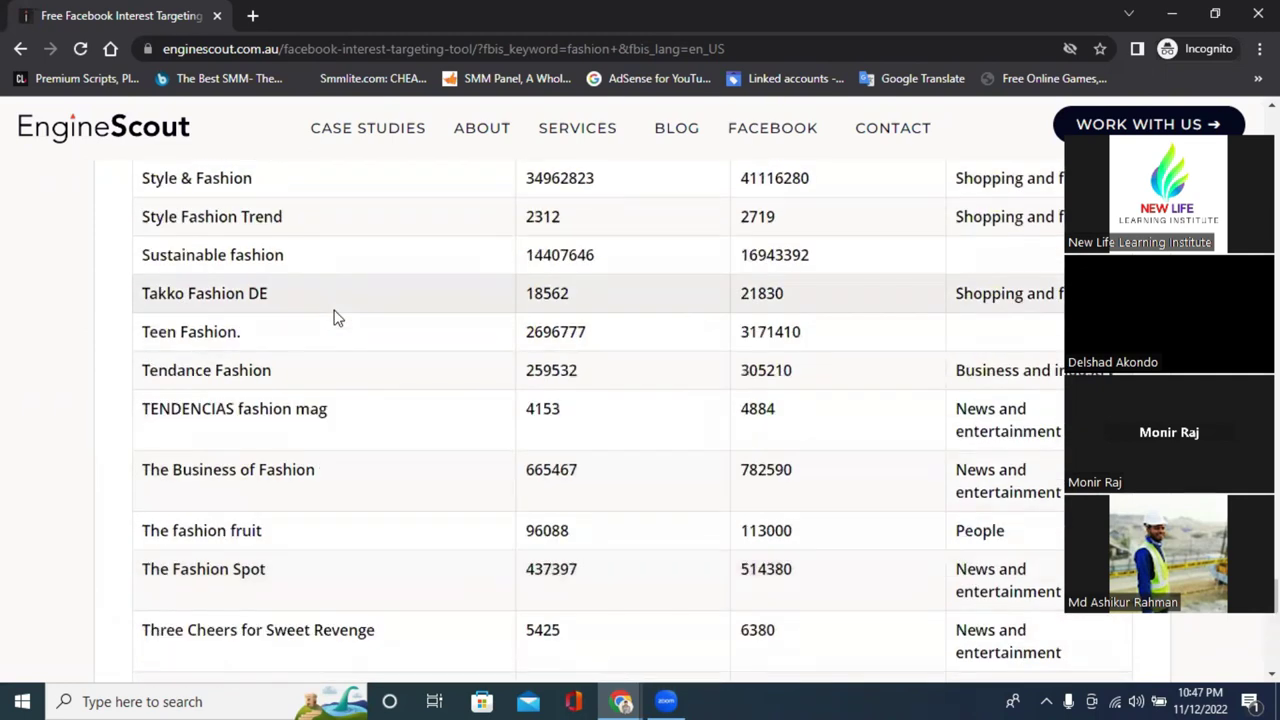
scroll(335, 317, "up", 2)
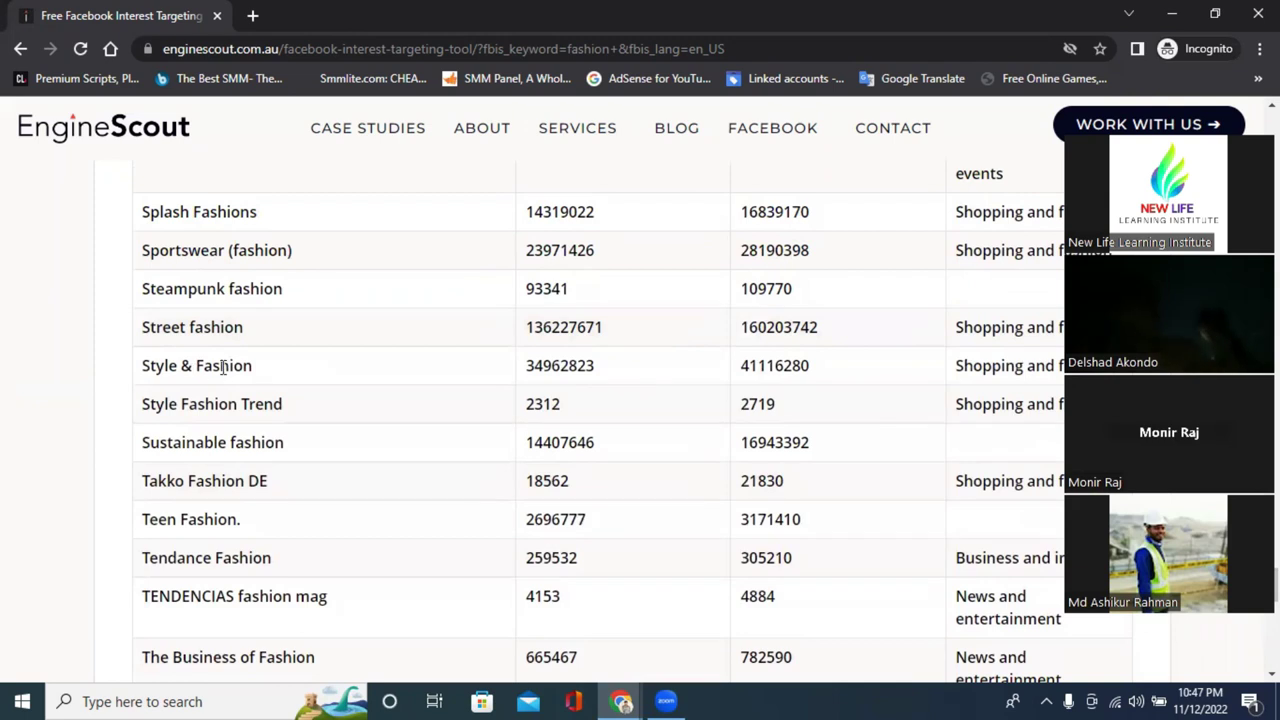
Copy the interest name "Style & Fashion" from the Engine Scout results table
triple_click(223, 367)
right_click(238, 373)
left_click(311, 390)
Switch to Ads Manager and add the "Style & Fashion" interest to the detailed targeting of the bd shoping ad set
left_click(622, 700)
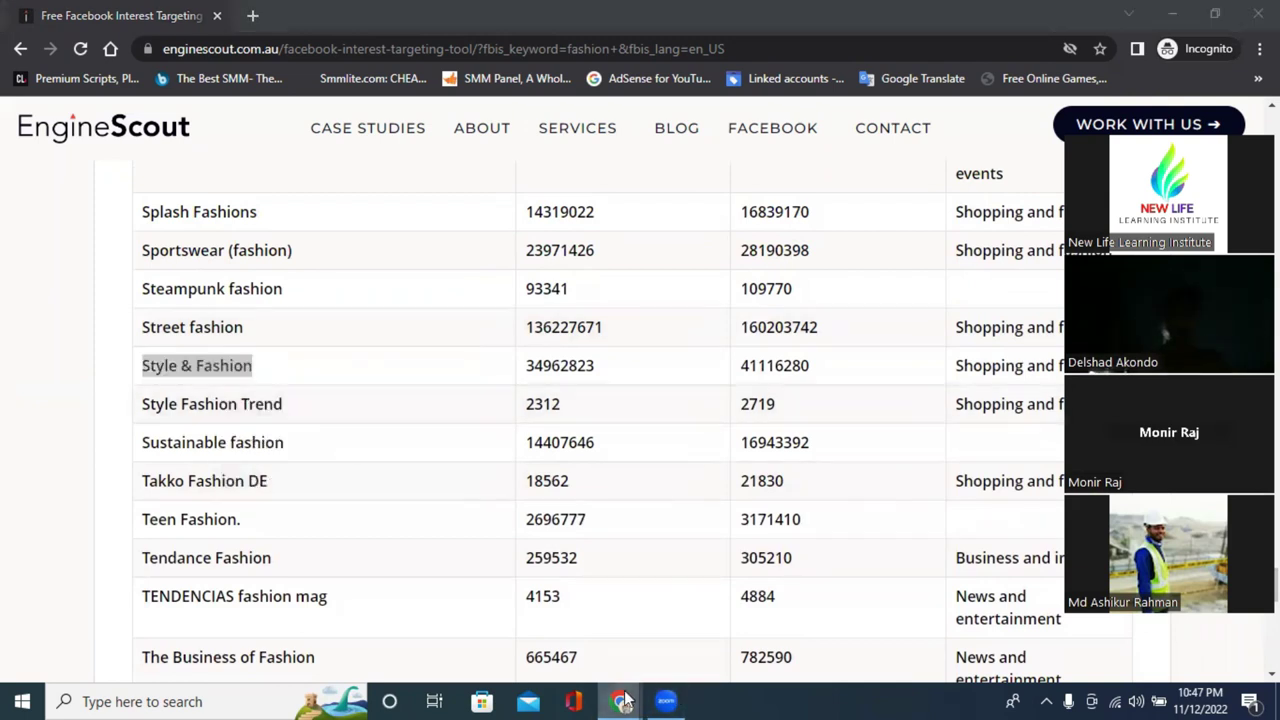
left_click(604, 700)
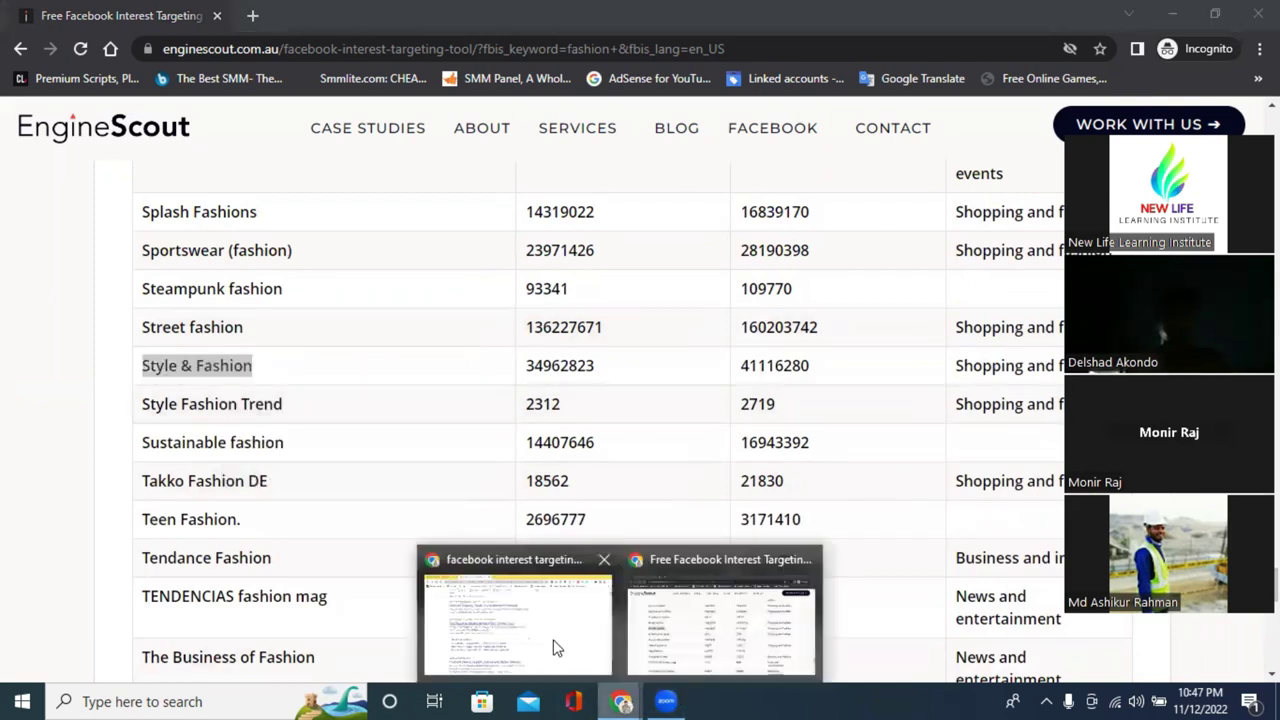
left_click(489, 627)
left_click(130, 15)
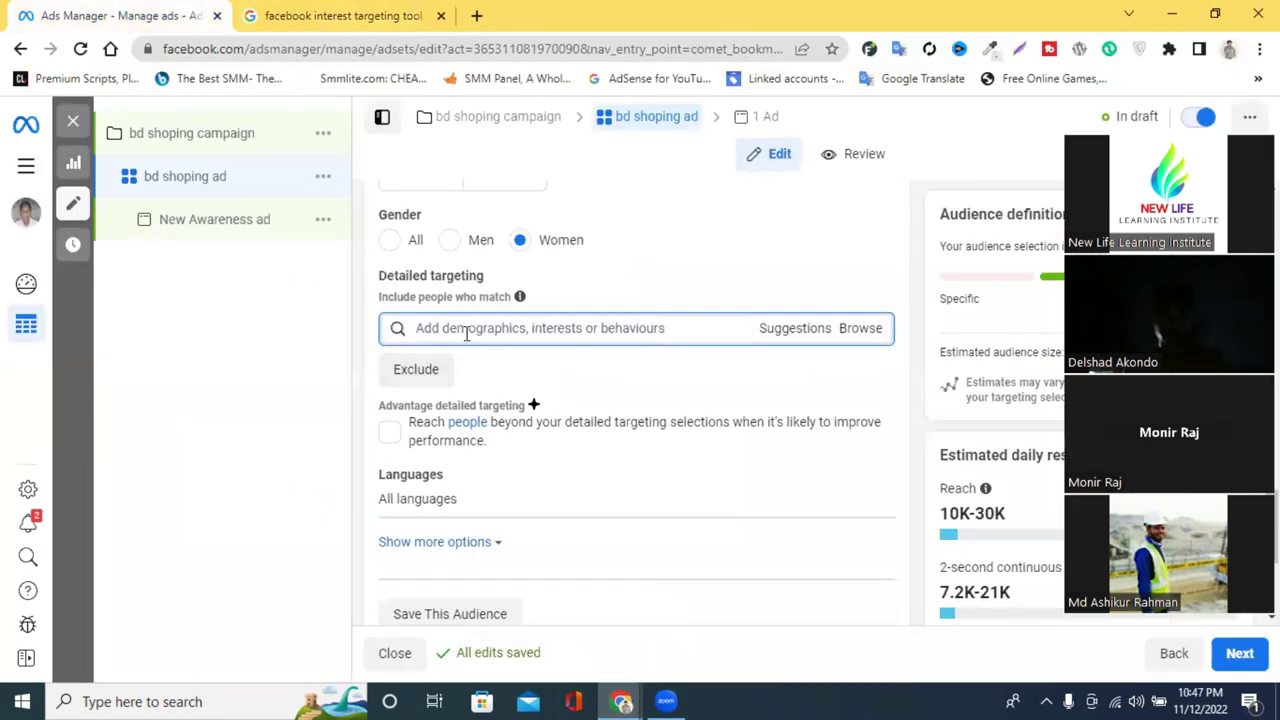
right_click(470, 330)
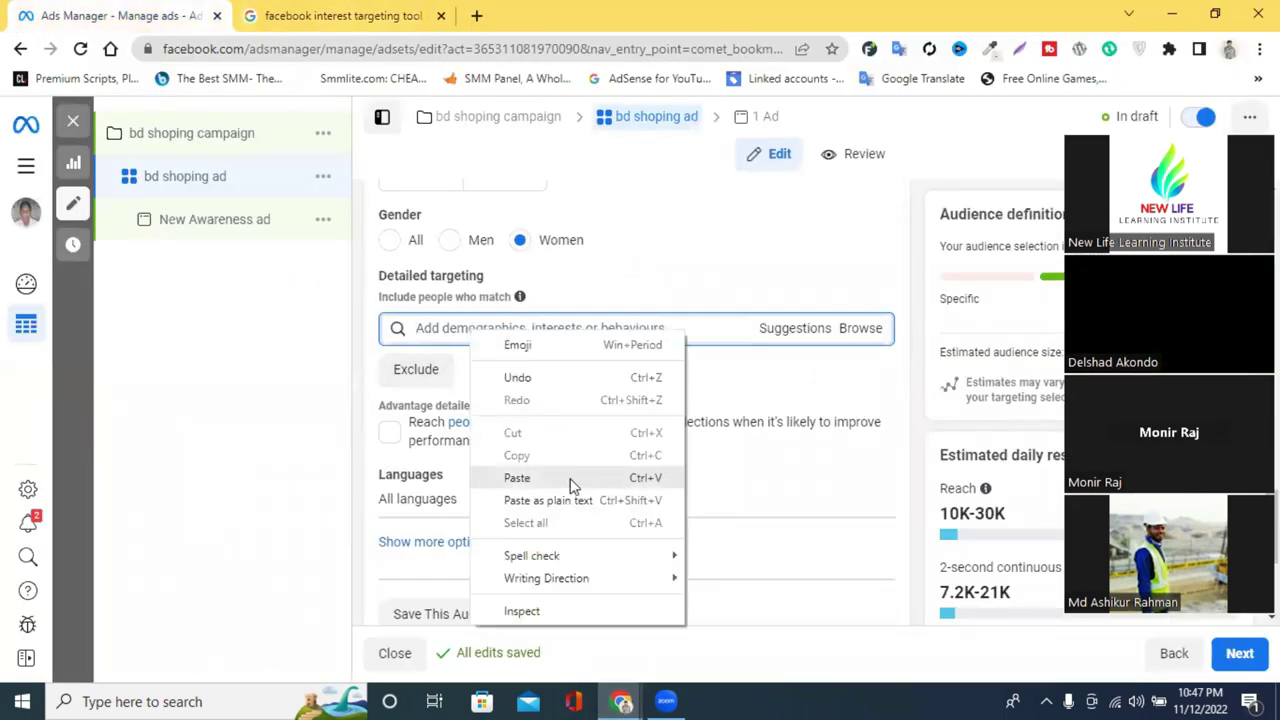
left_click(517, 478)
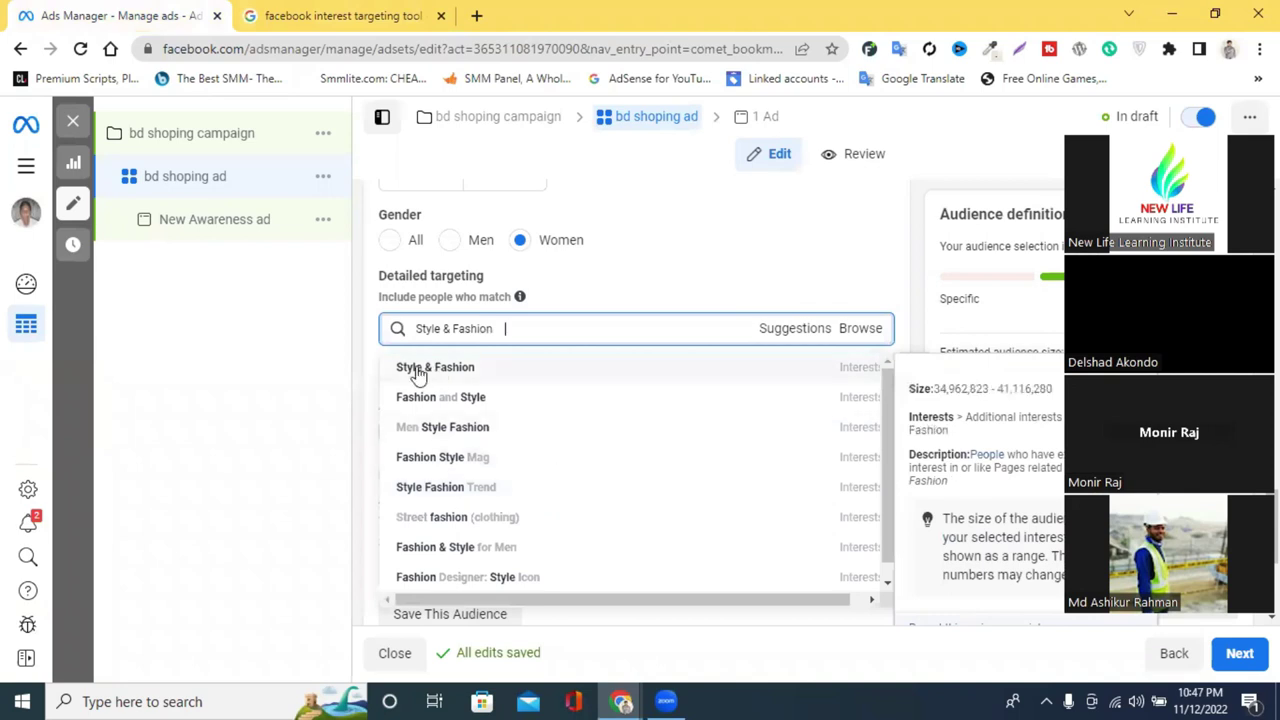
left_click(481, 369)
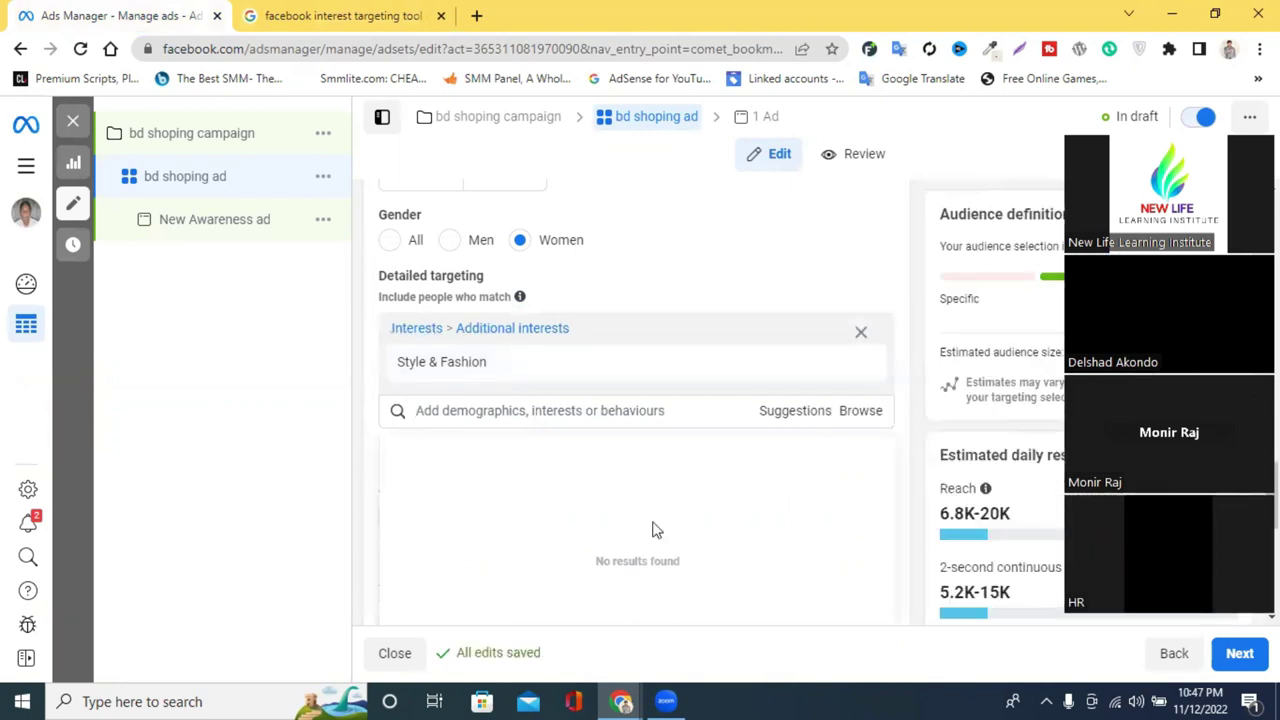
Return to the Engine Scout results and look through the interests listed above "Style & Fashion"
left_click(616, 692)
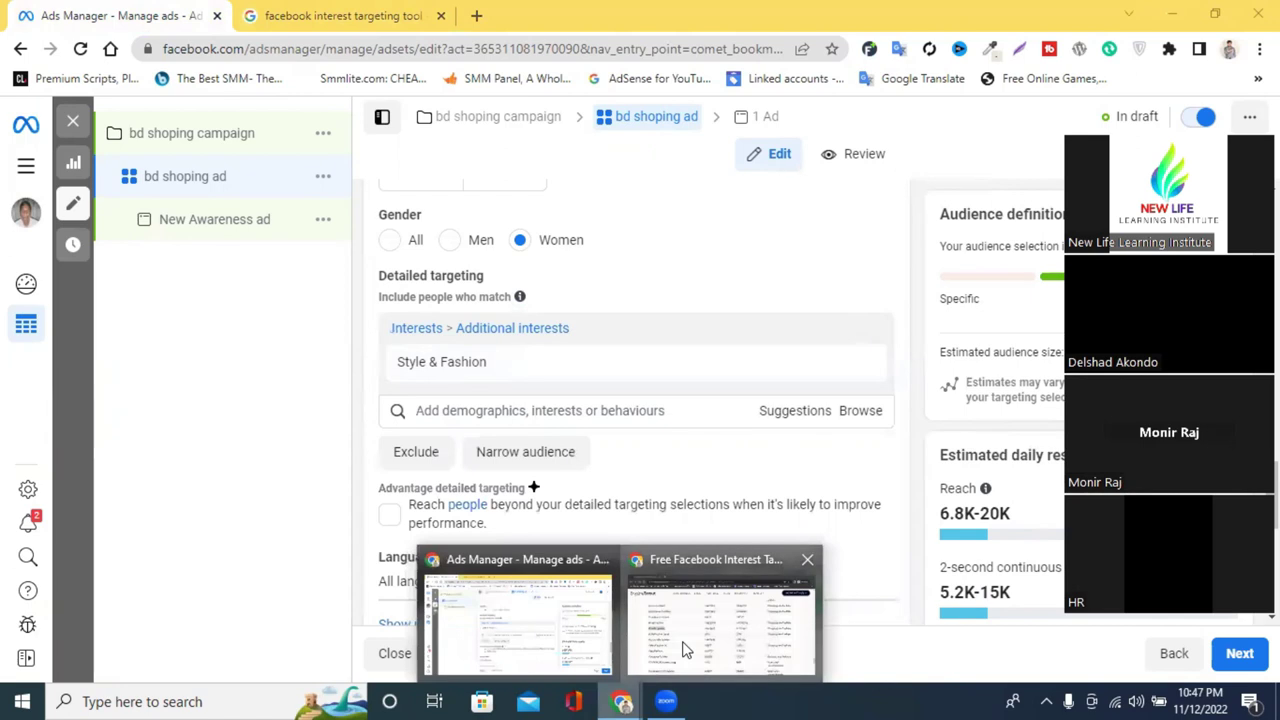
left_click(685, 650)
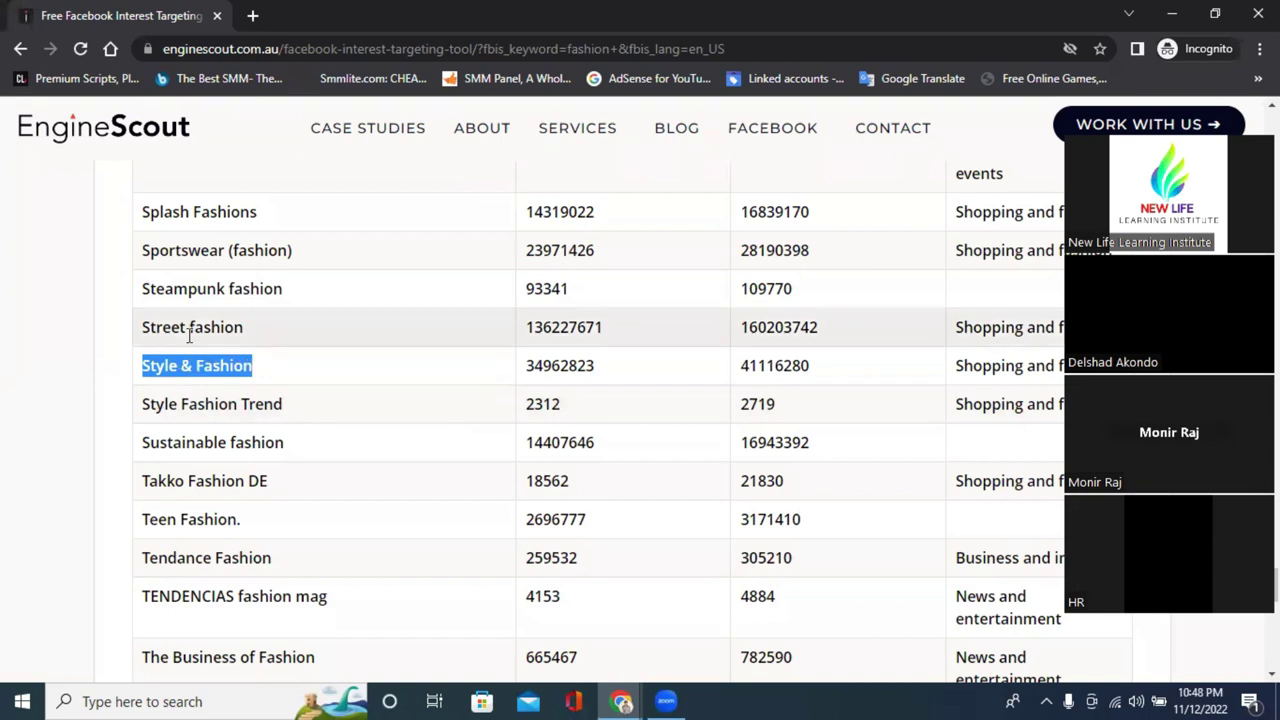
scroll(230, 334, "up", 1)
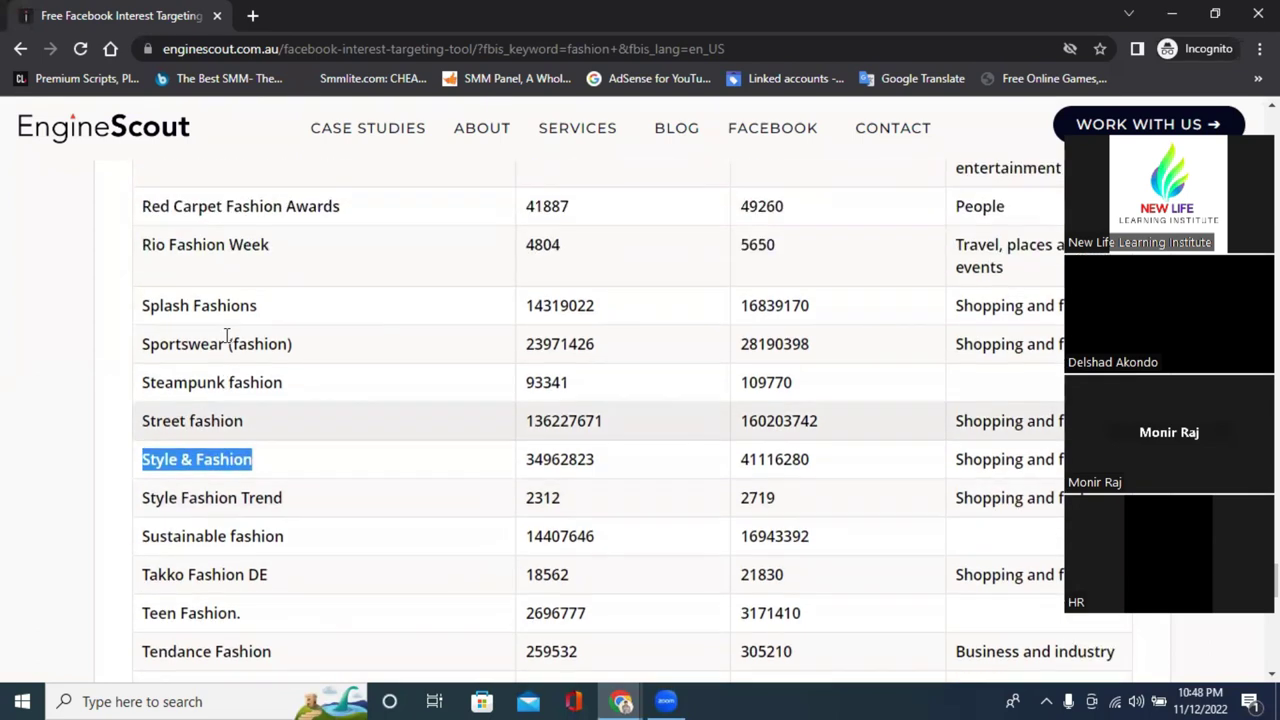
scroll(230, 334, "up", 3)
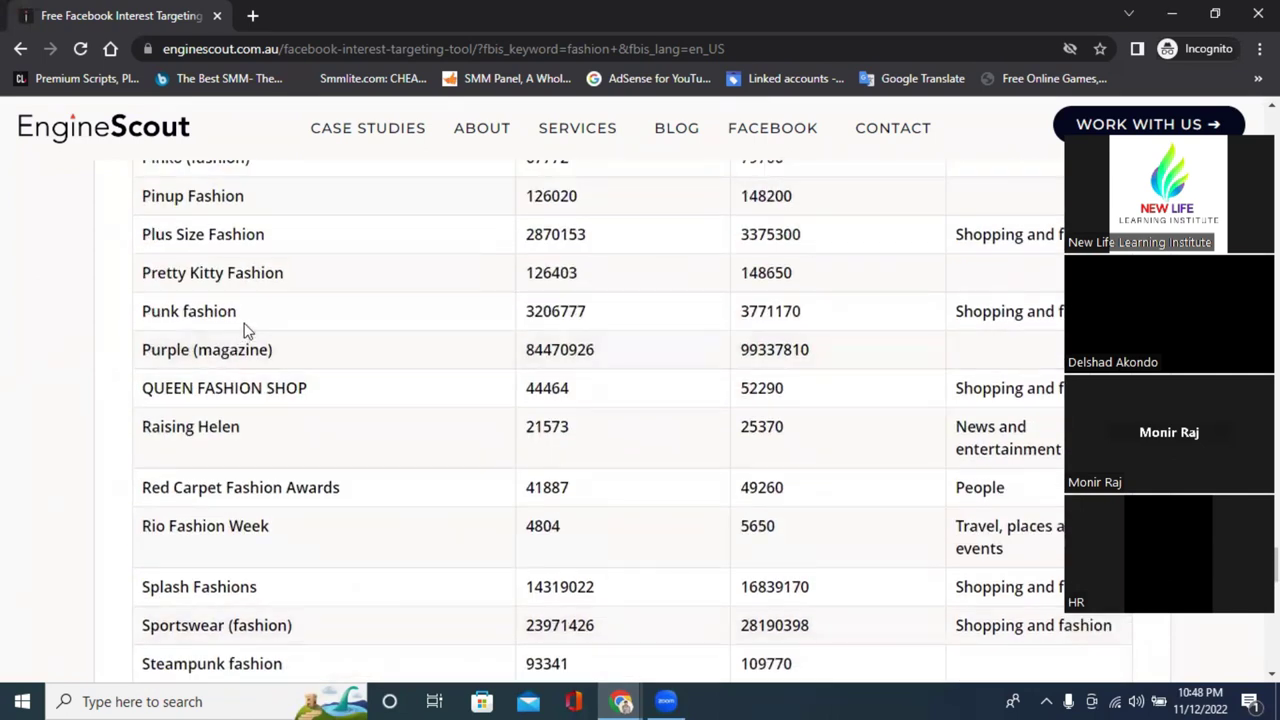
scroll(224, 338, "up", 3)
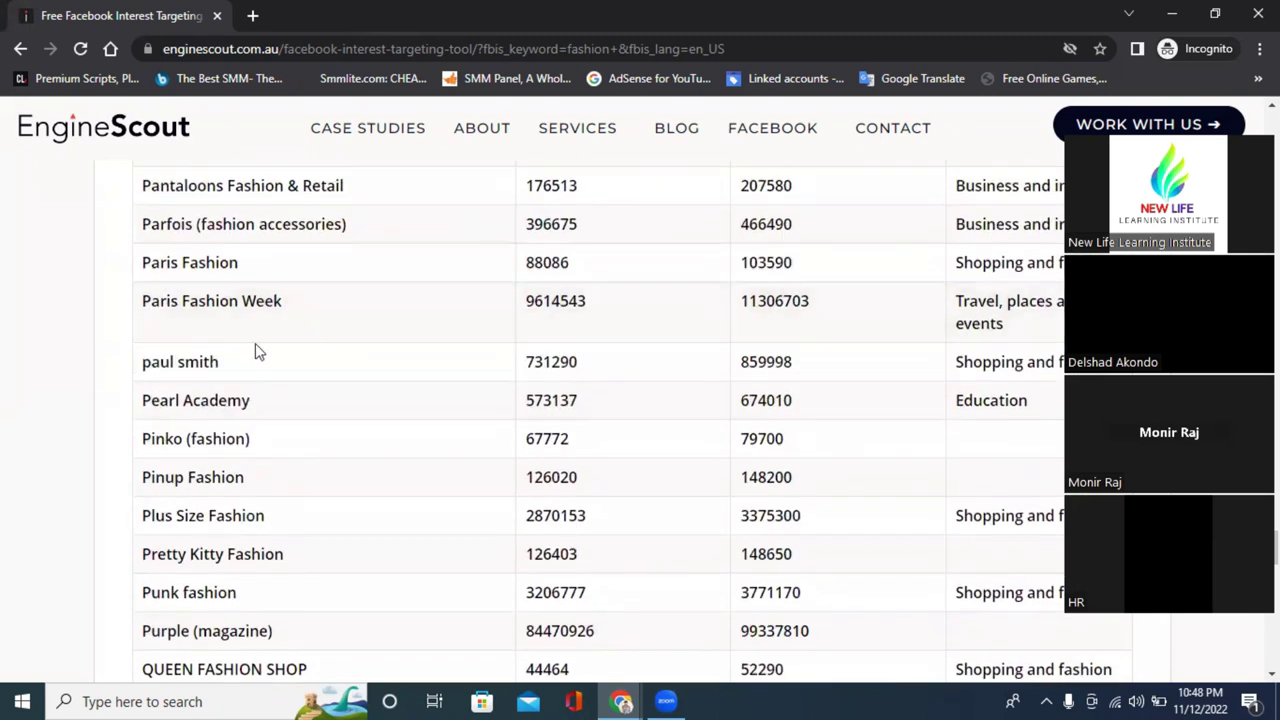
scroll(222, 340, "up", 4)
scroll(222, 443, "down", 2)
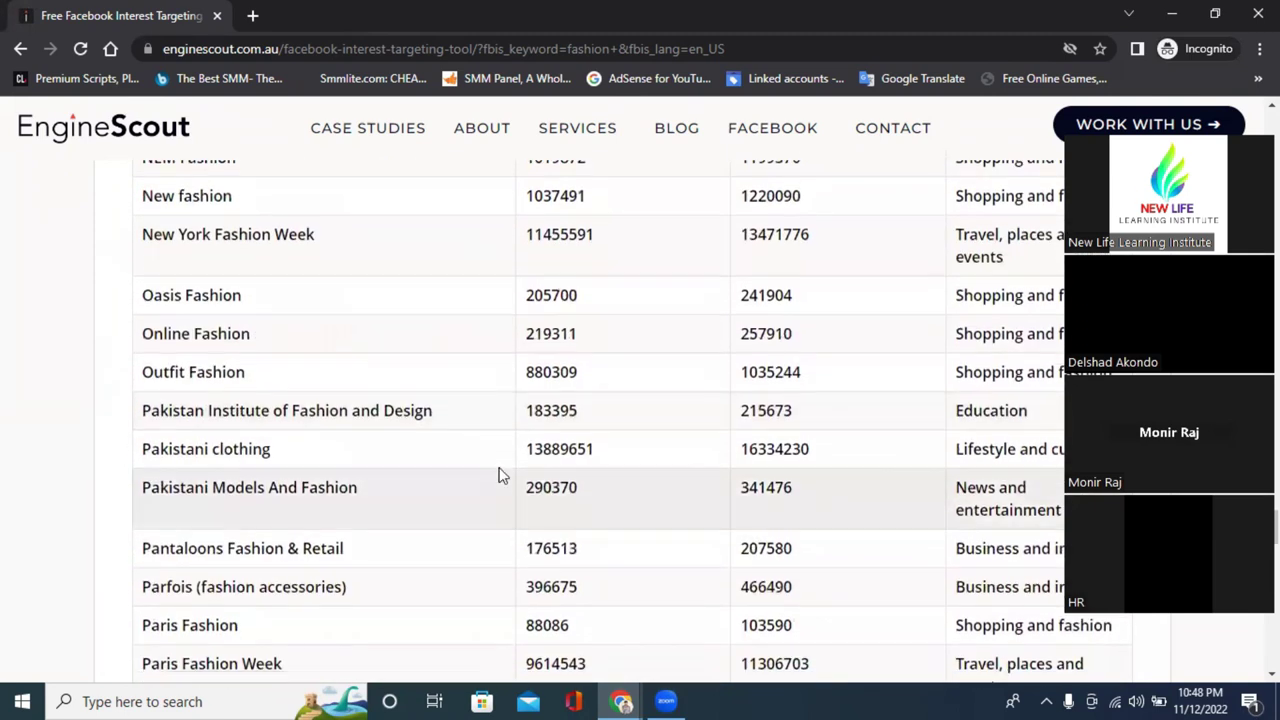
triple_click(289, 313)
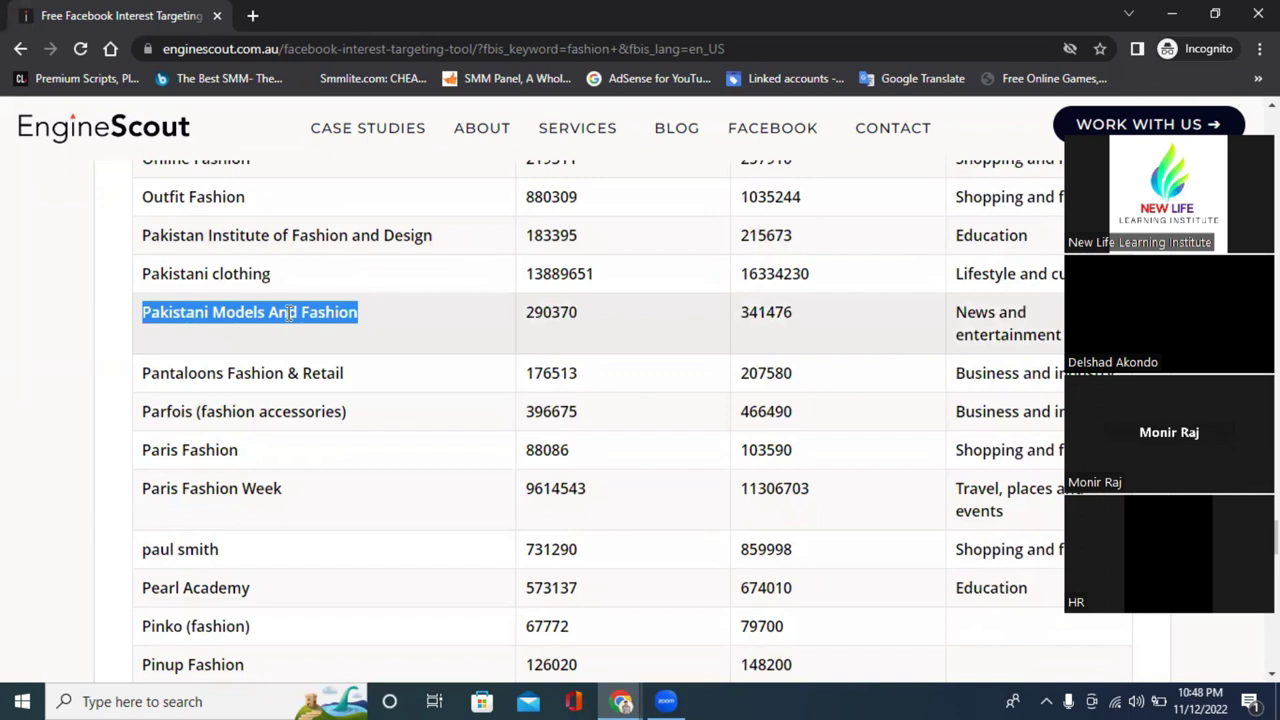
right_click(288, 315)
left_click(372, 332)
Copy the interest name "Pakistani clothing" from the results table
triple_click(201, 274)
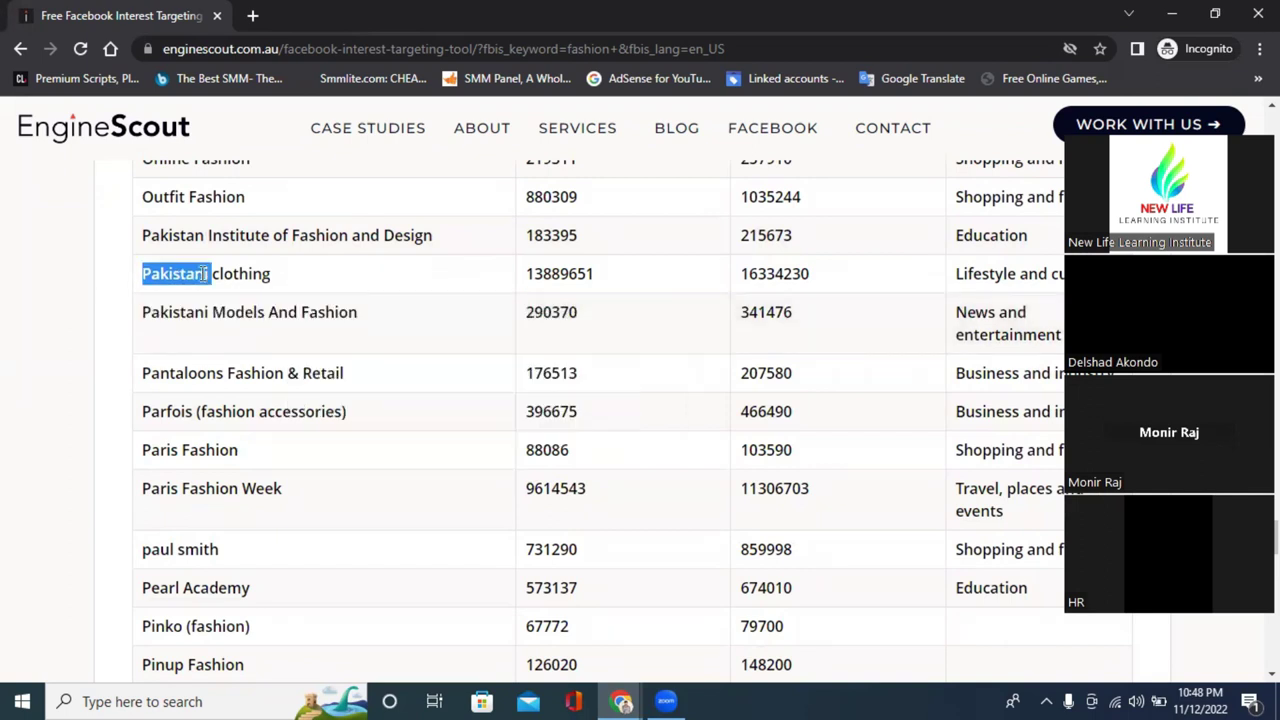
right_click(201, 275)
left_click(297, 292)
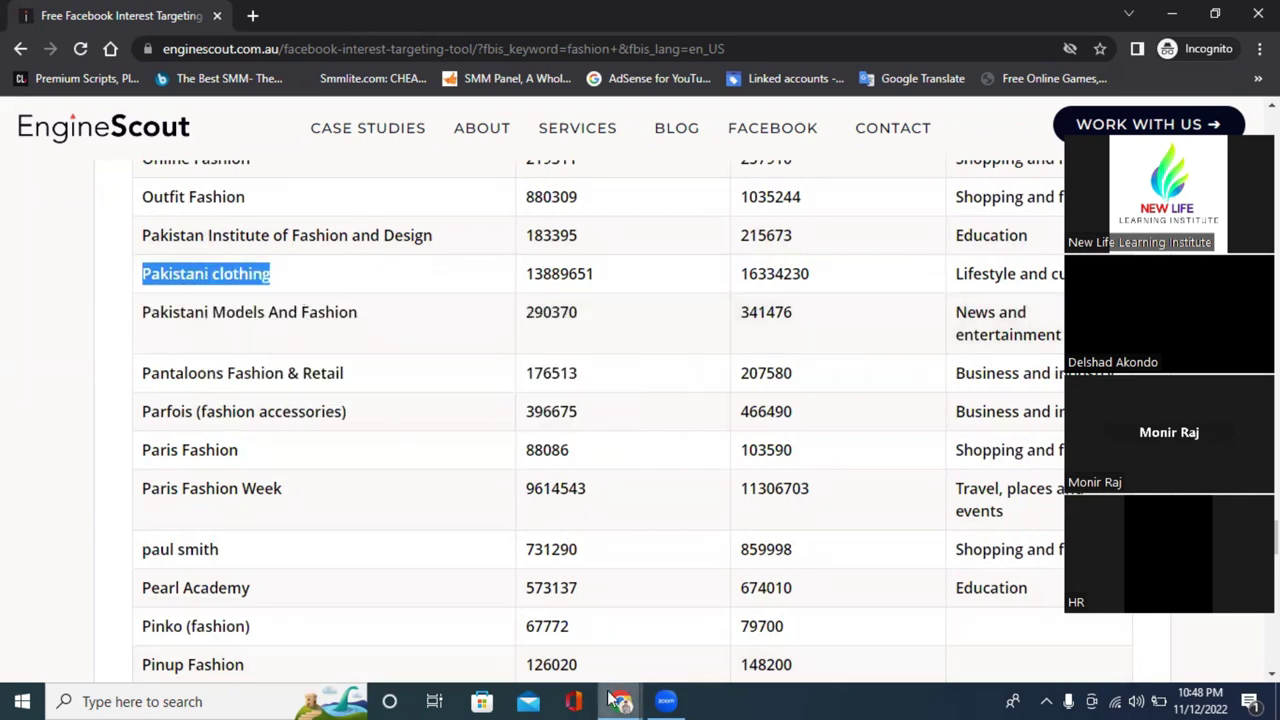
Switch to Ads Manager and add the "Pakistani clothing" interest to the ad set's detailed targeting
left_click(615, 700)
left_click(566, 643)
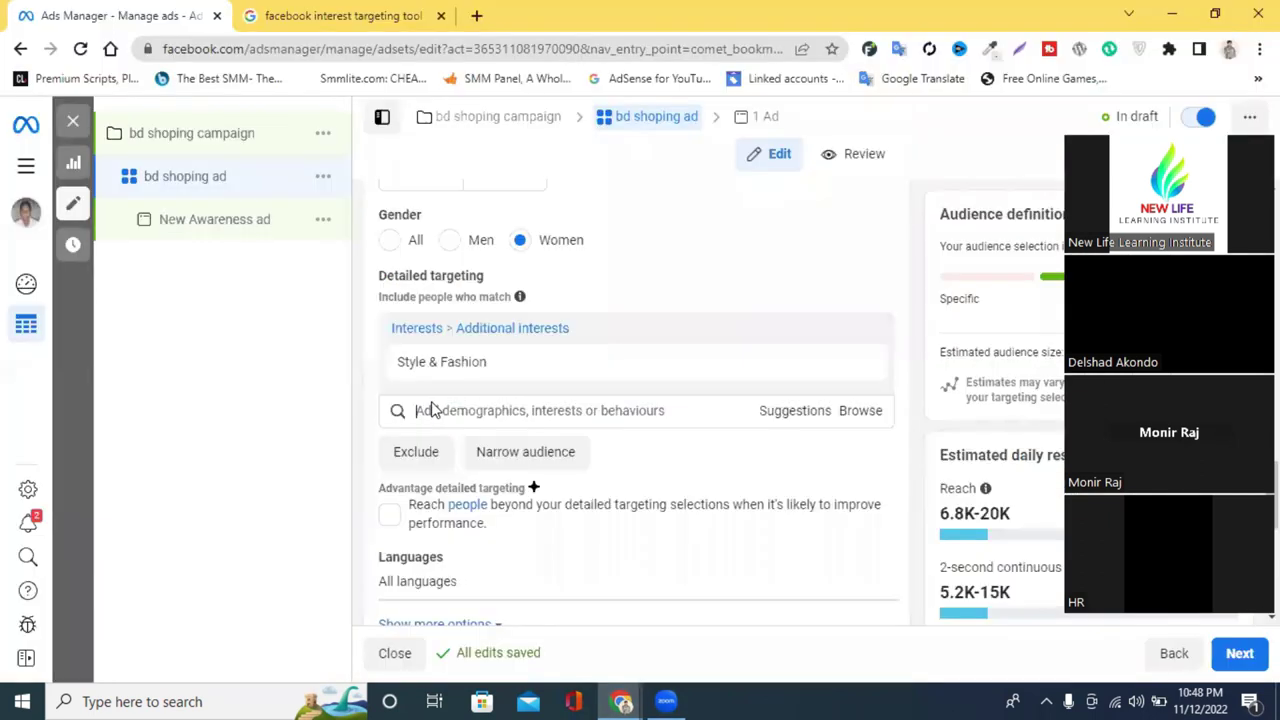
right_click(470, 410)
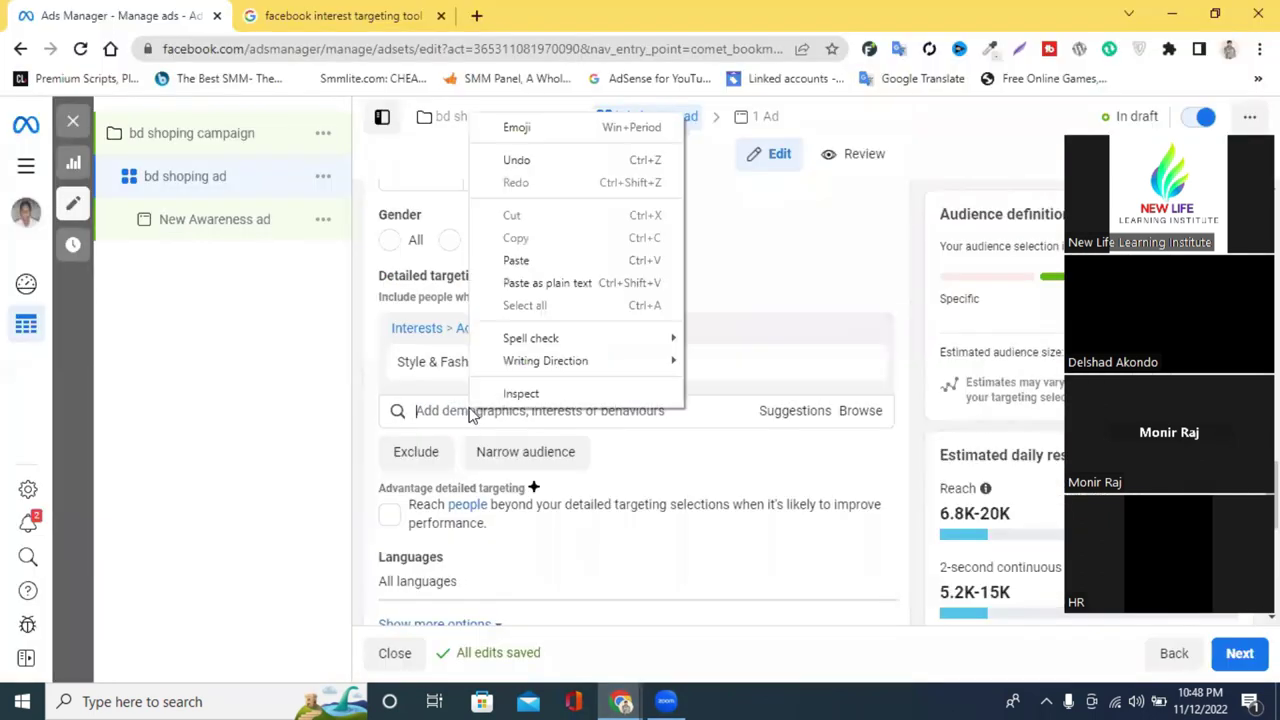
left_click(581, 261)
mouse_move(583, 360)
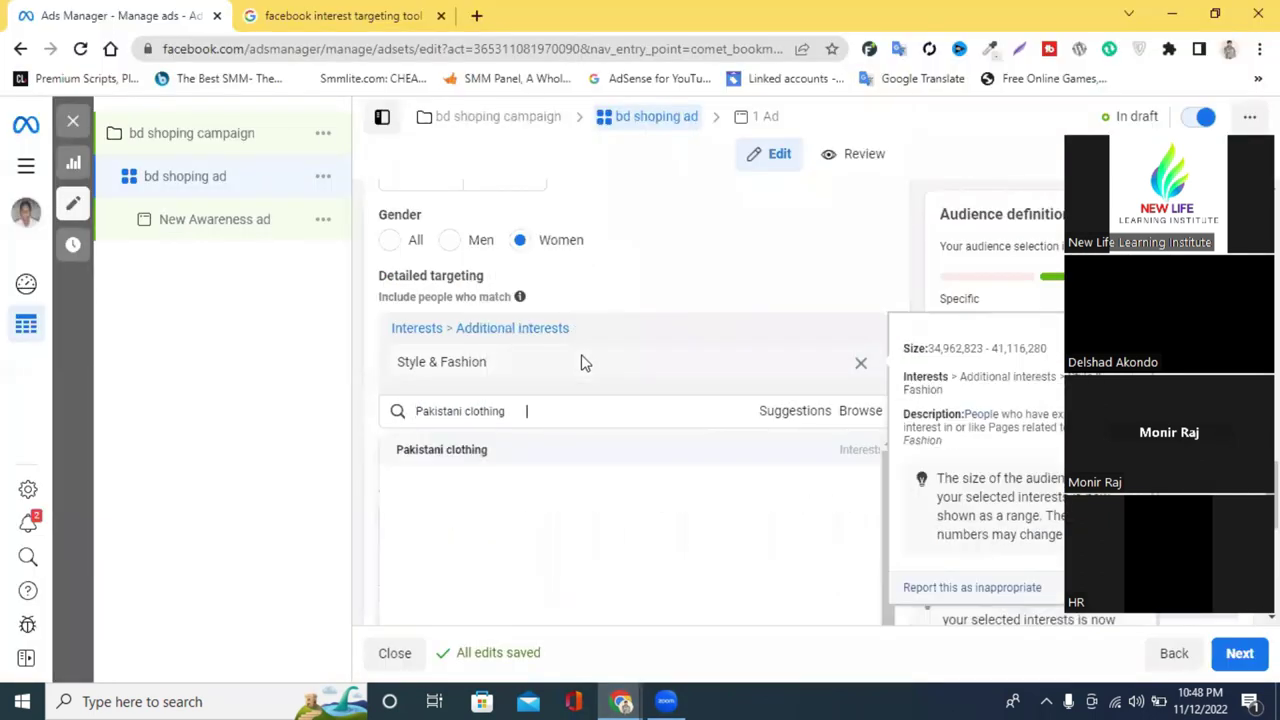
left_click(506, 452)
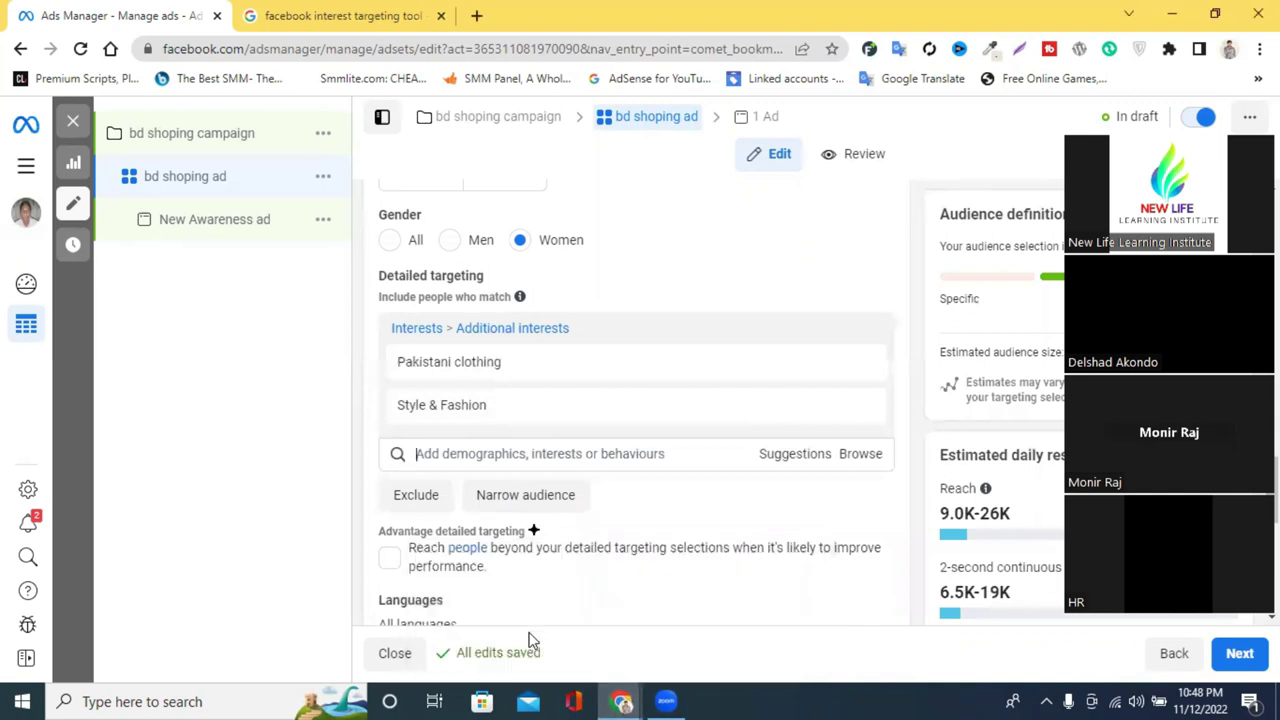
Return to the Engine Scout results and copy the interest name "Online Fashion"
mouse_move(622, 700)
left_click(676, 658)
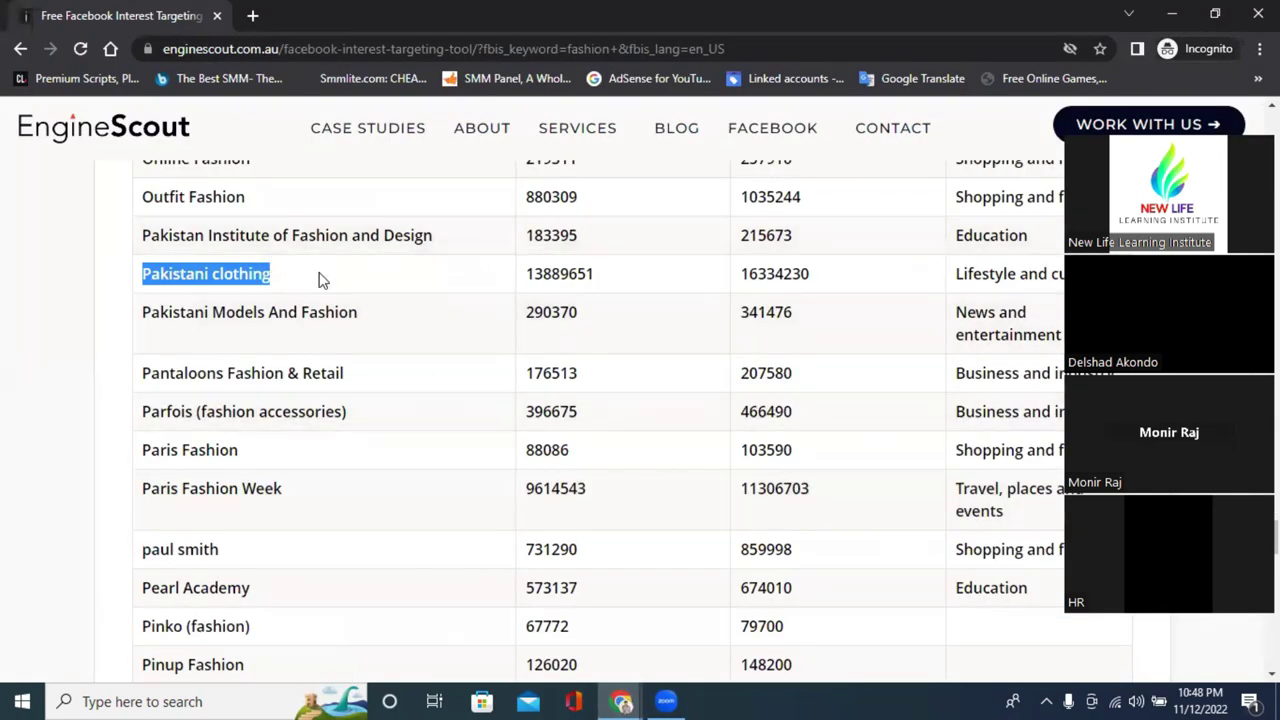
scroll(335, 268, "up", 2)
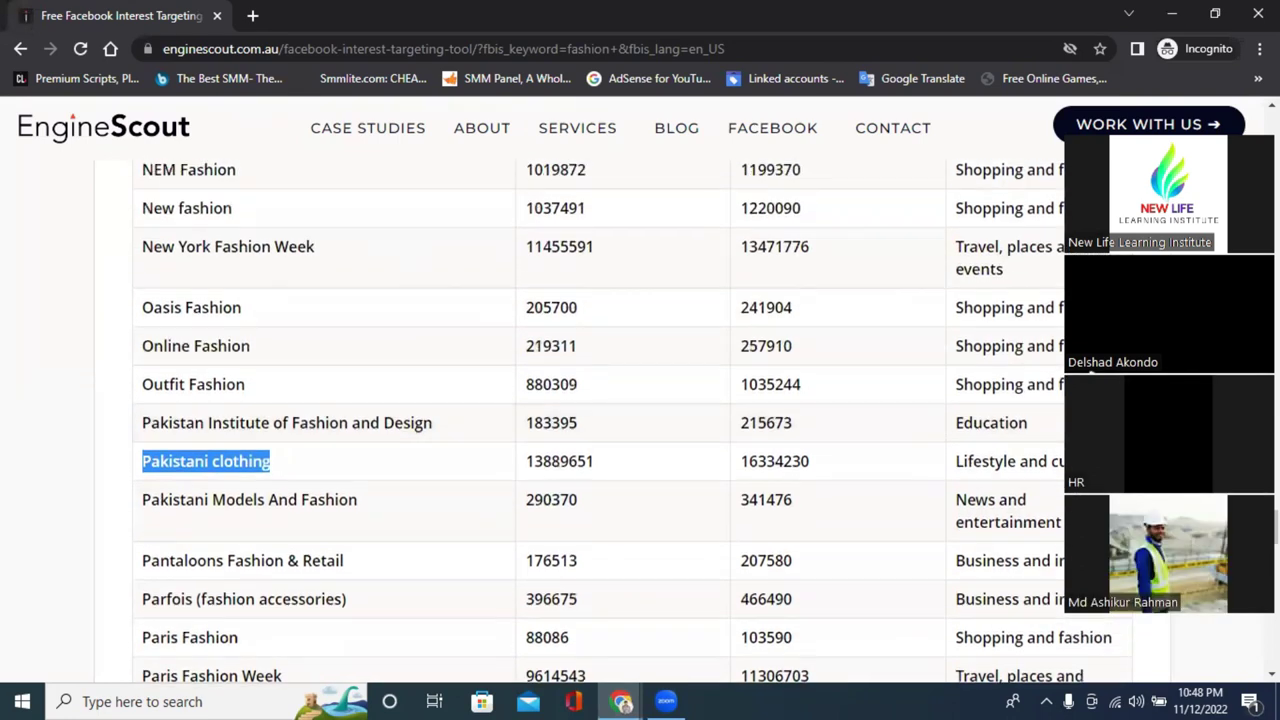
triple_click(190, 347)
right_click(188, 346)
left_click(300, 366)
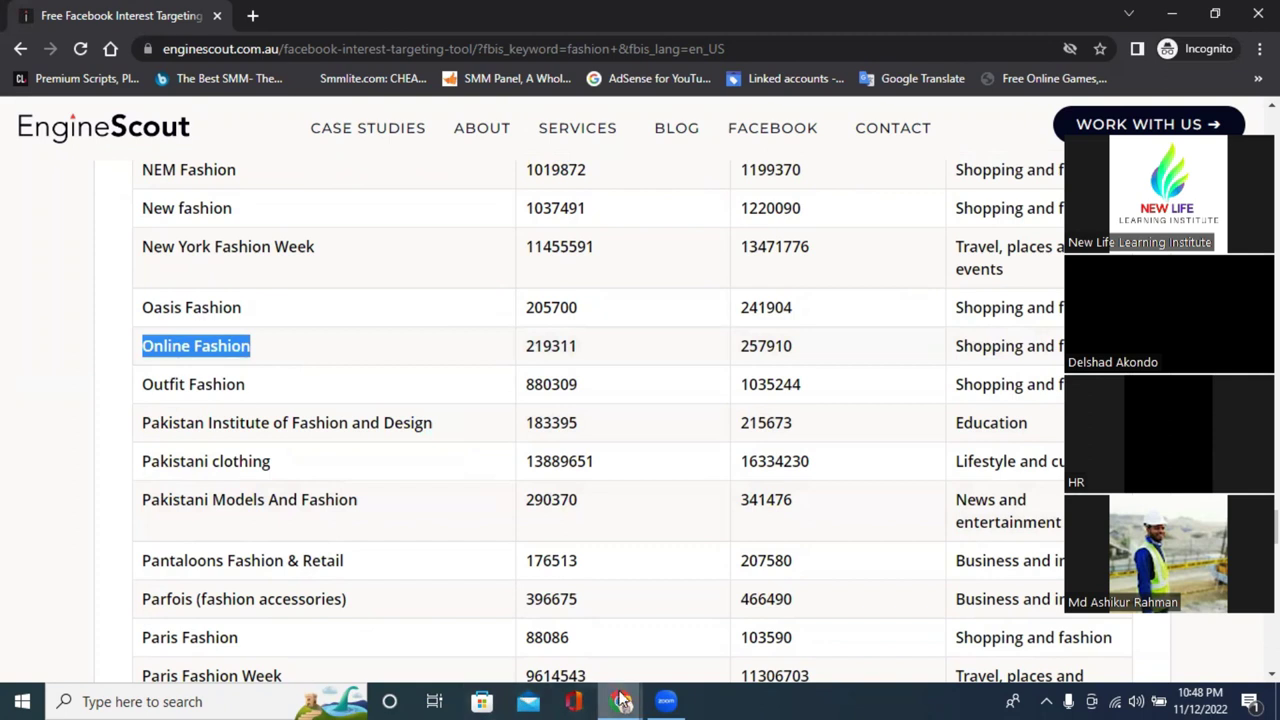
Switch to Ads Manager and add the "Online Fashion" interest to the ad set's detailed targeting
mouse_move(622, 701)
left_click(515, 625)
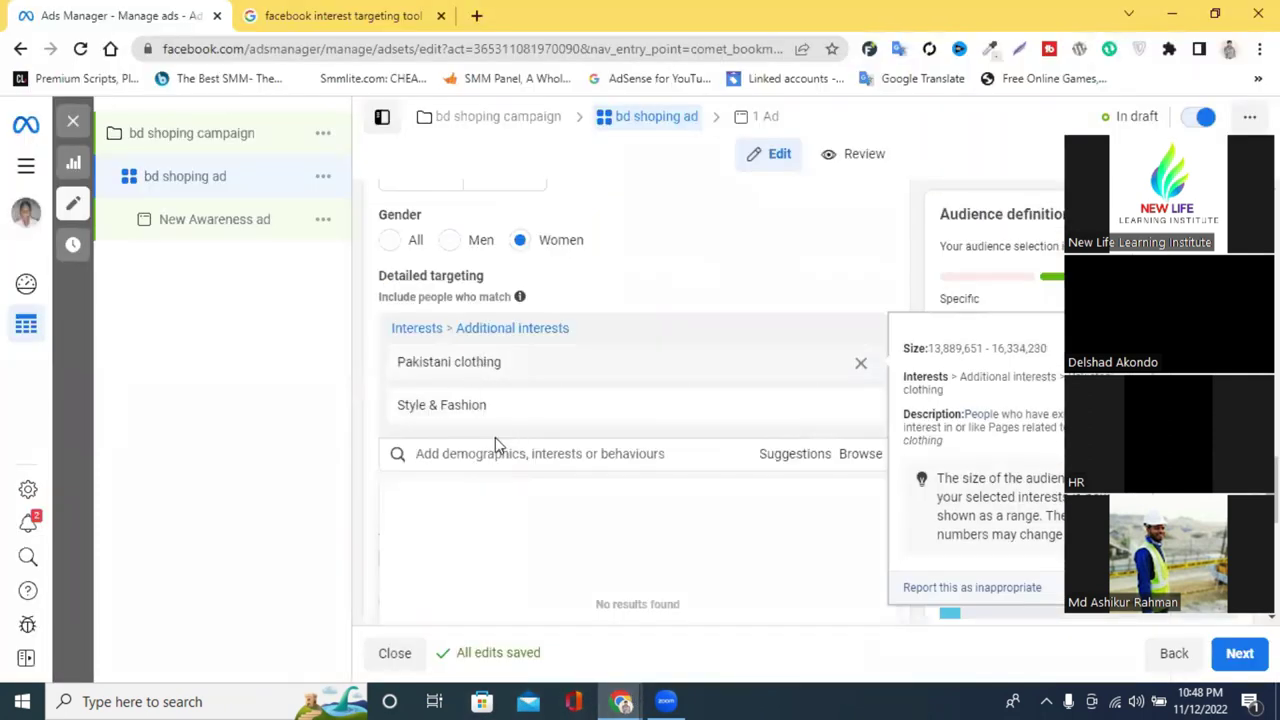
right_click(466, 456)
left_click(523, 311)
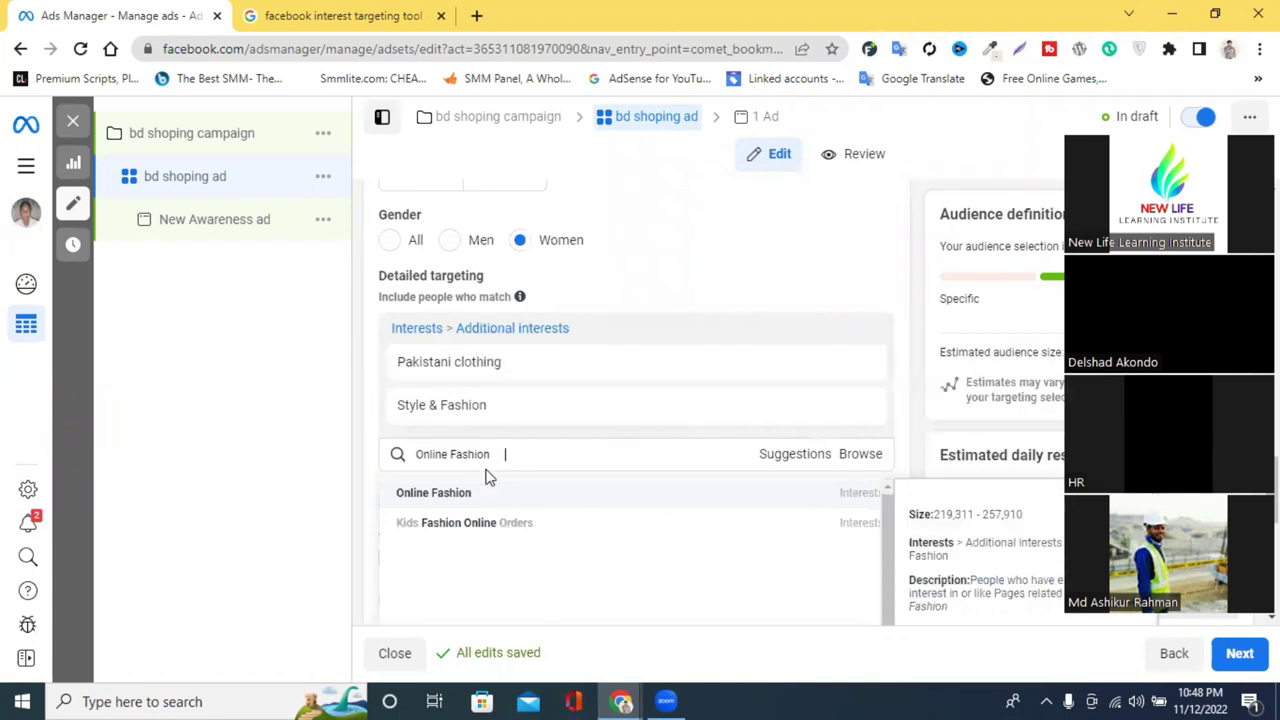
left_click(433, 493)
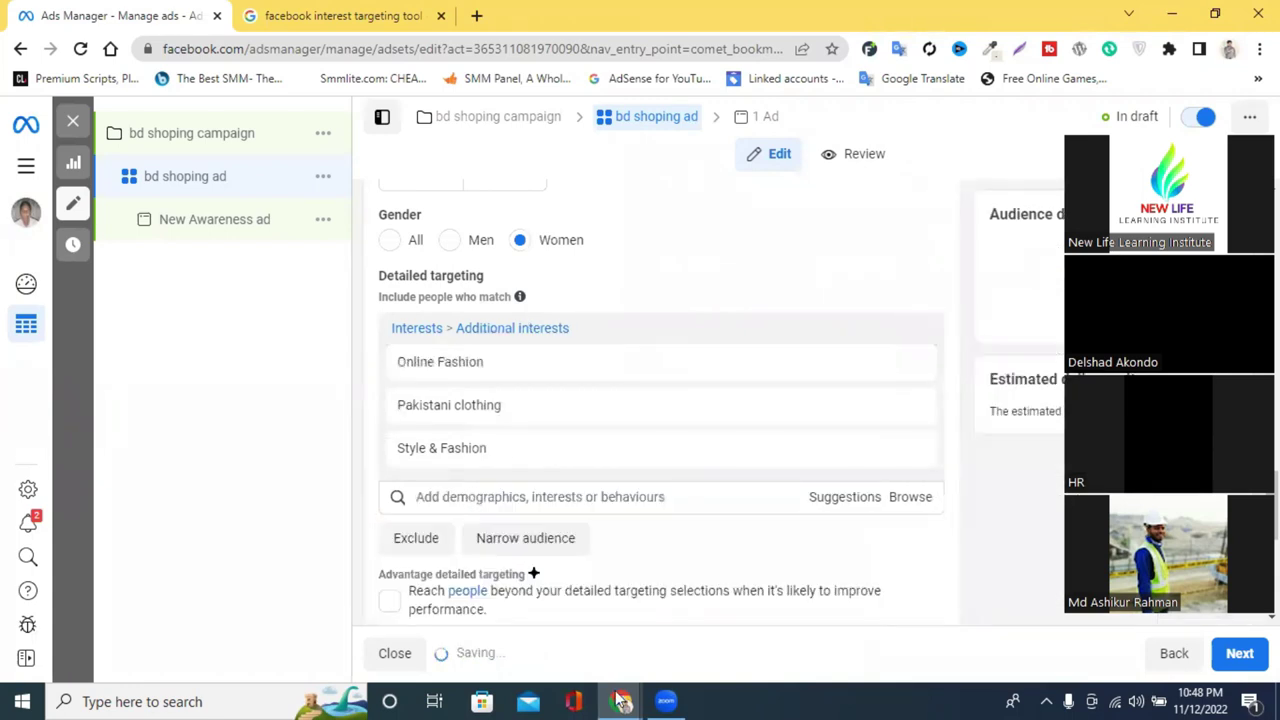
Return to the Engine Scout results and copy the interest name "New fashion"
mouse_move(621, 701)
left_click(658, 627)
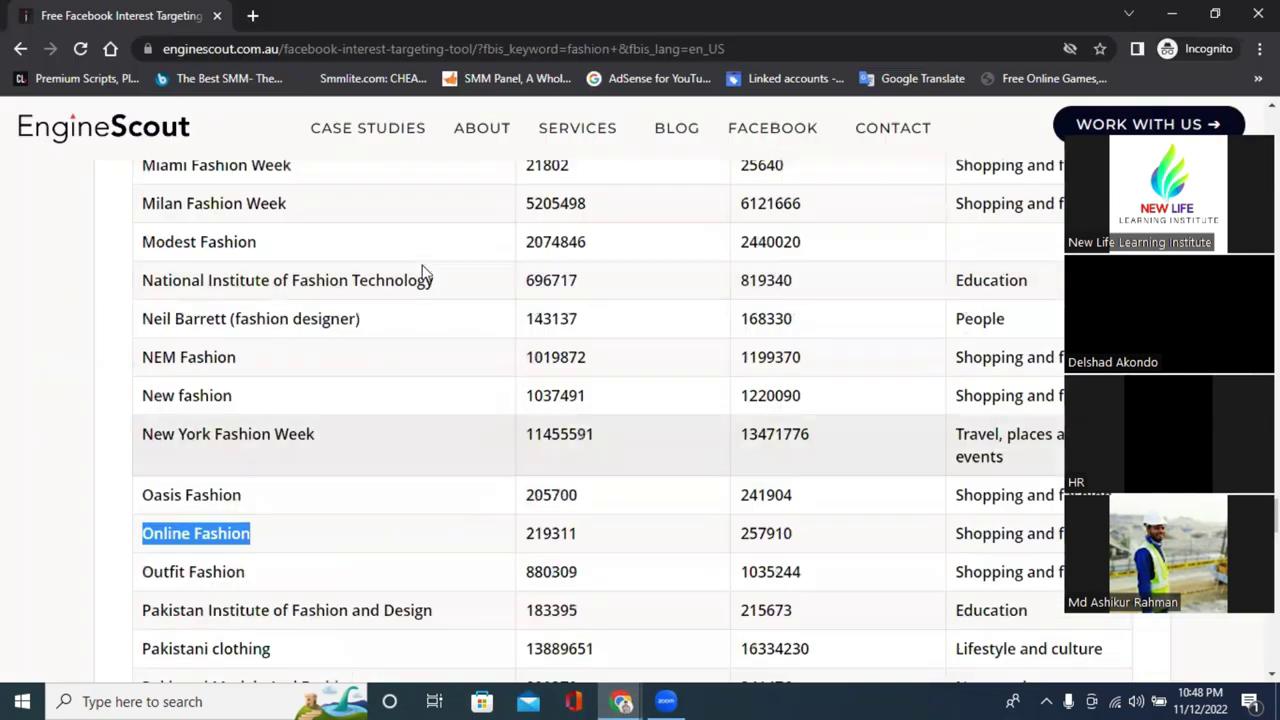
triple_click(211, 402)
right_click(211, 402)
left_click(294, 410)
Switch to Ads Manager and add the "New fashion" interest to the ad set's detailed targeting
left_click(640, 700)
mouse_move(643, 700)
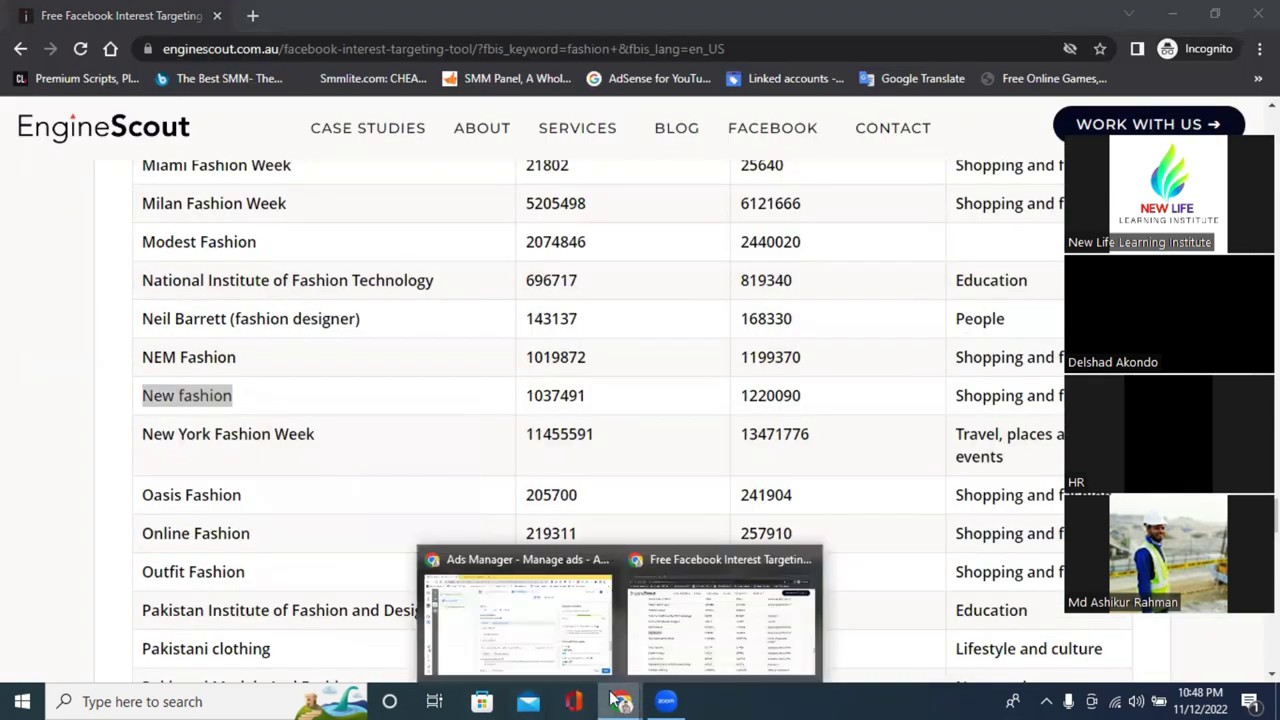
left_click(529, 645)
right_click(443, 500)
left_click(500, 347)
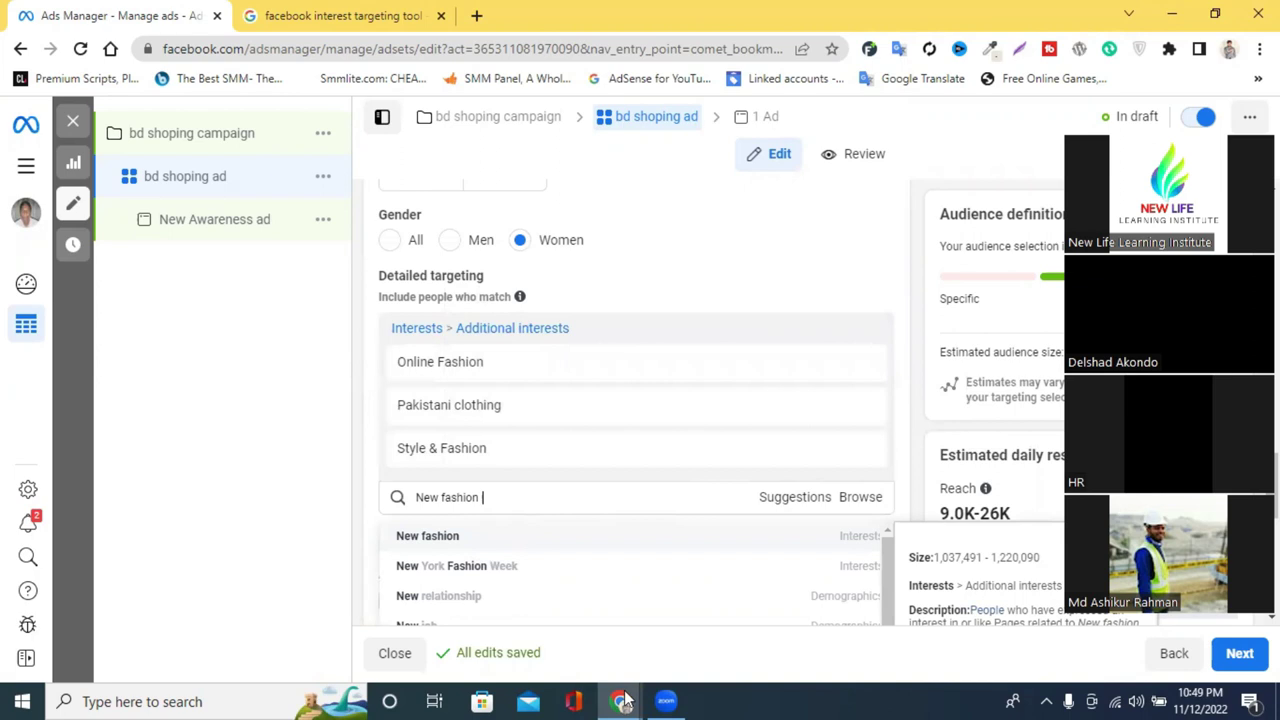
key("Return")
Switch to Engine Scout and look through the fashion keyword results for another interest that suits the ad set
mouse_move(622, 701)
left_click(742, 656)
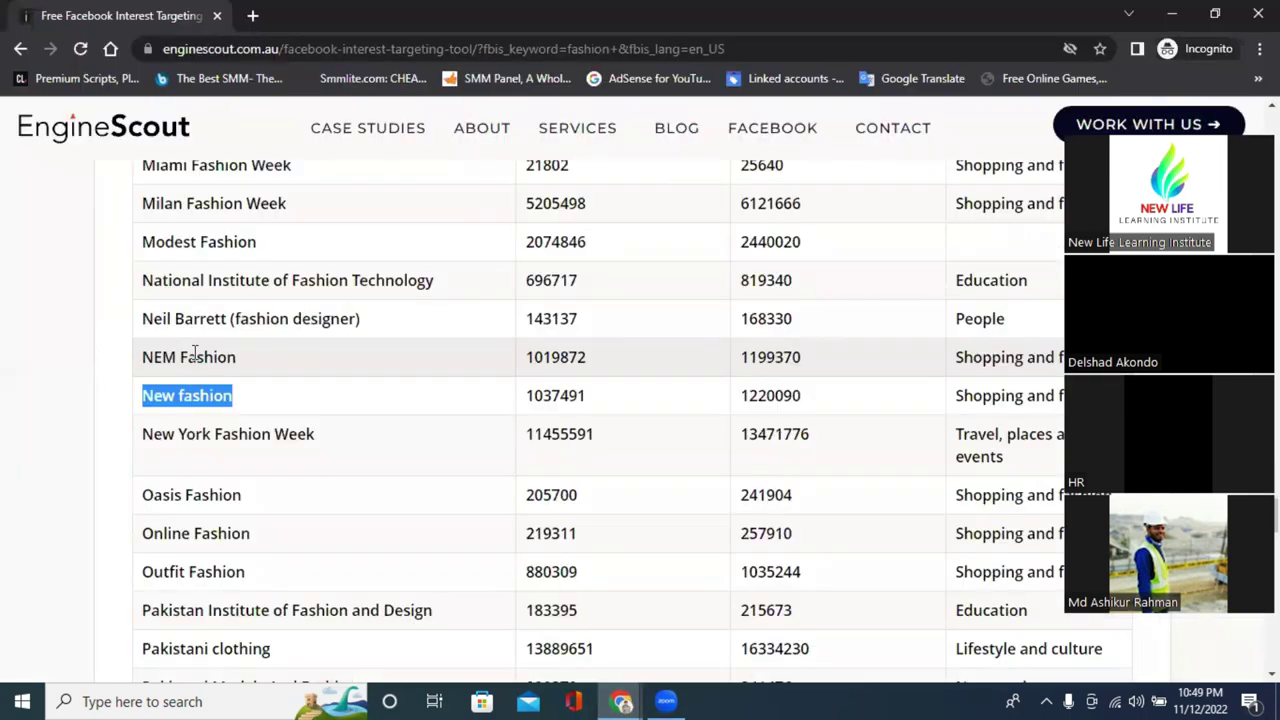
scroll(197, 350, "up", 2)
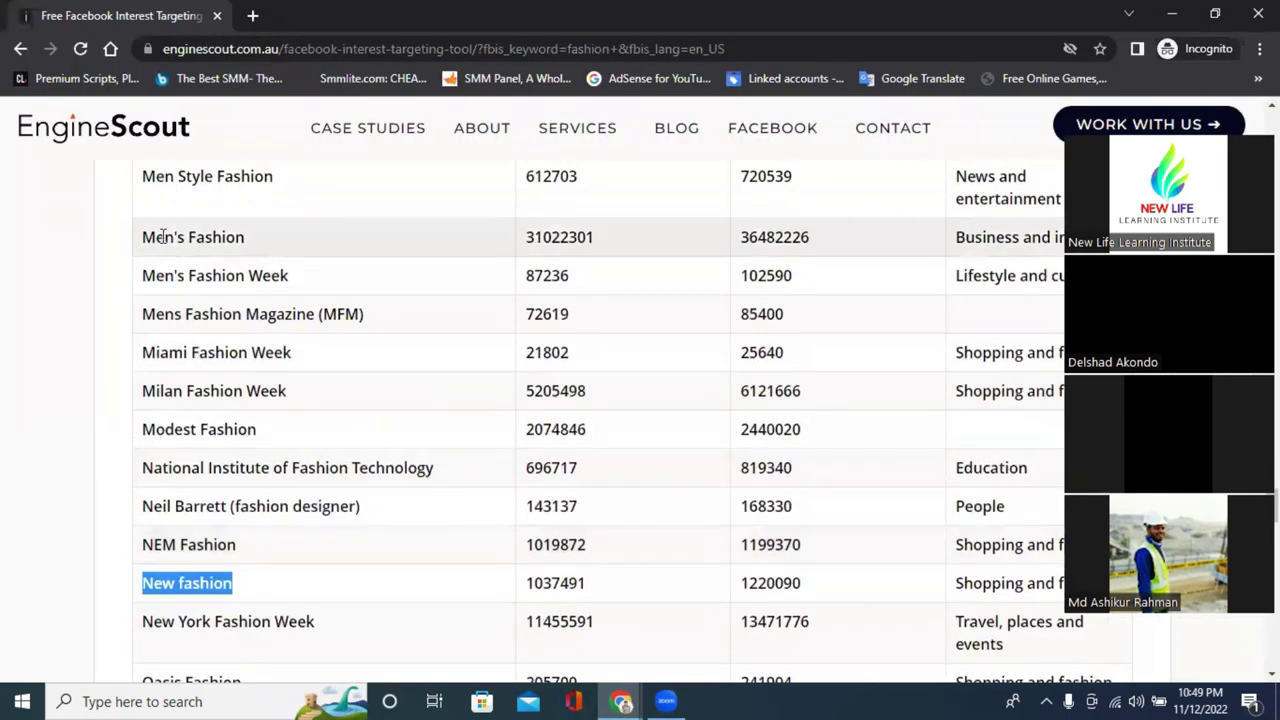
scroll(288, 322, "up", 3)
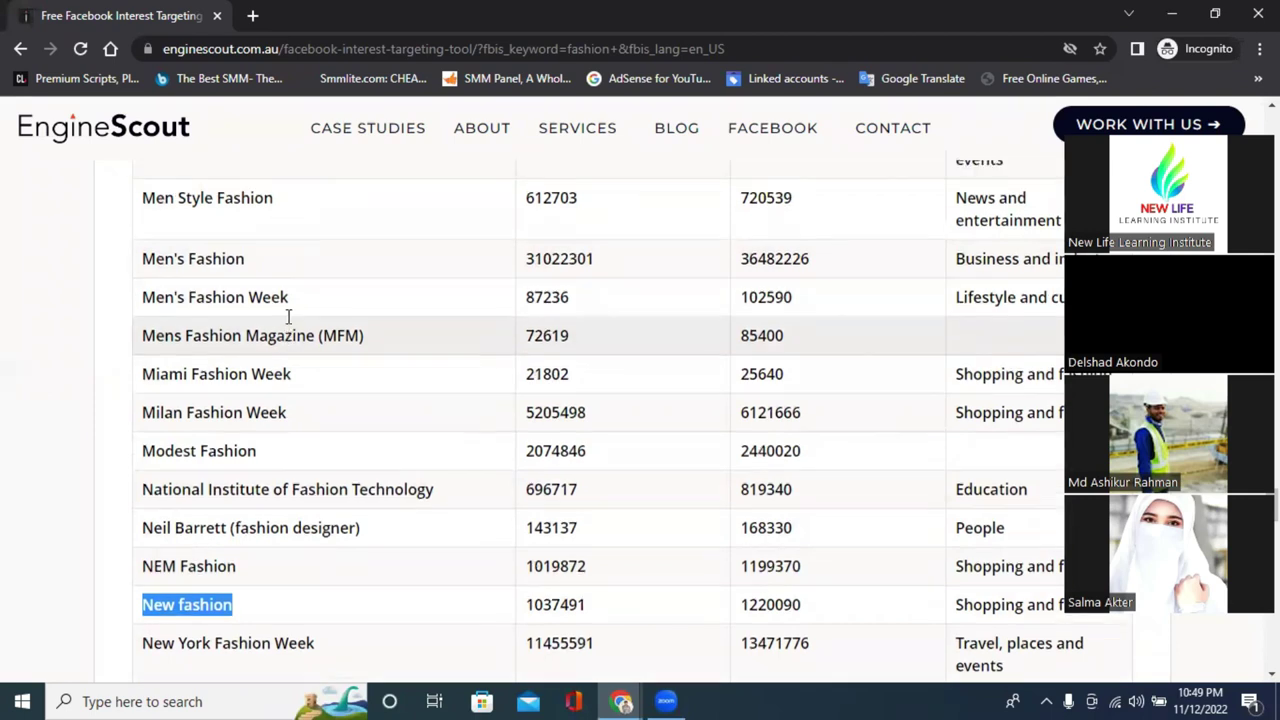
scroll(288, 322, "up", 4)
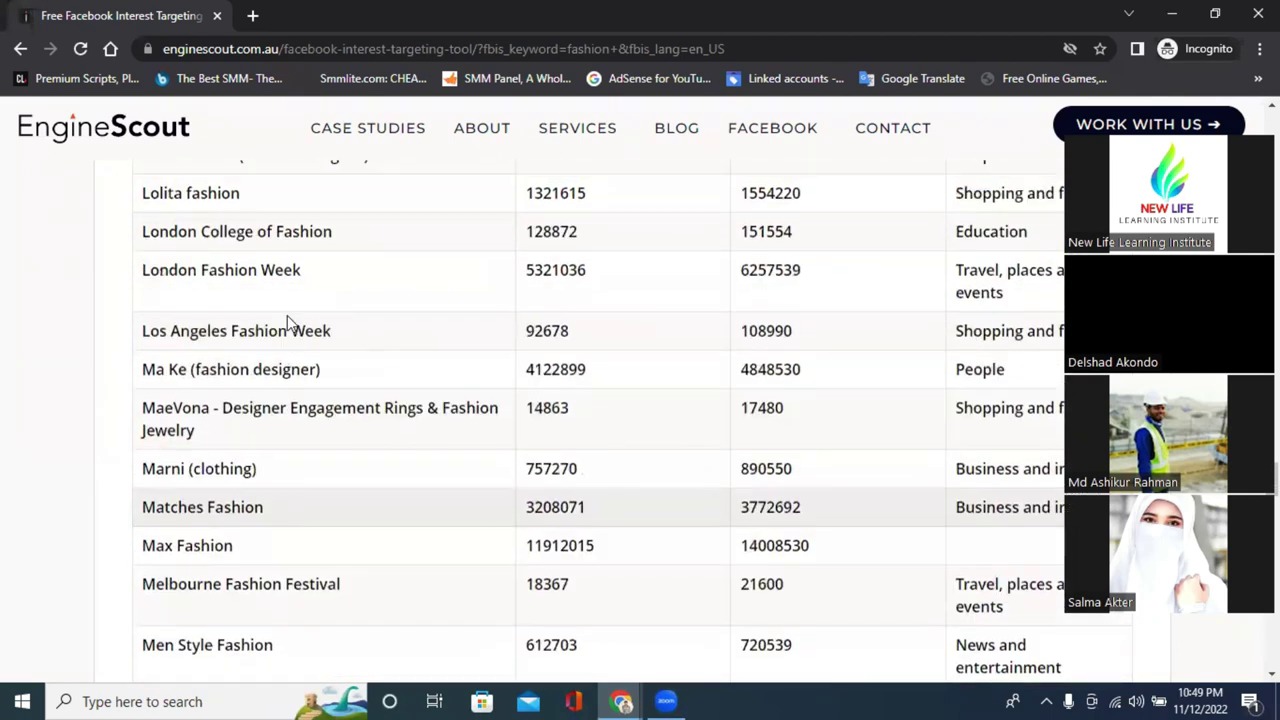
scroll(287, 315, "up", 5)
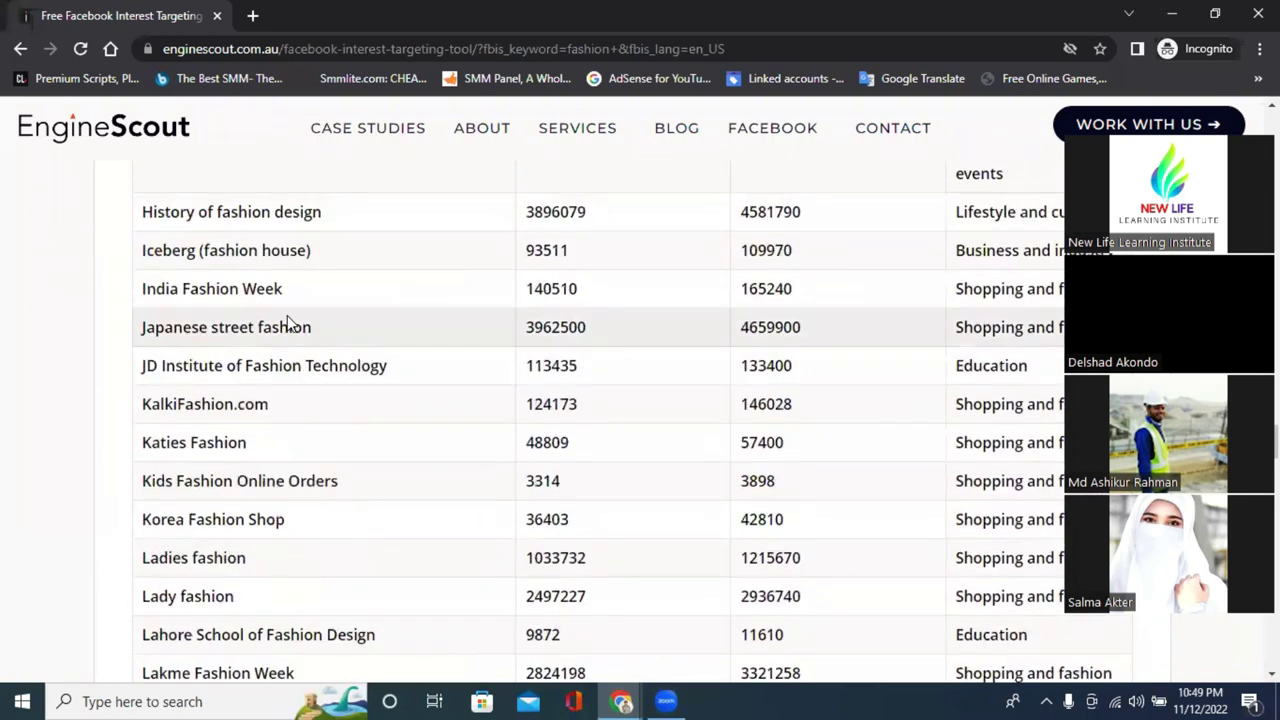
scroll(287, 322, "up", 2)
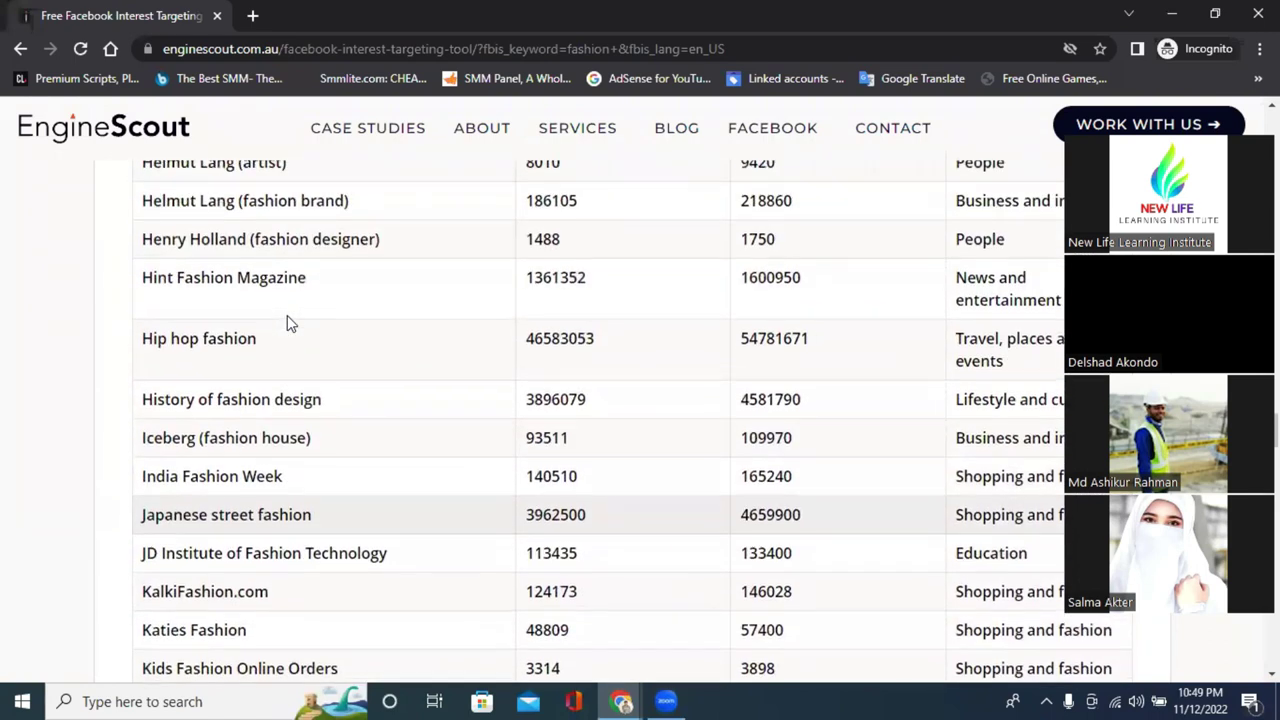
scroll(287, 322, "up", 4)
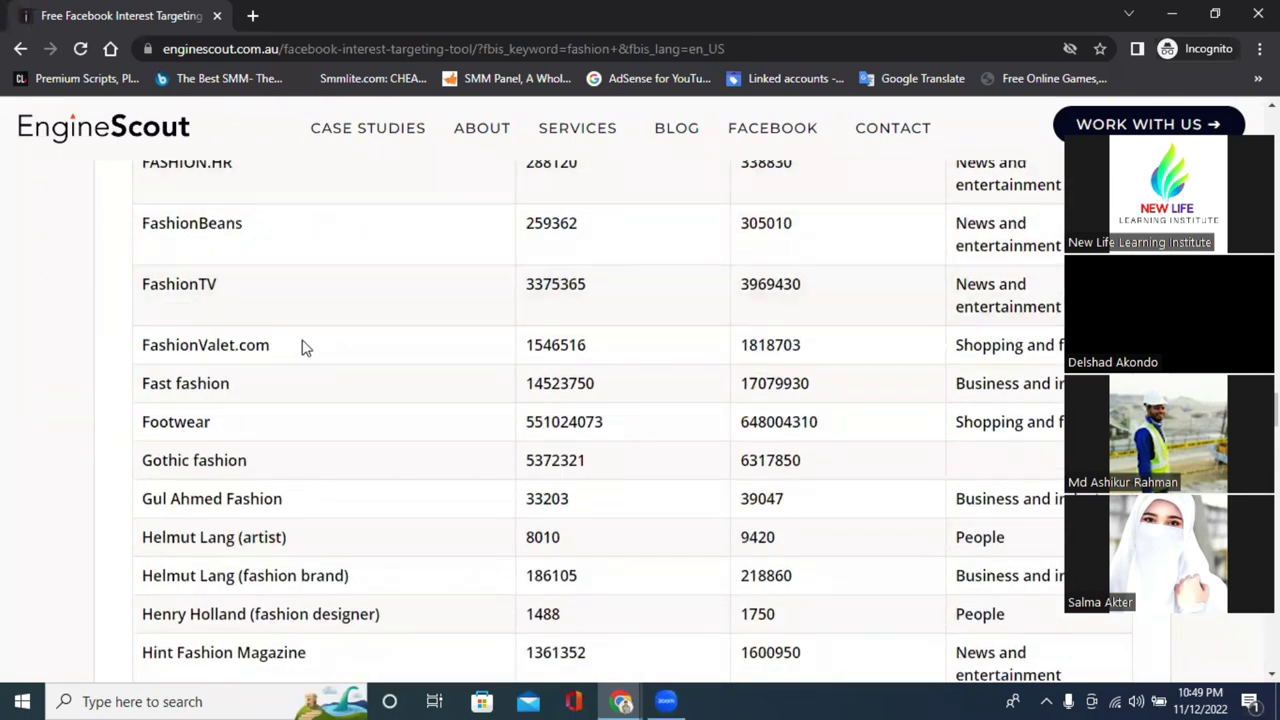
scroll(306, 347, "up", 2)
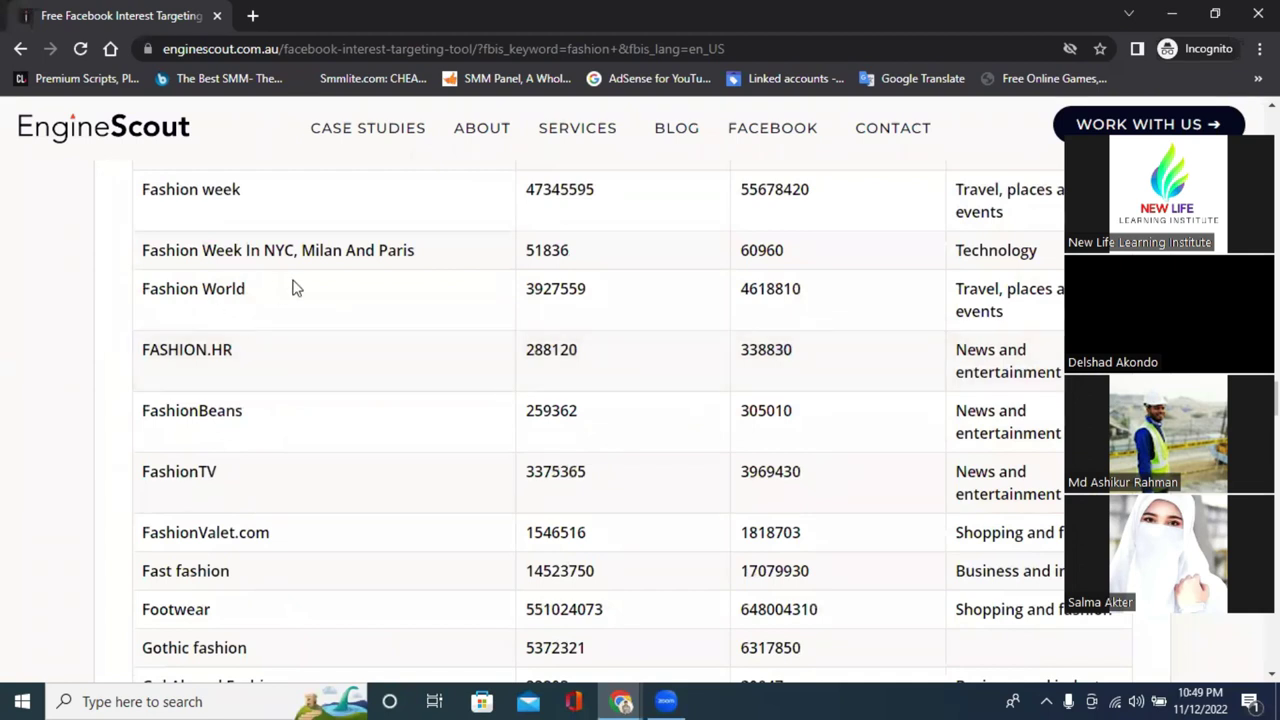
scroll(292, 288, "up", 3)
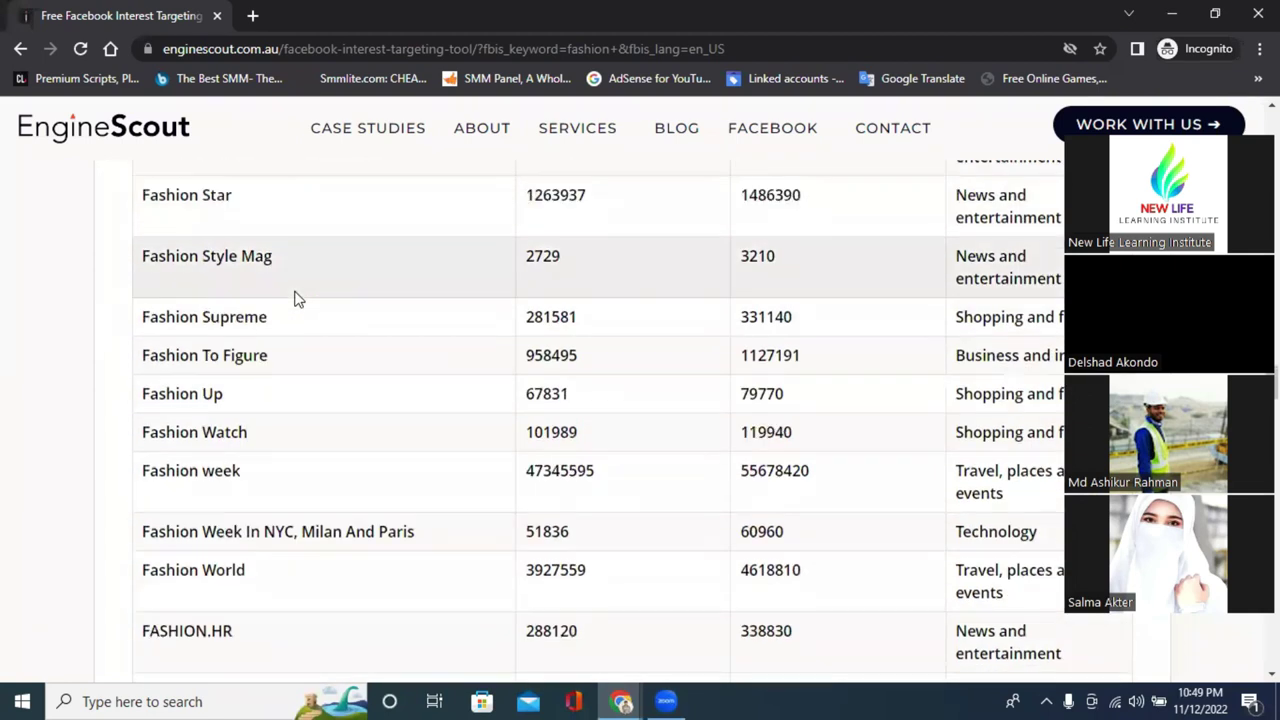
scroll(298, 300, "up", 2)
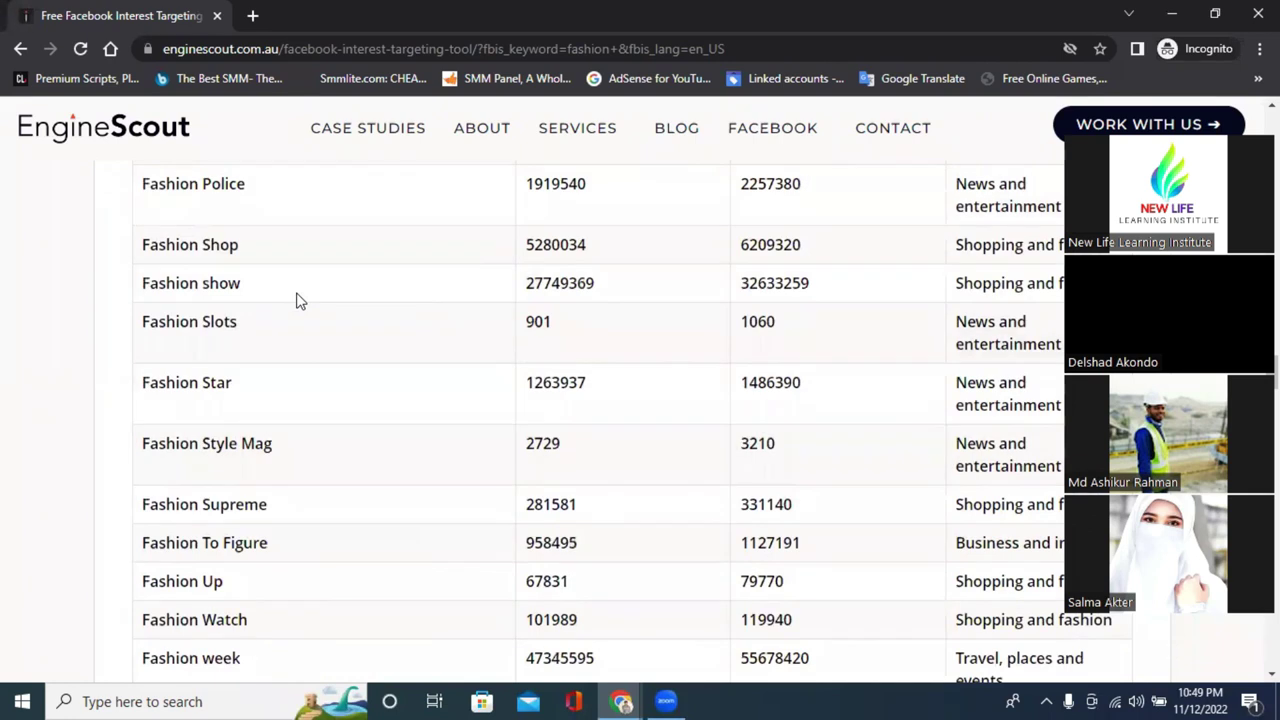
scroll(298, 300, "up", 1)
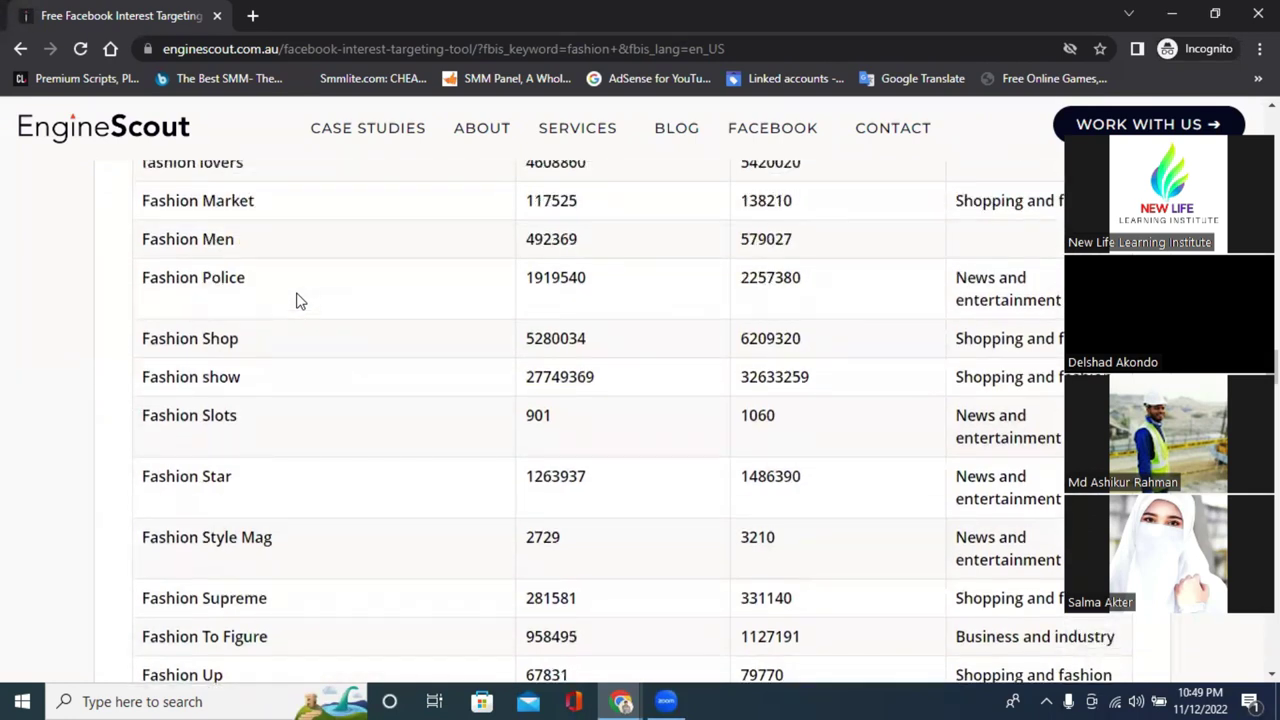
scroll(298, 300, "up", 3)
scroll(298, 300, "up", 2)
scroll(298, 300, "up", 3)
scroll(298, 300, "up", 1)
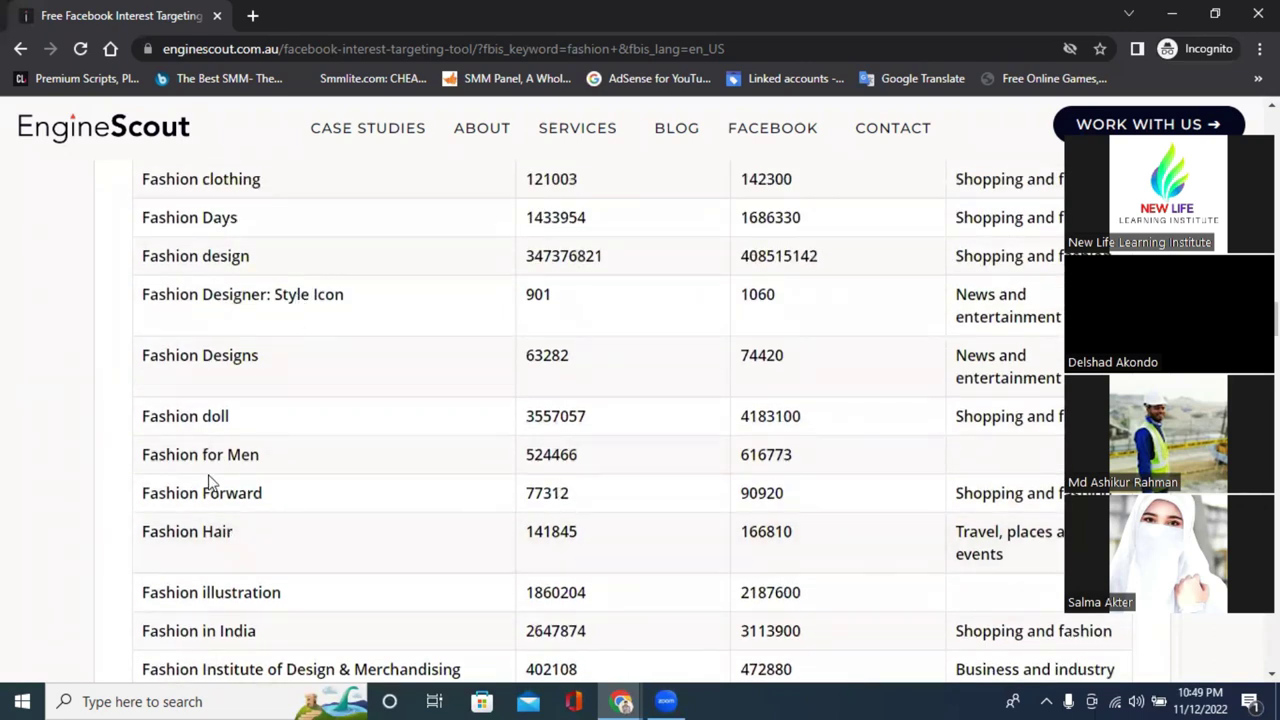
scroll(277, 466, "up", 13)
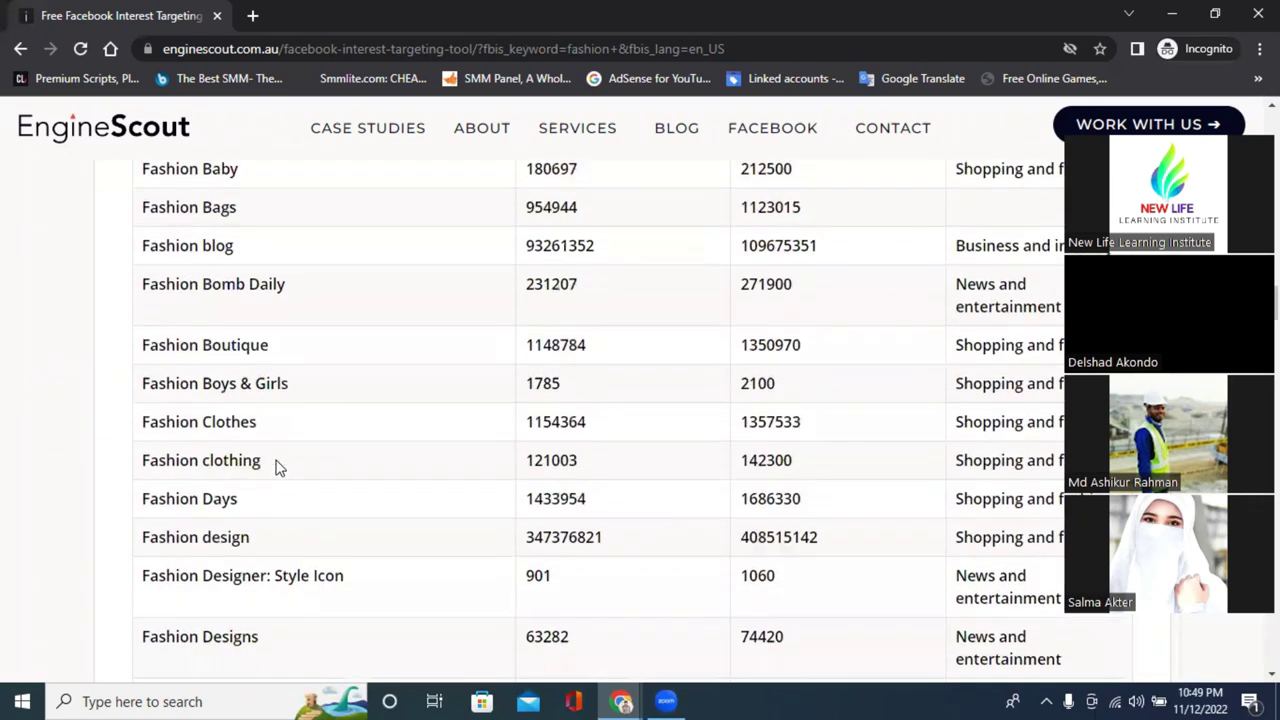
scroll(277, 466, "up", 6)
scroll(277, 457, "up", 5)
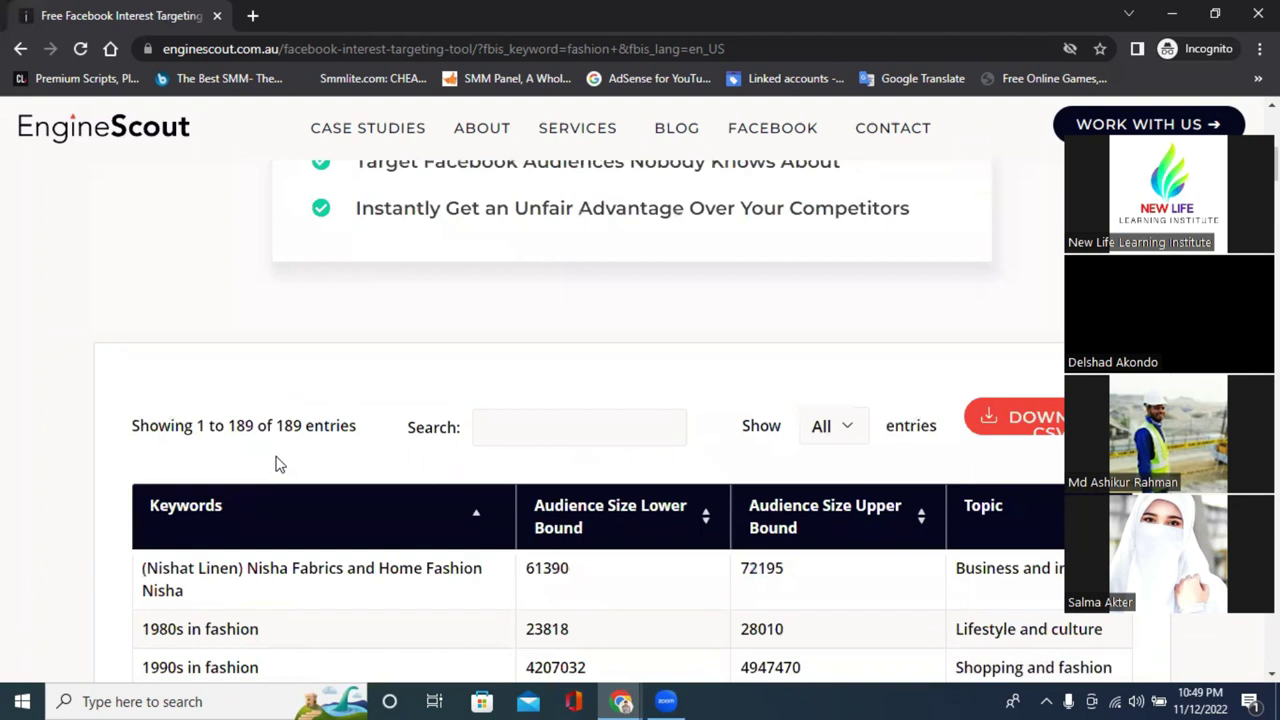
scroll(277, 463, "down", 5)
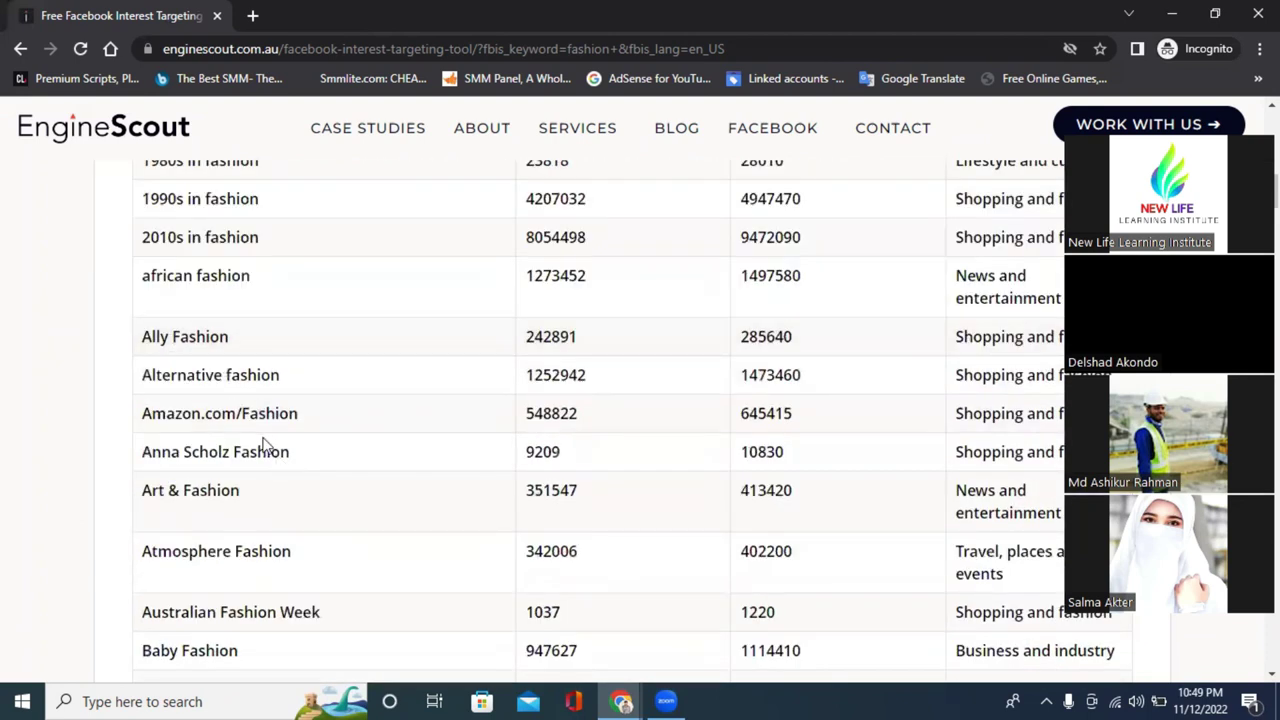
scroll(262, 445, "down", 2)
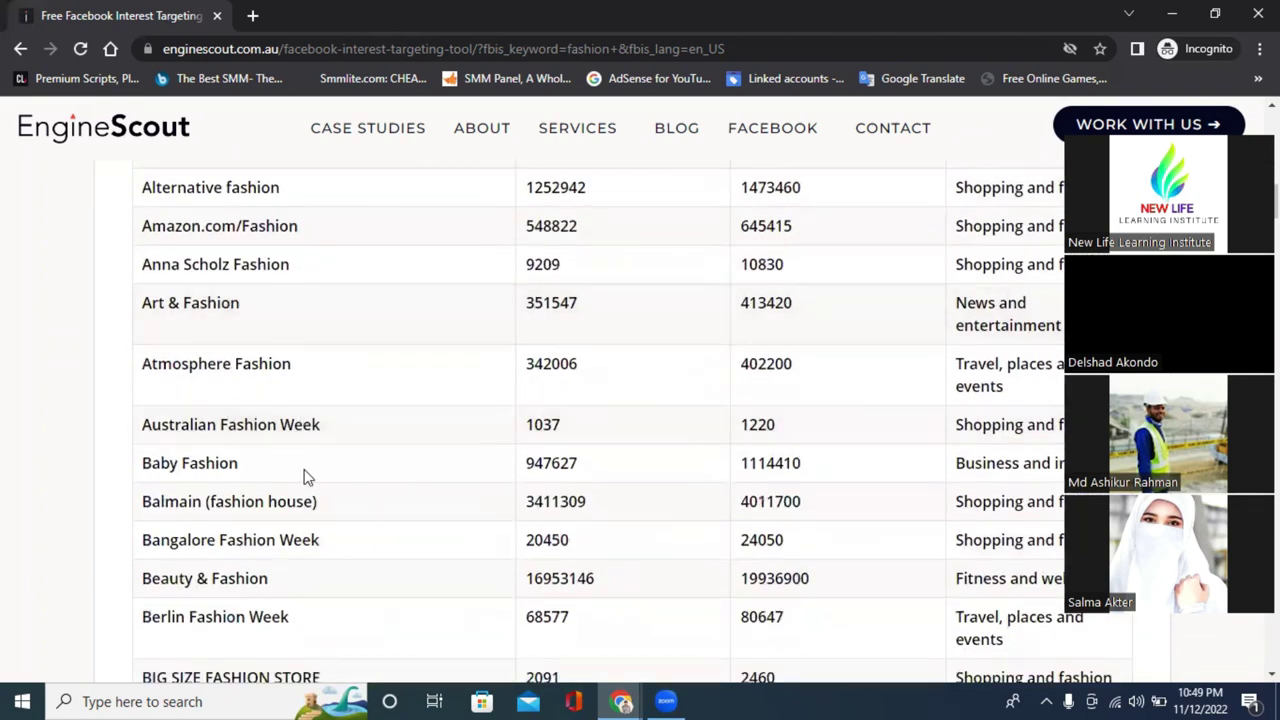
scroll(314, 434, "down", 1)
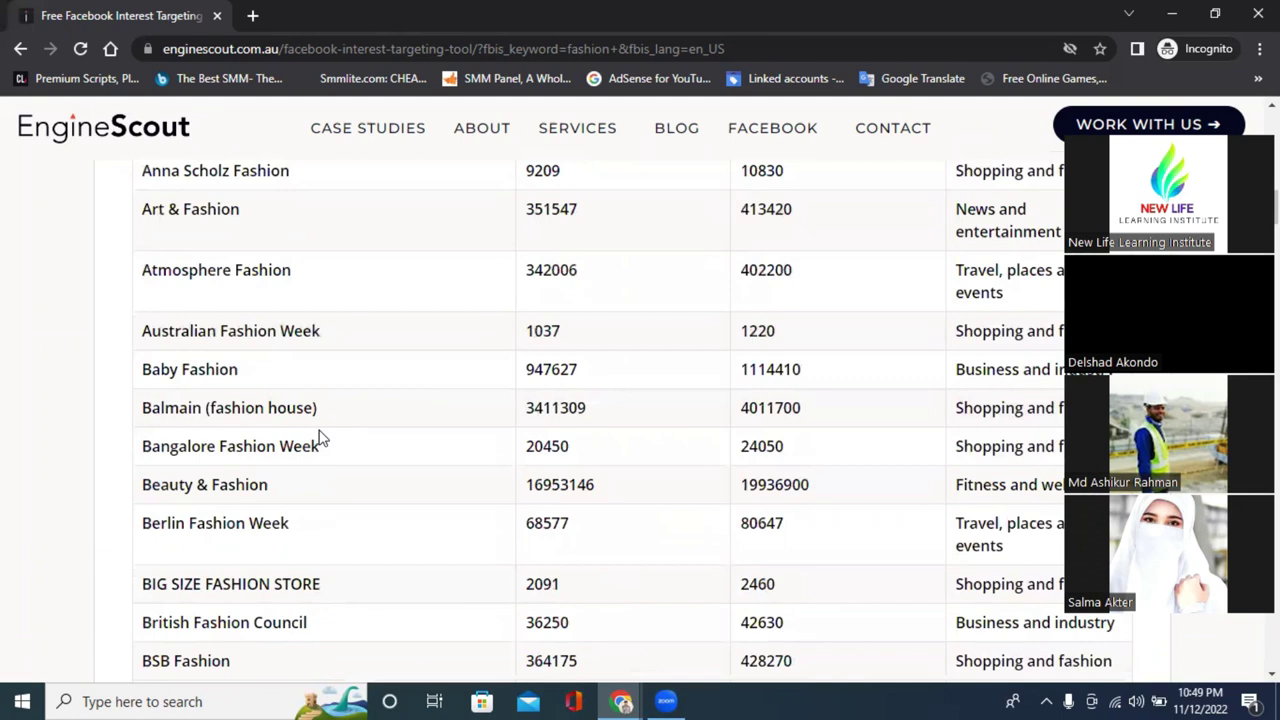
Try to copy the interest name "Beauty & Fashion" into the detailed targeting search in Ads Manager
triple_click(218, 482)
right_click(218, 482)
left_click(300, 490)
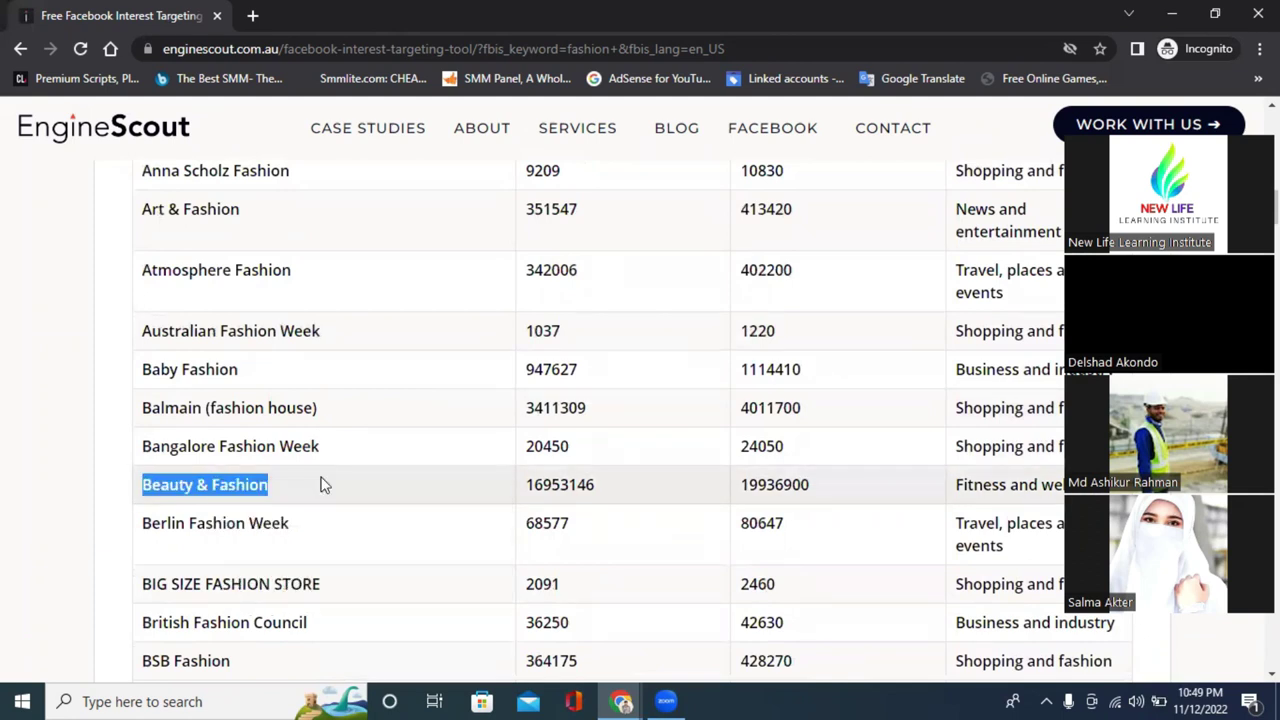
left_click(621, 701)
left_click(507, 621)
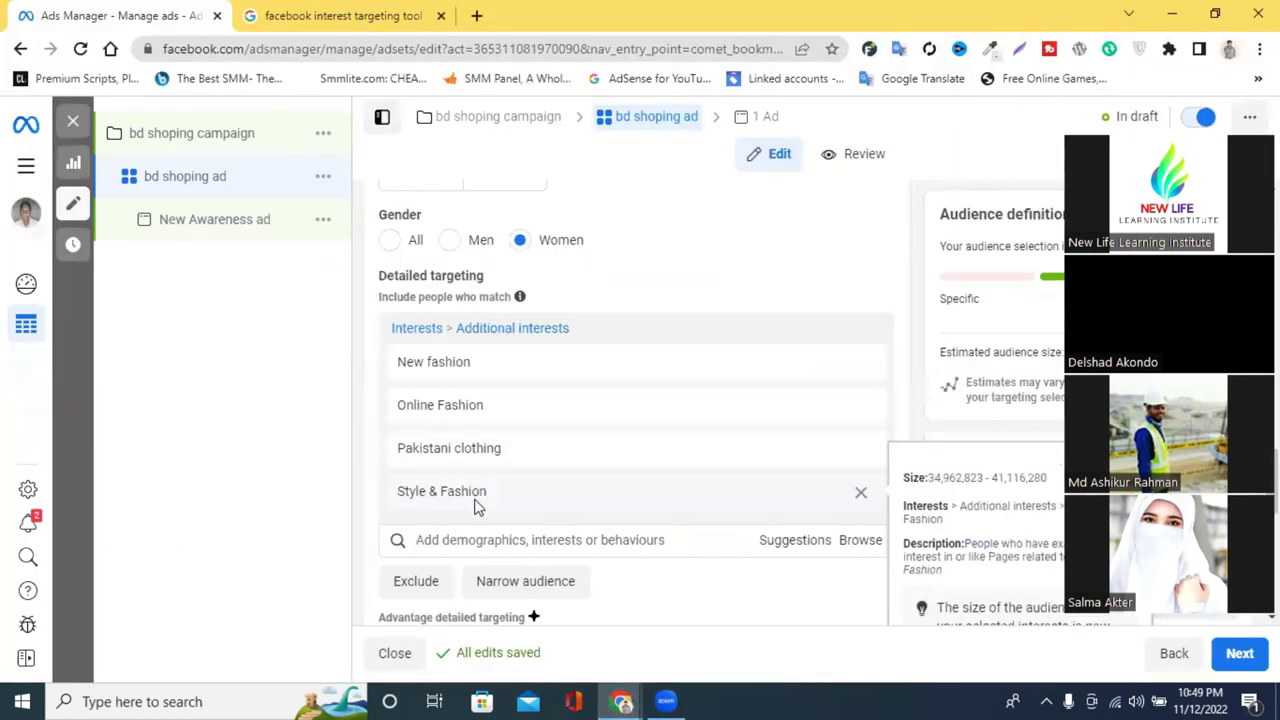
right_click(455, 538)
left_click(500, 391)
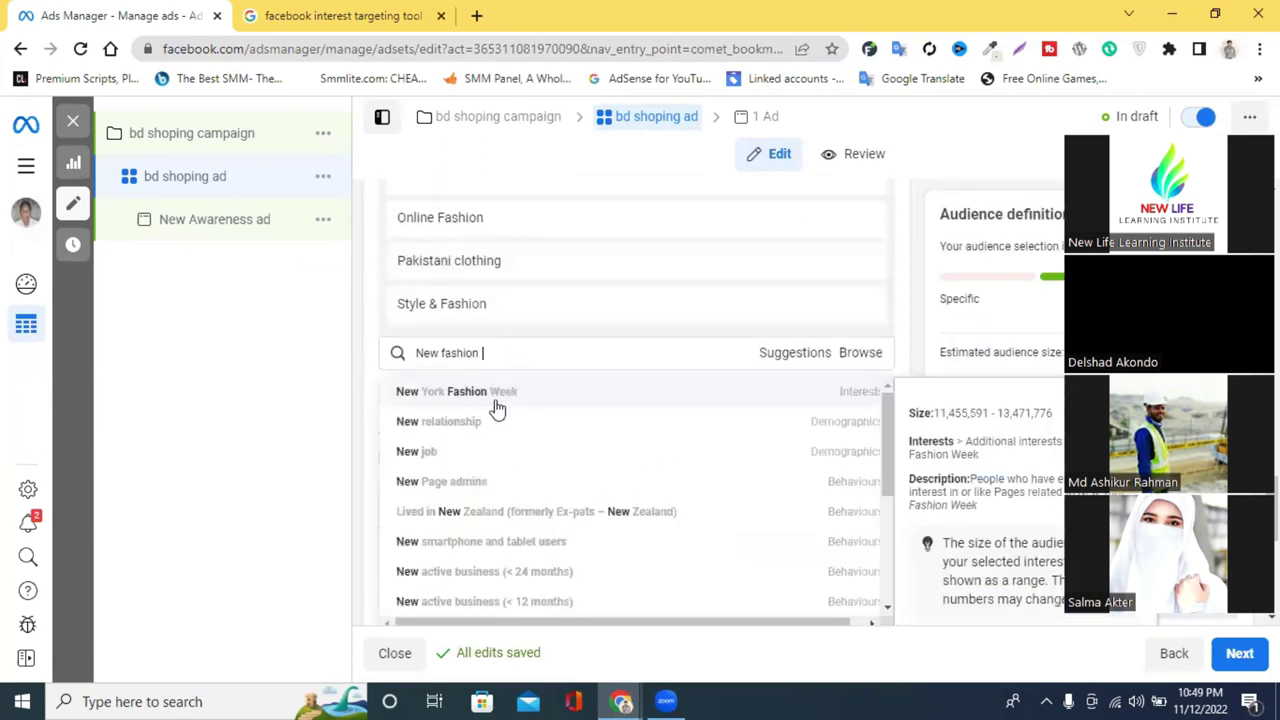
Go back to the Engine Scout results and copy the interest name "Beauty & Fashion" again
left_click(600, 683)
mouse_move(600, 683)
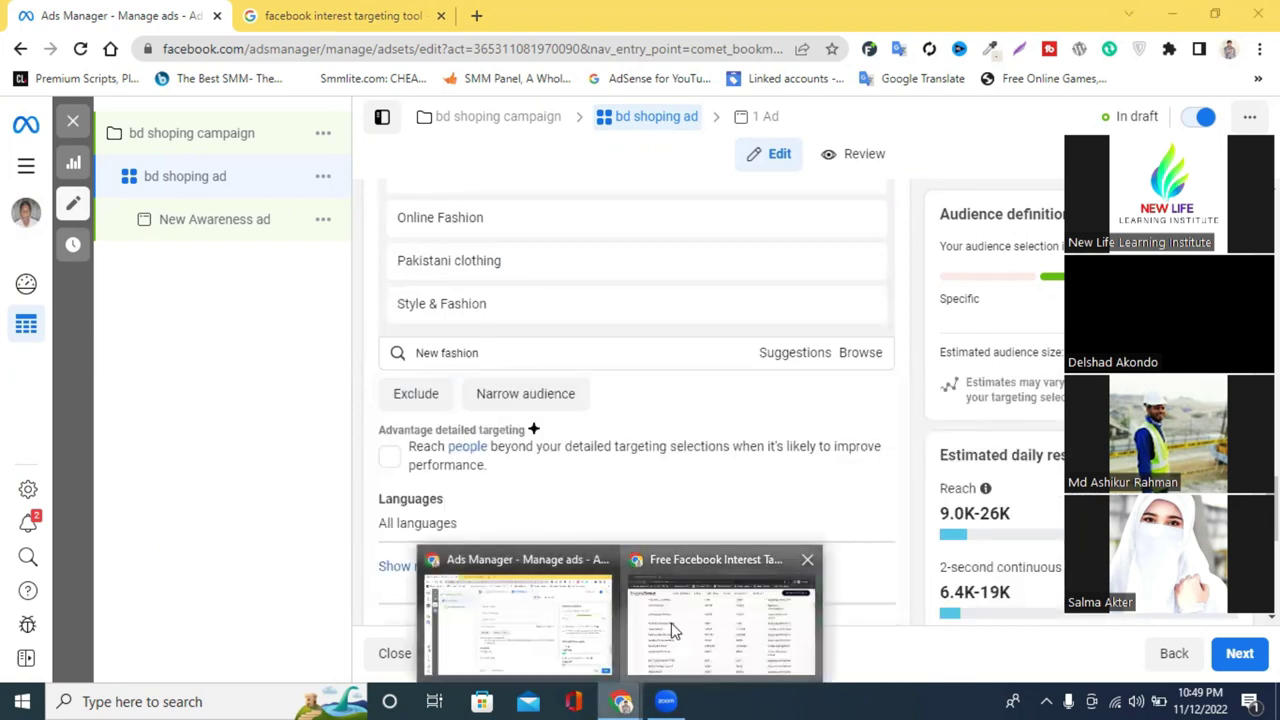
left_click(672, 630)
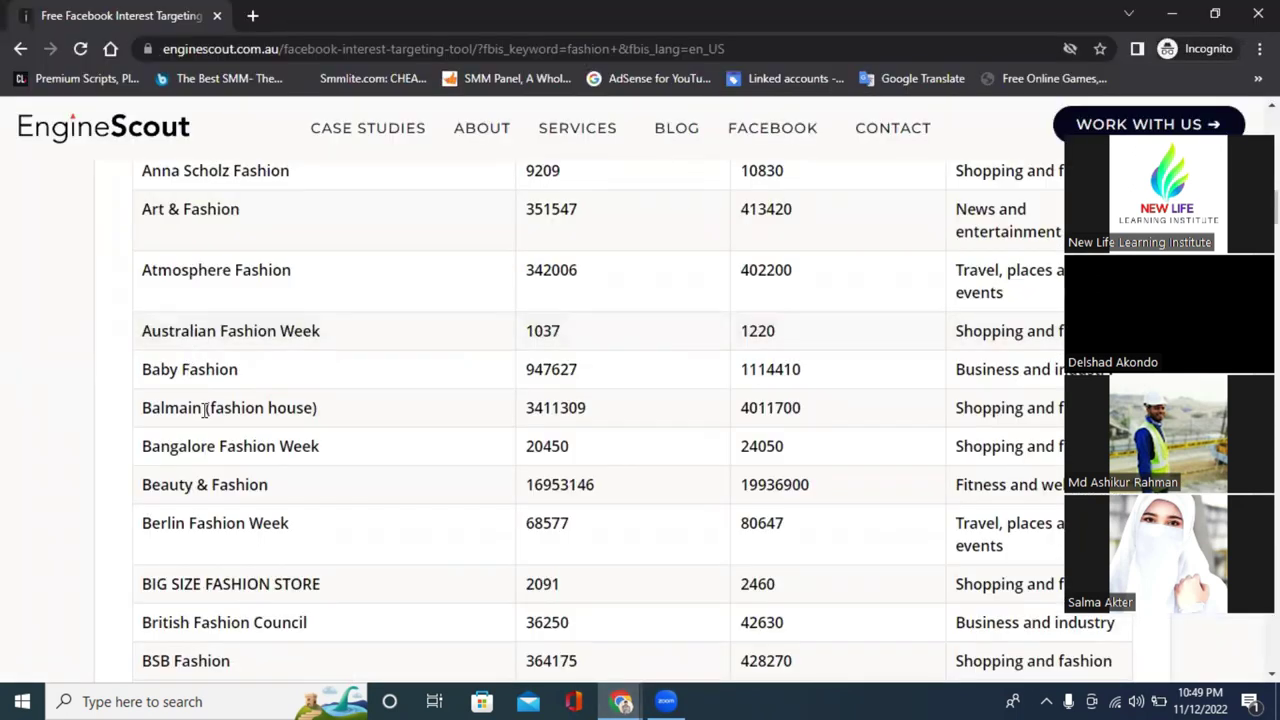
scroll(225, 478, "down", 2)
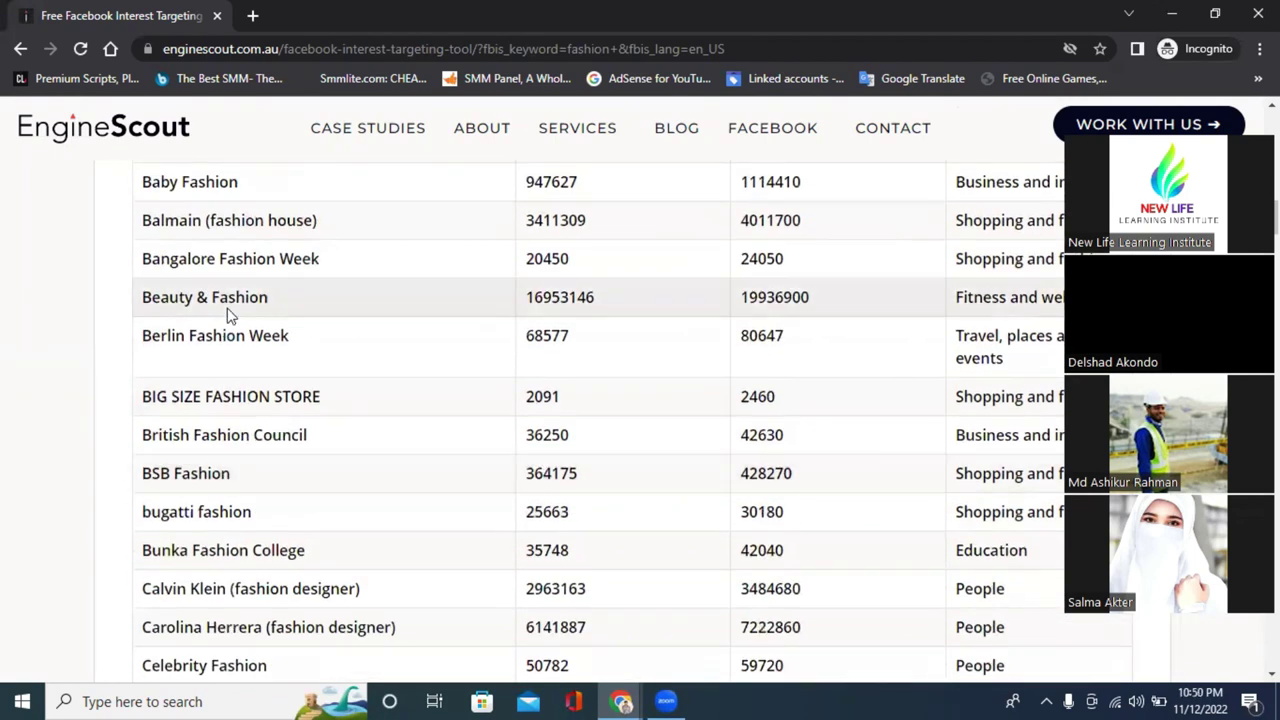
triple_click(230, 298)
right_click(227, 300)
left_click(279, 318)
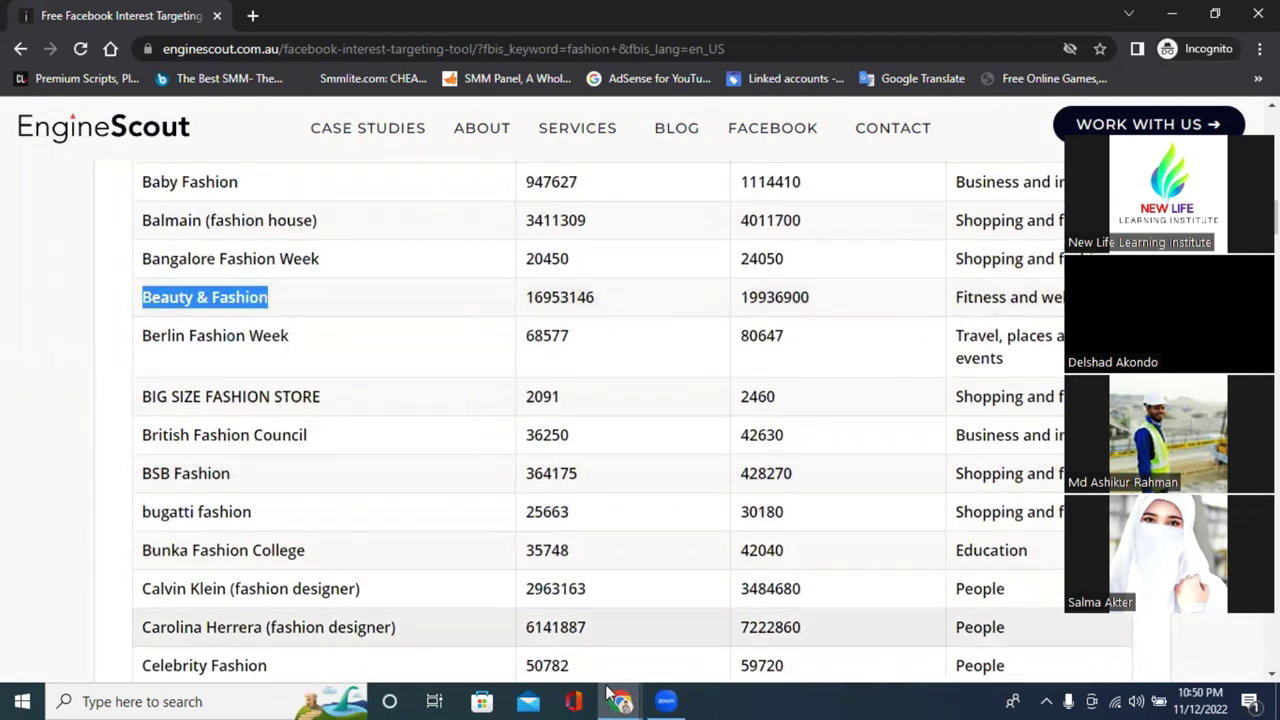
Switch to Ads Manager, replace the detailed targeting search text with "Beauty & Fashion" and add that interest
left_click(621, 701)
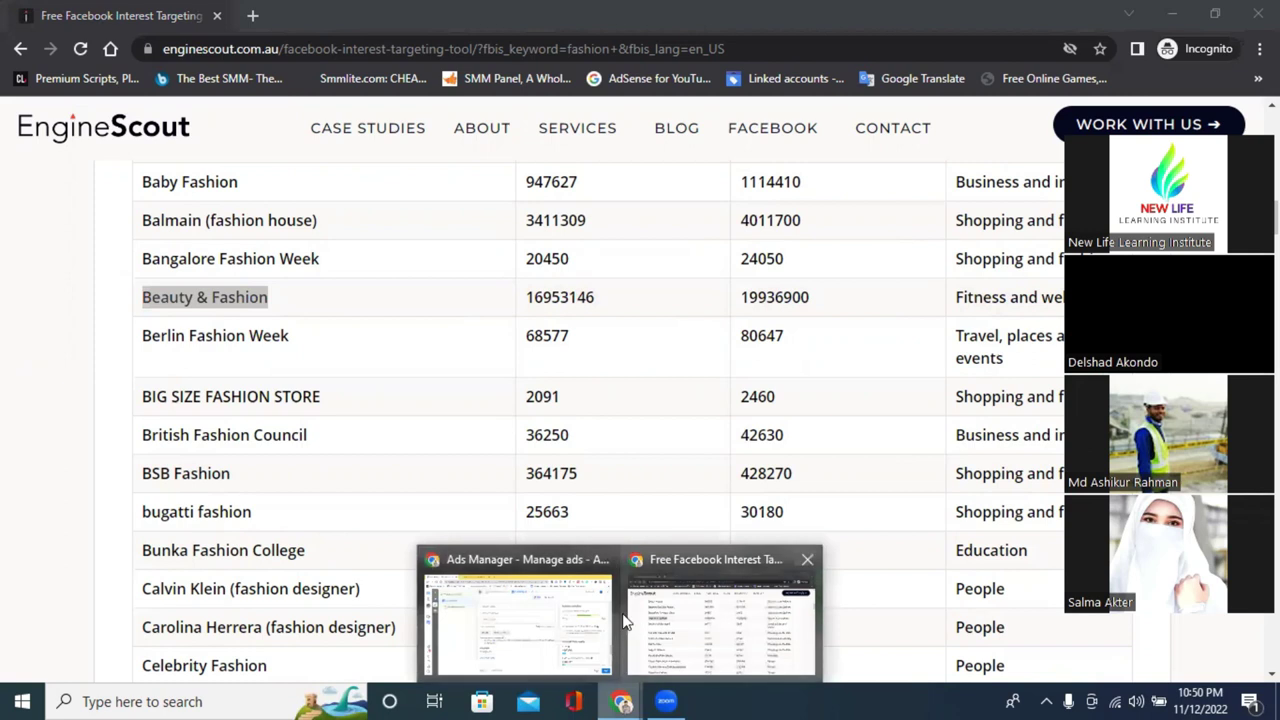
left_click(517, 615)
triple_click(463, 354)
right_click(463, 355)
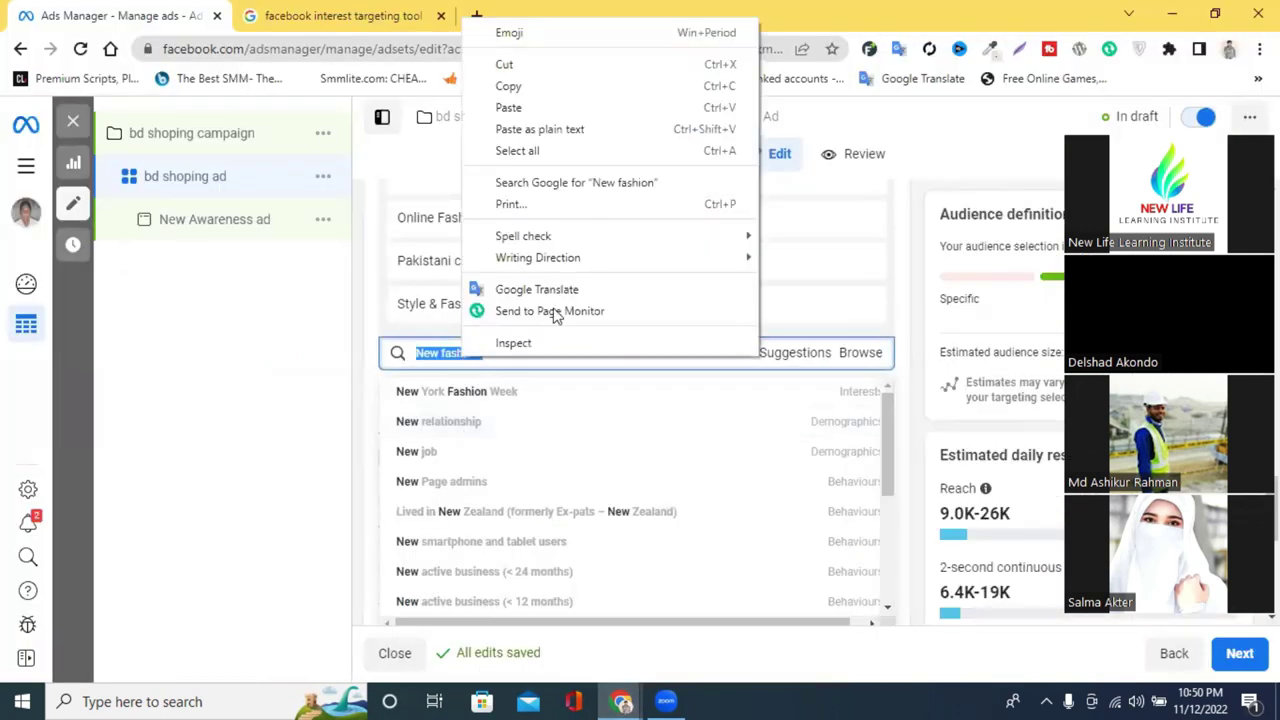
left_click(571, 104)
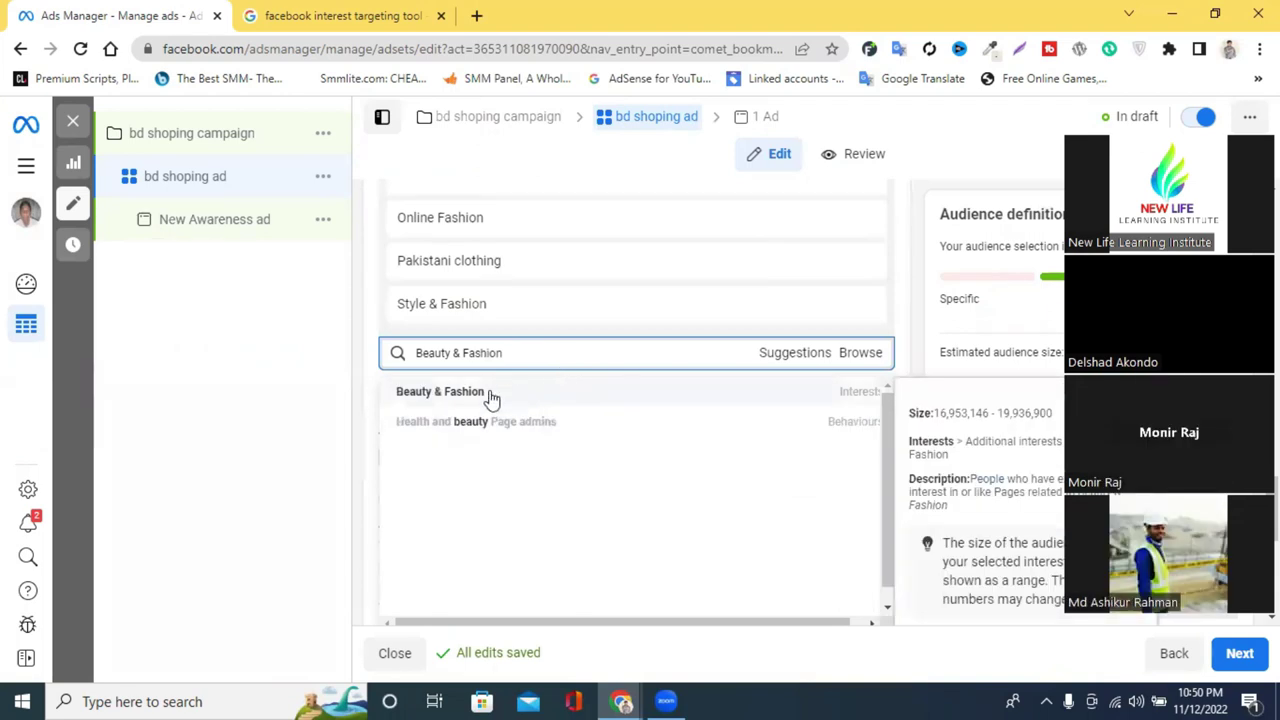
left_click(491, 397)
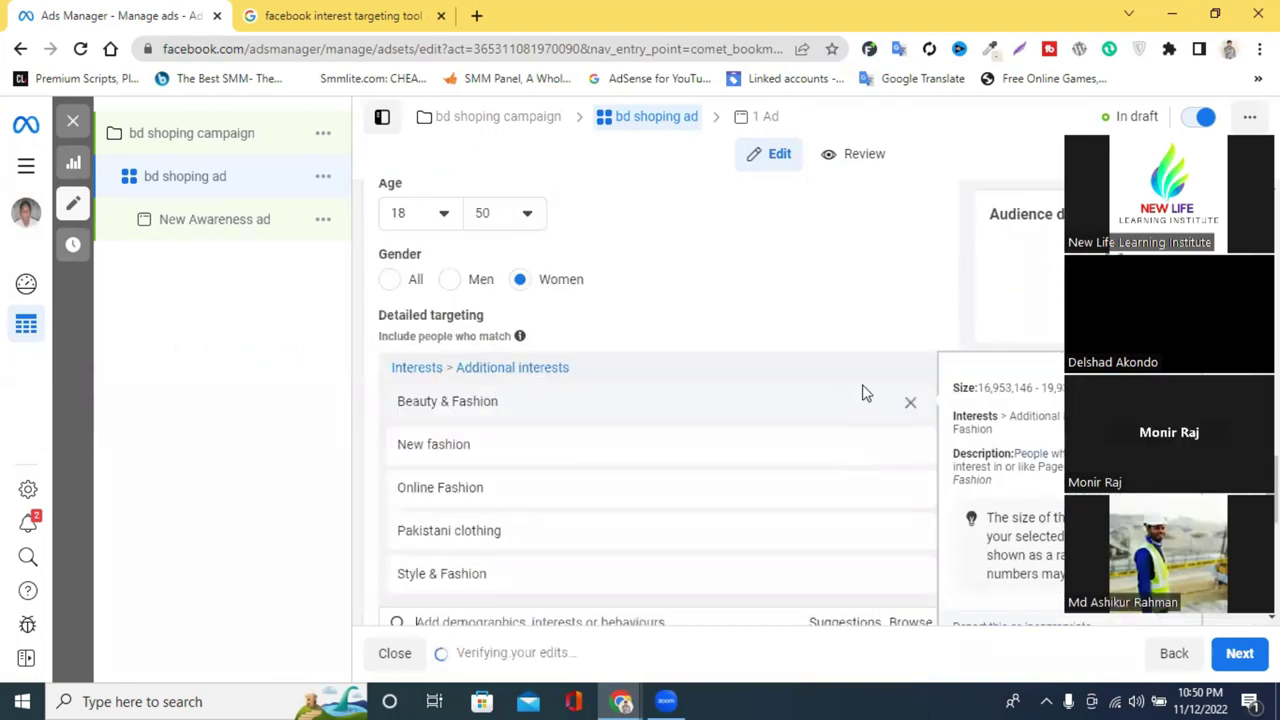
scroll(770, 280, "down", 2)
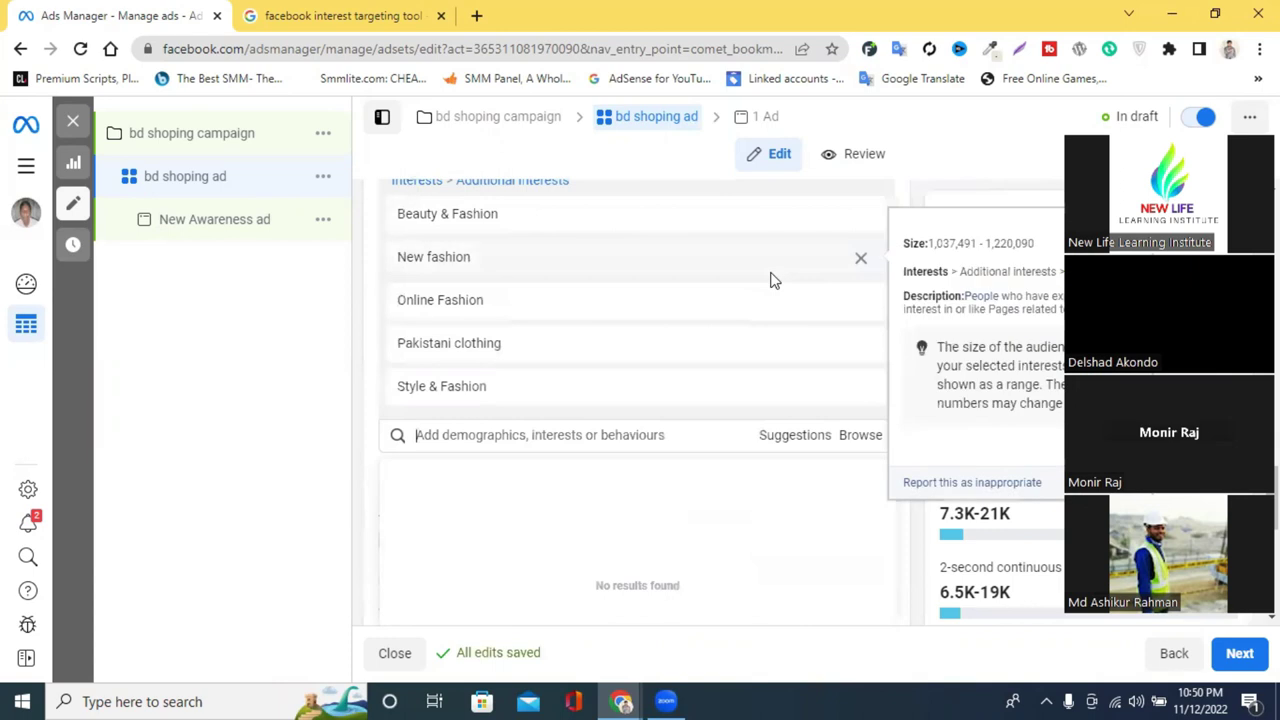
scroll(770, 280, "up", 4)
scroll(770, 280, "down", 3)
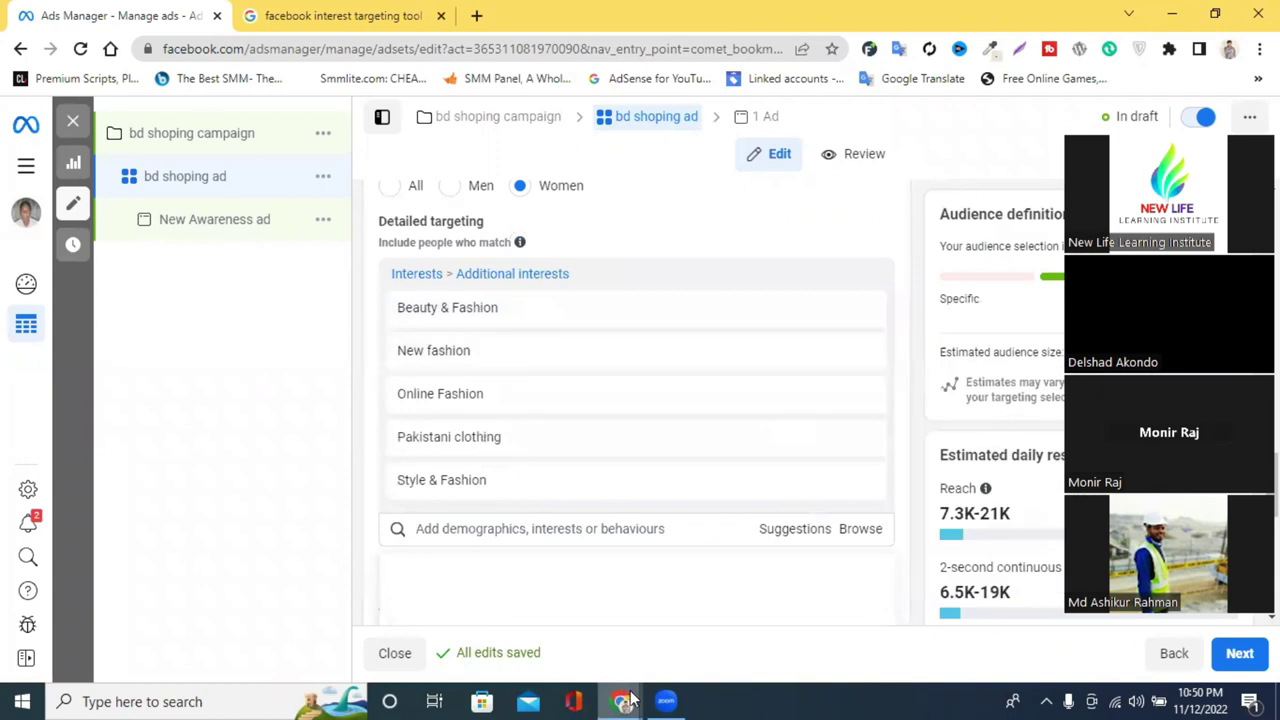
Switch to Engine Scout and look through the fashion keyword results for interests that suit the ad set
mouse_move(621, 701)
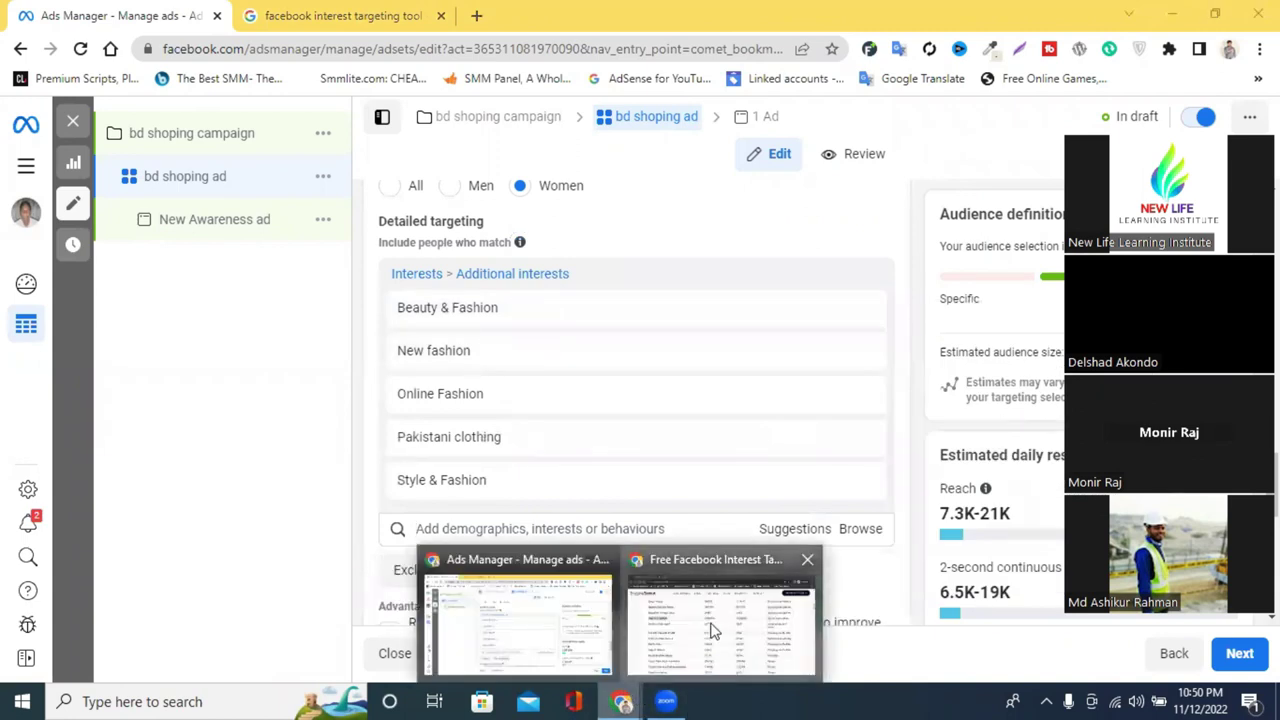
key("alt+Tab")
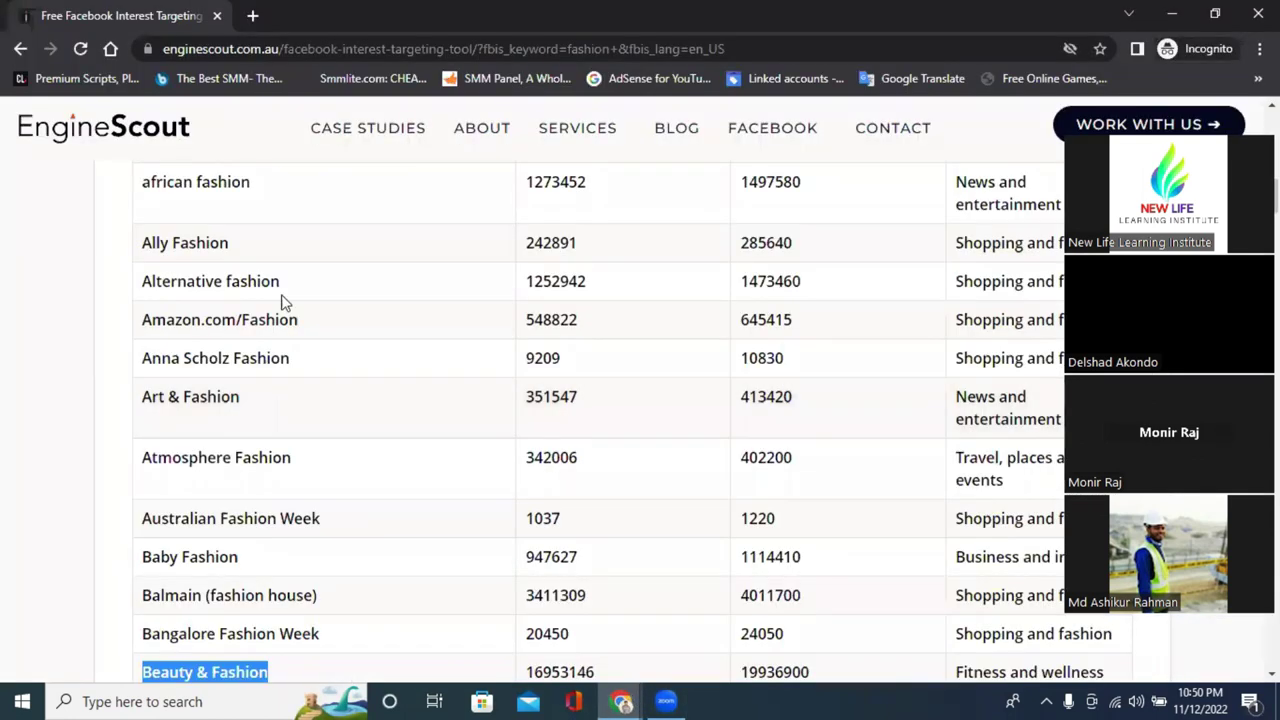
scroll(265, 313, "up", 2)
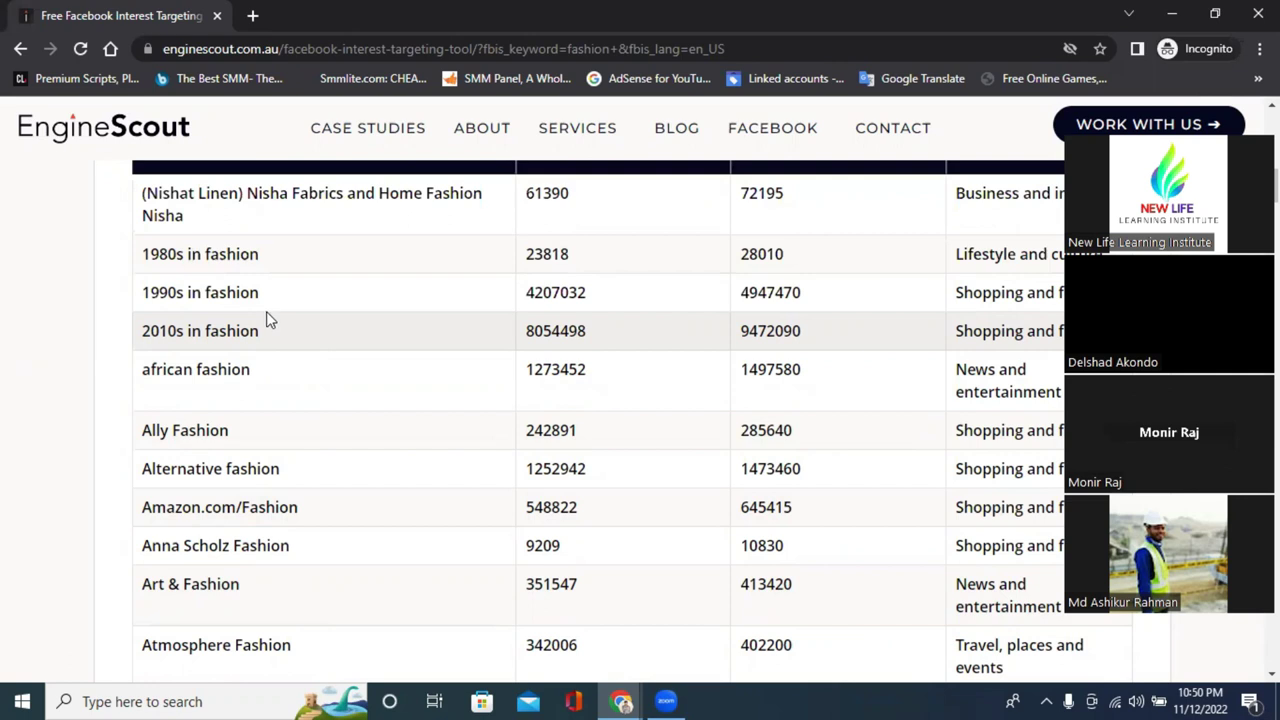
scroll(260, 340, "down", 1)
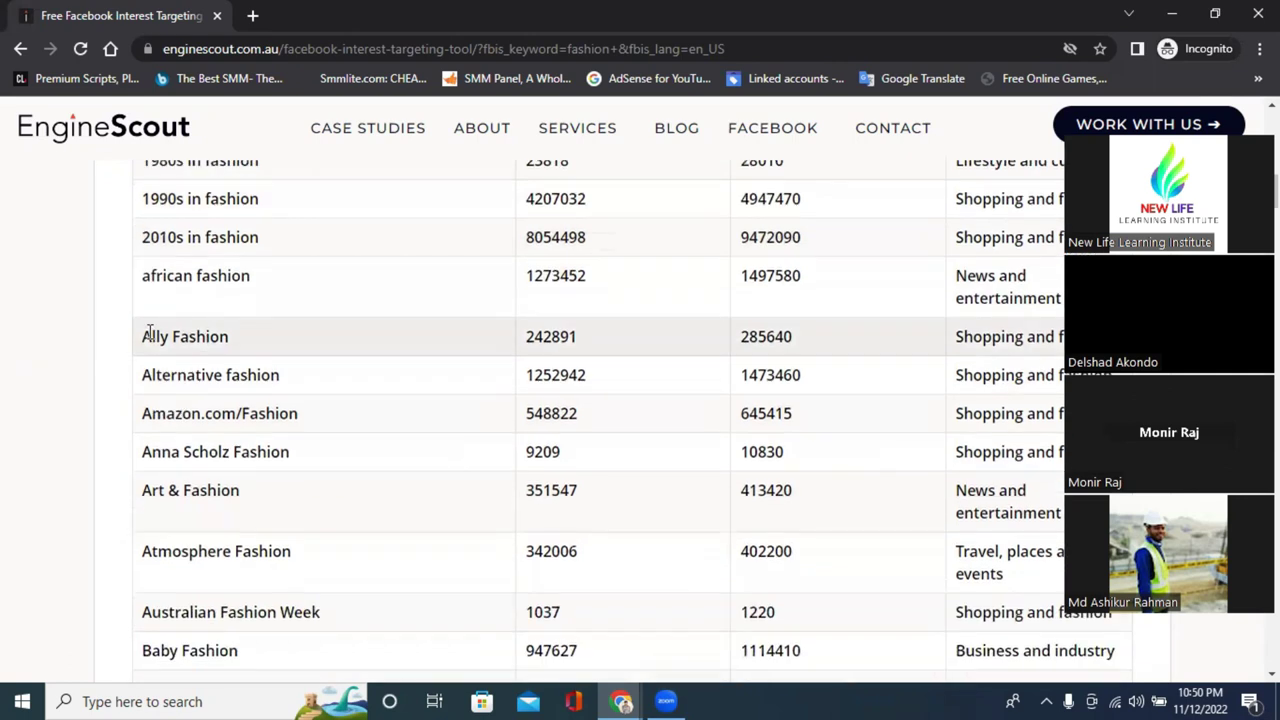
left_click_drag(145, 336, 257, 335)
scroll(354, 349, "down", 3)
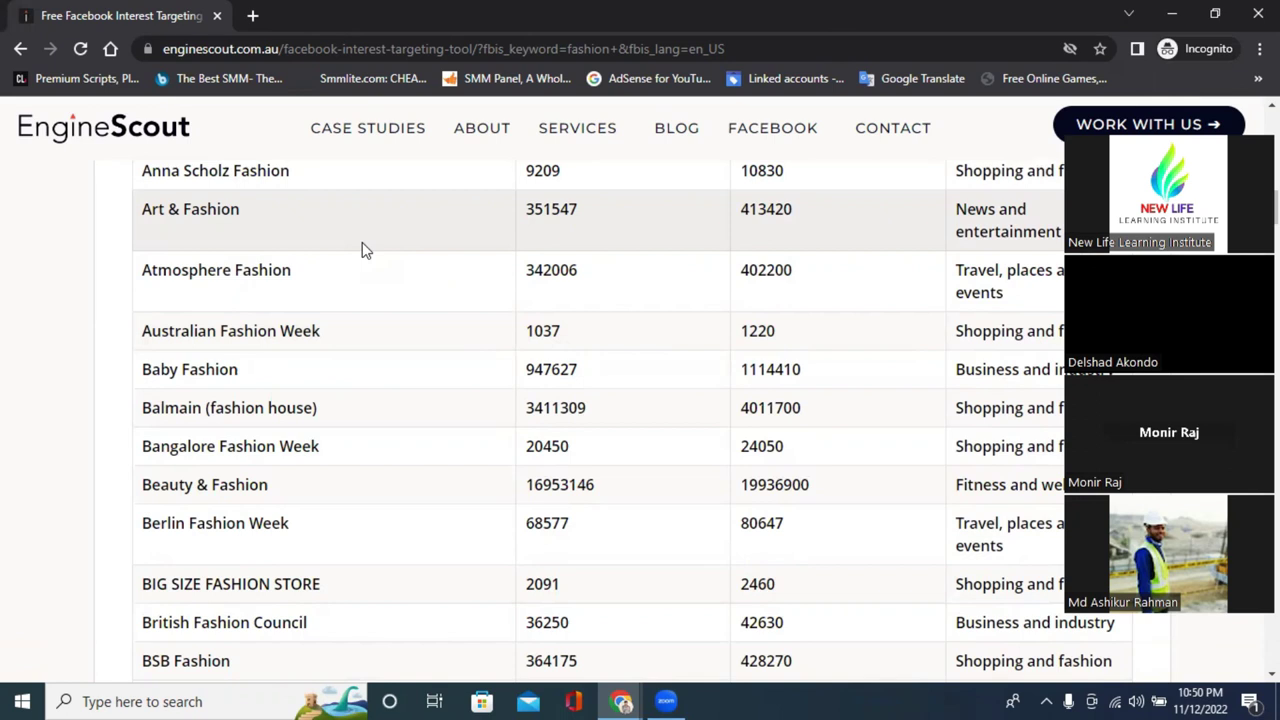
scroll(306, 358, "down", 4)
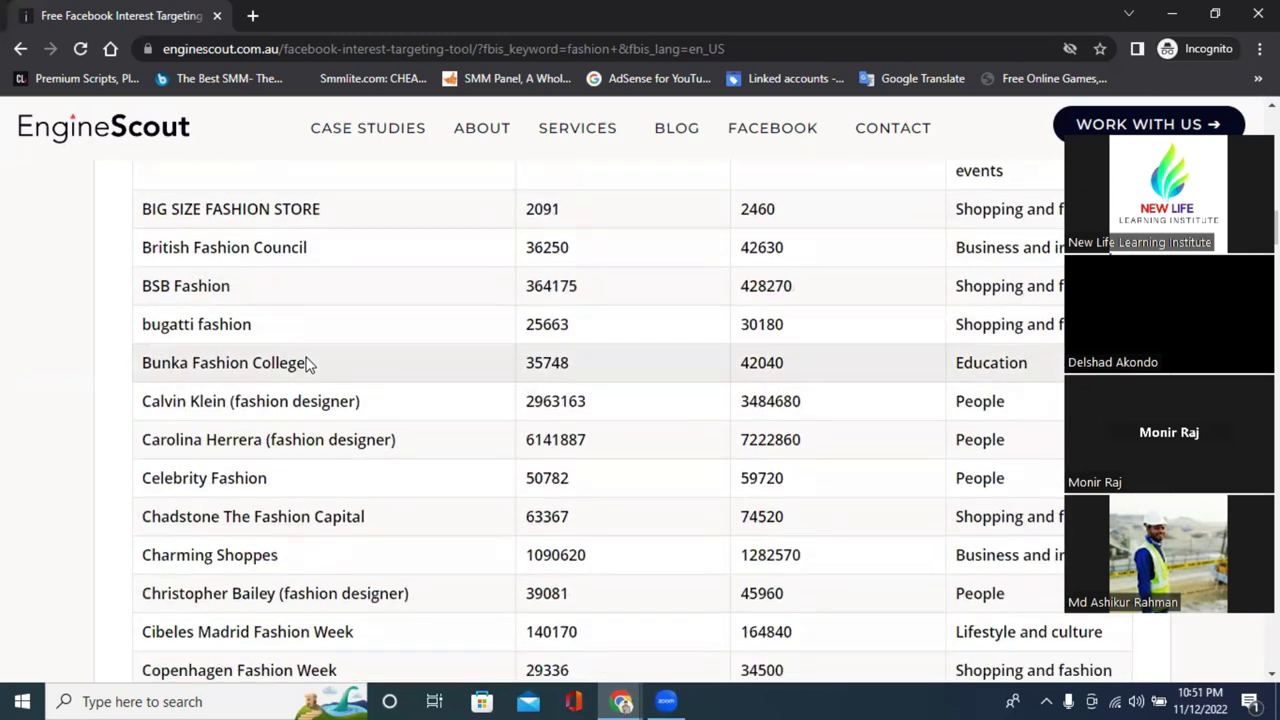
scroll(306, 364, "down", 3)
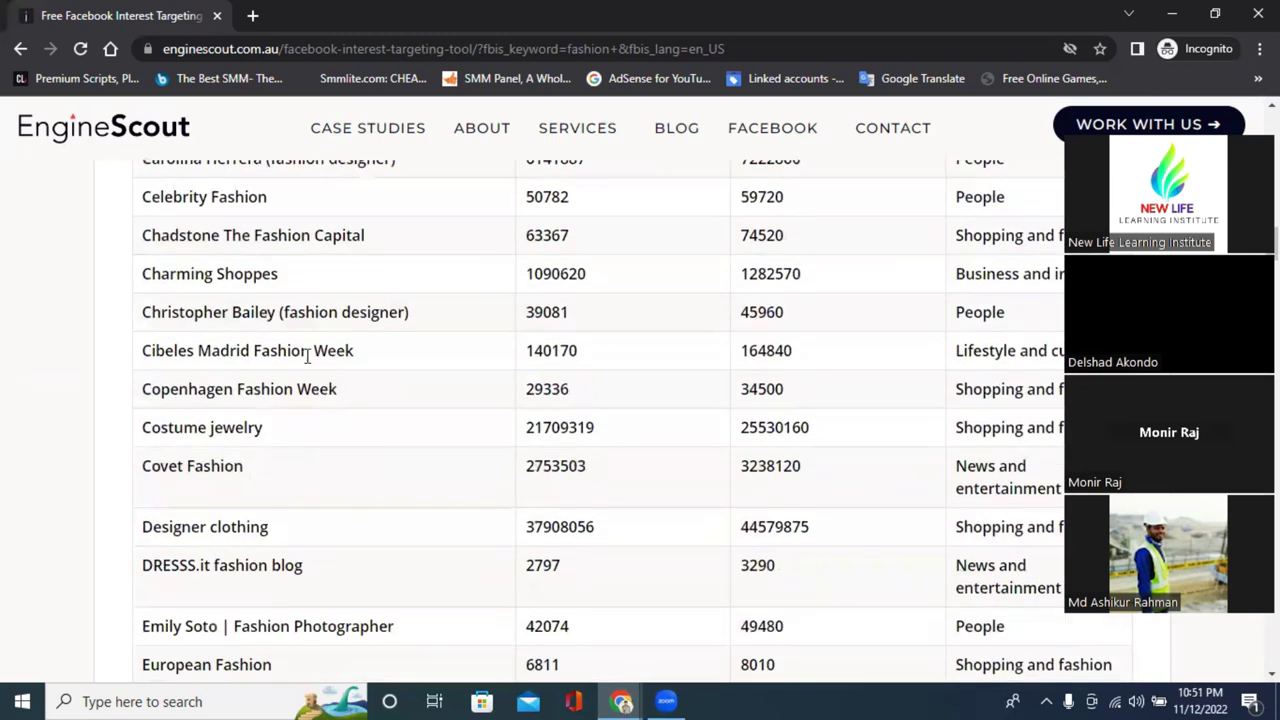
scroll(306, 364, "down", 3)
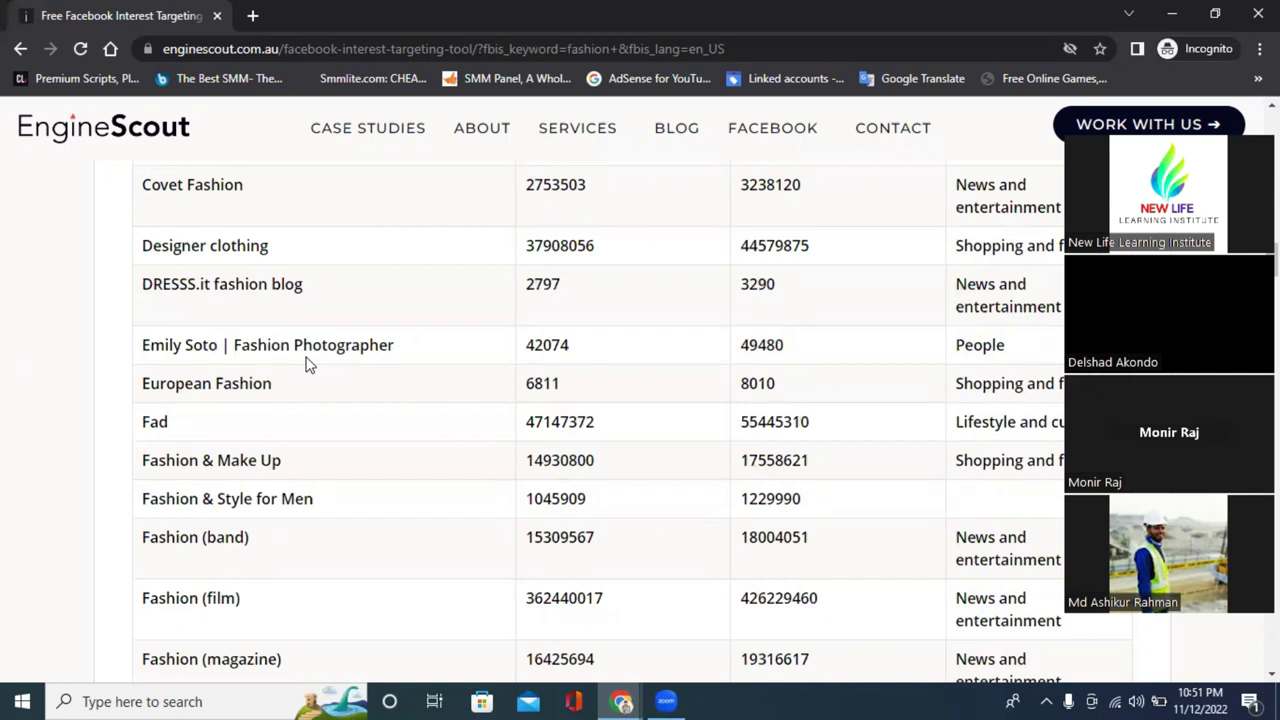
scroll(307, 365, "up", 15)
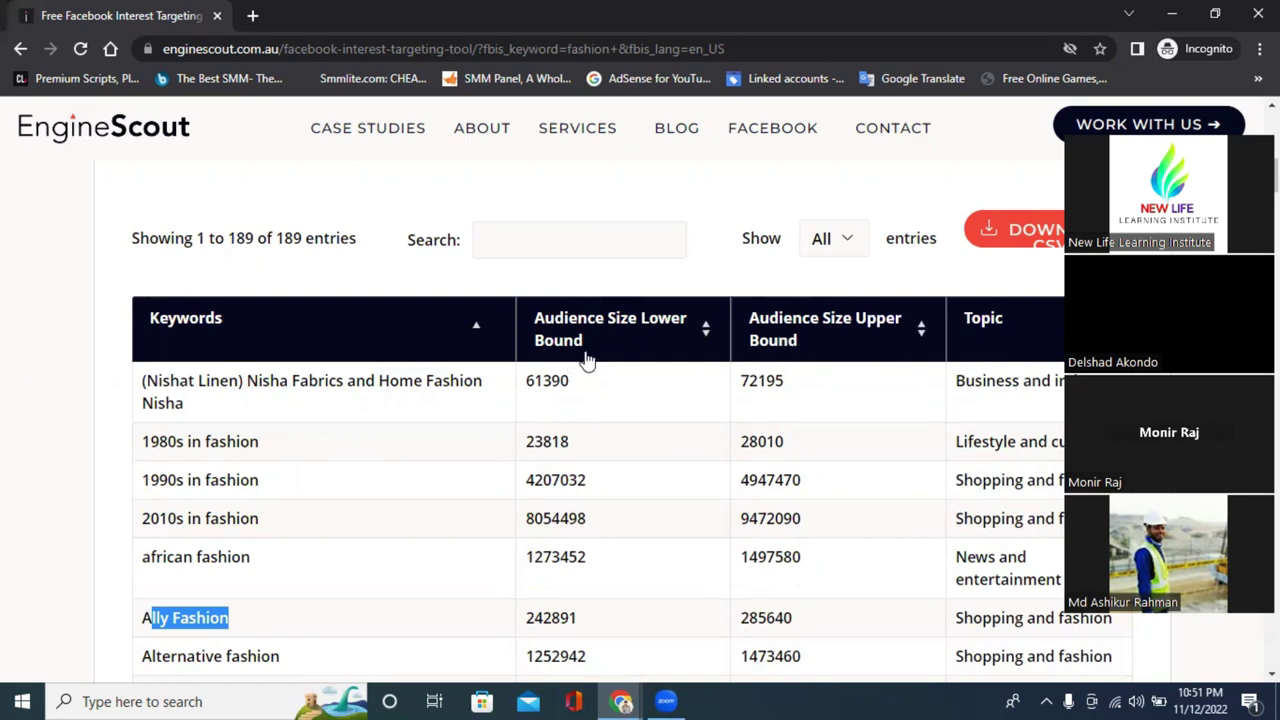
Examine the lower-bound audience sizes of the fashion keywords, comparing small interests with large ones
scroll(586, 345, "down", 1)
left_click_drag(531, 347, 618, 436)
scroll(570, 440, "down", 2)
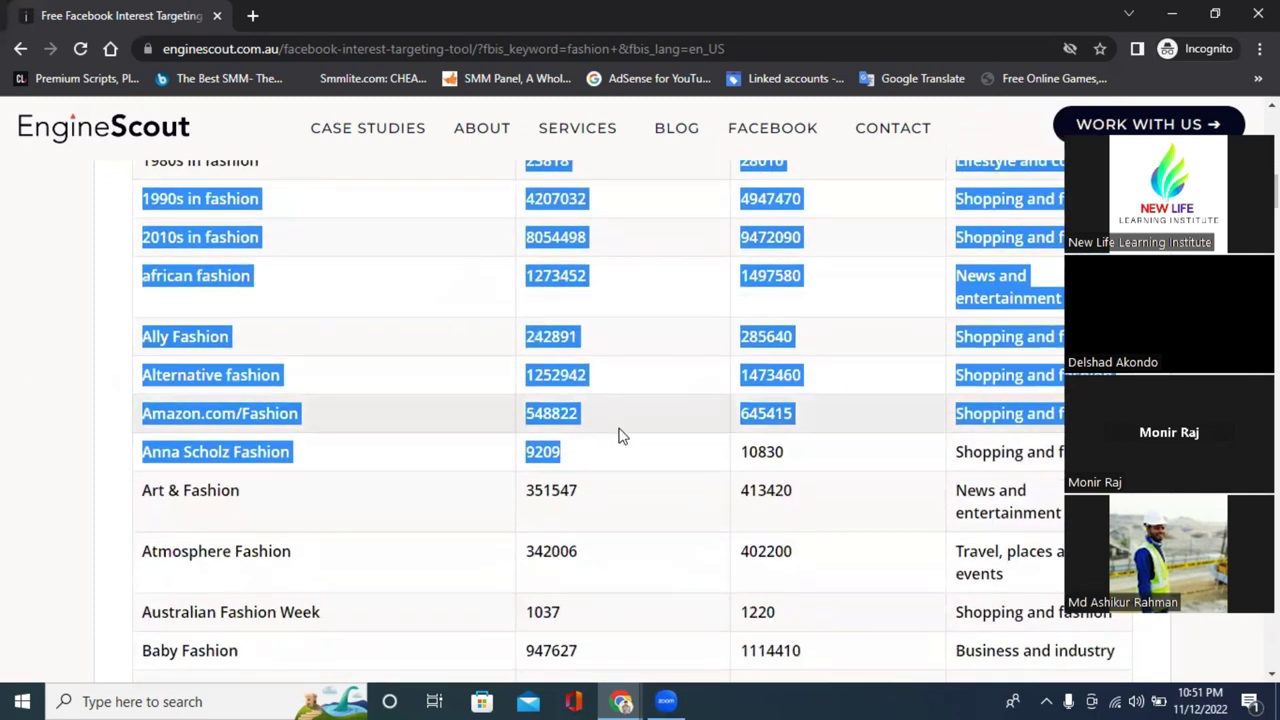
left_click(618, 436)
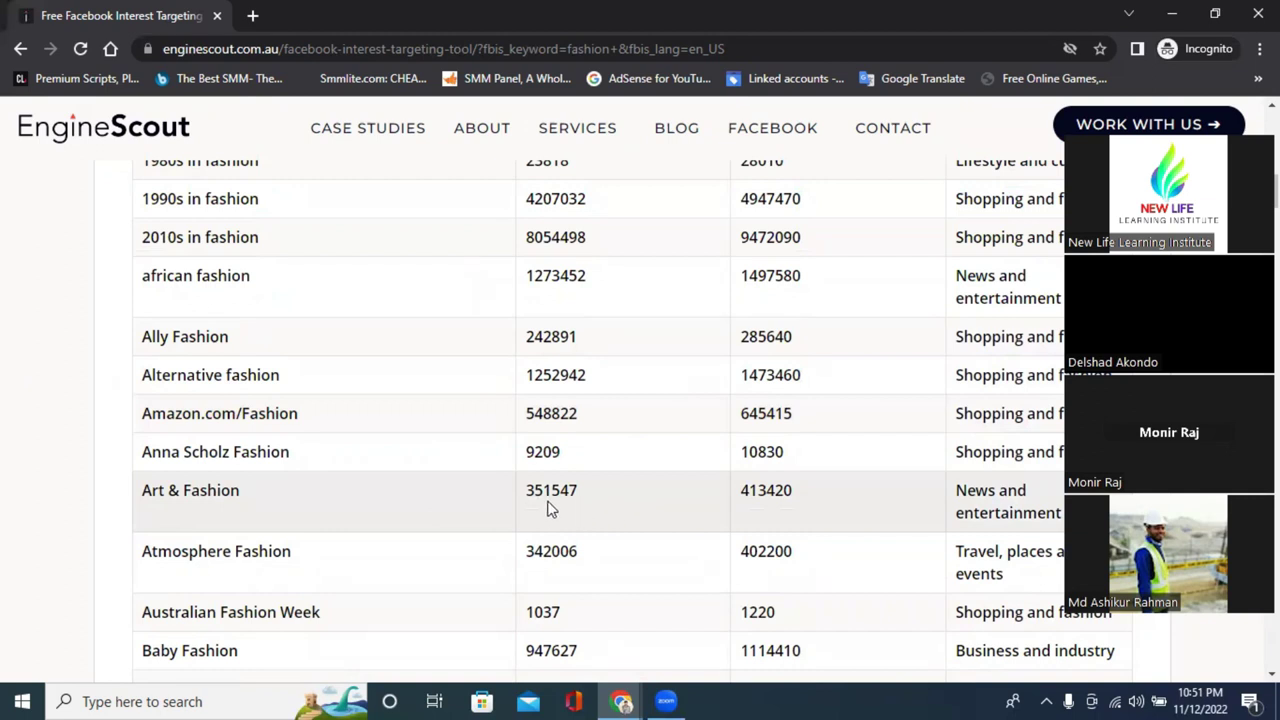
left_click_drag(526, 490, 542, 490)
left_click(613, 500)
scroll(557, 474, "down", 2)
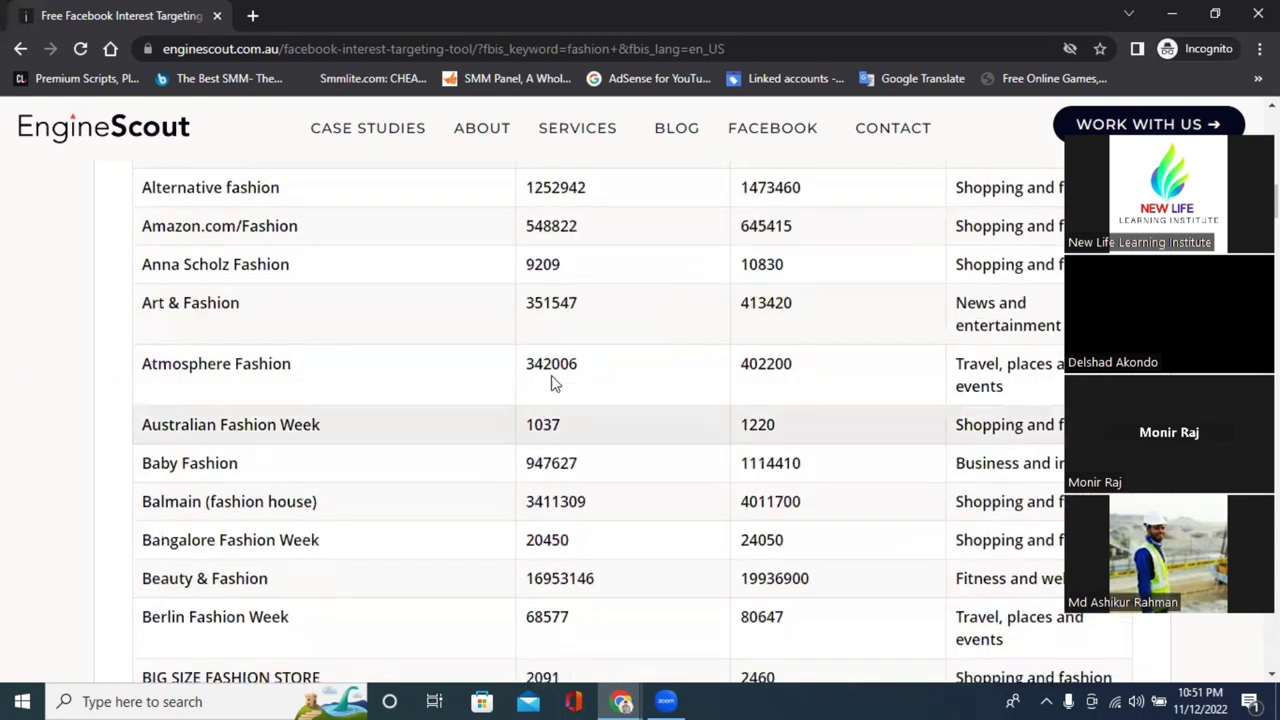
scroll(557, 470, "down", 1)
scroll(565, 345, "down", 1)
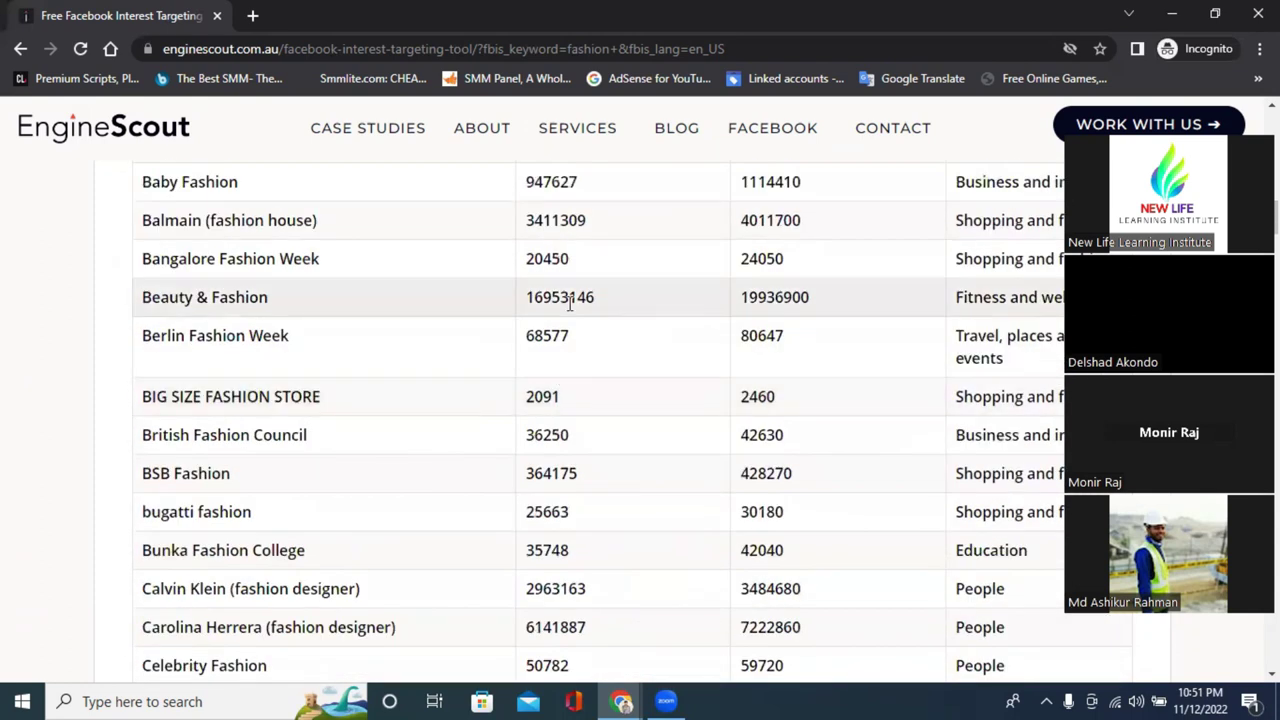
Select the interest name "Beauty & Fashion" in the results and switch to Ads Manager to review the ad set's detailed targeting
left_click_drag(272, 300, 138, 297)
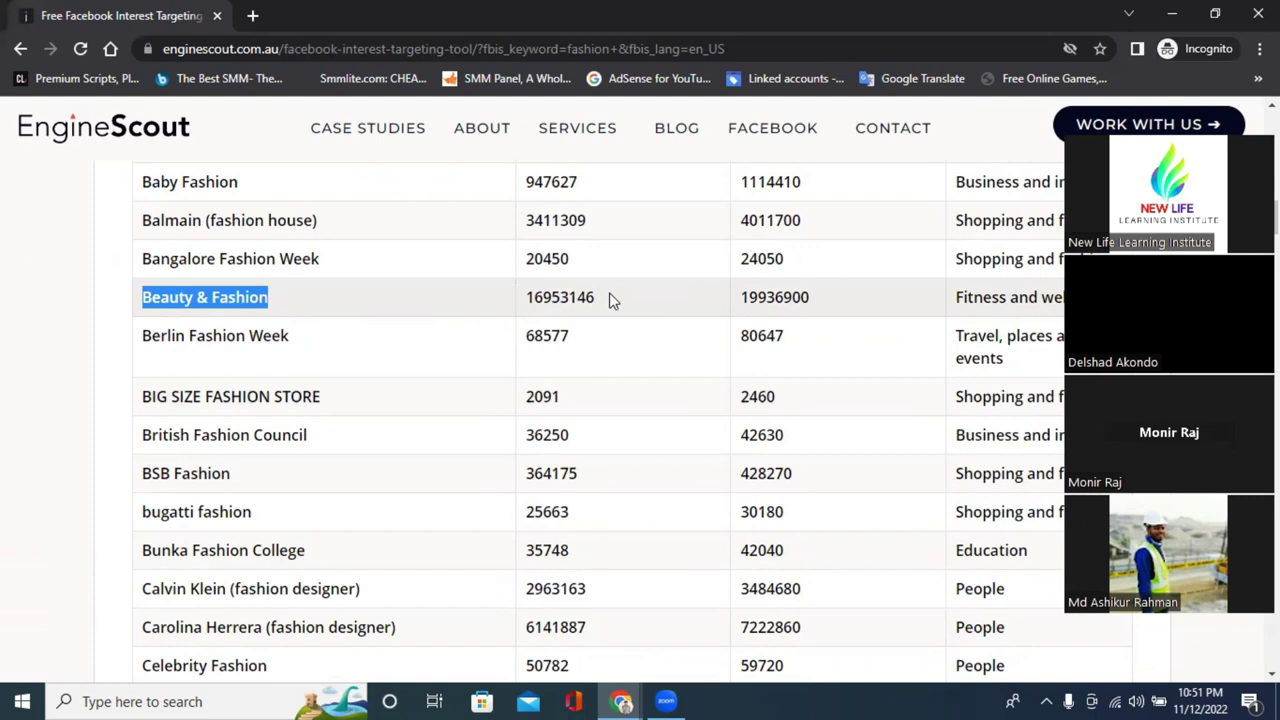
right_click(234, 298)
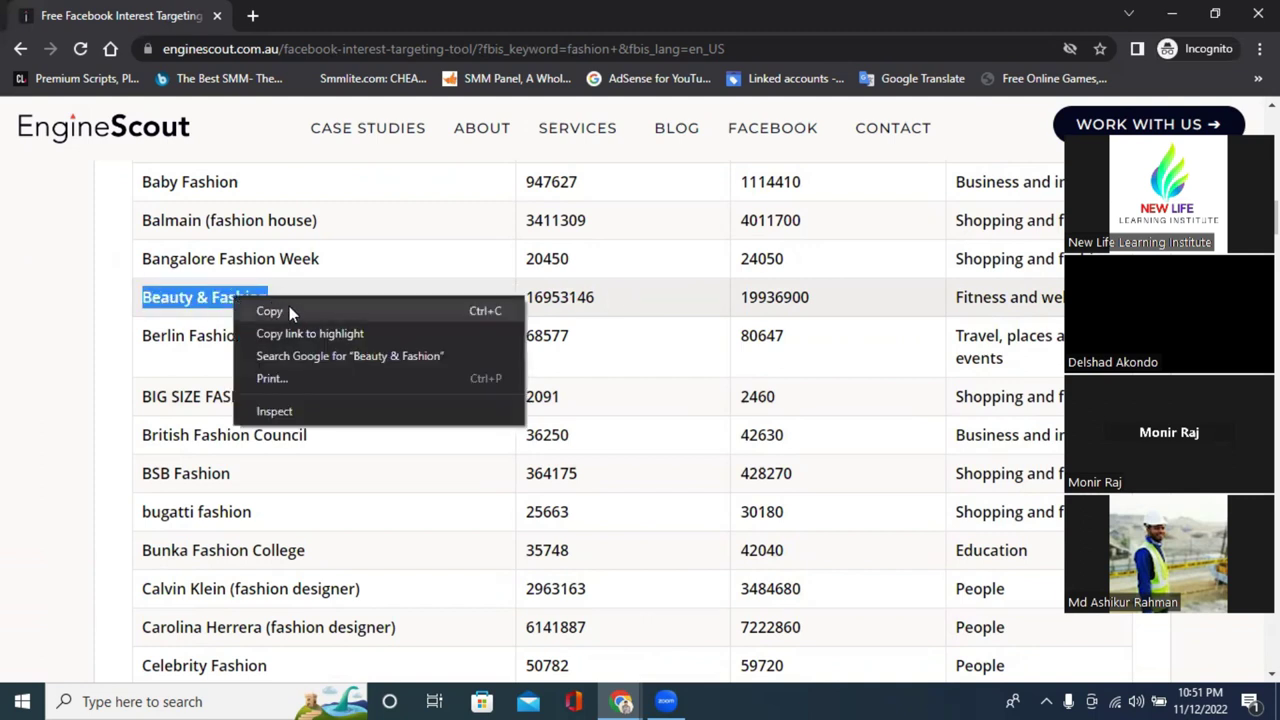
left_click(170, 302)
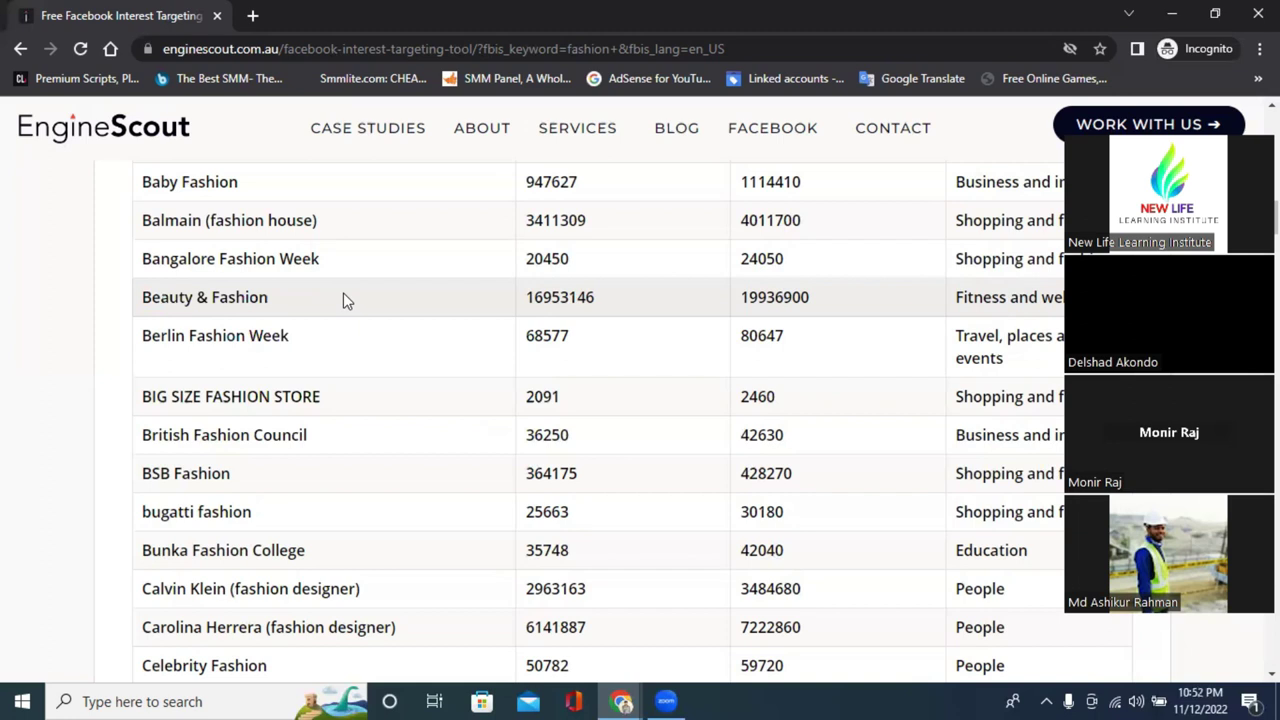
left_click(622, 699)
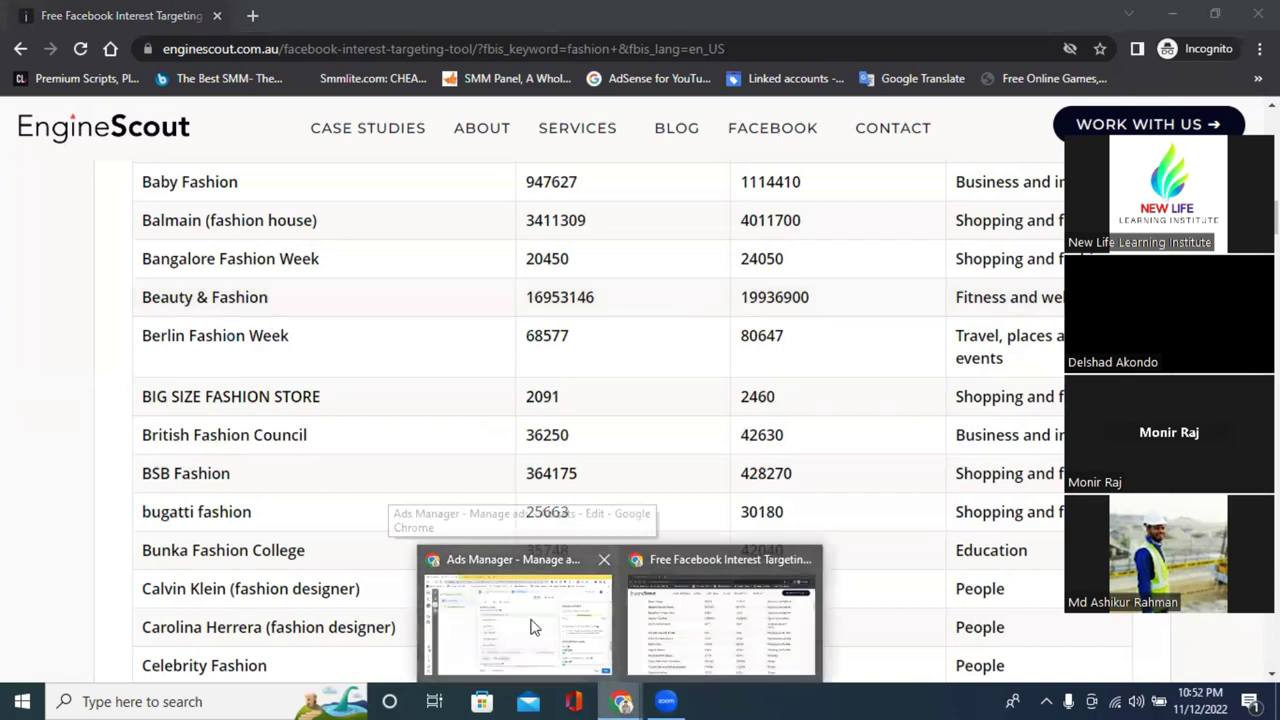
left_click(531, 627)
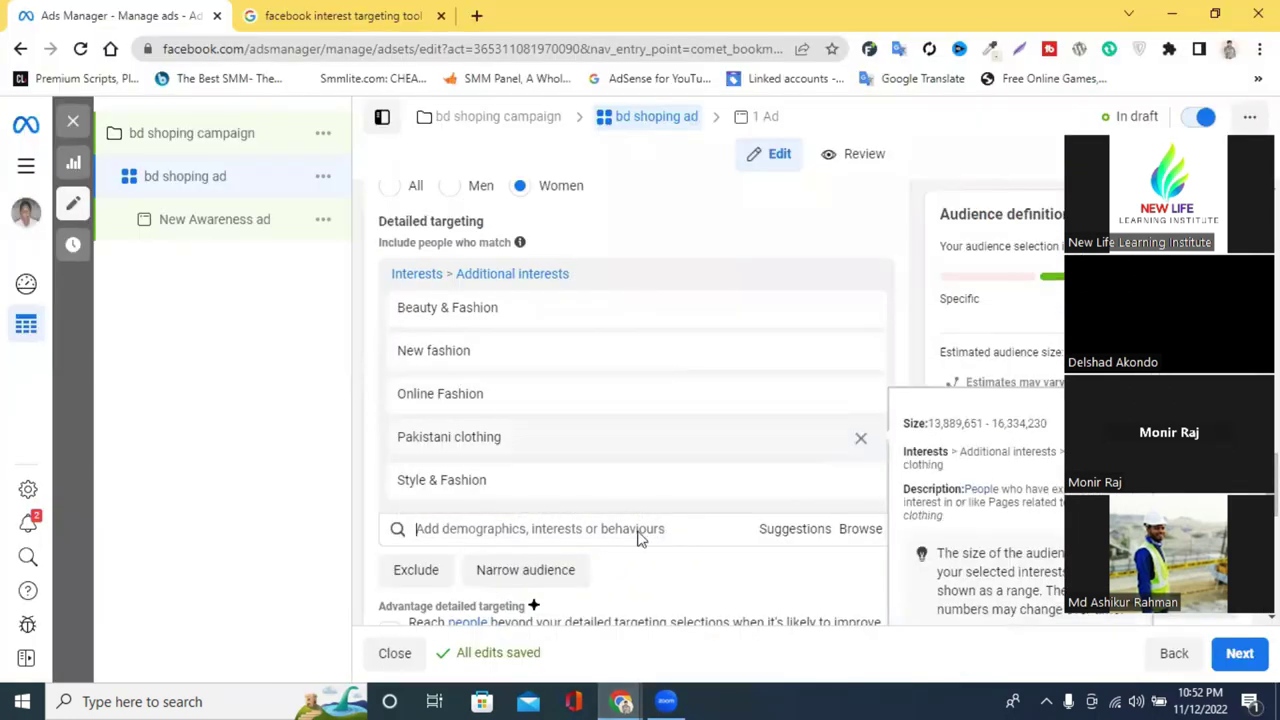
Return to Engine Scout and skim the remaining fashion keyword results down the list
mouse_move(622, 701)
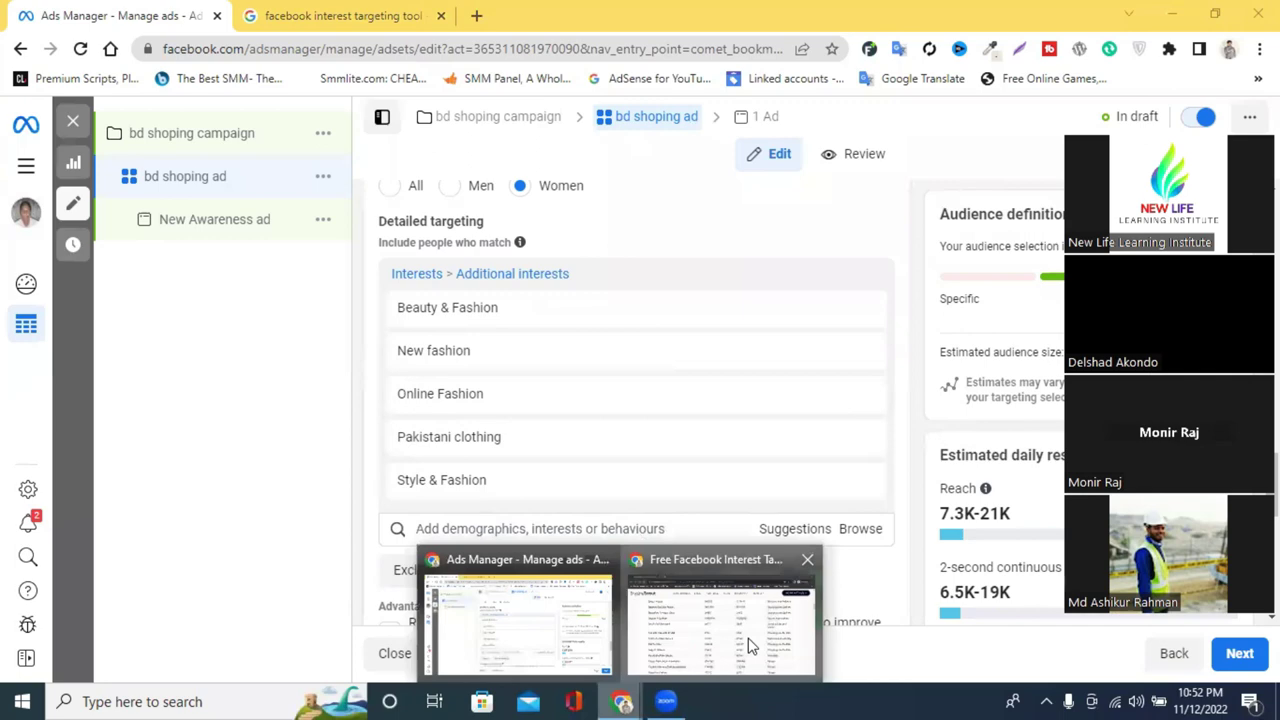
left_click(752, 645)
scroll(323, 281, "down", 20)
scroll(323, 281, "down", 20)
scroll(323, 281, "up", 10)
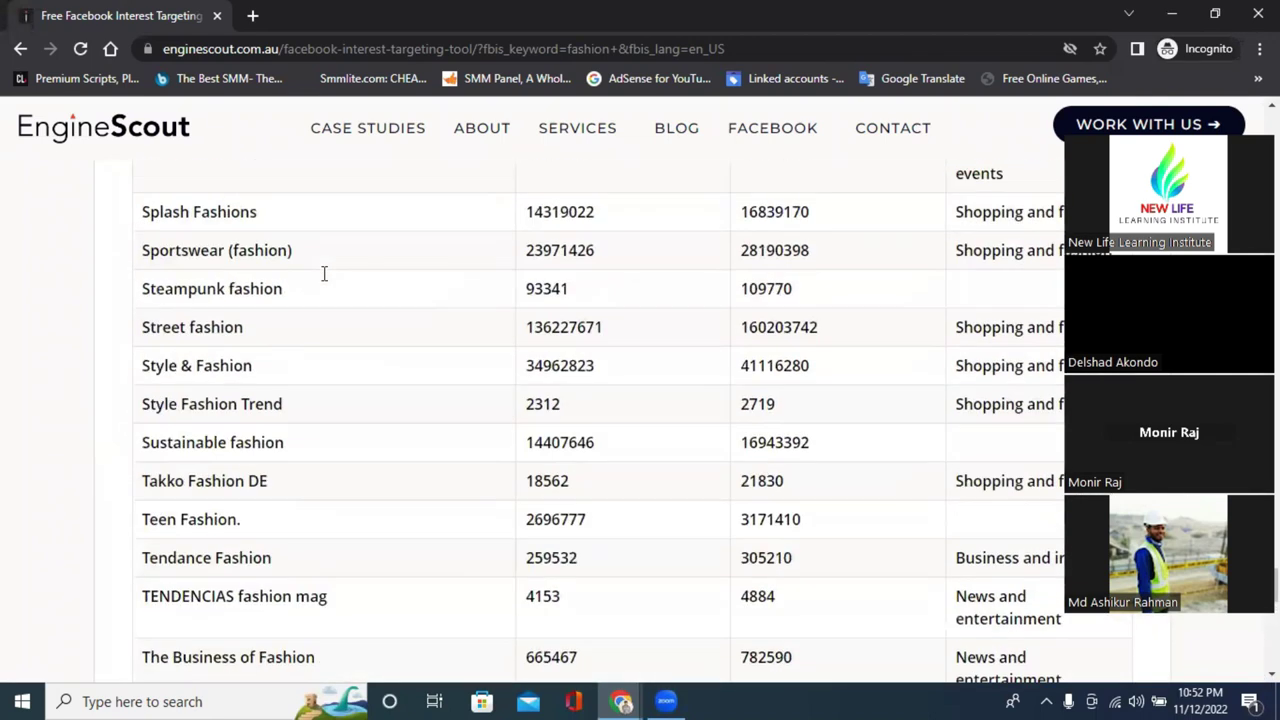
scroll(323, 273, "up", 20)
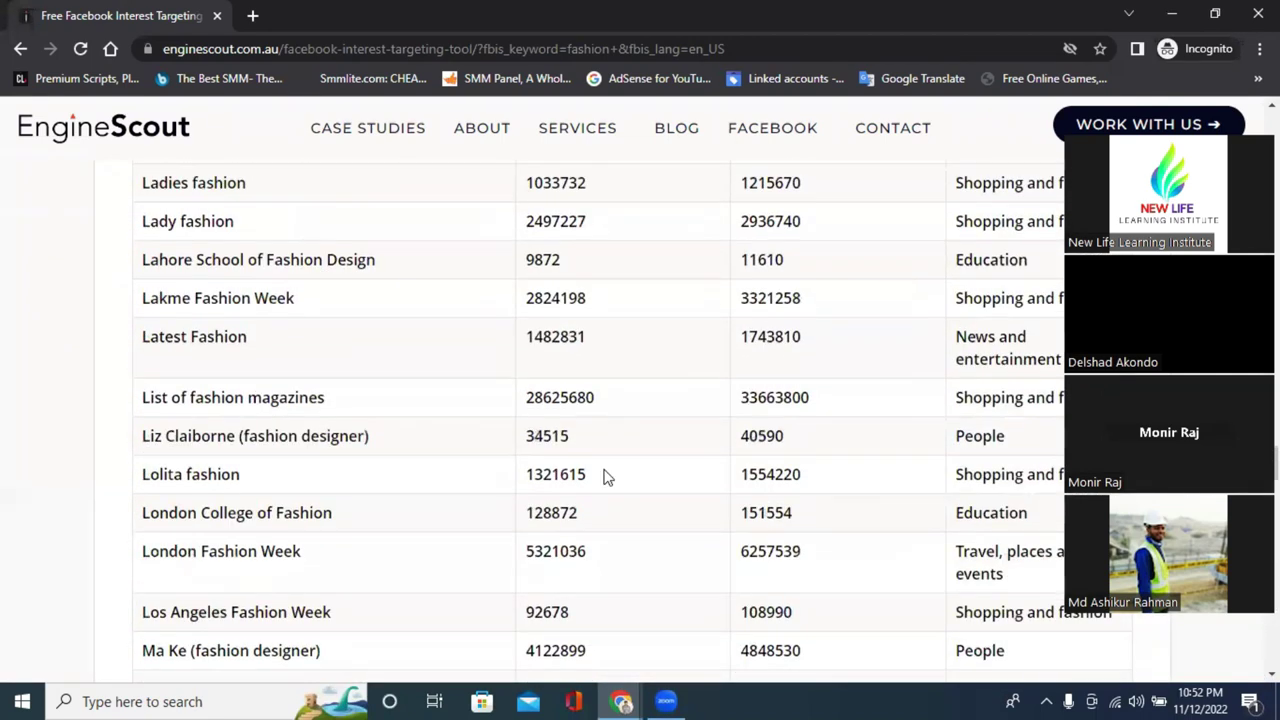
left_click(275, 49)
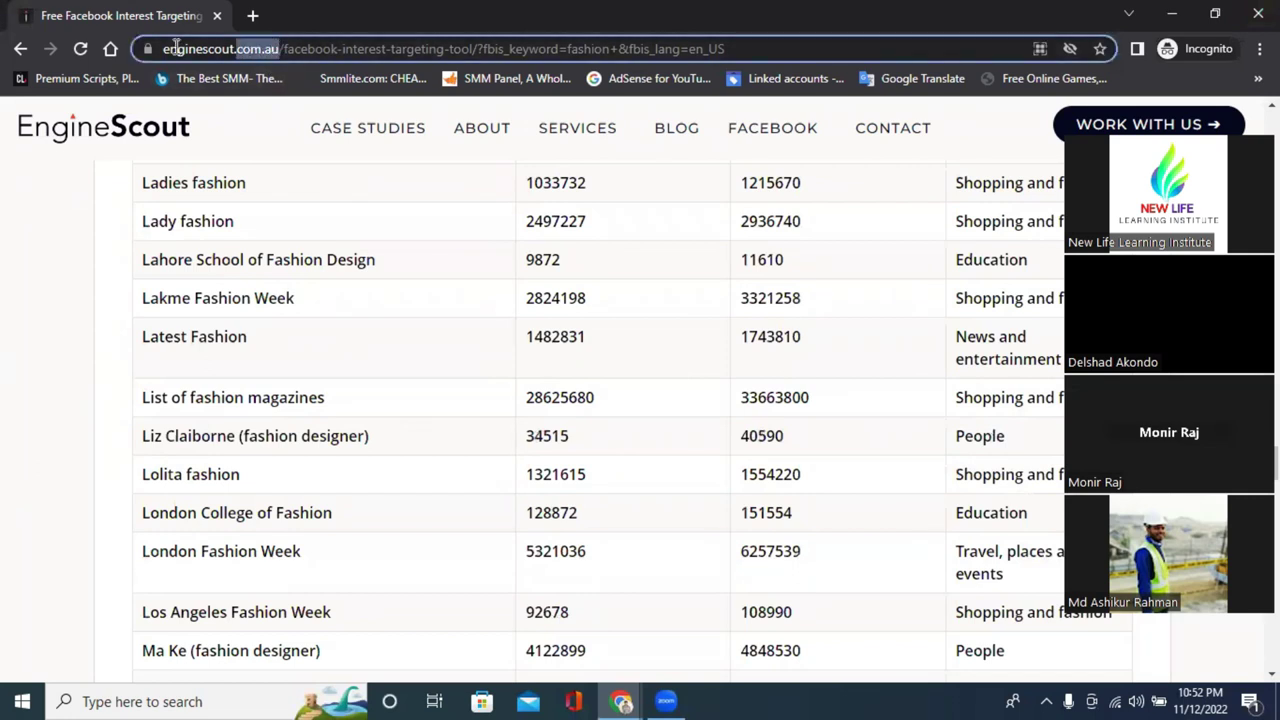
right_click(229, 45)
left_click(332, 150)
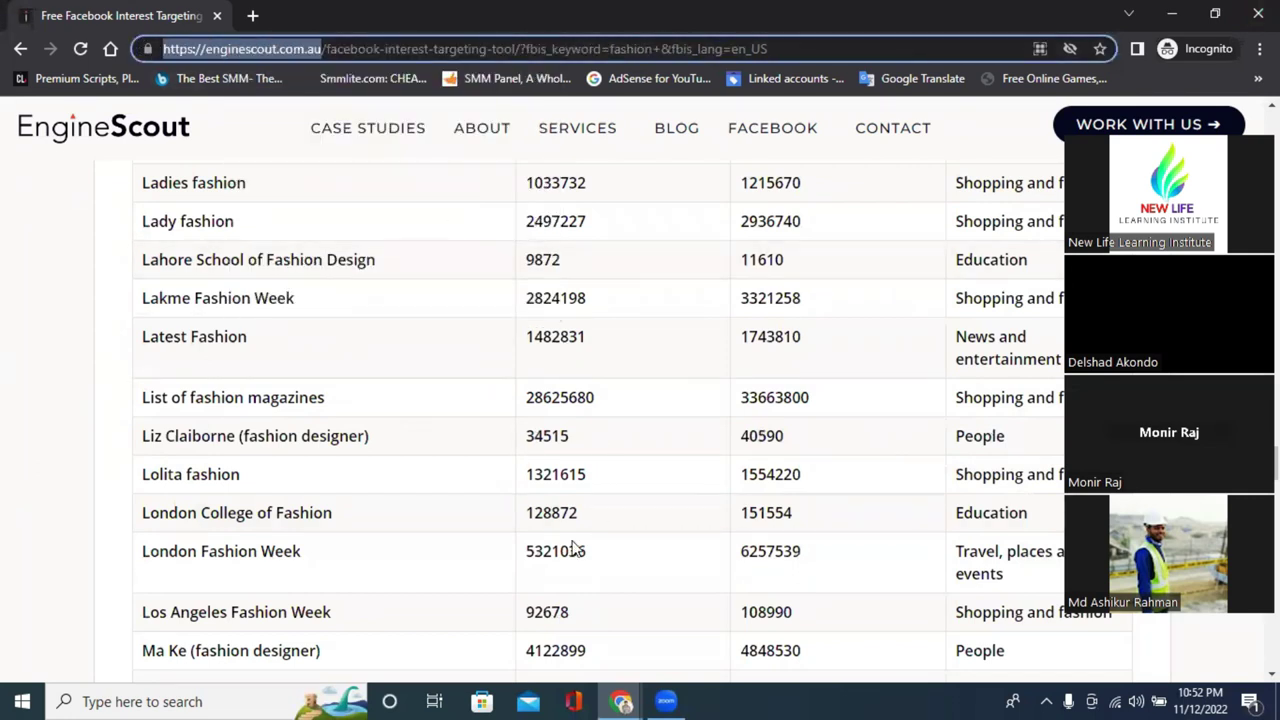
key("alt+Tab")
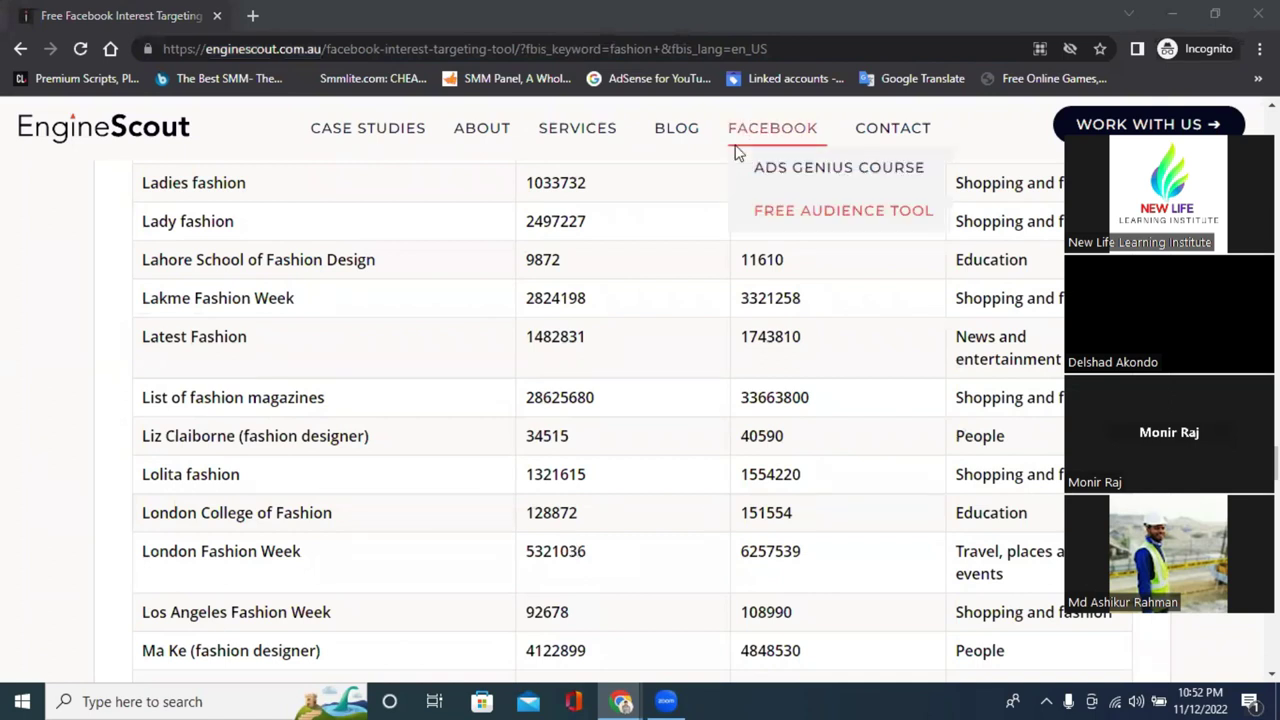
left_click(1258, 14)
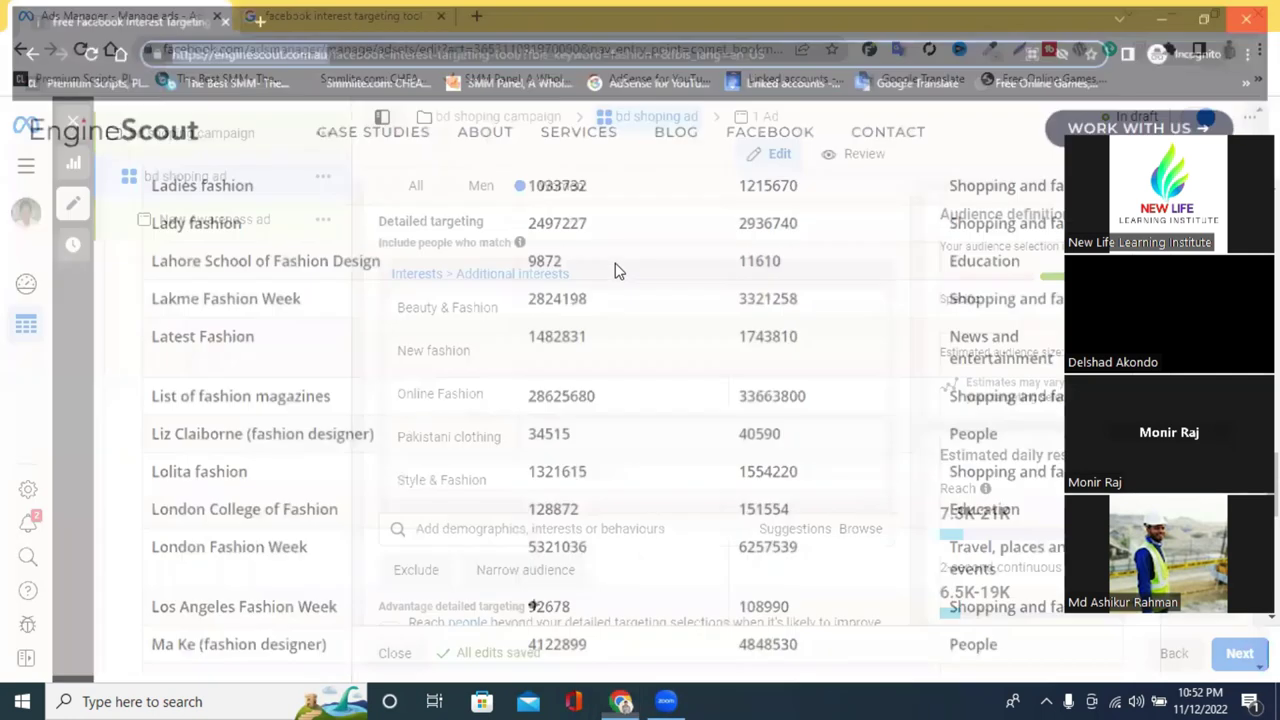
Open the Audience Builder result from the "facebook interest targeting tool" search results in a new tab
left_click(281, 12)
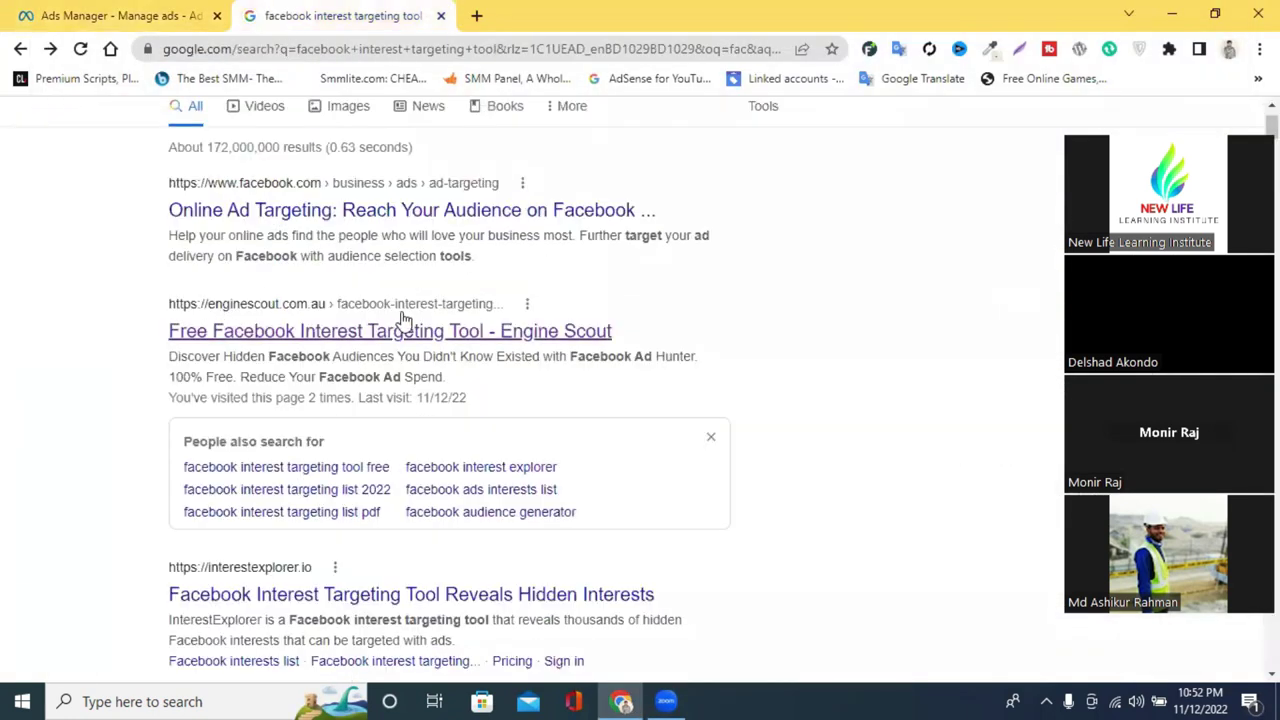
scroll(400, 330, "down", 3)
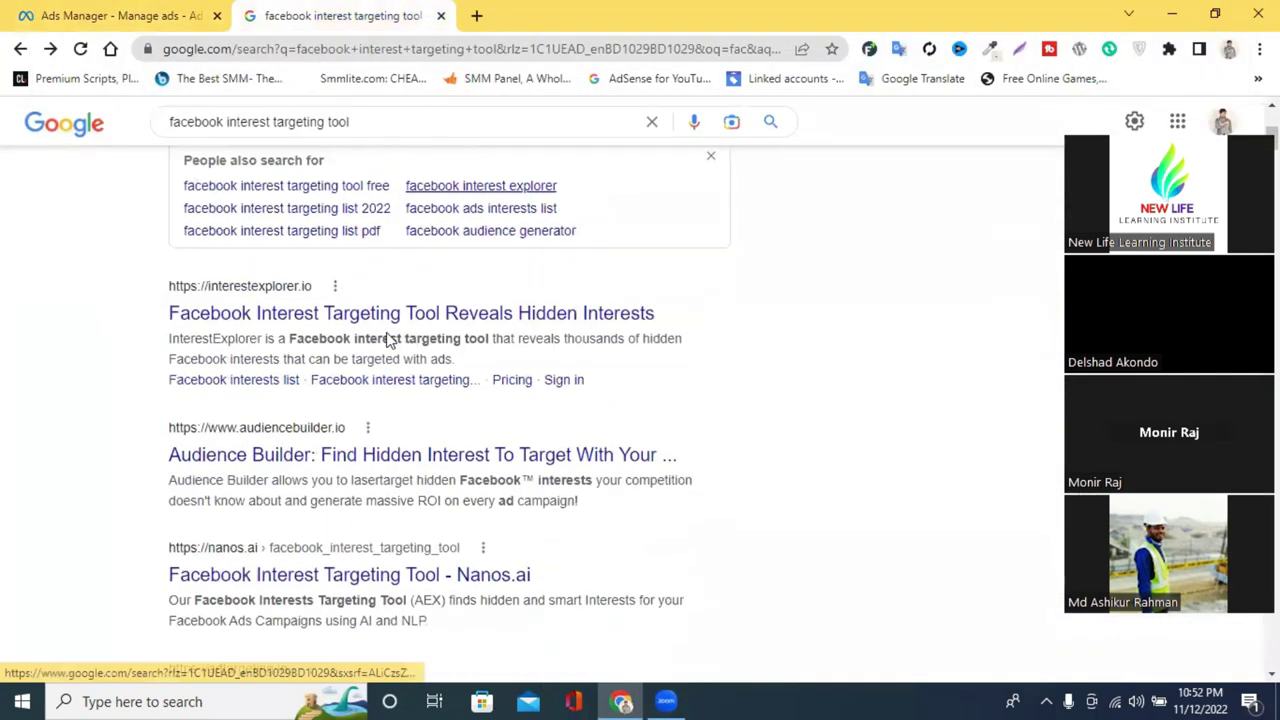
right_click(252, 455)
left_click(300, 467)
key("ctrl+Tab")
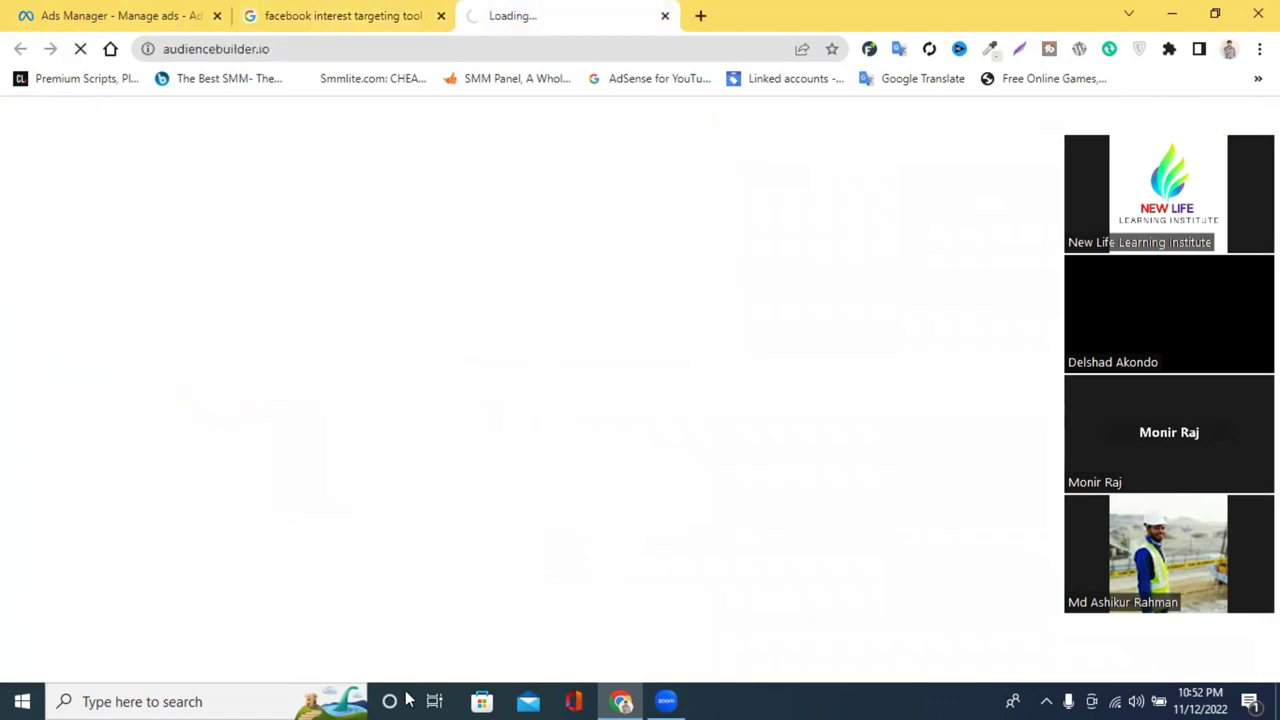
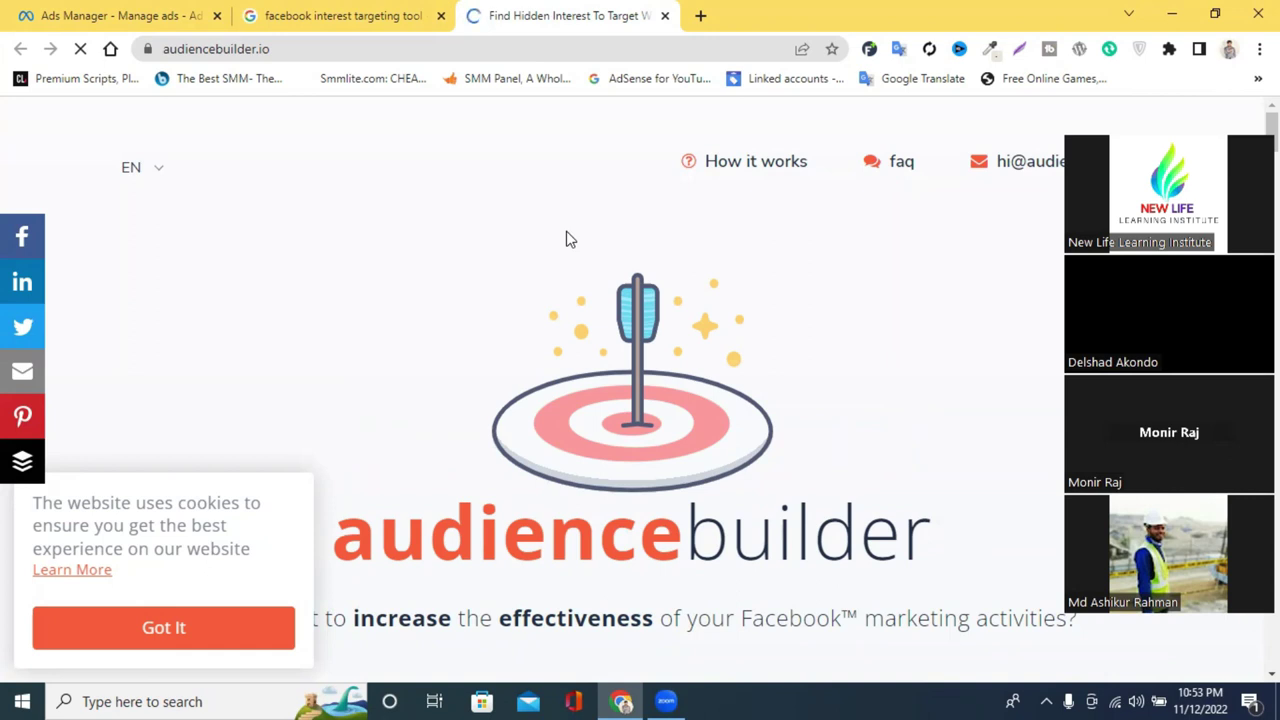
Examine the Audience Builder page and its keyword search form, and close its tab
scroll(580, 260, "down", 4)
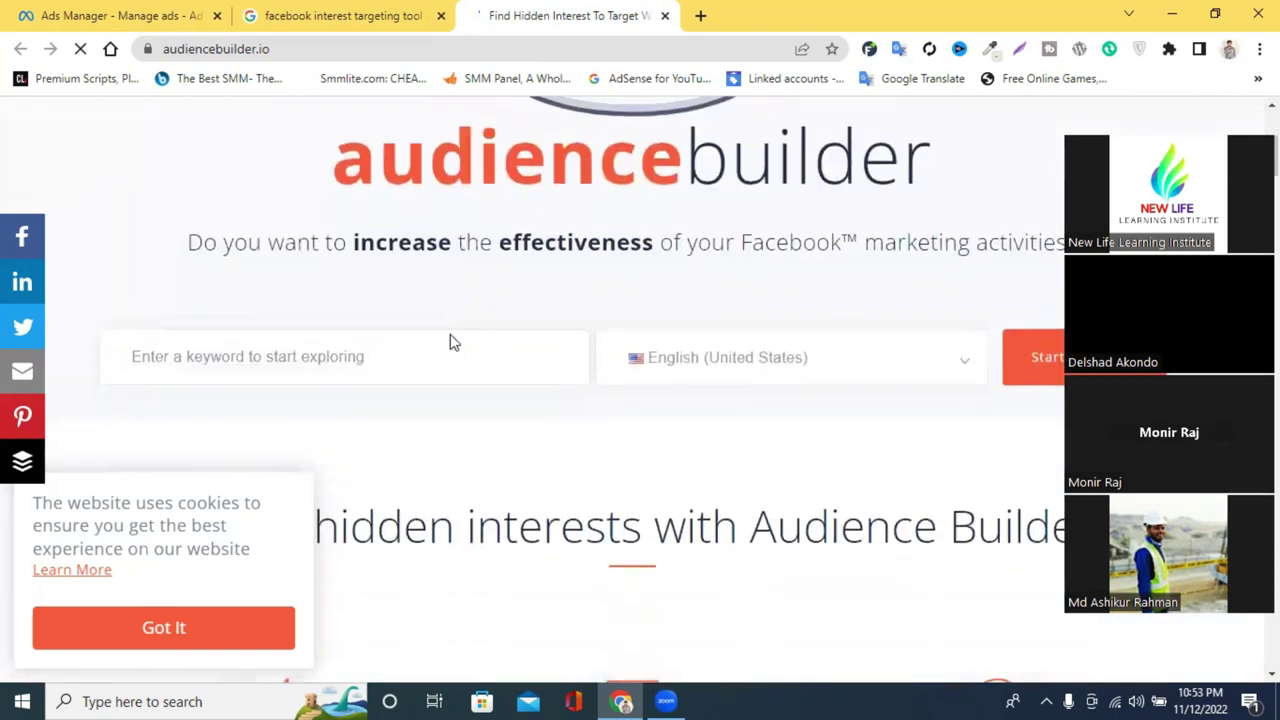
scroll(450, 343, "down", 1)
left_click(300, 270)
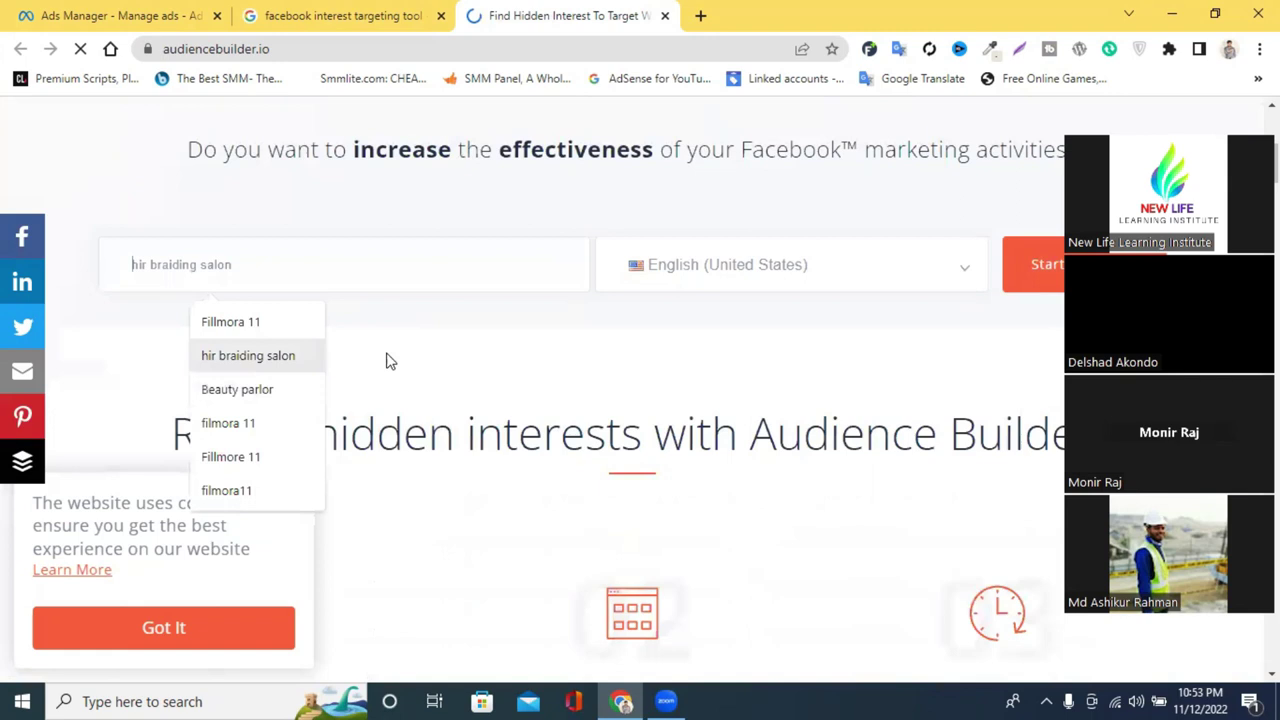
scroll(640, 300, "down", 10)
scroll(534, 289, "up", 10)
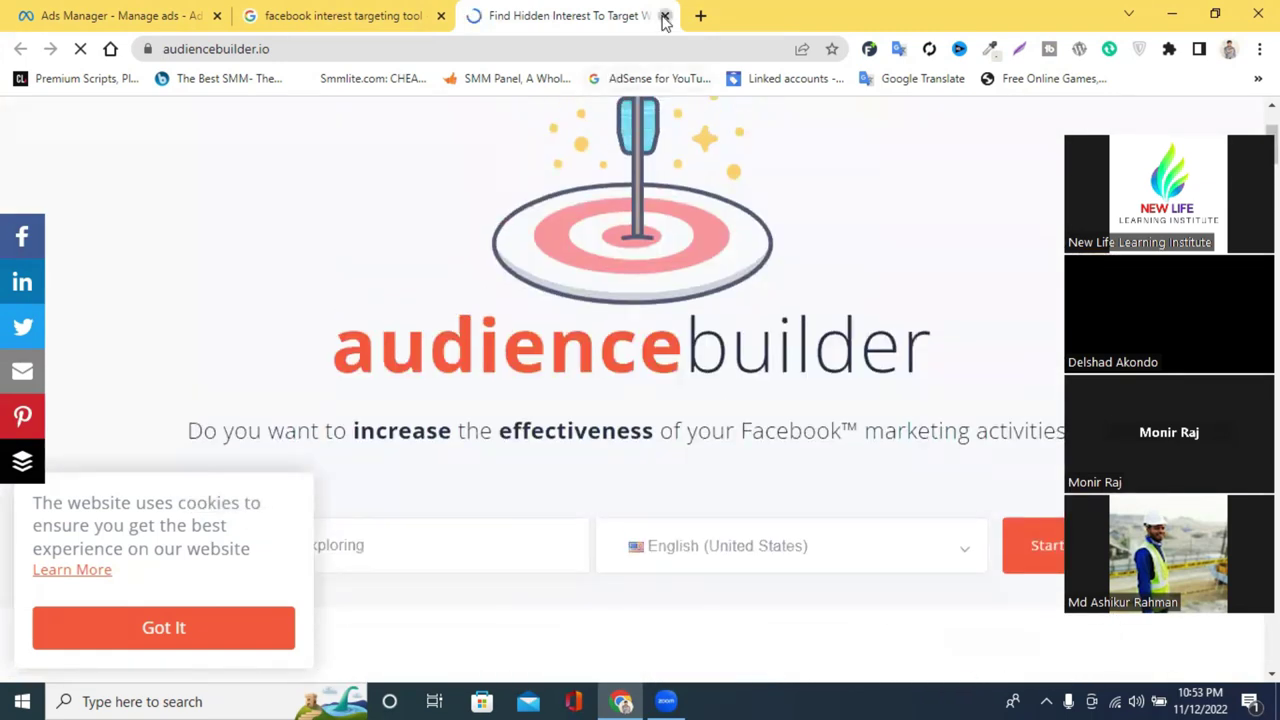
left_click(665, 17)
View the search suggestions for the "facebook interest targeting tool" query and dismiss them
scroll(371, 251, "up", 5)
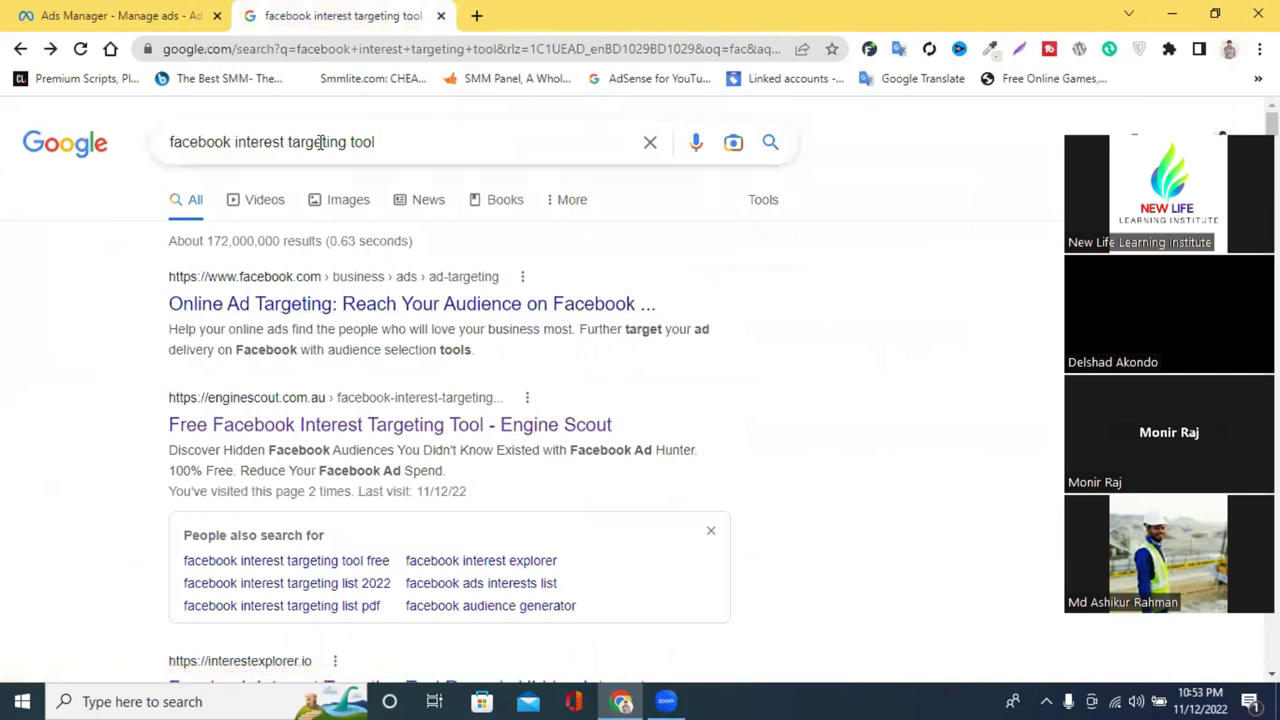
double_click(391, 141)
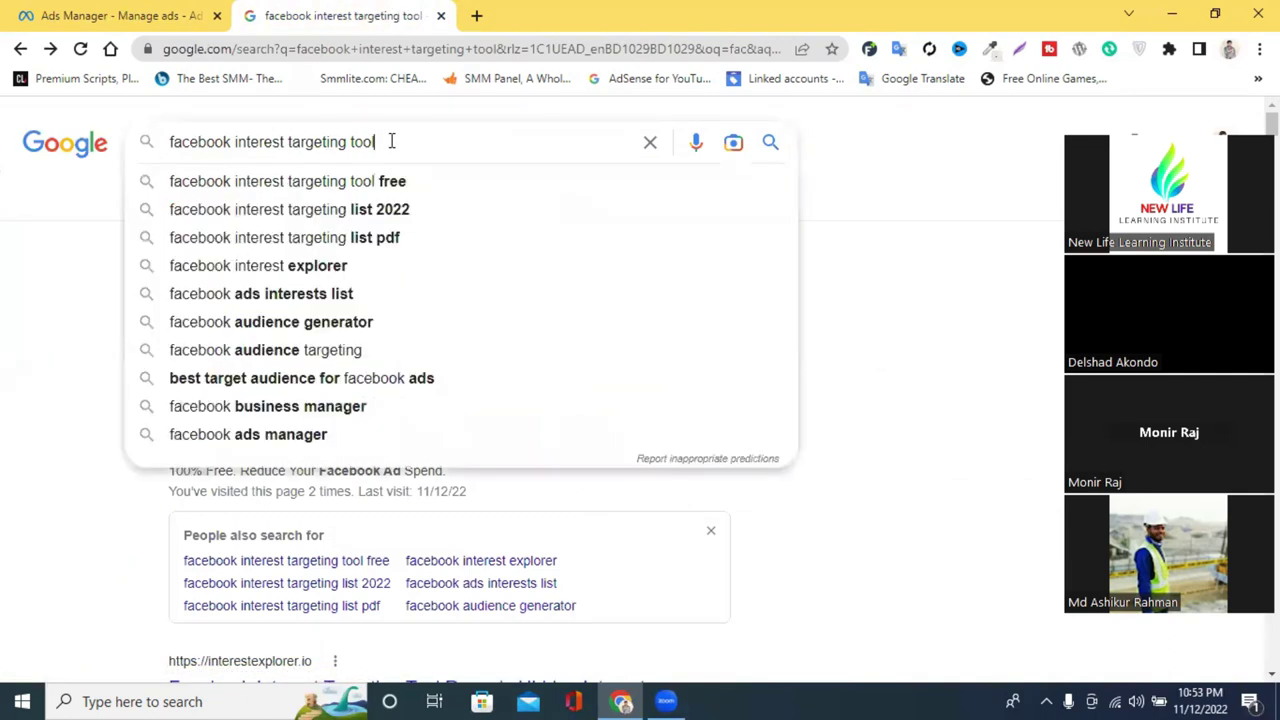
left_click(865, 232)
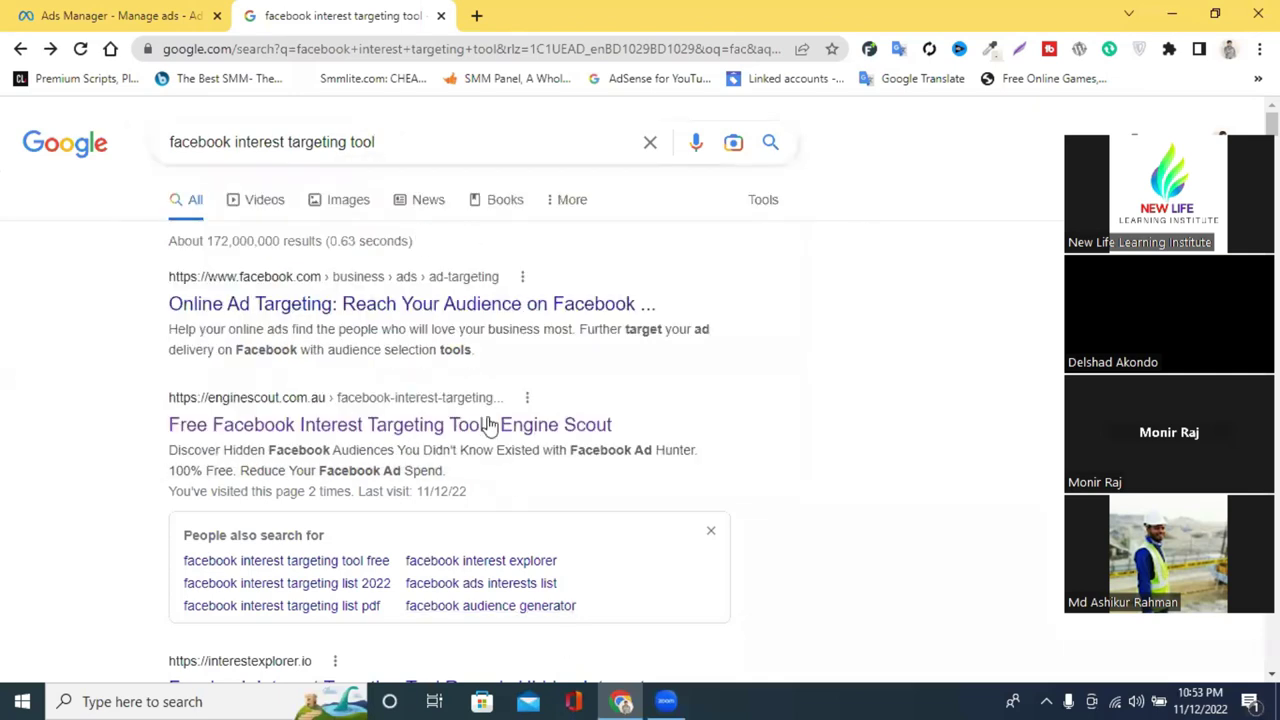
Open Engine Scout's Free Facebook Interest Targeting Tool in a new tab, view its search form and close the tab
scroll(508, 343, "down", 1)
right_click(290, 333)
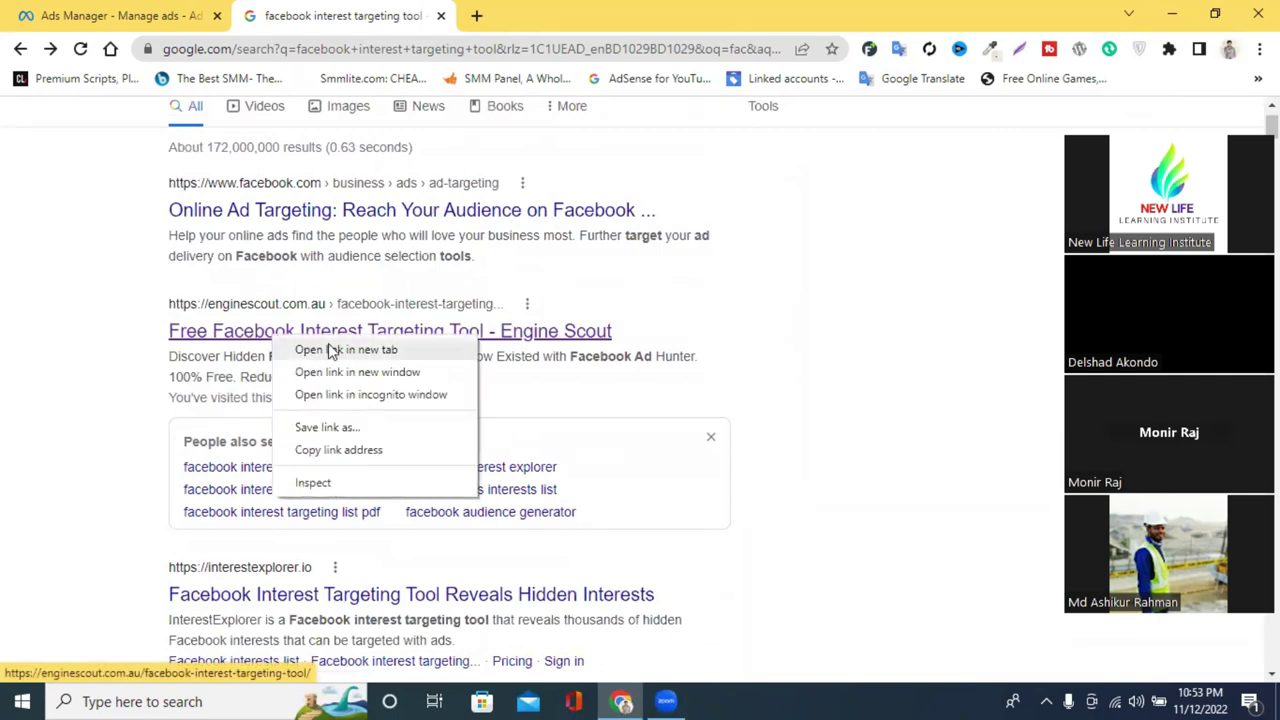
left_click(330, 349)
left_click(500, 14)
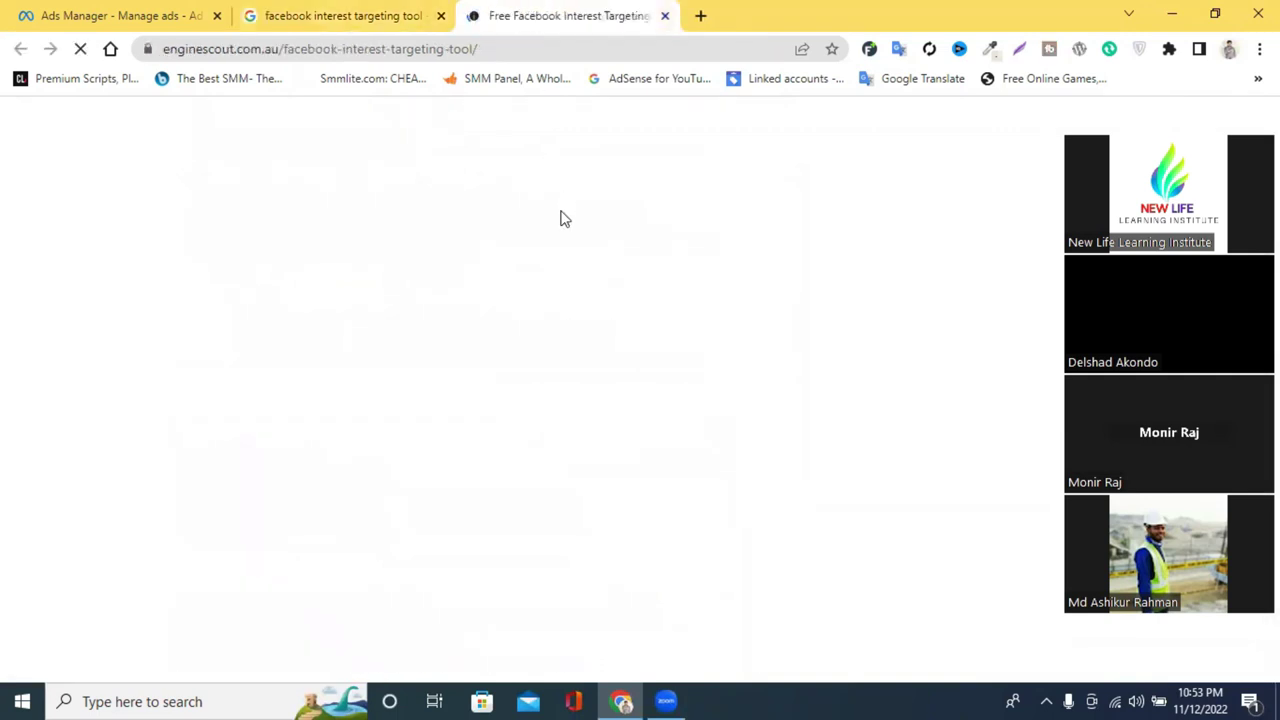
scroll(978, 378, "down", 1)
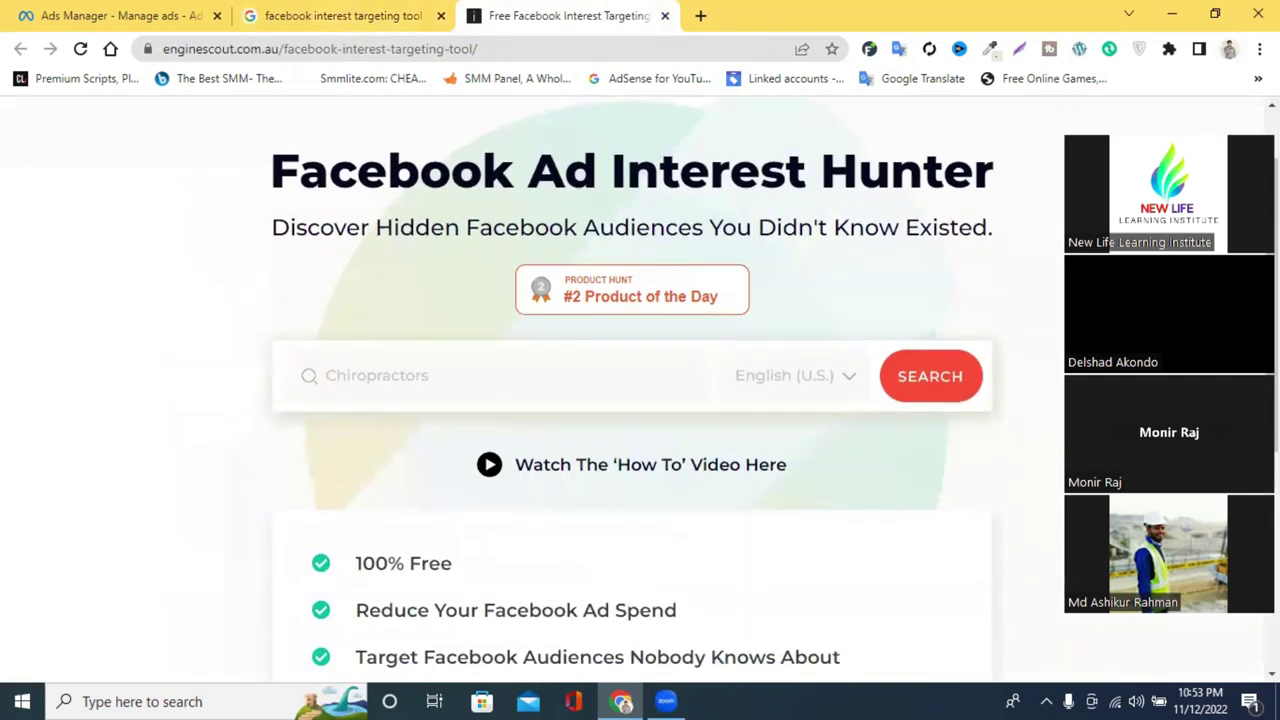
left_click(665, 16)
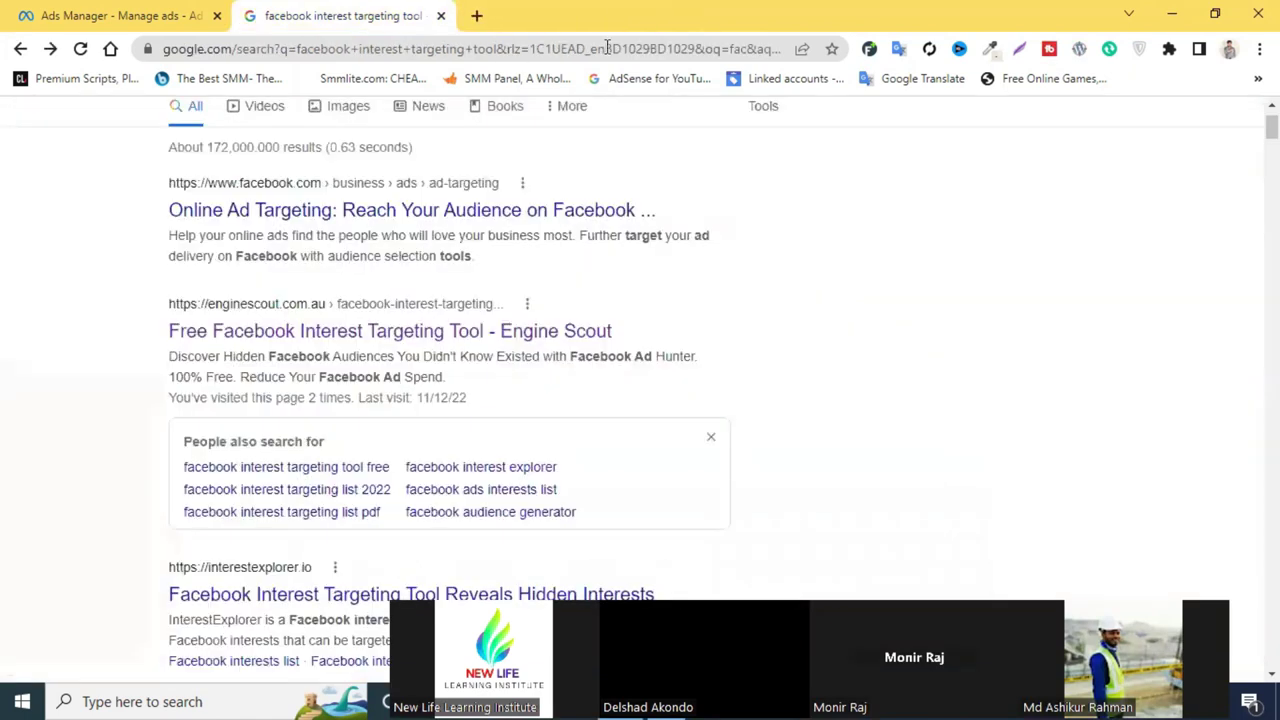
Open the Engine Scout targeting tool result in an incognito window and close that window
right_click(250, 340)
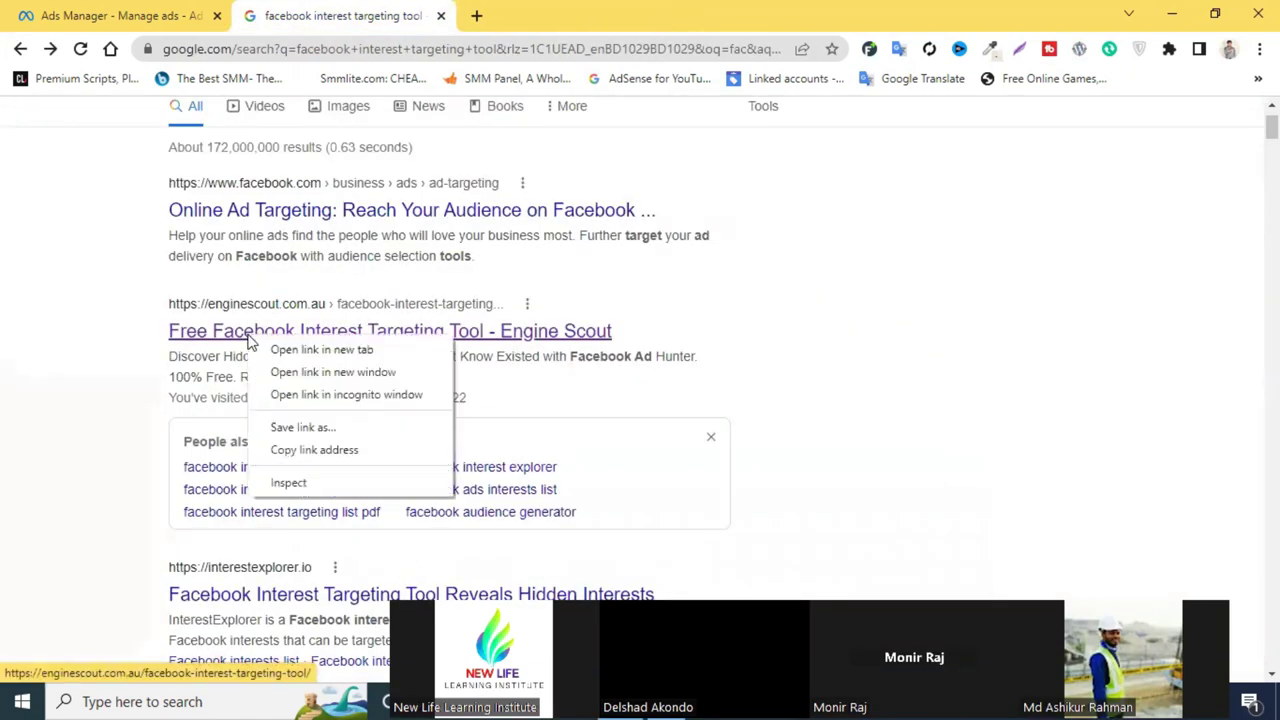
left_click(365, 398)
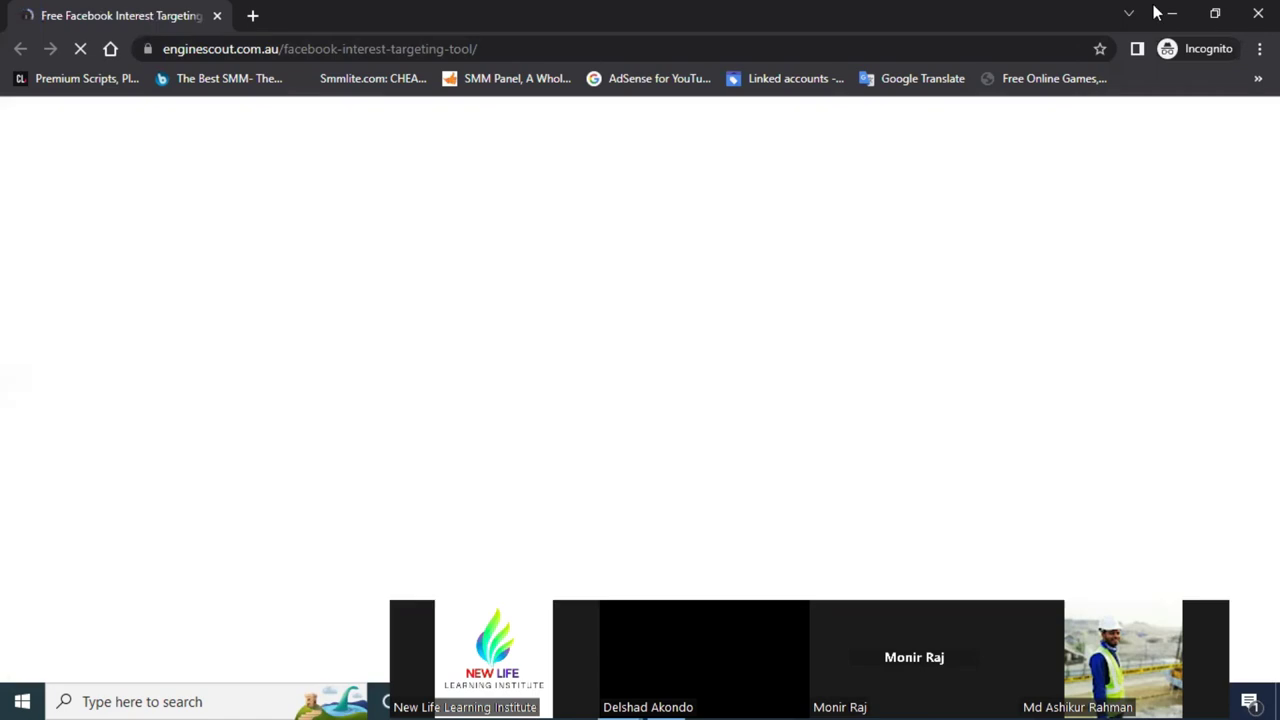
left_click(1258, 13)
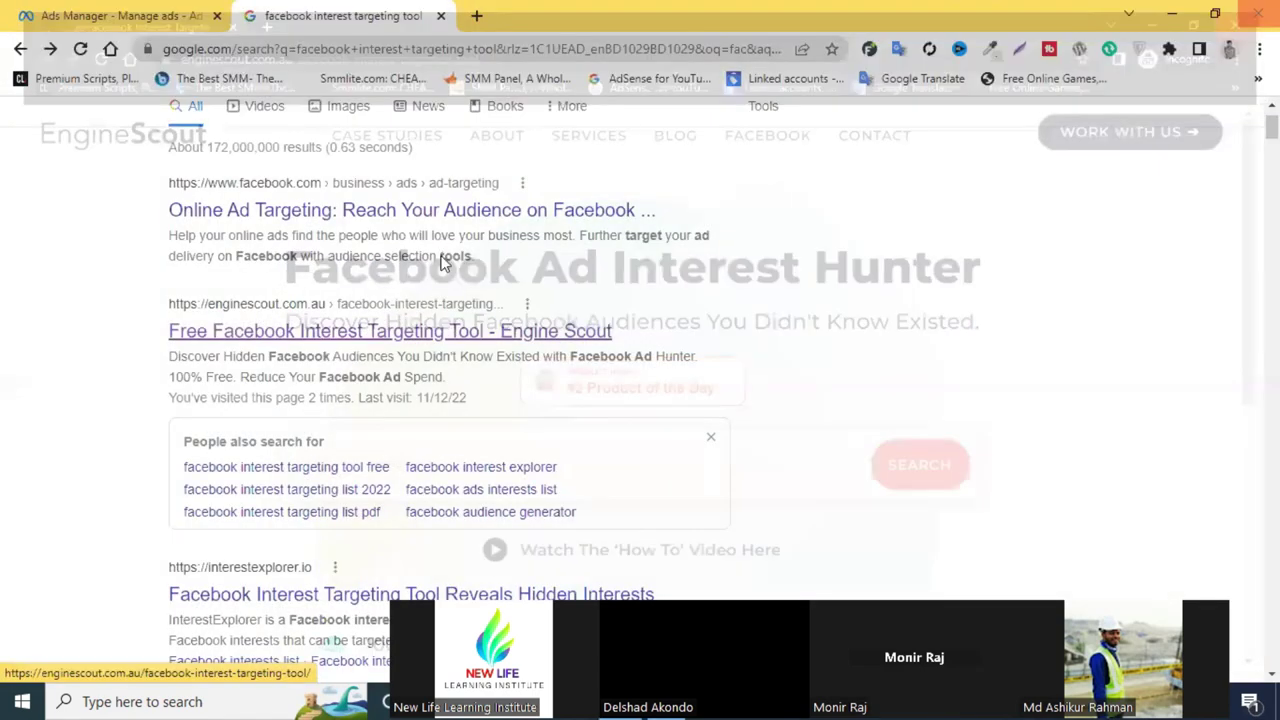
Switch to Ads Manager and review the bd shoping ad set's audience, detailed targeting, language and placement settings
left_click(110, 12)
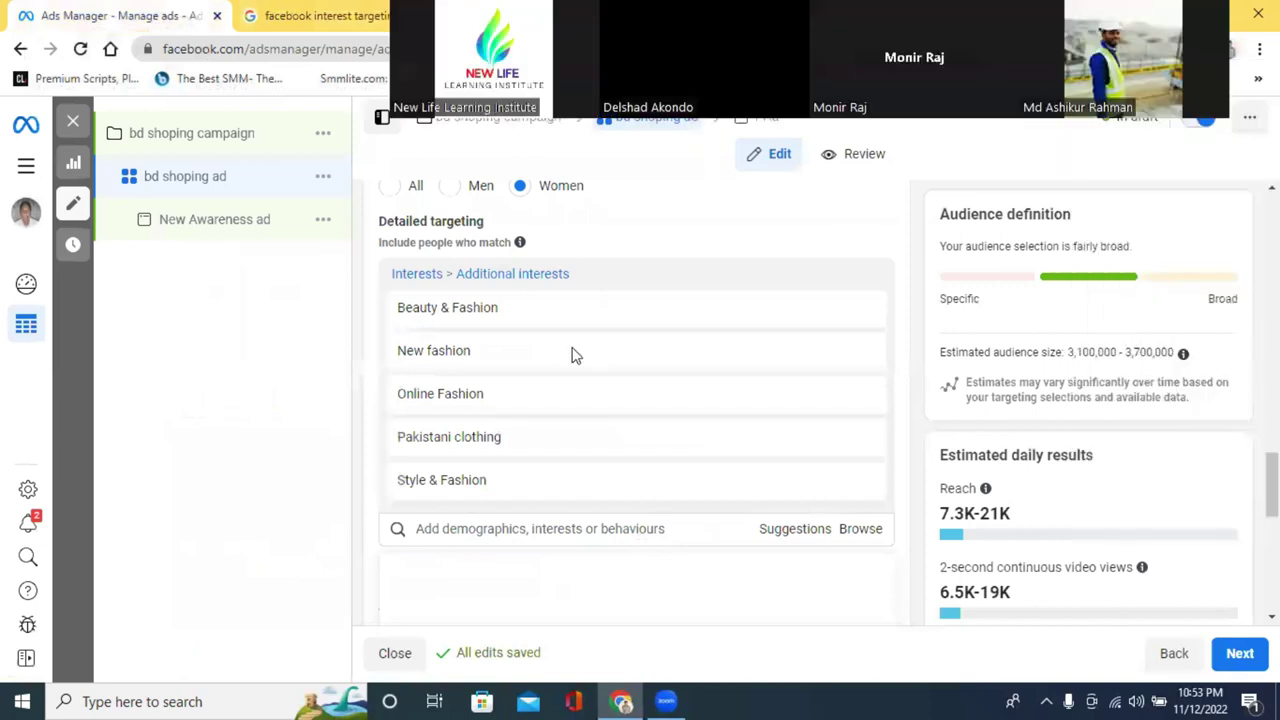
scroll(565, 392, "down", 5)
scroll(567, 398, "up", 1)
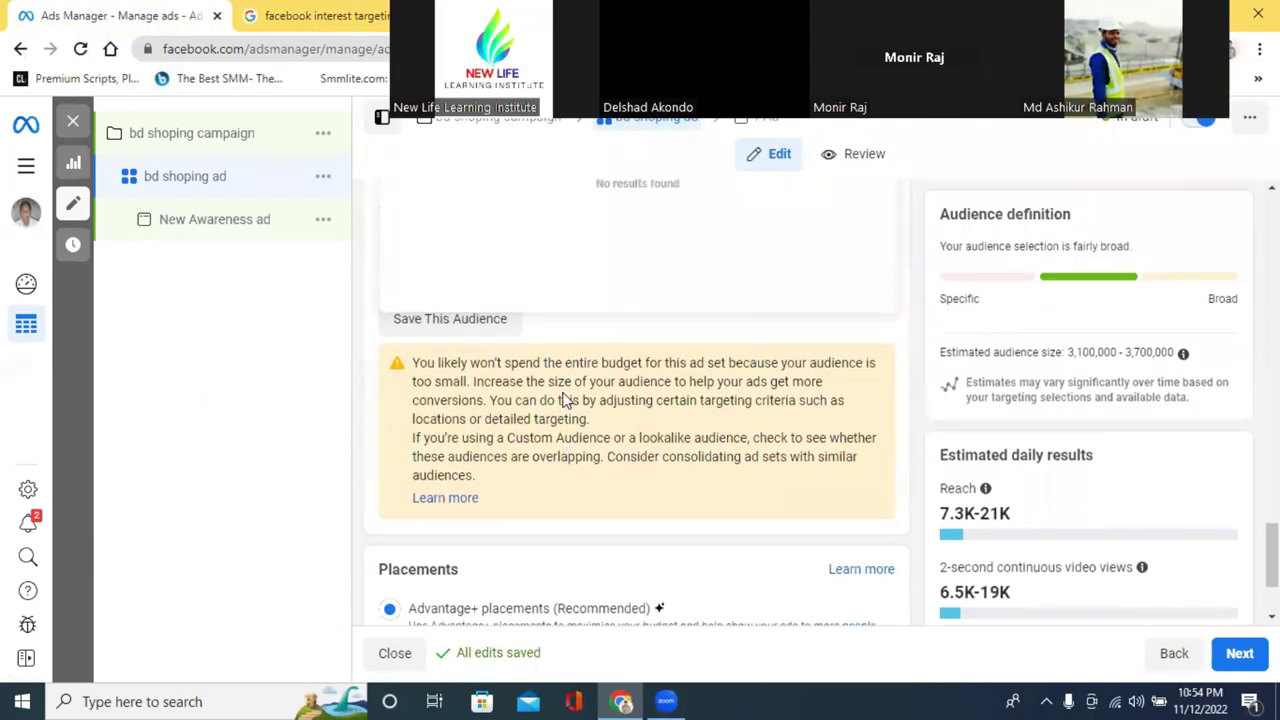
left_click(283, 405)
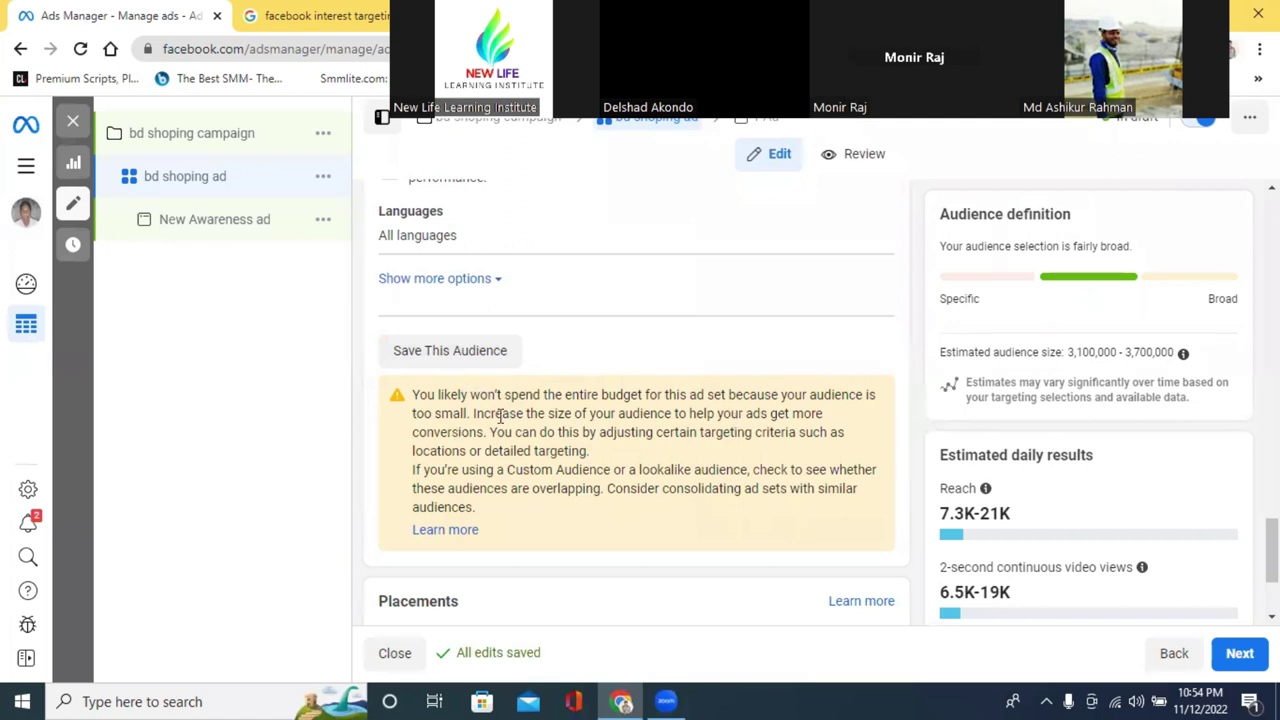
scroll(920, 423, "down", 2)
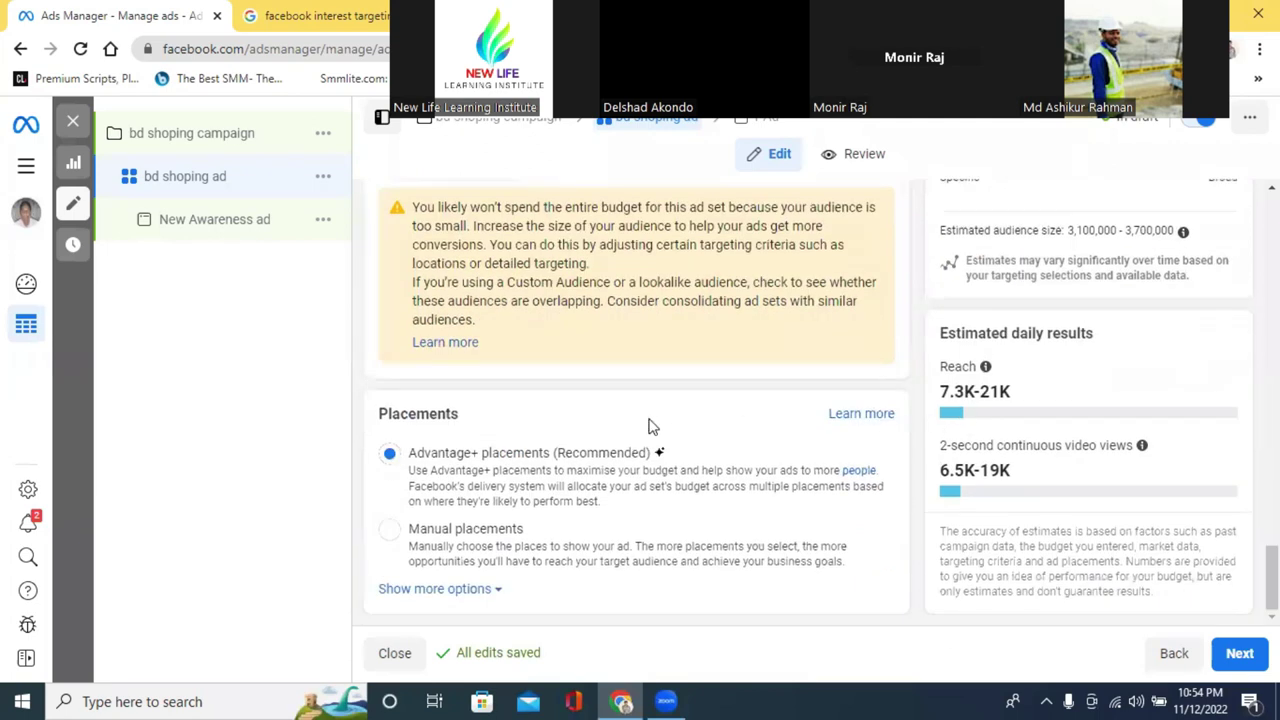
scroll(650, 427, "up", 3)
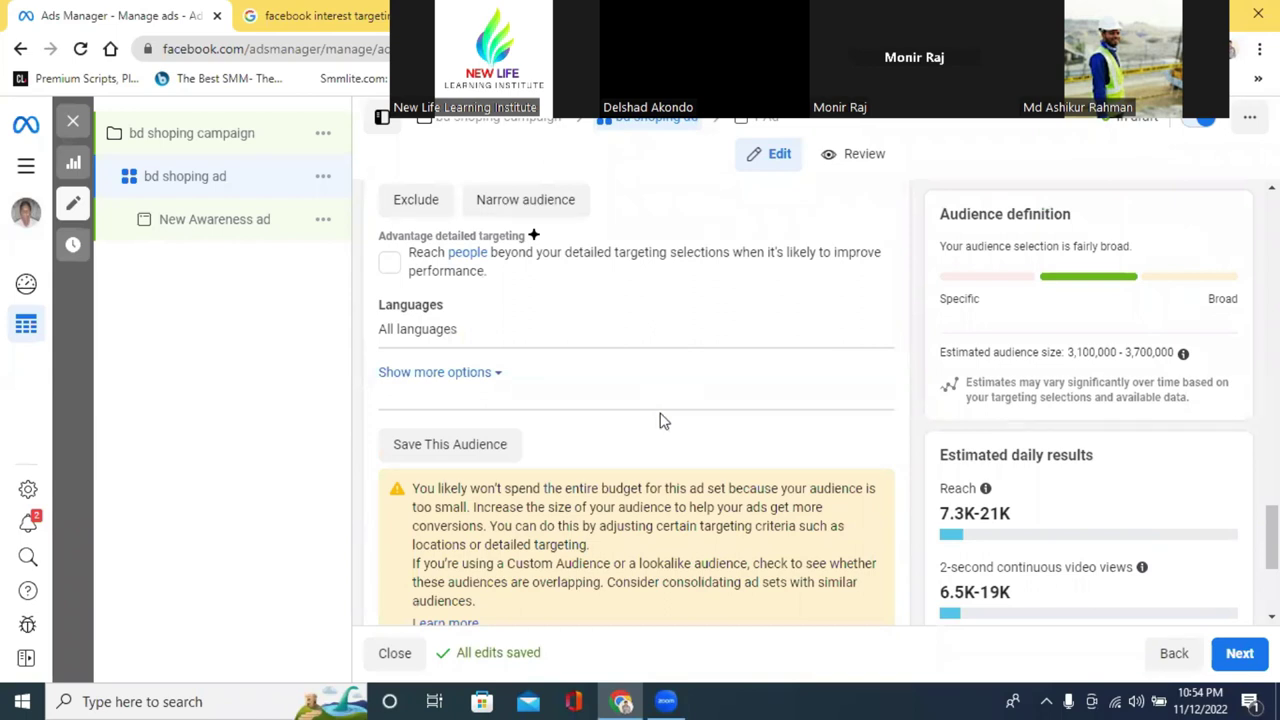
scroll(665, 420, "up", 4)
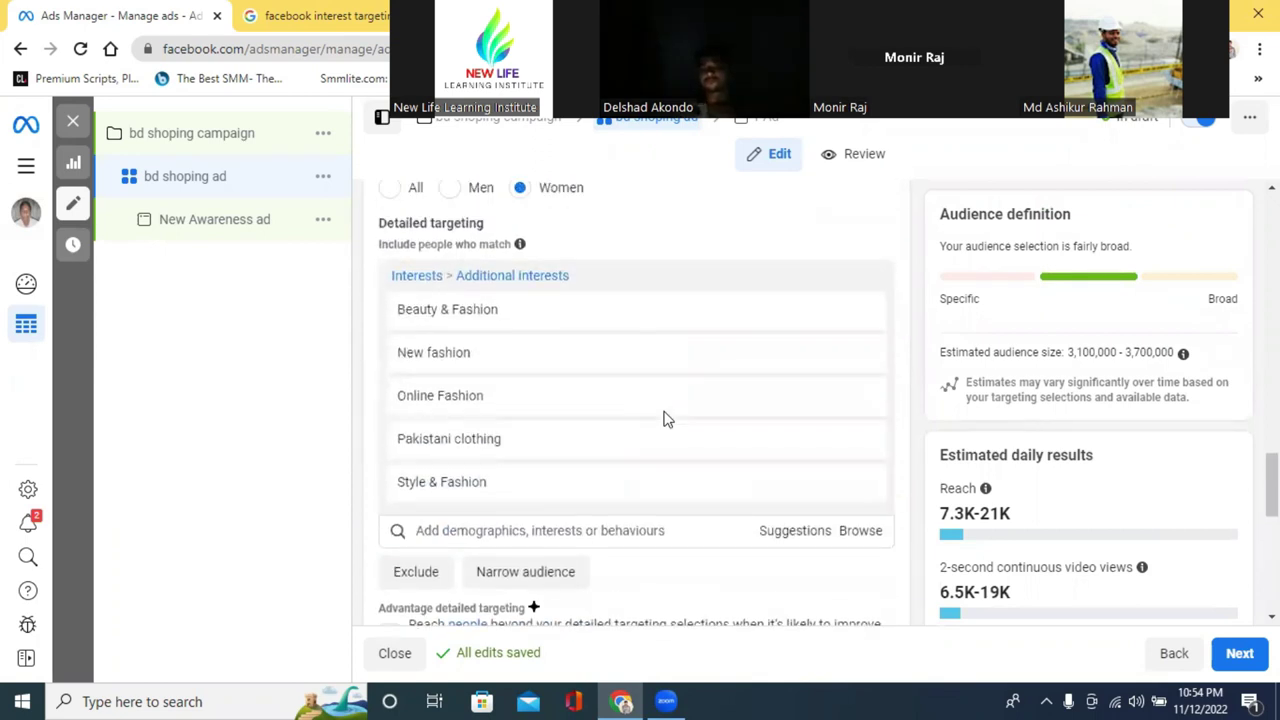
scroll(665, 420, "up", 4)
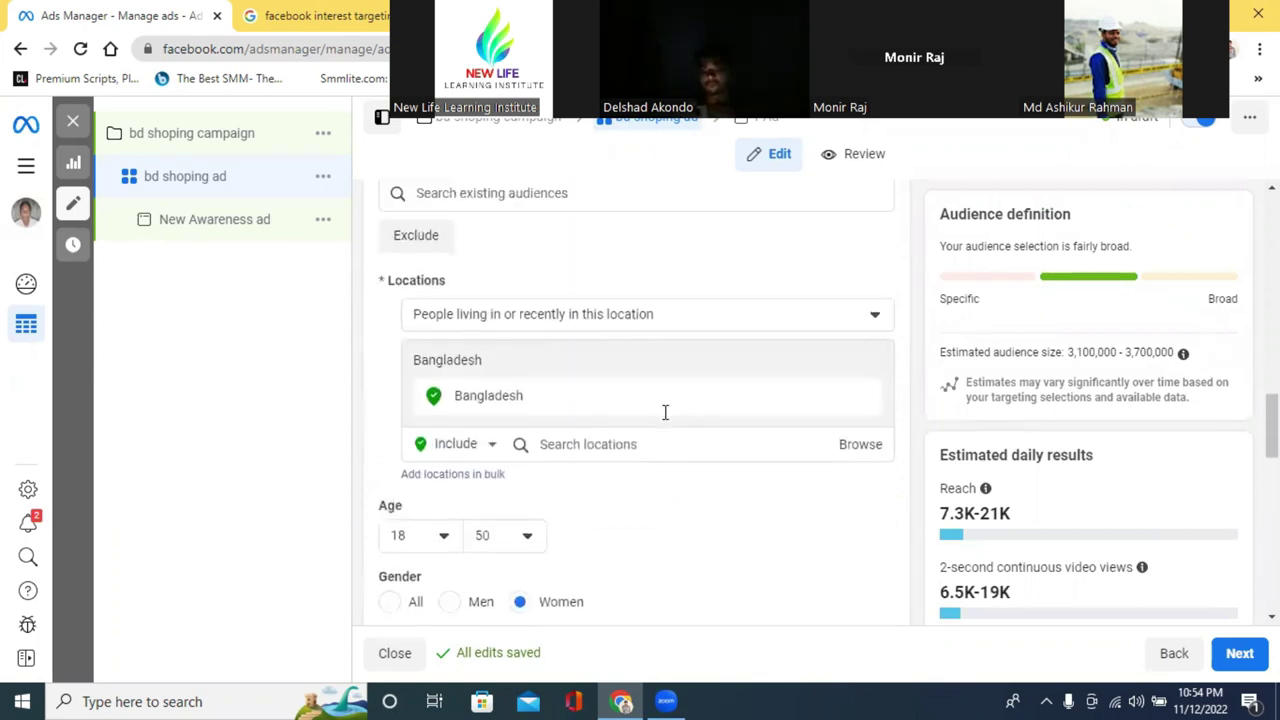
scroll(549, 429, "up", 1)
scroll(657, 451, "up", 2)
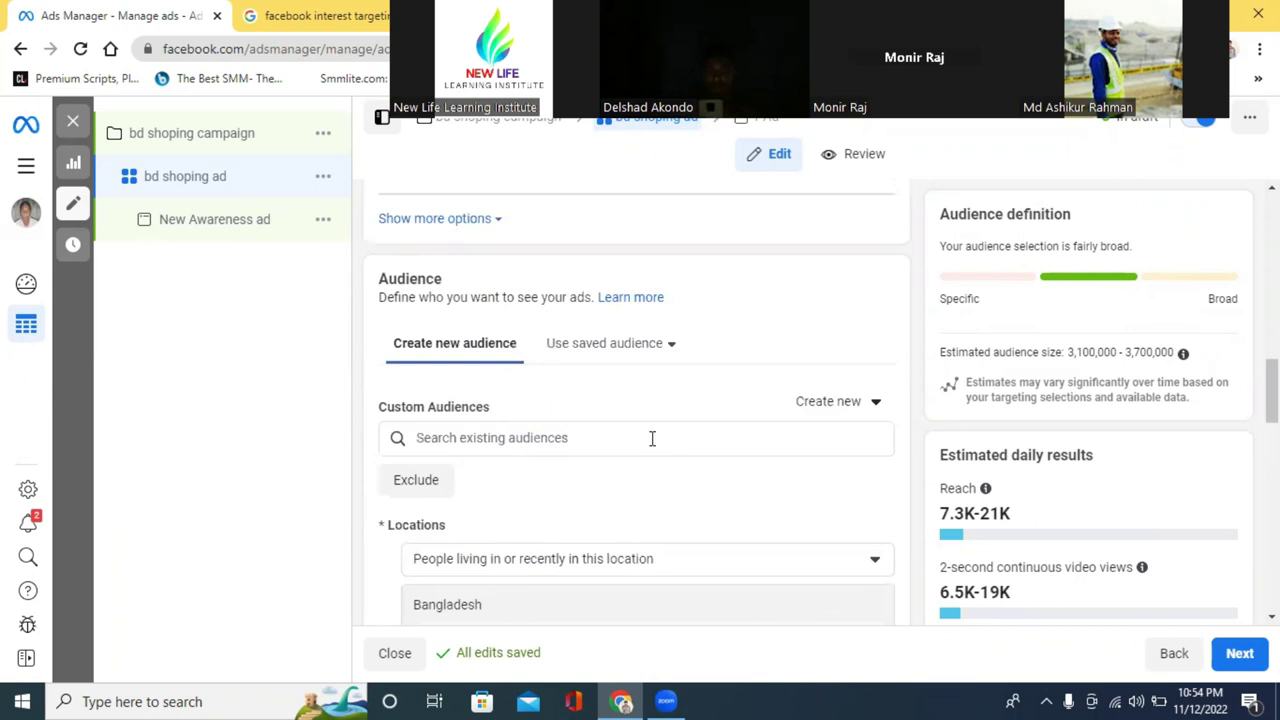
scroll(651, 438, "down", 10)
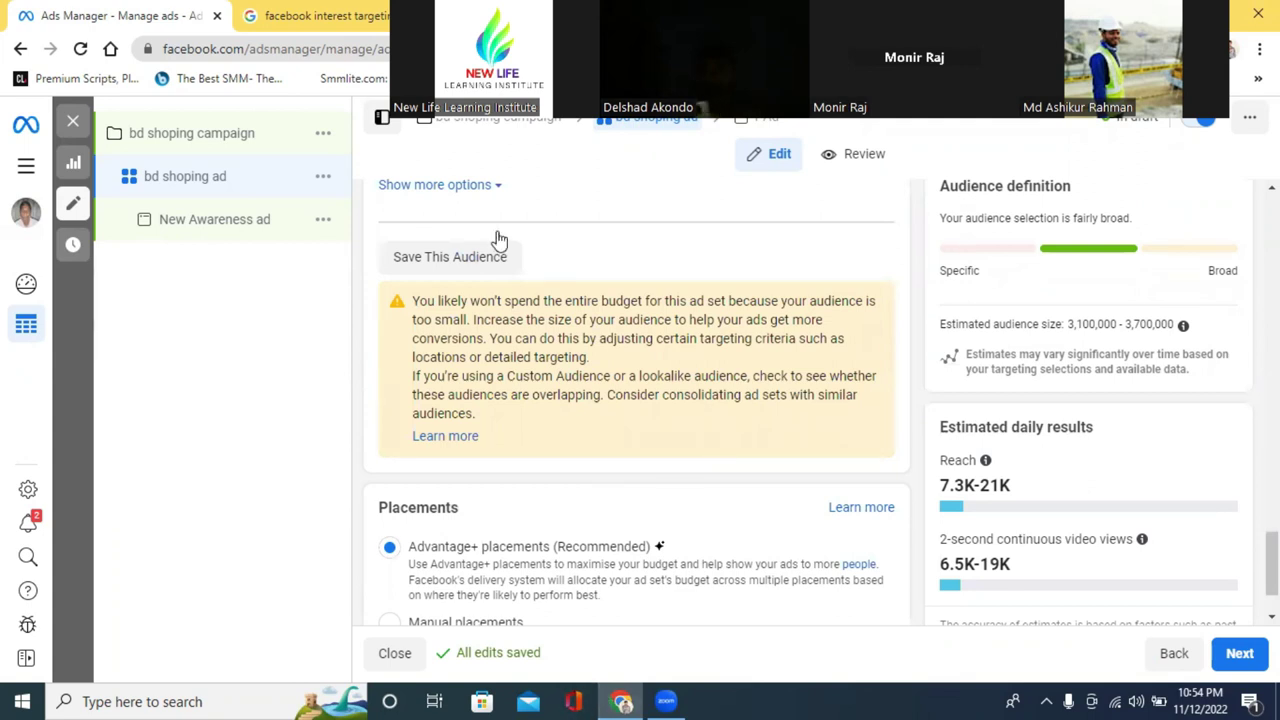
scroll(583, 285, "down", 1)
scroll(697, 290, "up", 8)
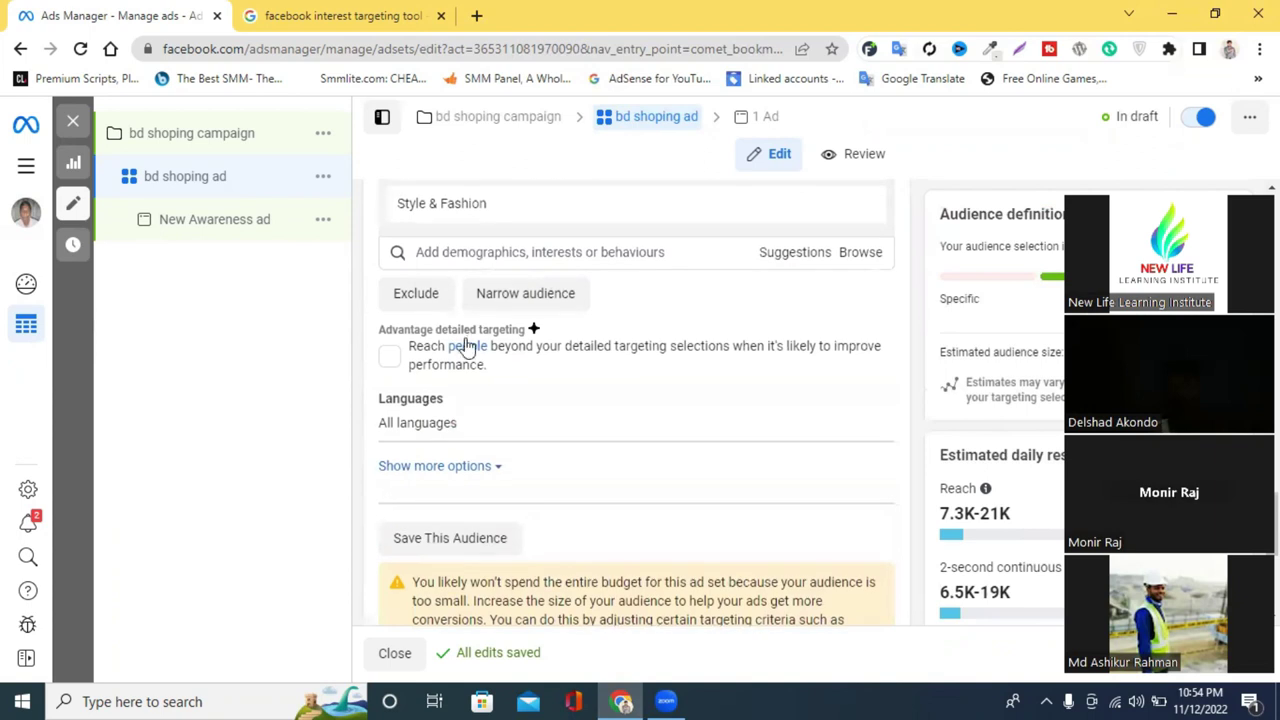
Remove Beauty & Fashion, New fashion, Online Fashion, Pakistani clothing and Style & Fashion from the ad set's detailed targeting
mouse_move(864, 412)
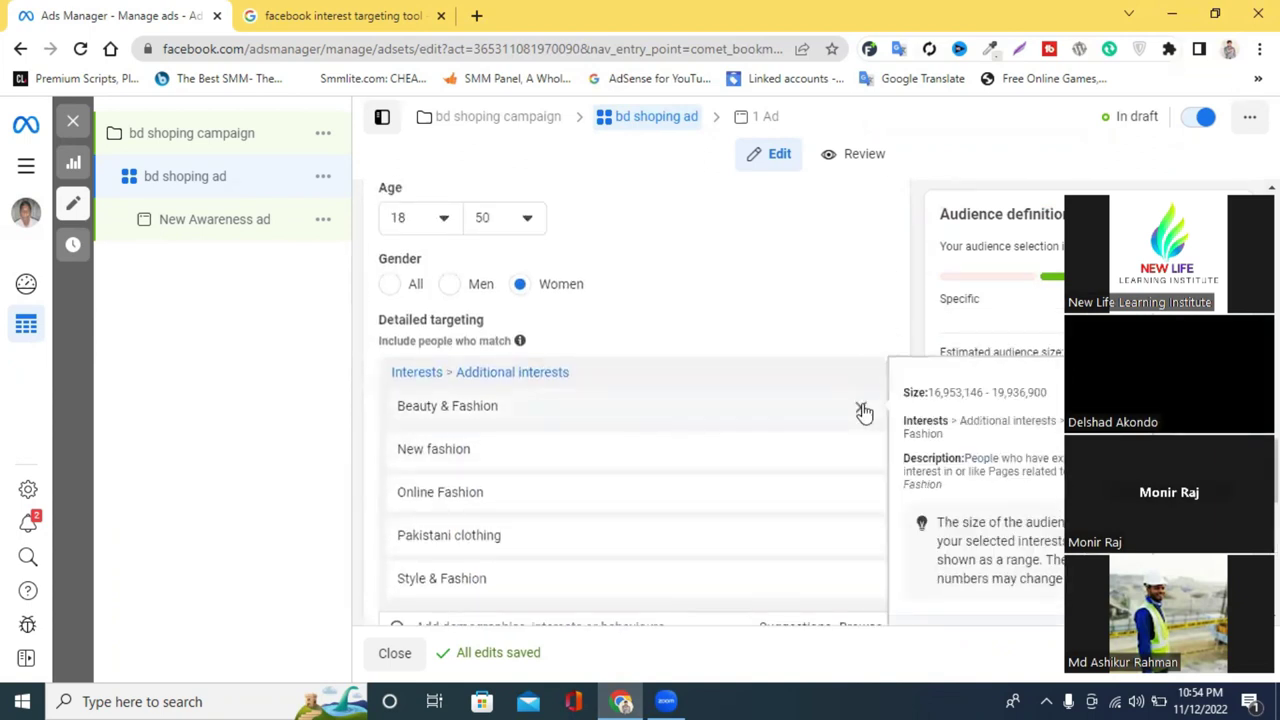
left_click(861, 409)
left_click(862, 409)
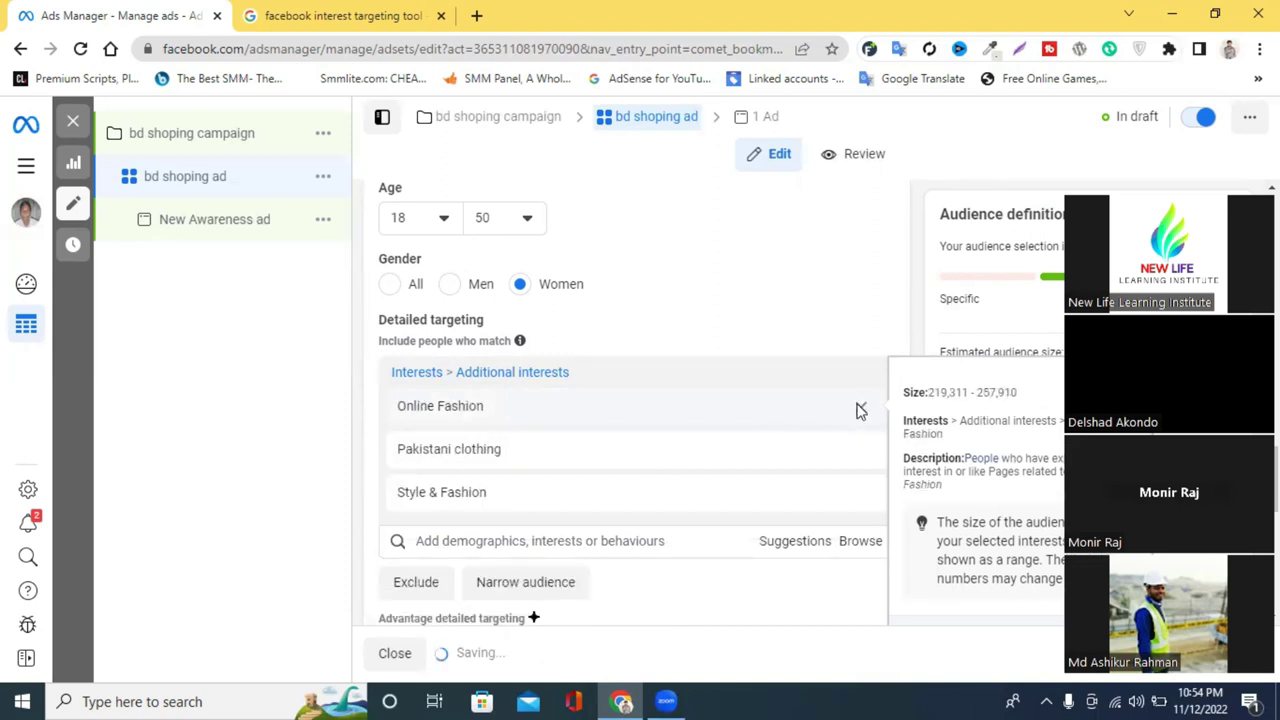
left_click(858, 410)
Set the ad set's audience language to English (US)
scroll(800, 400, "down", 3)
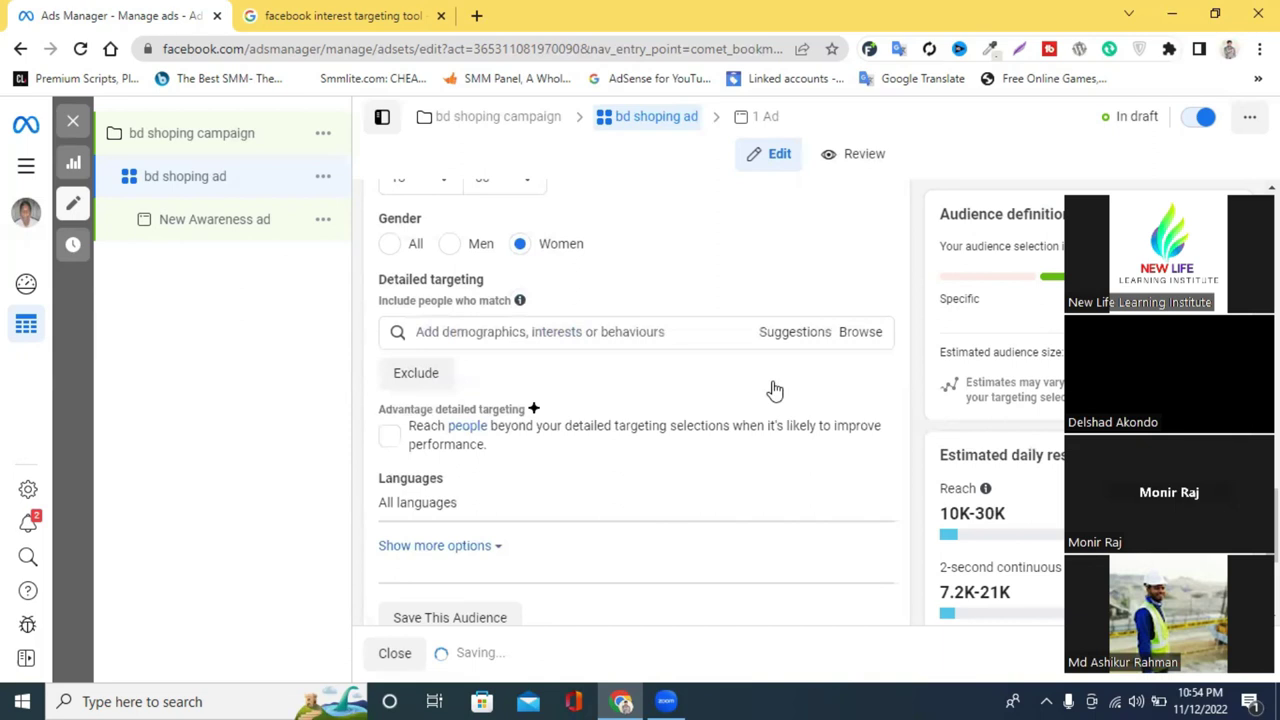
scroll(594, 380, "up", 2)
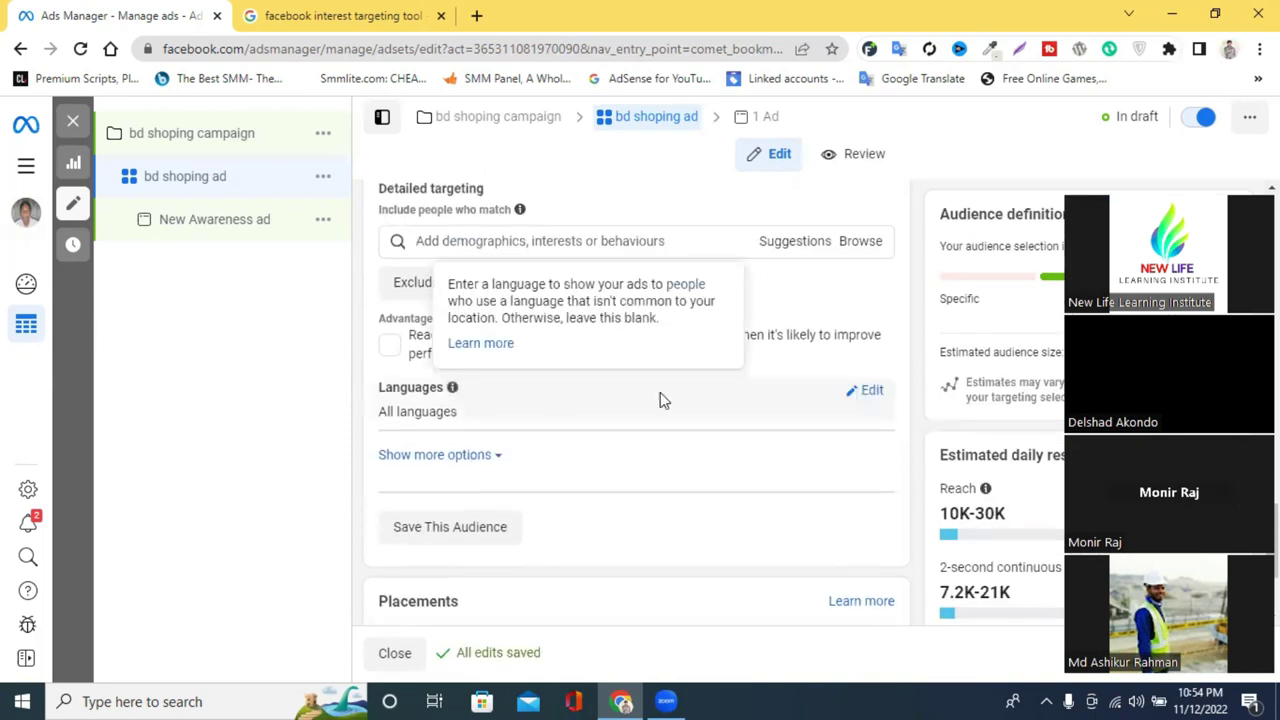
left_click(870, 392)
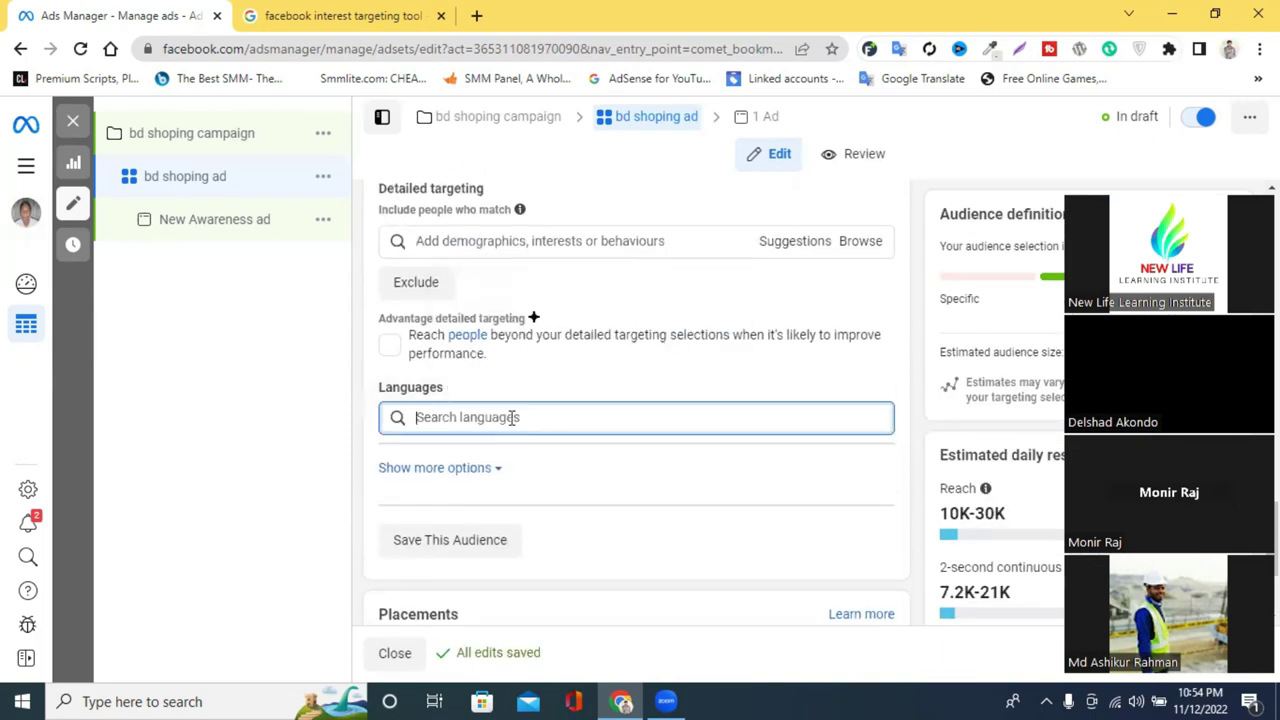
type("e")
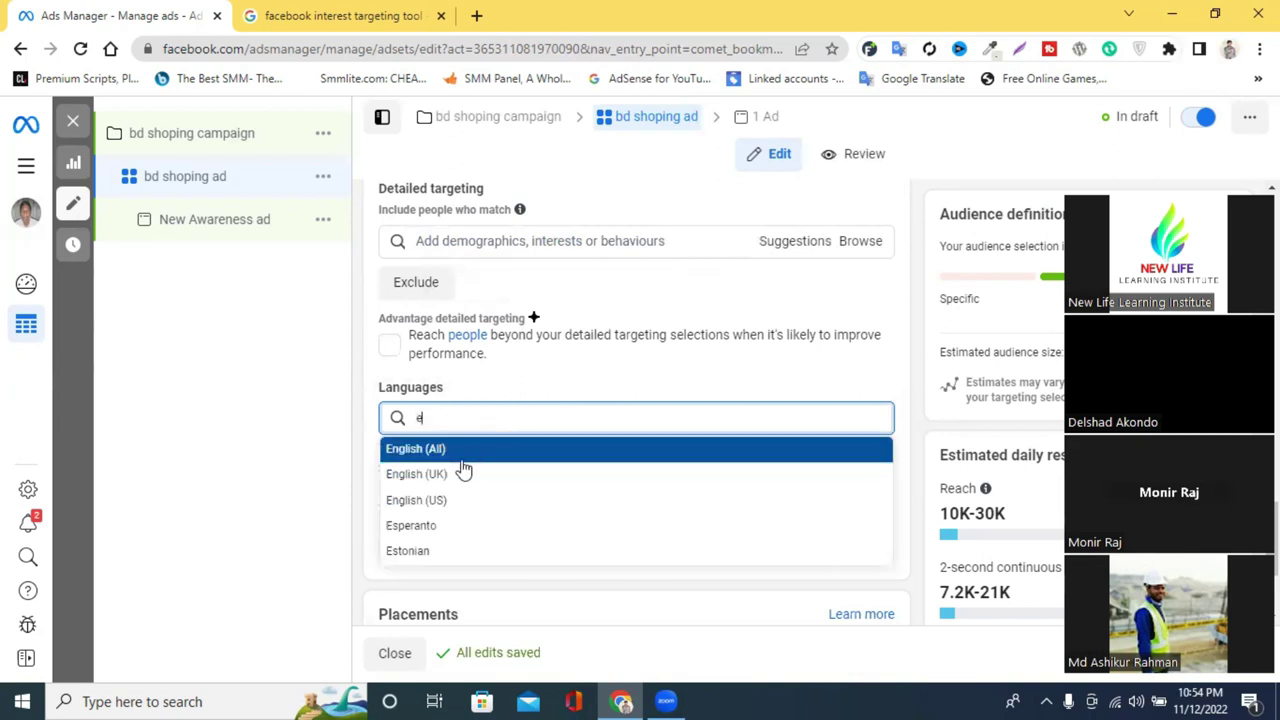
left_click(452, 501)
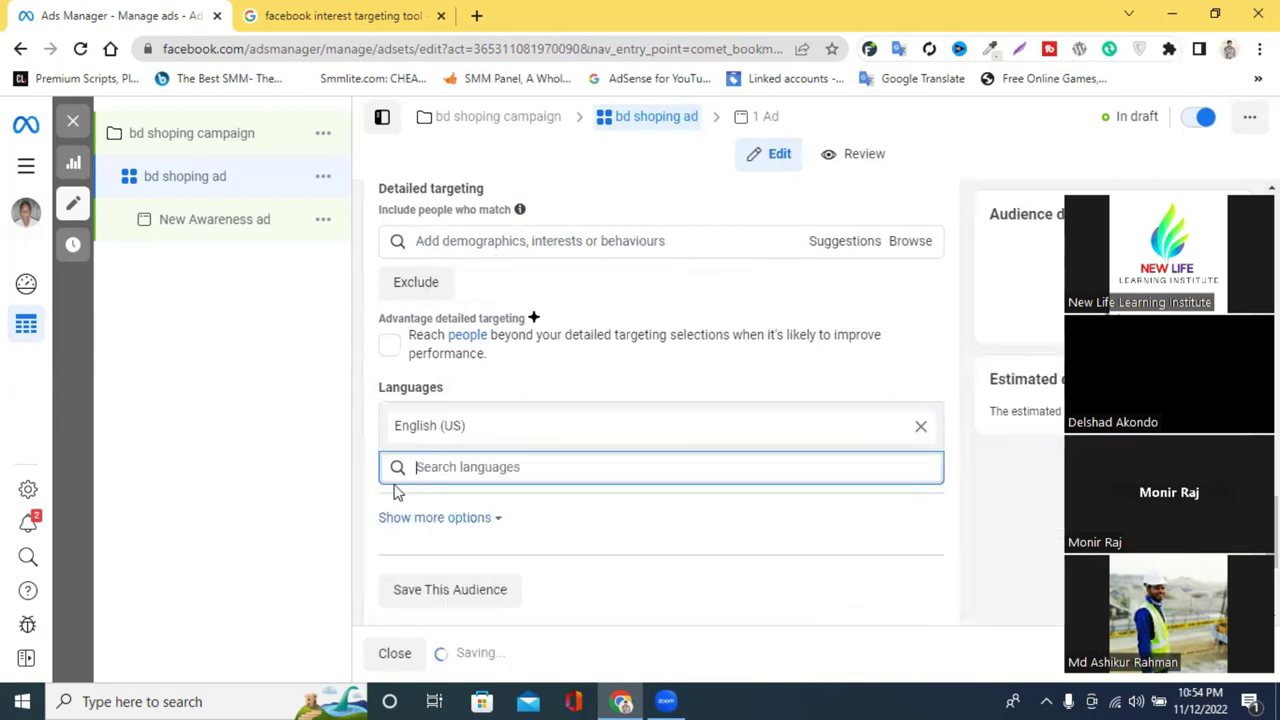
scroll(605, 438, "down", 2)
scroll(568, 438, "down", 1)
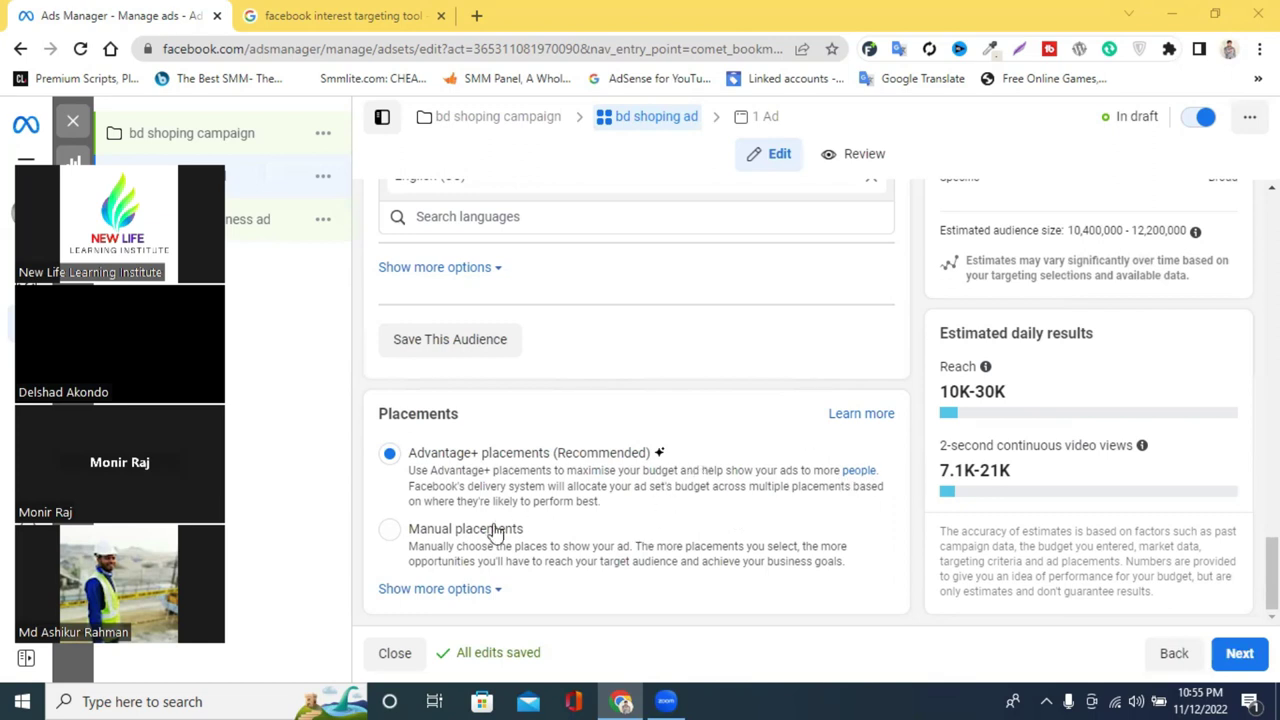
Try manual placements for the ad set, review the available platforms and placements, and return to Advantage+ placements
left_click(390, 530)
scroll(514, 530, "down", 4)
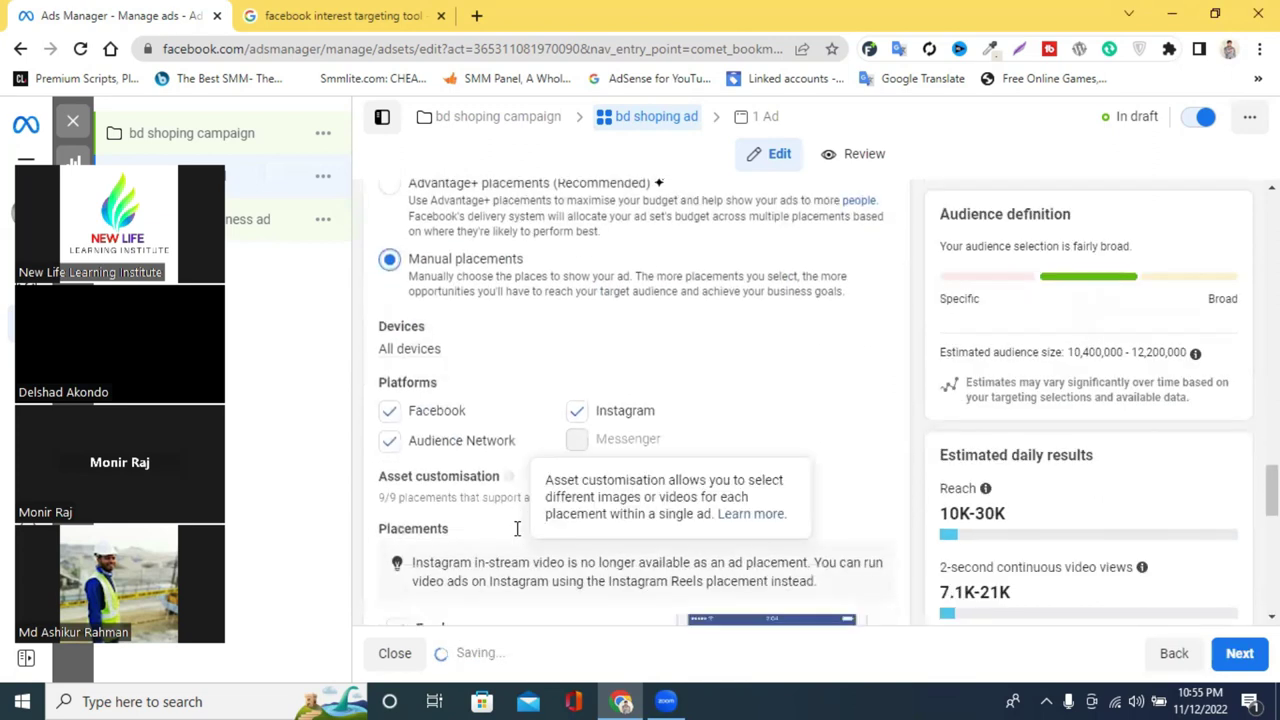
scroll(455, 367, "down", 2)
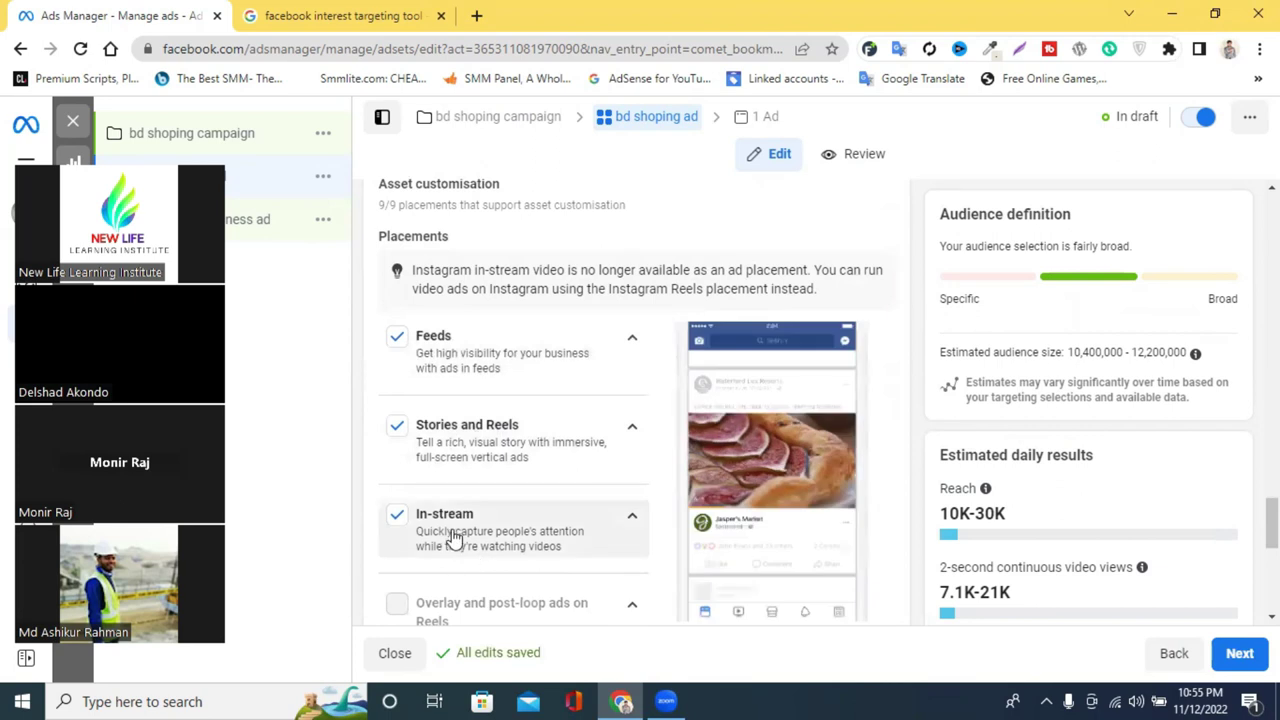
scroll(490, 535, "down", 2)
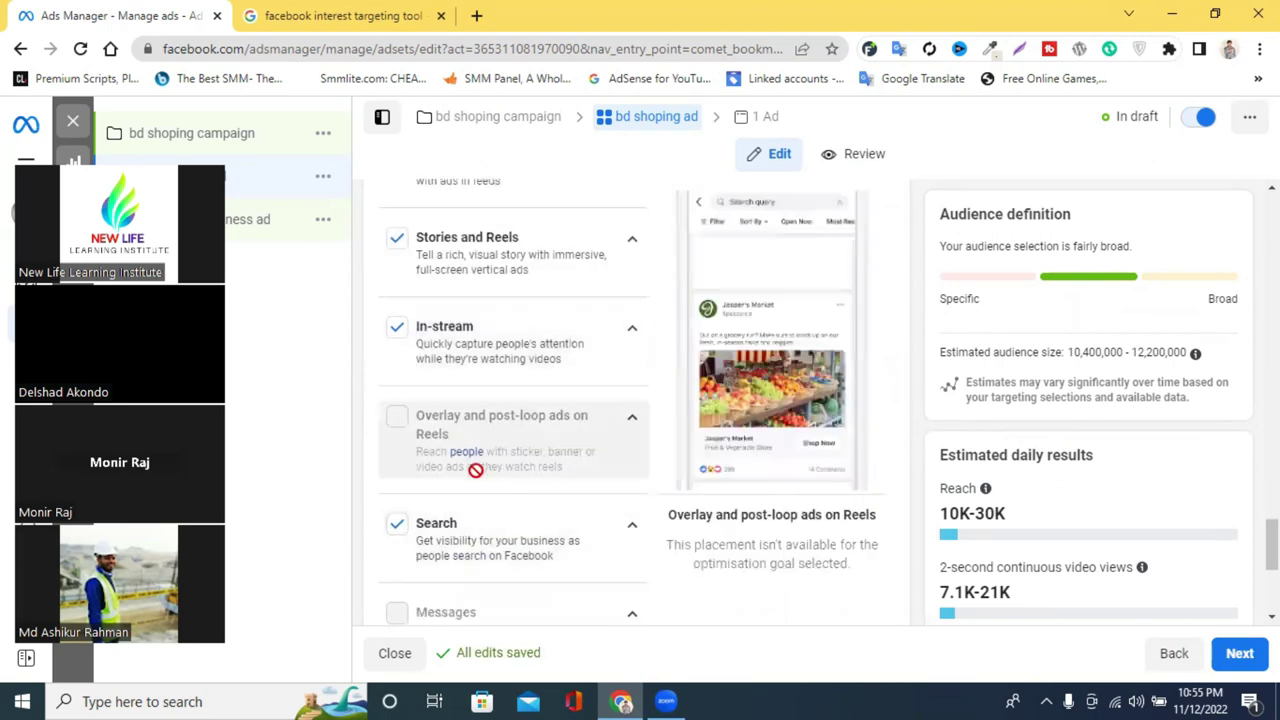
scroll(430, 452, "down", 2)
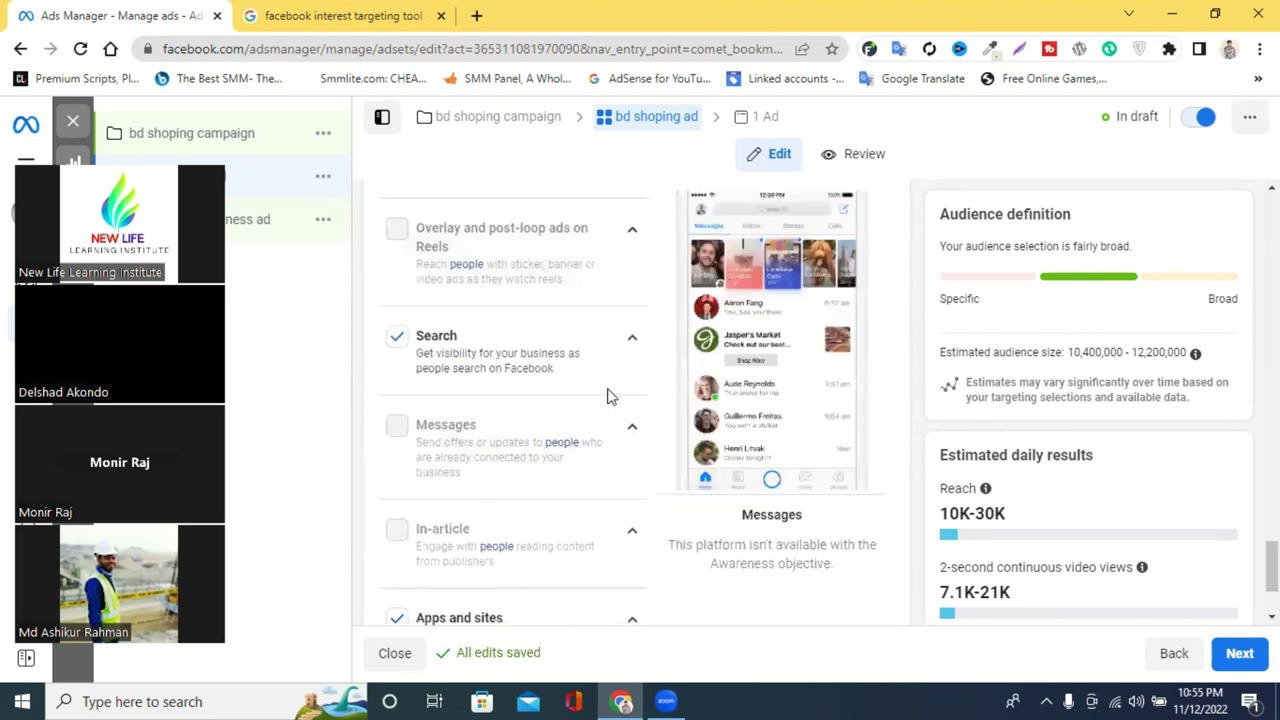
scroll(514, 491, "down", 2)
scroll(514, 491, "up", 7)
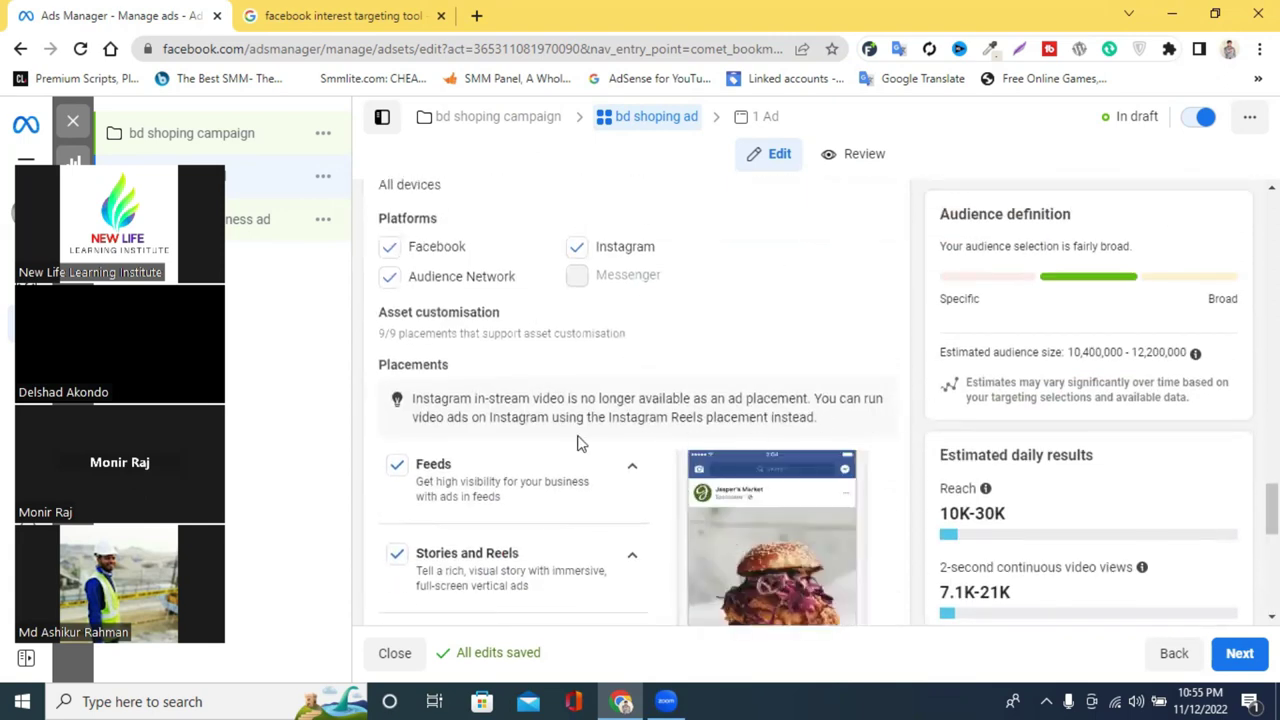
scroll(580, 443, "up", 3)
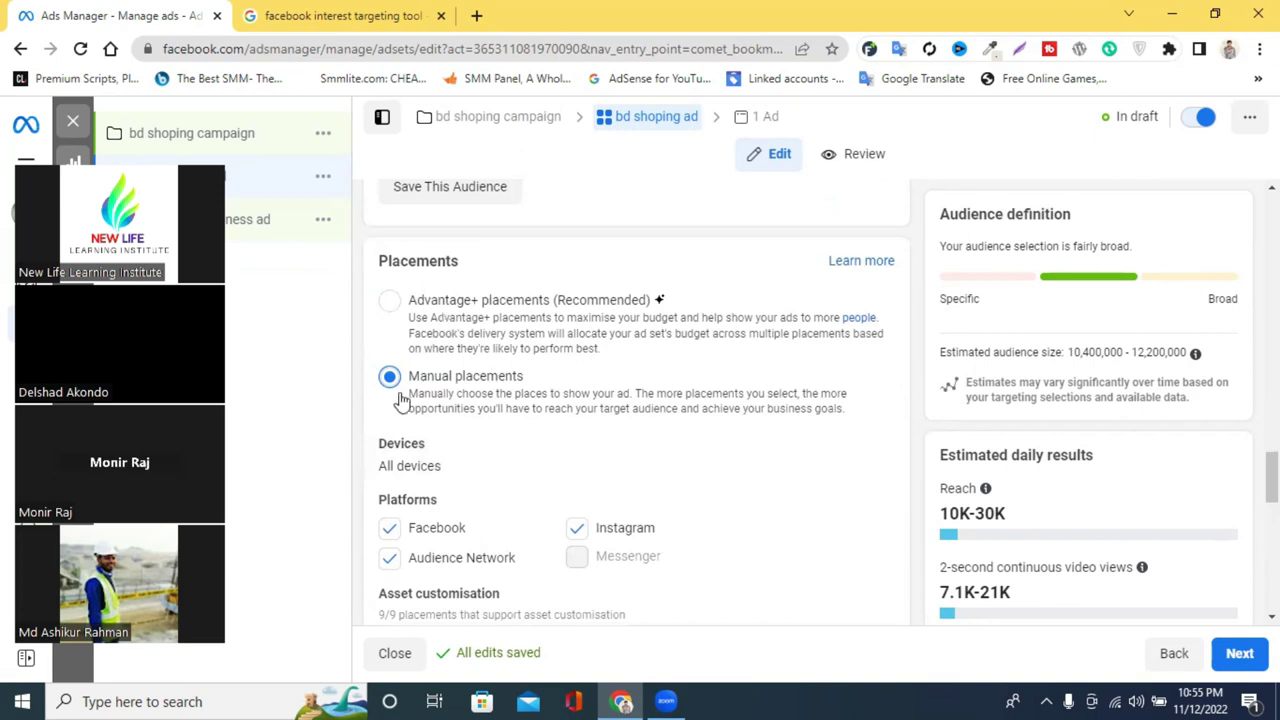
left_click(400, 302)
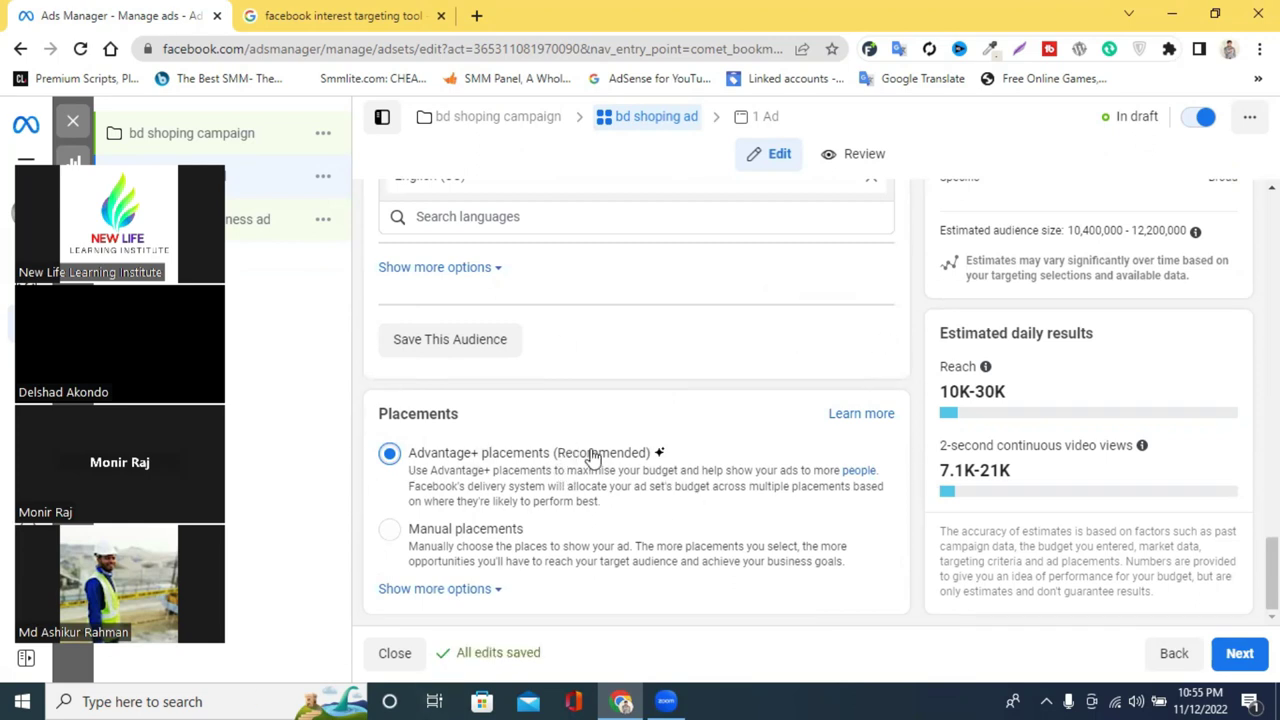
Continue to the ad level and rename the ad as New bdshoping ad
left_click(1234, 658)
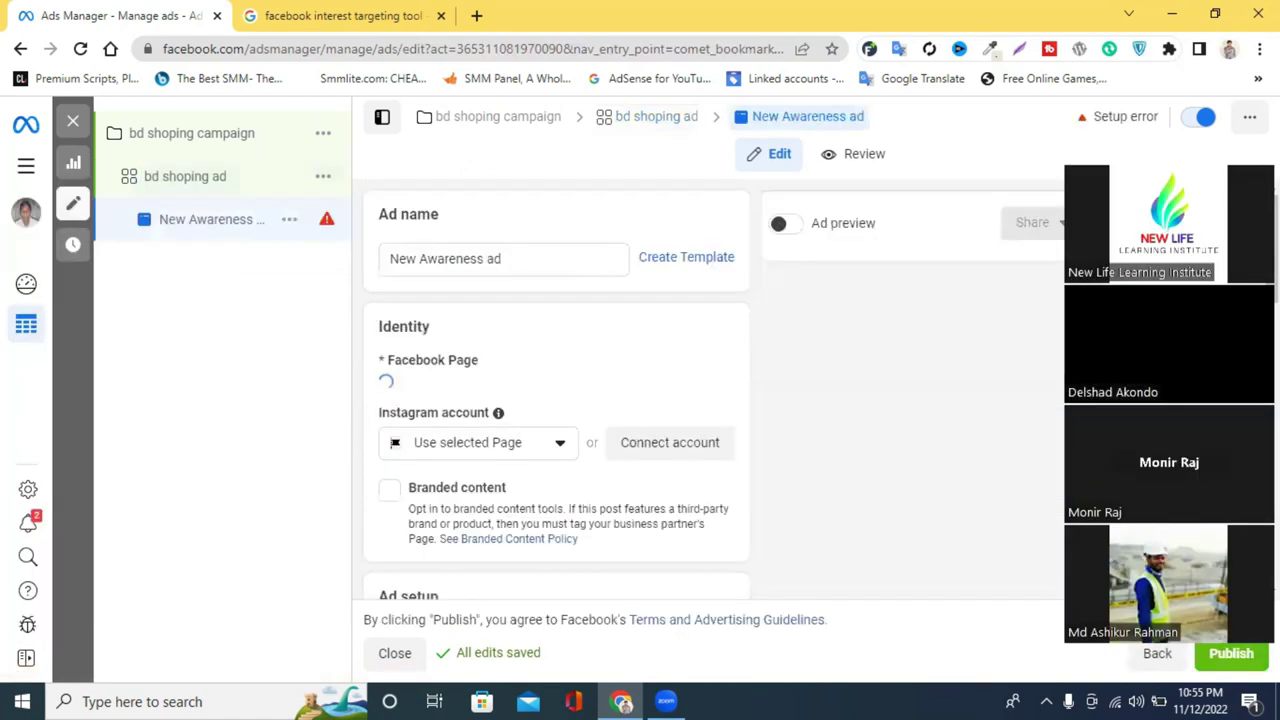
triple_click(420, 255)
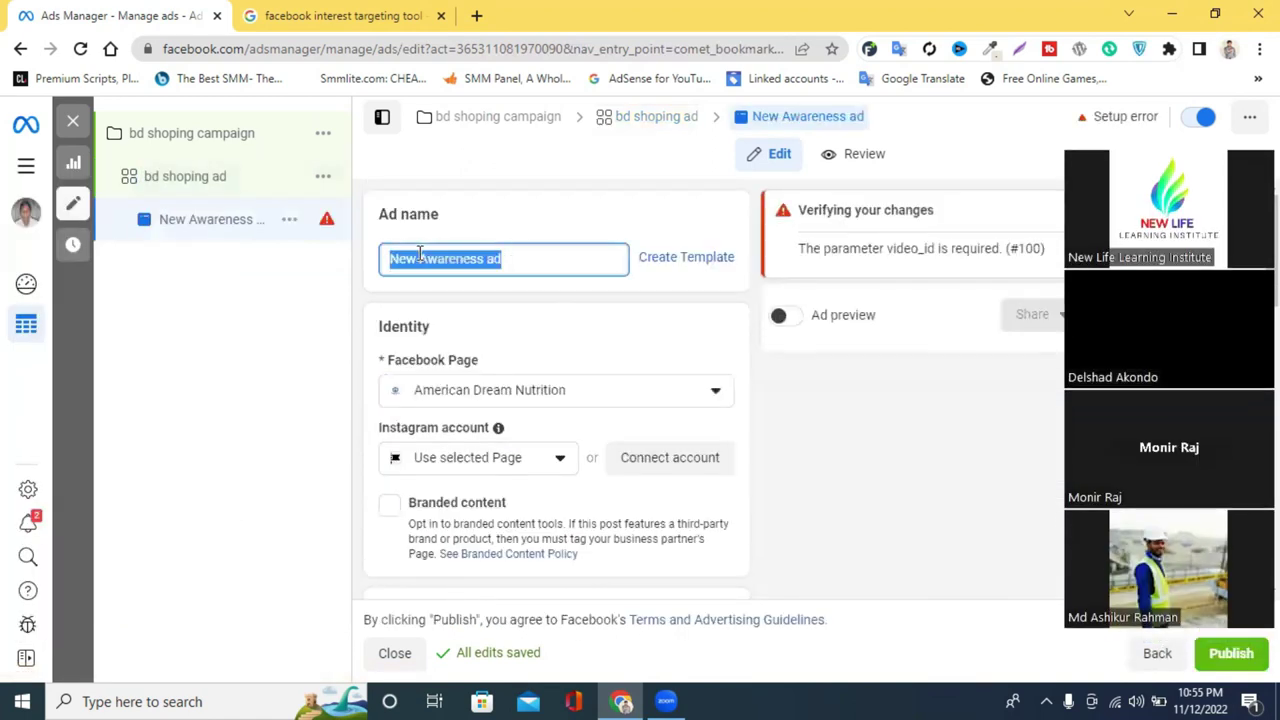
double_click(421, 257)
type("bd")
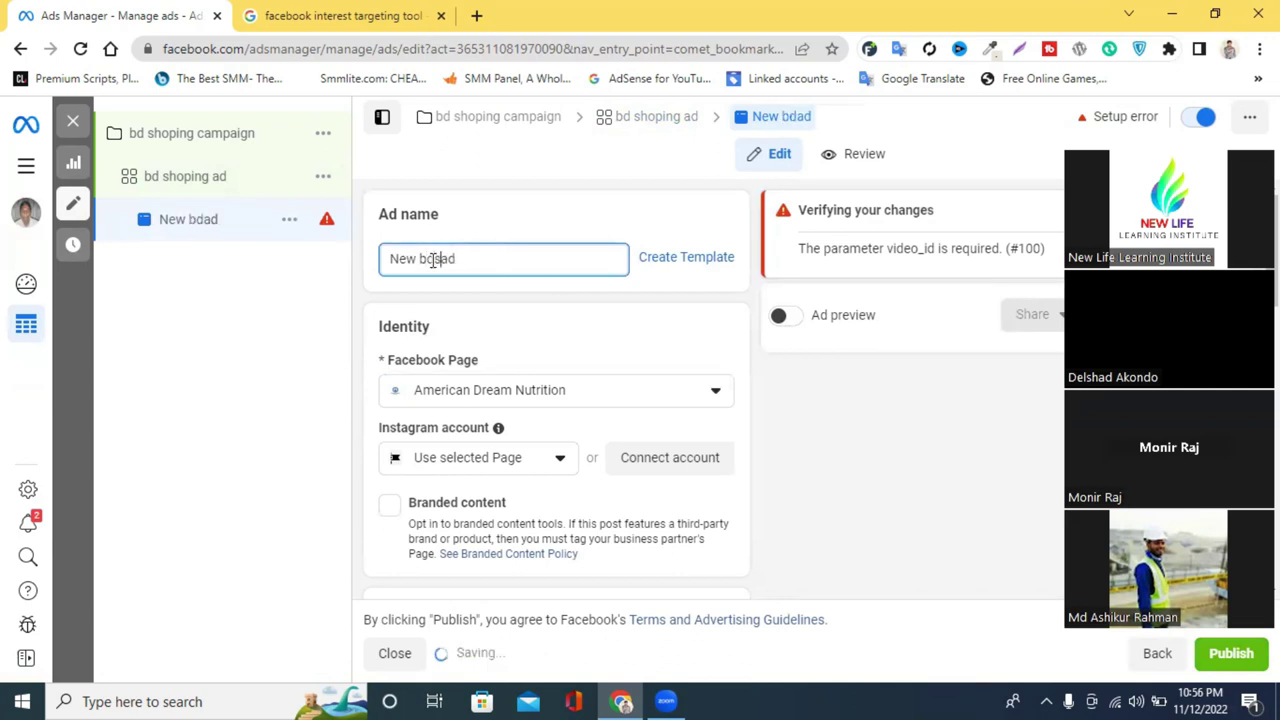
type("shoping")
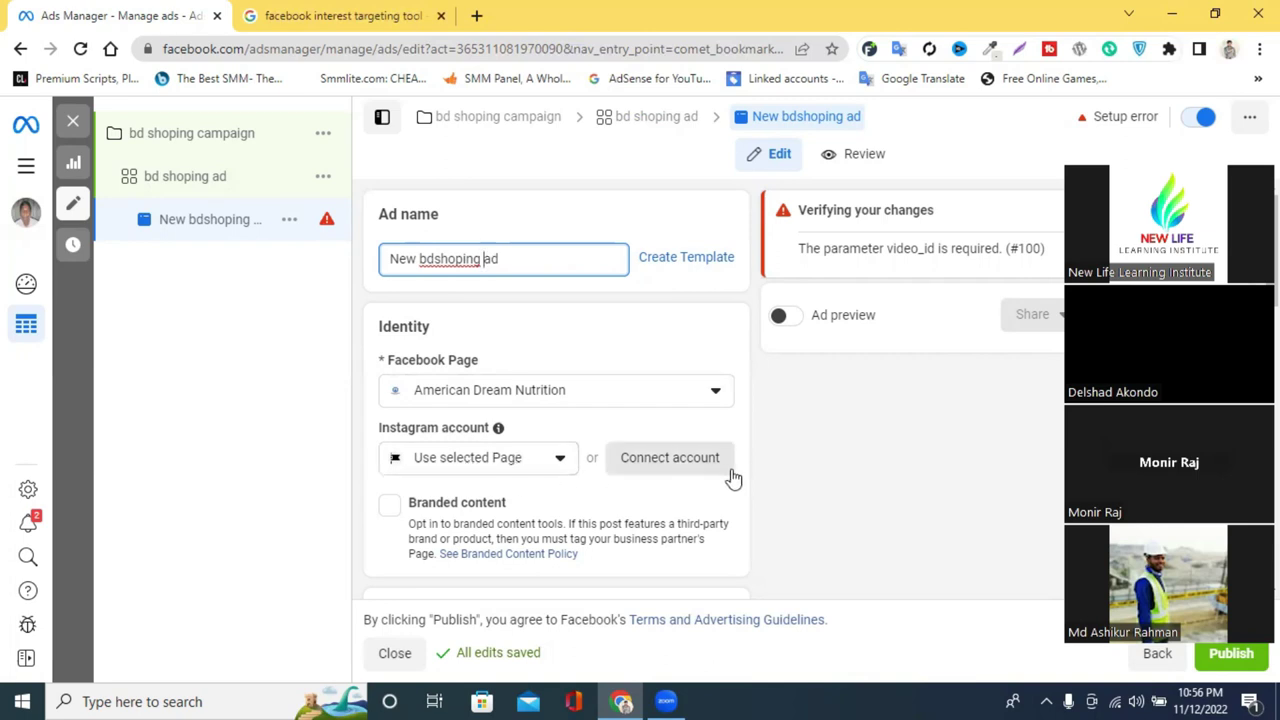
Set the ad setup to Use existing post and dismiss the notice about the publishing account
scroll(669, 395, "down", 3)
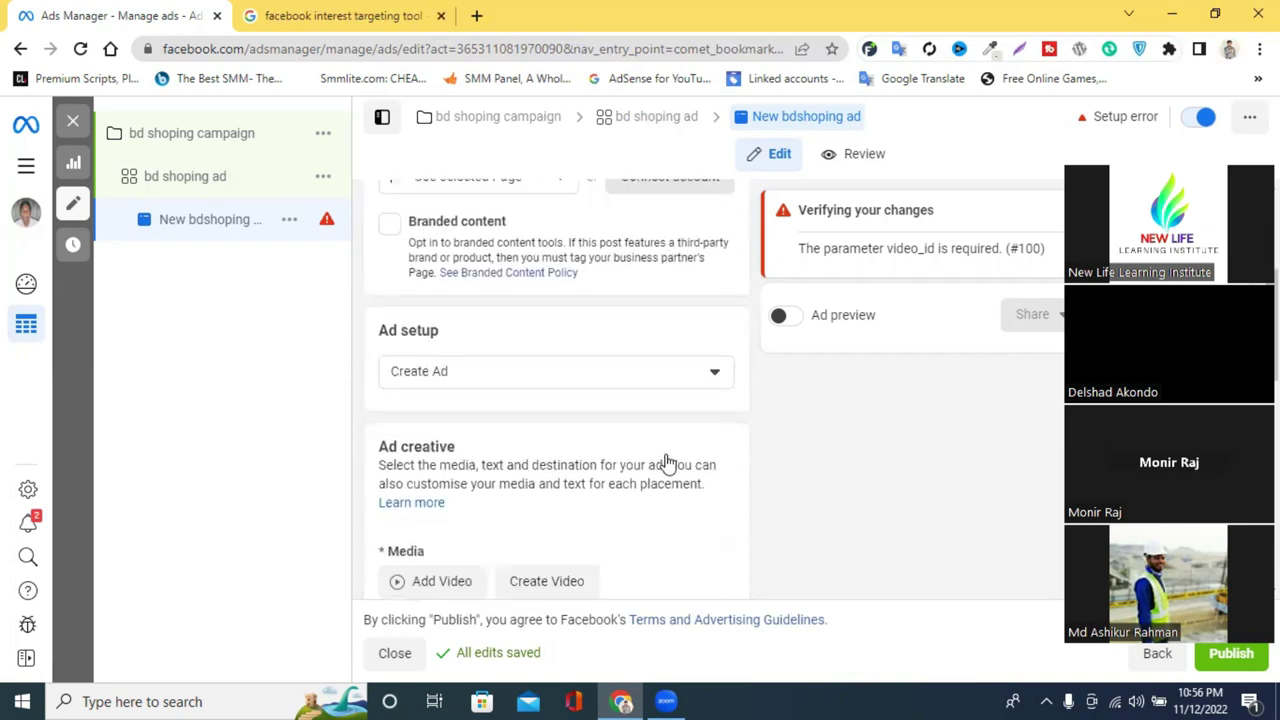
left_click(505, 376)
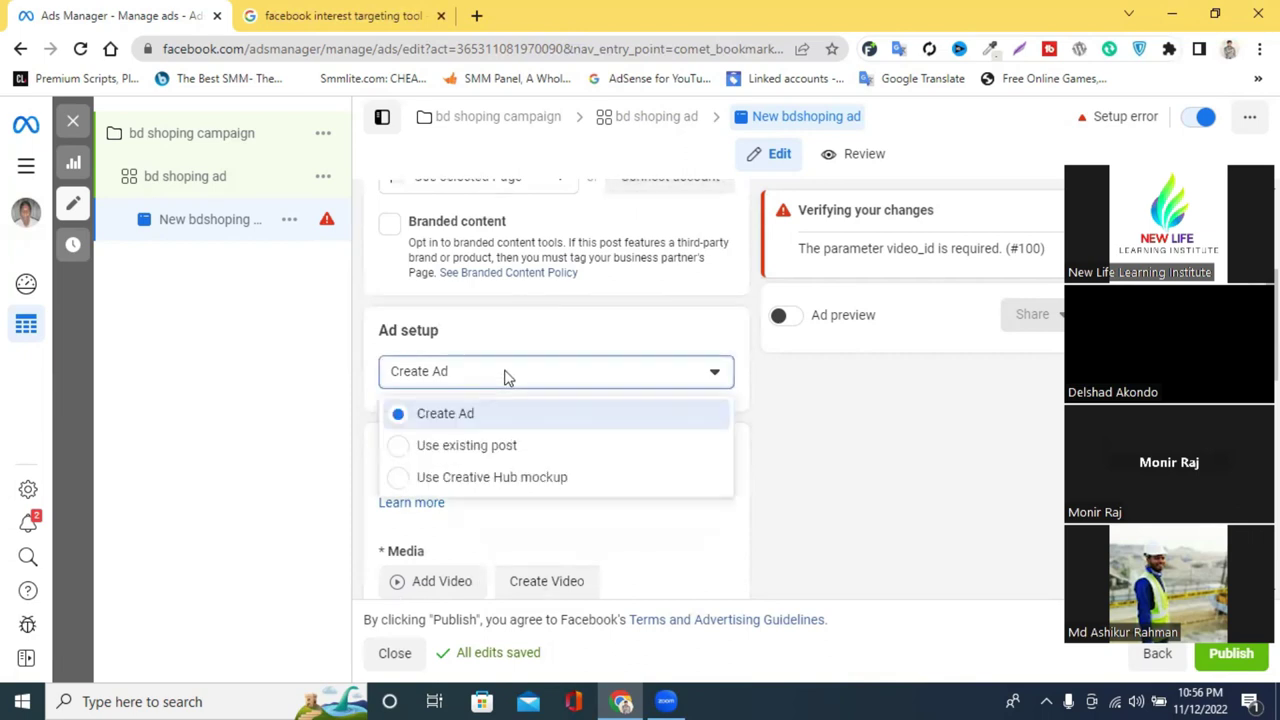
left_click(840, 440)
left_click(456, 380)
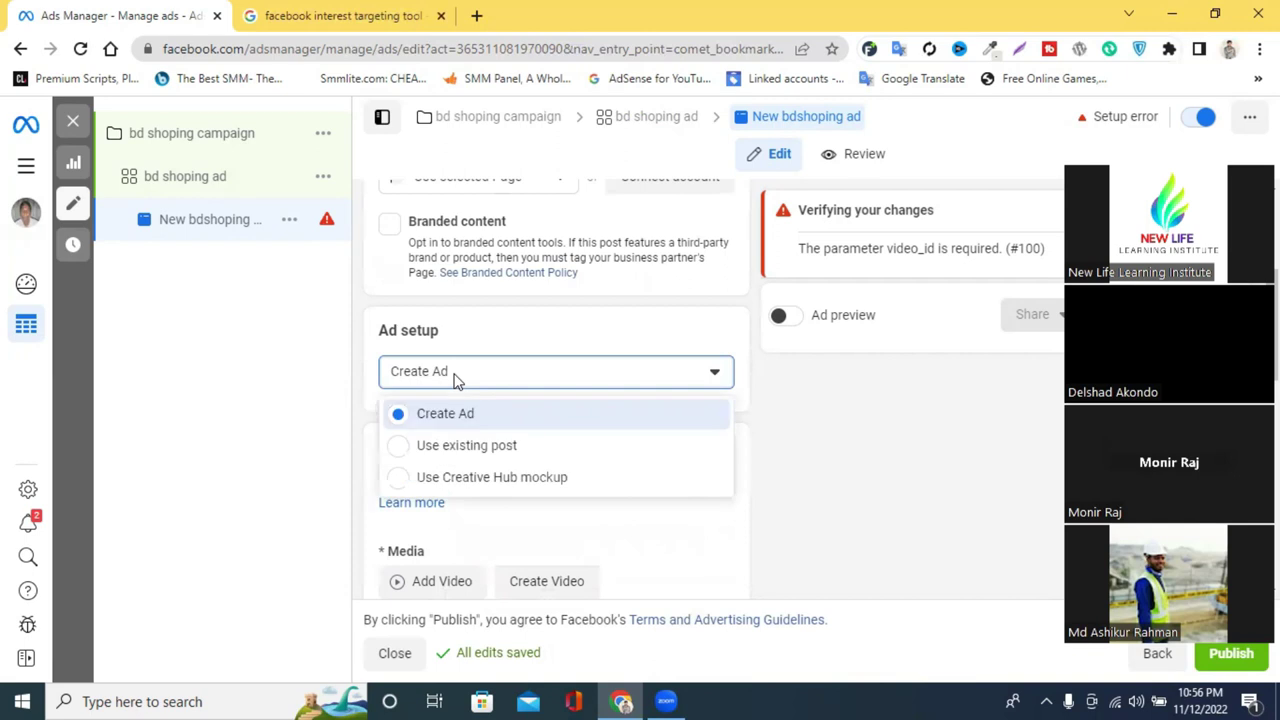
left_click(500, 453)
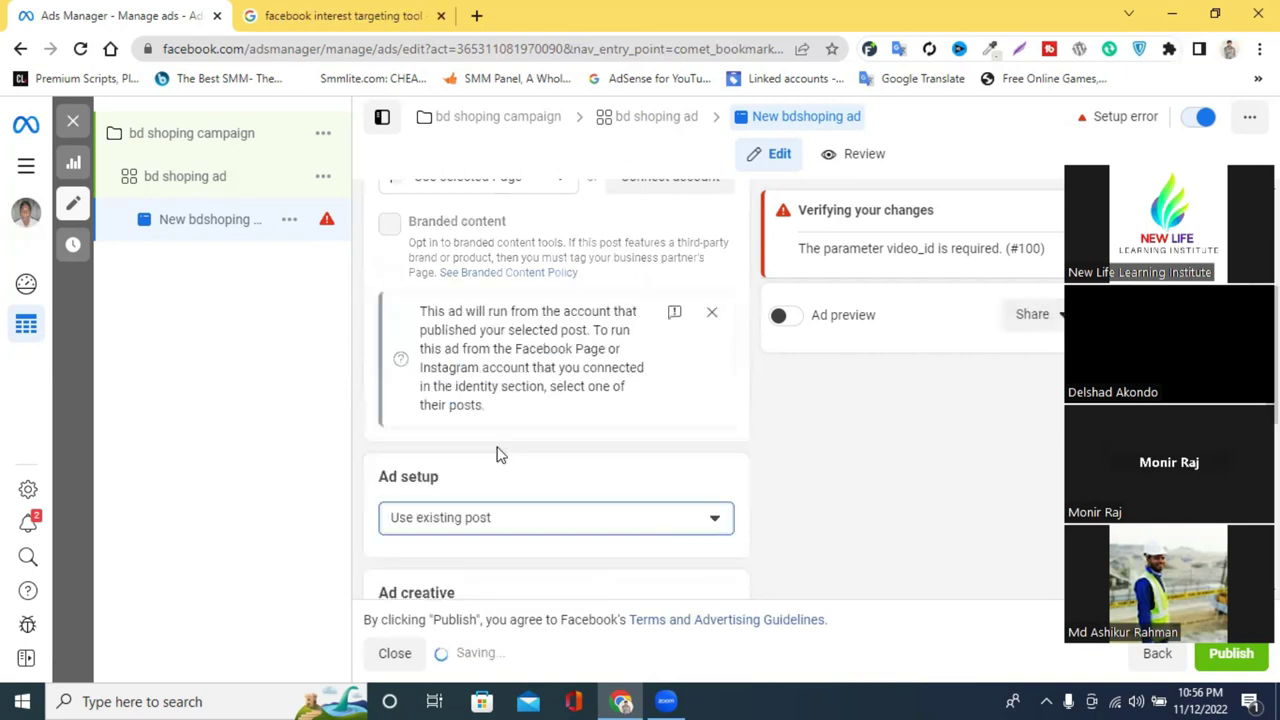
left_click(712, 312)
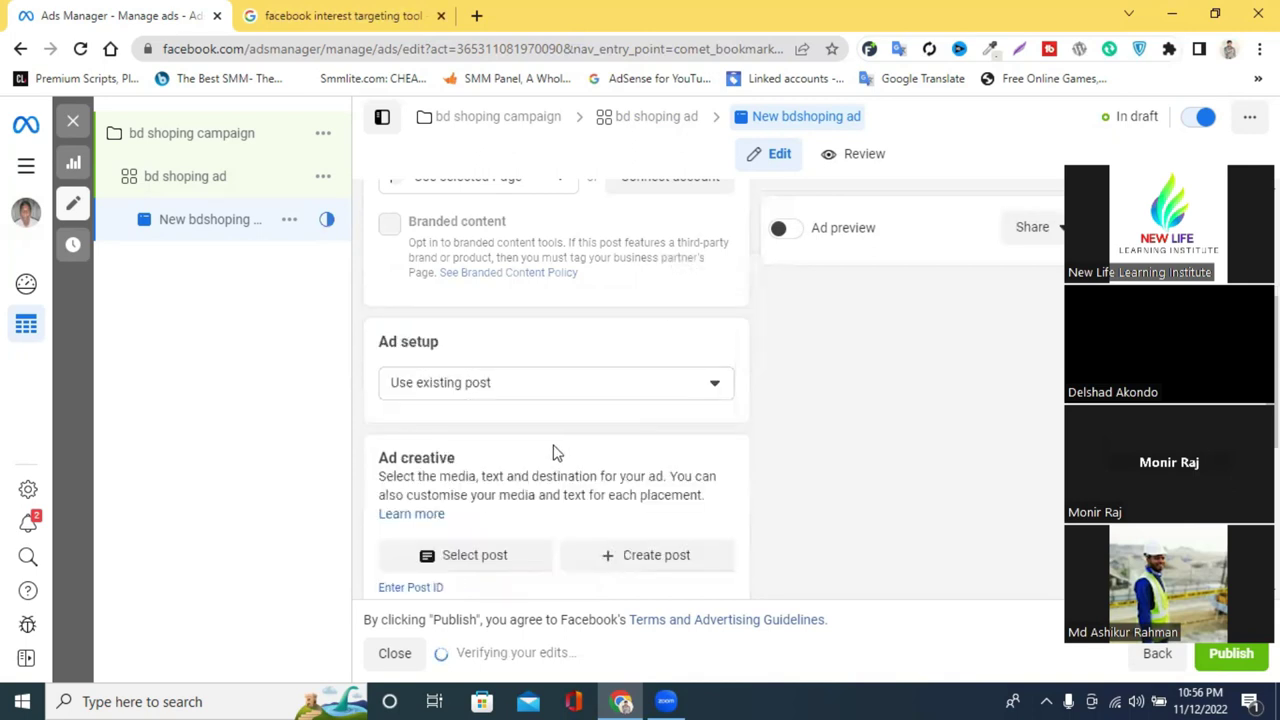
Select the 3 July 2022 Facebook video post beginning "This is good for people that want to get or stay" as the ad creative
scroll(550, 451, "down", 2)
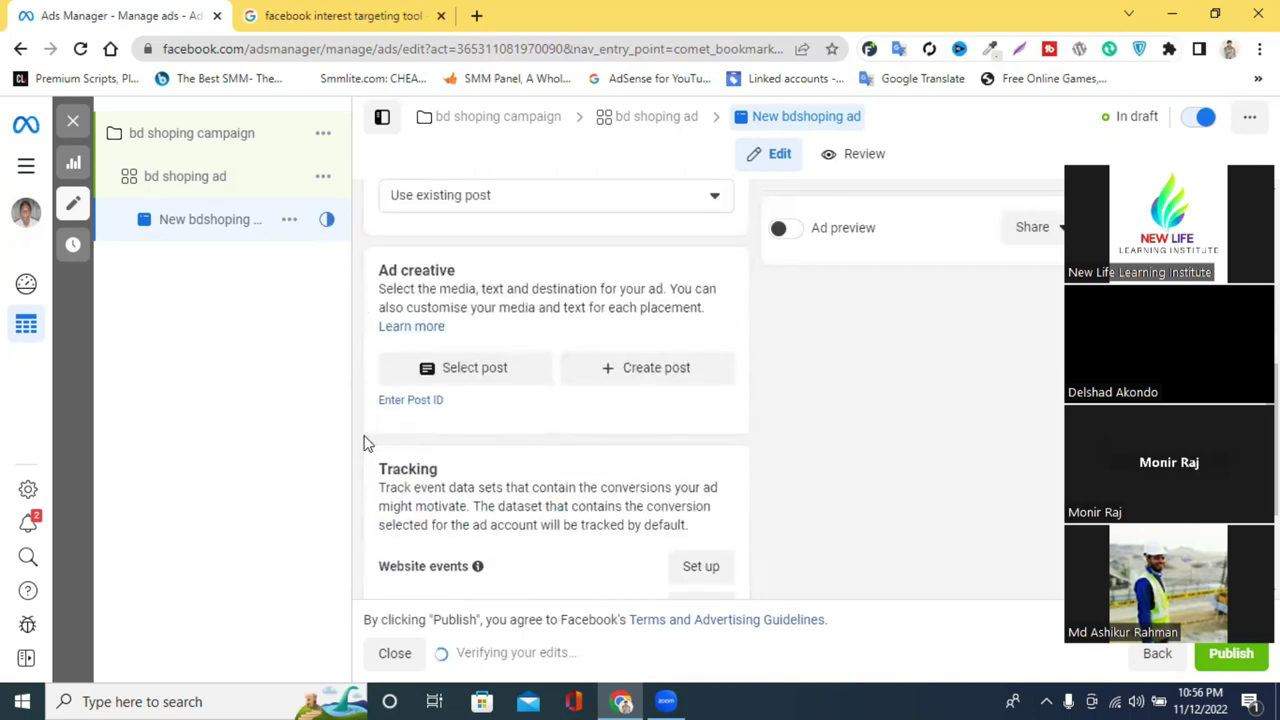
left_click(481, 380)
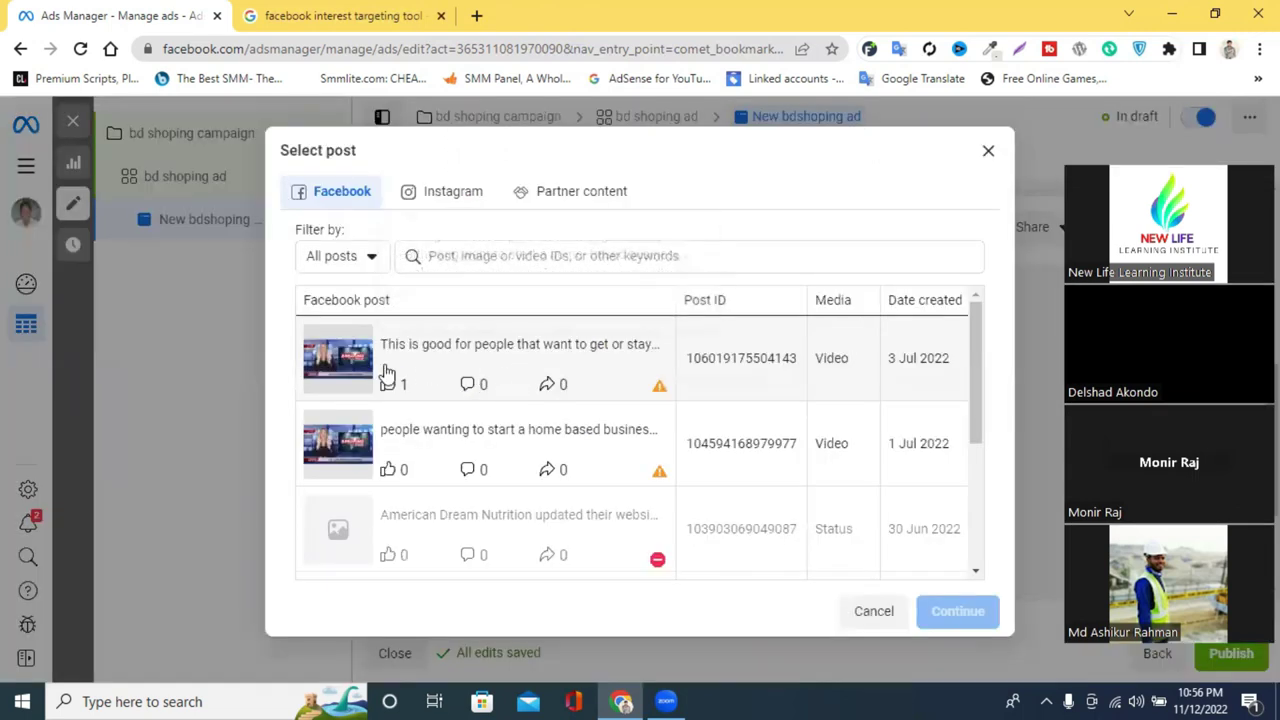
left_click(432, 364)
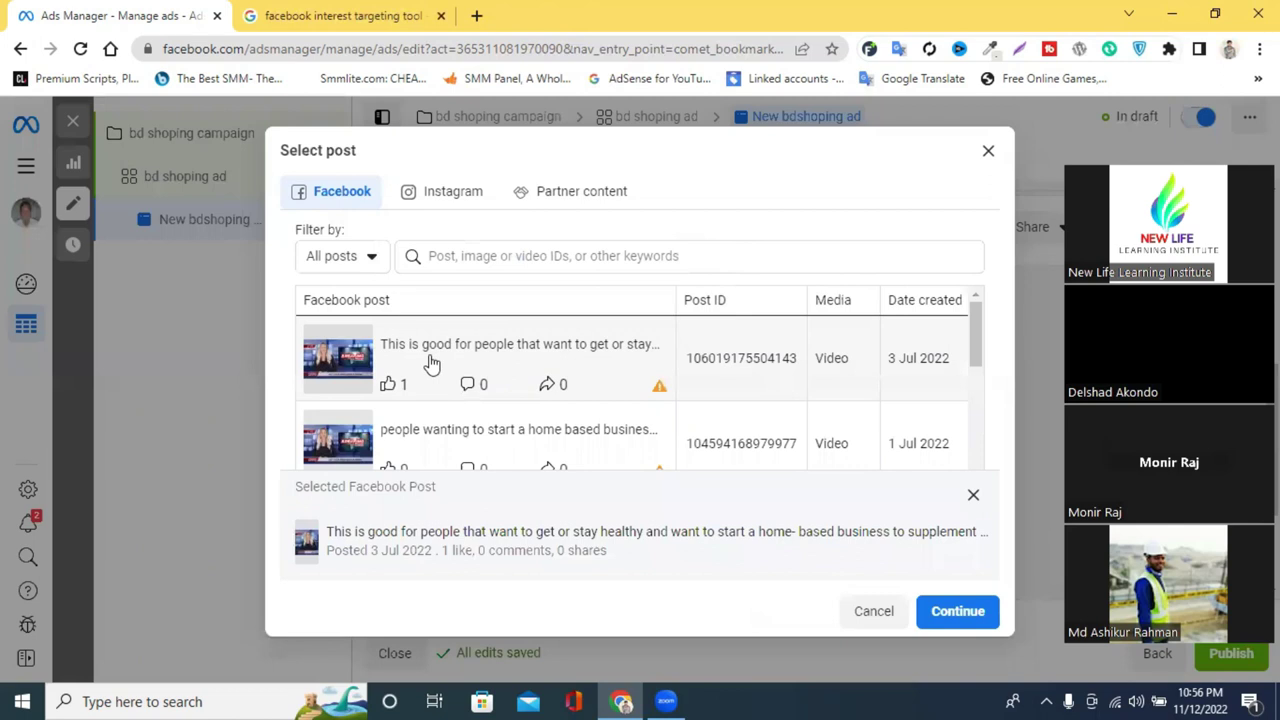
left_click(958, 611)
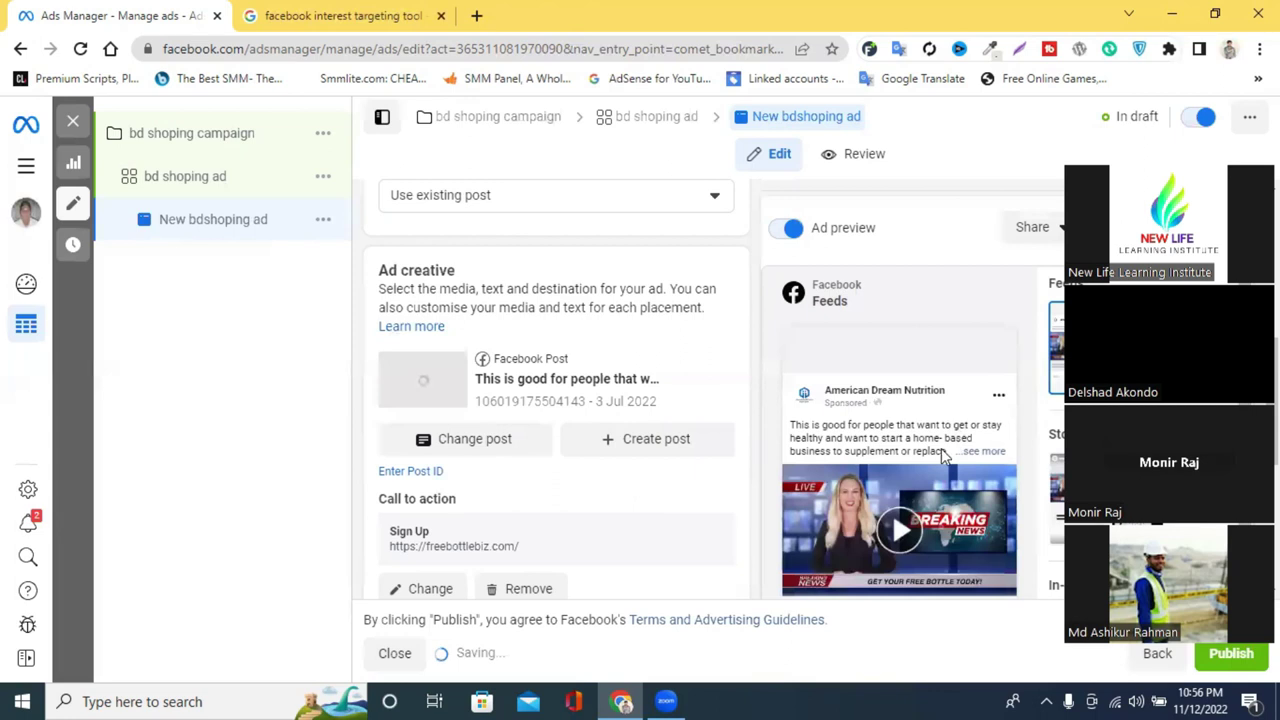
Review the ad's identity, ad setup options, creative, call to action, tracking section and feed preview
scroll(560, 437, "up", 2)
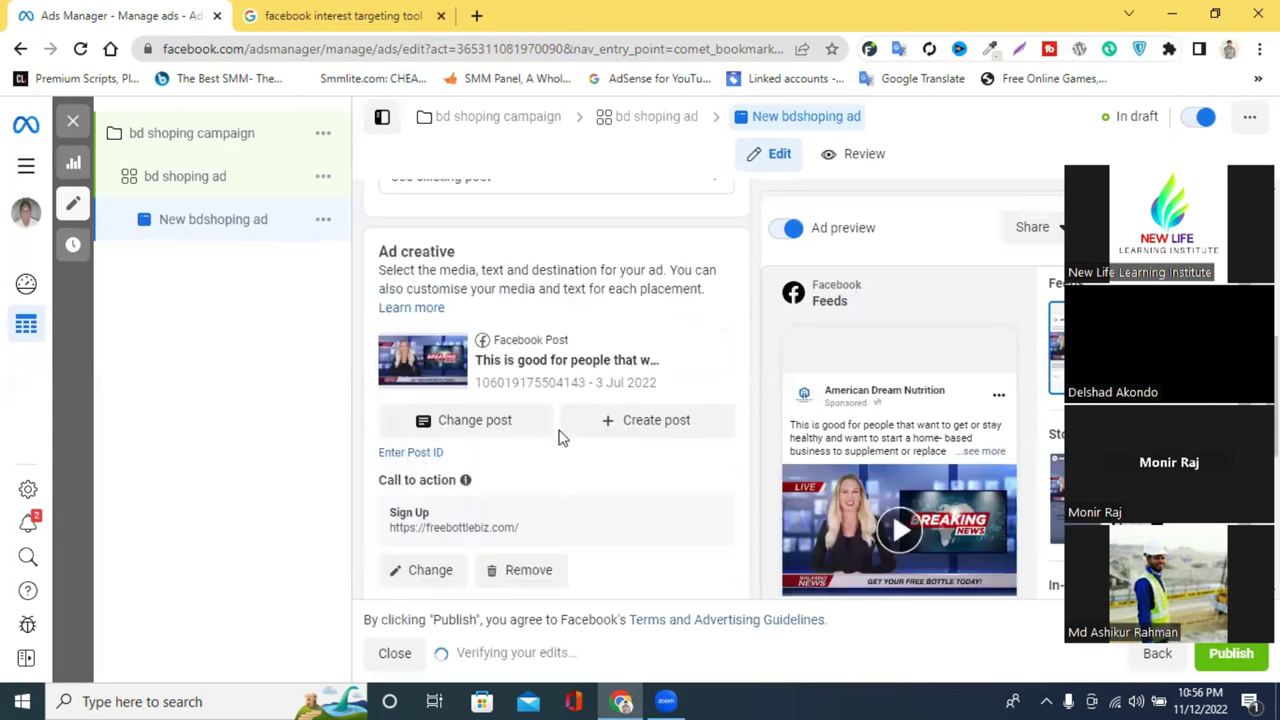
left_click(469, 289)
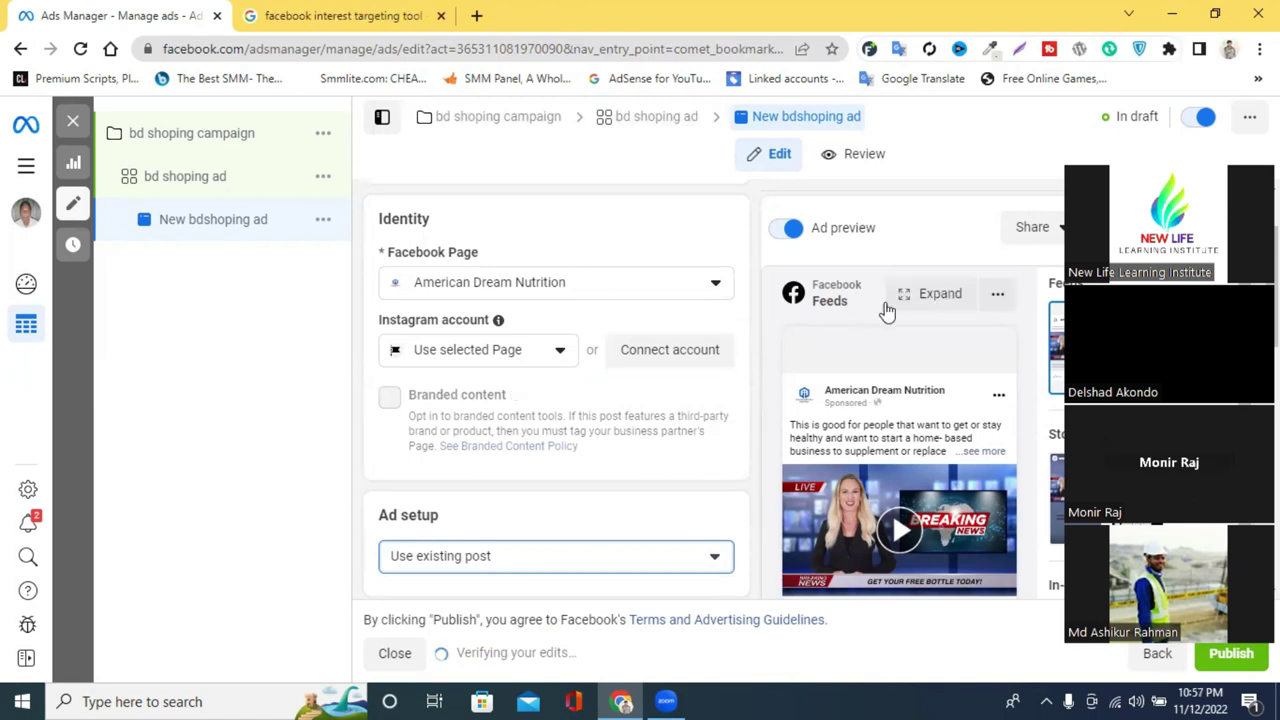
scroll(885, 308, "down", 6)
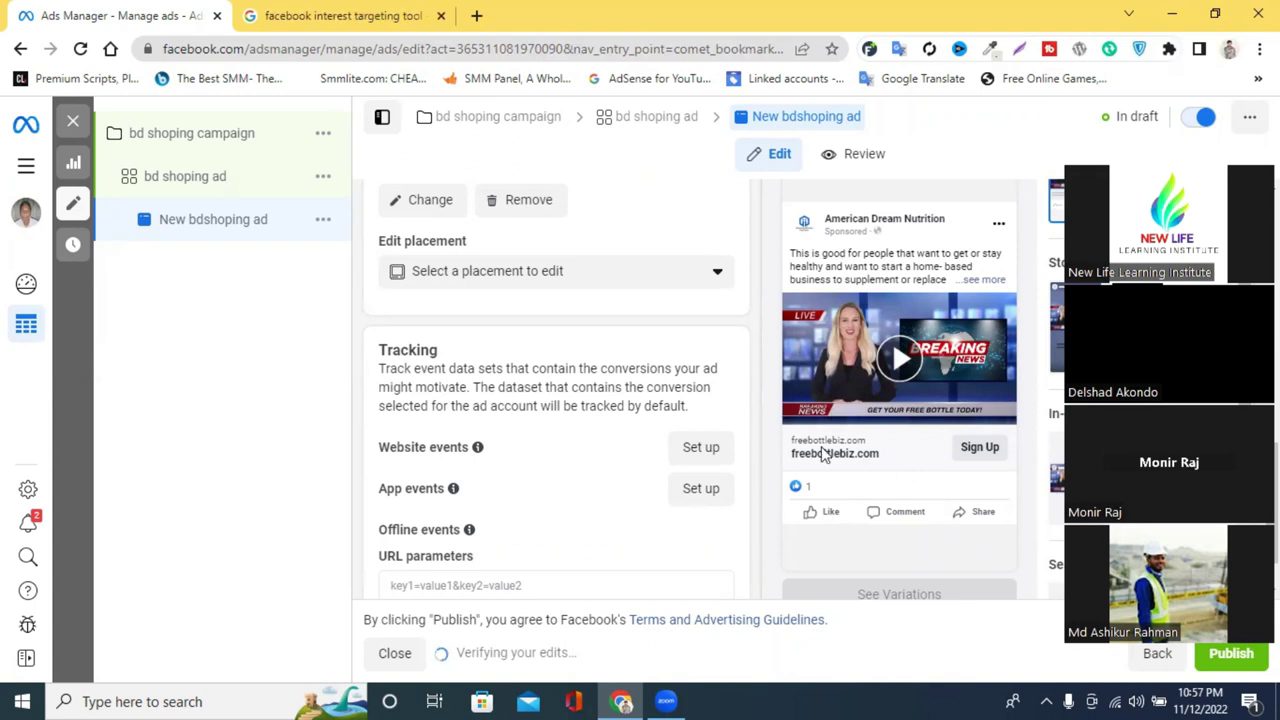
scroll(534, 343, "up", 2)
scroll(578, 338, "up", 2)
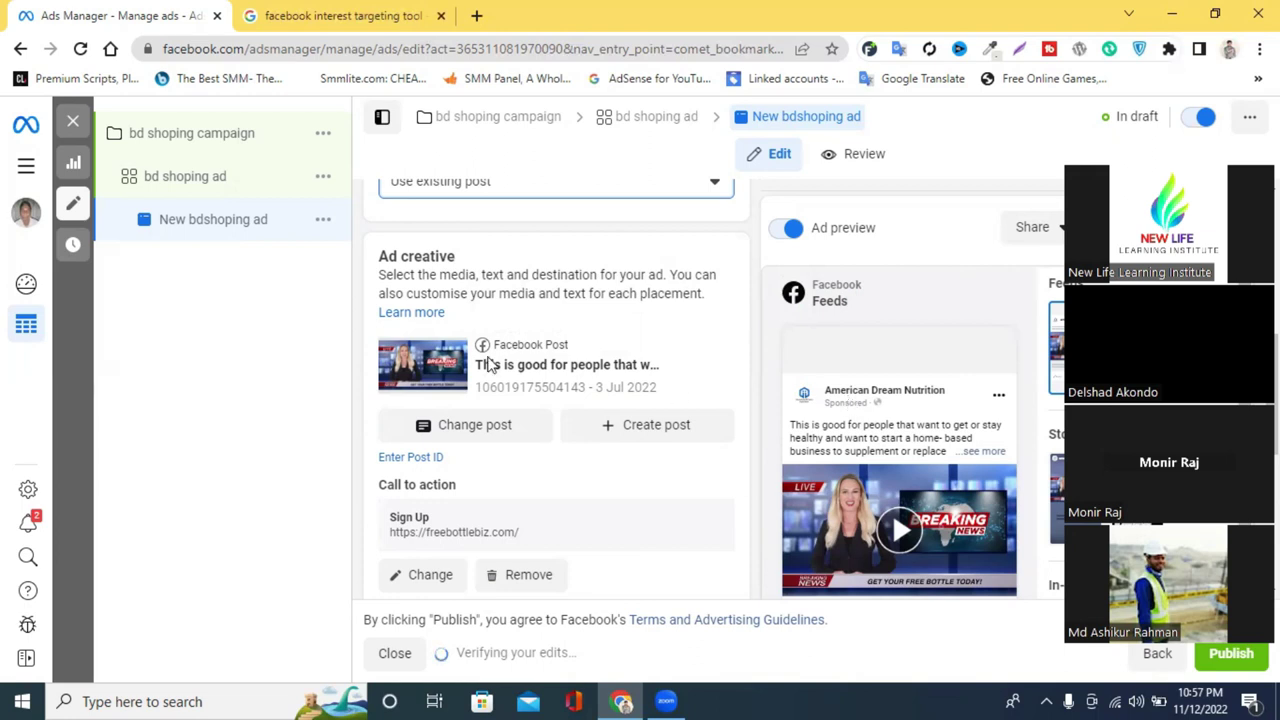
scroll(468, 490, "up", 3)
left_click(463, 470)
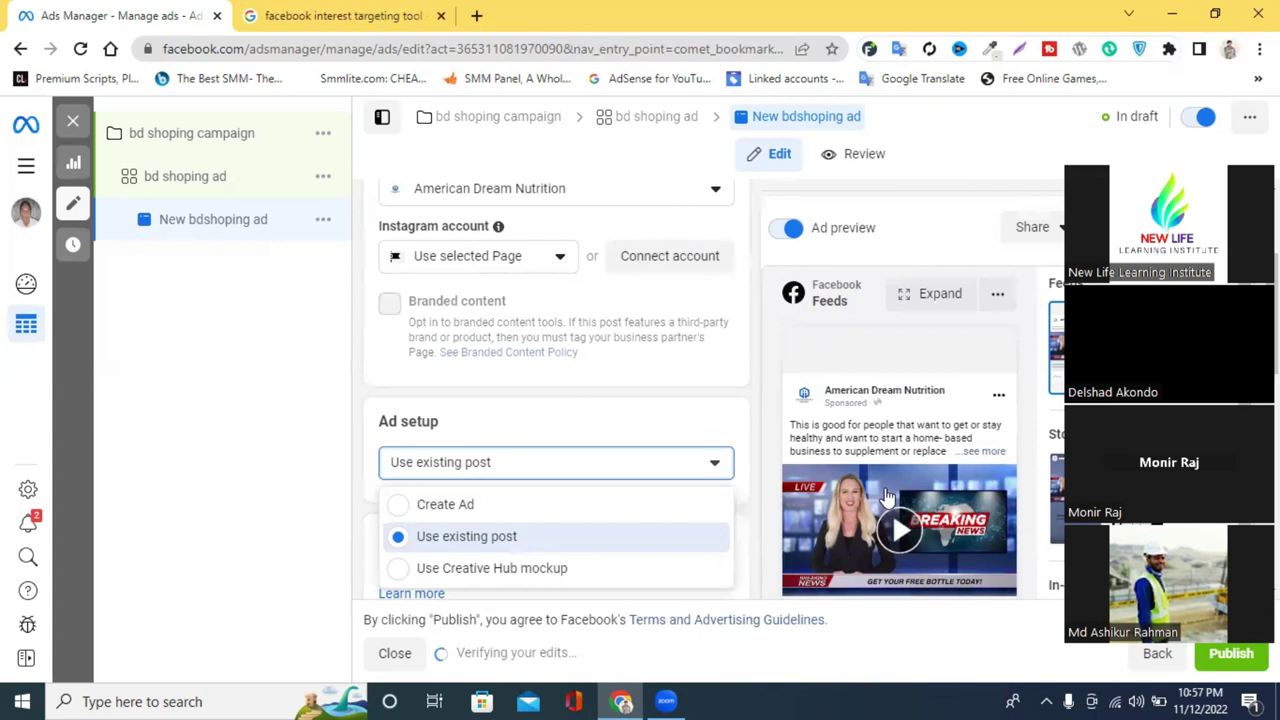
scroll(877, 457, "down", 2)
scroll(884, 443, "down", 4)
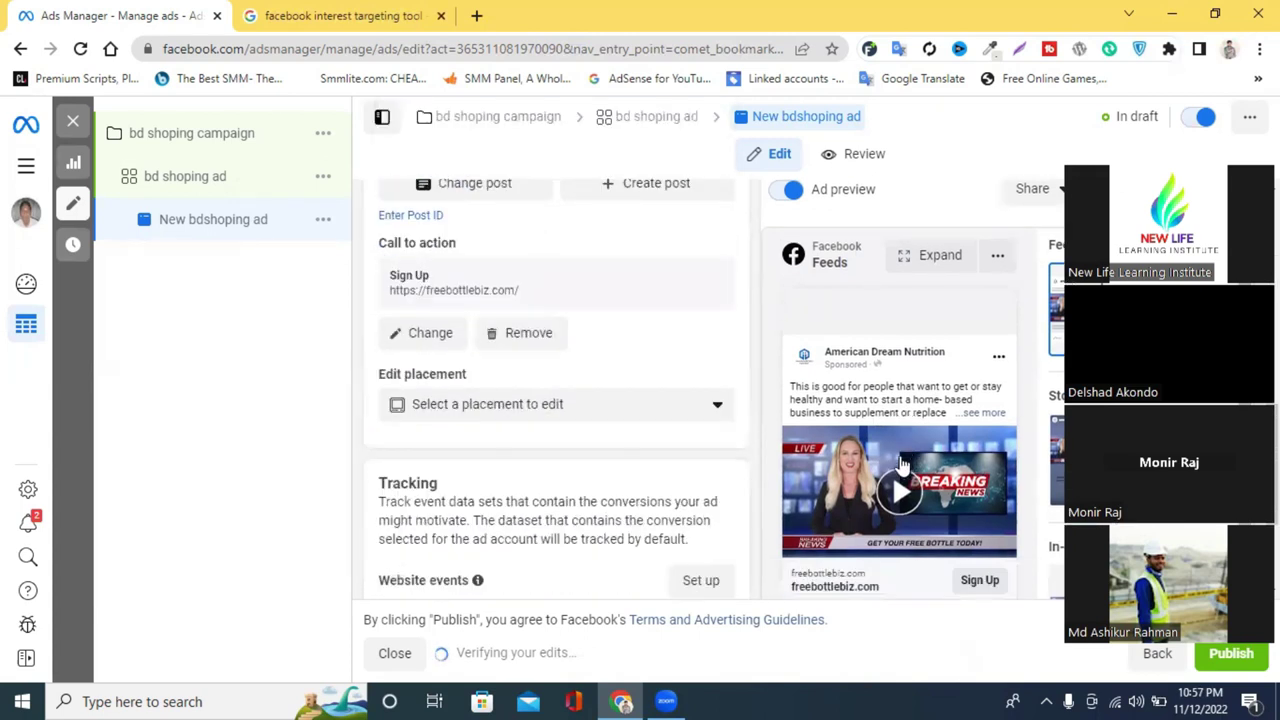
scroll(900, 468, "down", 1)
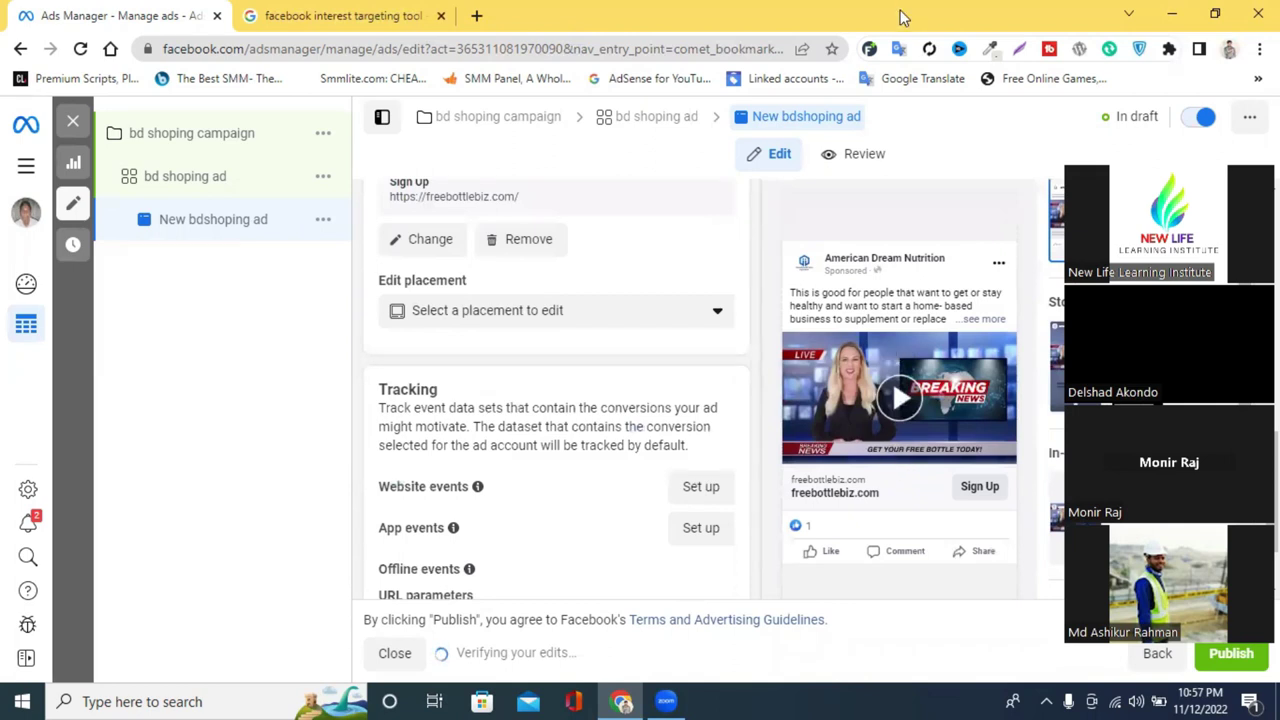
Open the personal Facebook profile in a new browser tab and go to the Facebook home feed
left_click(452, 22)
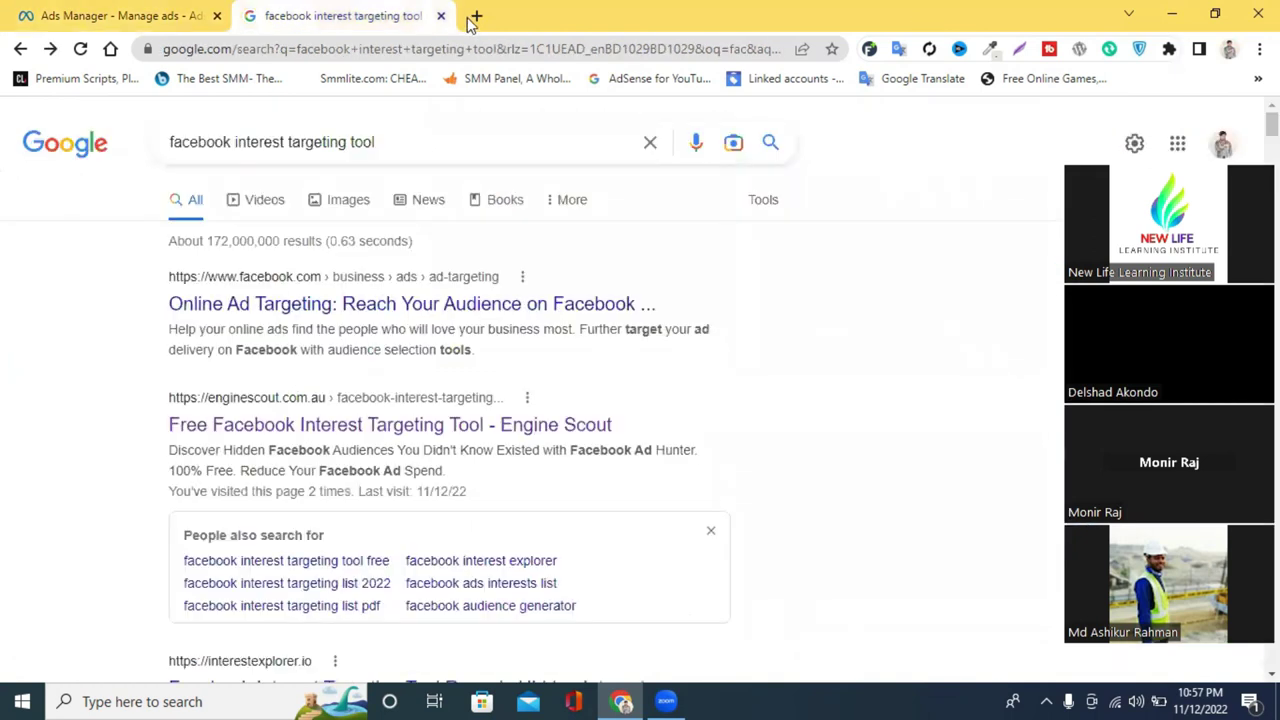
key("ctrl+t")
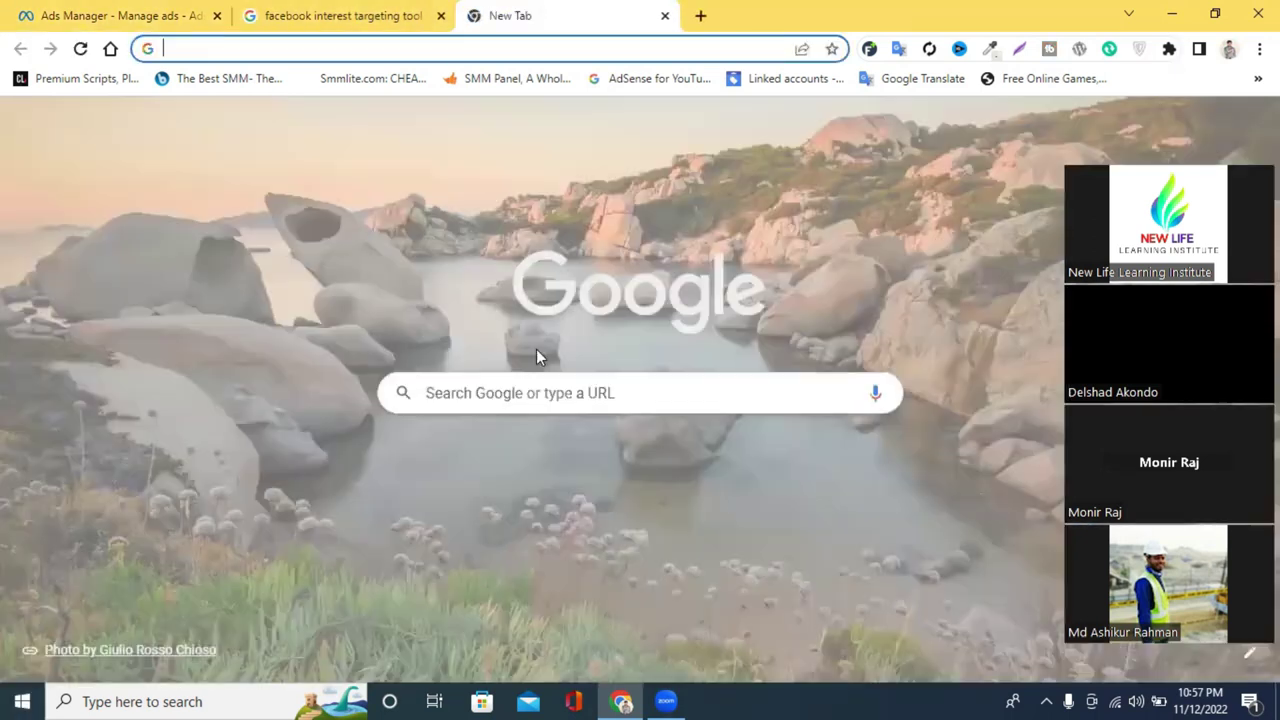
type("facebook.com/shahid202211/")
key("Return")
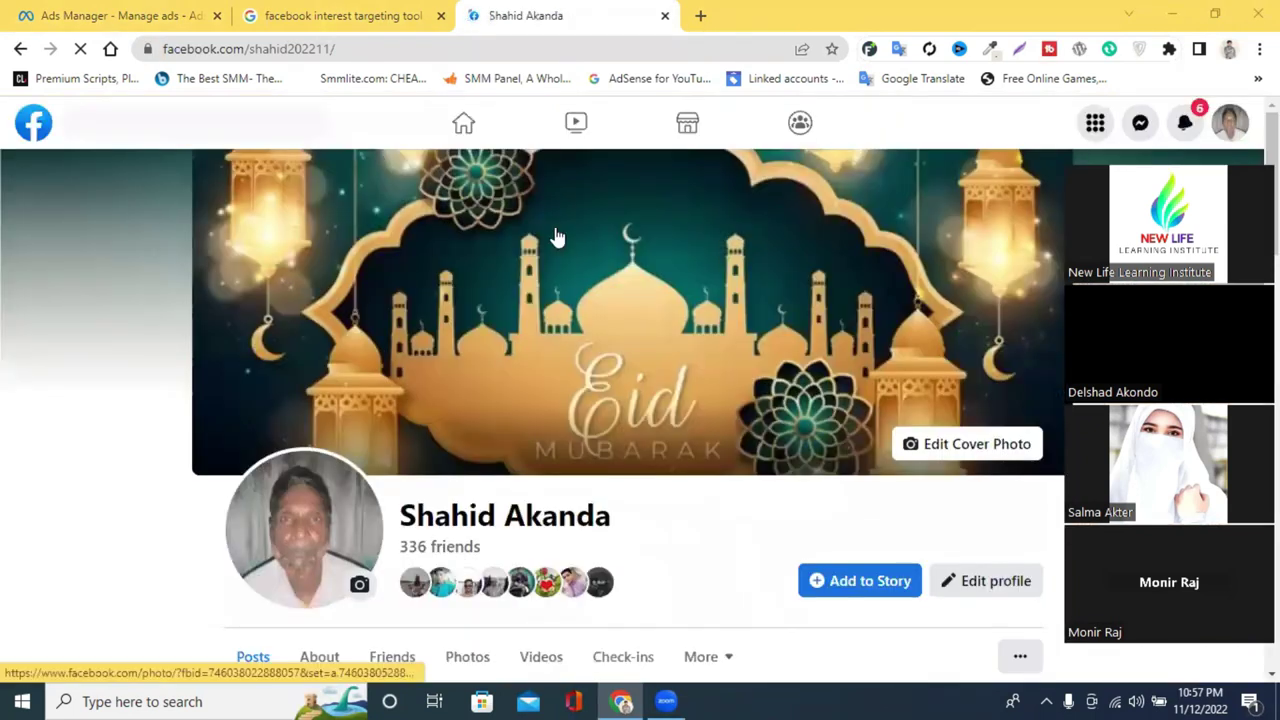
scroll(485, 140, "down", 3)
left_click(465, 126)
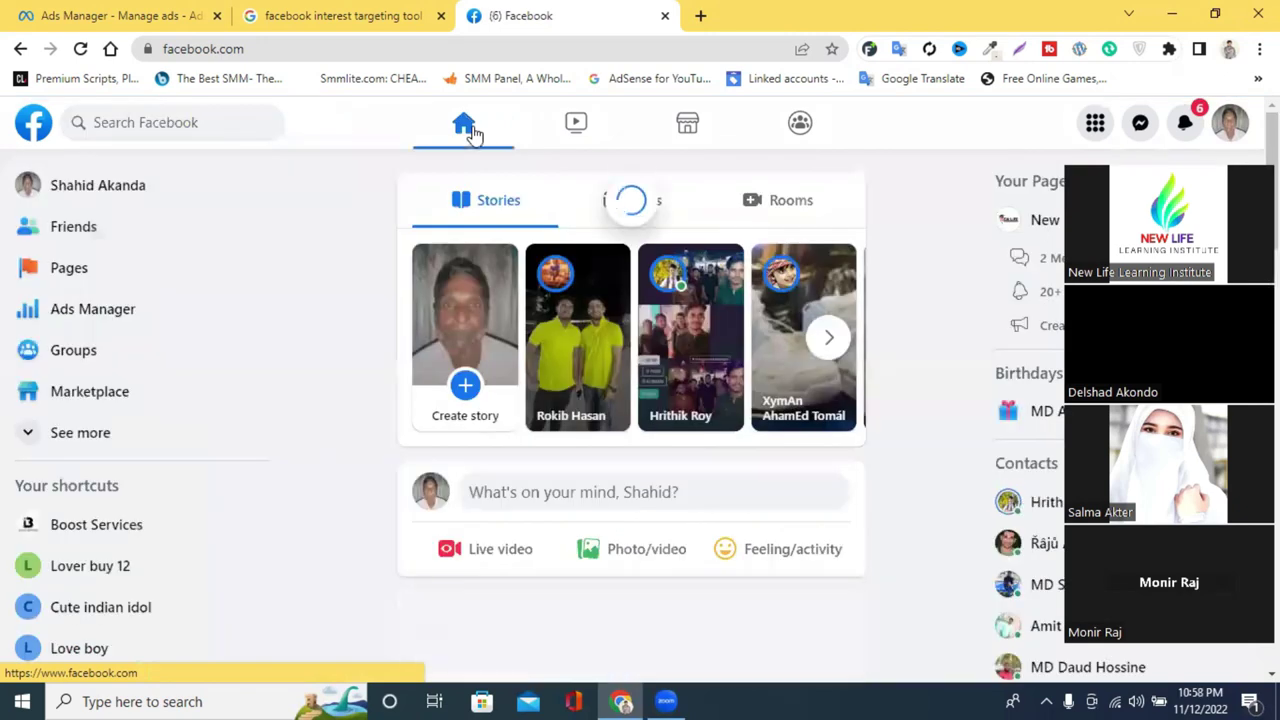
Open the New Life Learning Institute page from the list of managed pages and look through its posts
left_click(127, 274)
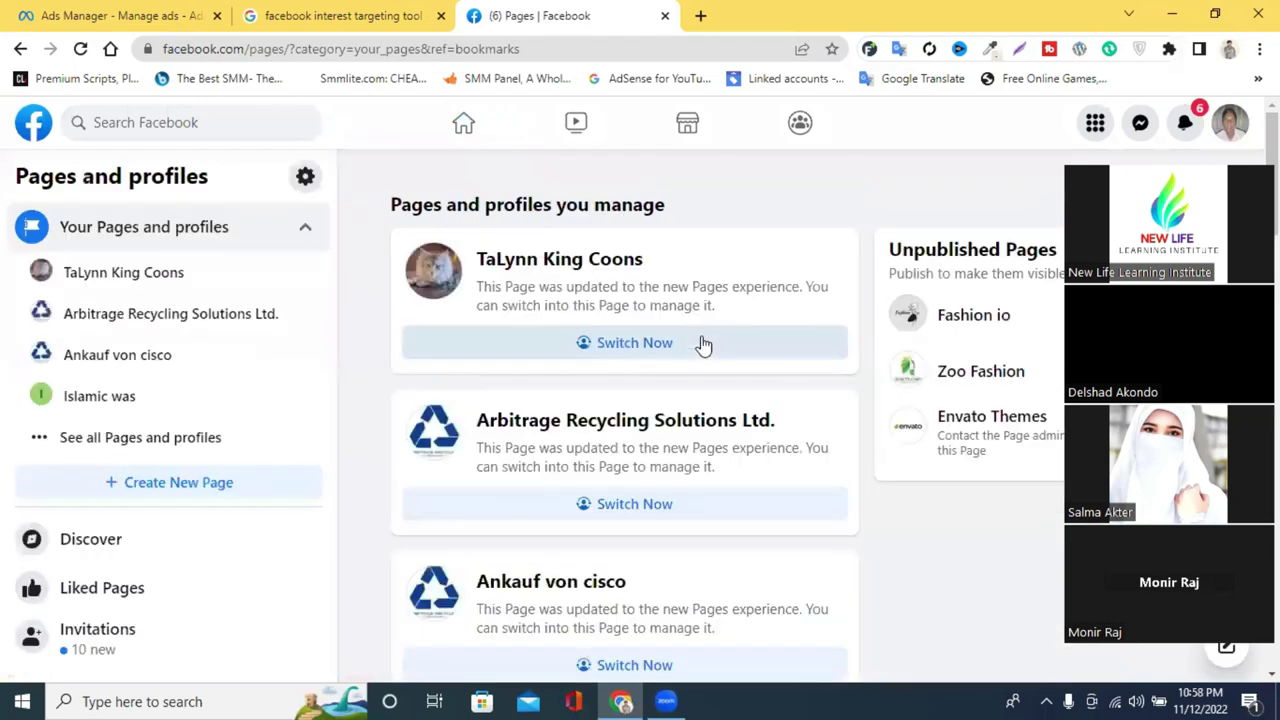
scroll(700, 340, "down", 4)
scroll(676, 335, "down", 10)
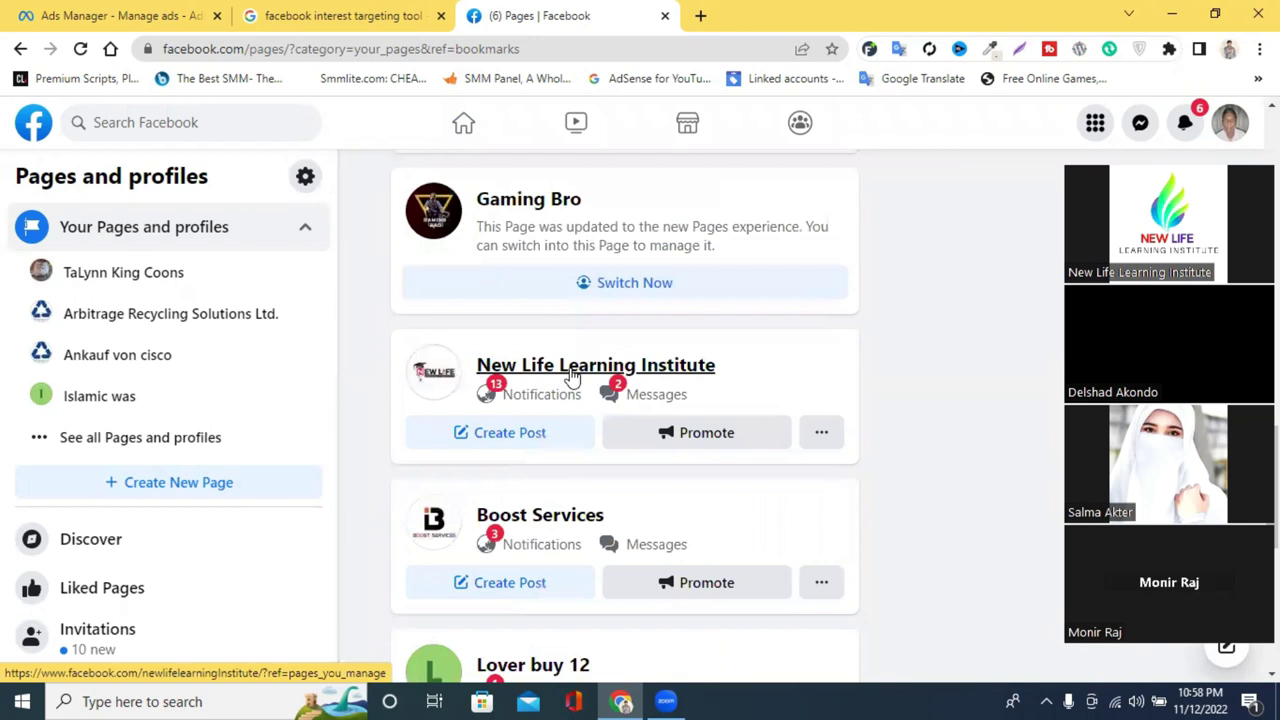
left_click(572, 372)
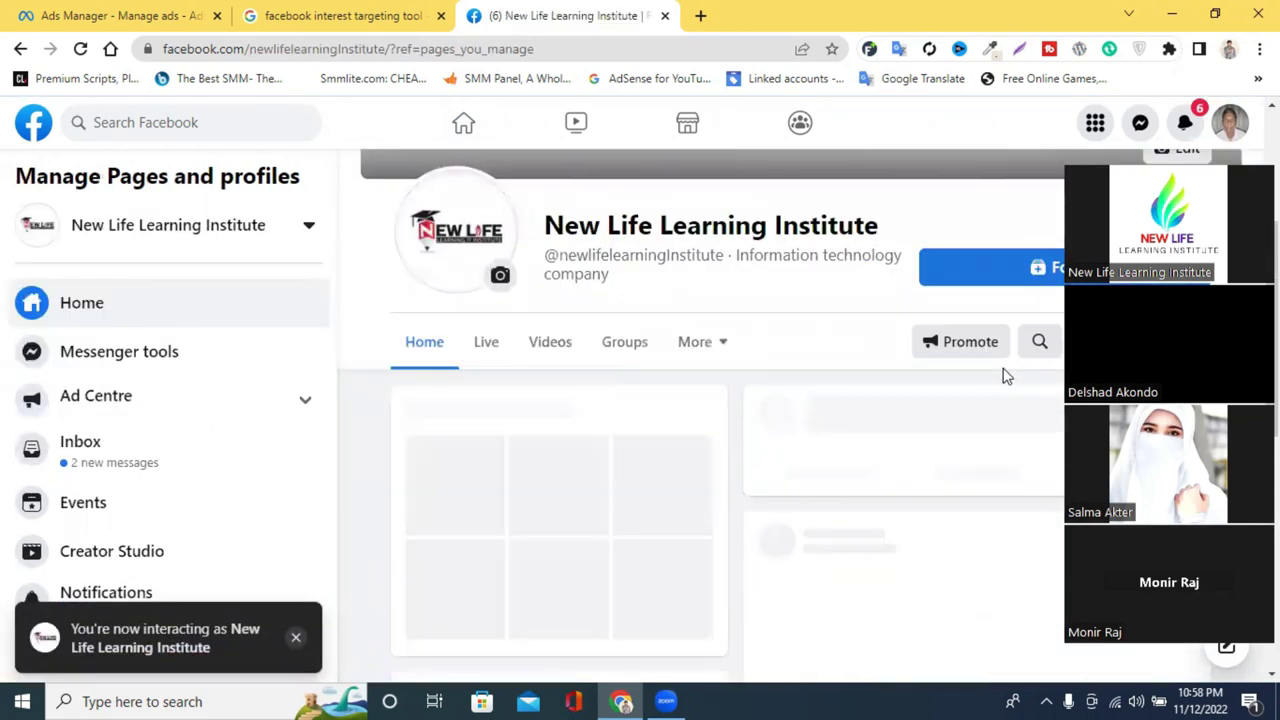
scroll(1006, 376, "down", 3)
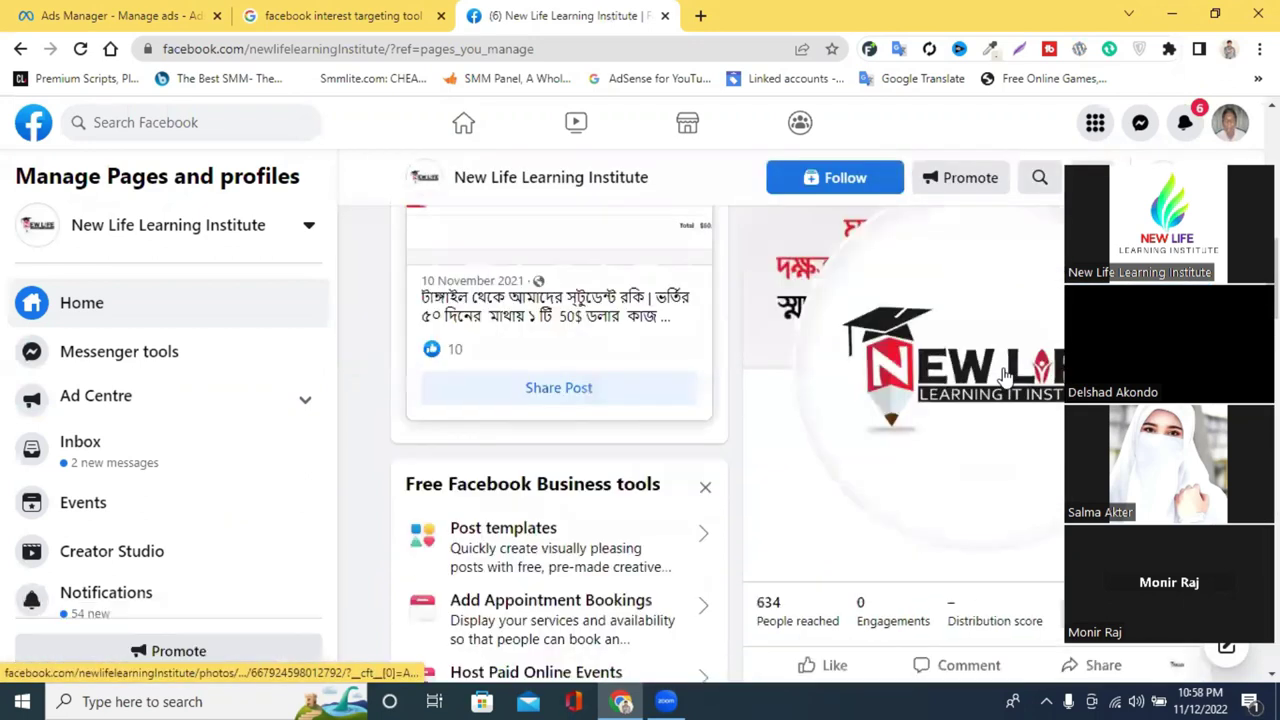
Look through the New Life Learning Institute page's posts and examine the 8 June video post about creating Messenger Ads
scroll(1006, 376, "down", 5)
scroll(1006, 376, "down", 6)
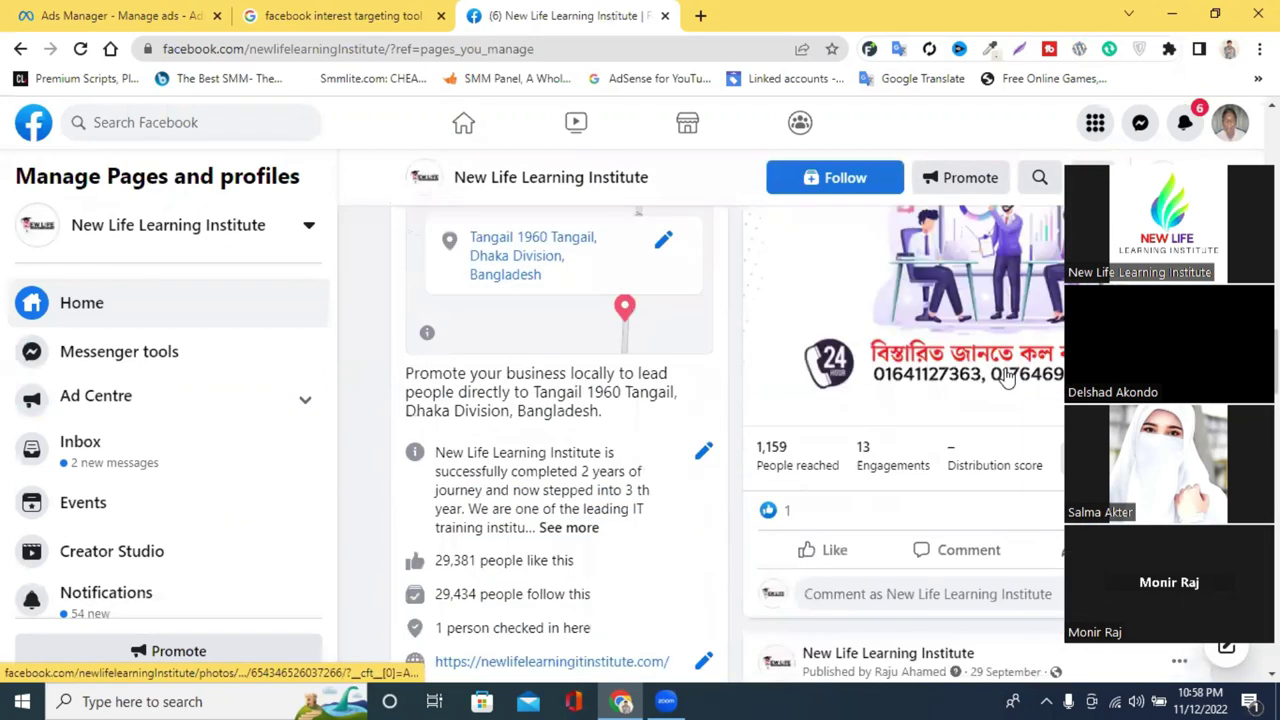
scroll(1006, 376, "down", 8)
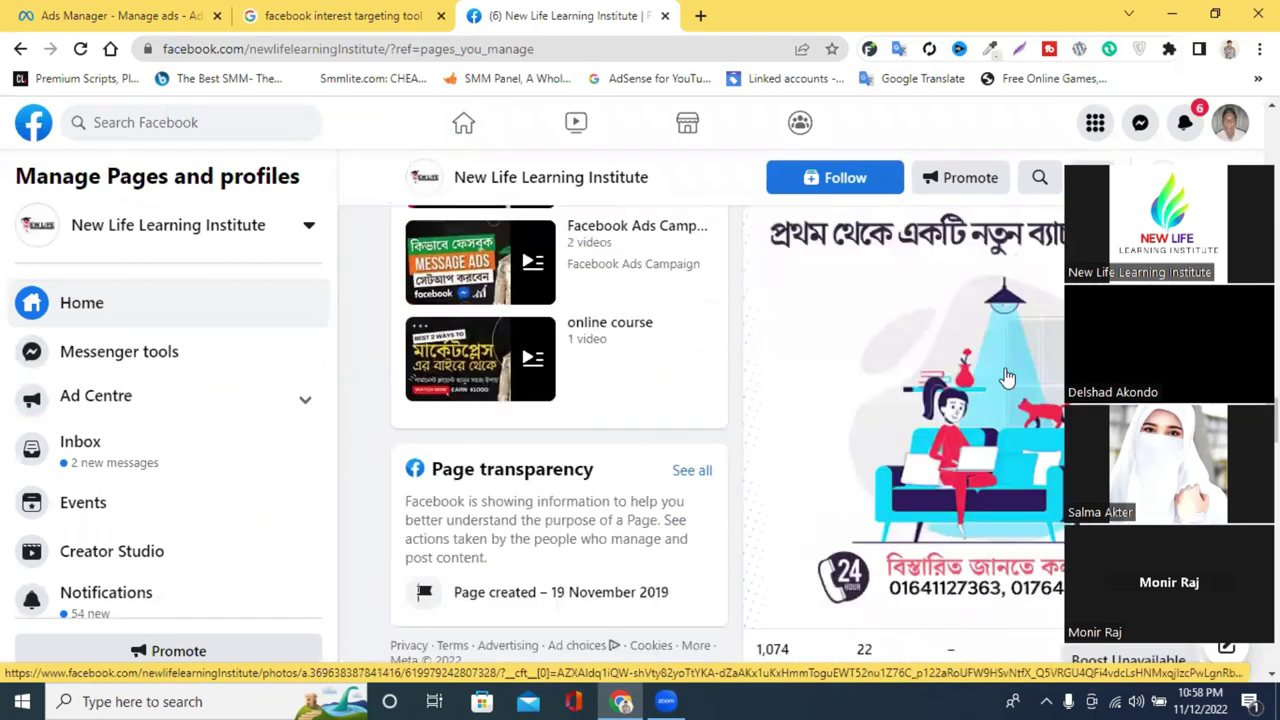
scroll(1006, 376, "down", 10)
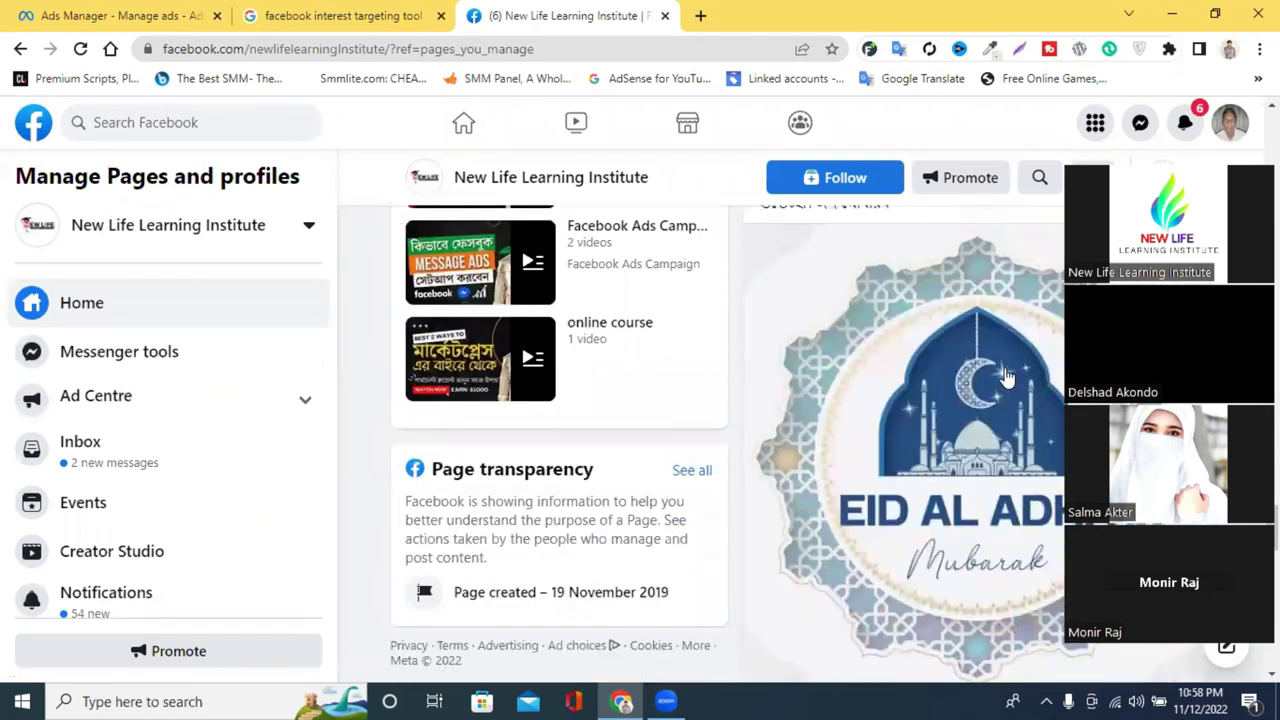
scroll(1006, 376, "down", 10)
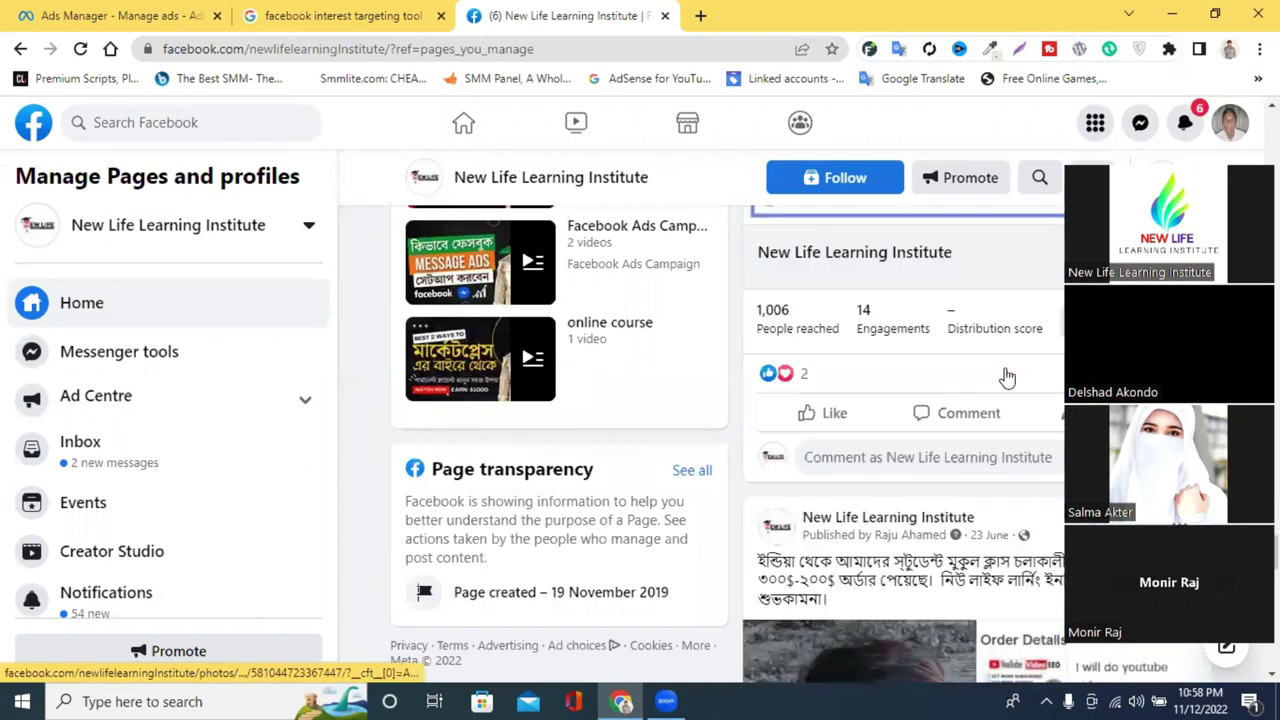
scroll(1006, 376, "up", 10)
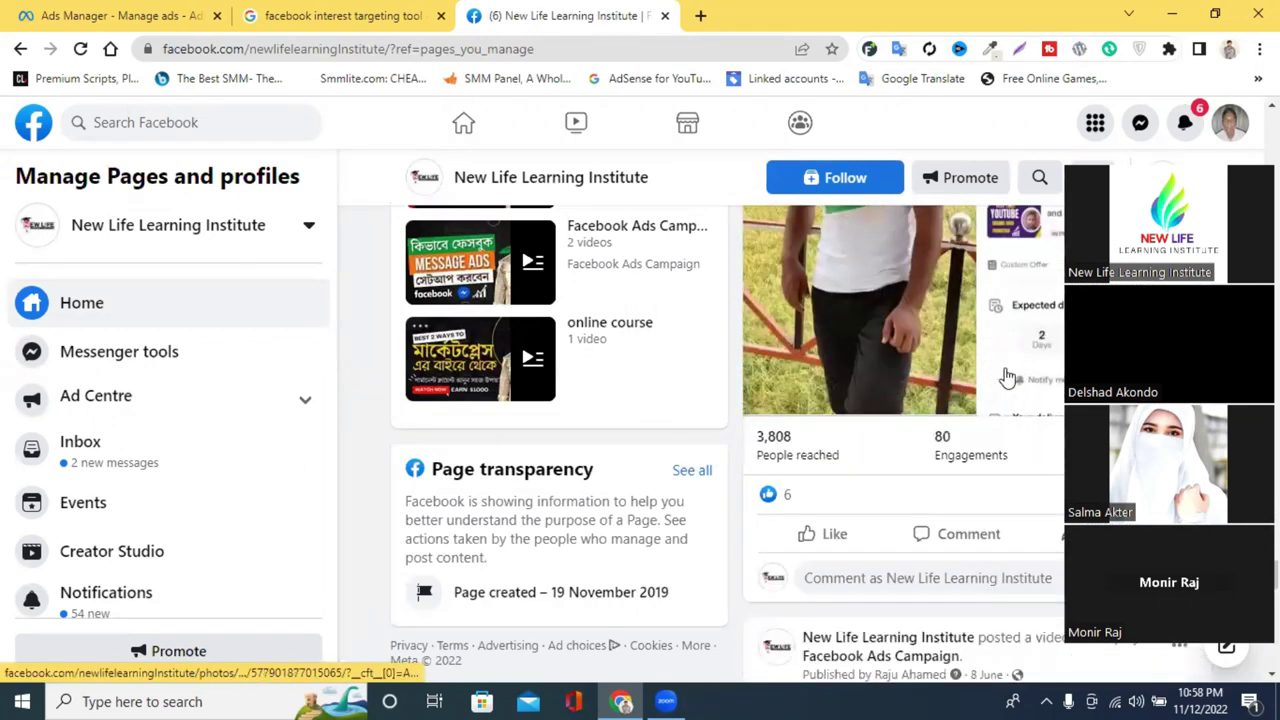
scroll(1006, 376, "up", 2)
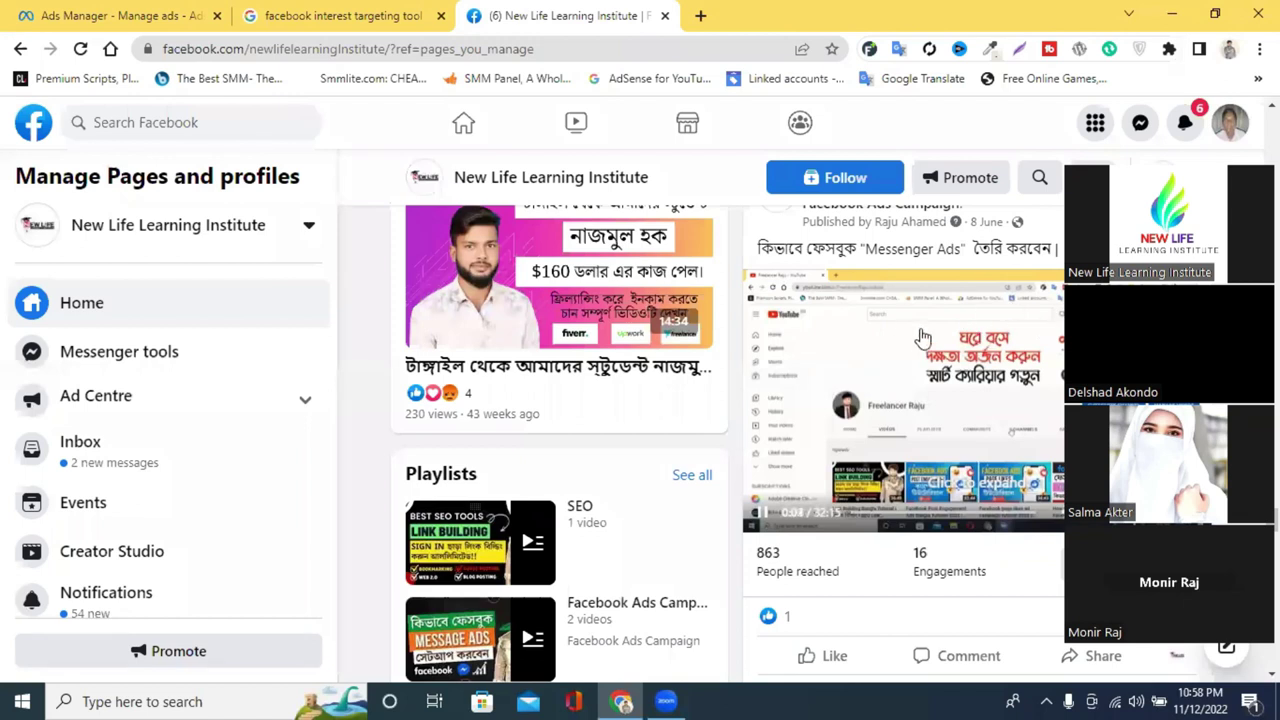
scroll(965, 343, "up", 1)
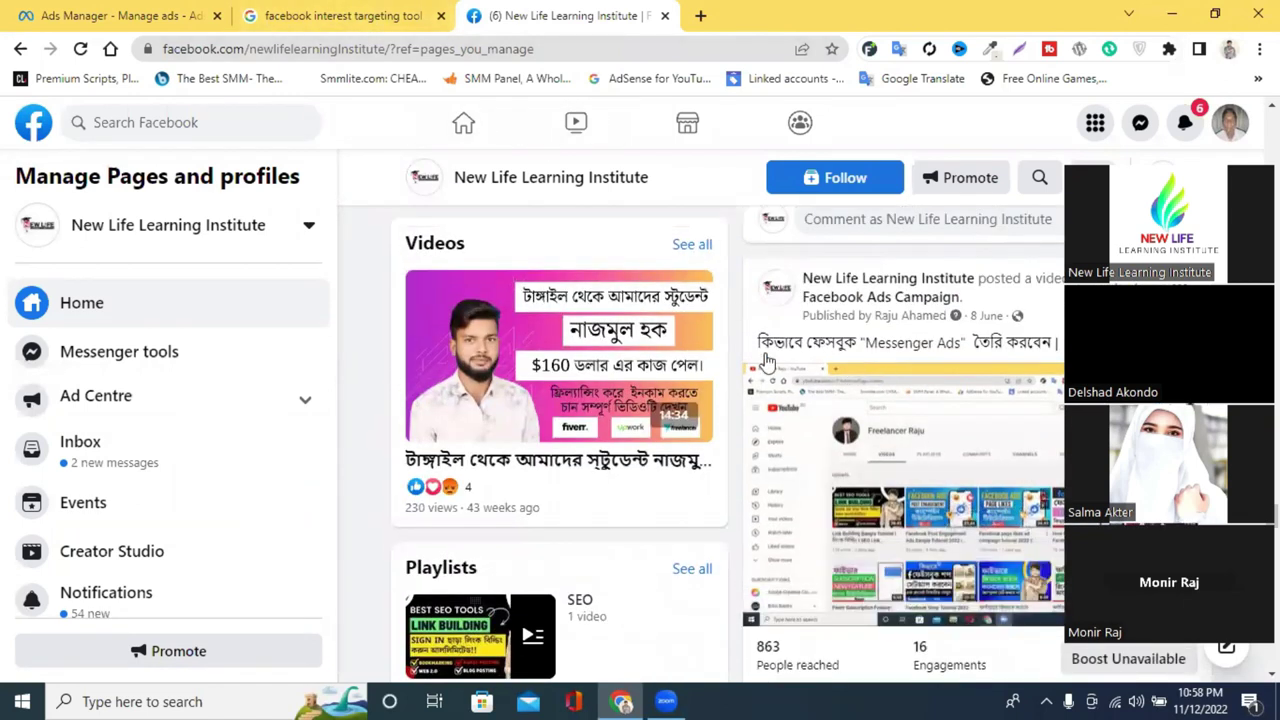
scroll(788, 337, "down", 1)
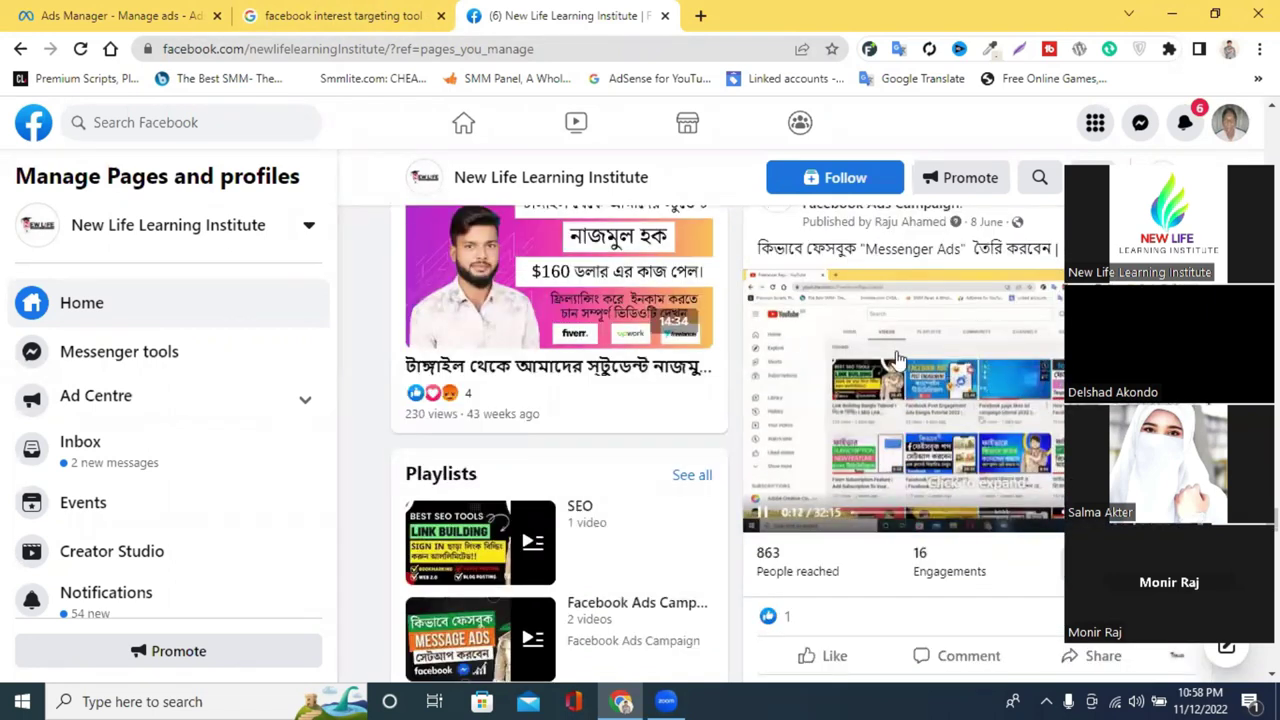
scroll(897, 360, "down", 1)
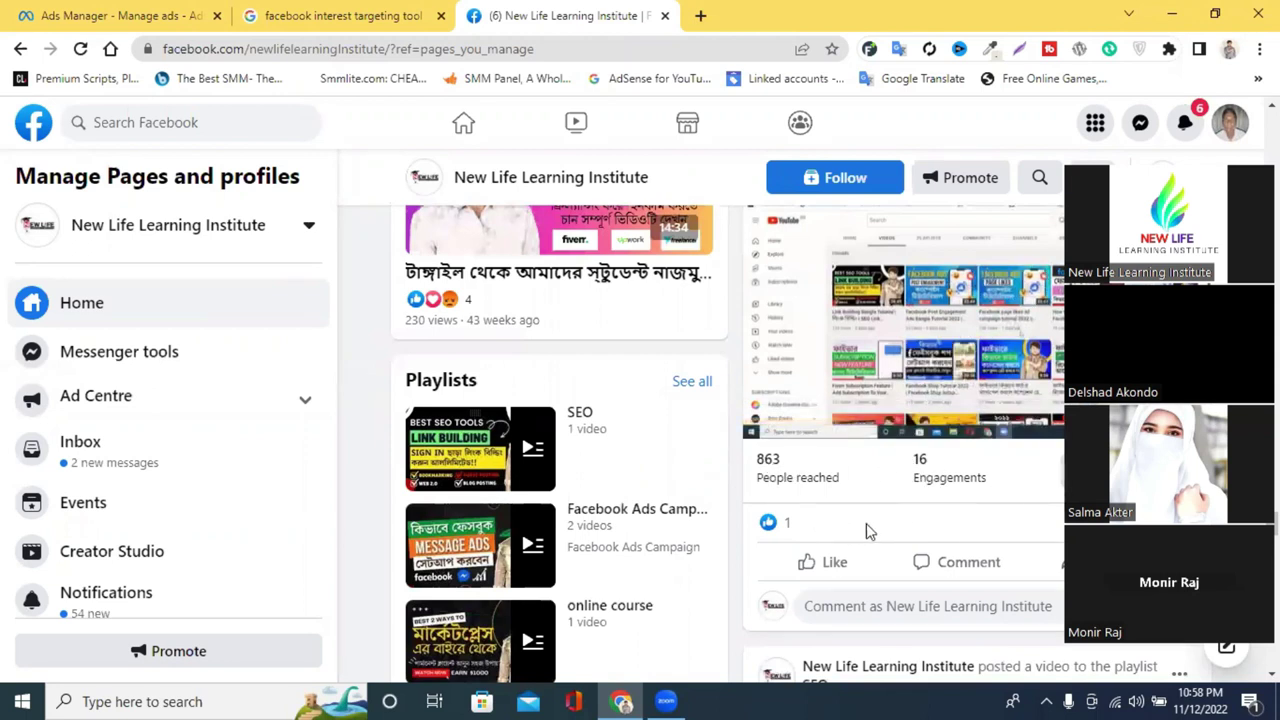
scroll(857, 334, "up", 1)
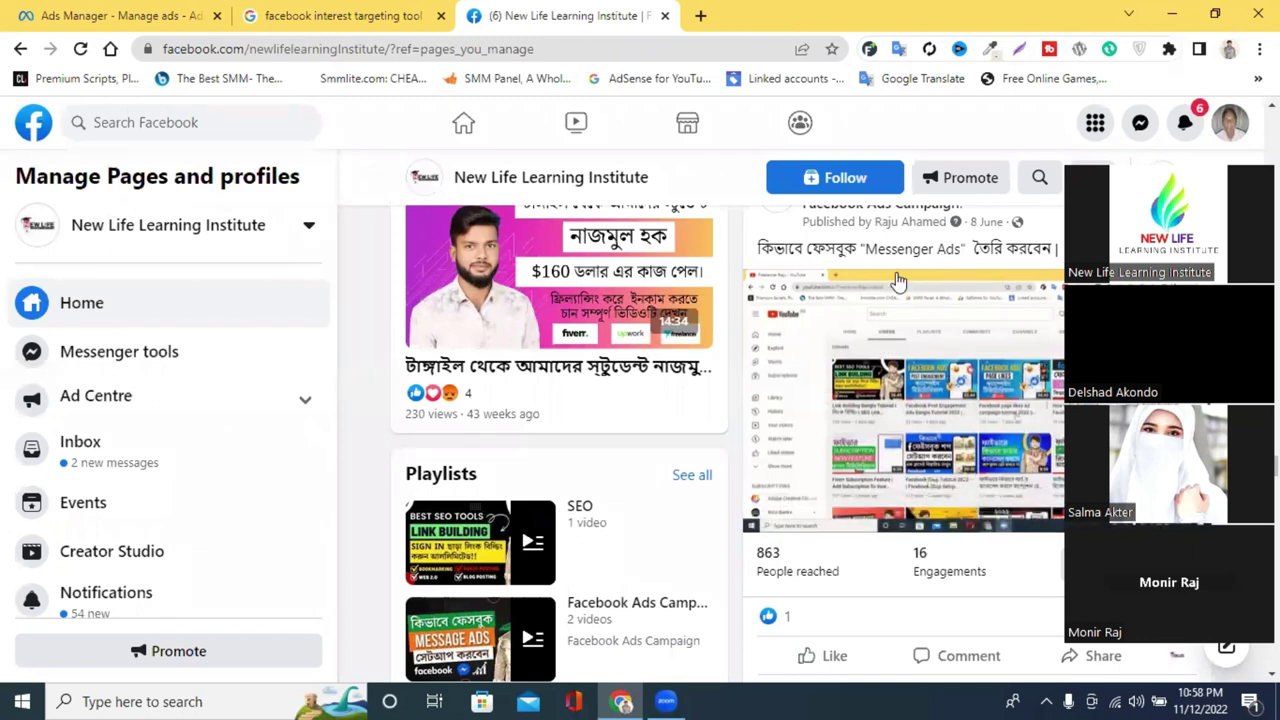
Glance at the other open tabs and browse the institute page's newer posts back to the 26 August post
left_click(355, 15)
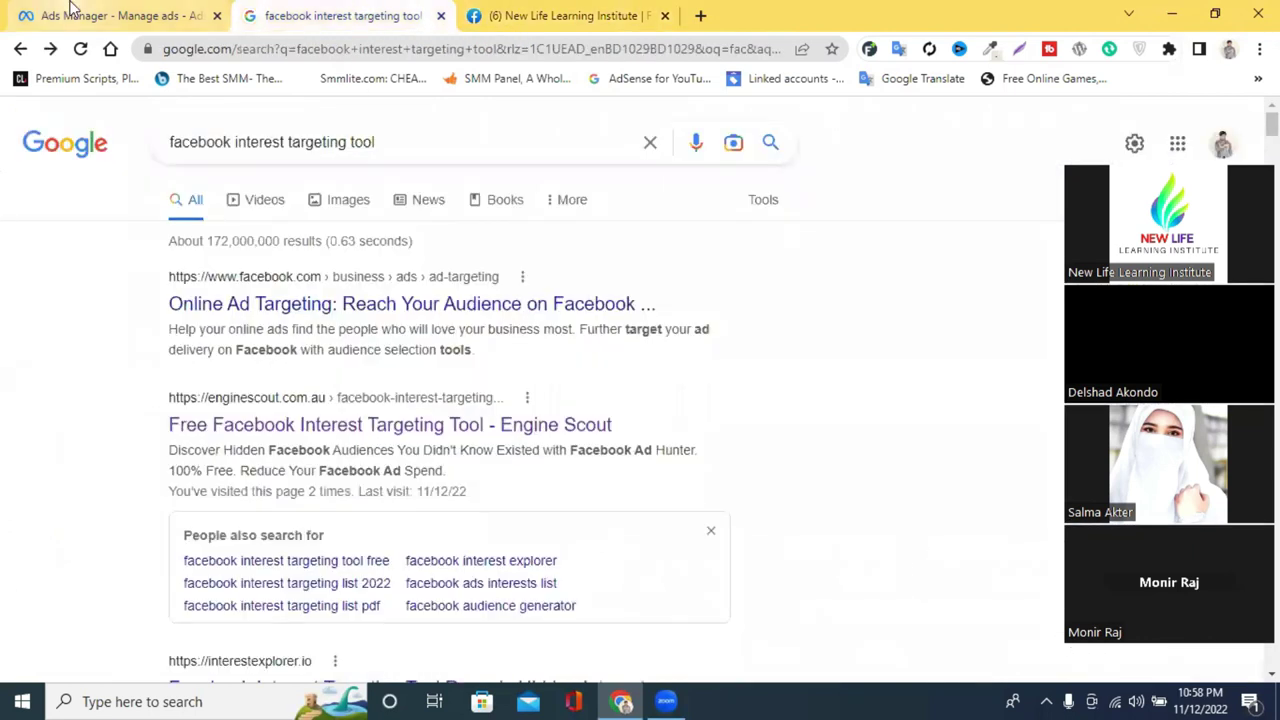
left_click(110, 15)
left_click(536, 12)
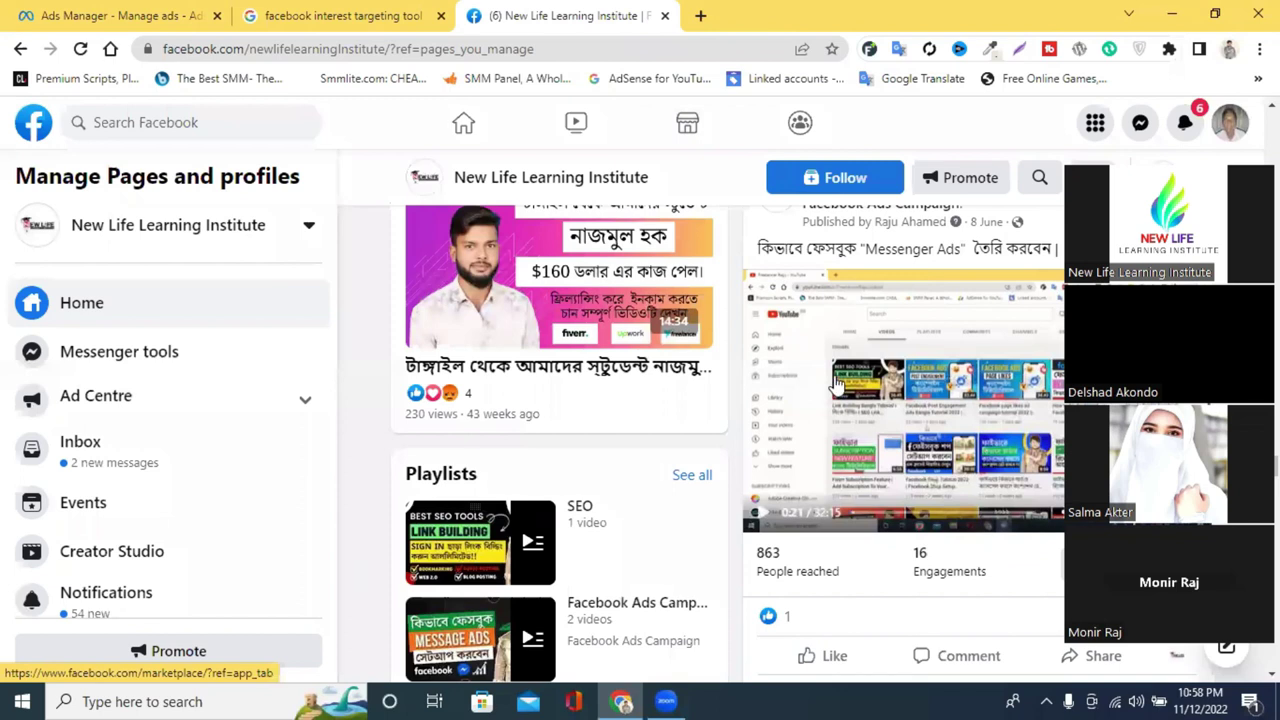
scroll(951, 423, "up", 5)
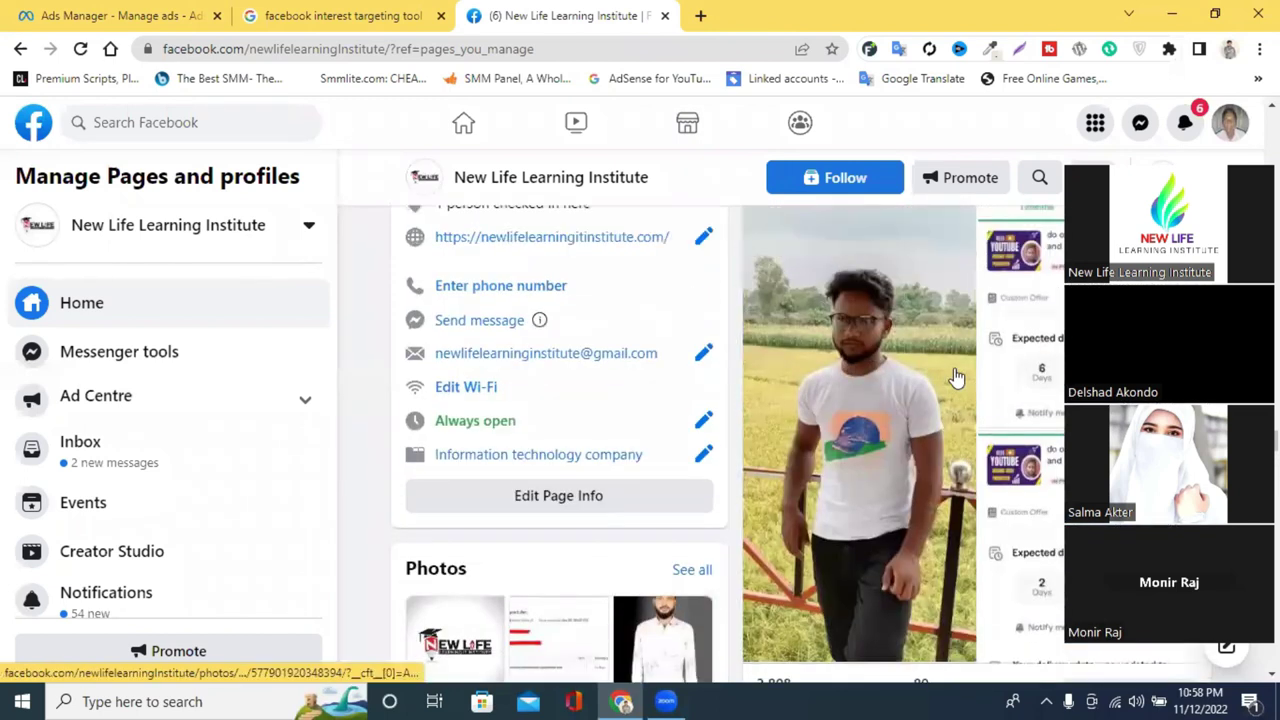
scroll(977, 378, "up", 10)
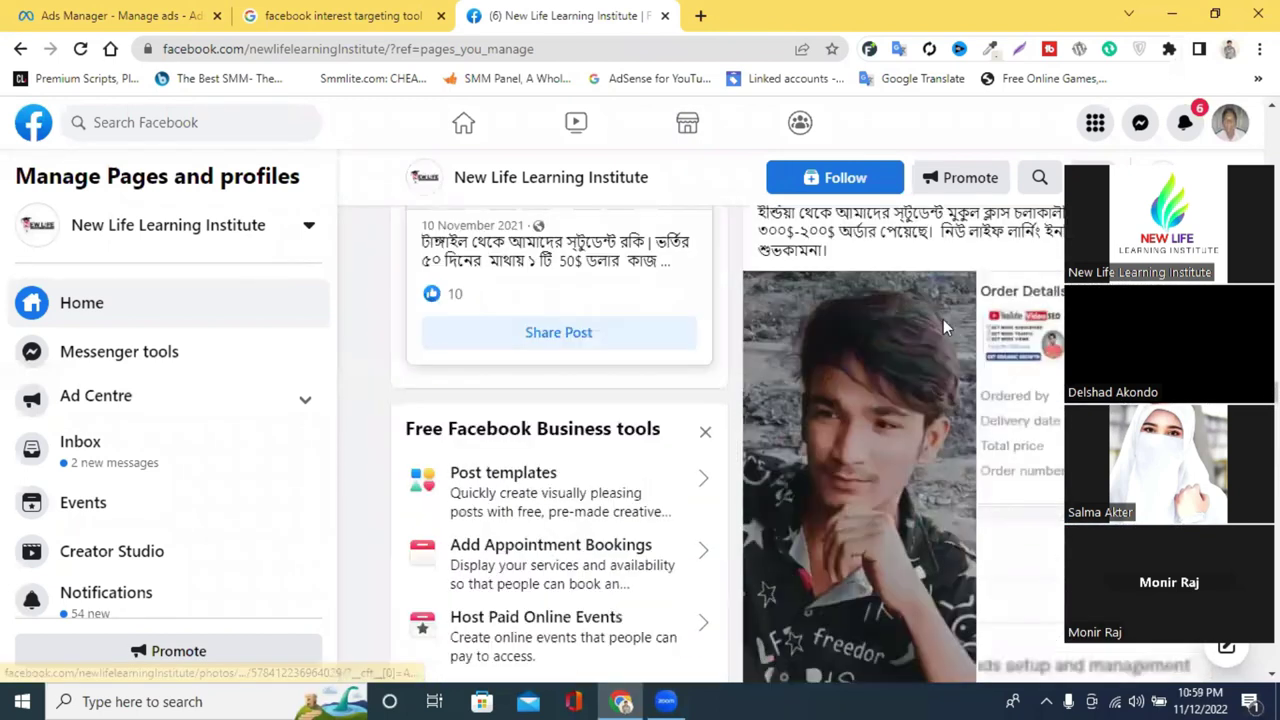
scroll(942, 375, "up", 10)
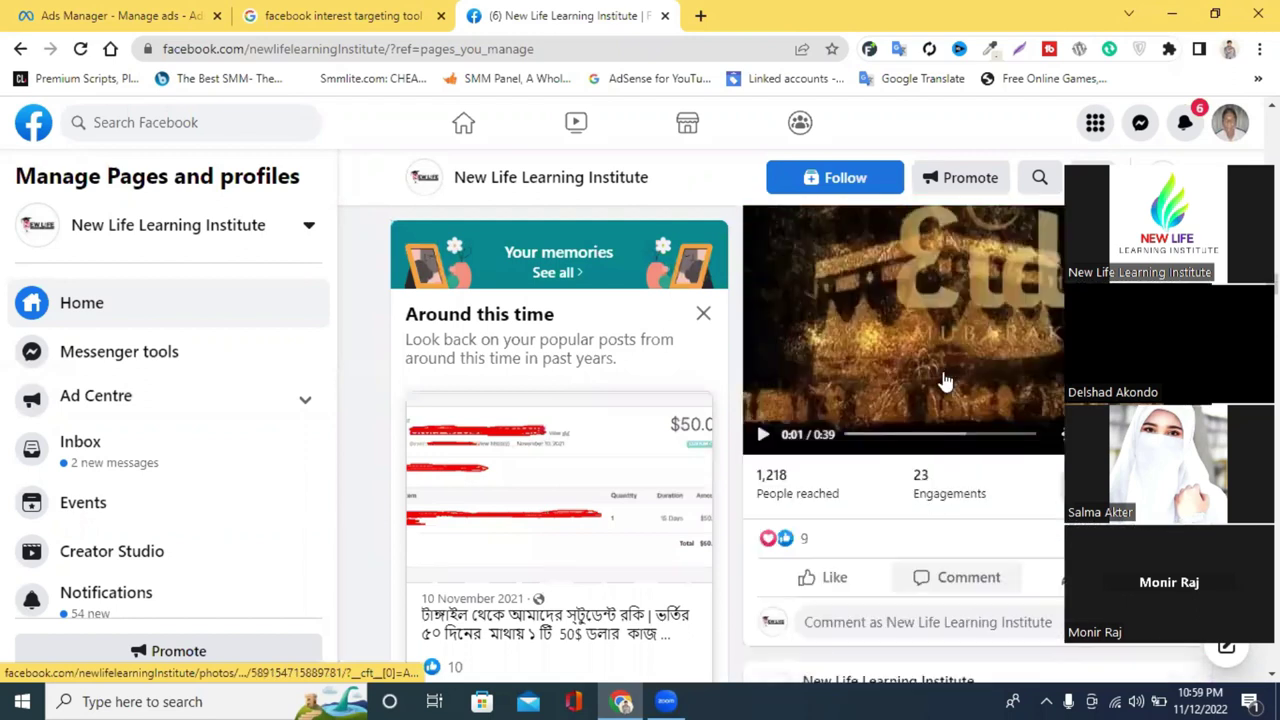
scroll(796, 395, "up", 10)
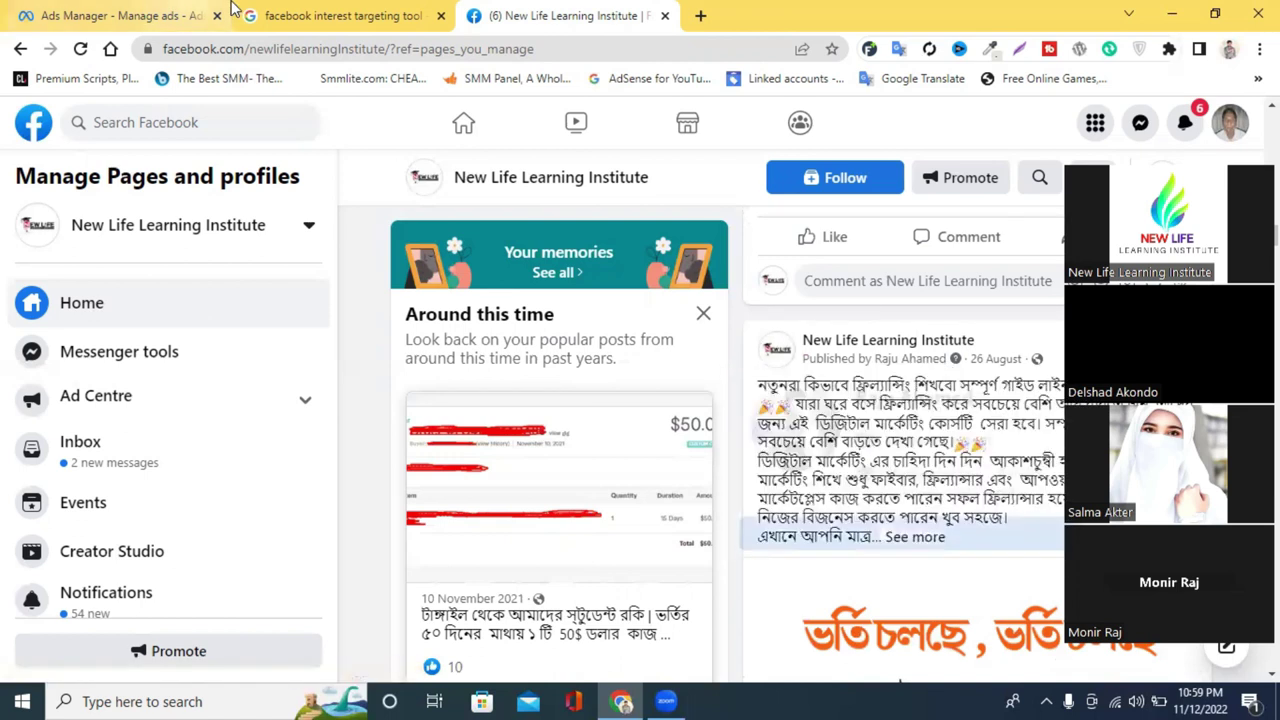
Compare the selected post and feed preview in Ads Manager with the institute page's 26 August post
left_click(178, 10)
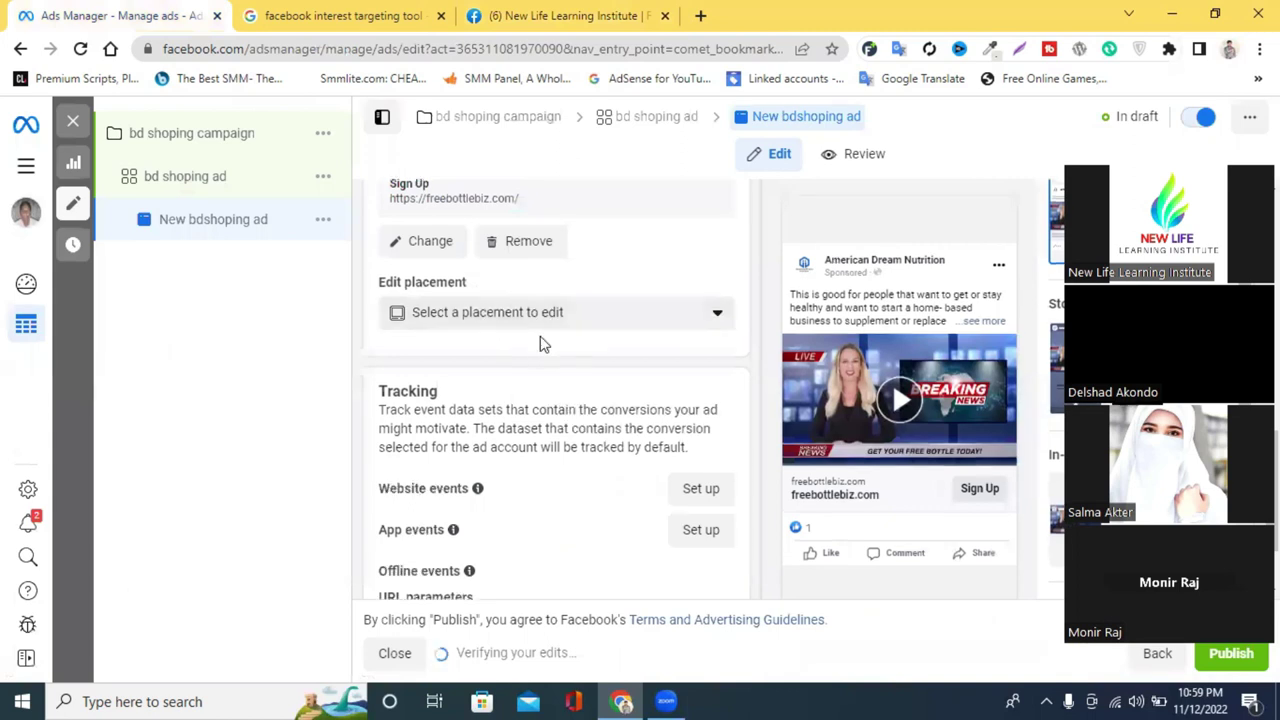
scroll(540, 345, "up", 2)
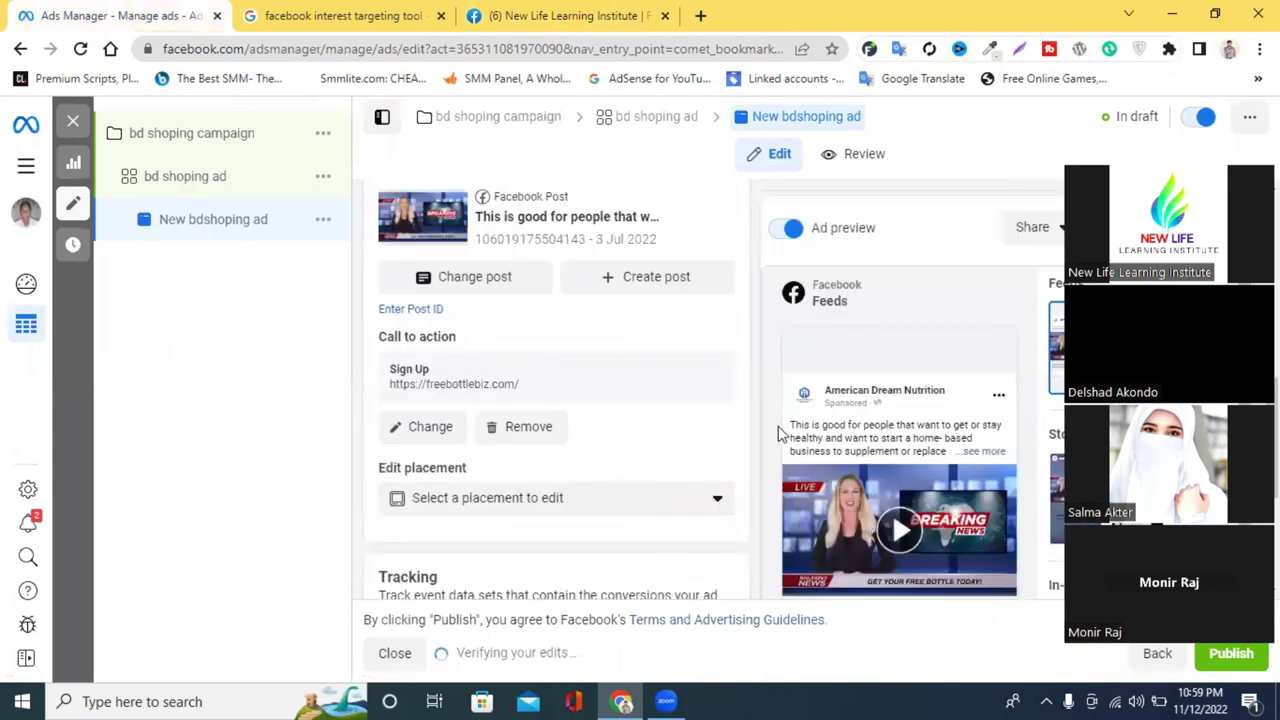
left_click(527, 12)
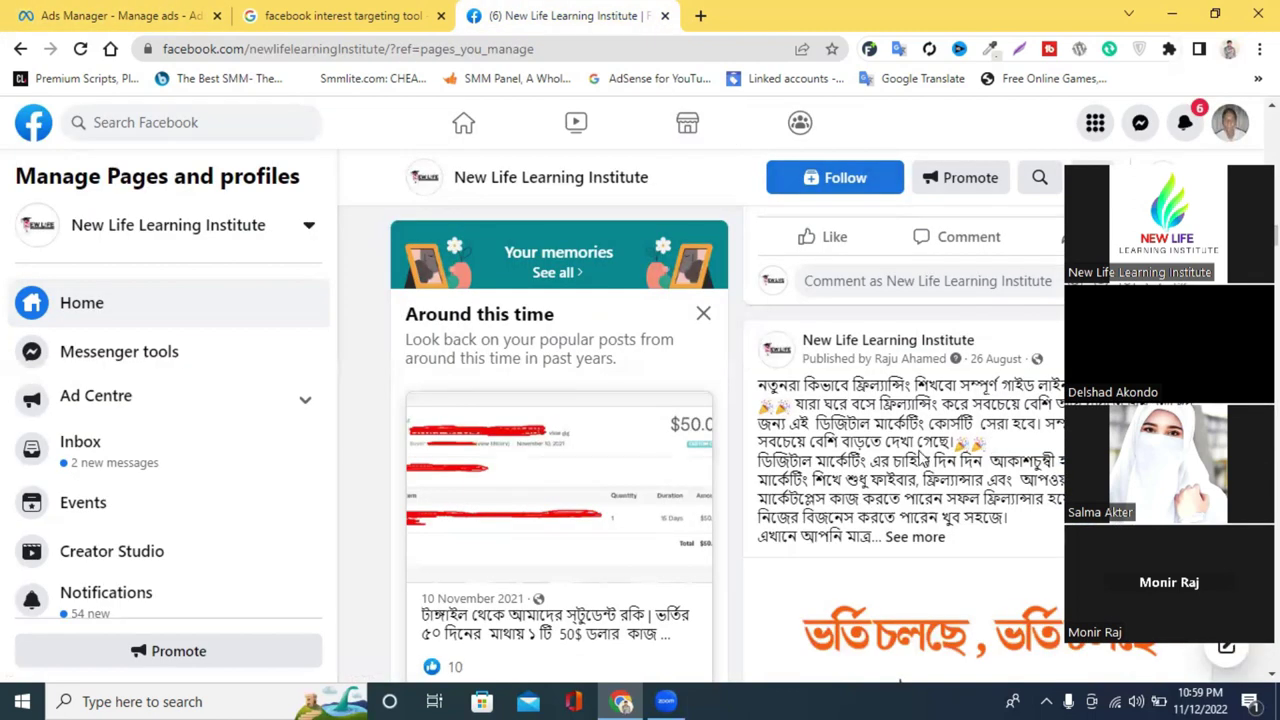
scroll(915, 456, "down", 3)
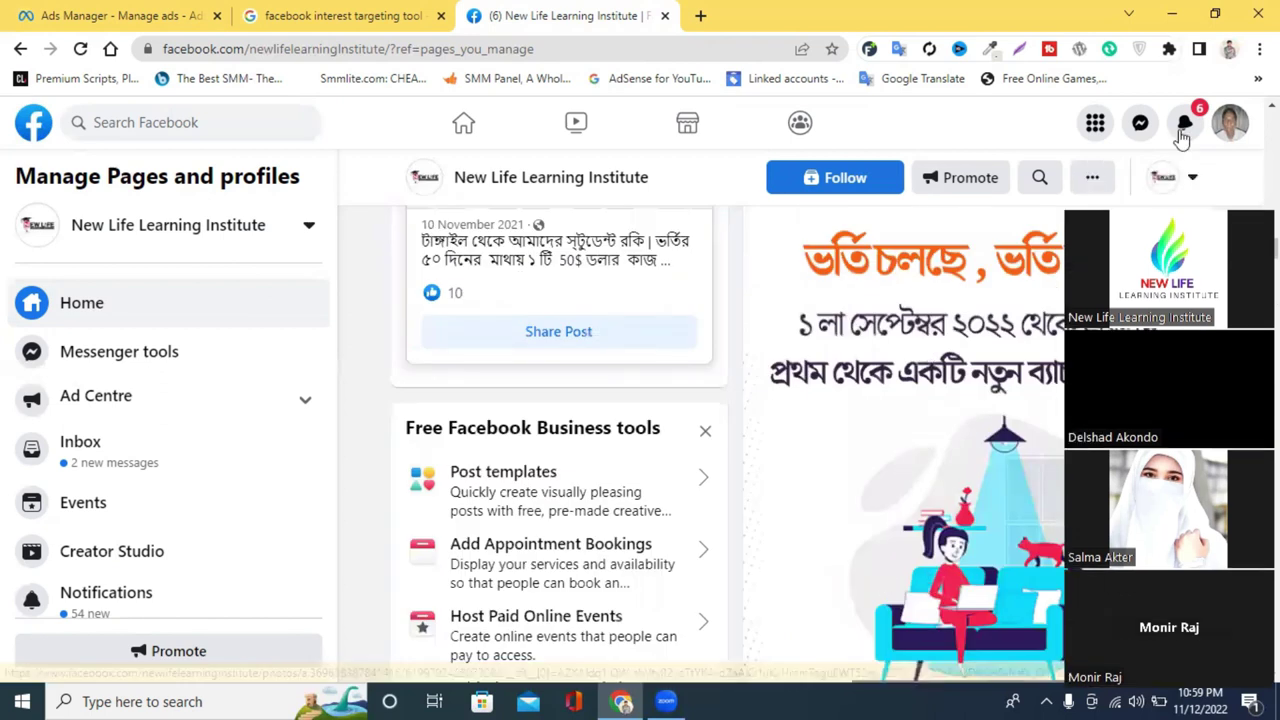
Check the Facebook notifications and find the 23 June post about the student from India on the institute page
left_click(1183, 127)
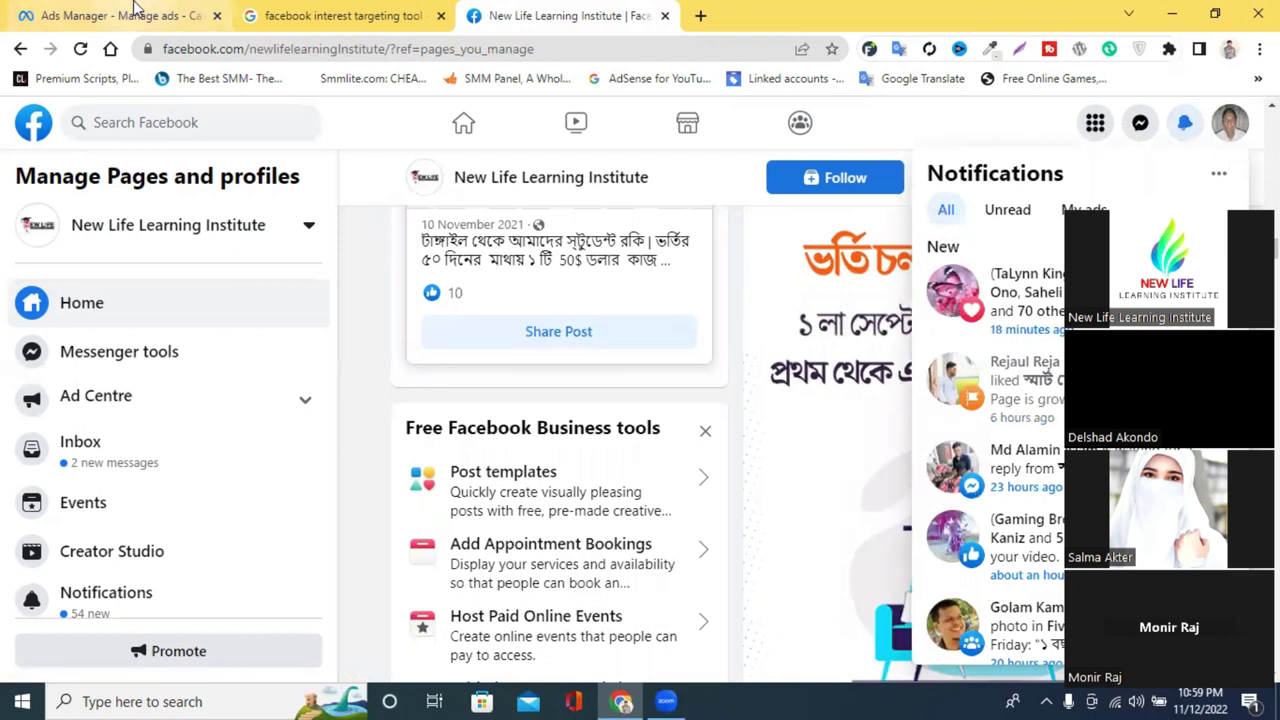
left_click(957, 143)
scroll(910, 356, "up", 4)
scroll(913, 355, "down", 20)
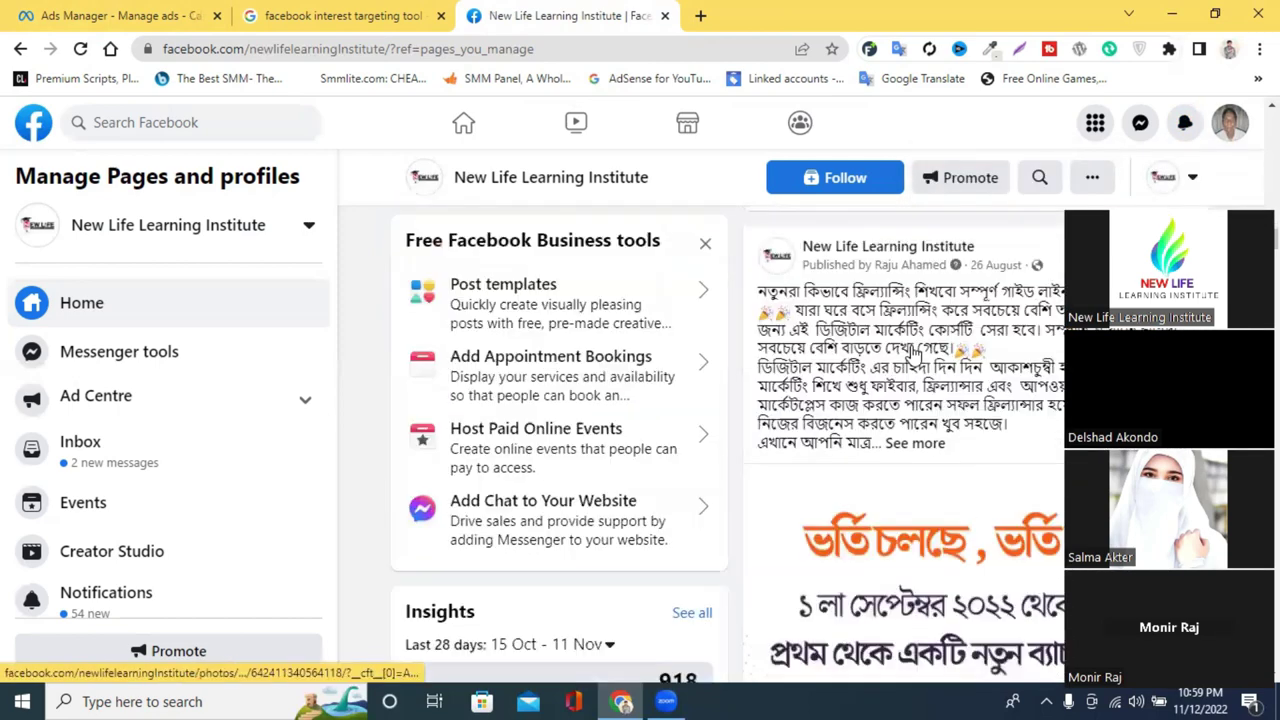
scroll(913, 355, "down", 15)
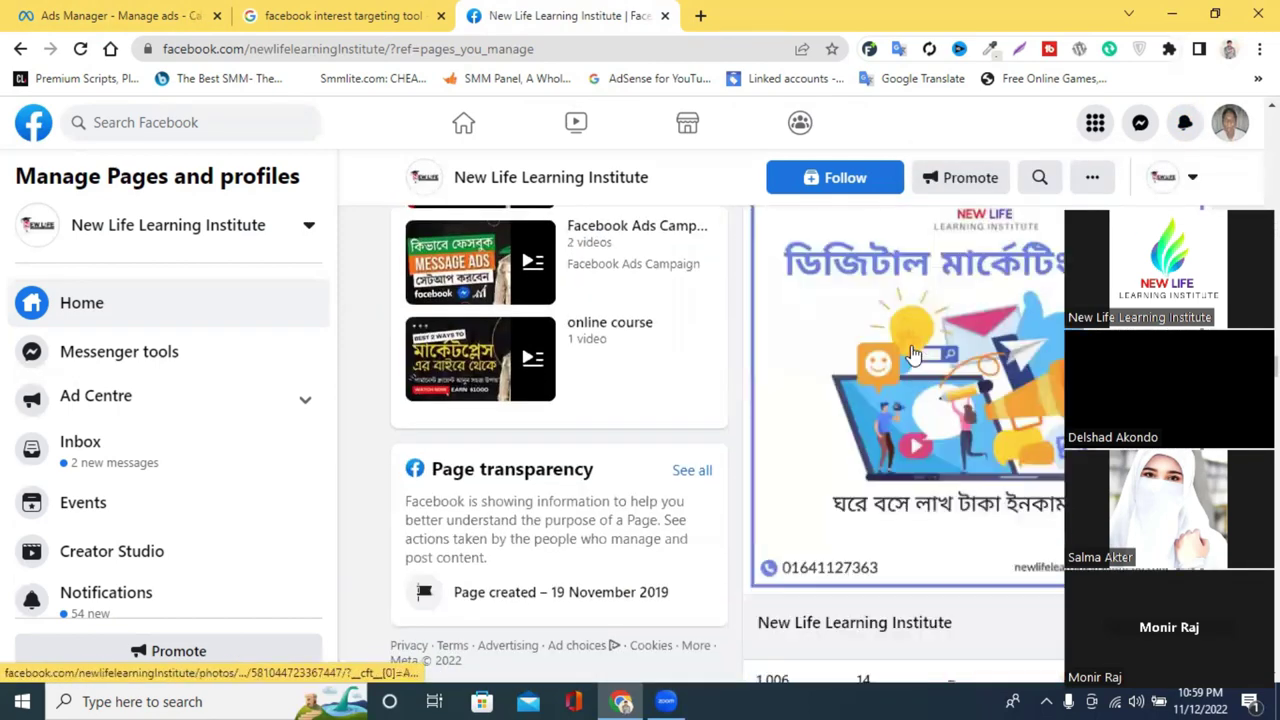
scroll(913, 355, "up", 10)
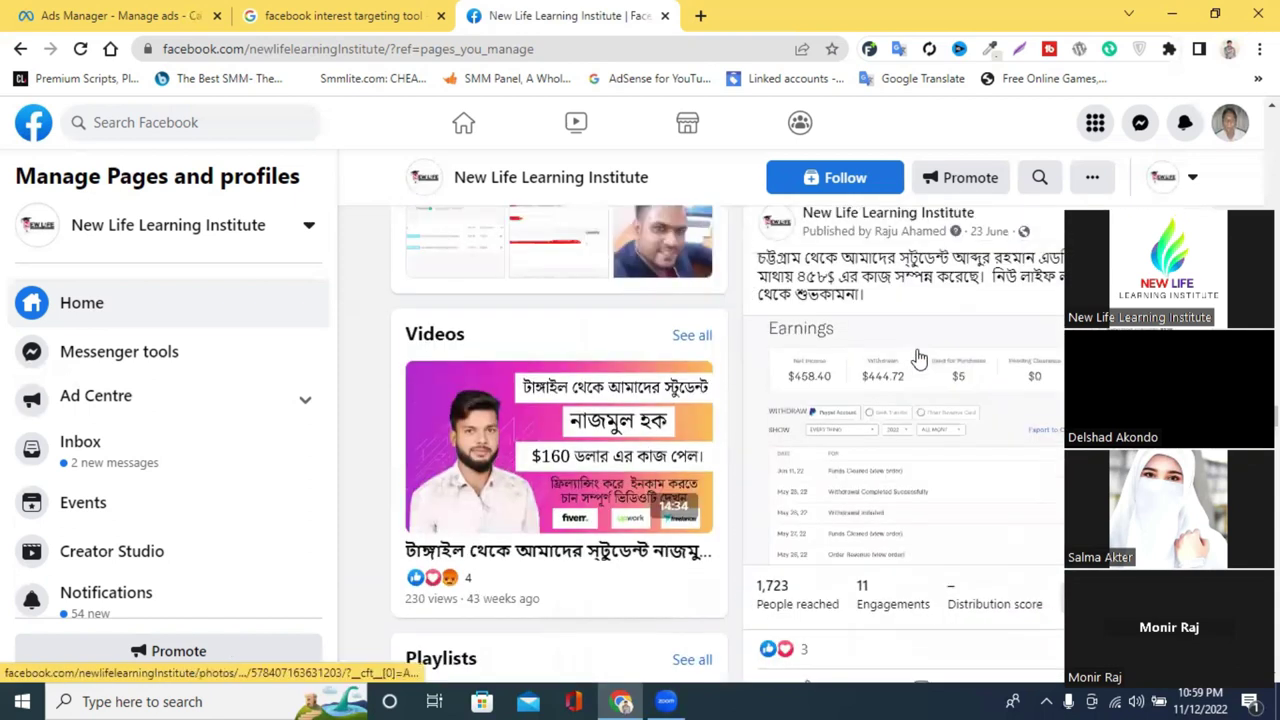
scroll(980, 343, "up", 2)
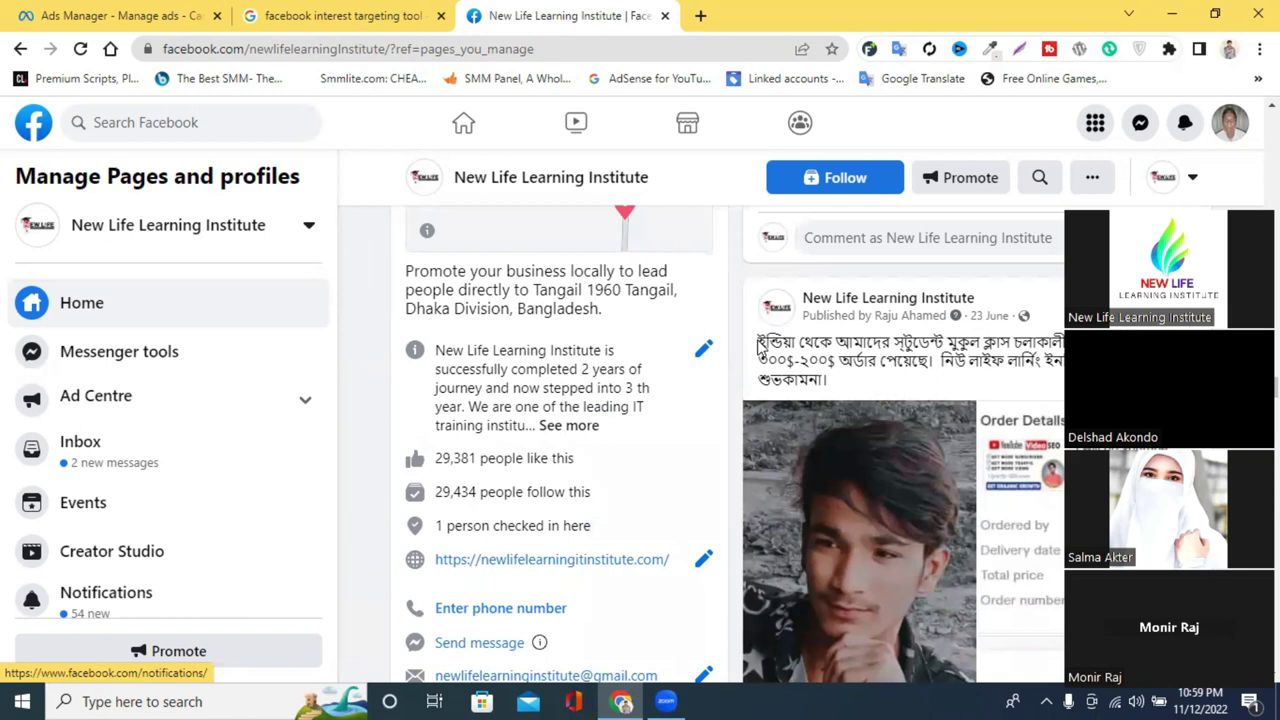
Highlight the caption text of the 23 June student post and examine its attached images
left_click_drag(760, 345, 1038, 398)
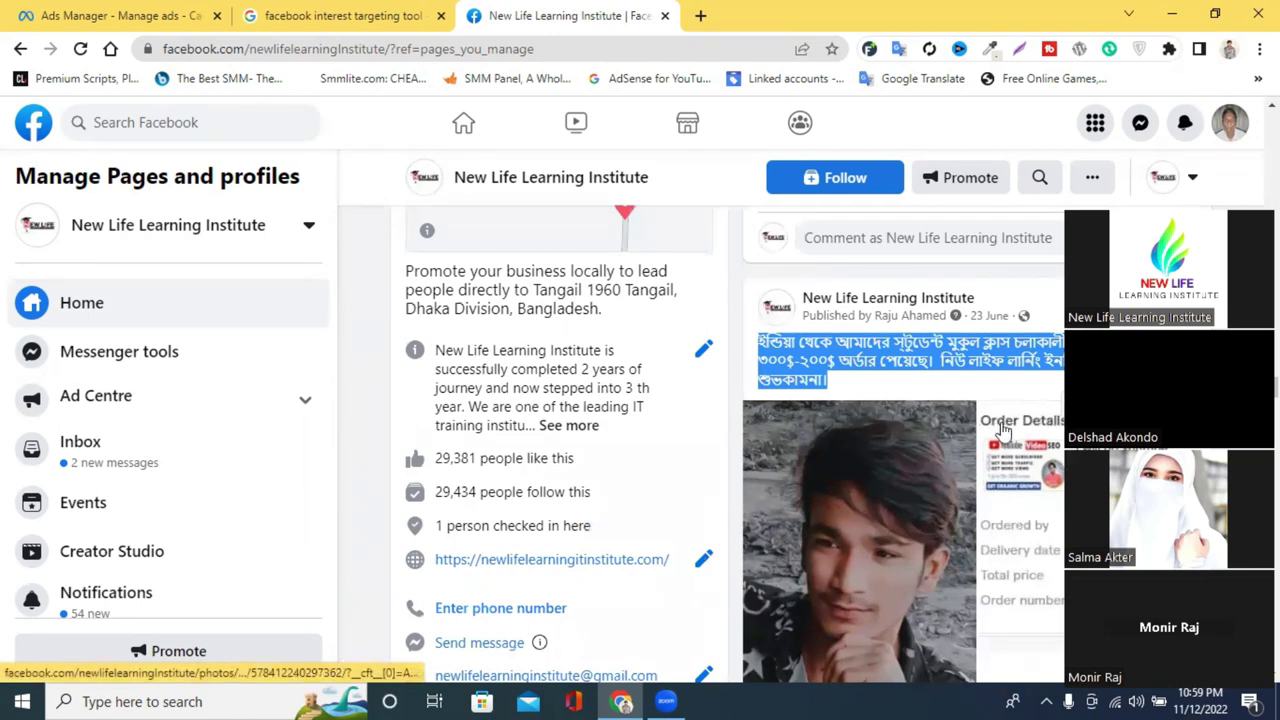
scroll(1003, 440, "down", 1)
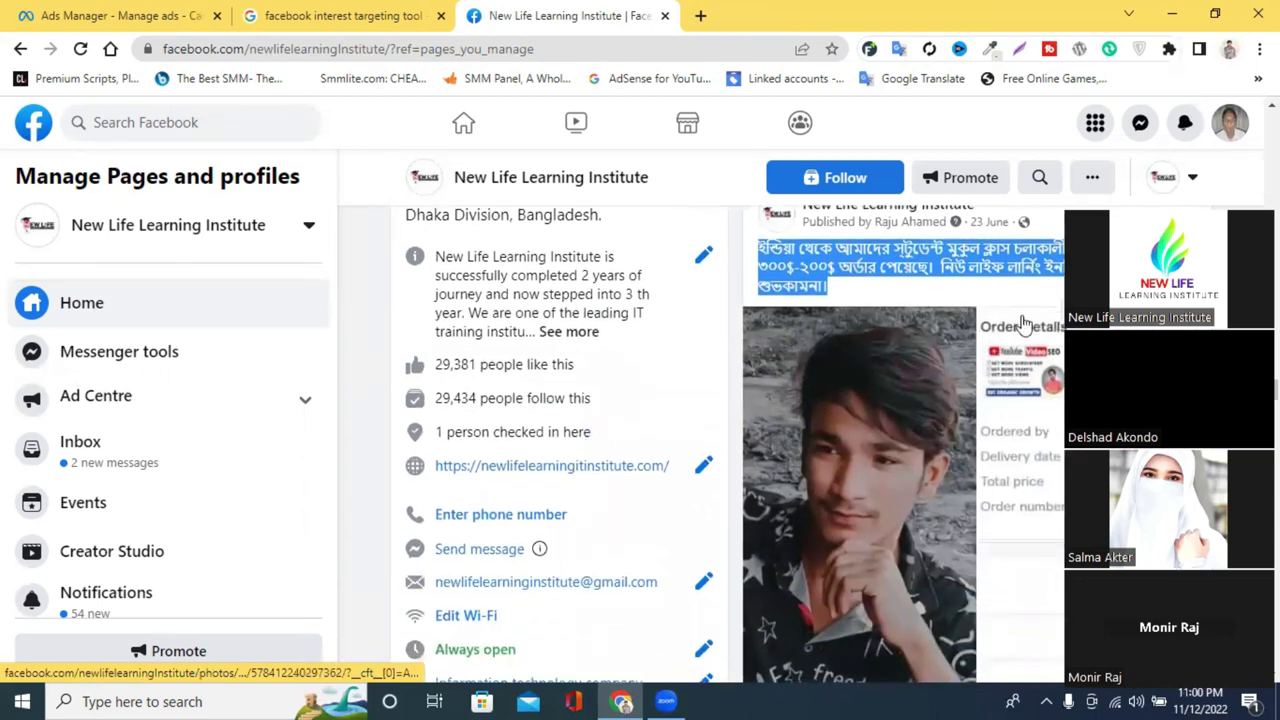
scroll(1008, 392, "up", 1)
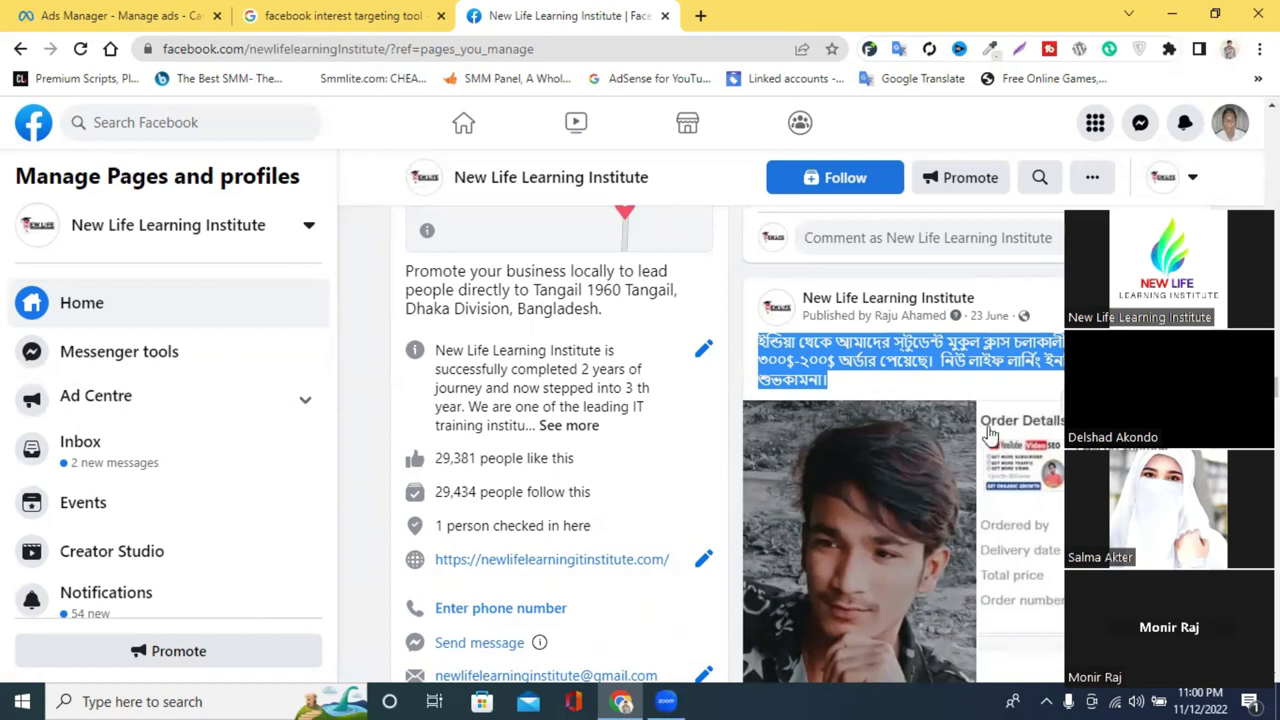
scroll(954, 431, "down", 1)
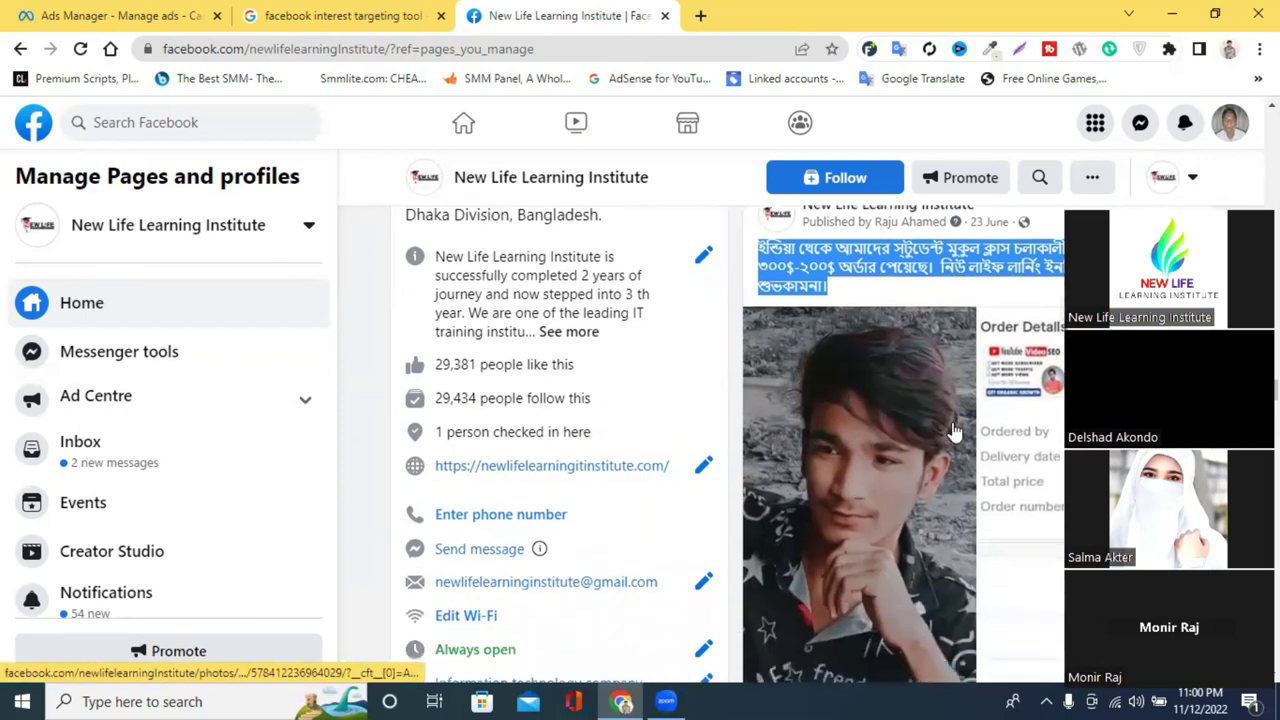
scroll(954, 431, "down", 2)
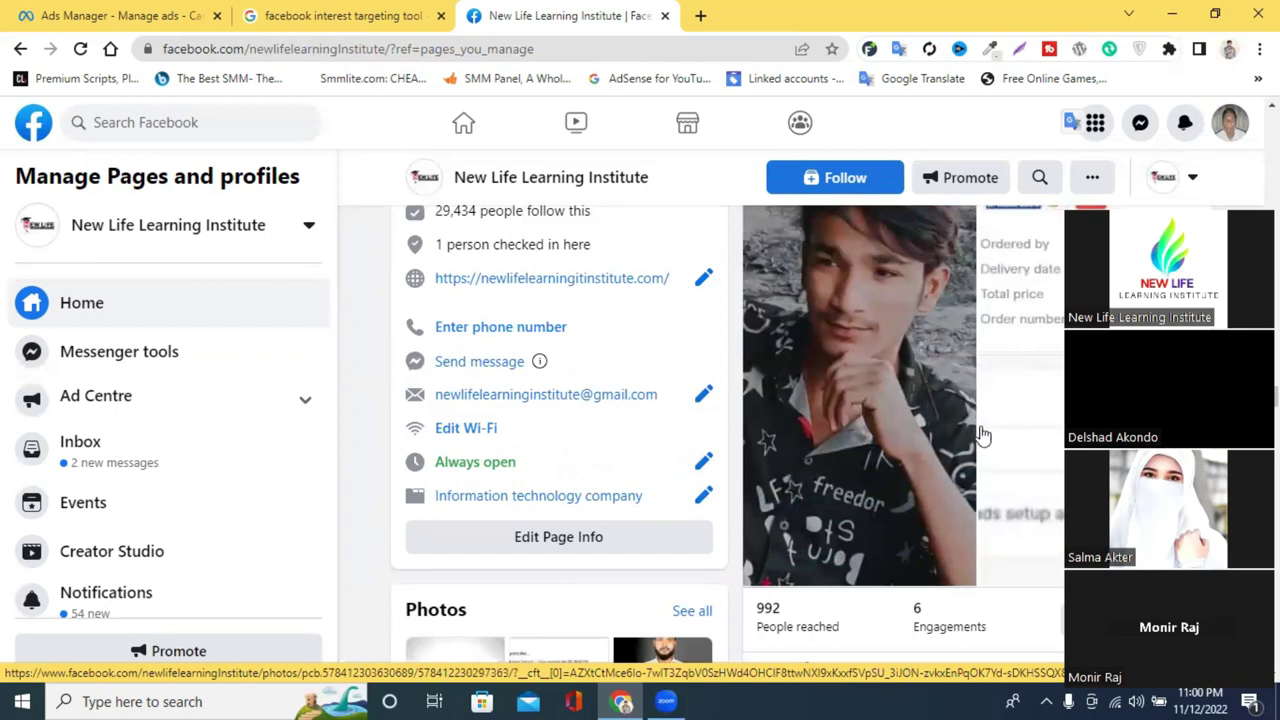
scroll(1005, 377, "up", 2)
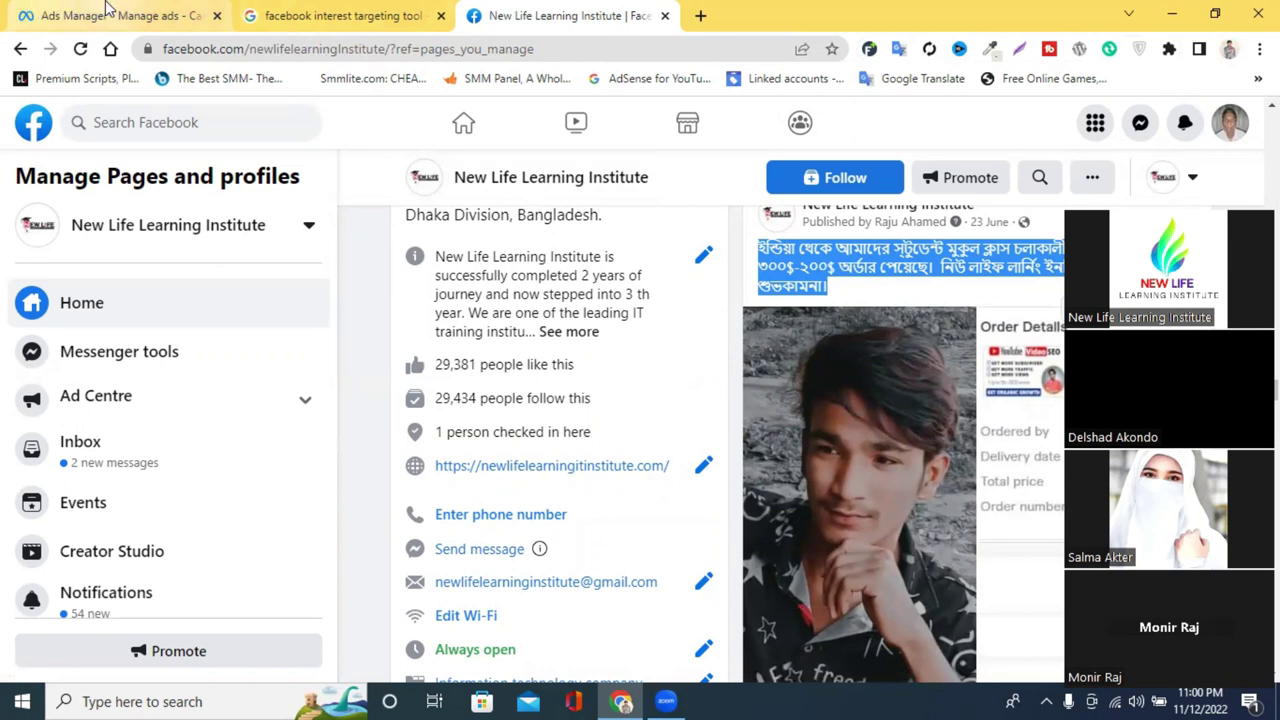
Return to Ads Manager and review the selected post's feed preview and the available Ad setup options
left_click(74, 10)
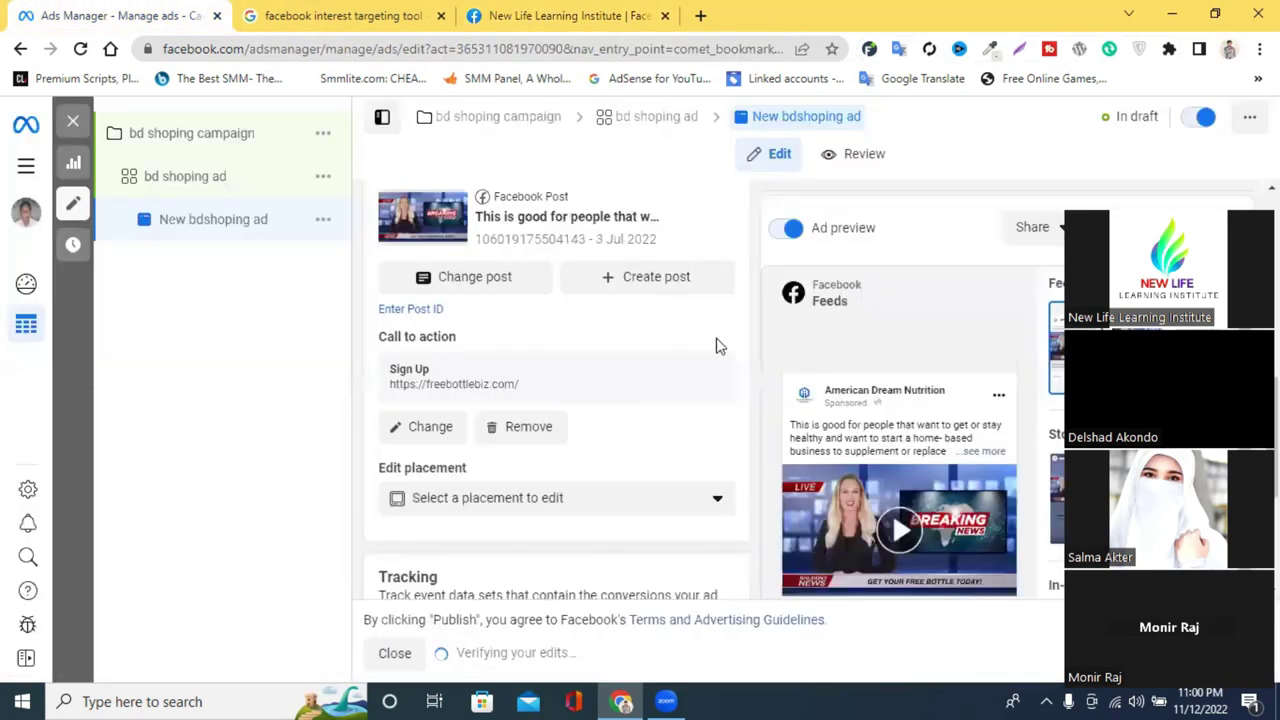
mouse_move(930, 430)
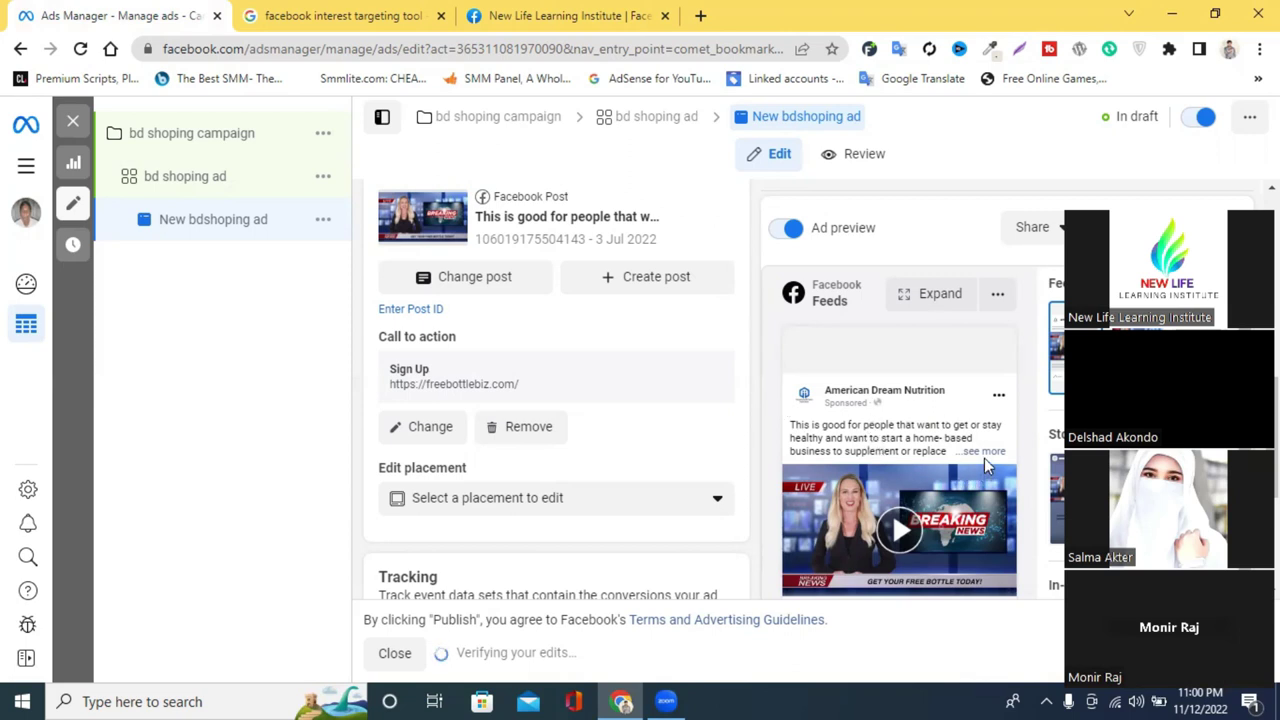
scroll(663, 349, "up", 1)
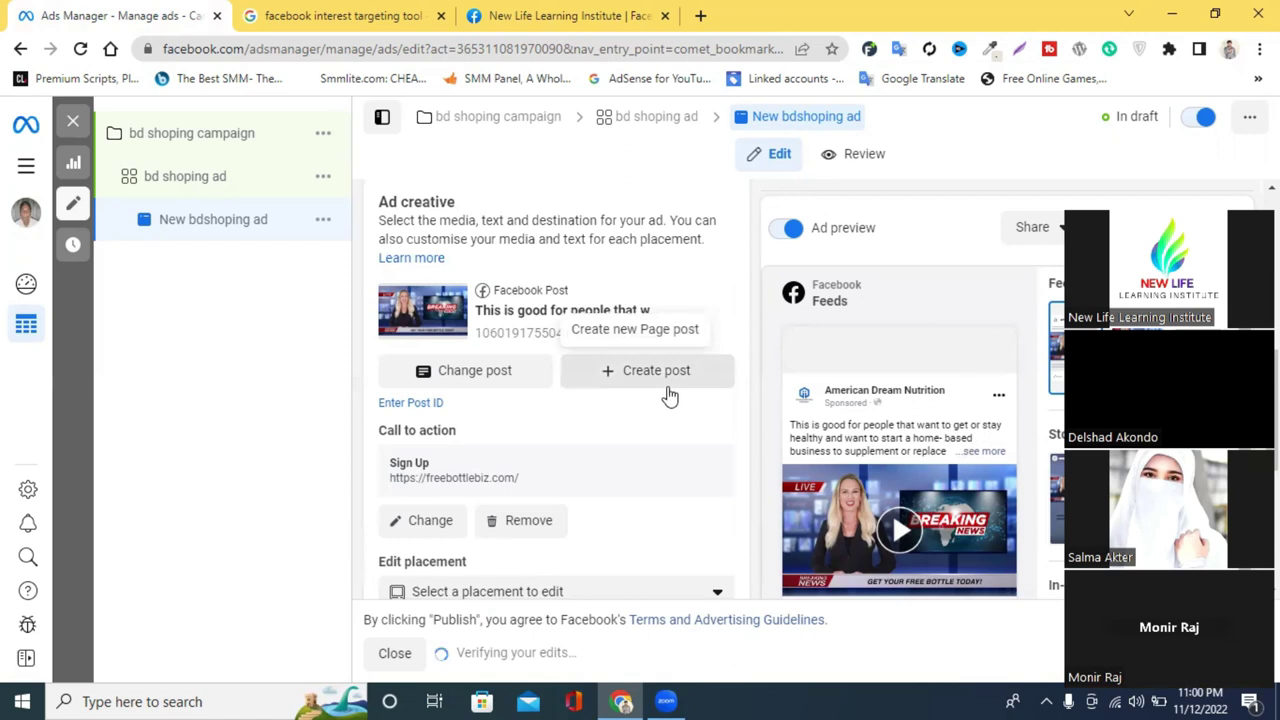
scroll(669, 400, "up", 2)
left_click(517, 322)
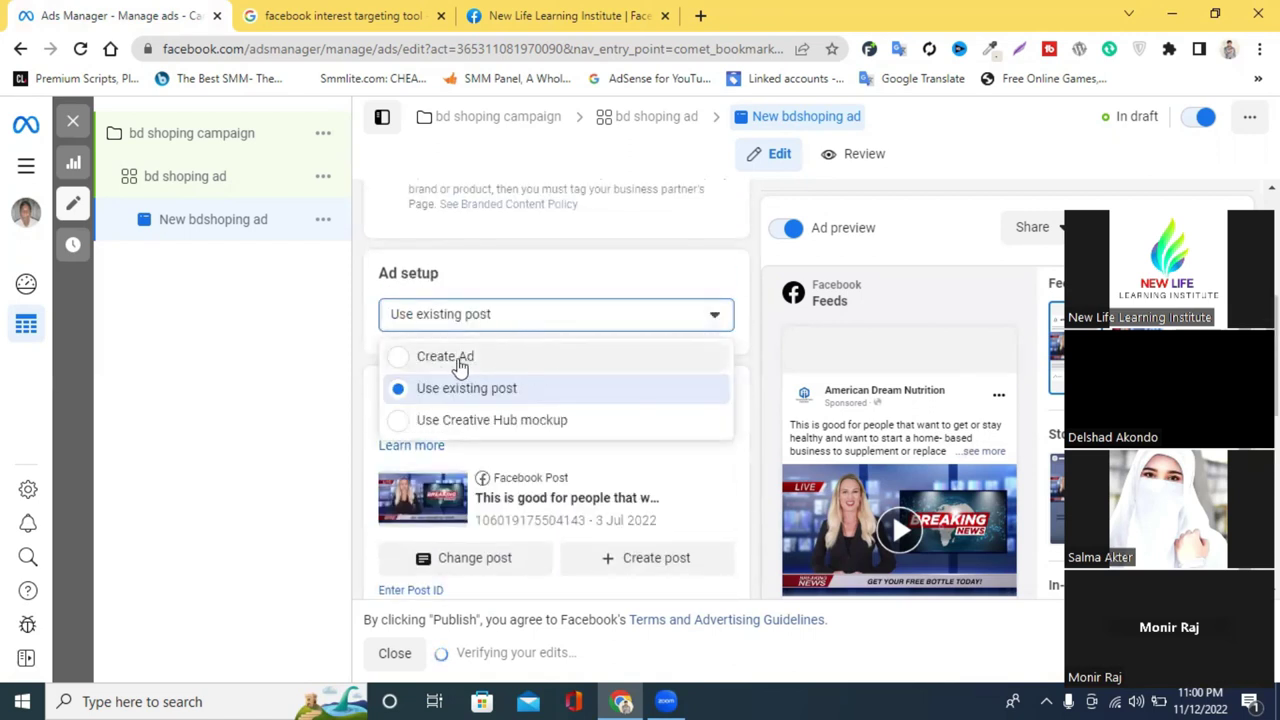
left_click(755, 265)
scroll(720, 363, "down", 3)
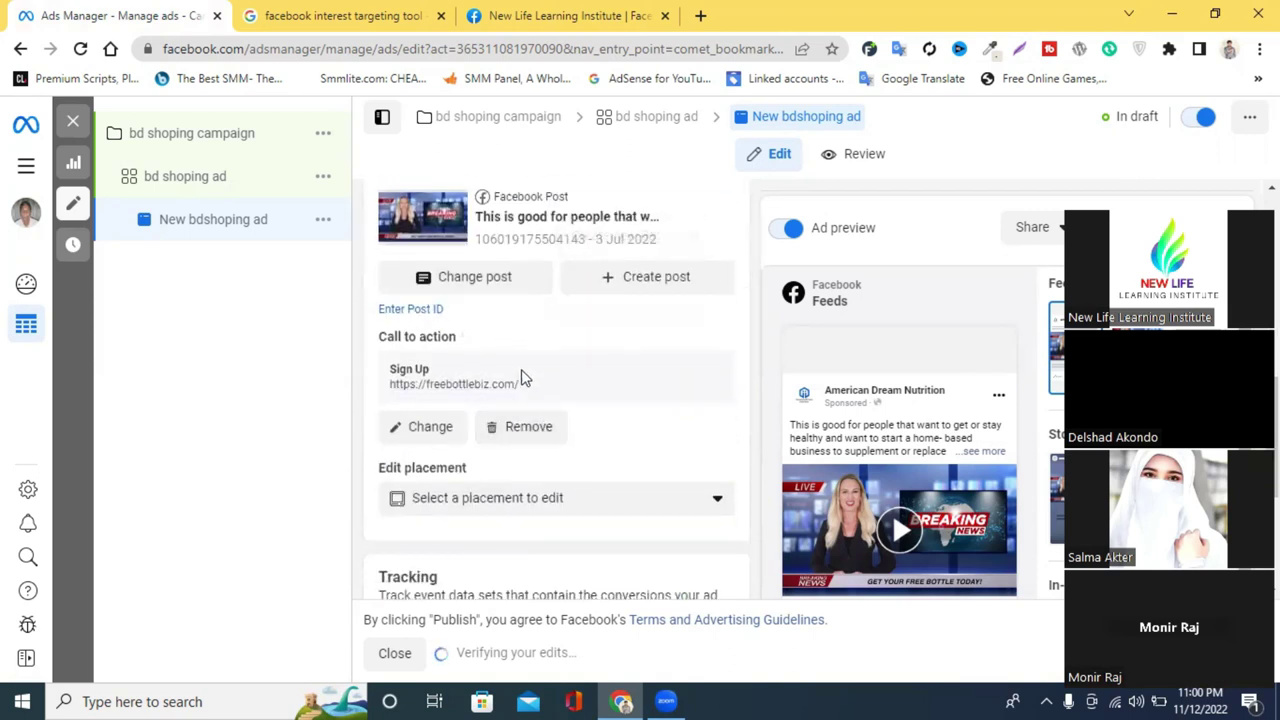
Compare the ad's Sign Up call to action with its button in the feed preview
scroll(985, 440, "down", 3)
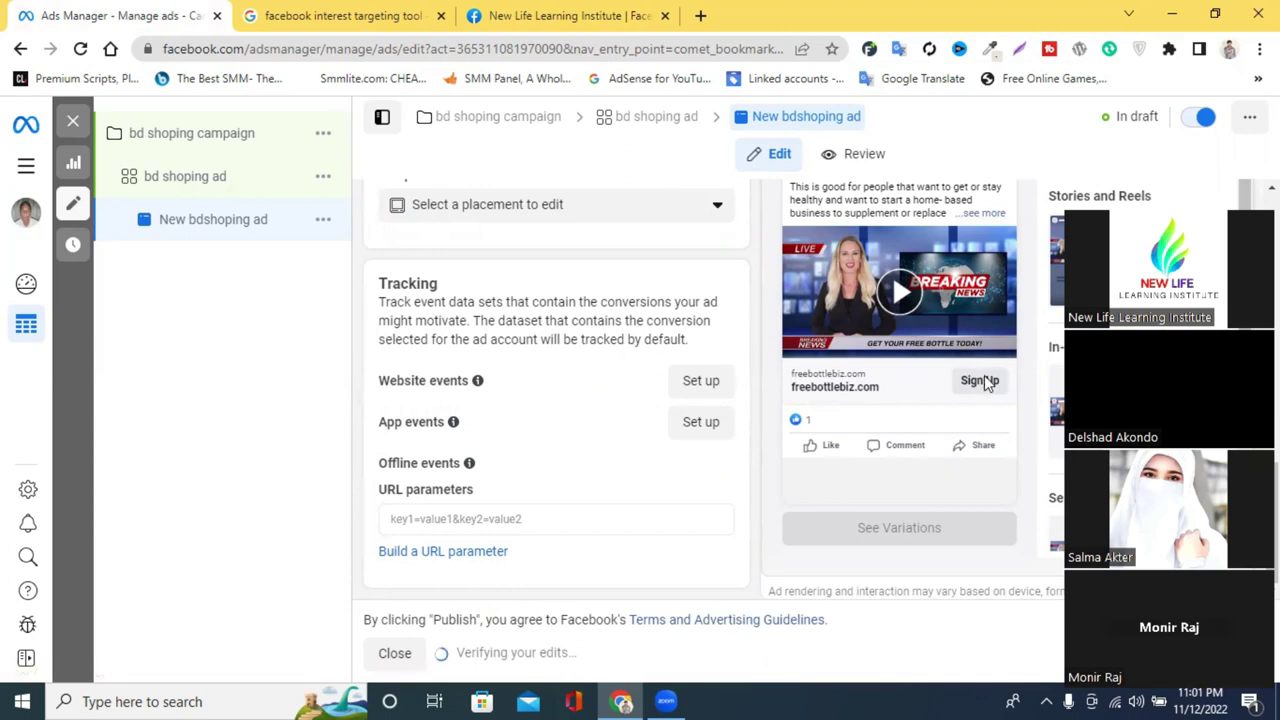
scroll(560, 370, "up", 2)
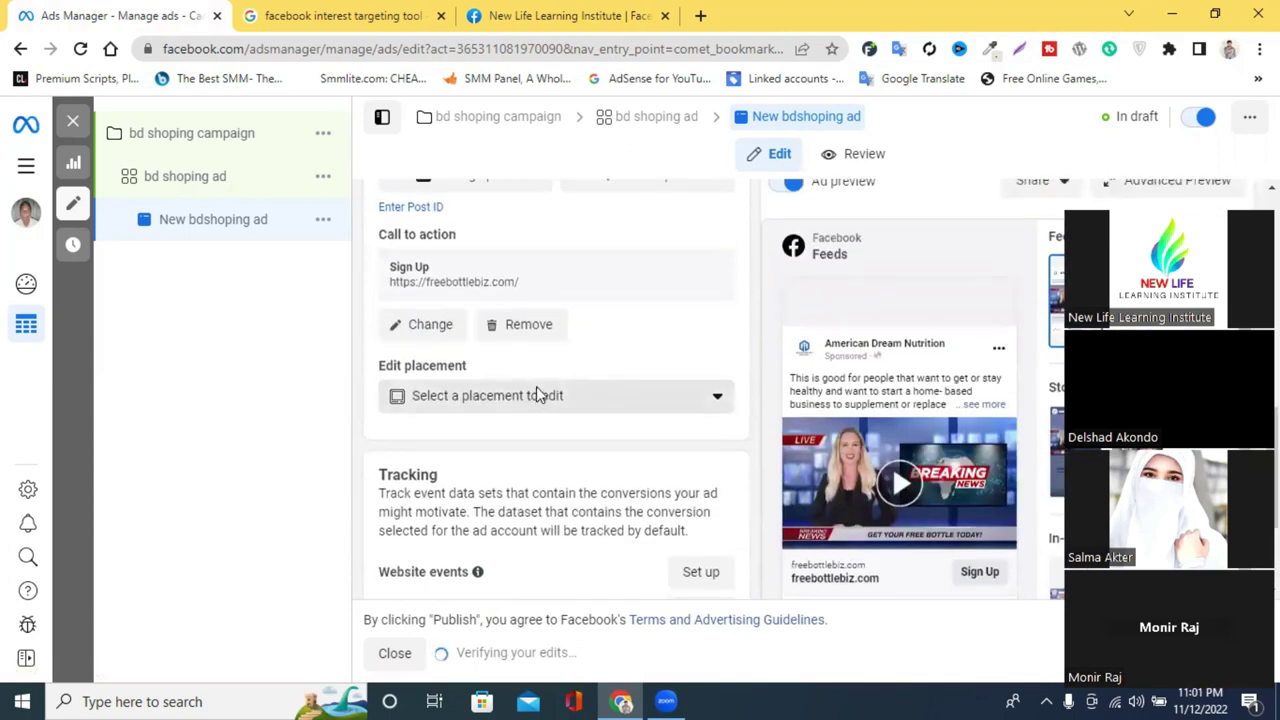
scroll(536, 395, "up", 2)
scroll(500, 290, "down", 2)
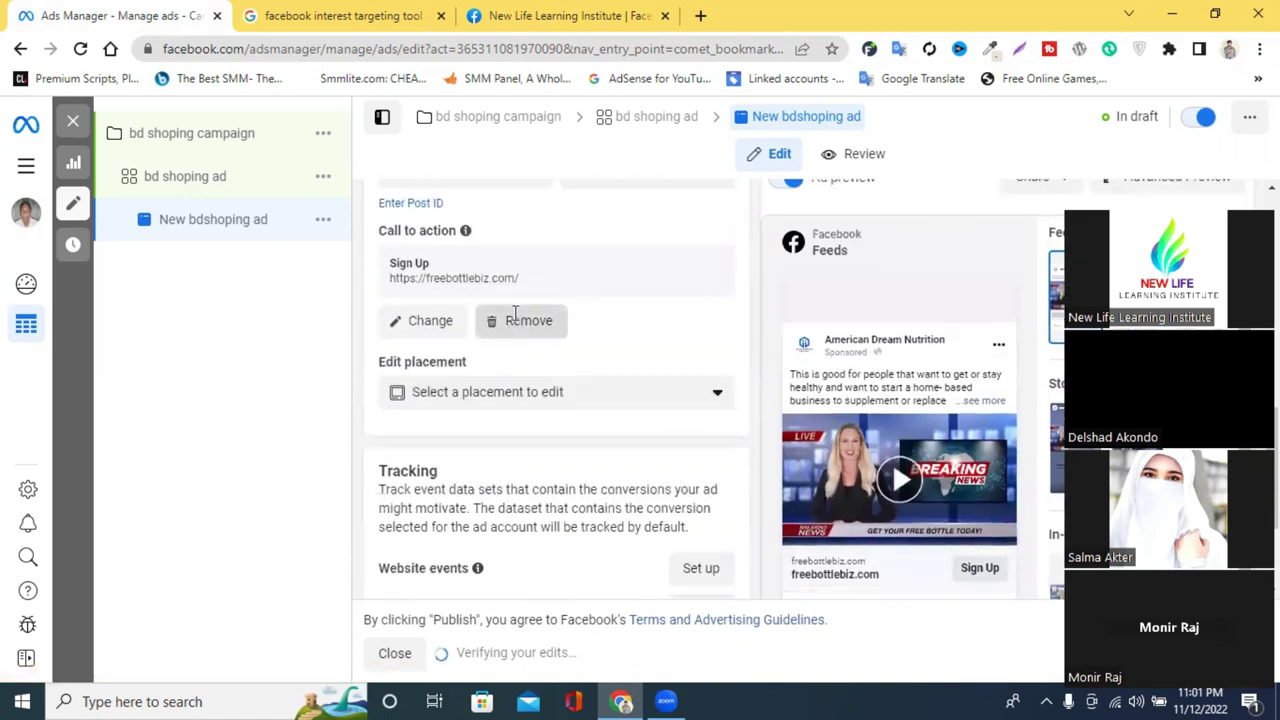
Remove the Sign Up call to action from the post and check the feed preview without the button
left_click(515, 320)
left_click(882, 362)
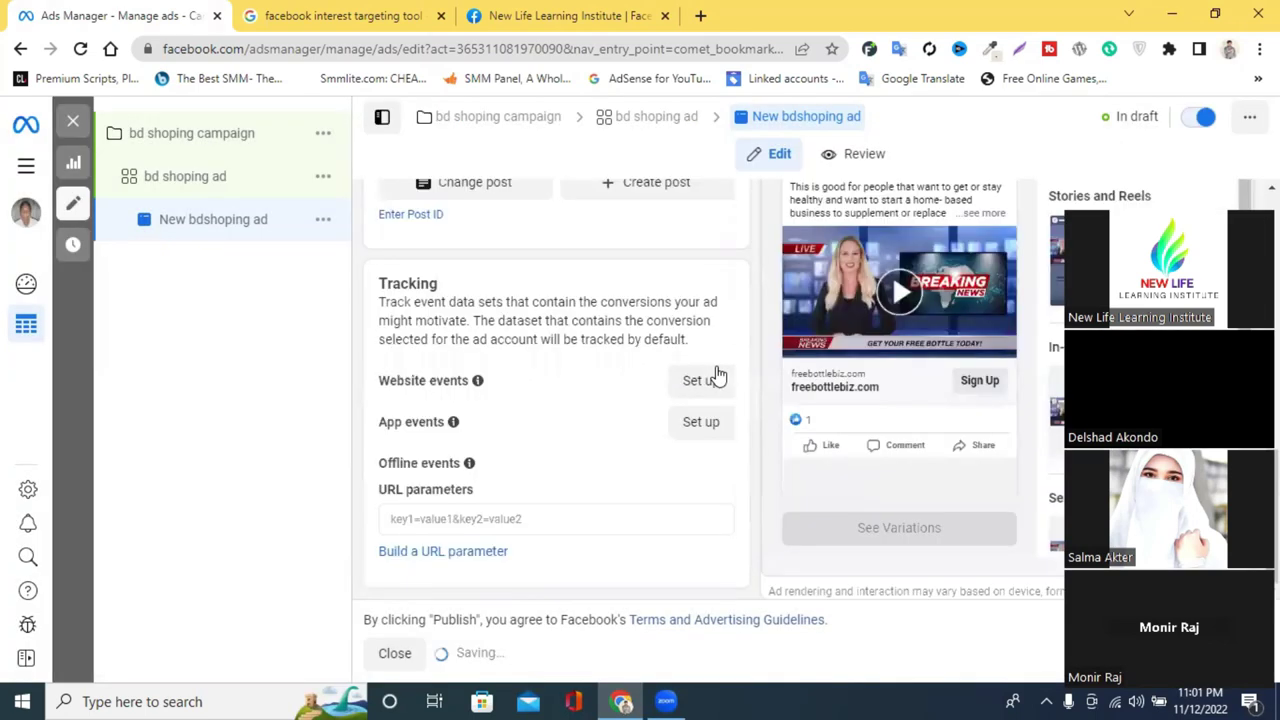
scroll(545, 372, "up", 1)
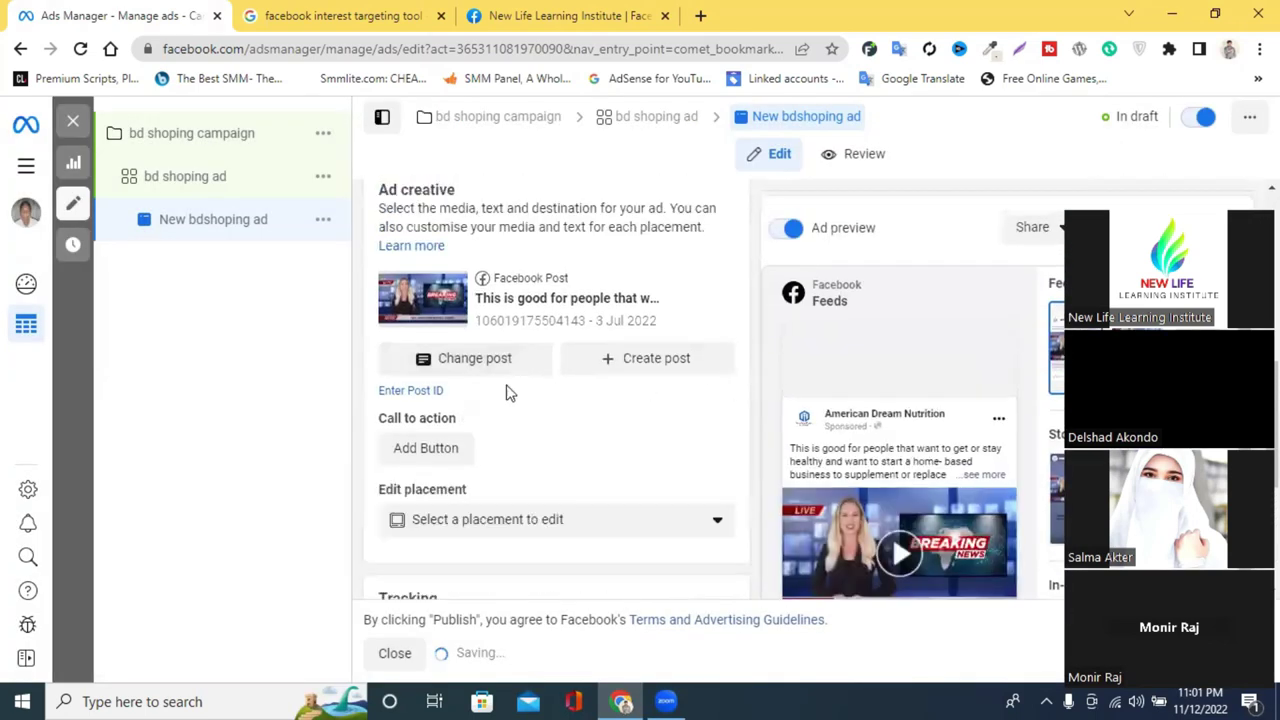
scroll(760, 418, "down", 3)
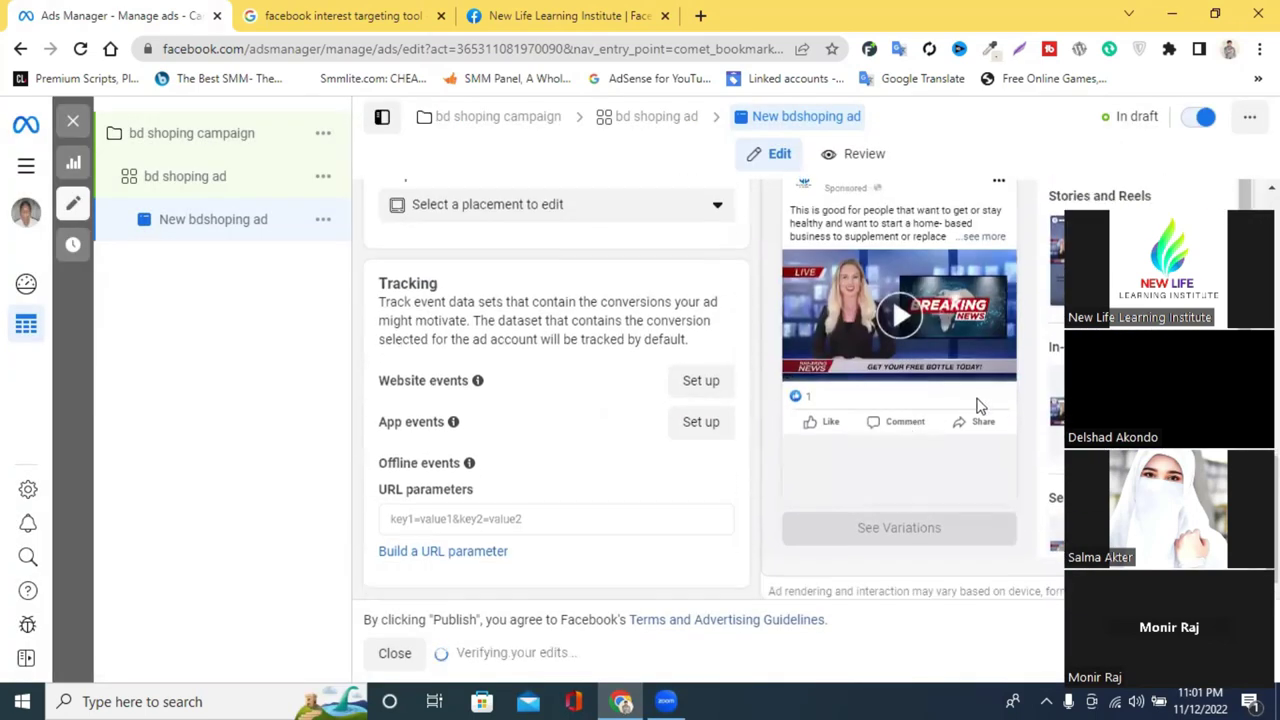
scroll(534, 409, "up", 1)
scroll(510, 305, "up", 1)
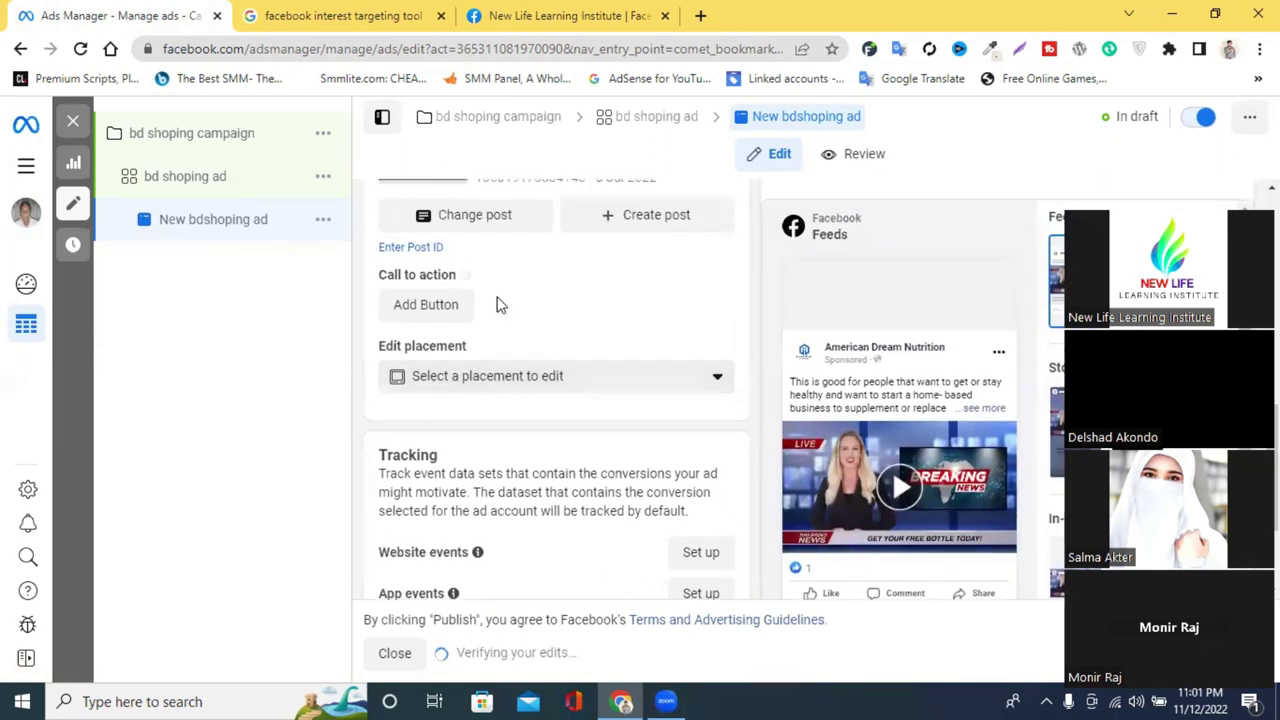
Start adding a new call to action to the post, review the options and choose Watch More
left_click(430, 322)
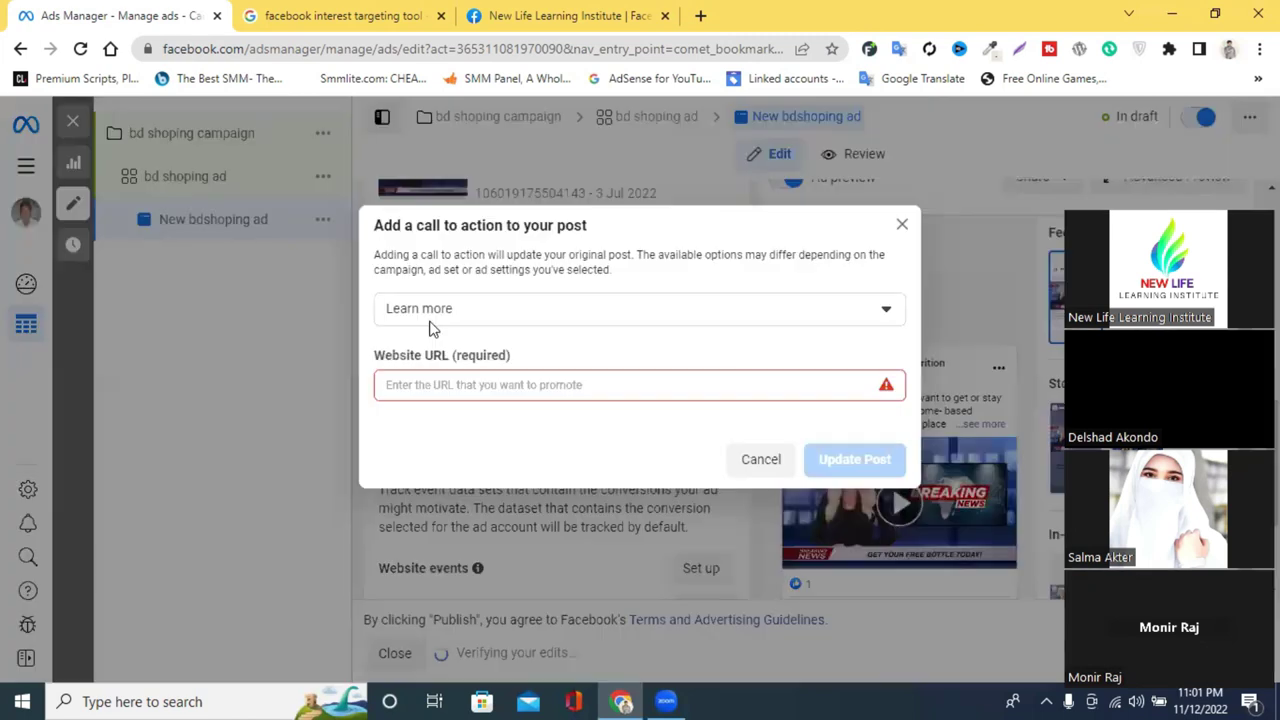
left_click(700, 320)
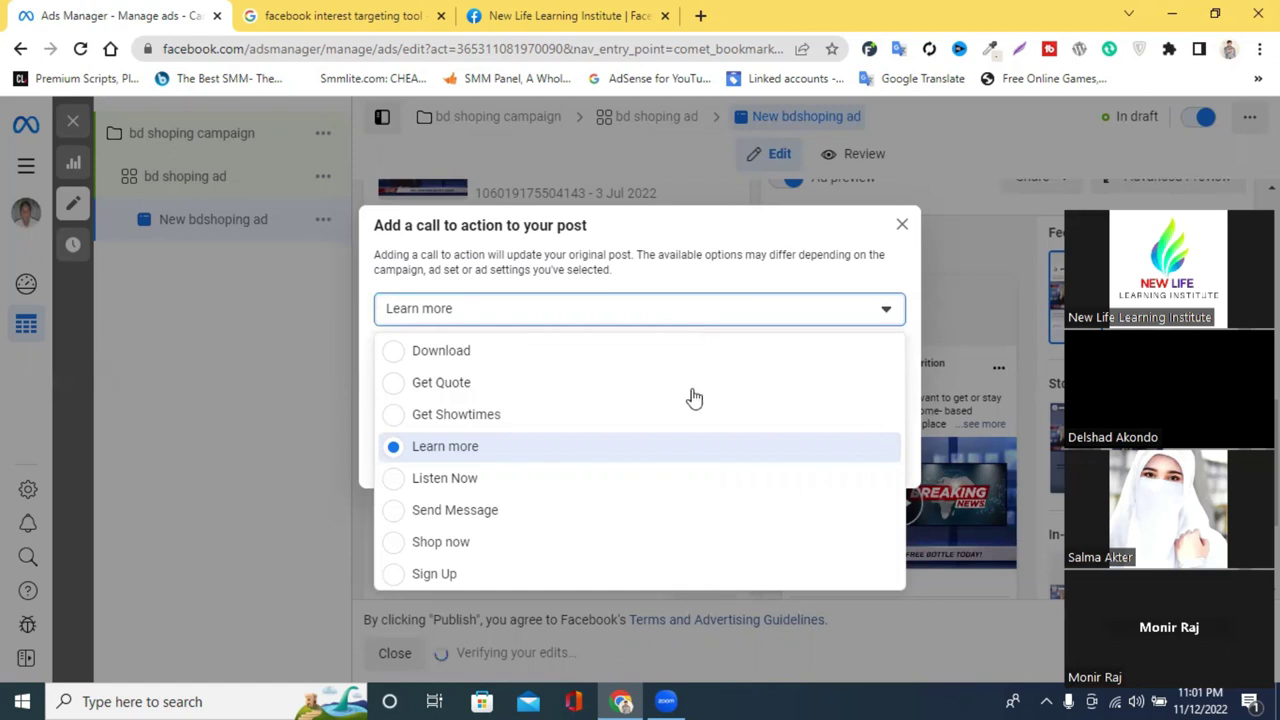
scroll(620, 470, "down", 1)
scroll(621, 470, "down", 1)
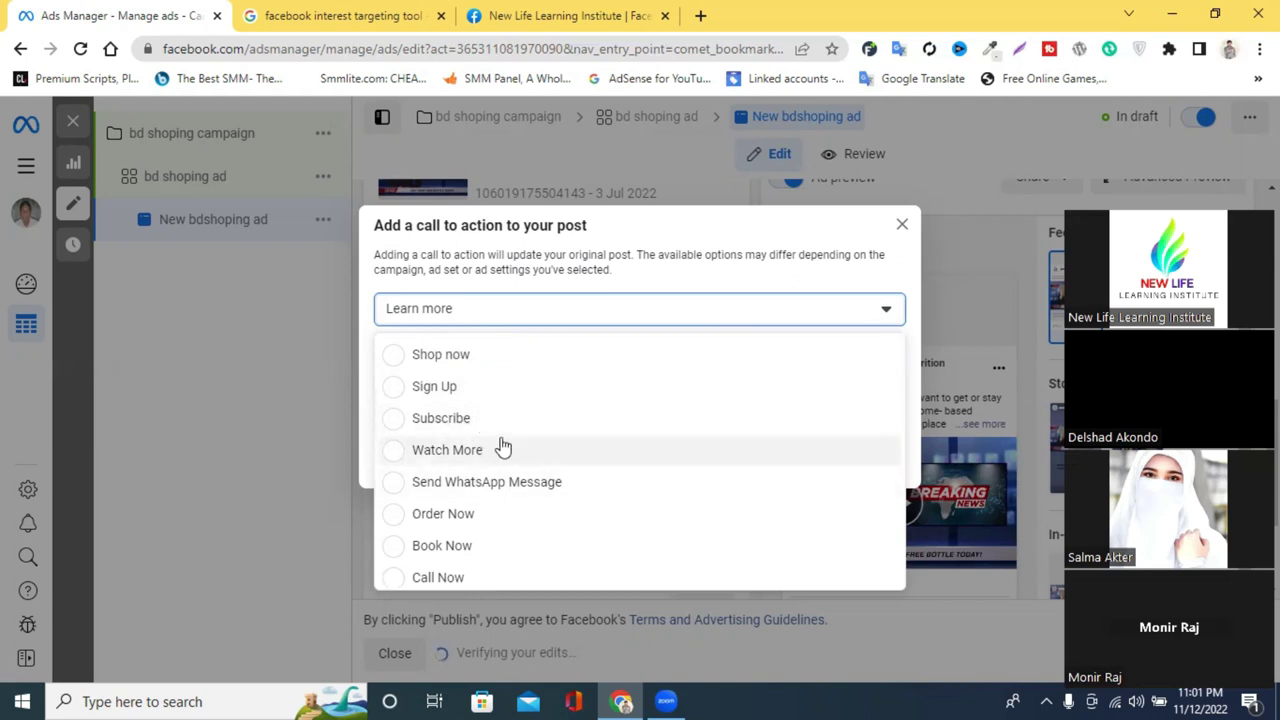
scroll(500, 448, "down", 1)
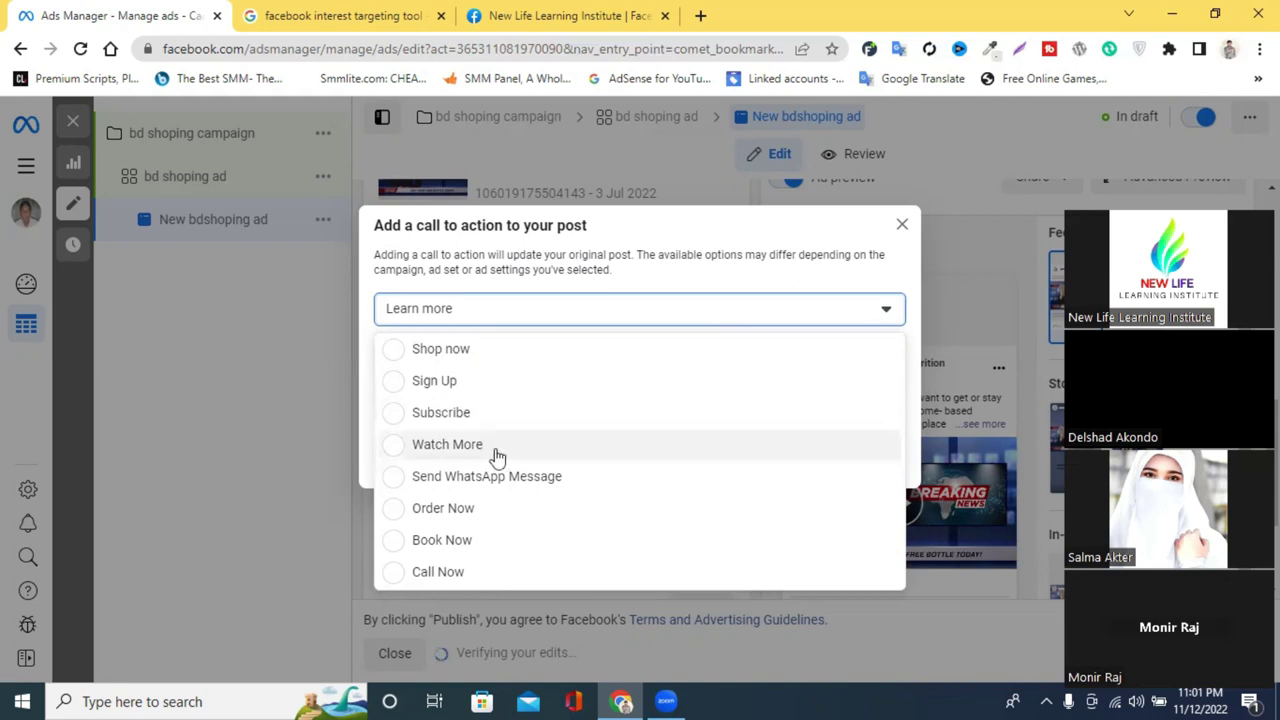
left_click(390, 455)
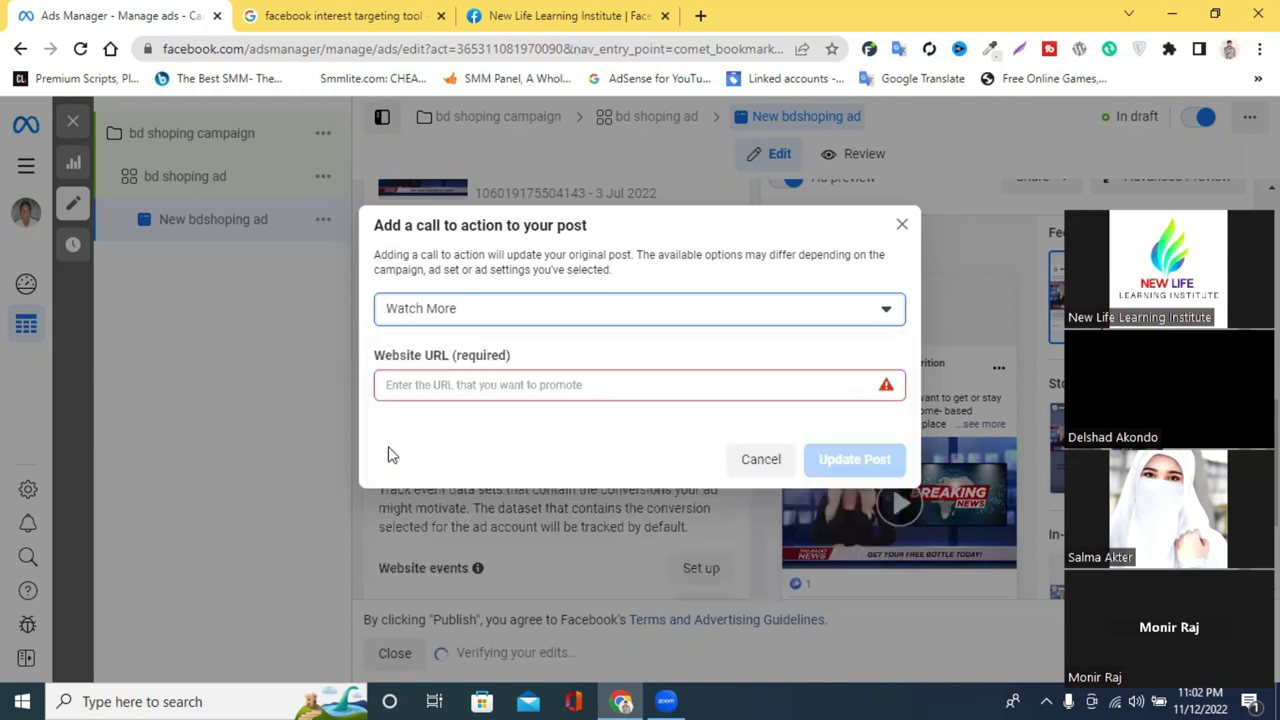
left_click(437, 390)
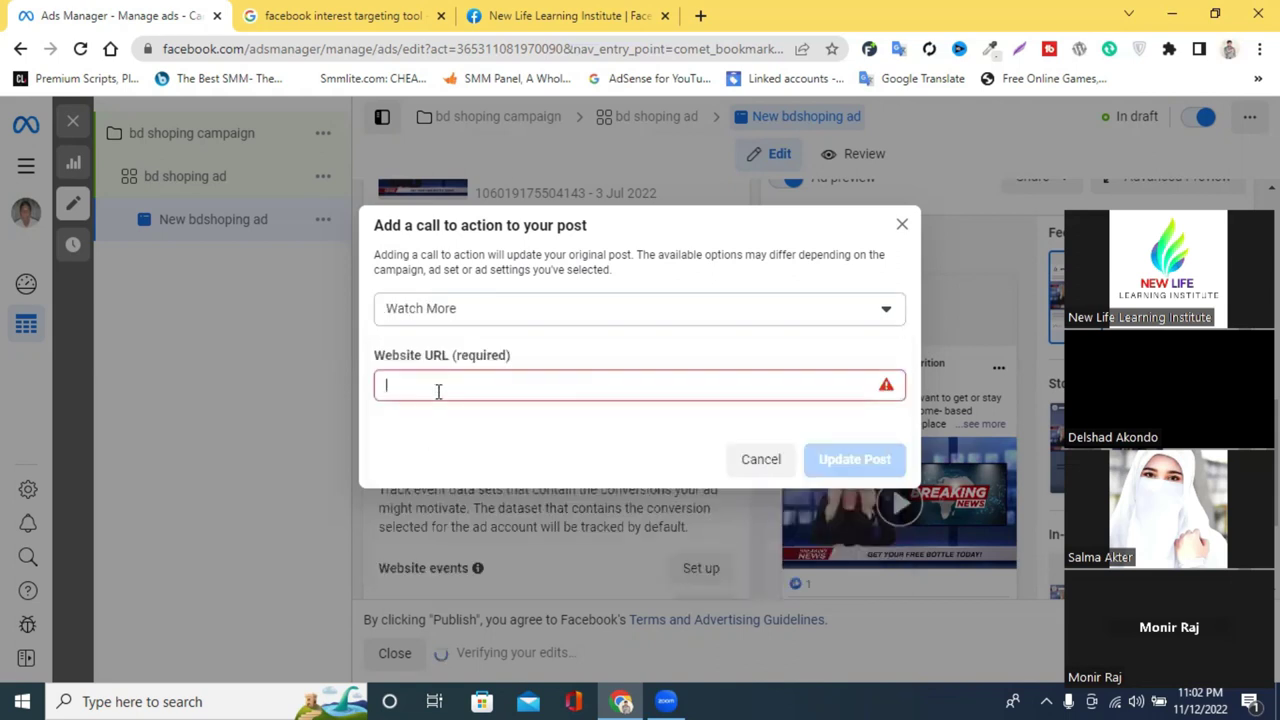
Open YouTube in a new tab, go to the account's own channel, open the Instagram Hashtag Research Course video and pause it
left_click(700, 15)
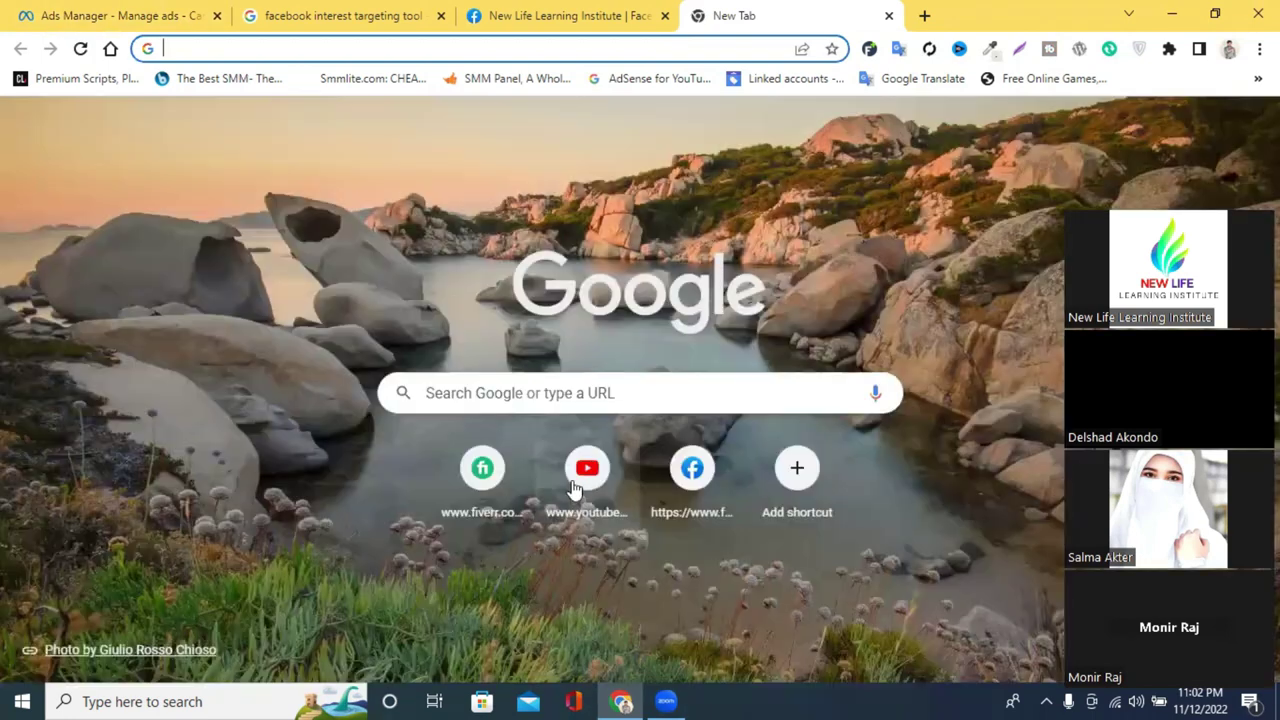
left_click(622, 452)
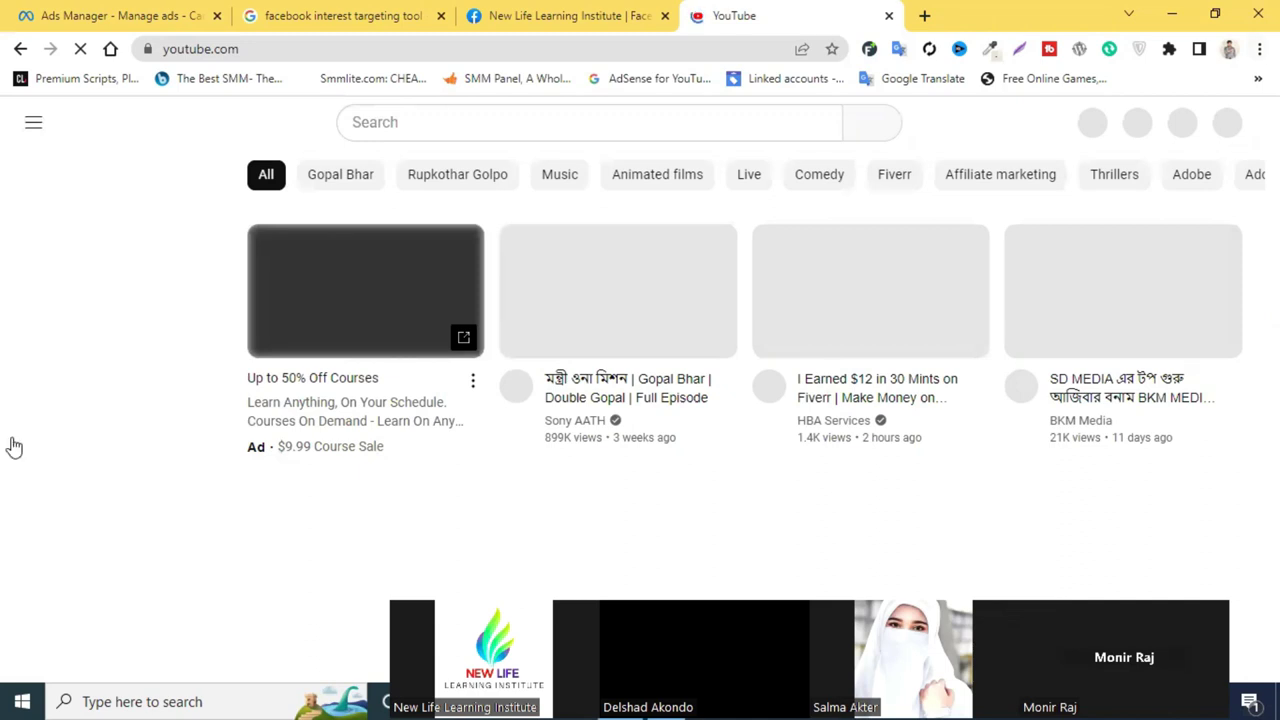
left_click(1221, 124)
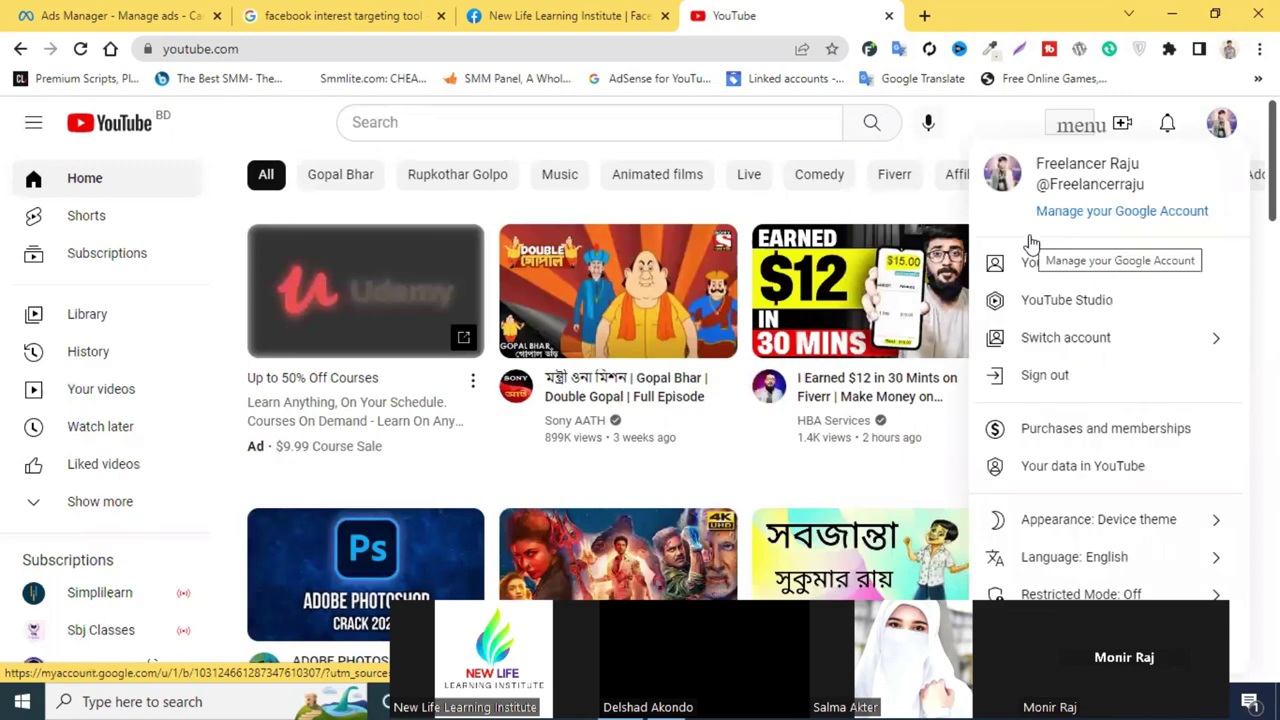
left_click(1035, 238)
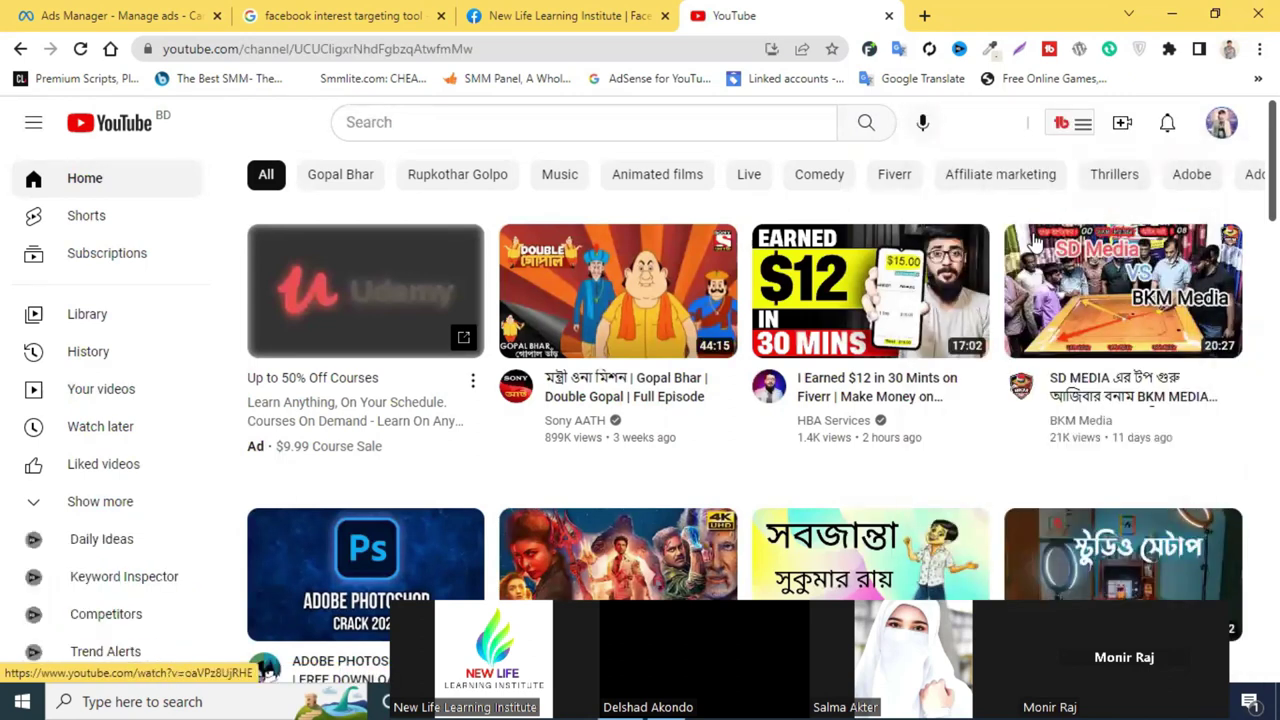
scroll(640, 370, "down", 4)
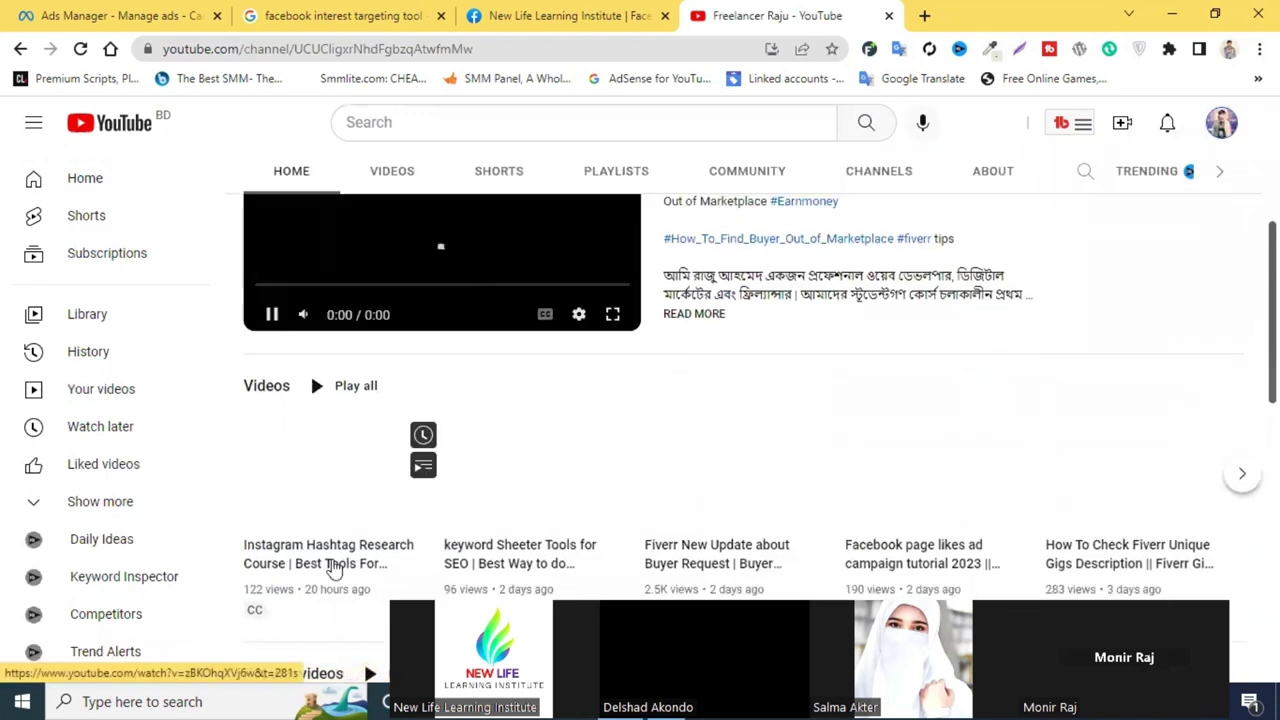
left_click(337, 566)
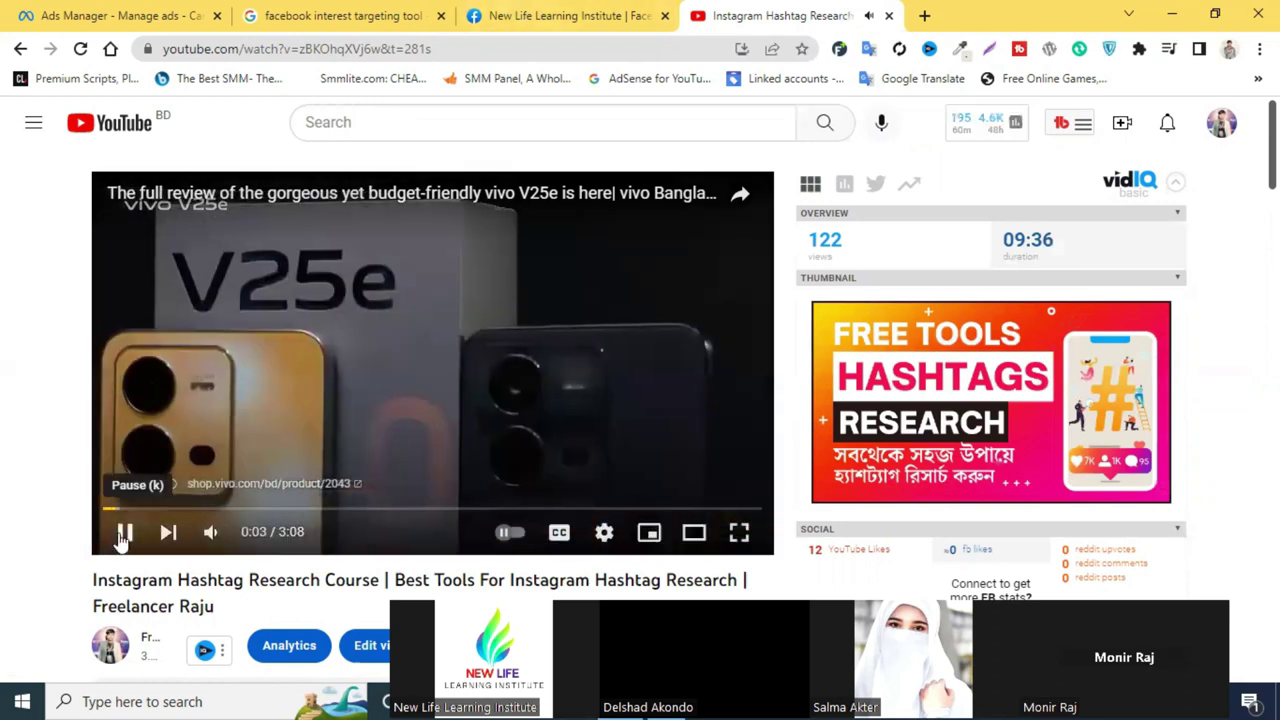
left_click(123, 531)
Check the empty website URL field in Ads Manager and copy the web address of the Instagram Hashtag Research video from YouTube
left_click(588, 10)
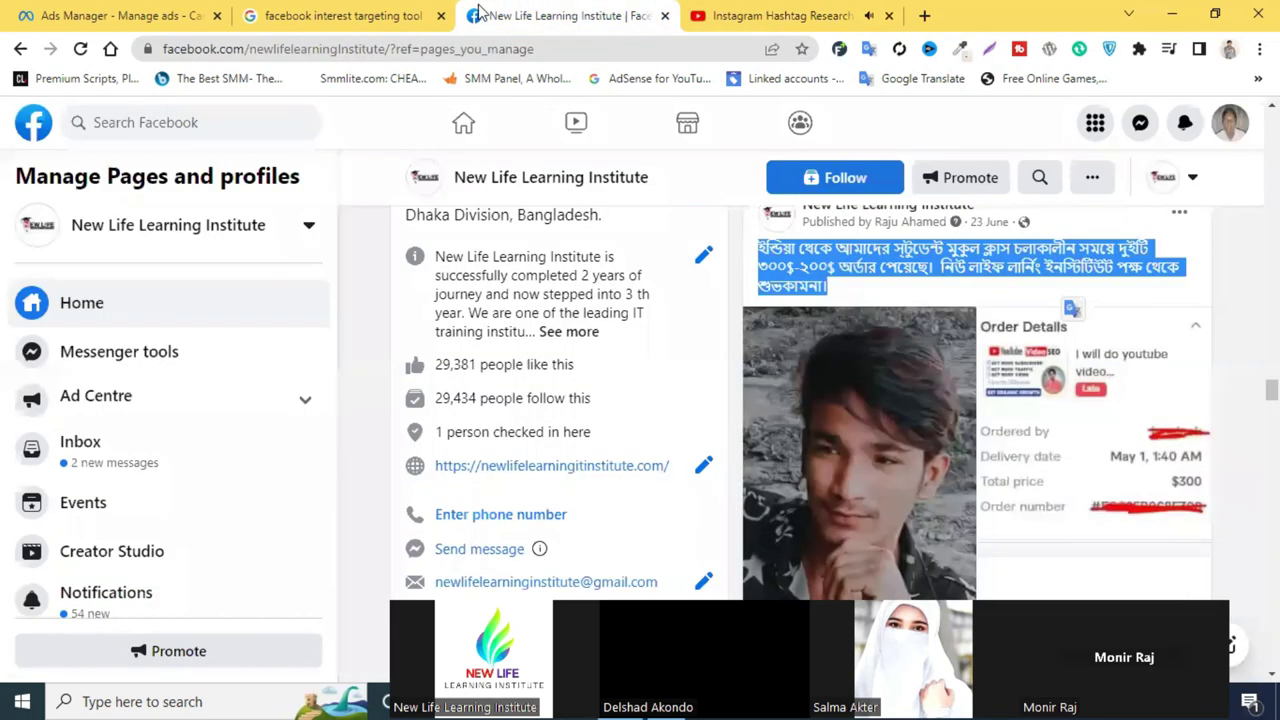
left_click(340, 15)
left_click(70, 12)
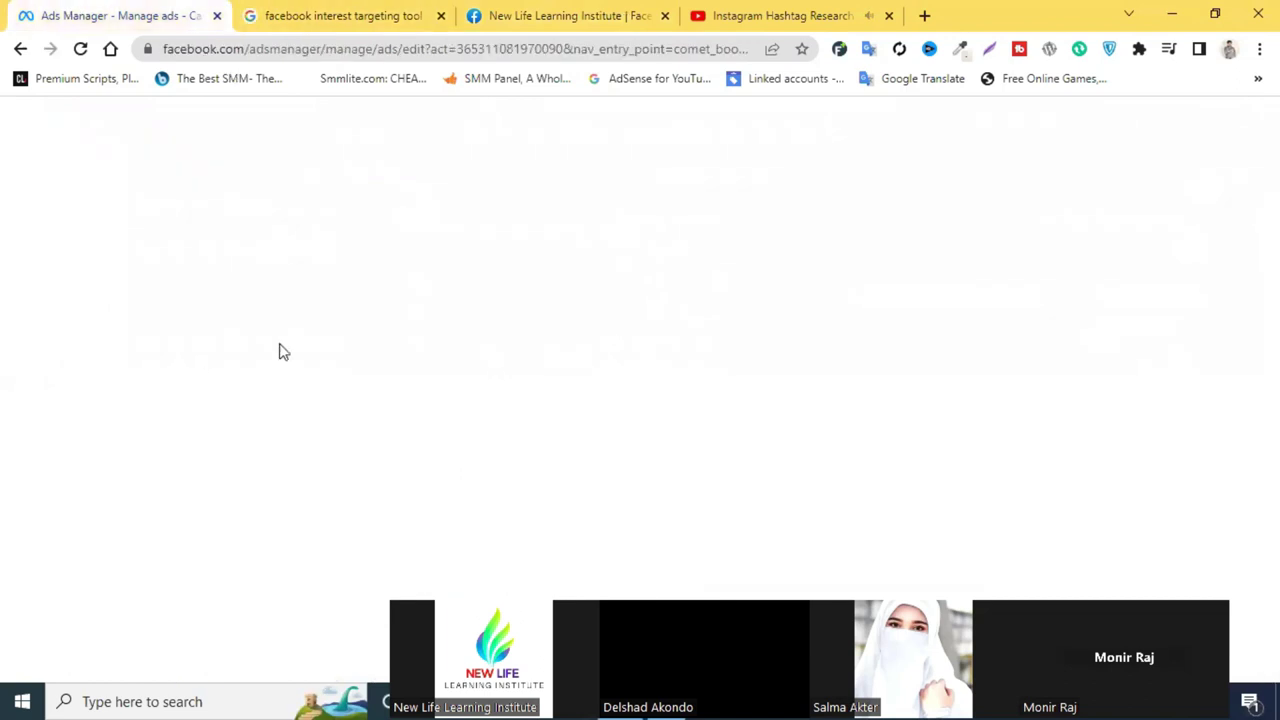
left_click(430, 362)
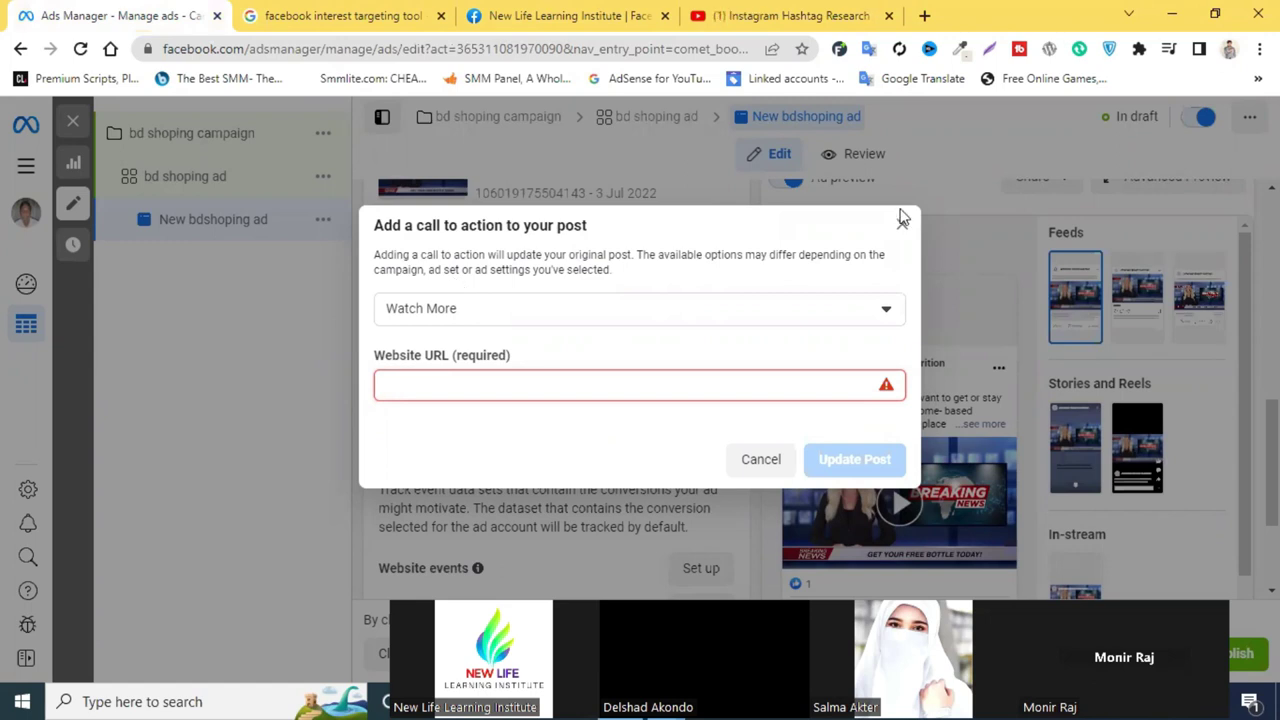
left_click(740, 12)
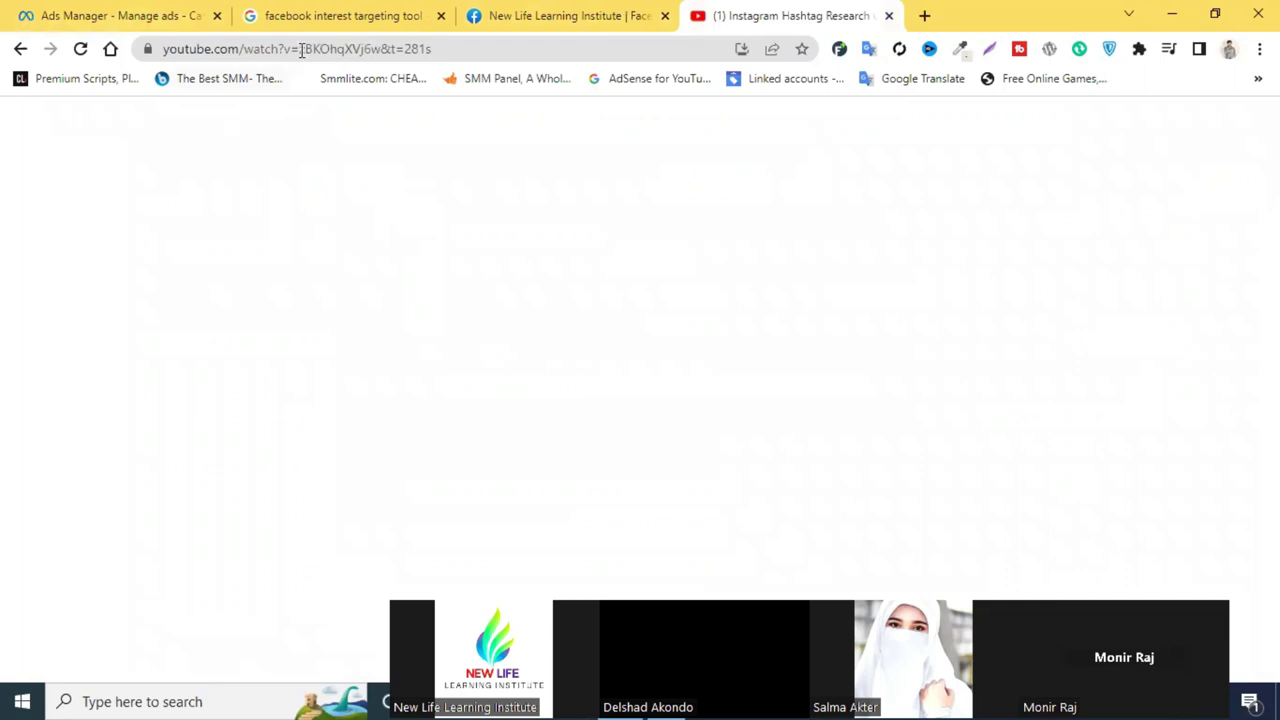
left_click(300, 52)
key("ctrl+c")
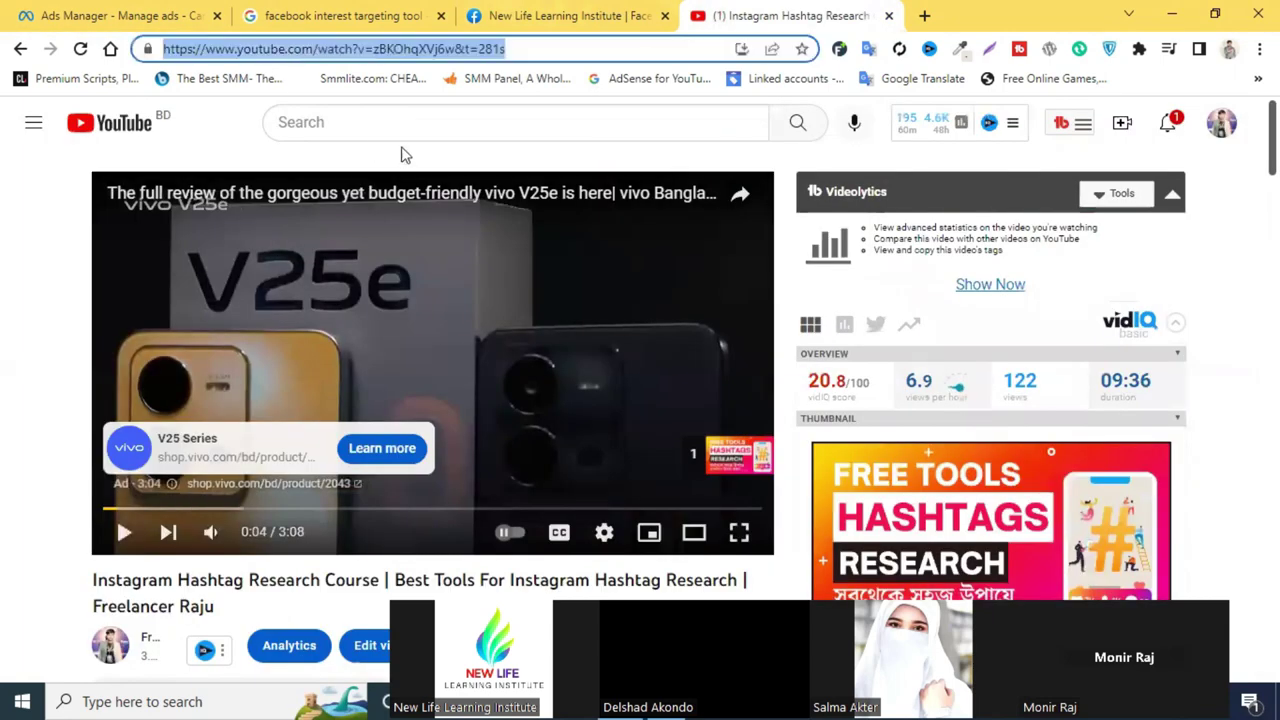
right_click(300, 52)
left_click(348, 154)
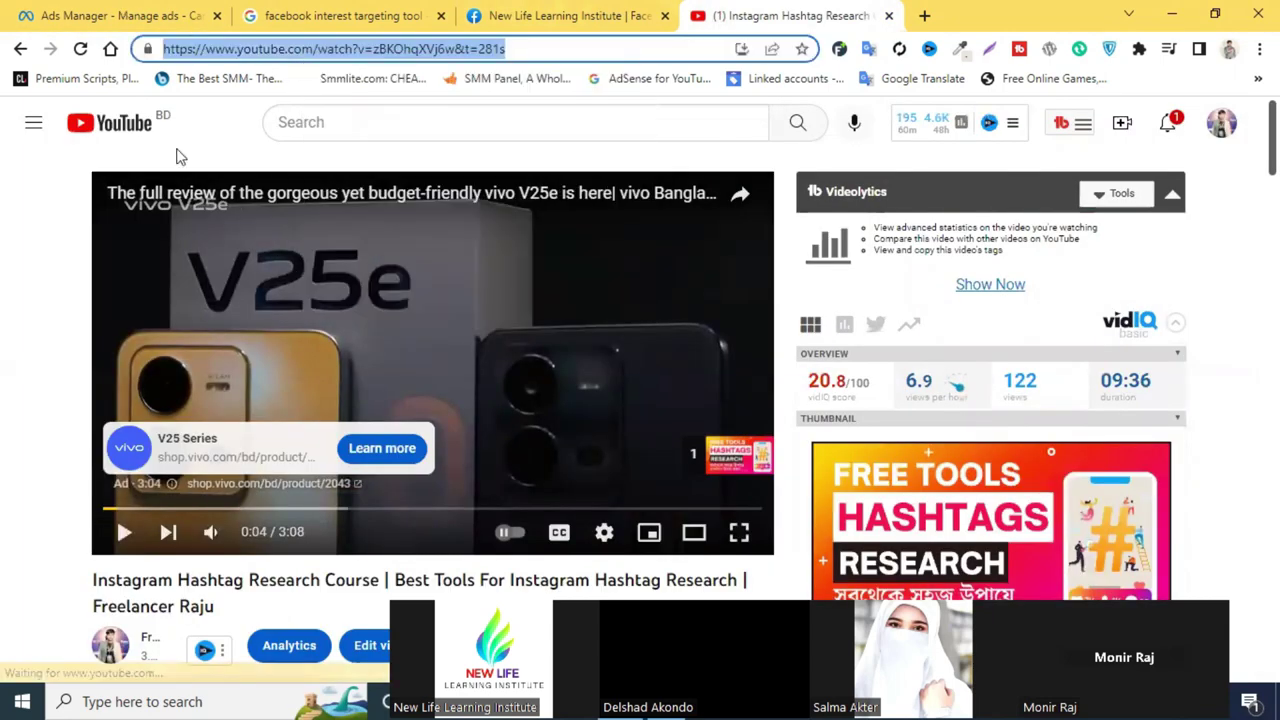
key("ctrl+1")
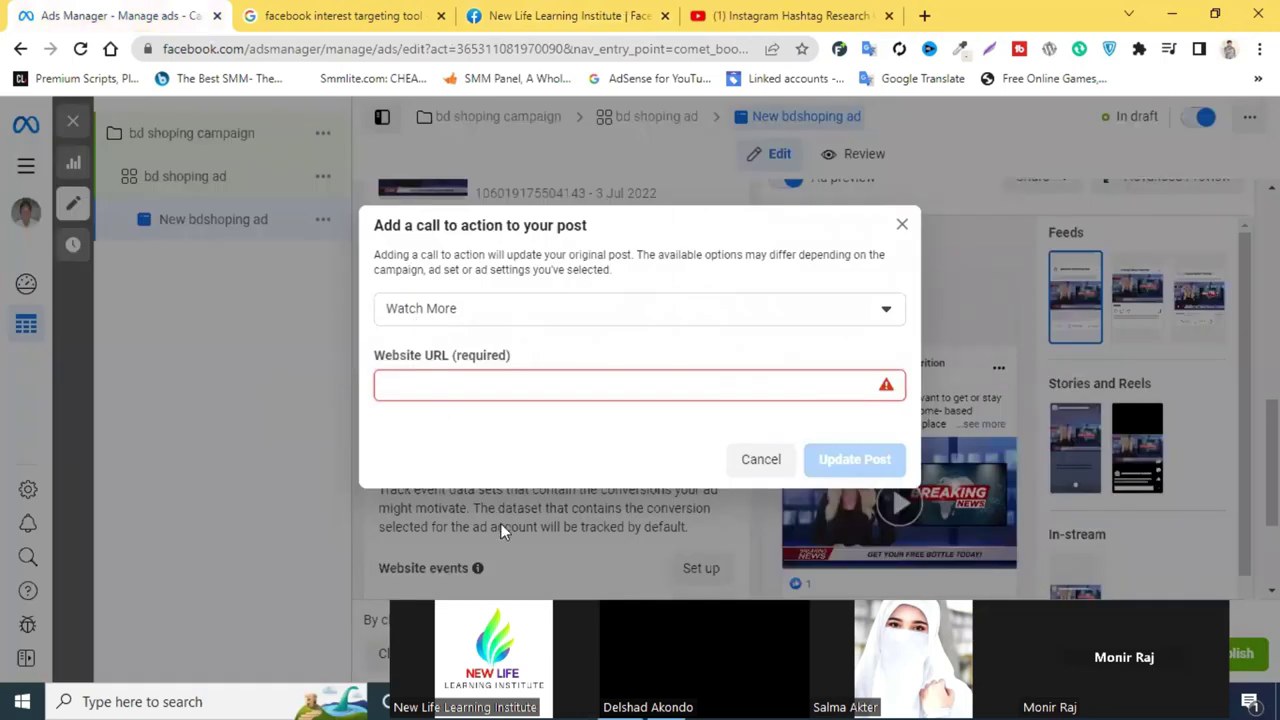
right_click(434, 385)
key("ctrl+v")
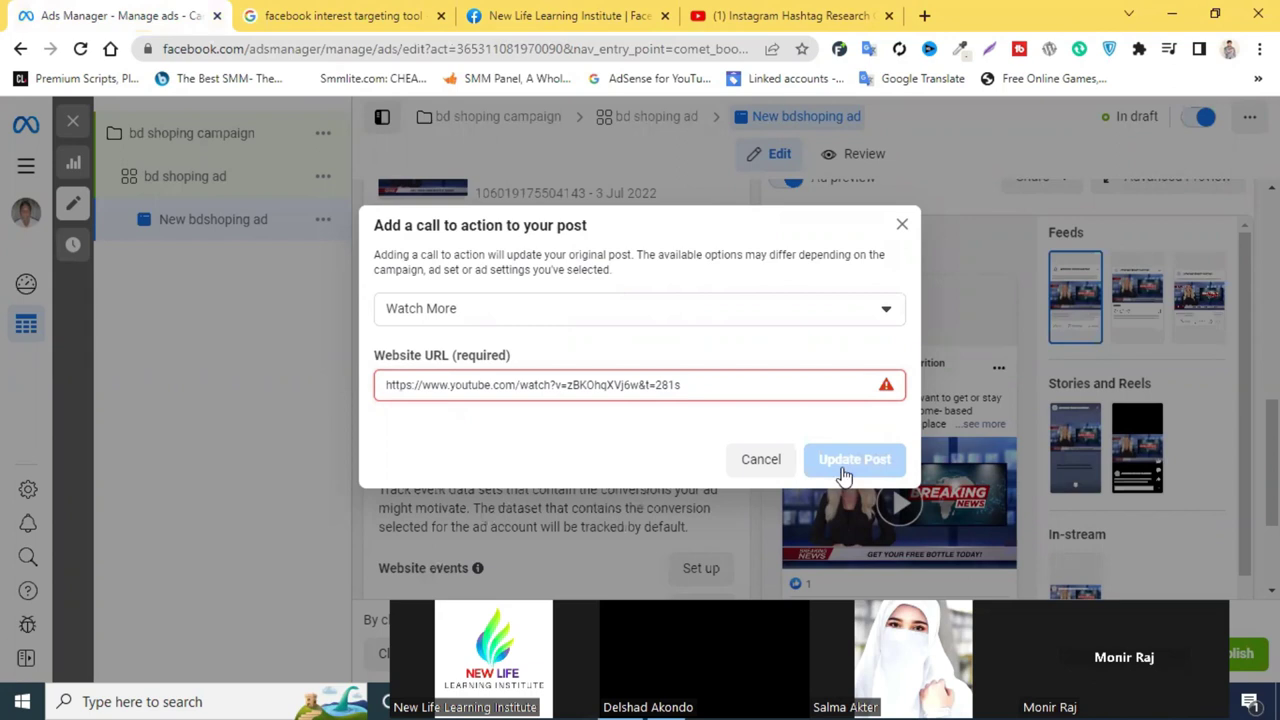
left_click(843, 470)
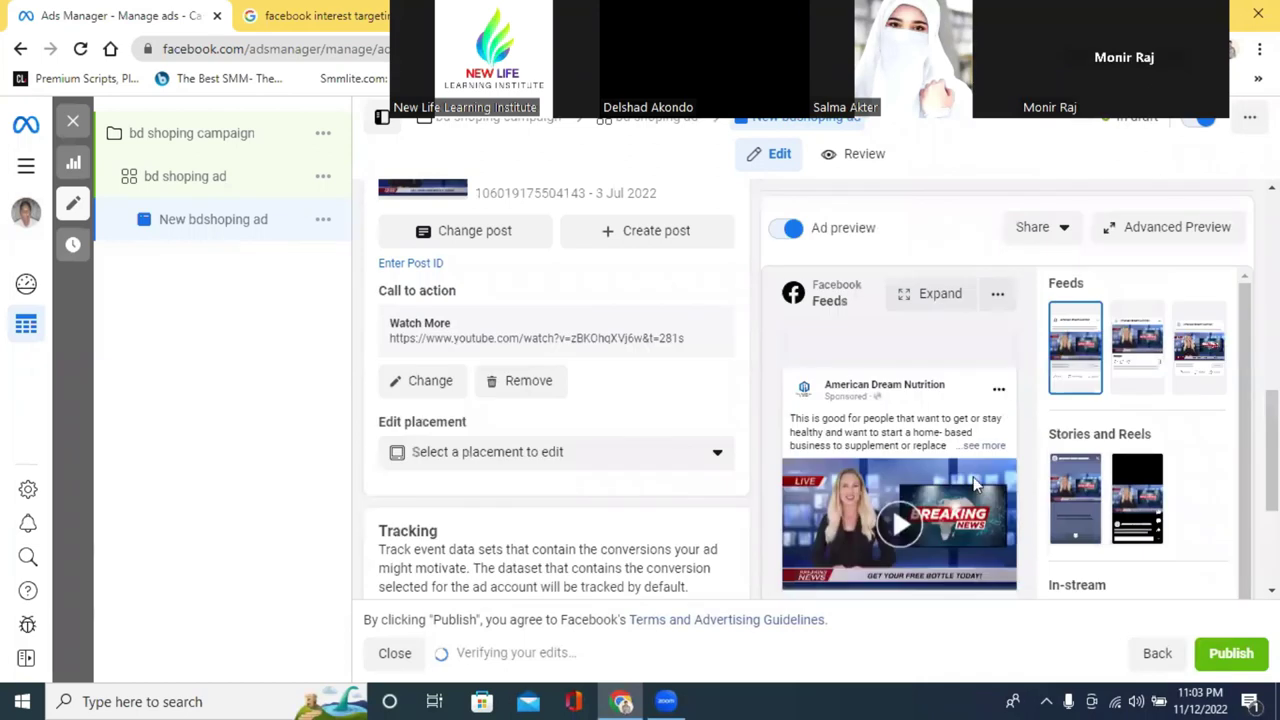
Examine the Watch More link in the feed preview and compare it with the YouTube video page
scroll(975, 485, "down", 2)
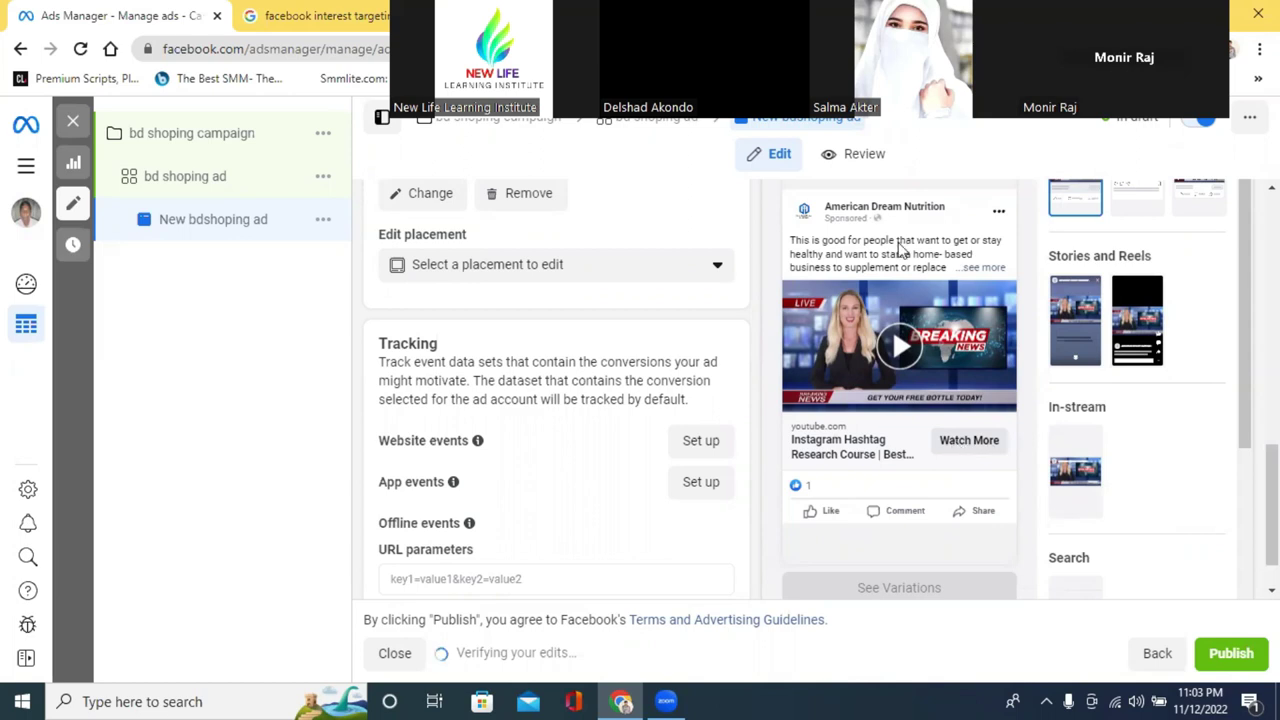
key("ctrl+4")
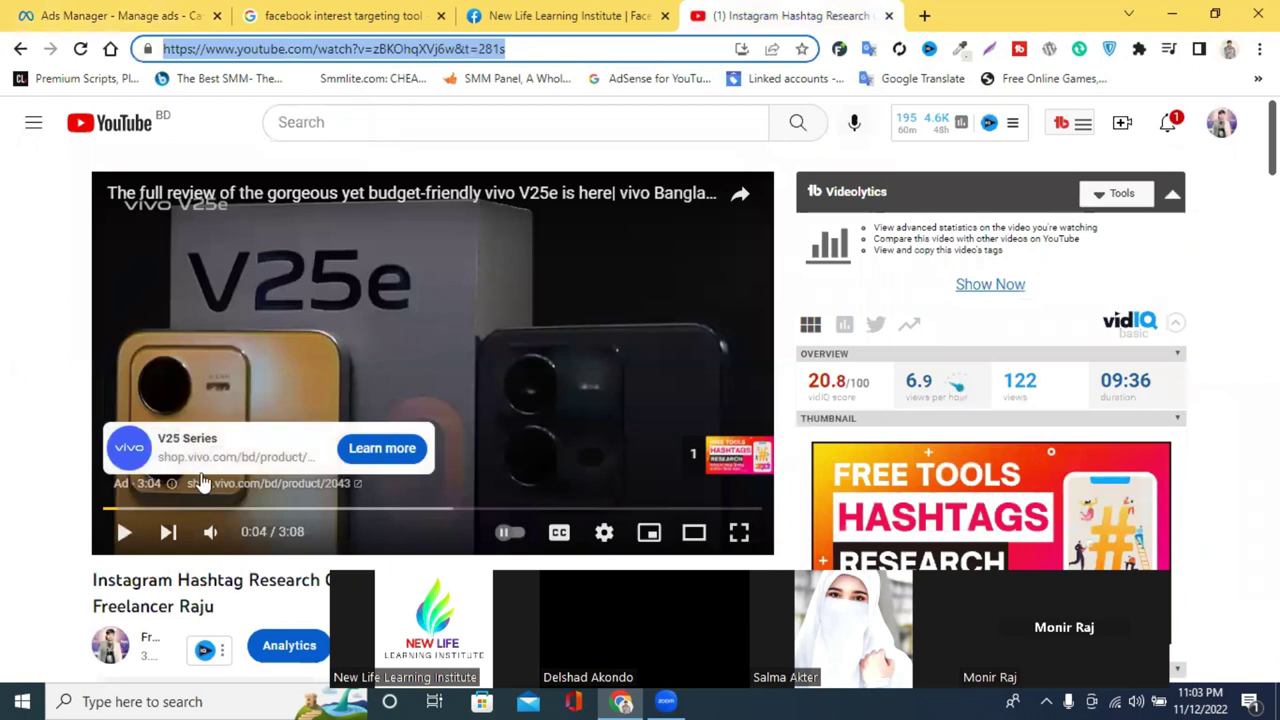
Go from the paused video to the account's own YouTube channel and open its list of videos
left_click(1215, 132)
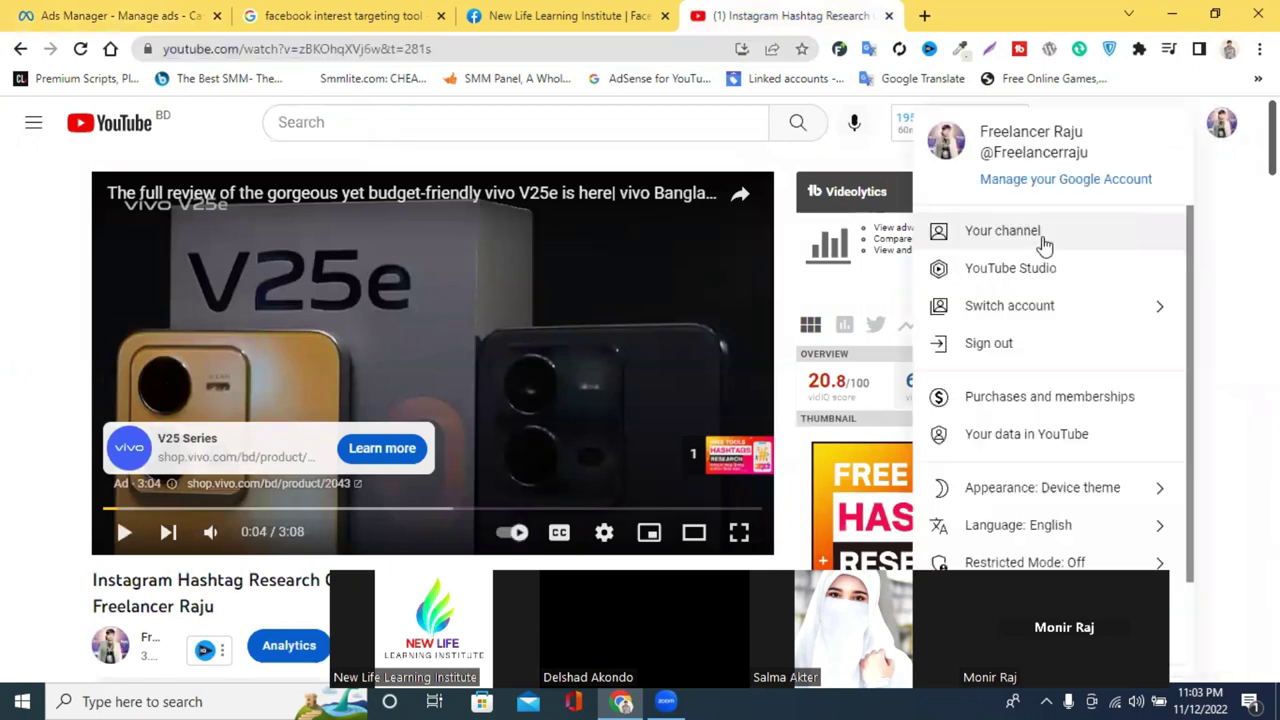
left_click(1030, 235)
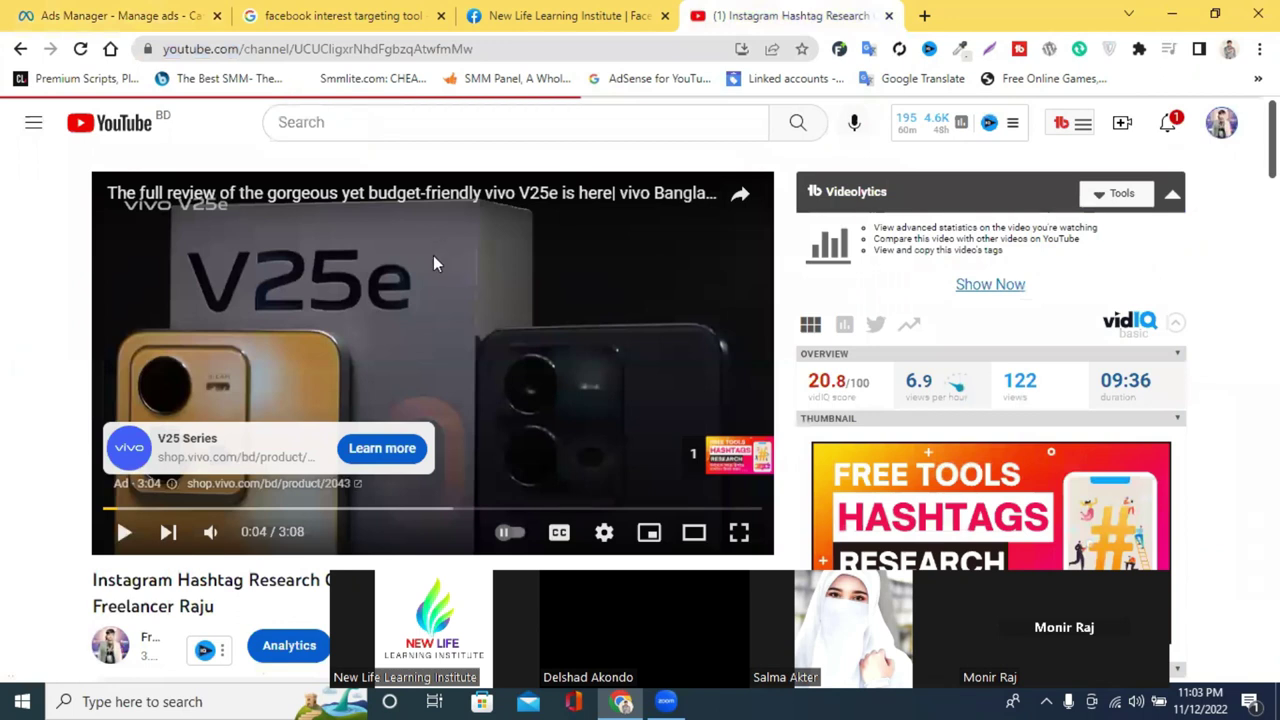
scroll(443, 294, "down", 3)
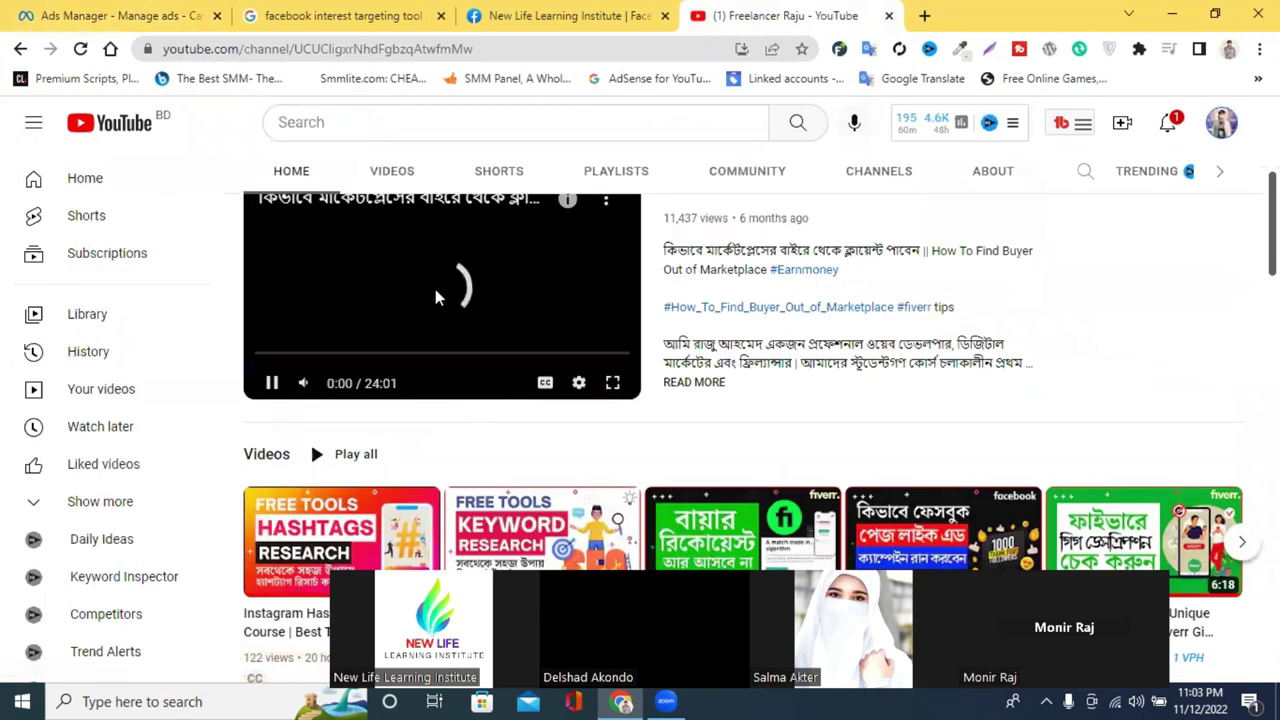
scroll(300, 200, "up", 1)
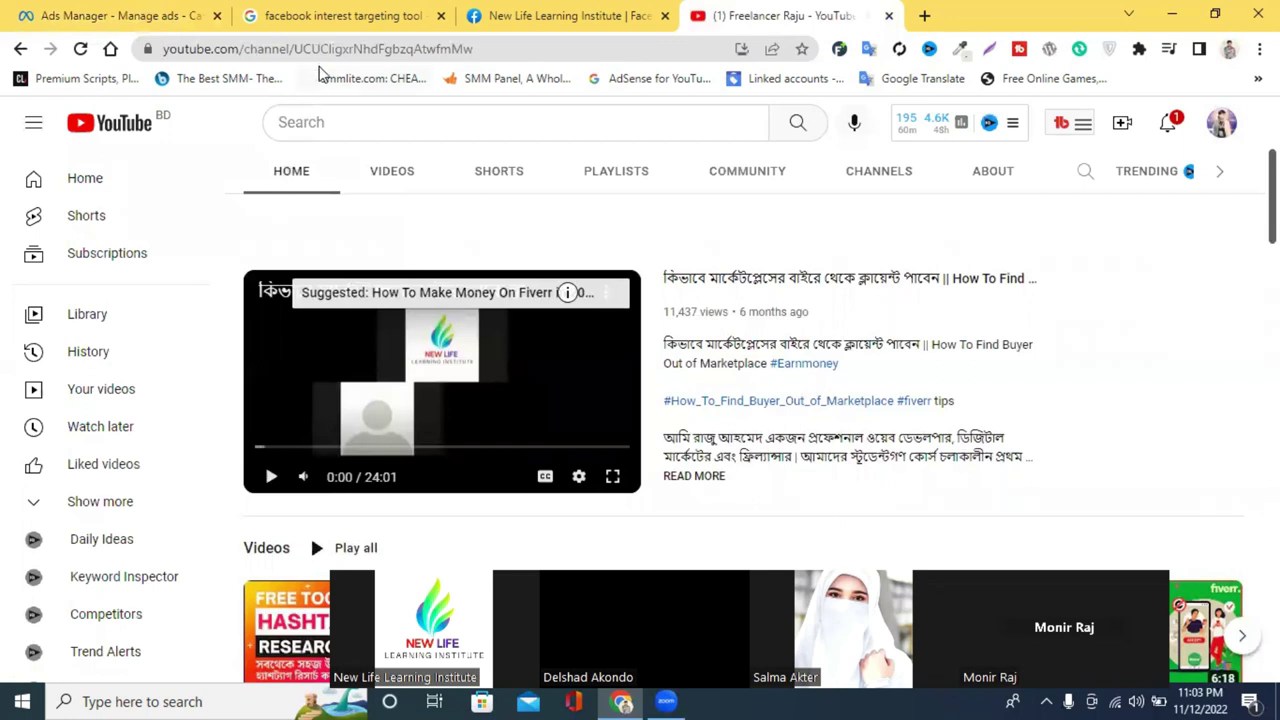
left_click(341, 50)
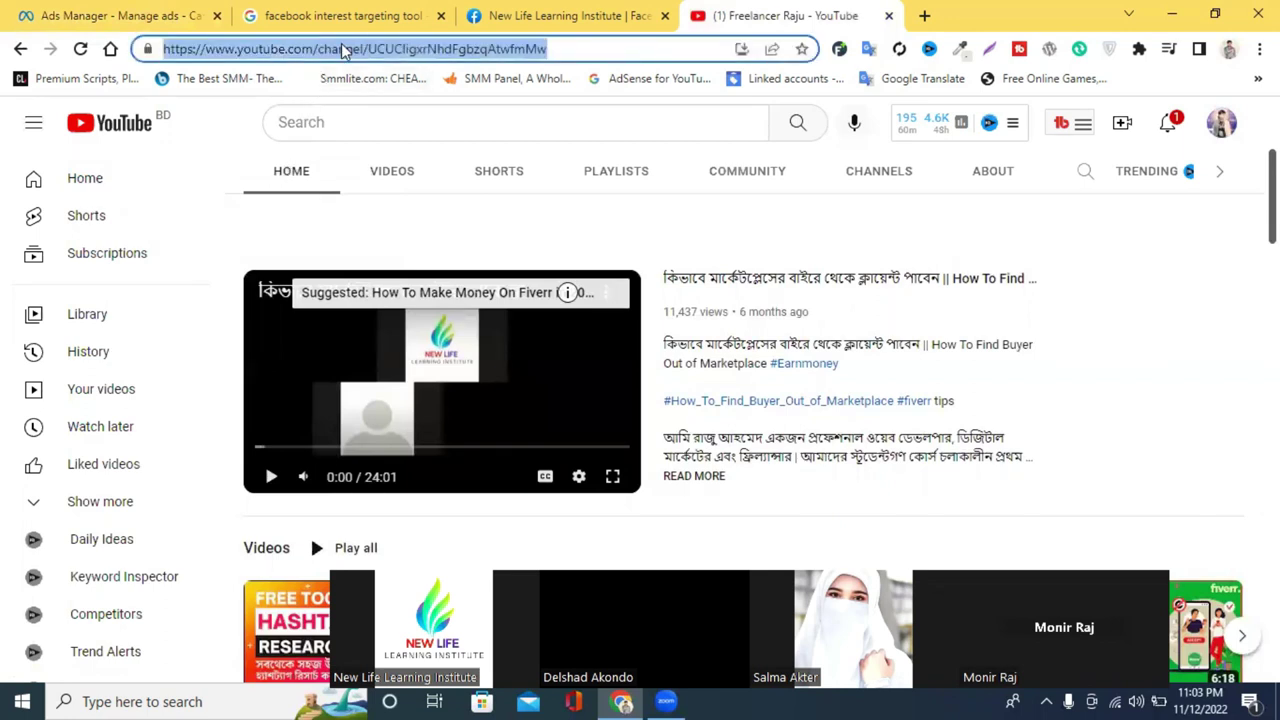
left_click(376, 173)
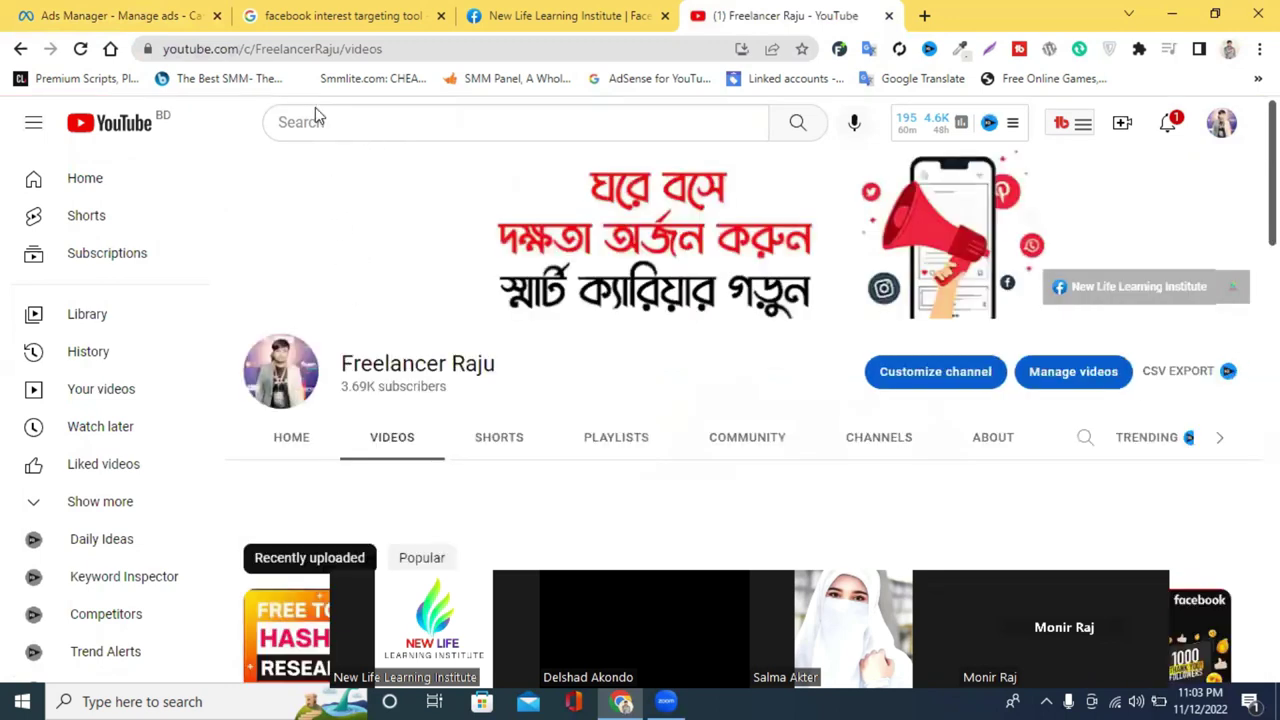
Copy the YouTube channel's web address without the /videos ending
left_click_drag(337, 48, 118, 62)
key("ctrl+c")
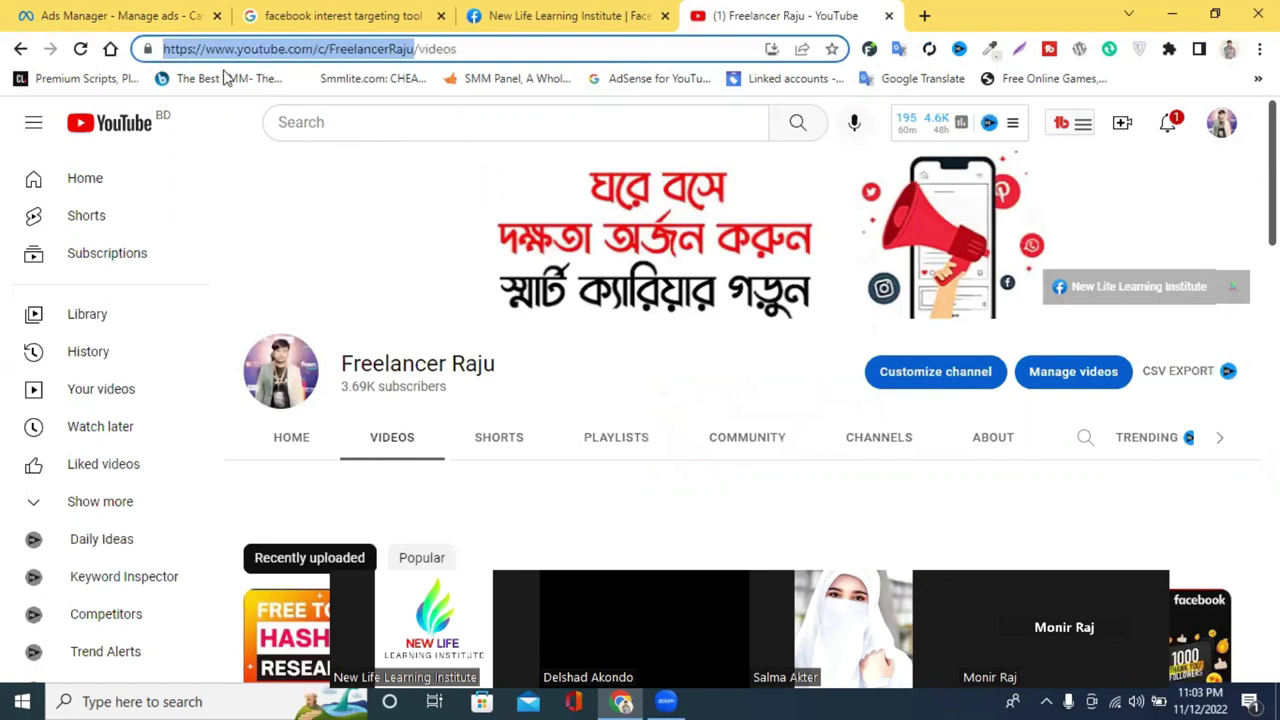
right_click(397, 52)
left_click(474, 128)
Return to Ads Manager and change the ad post's call to action to Subscribe
left_click(337, 15)
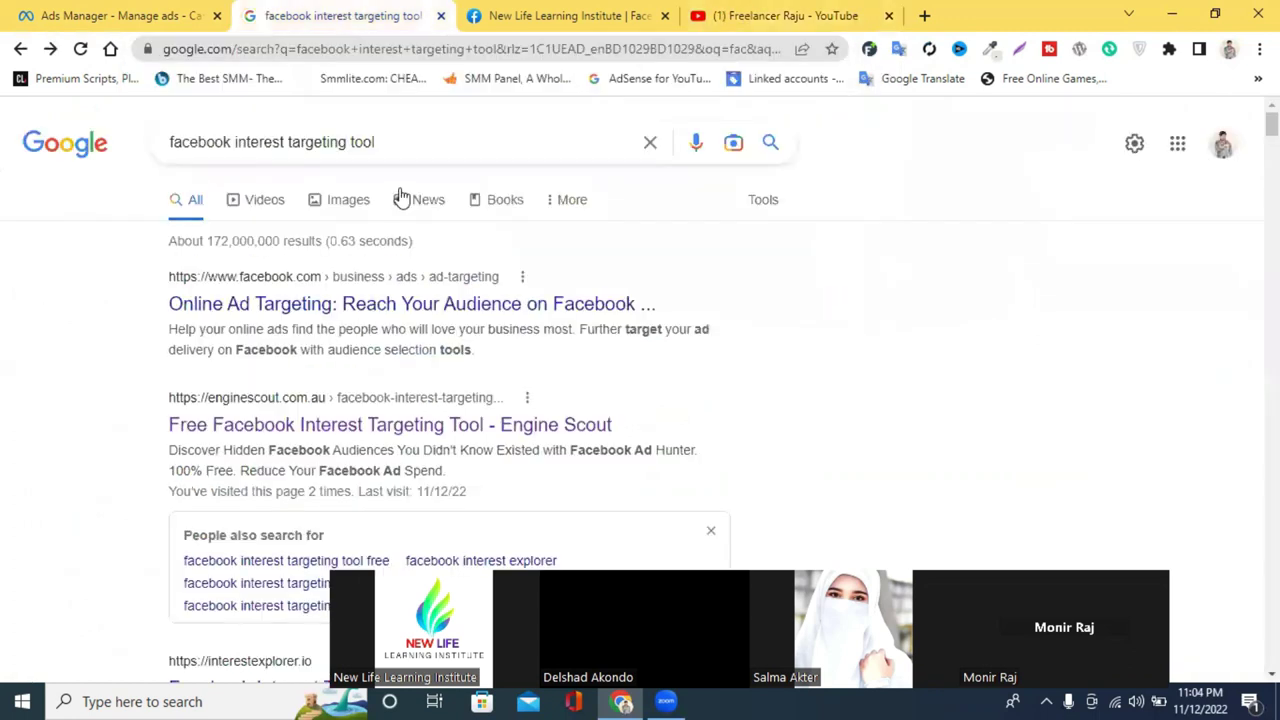
left_click(120, 12)
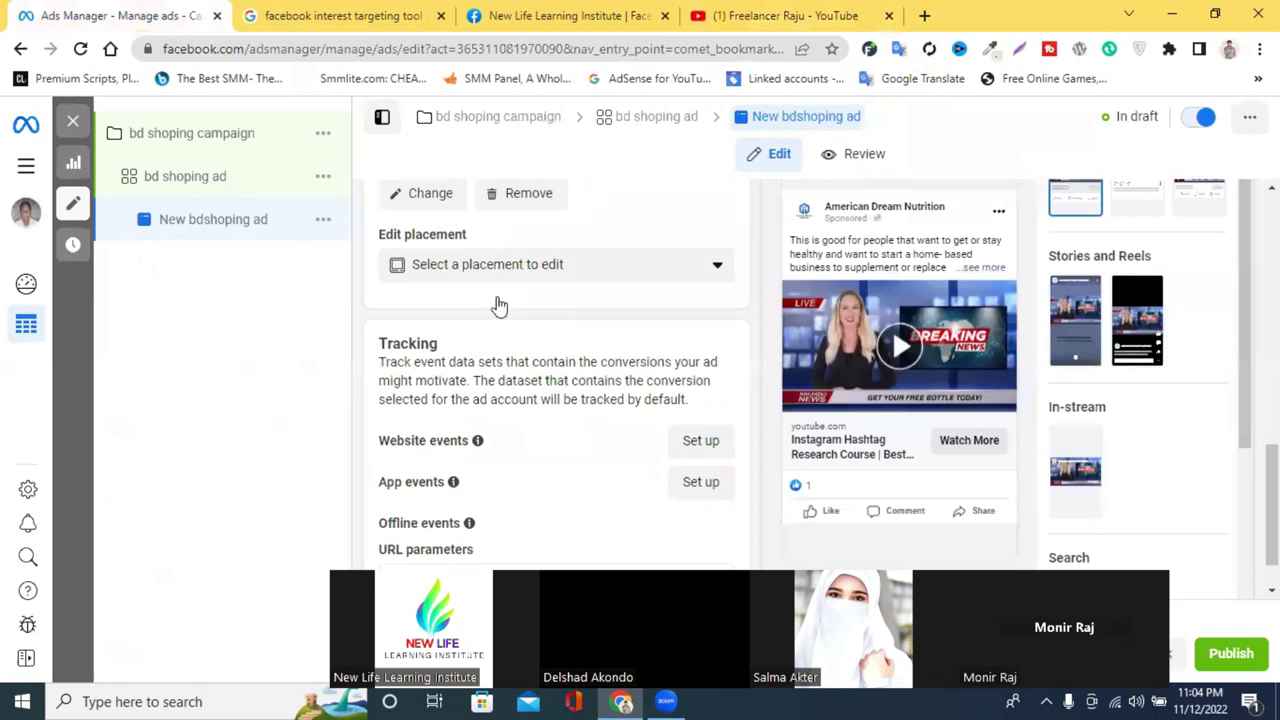
scroll(499, 305, "up", 1)
scroll(430, 310, "up", 1)
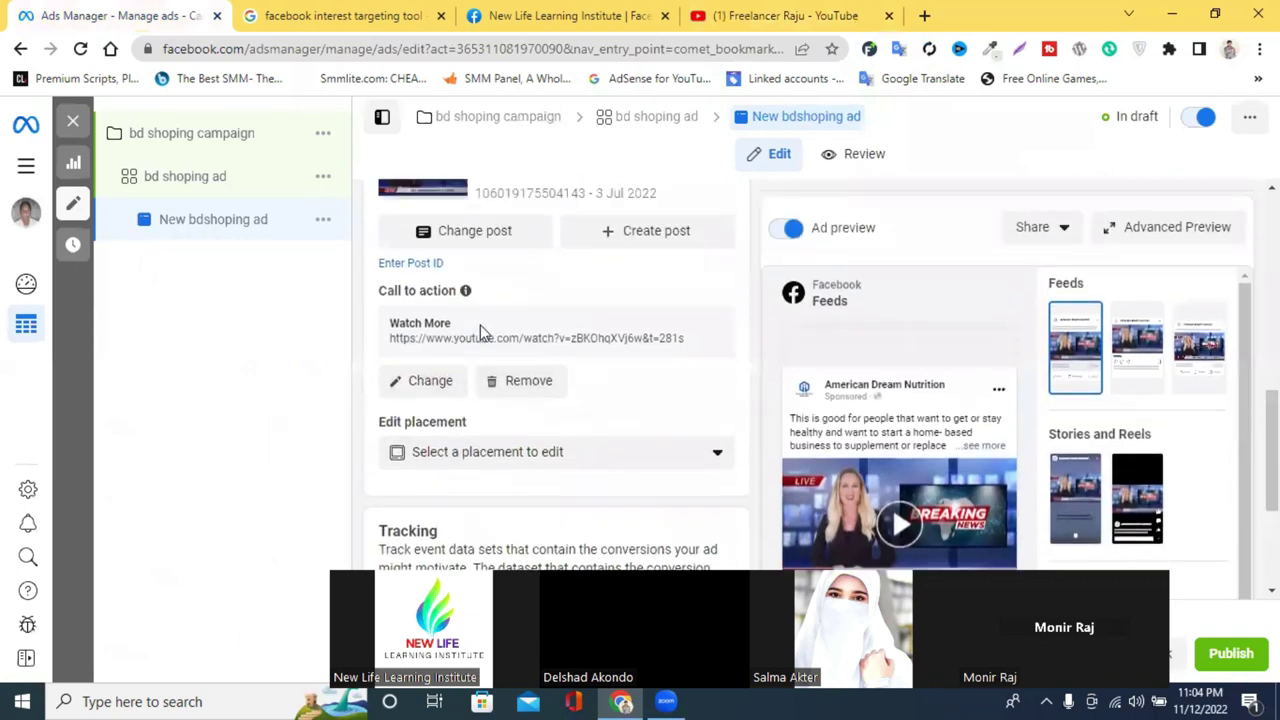
left_click(424, 381)
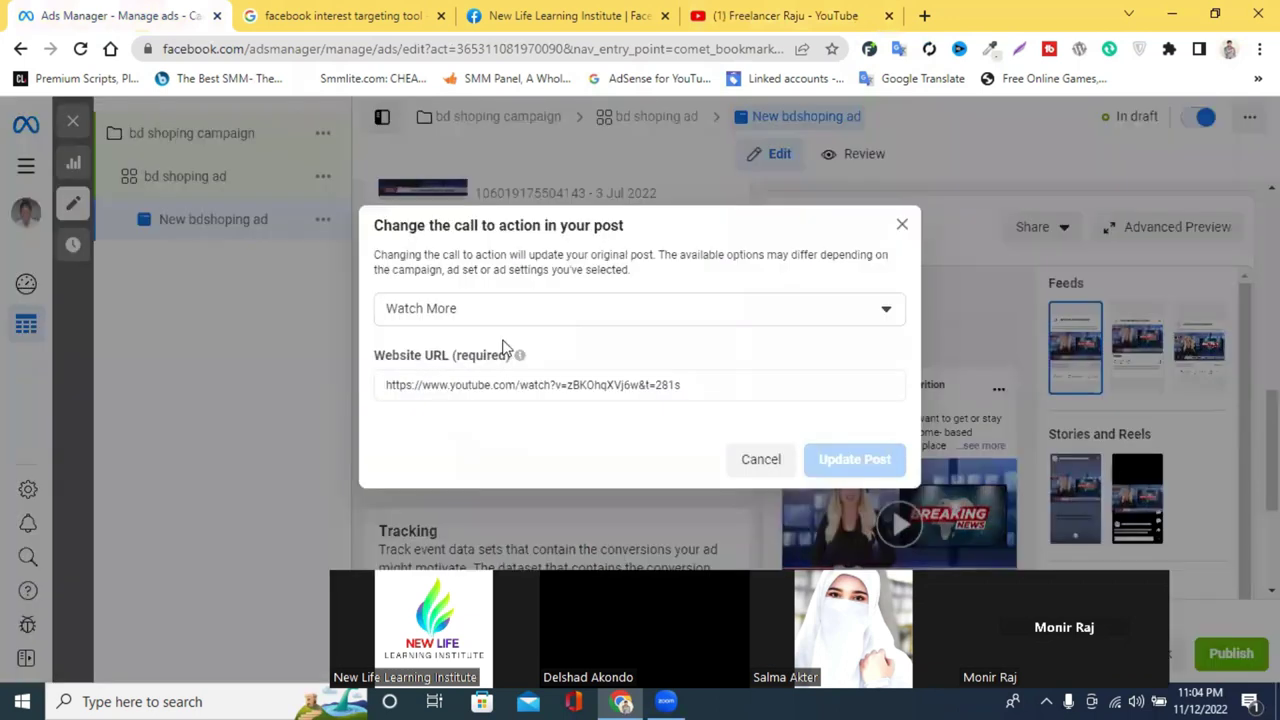
left_click(506, 318)
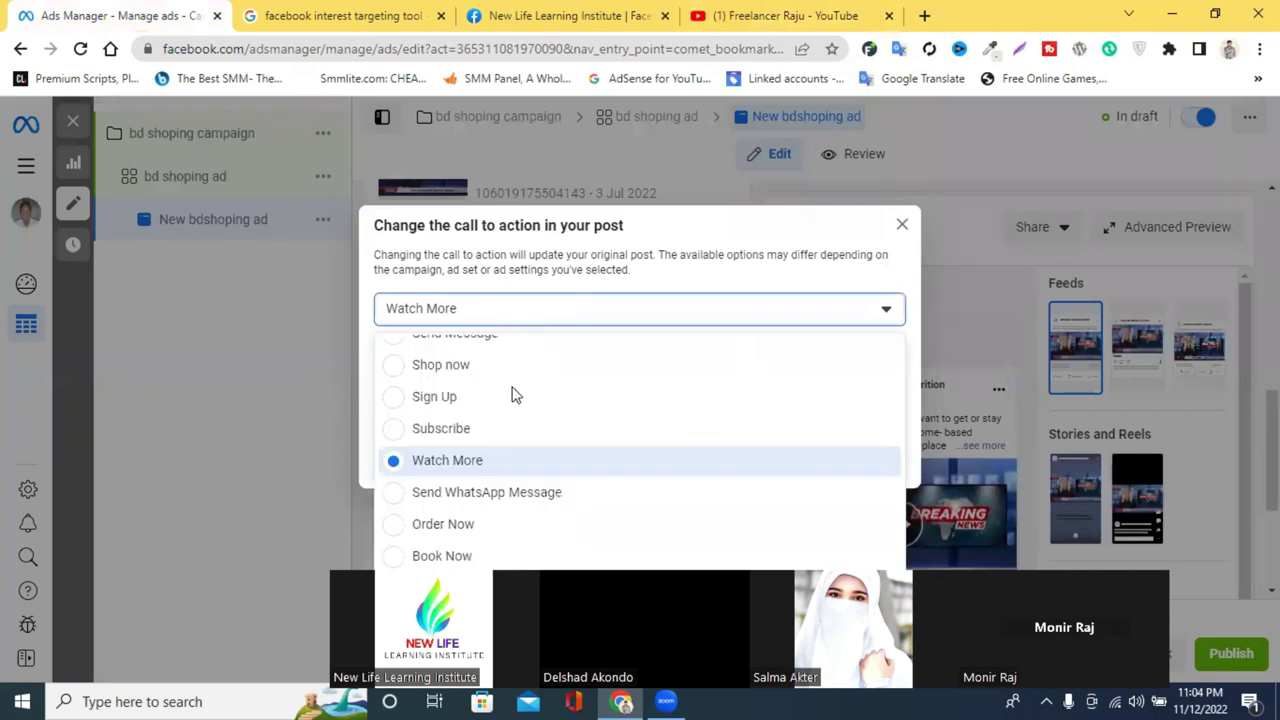
left_click(445, 428)
Replace the Subscribe website URL with the copied YouTube channel address and update the post
triple_click(451, 383)
right_click(452, 384)
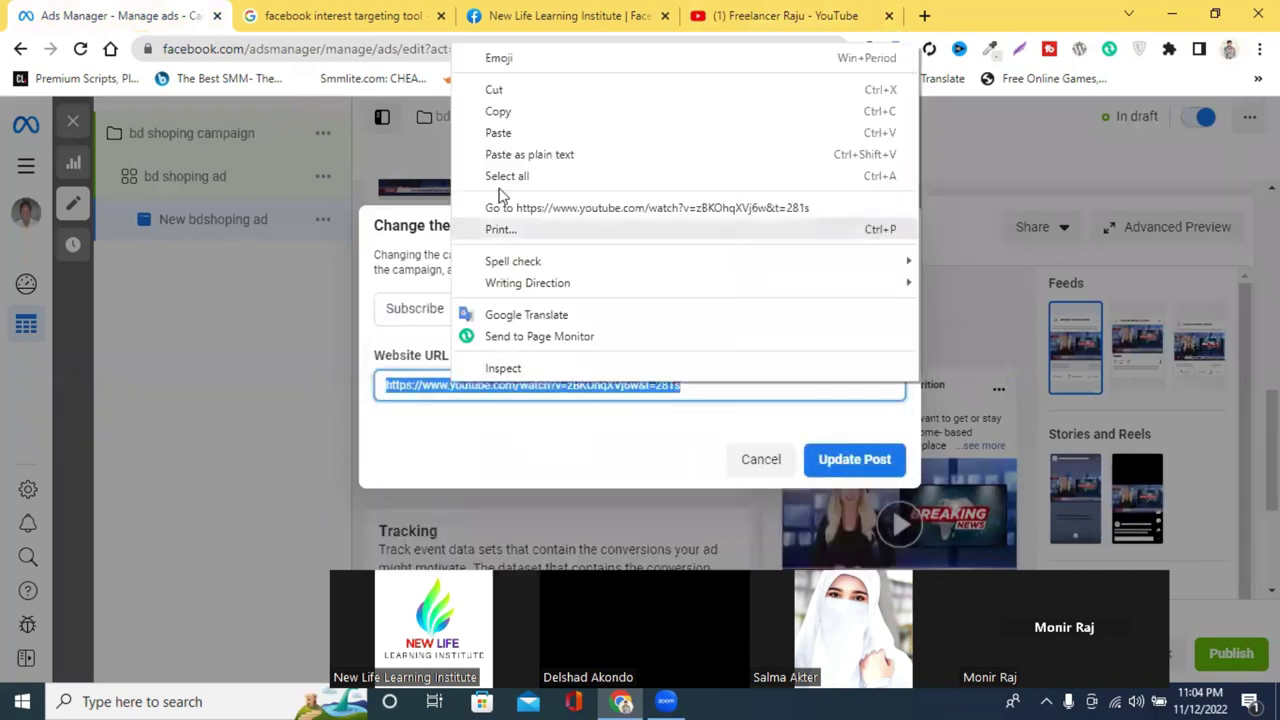
left_click(516, 131)
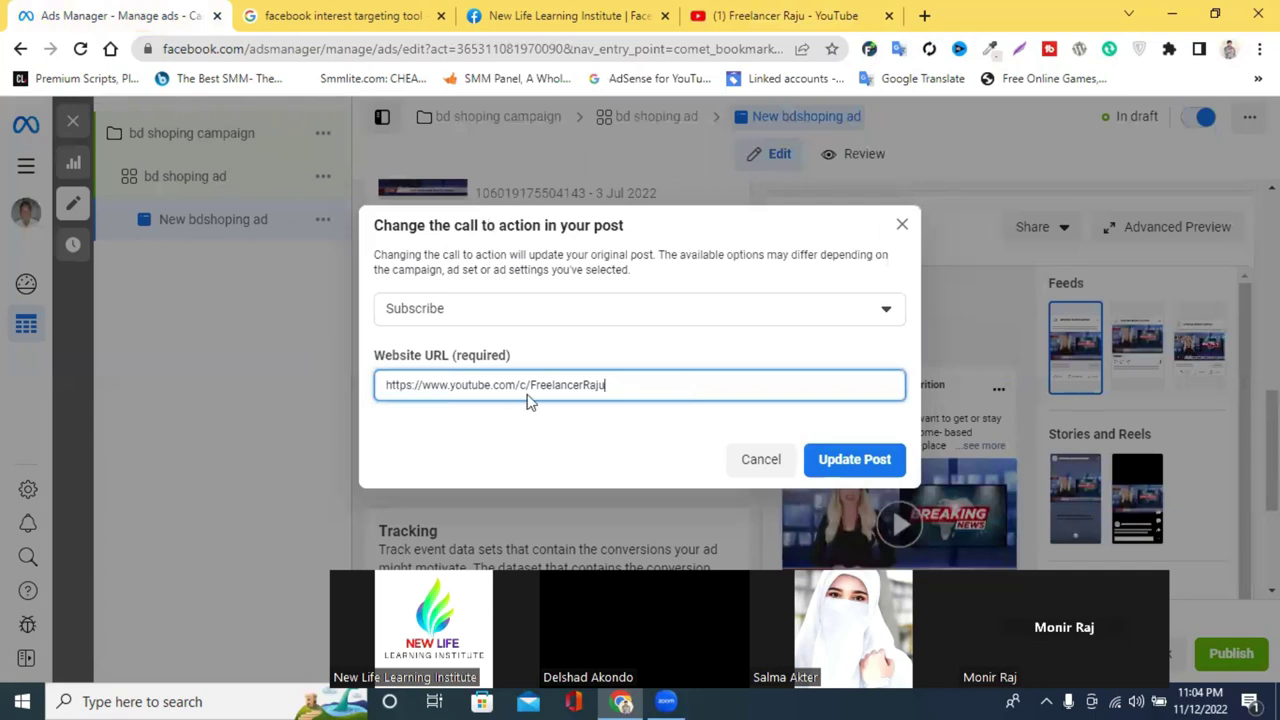
left_click(848, 466)
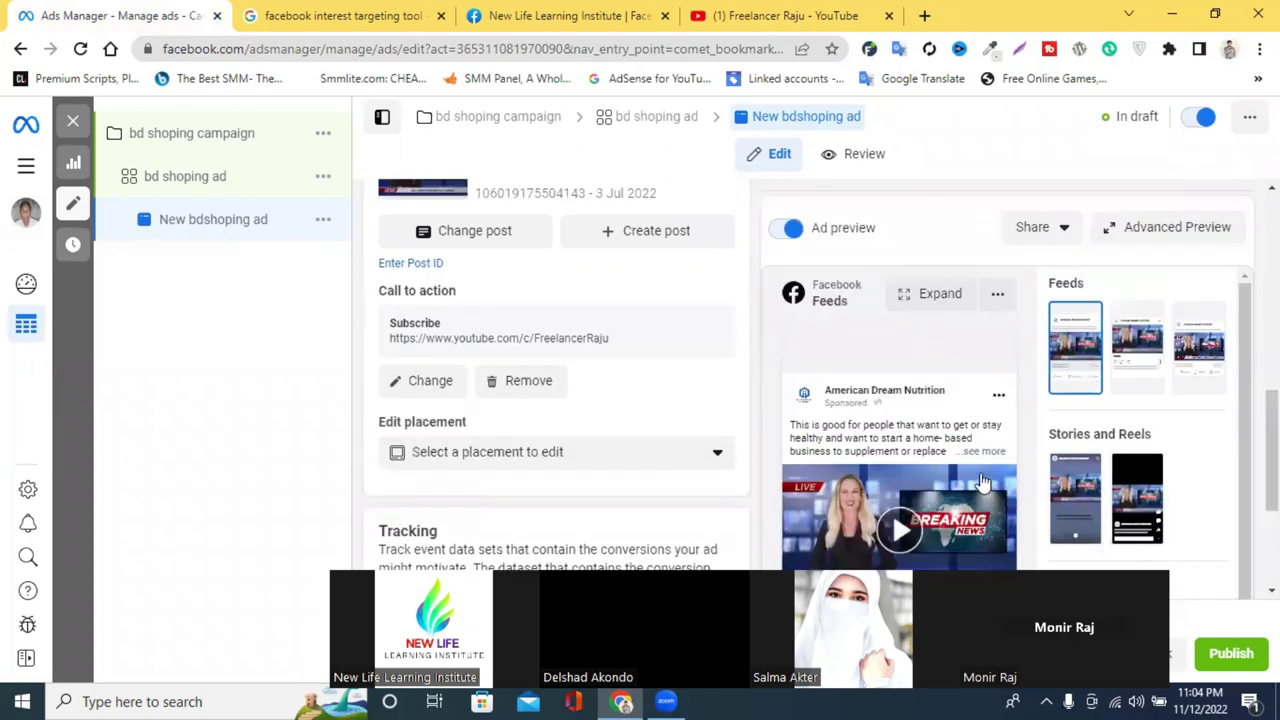
scroll(983, 483, "down", 2)
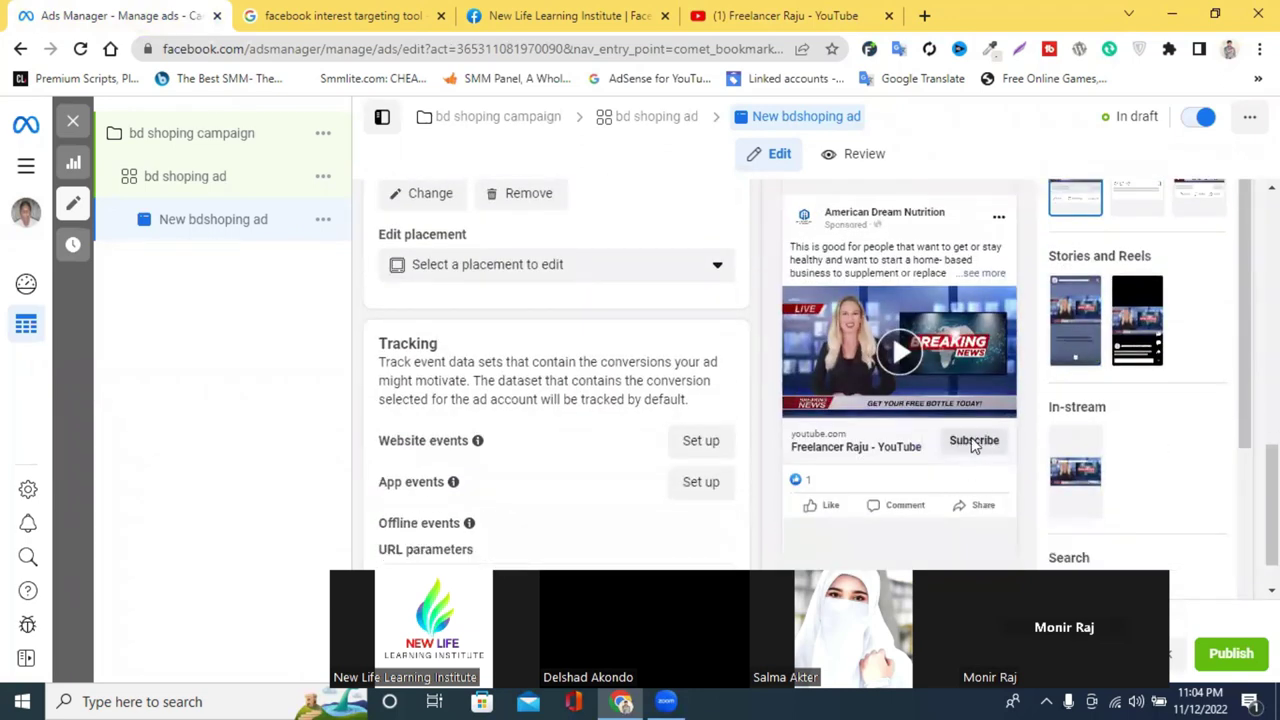
Change the ad post's call to action to Send Message and update the post
scroll(477, 294, "up", 1)
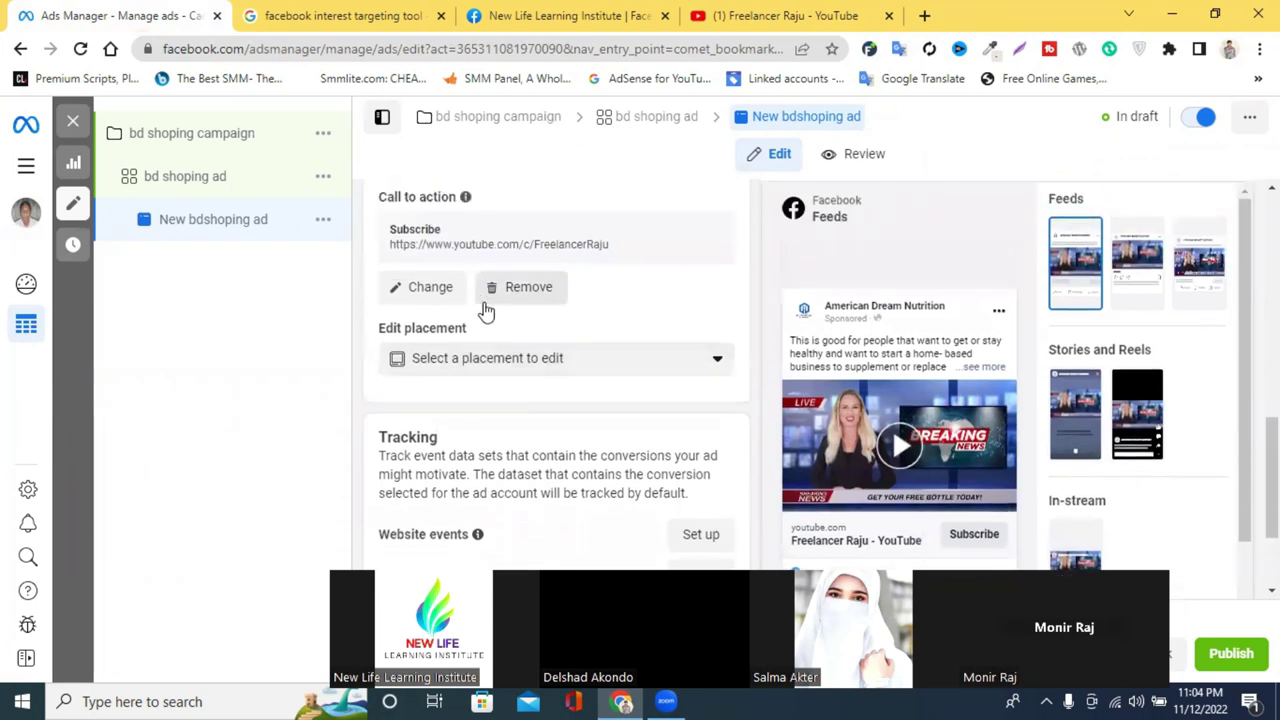
left_click(431, 300)
left_click(489, 314)
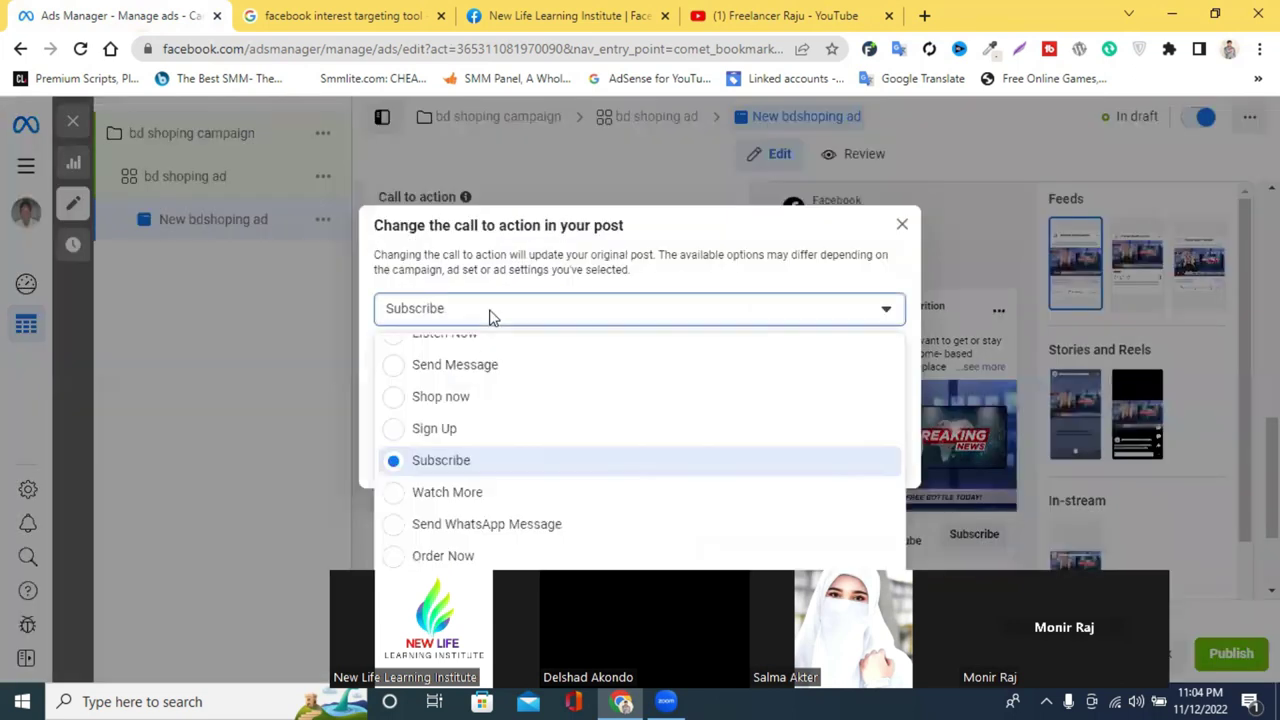
left_click(452, 366)
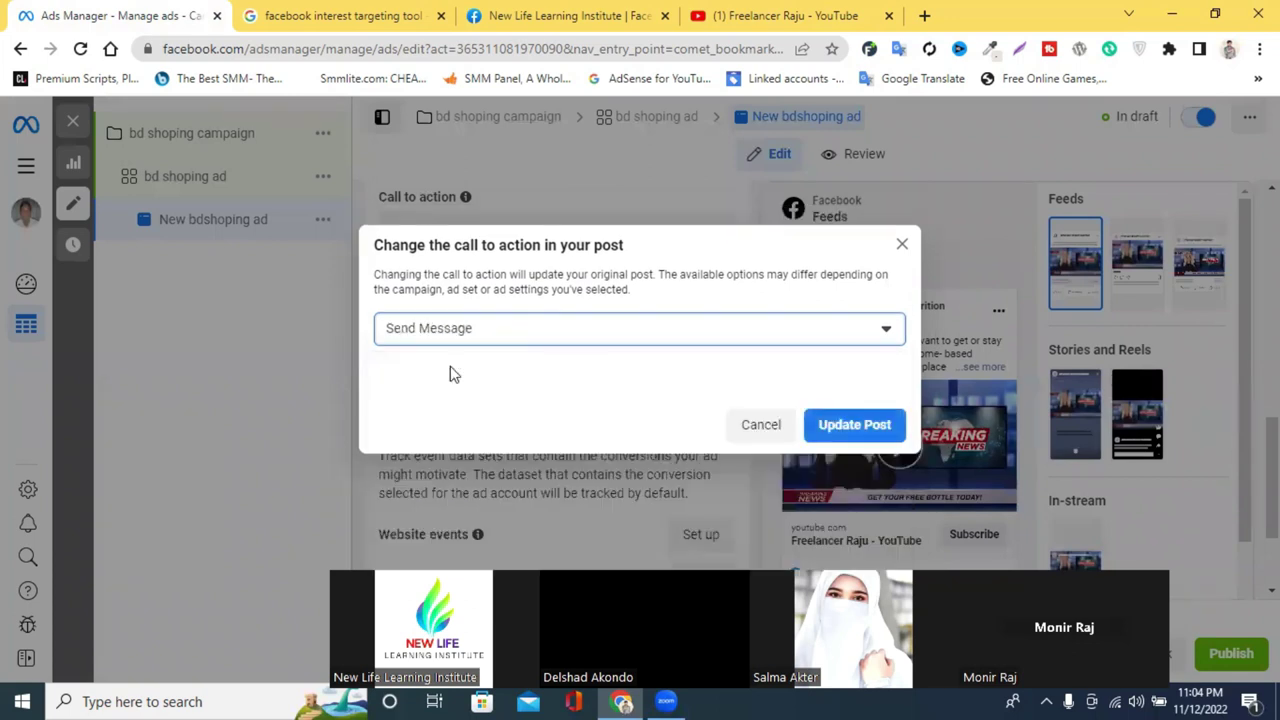
left_click(843, 430)
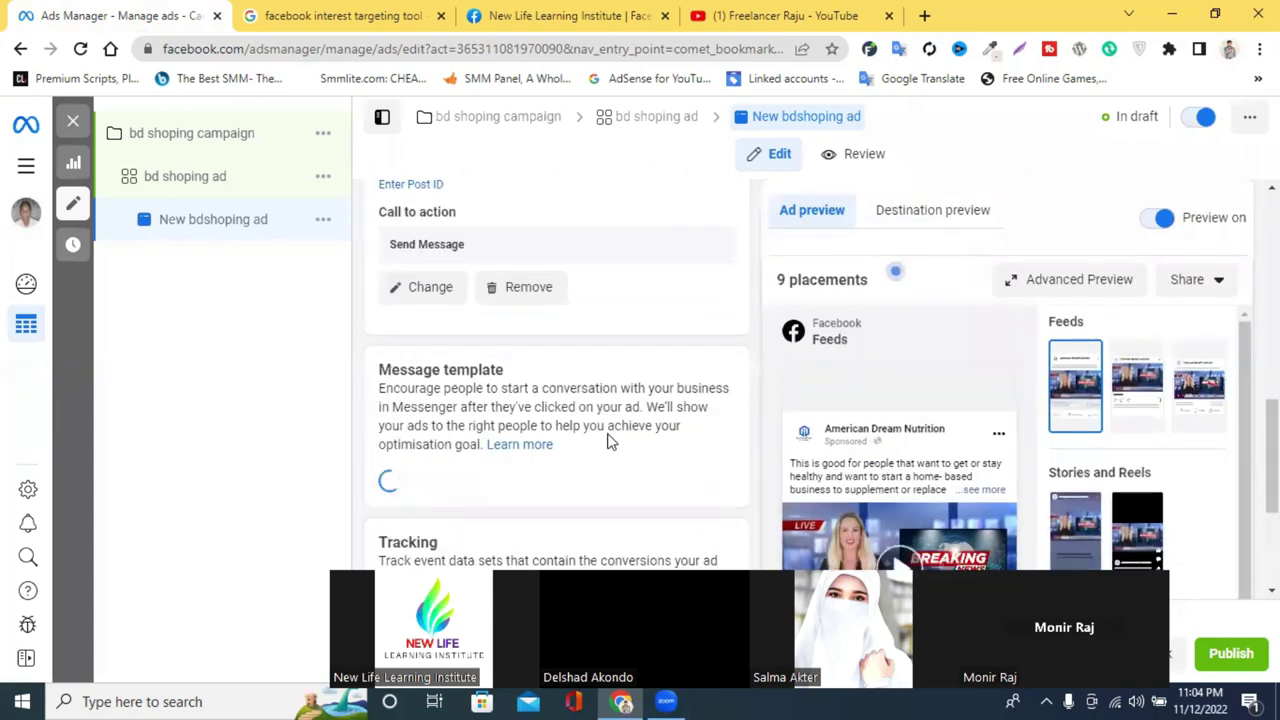
Examine the Start conversations message template, including its greeting and frequently asked questions in the template editor
scroll(610, 441, "down", 3)
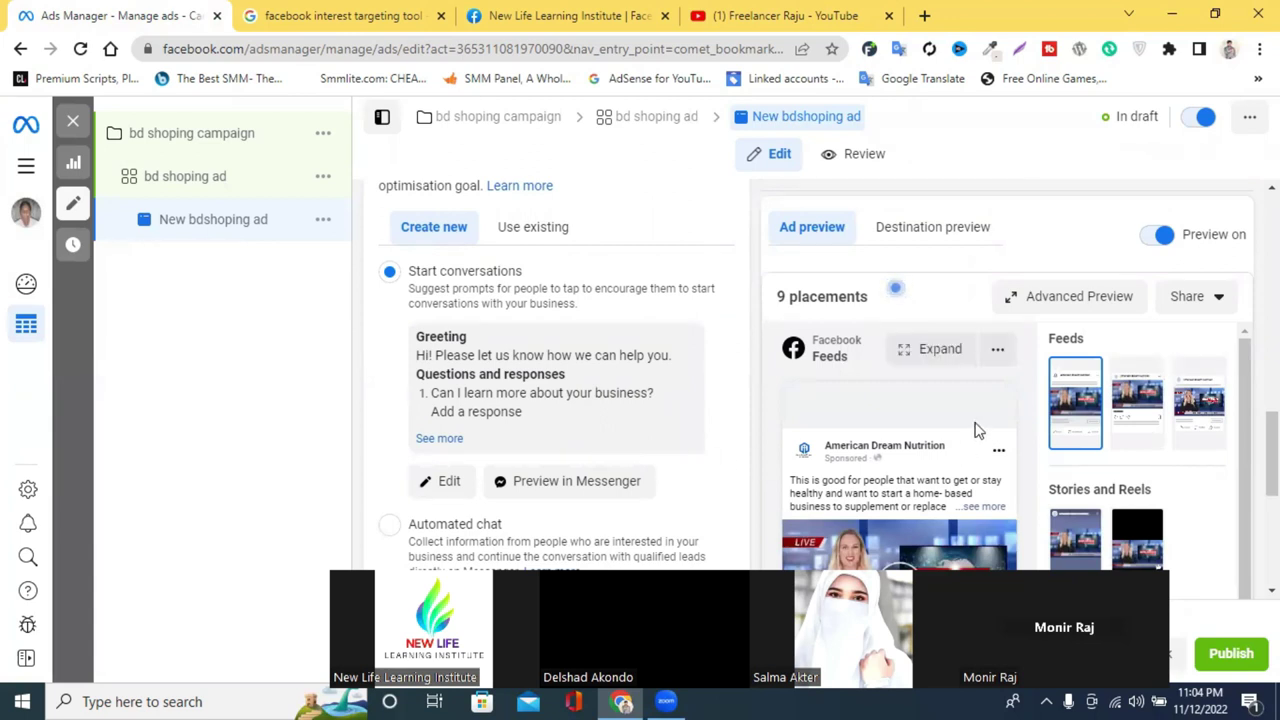
scroll(957, 435, "down", 5)
scroll(600, 390, "up", 2)
scroll(597, 389, "up", 3)
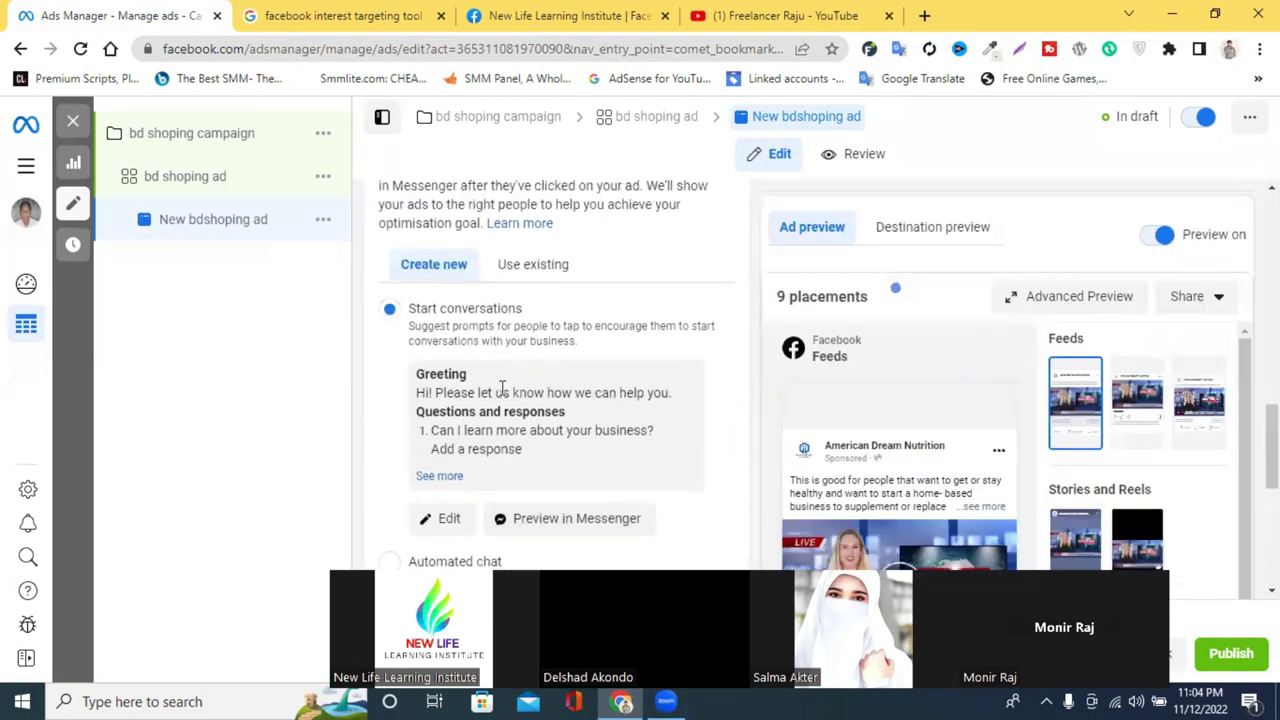
scroll(480, 400, "down", 1)
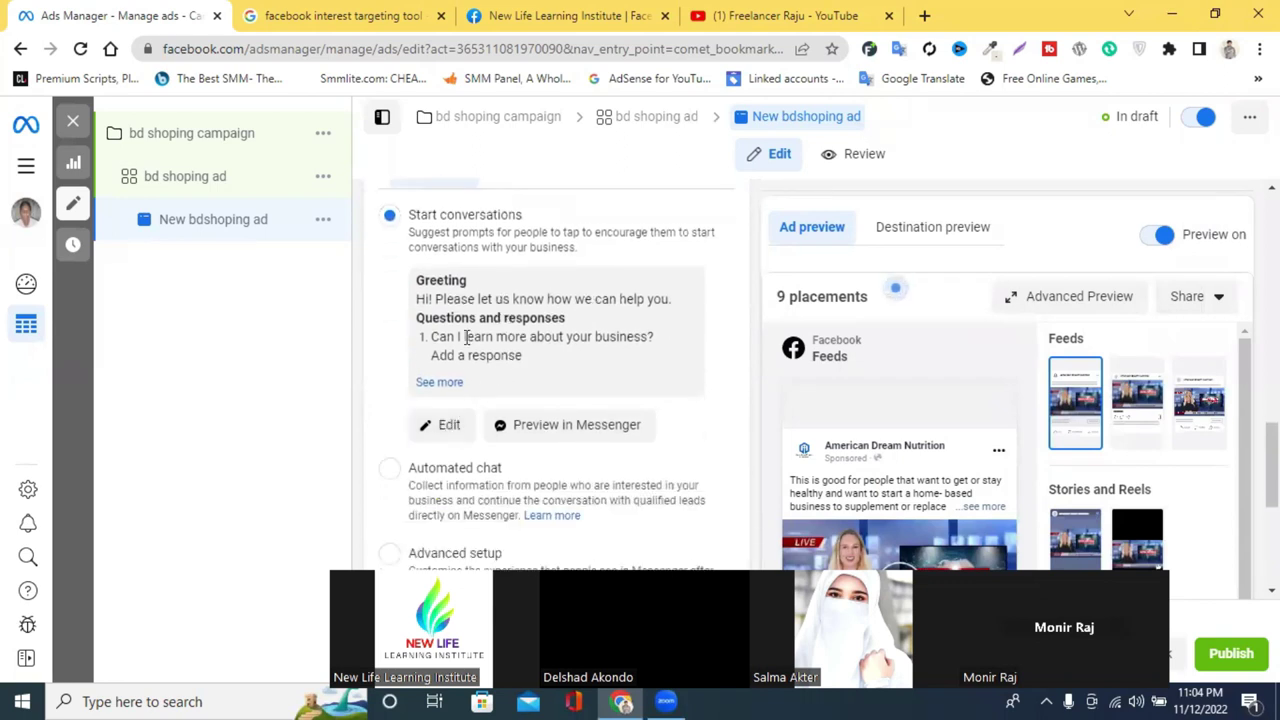
left_click_drag(420, 283, 671, 357)
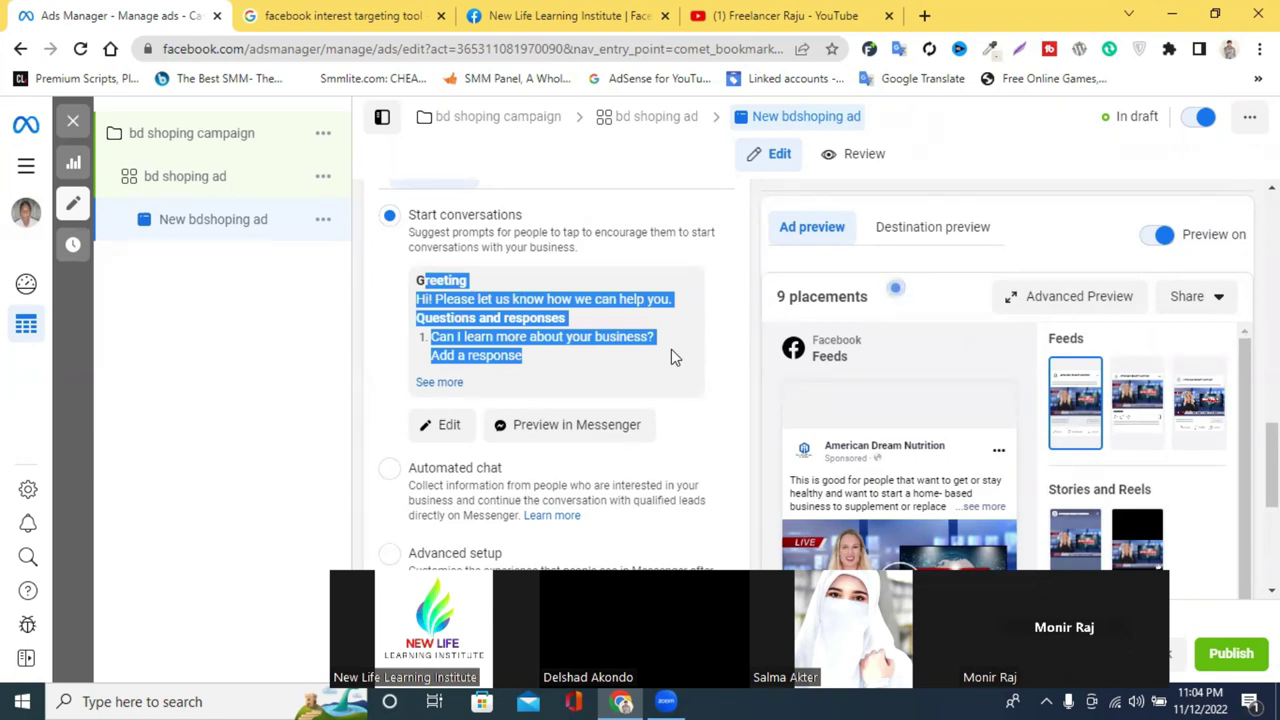
left_click(447, 425)
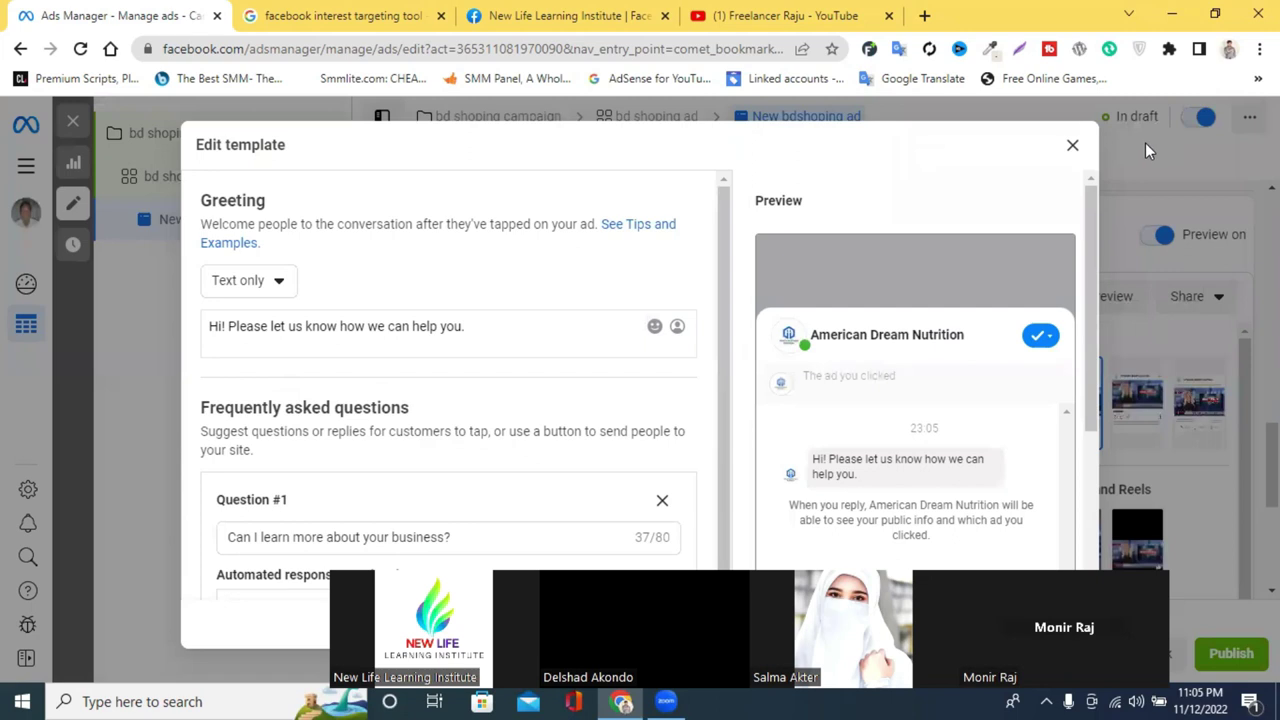
left_click(1072, 145)
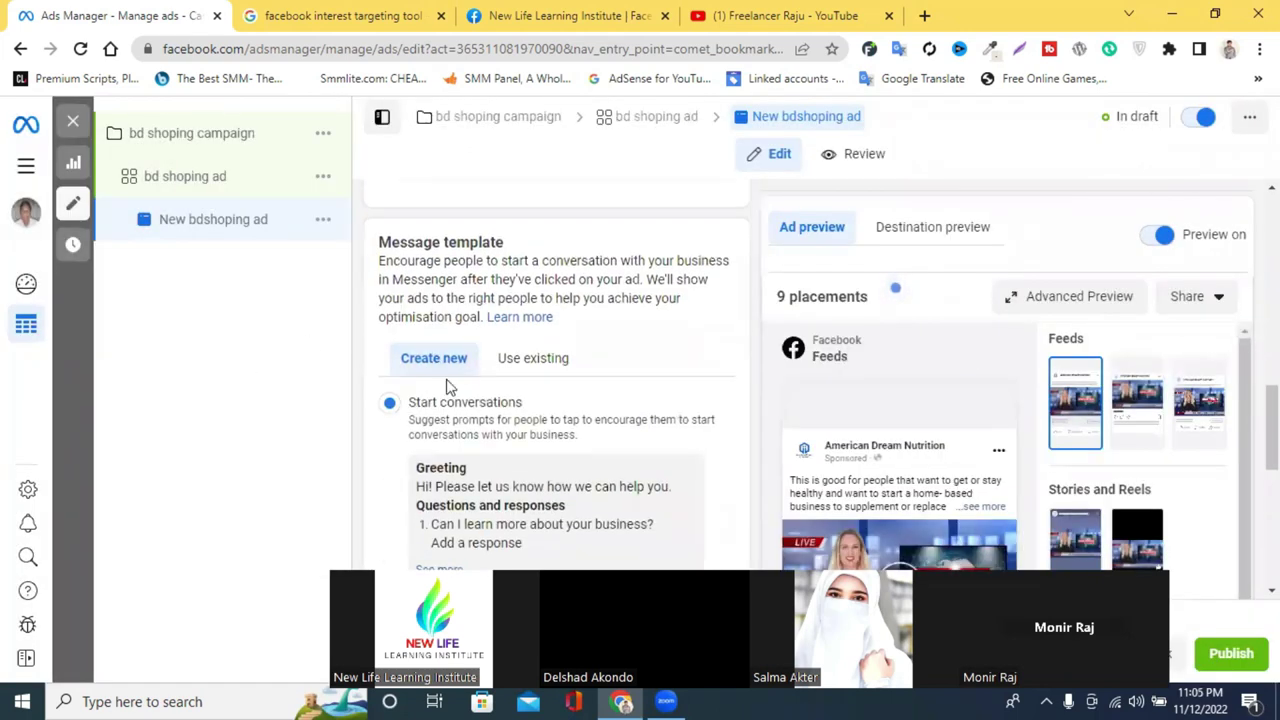
Open the post's call to action settings and review the available options, from Download to Book Now
scroll(457, 363, "up", 2)
left_click(422, 288)
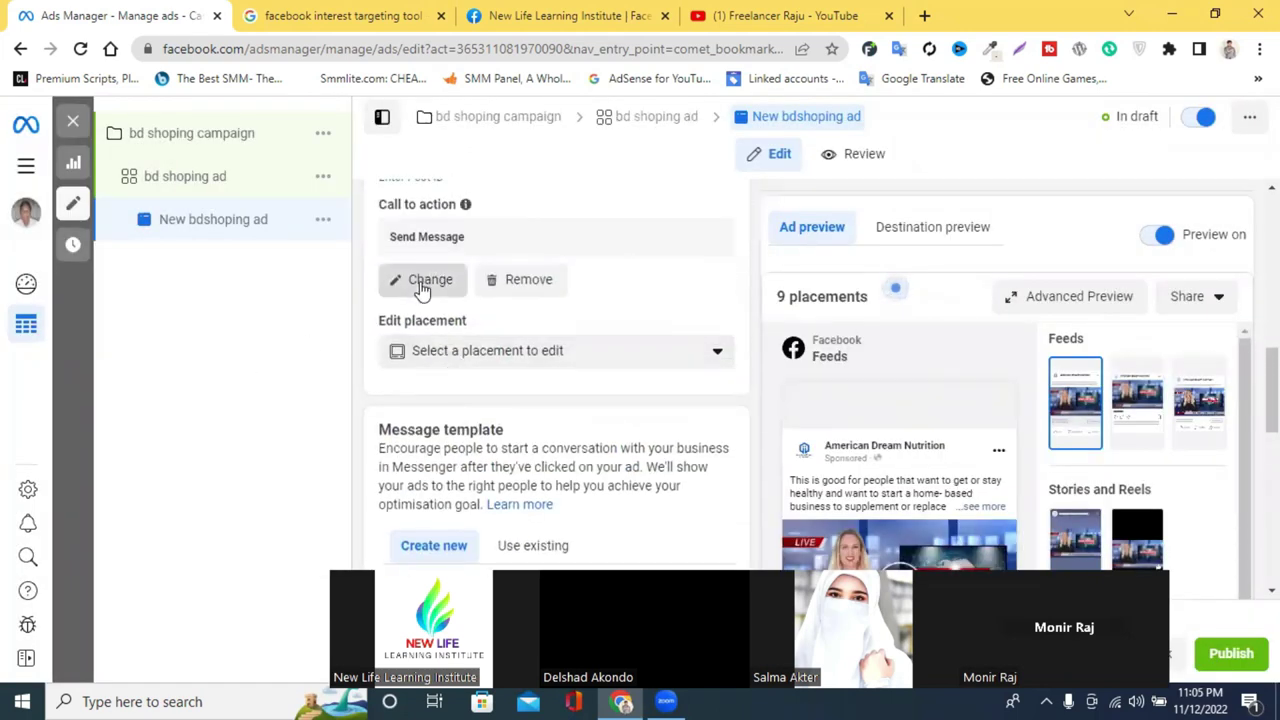
left_click(462, 345)
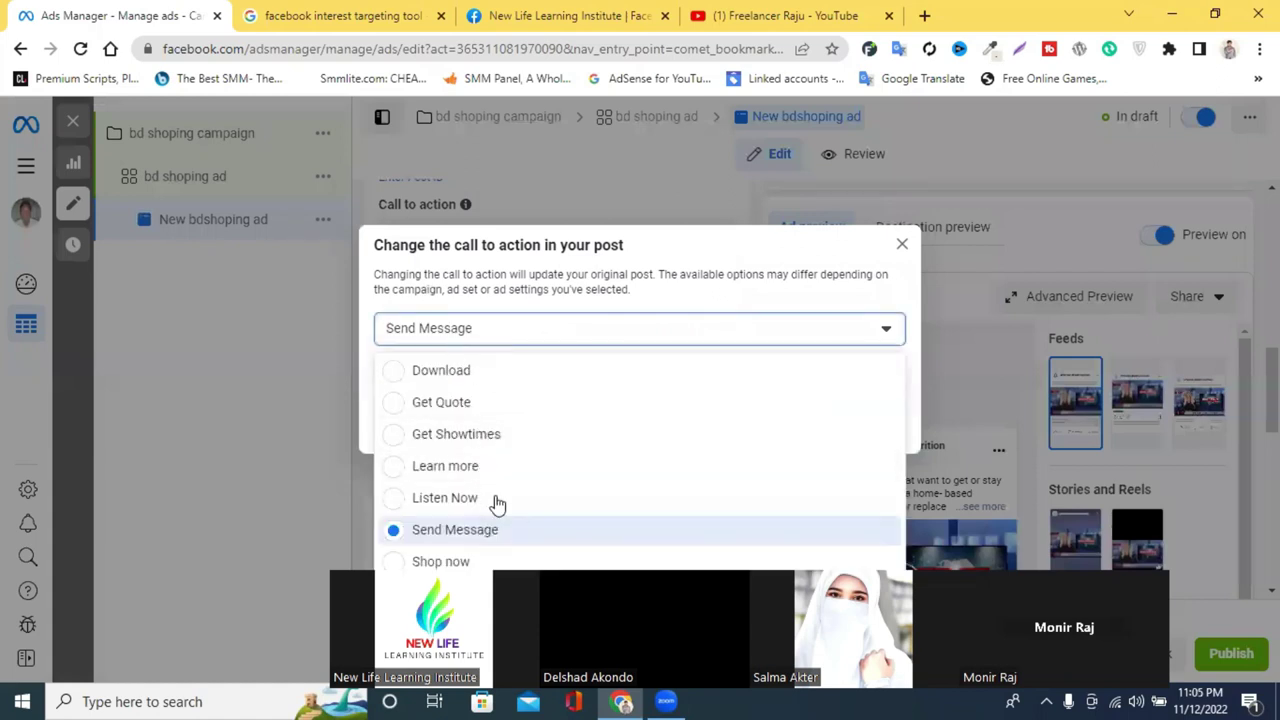
scroll(492, 480, "down", 2)
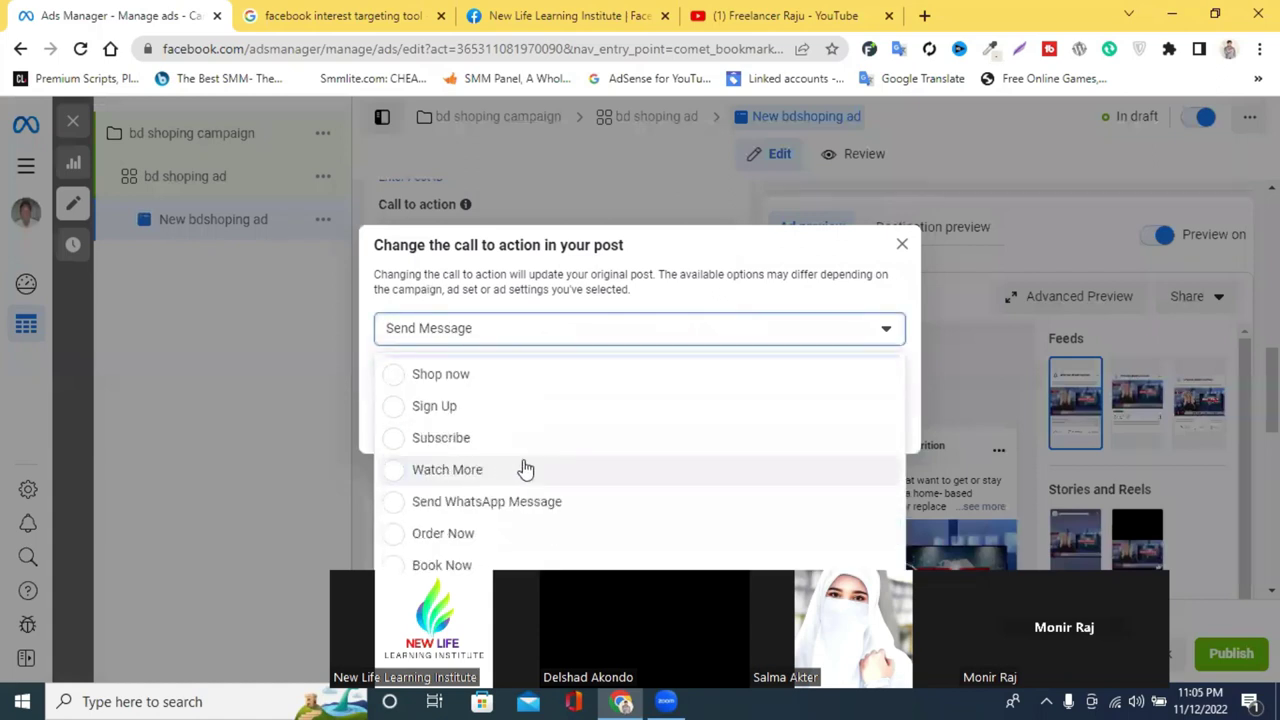
scroll(525, 470, "up", 2)
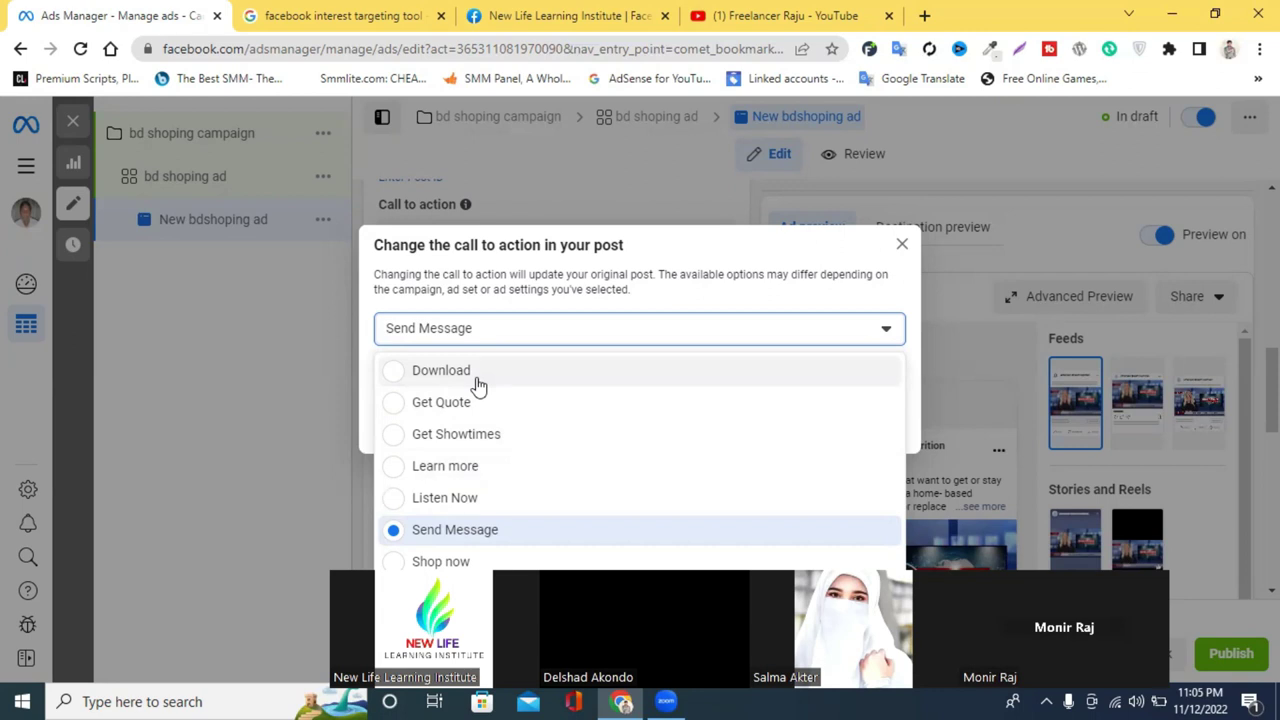
scroll(566, 415, "down", 2)
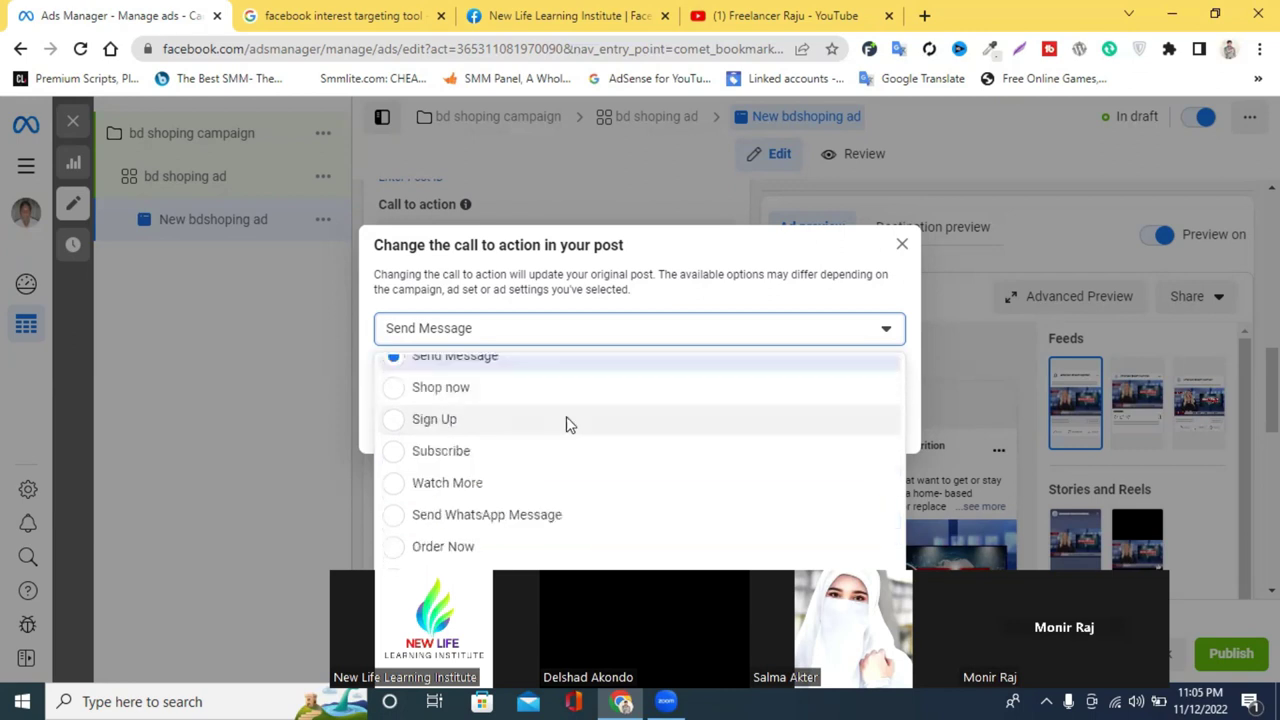
scroll(566, 424, "down", 1)
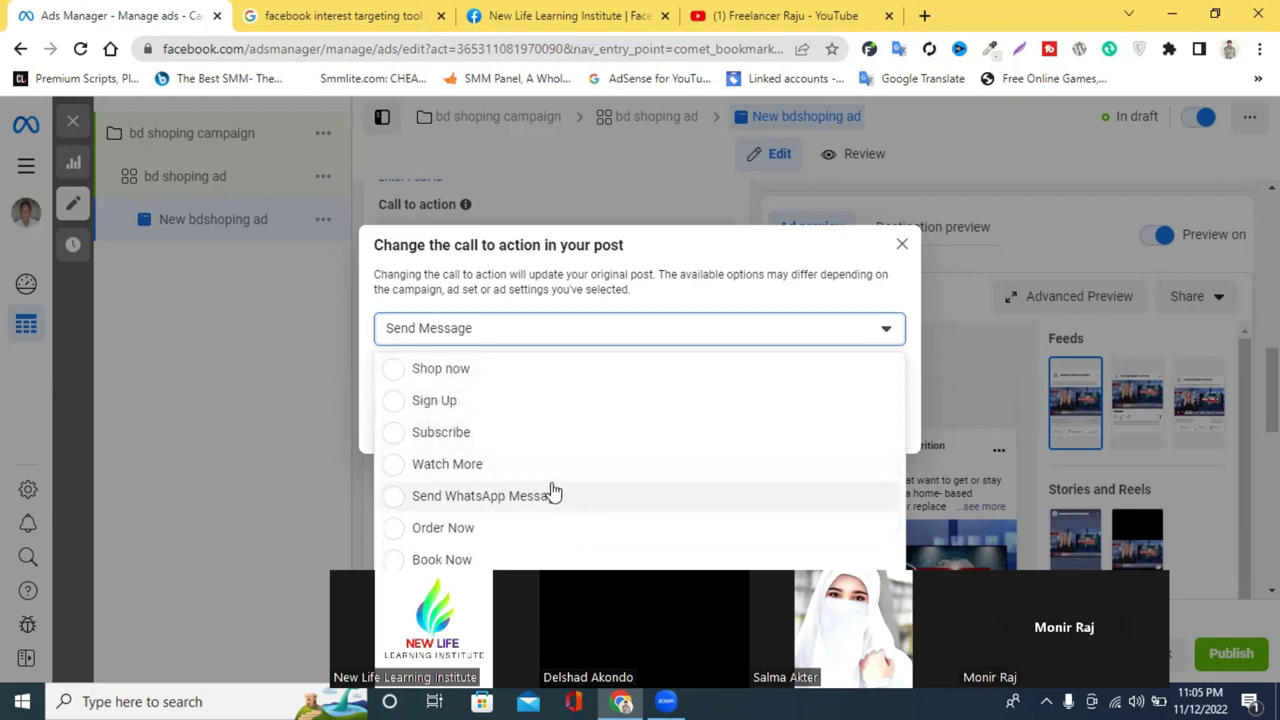
Set the post's call to action to Subscribe with the YouTube channel address as its website URL and update the post
left_click(493, 466)
left_click(611, 389)
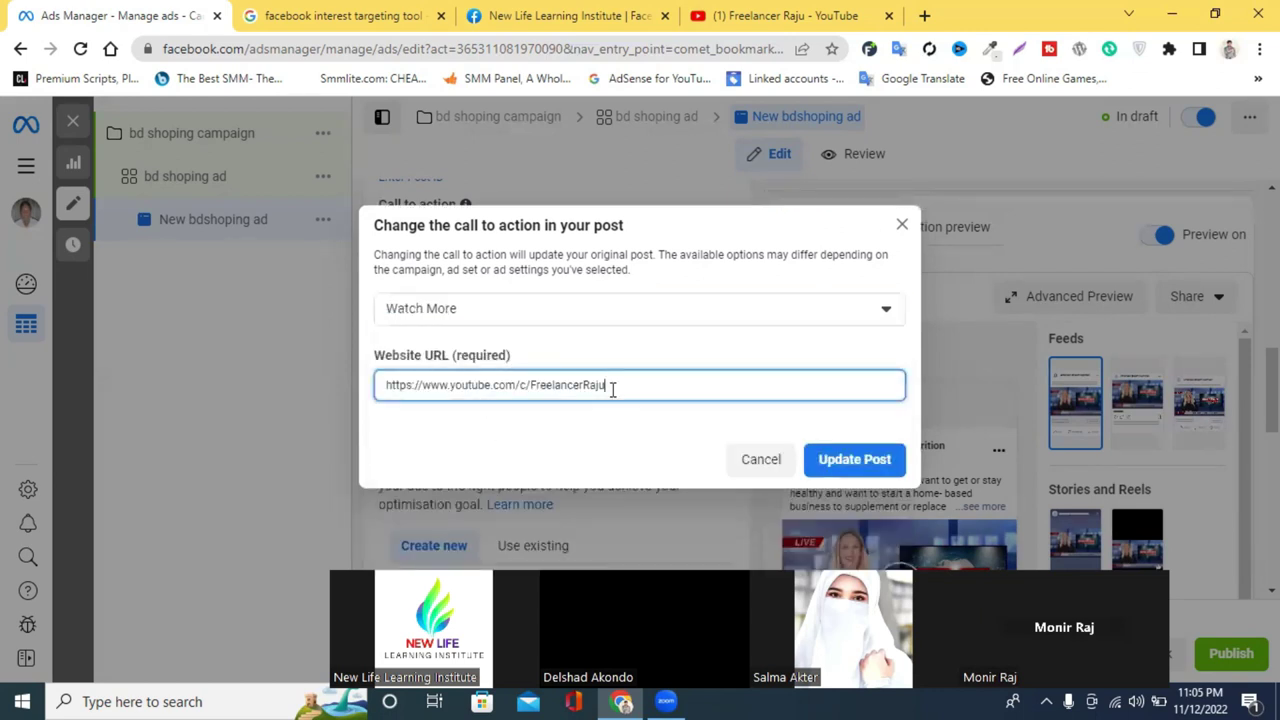
key("ctrl+a")
left_click(462, 314)
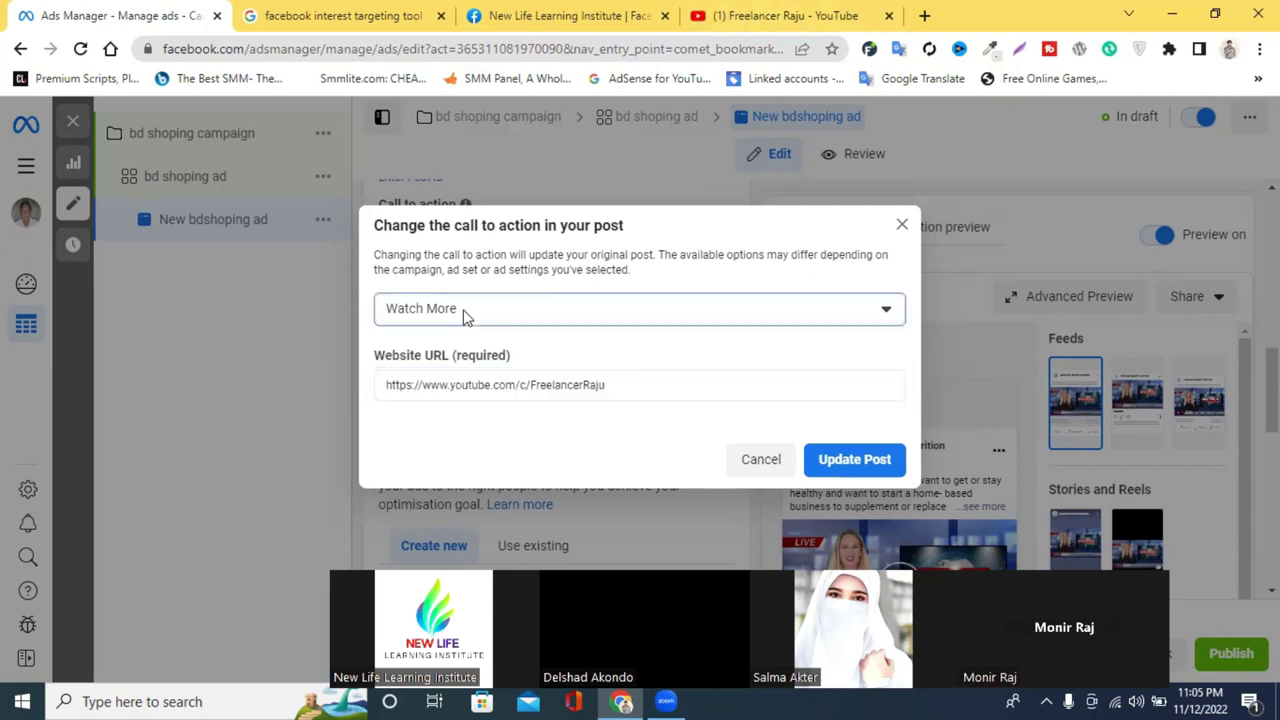
left_click(465, 428)
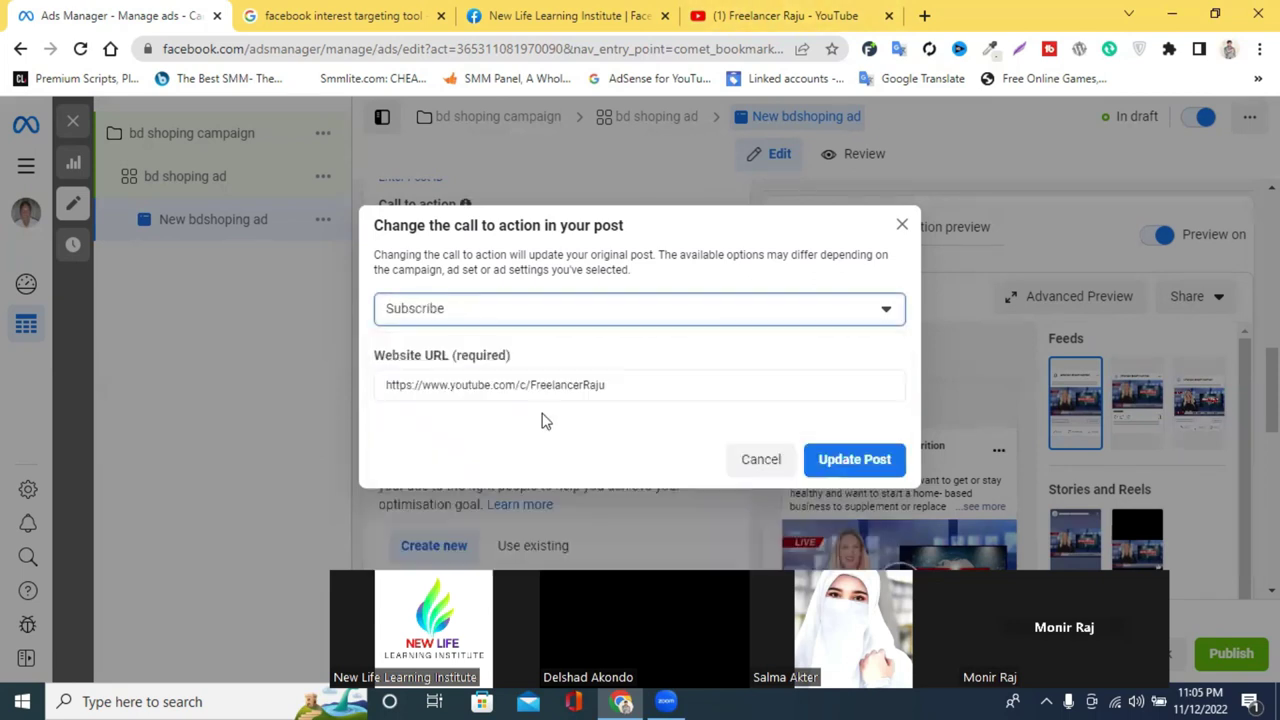
left_click(846, 462)
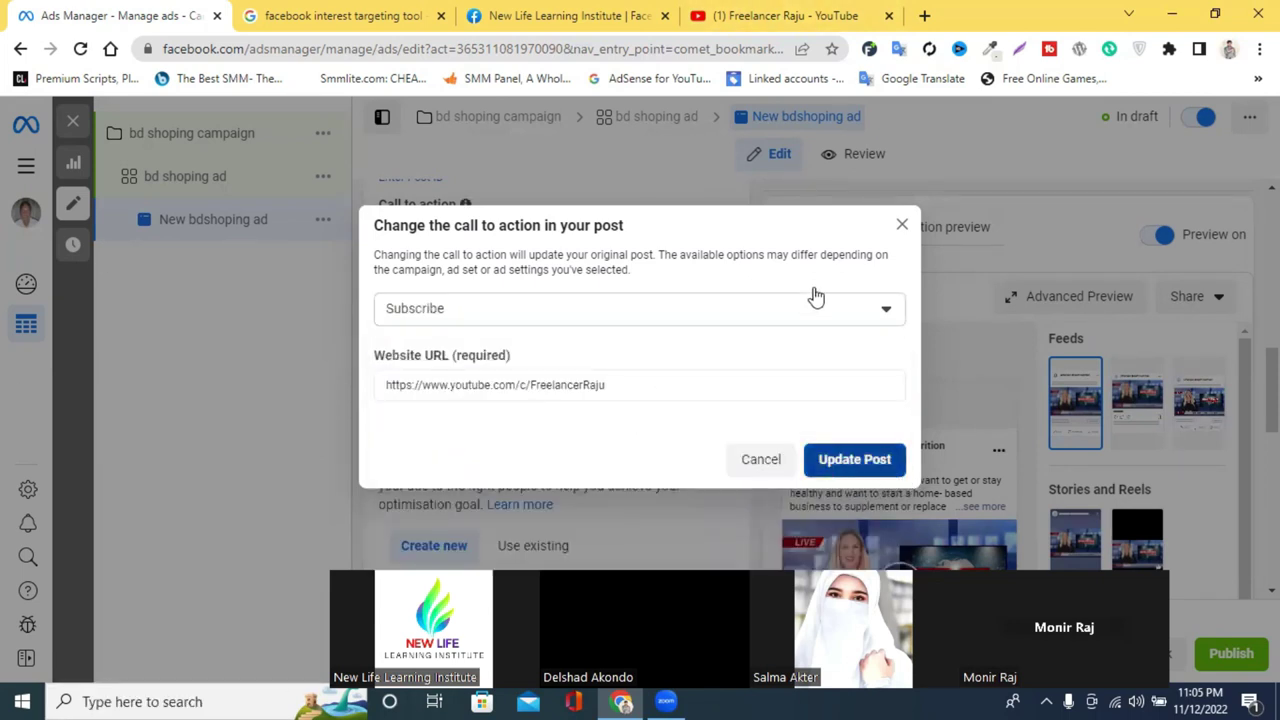
left_click(854, 460)
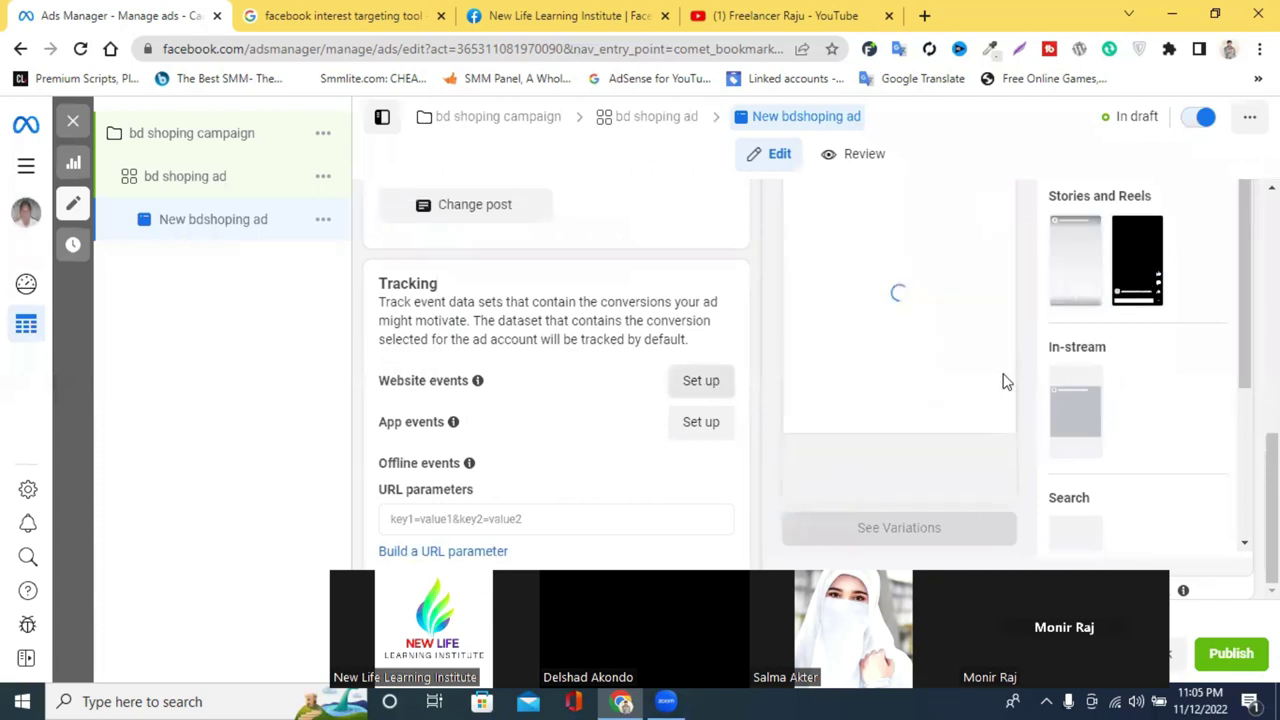
Examine the Subscribe call to action in the Facebook feed preview, along with the ad's creative and tracking settings
scroll(786, 380, "up", 2)
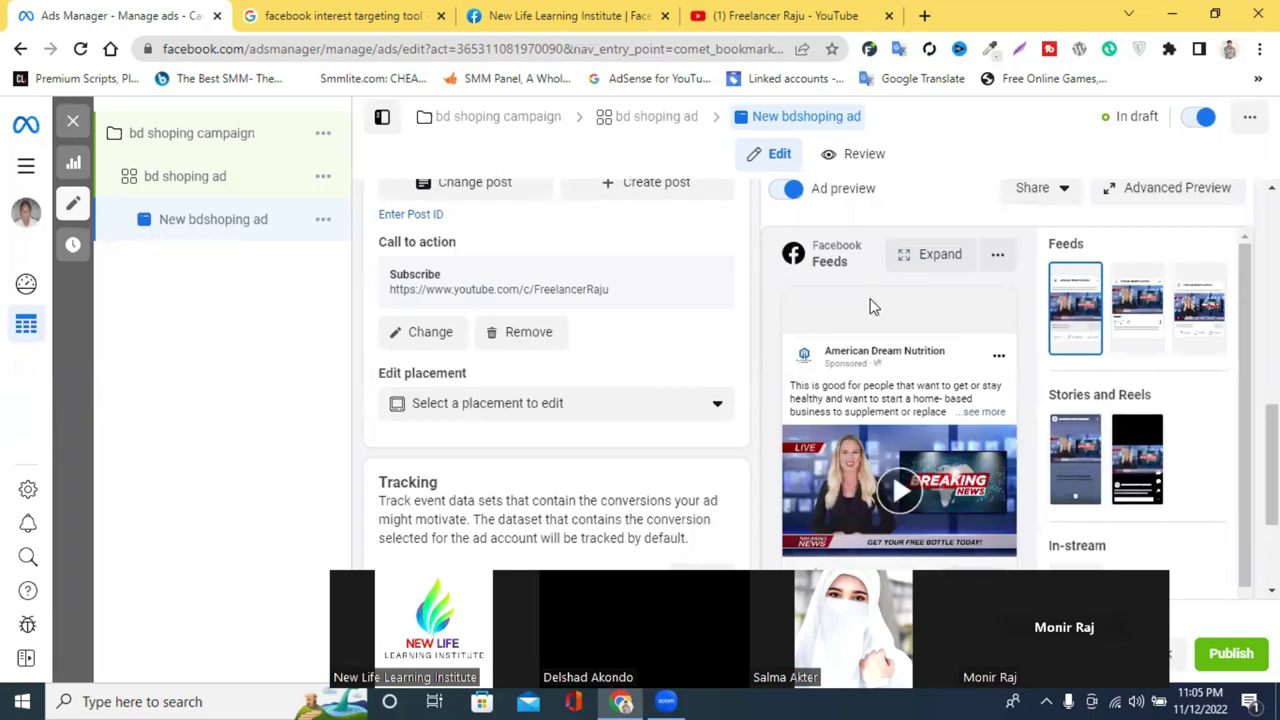
scroll(1058, 443, "down", 2)
scroll(875, 421, "down", 2)
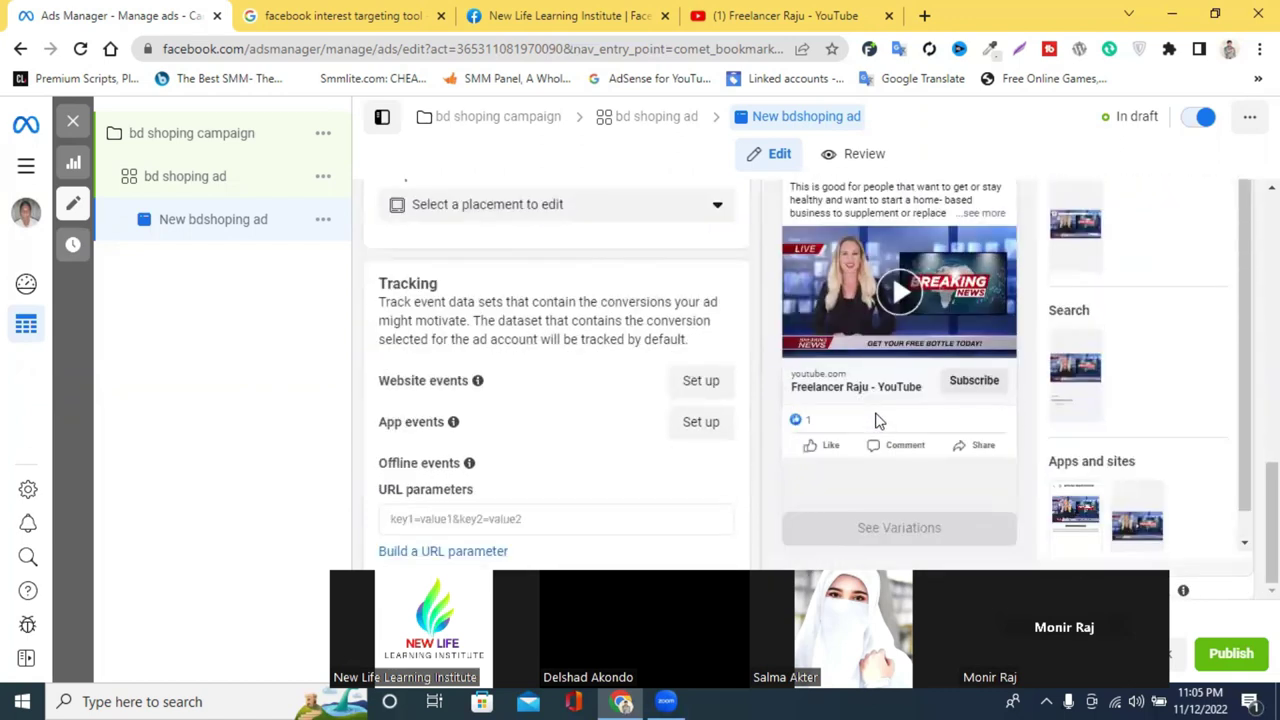
scroll(875, 421, "up", 1)
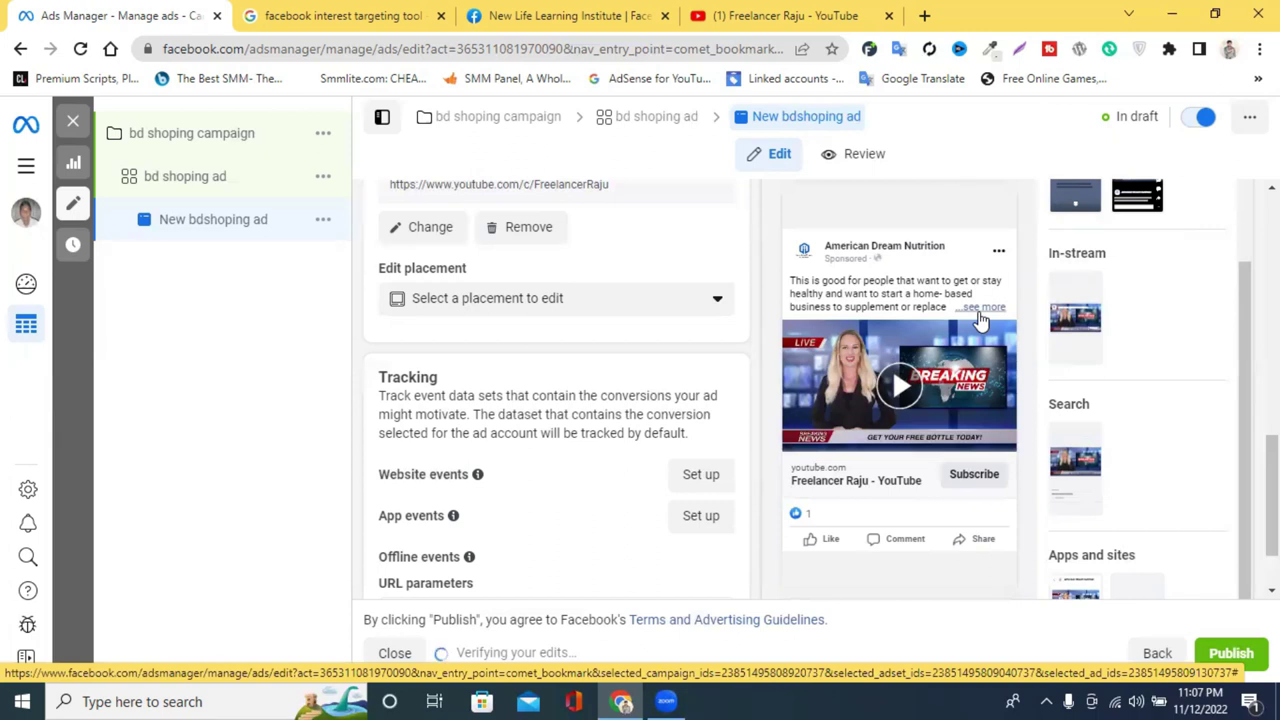
scroll(750, 408, "down", 1)
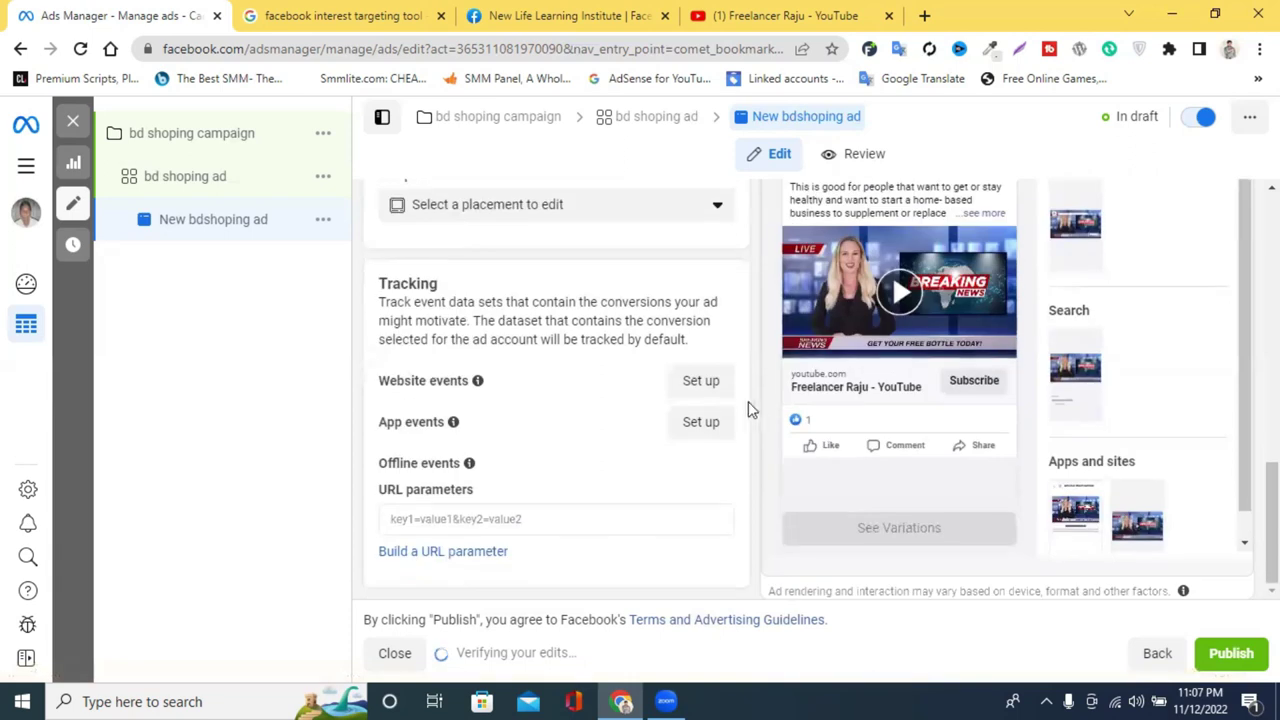
scroll(759, 410, "up", 2)
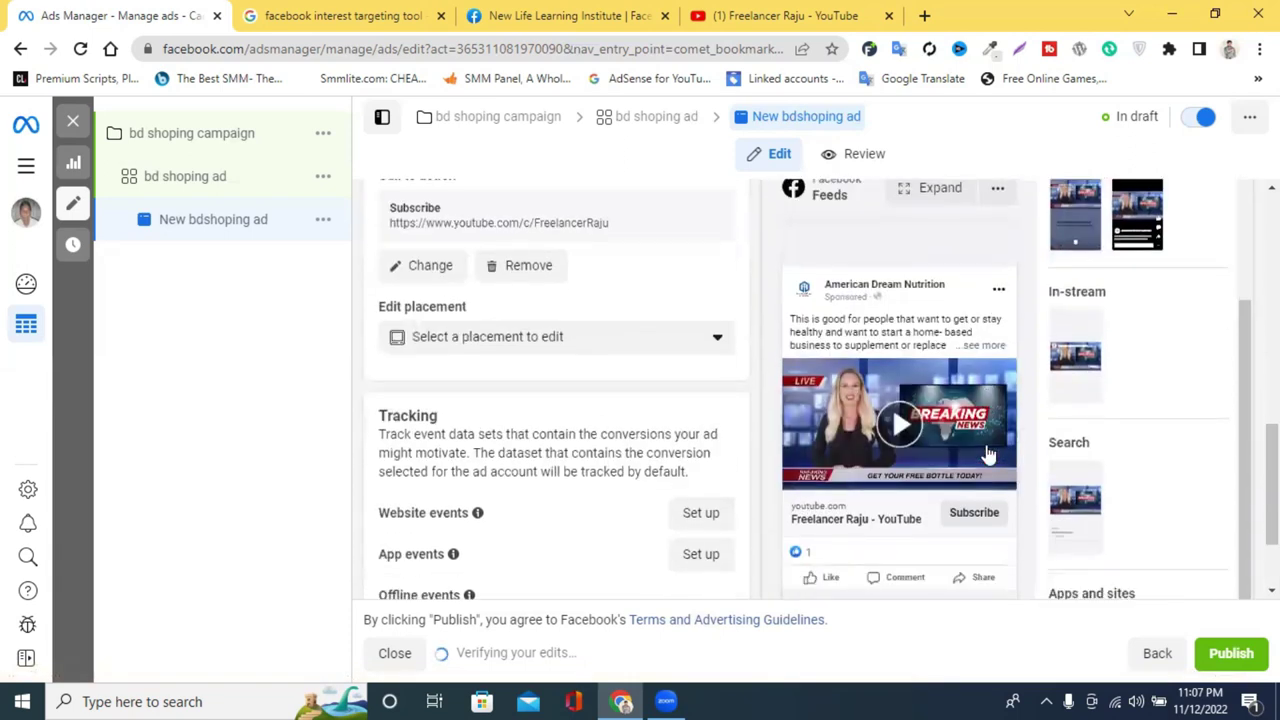
scroll(960, 340, "down", 1)
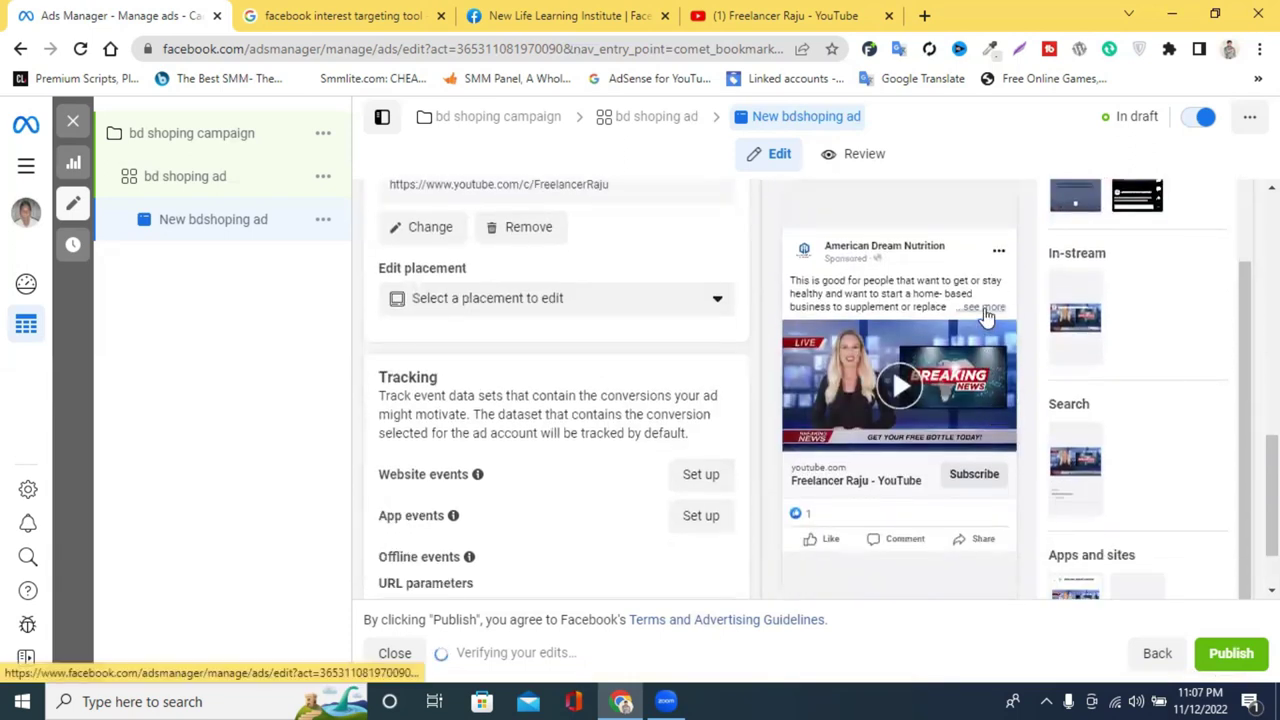
scroll(534, 331, "up", 6)
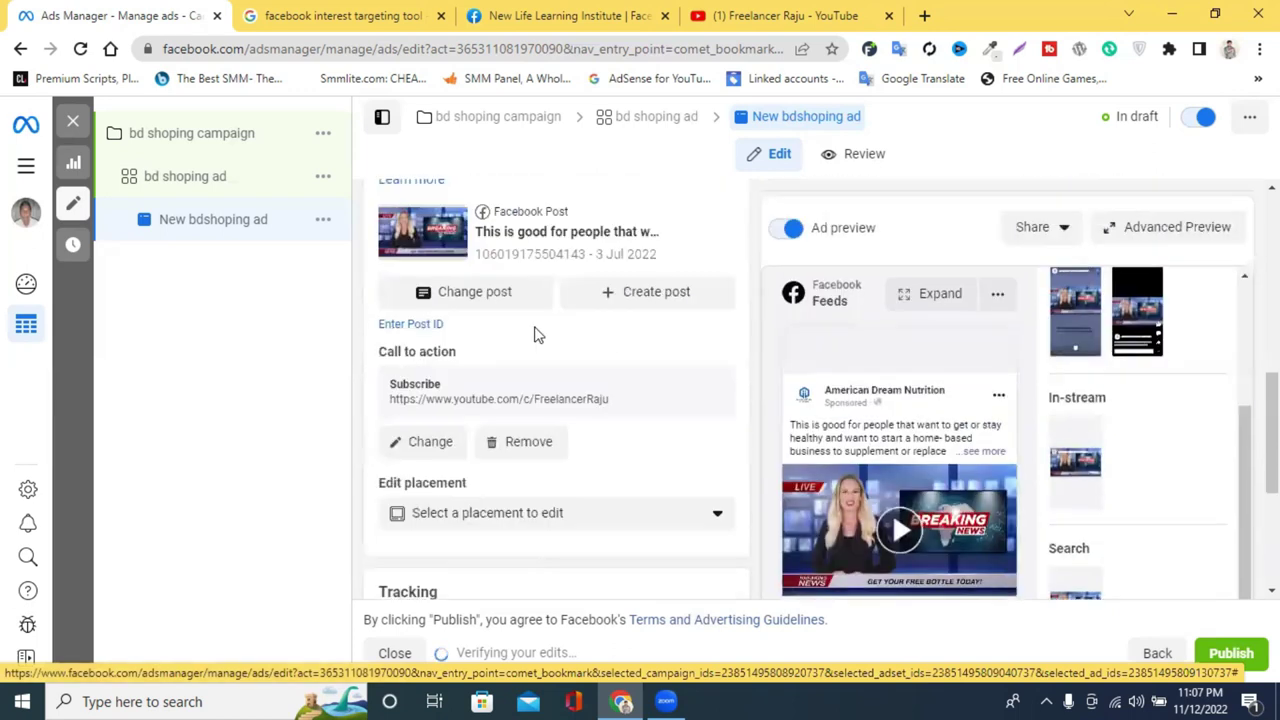
scroll(566, 356, "down", 3)
scroll(568, 358, "up", 1)
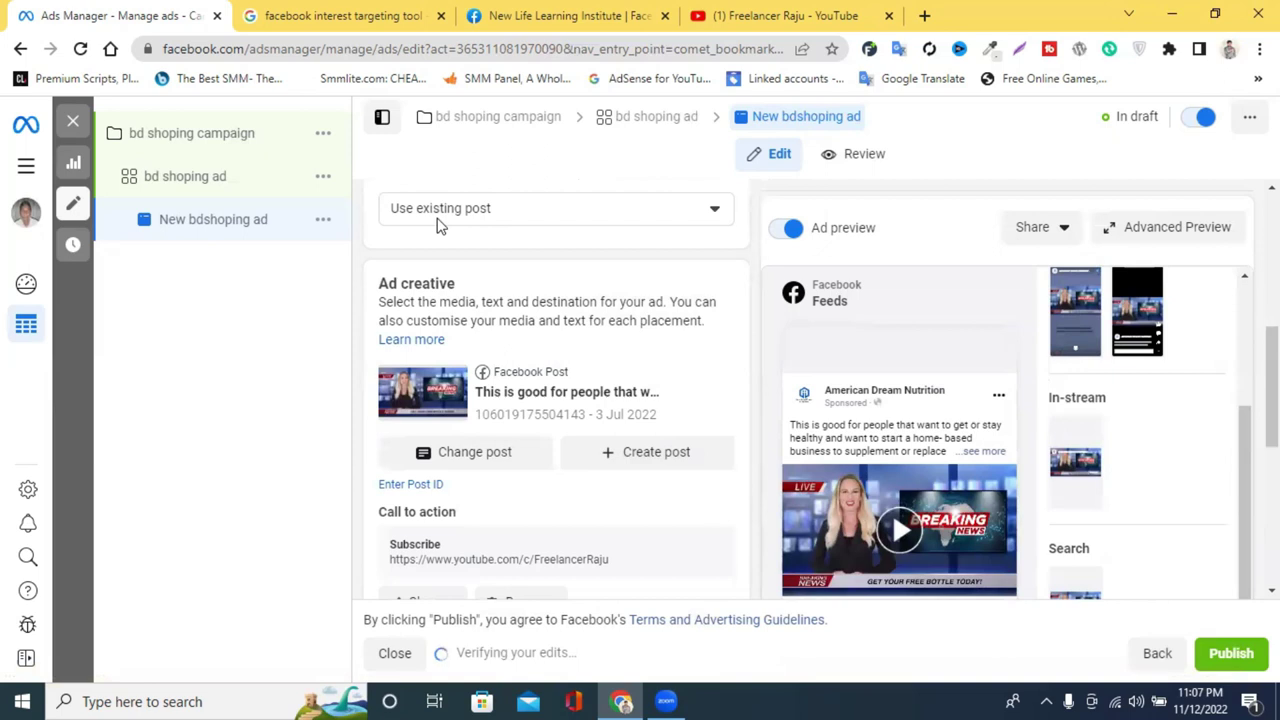
Open the ad setup choices and look through the published posts on the New Life Learning Institute Facebook page
left_click(502, 212)
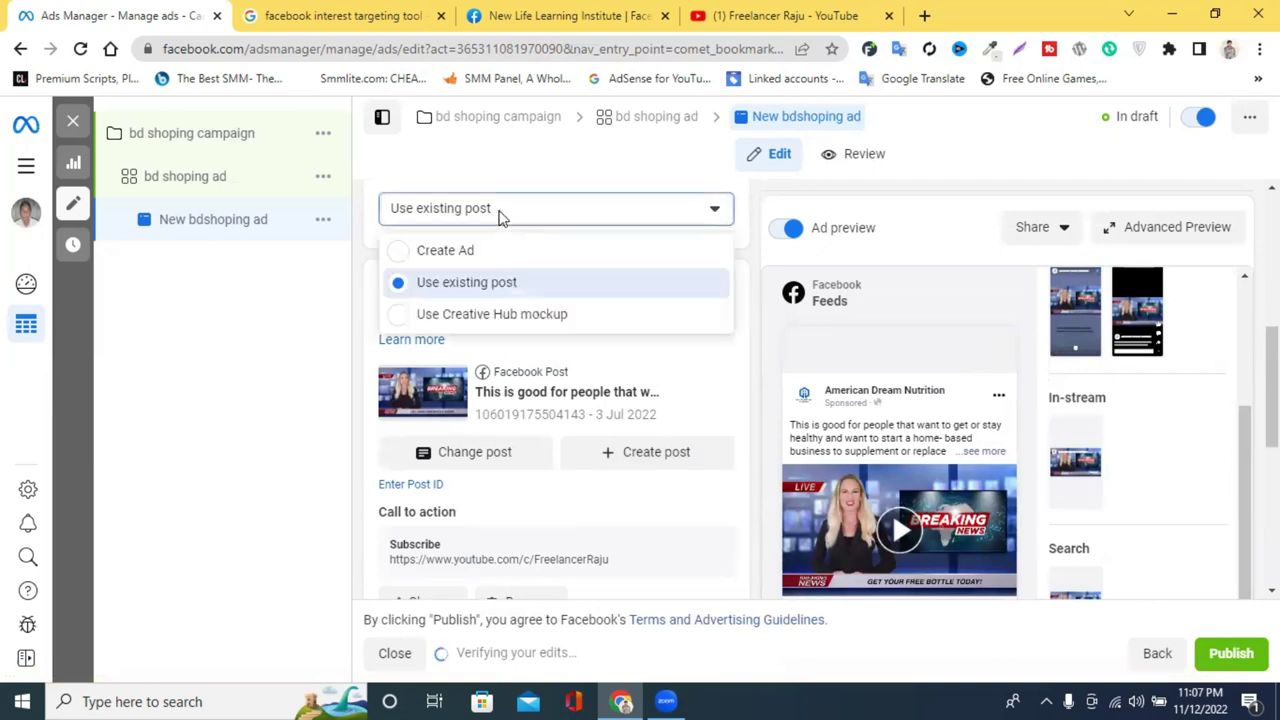
left_click(562, 8)
scroll(890, 330, "up", 8)
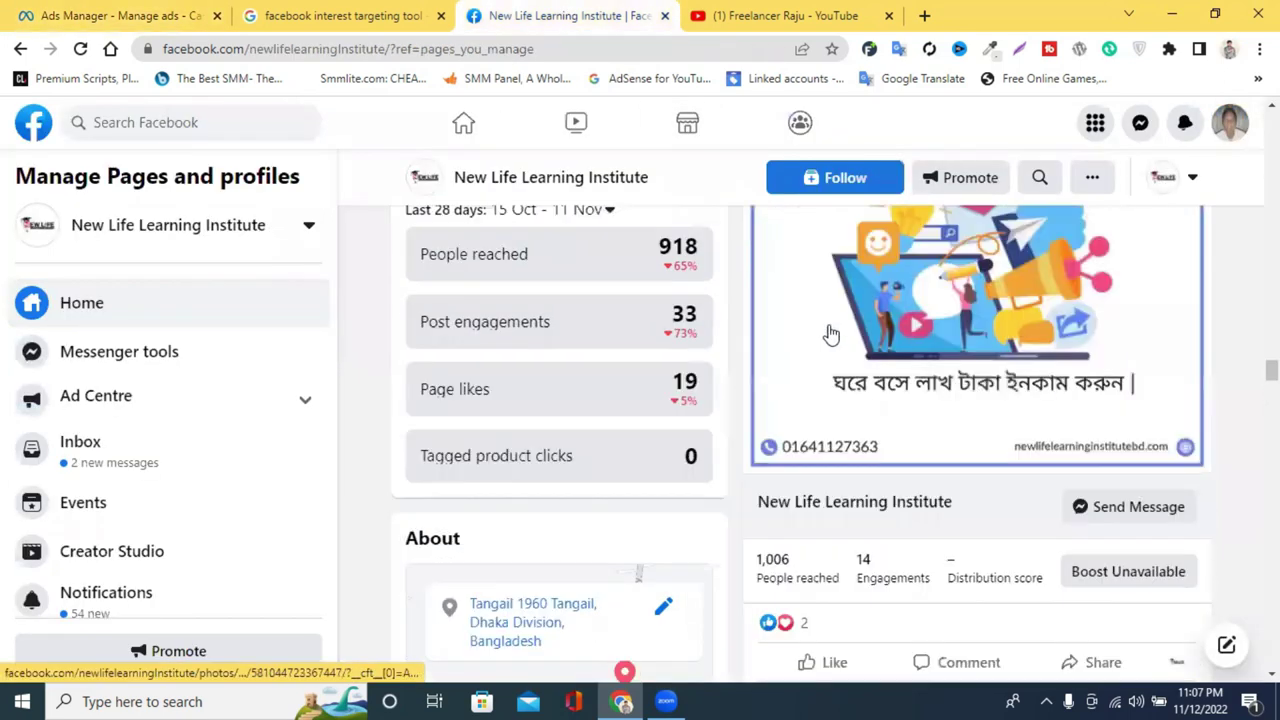
scroll(830, 335, "up", 10)
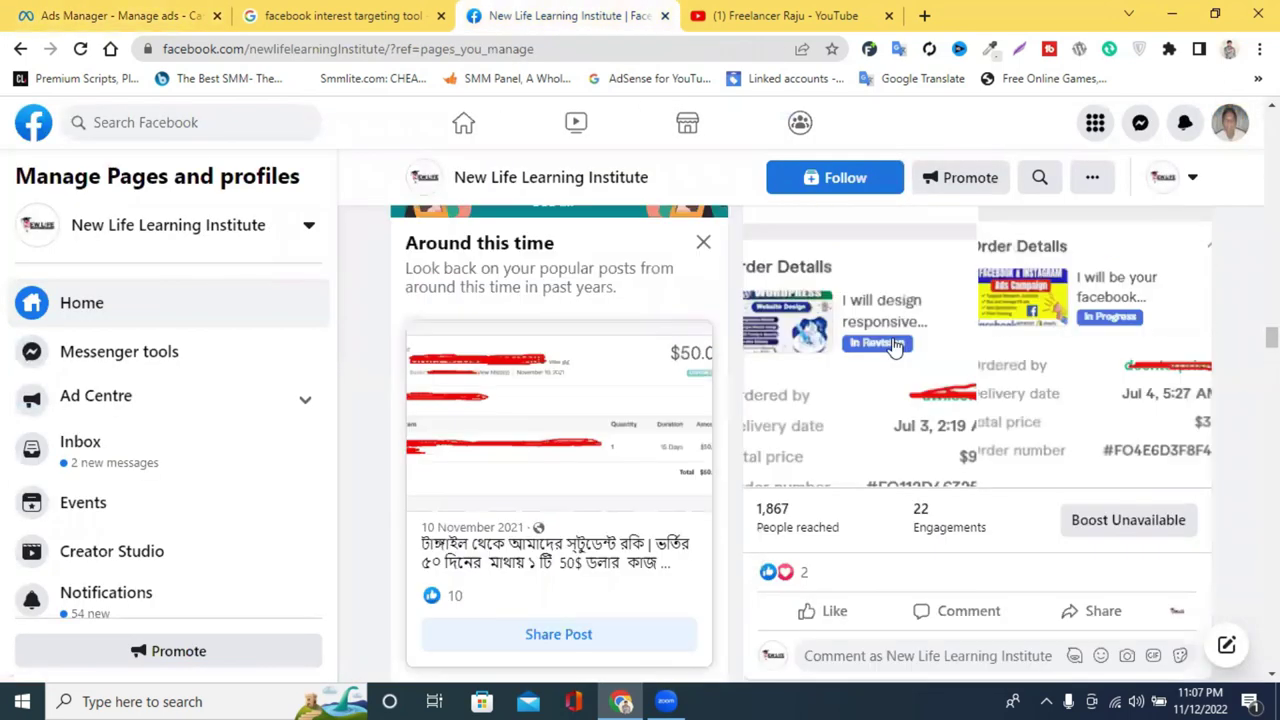
scroll(900, 350, "up", 10)
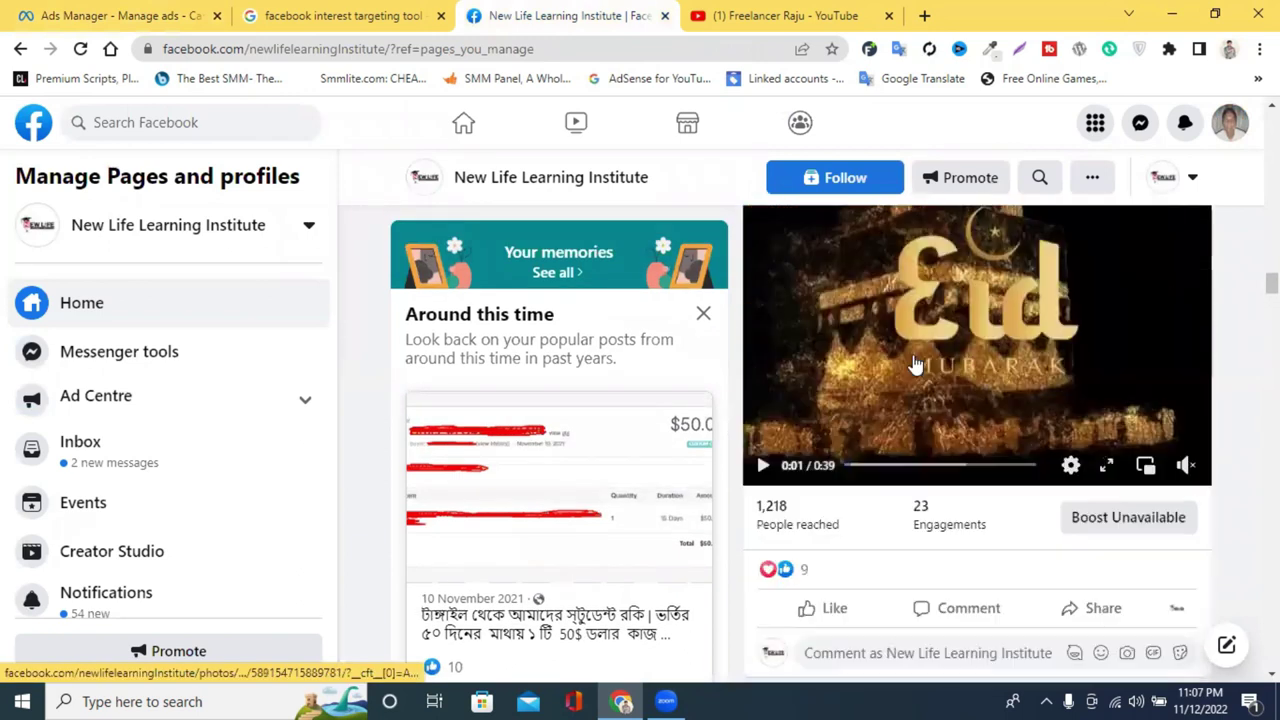
scroll(915, 365, "down", 10)
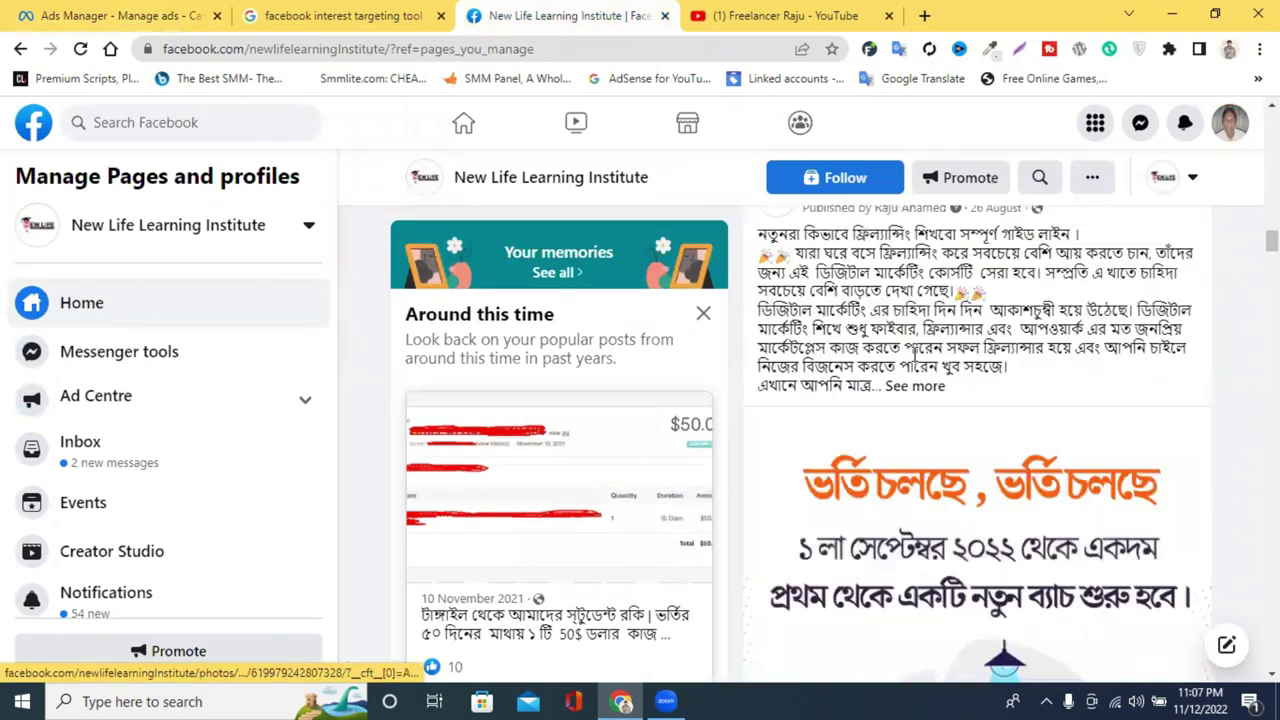
scroll(915, 365, "up", 10)
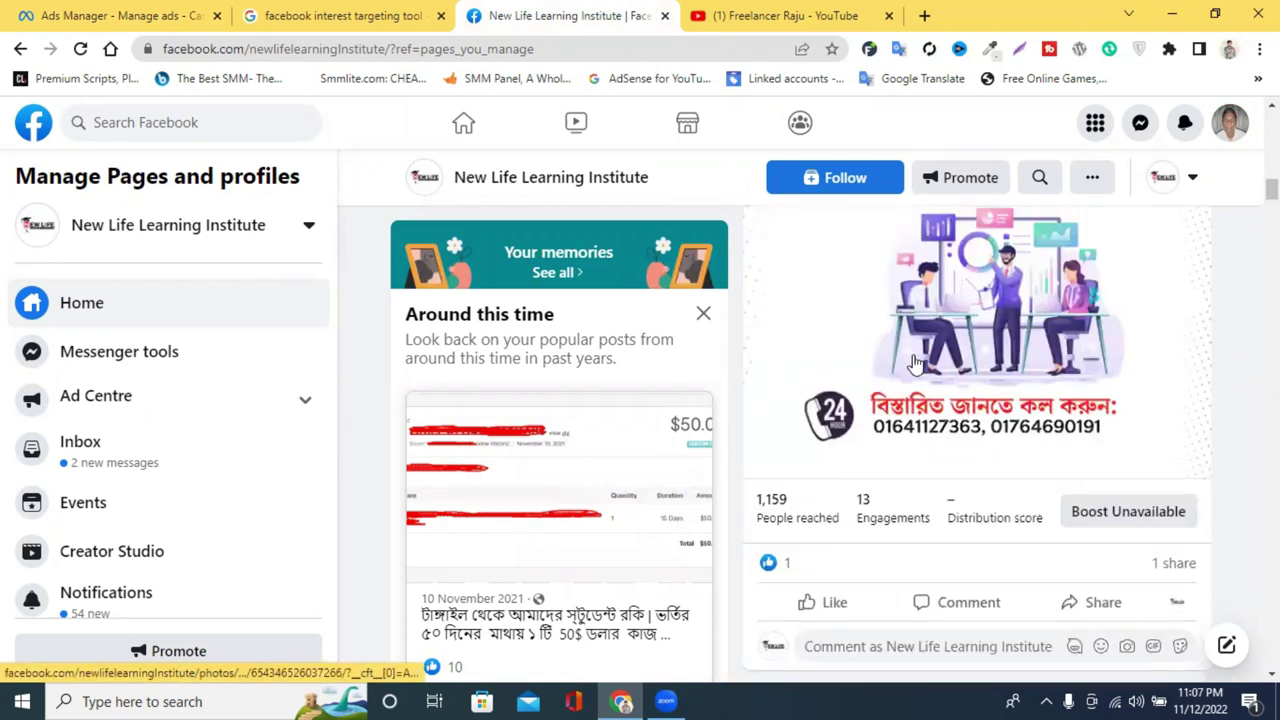
scroll(915, 365, "up", 3)
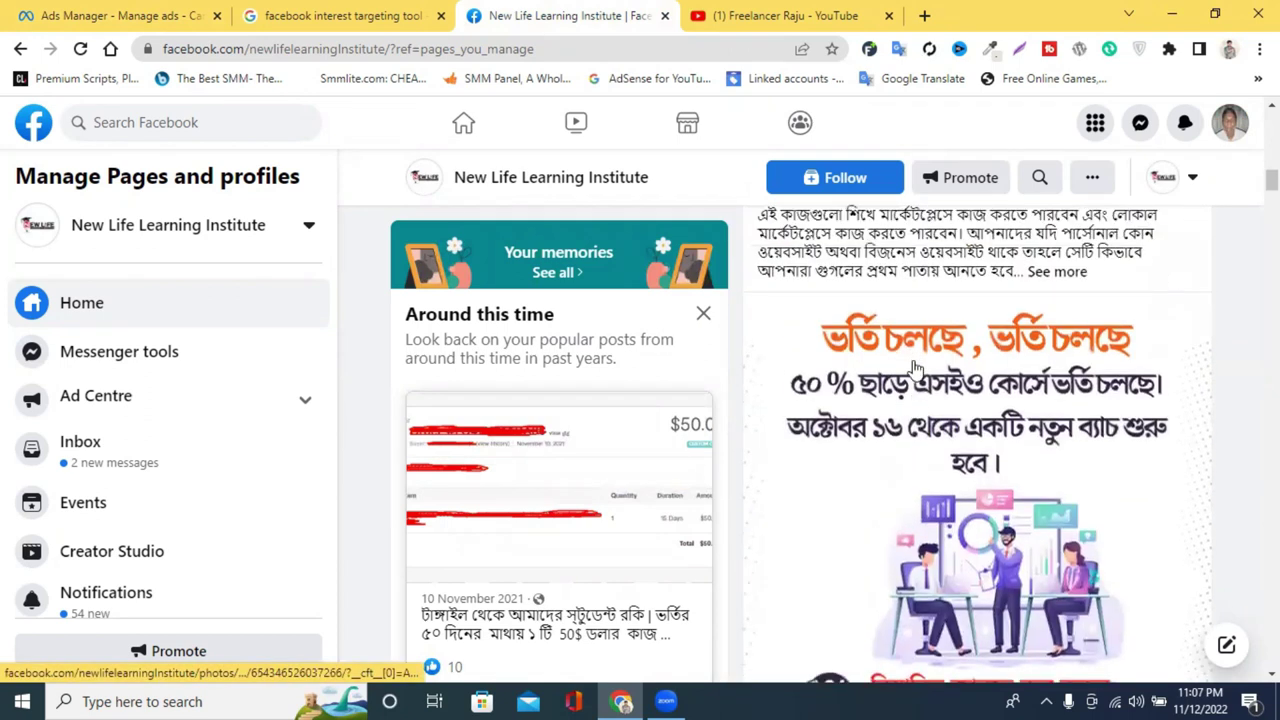
Switch back to Ads Manager, set the ad setup to Create Ad and open the video selection for the ad's media
left_click(137, 14)
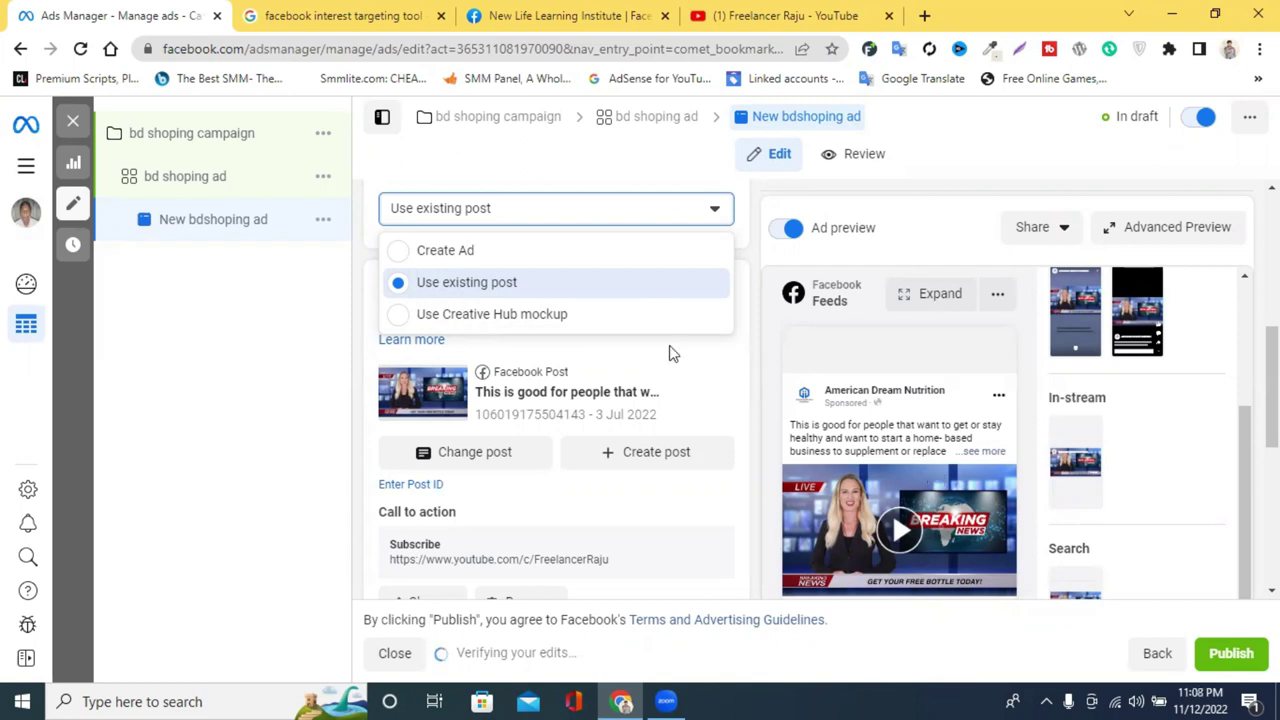
left_click(459, 258)
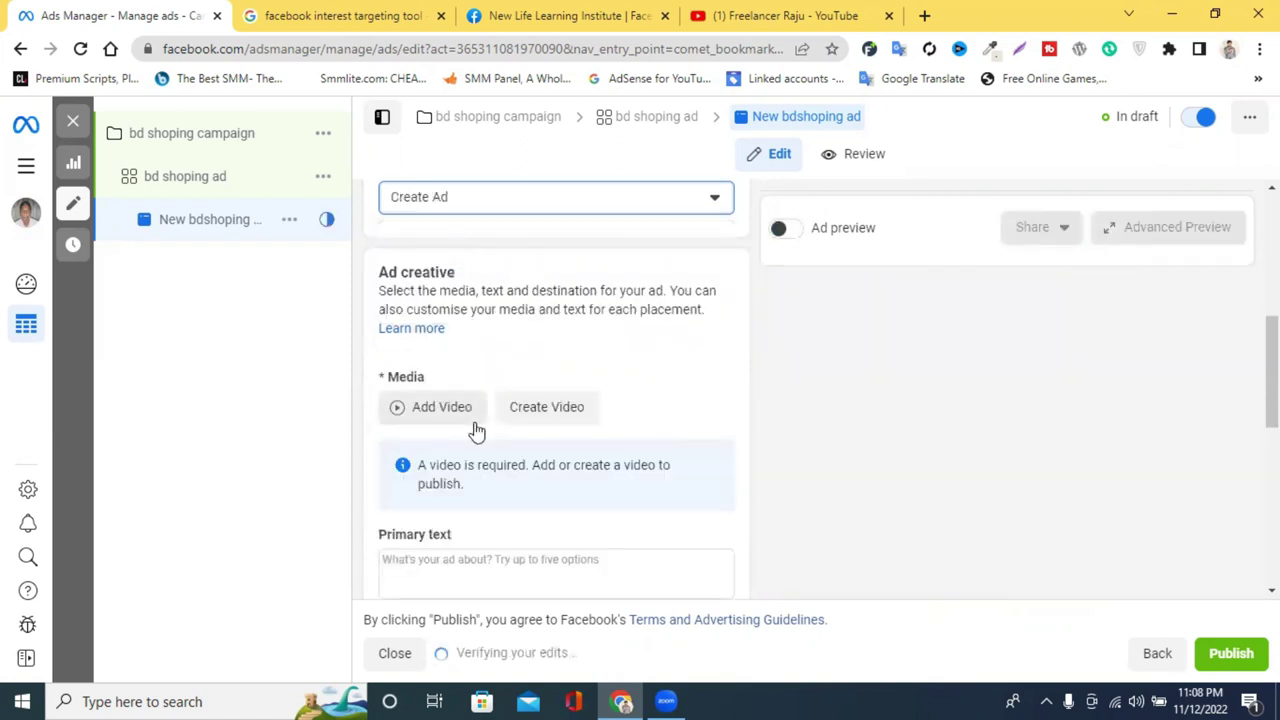
left_click(427, 414)
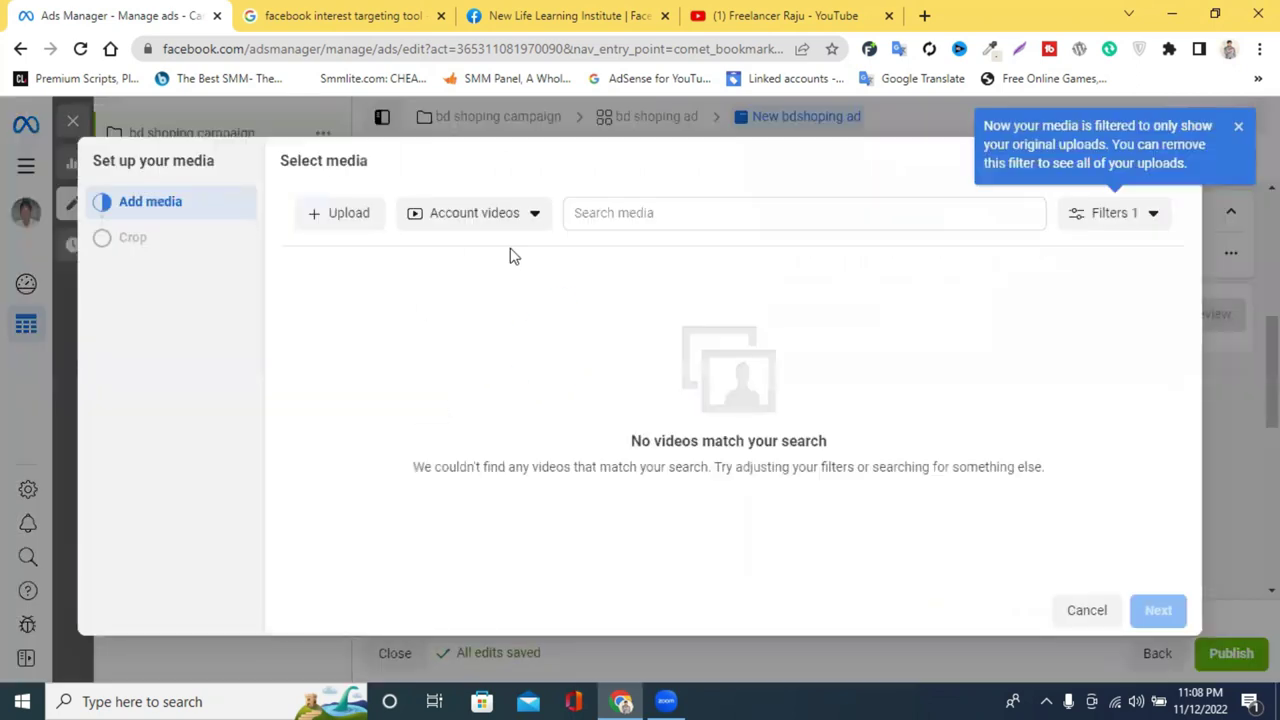
left_click(1239, 128)
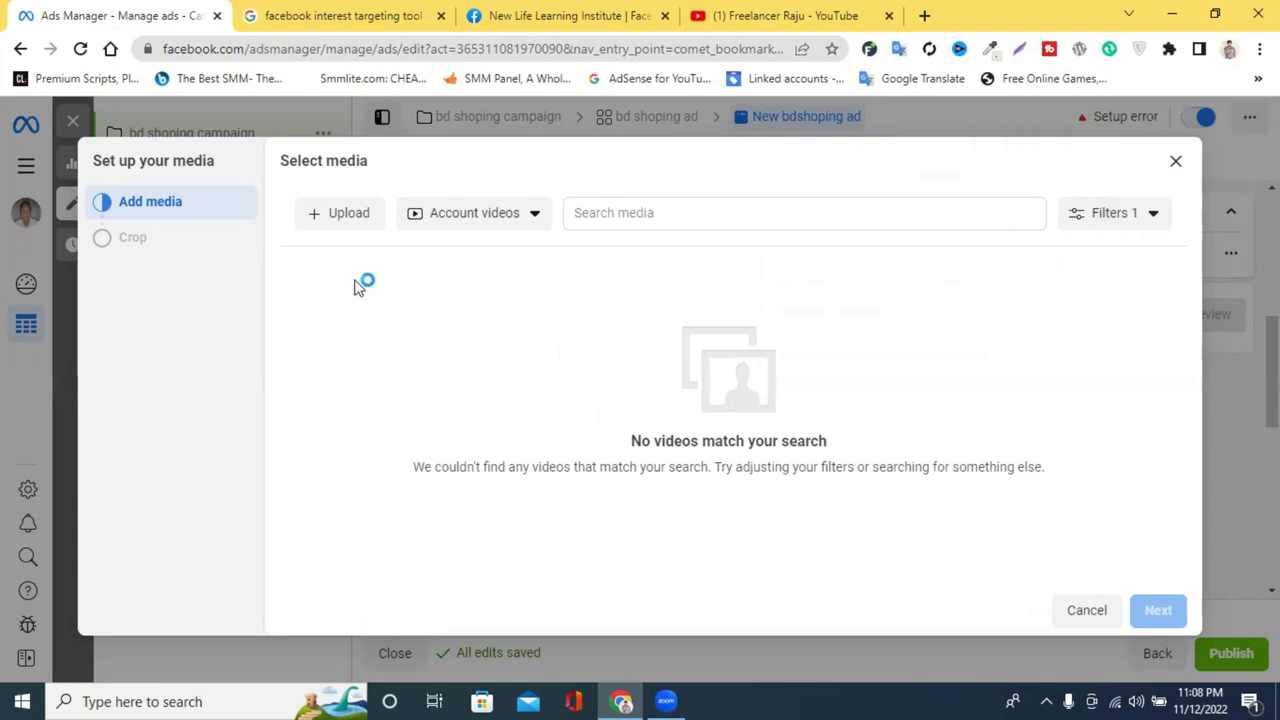
left_click(340, 216)
left_click(416, 221)
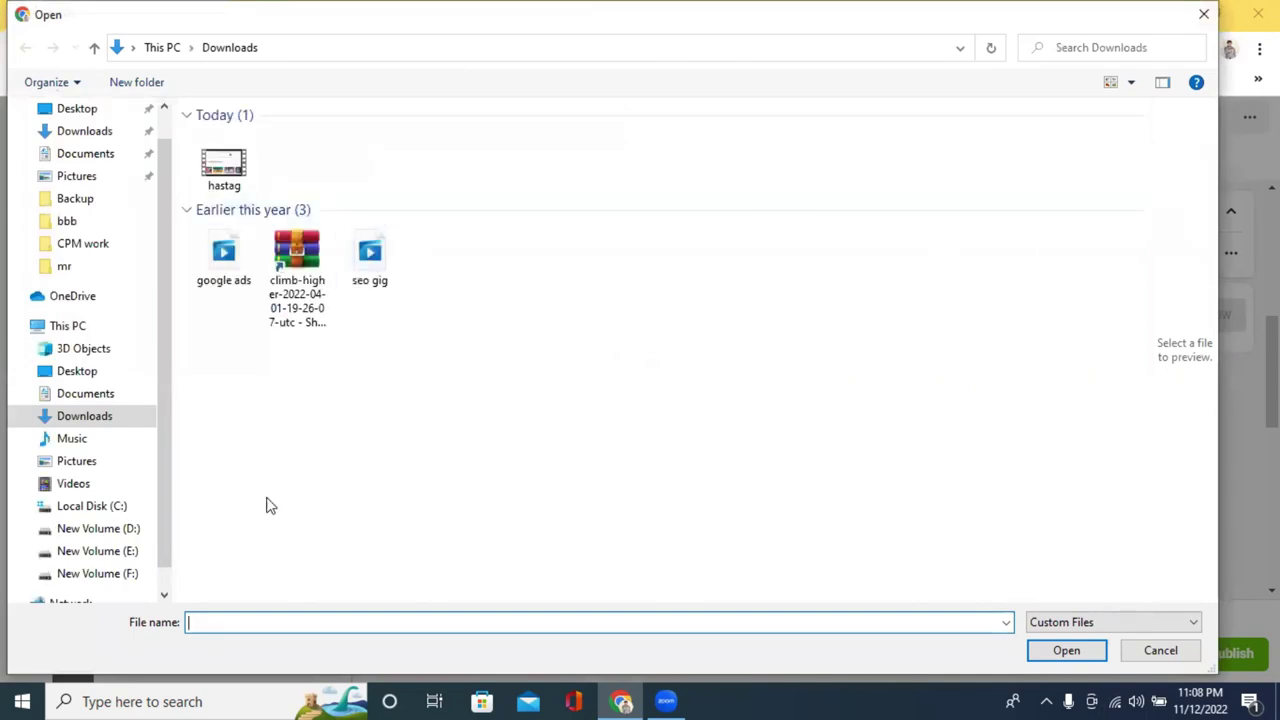
left_click(224, 165)
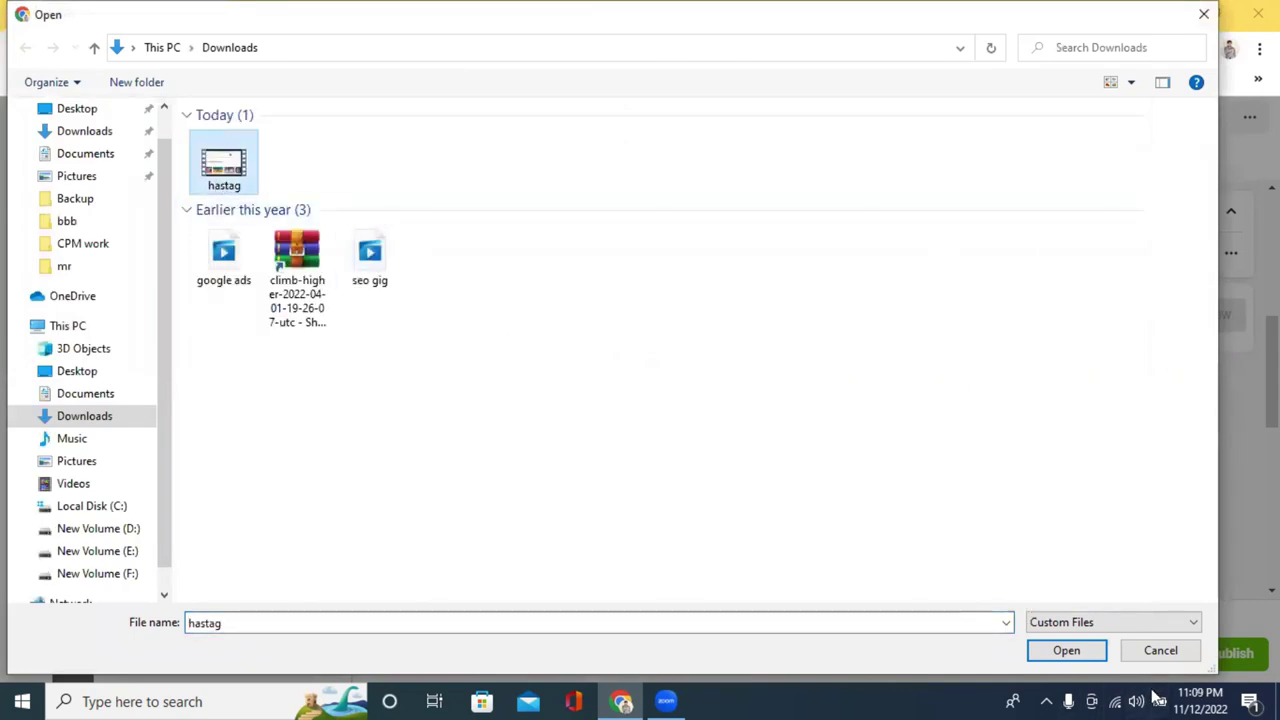
left_click(1204, 14)
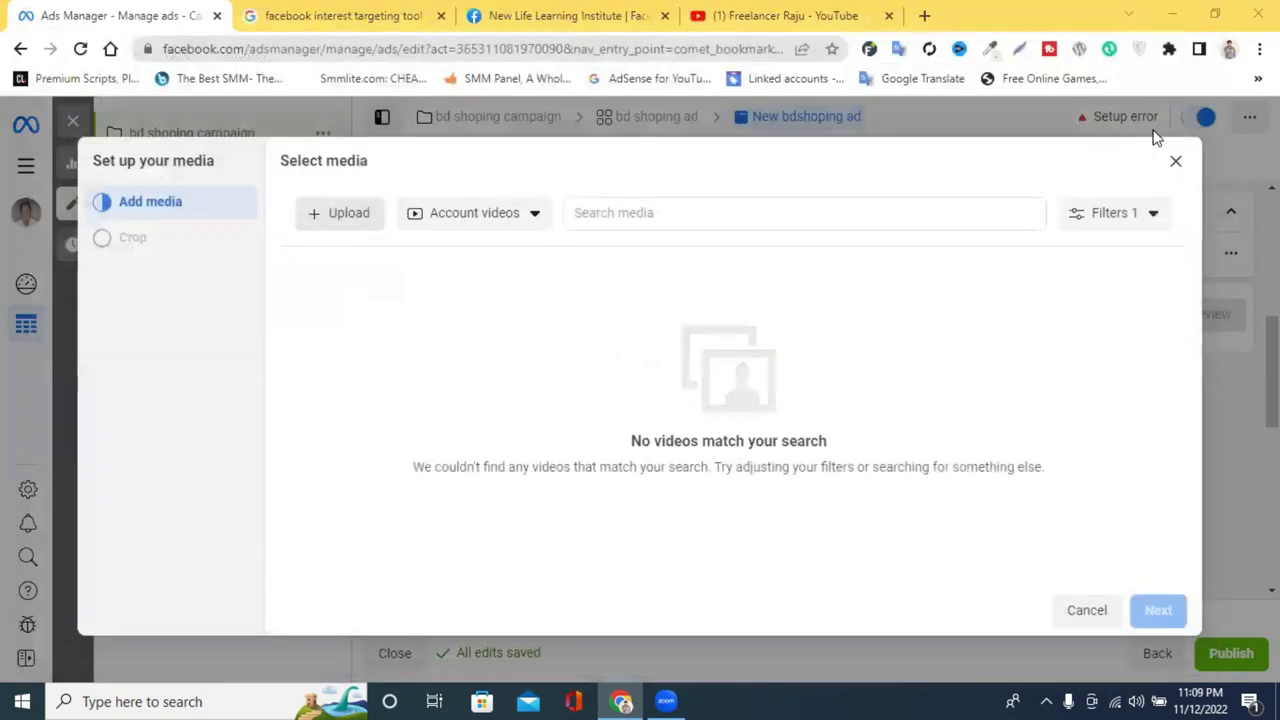
Change the media source from account videos to Video URL
left_click(431, 219)
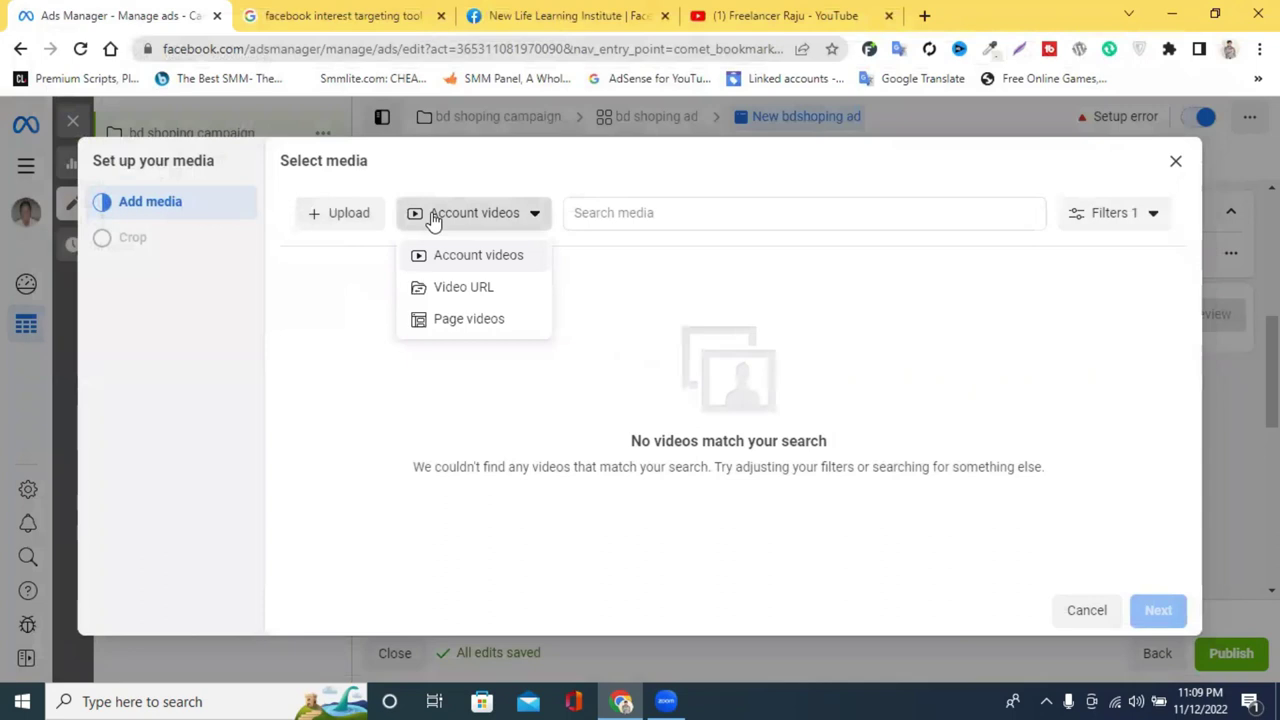
left_click(484, 292)
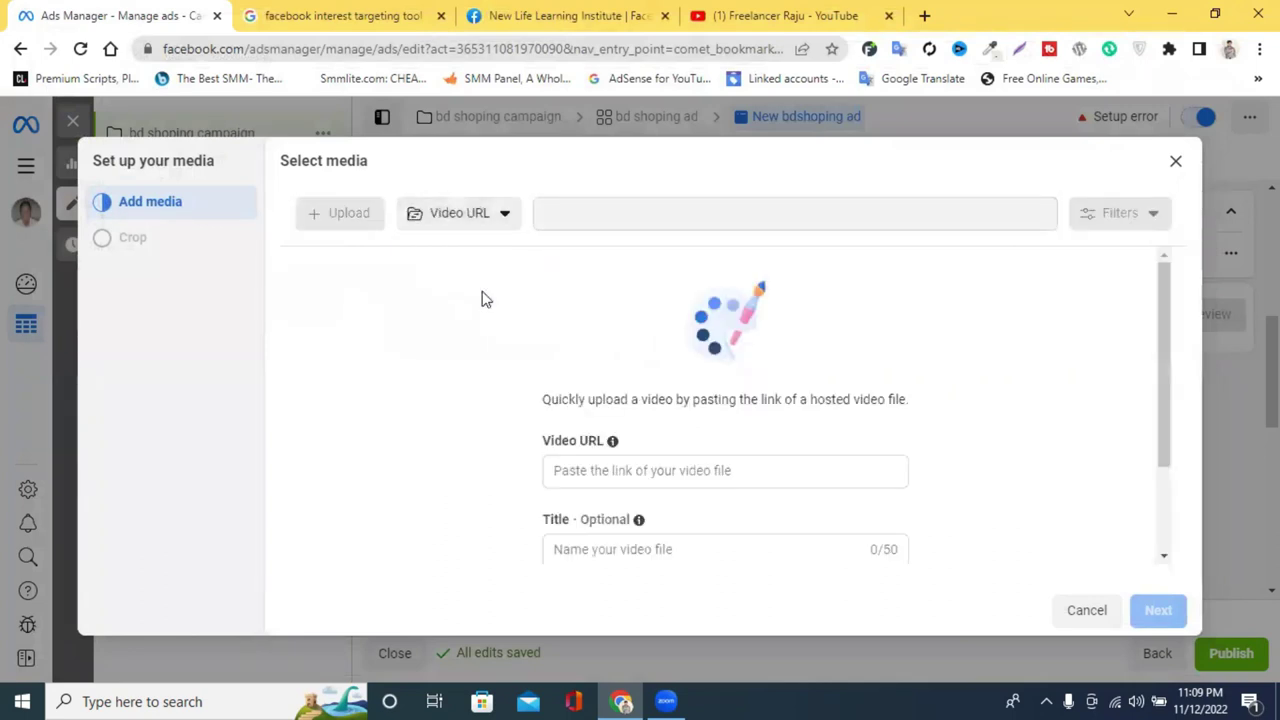
right_click(606, 218)
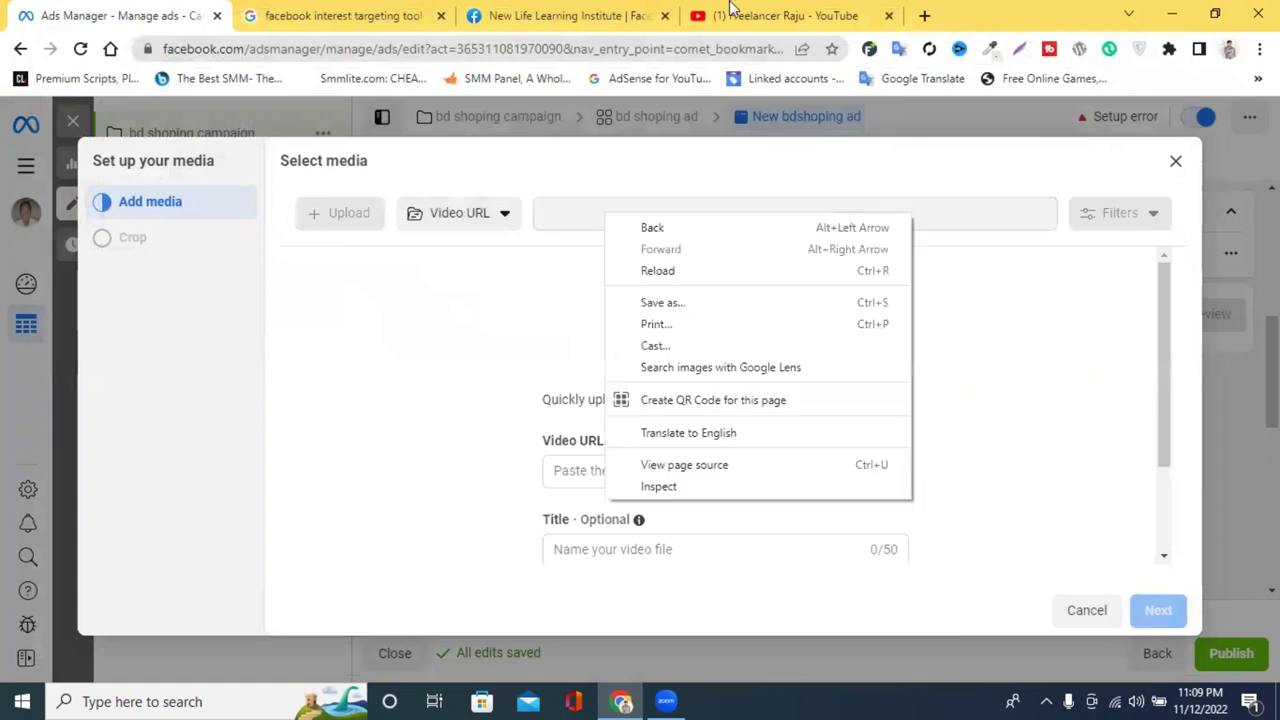
Copy the address of the Instagram Hashtag Research Course video from the YouTube channel, close YouTube and return to Ads Manager
left_click(732, 12)
scroll(275, 567, "down", 2)
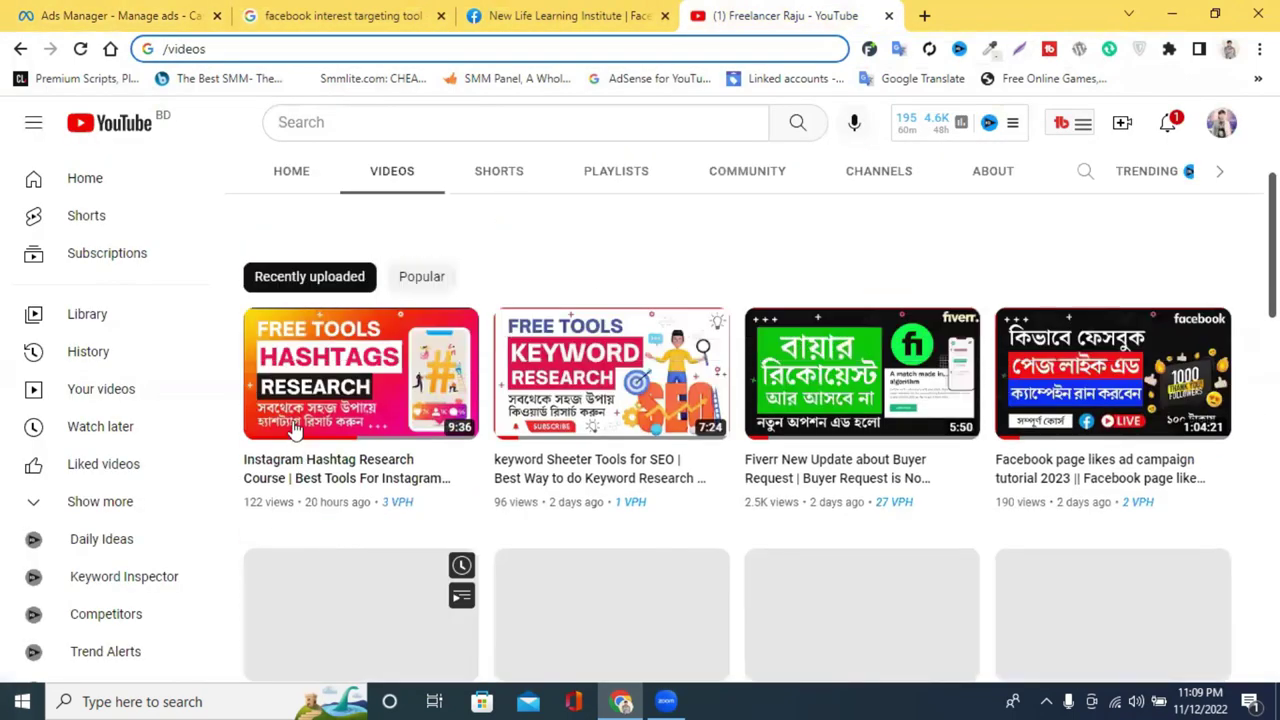
left_click(380, 380)
right_click(338, 52)
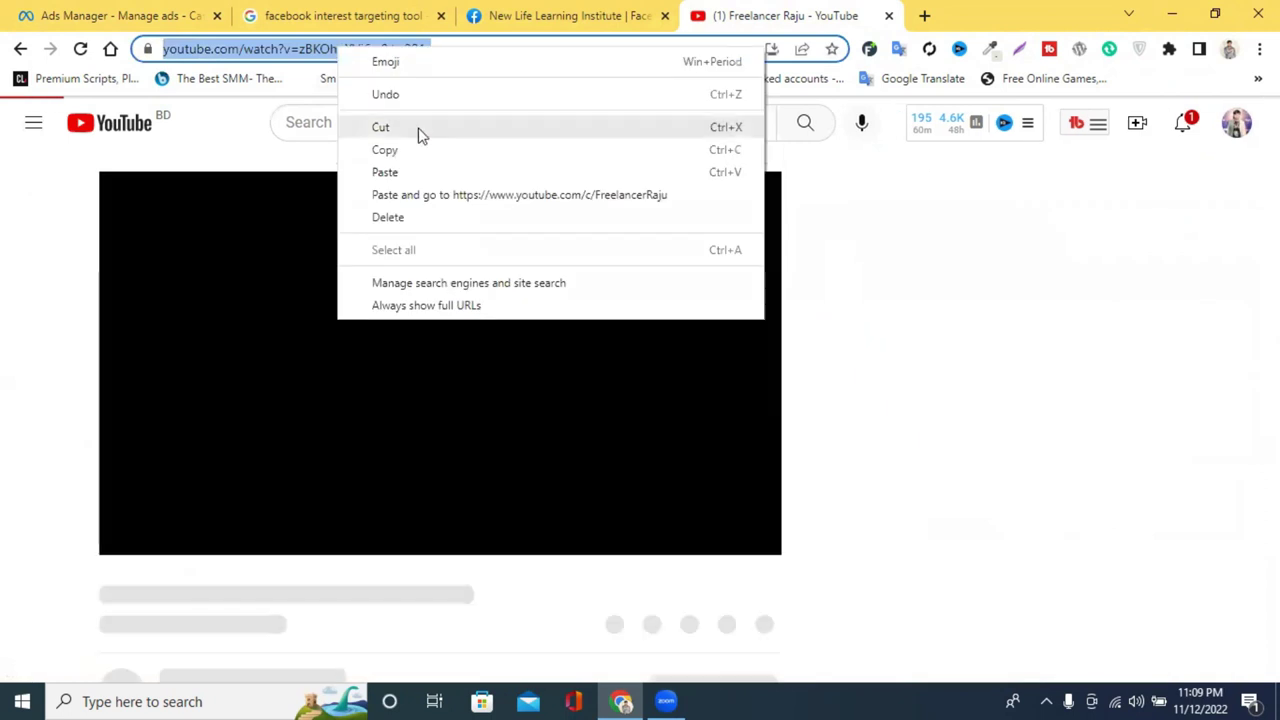
left_click(415, 128)
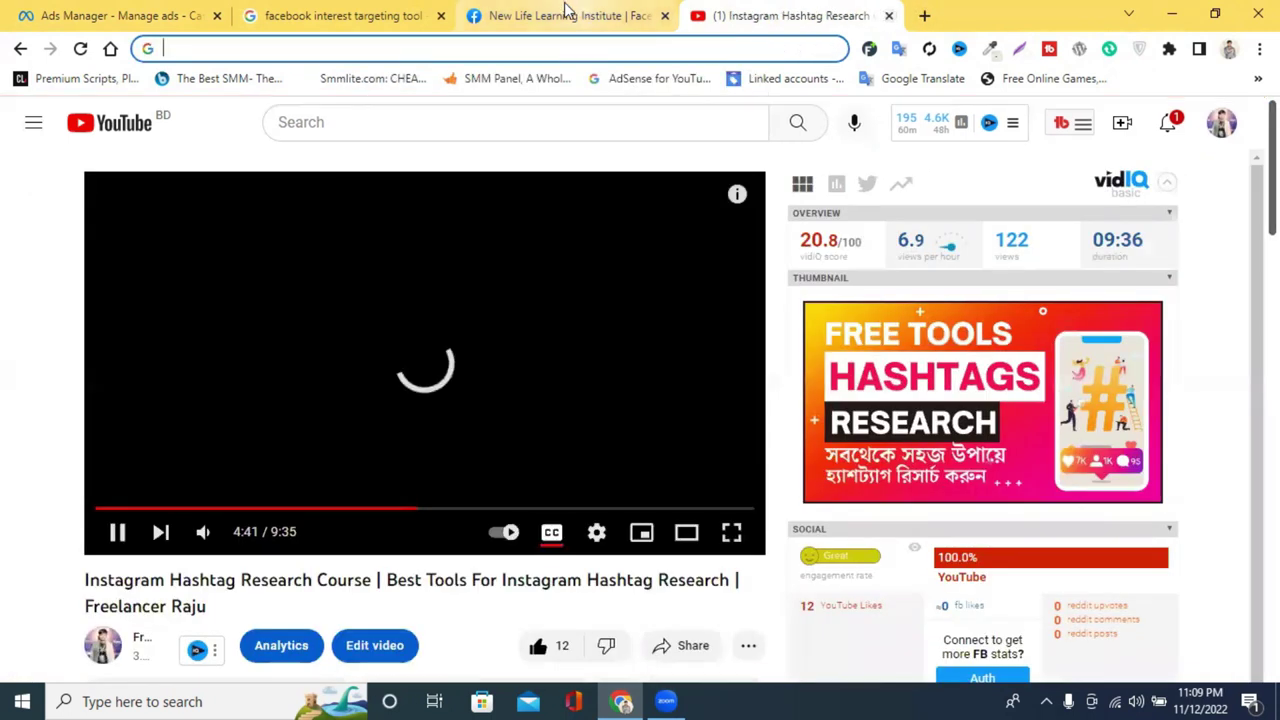
key("ctrl+w")
left_click(410, 13)
key("ctrl+shift+Tab")
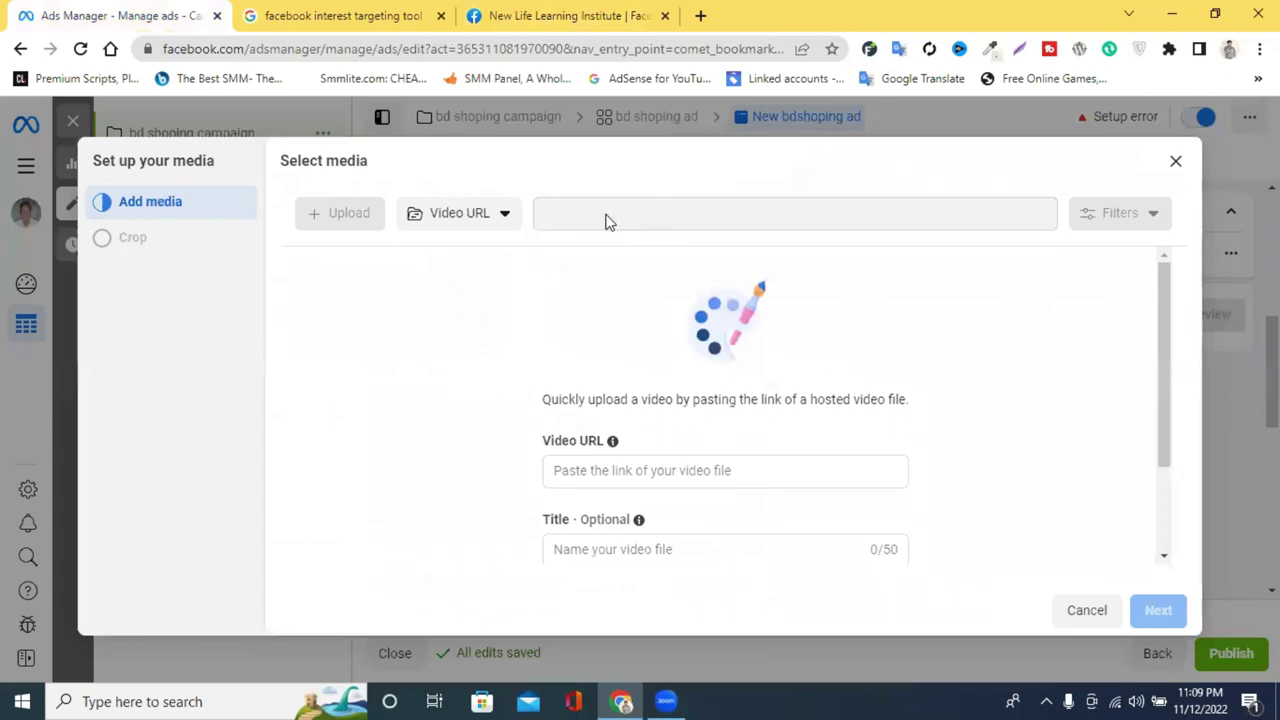
Try to load the ad's video from the copied YouTube link in the Video URL field, and close the media selection
left_click(512, 214)
left_click(588, 220)
scroll(629, 336, "down", 2)
left_click(616, 344)
right_click(616, 346)
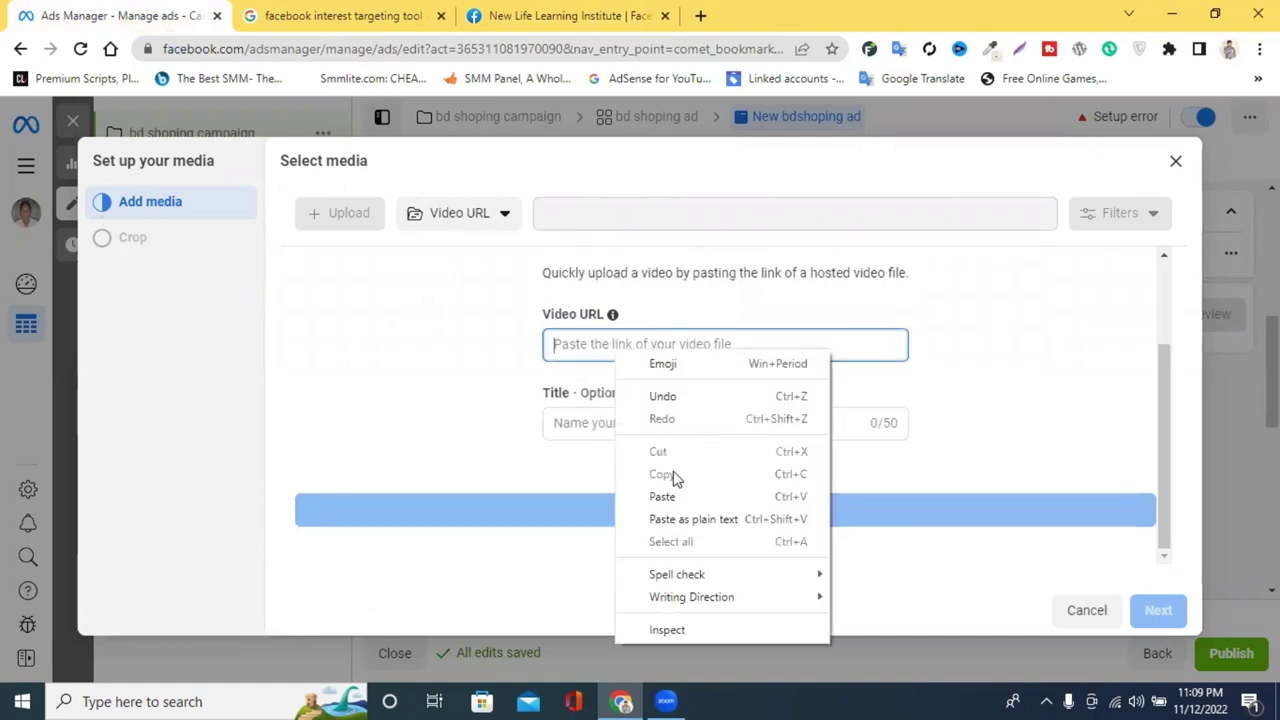
left_click(729, 523)
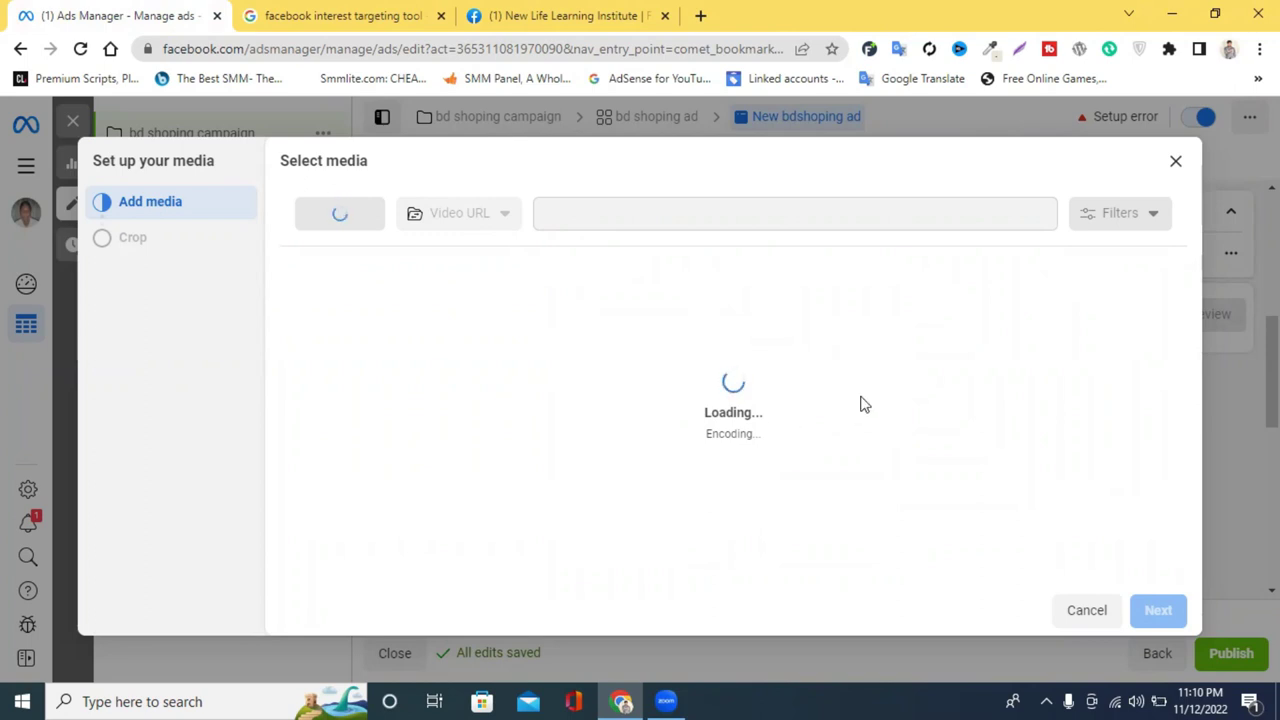
left_click(1177, 163)
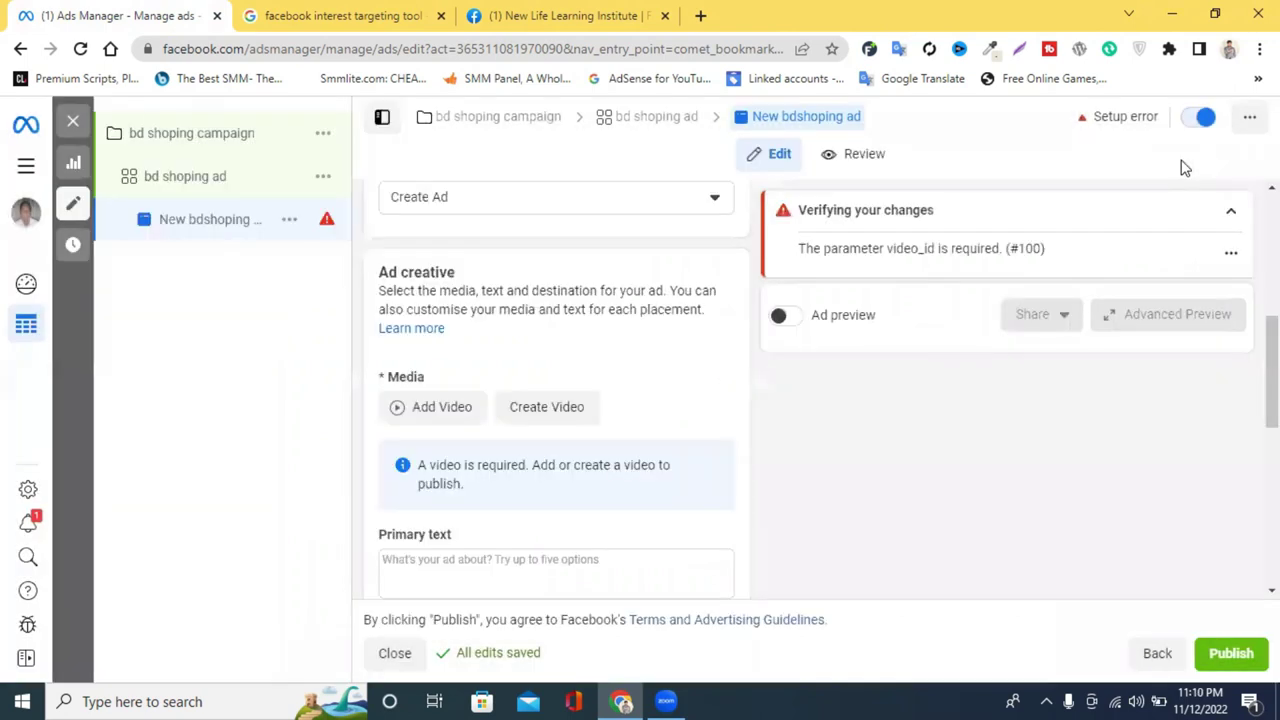
Look at the Create Video templates and the Add Video selection for the ad's media, closing each without choosing anything
left_click(540, 416)
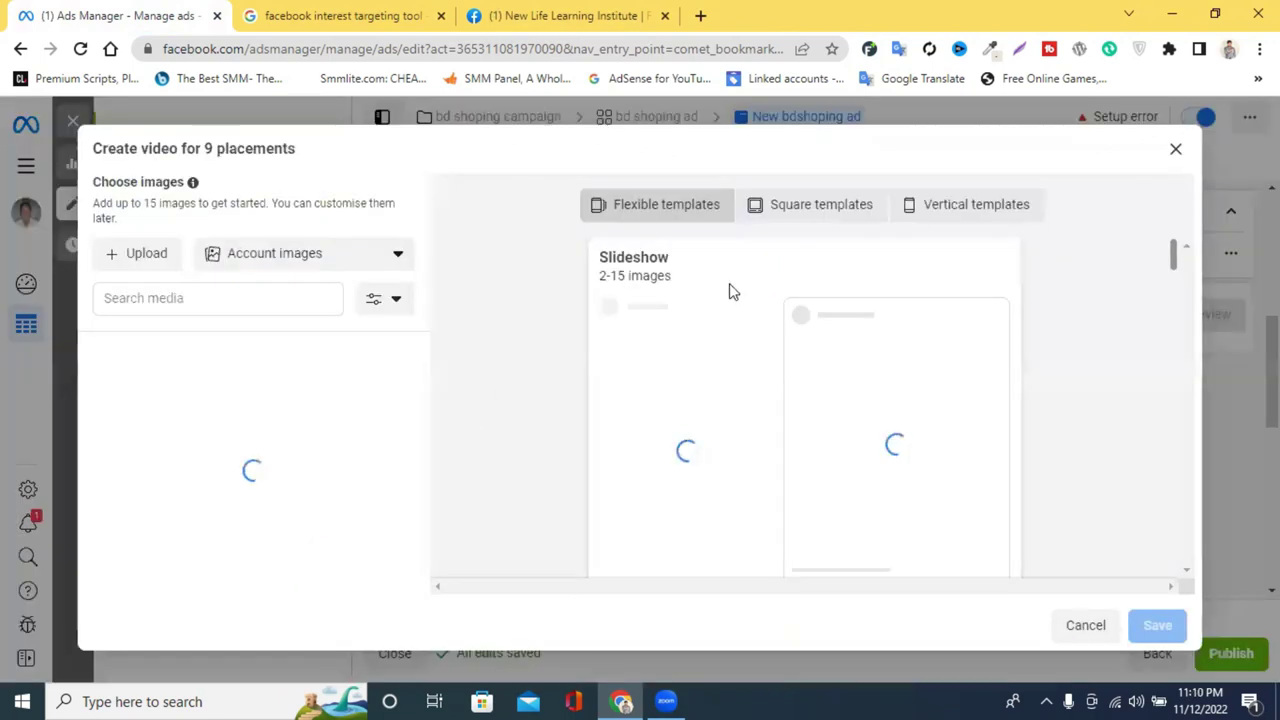
key("Escape")
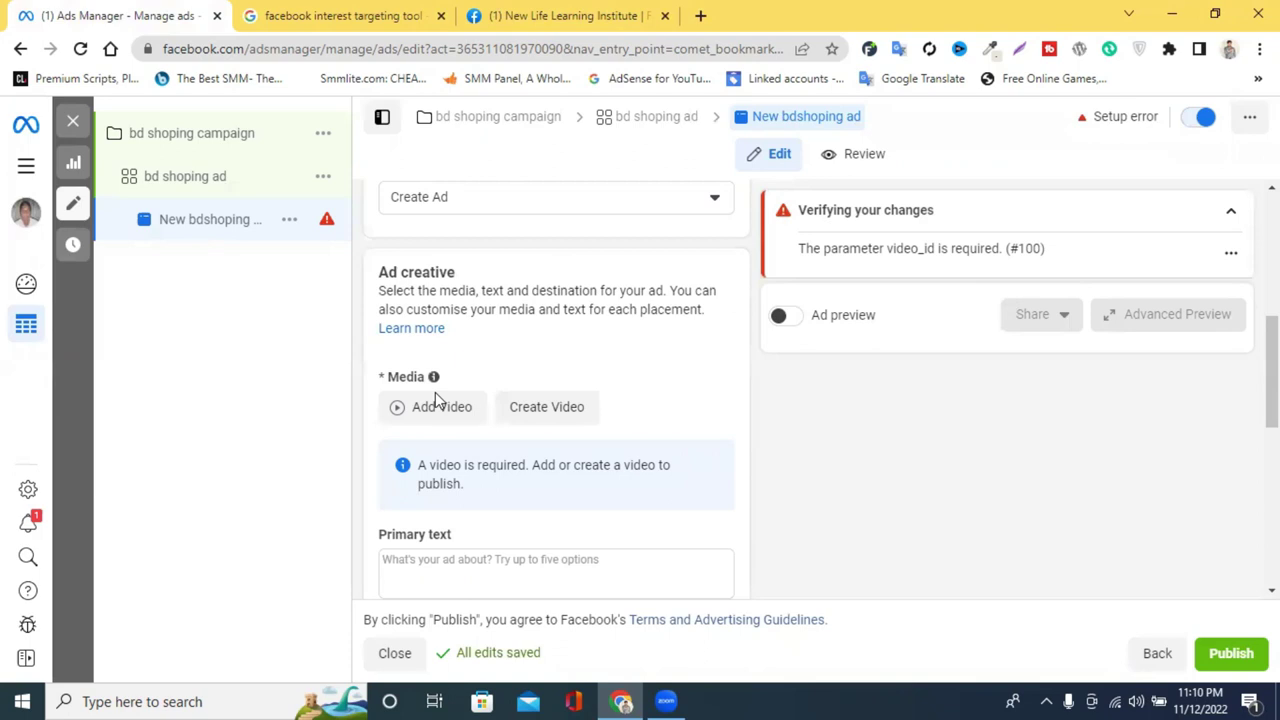
left_click(431, 408)
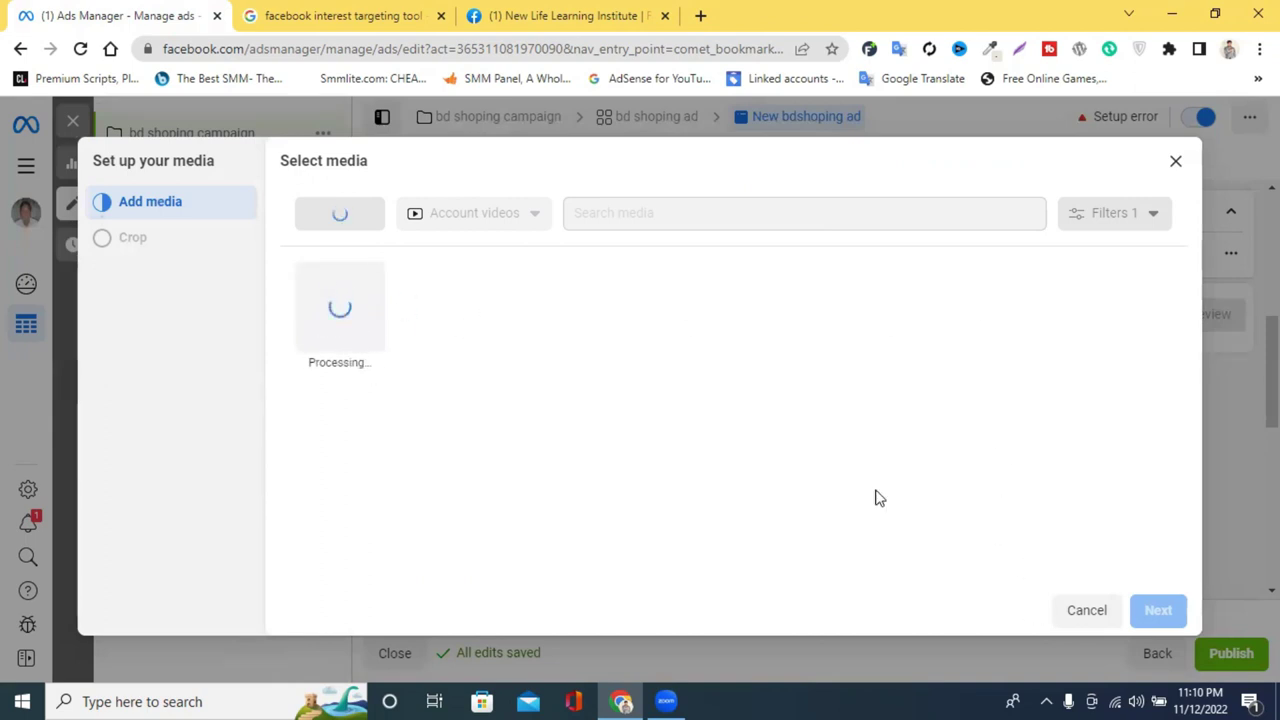
left_click(1175, 161)
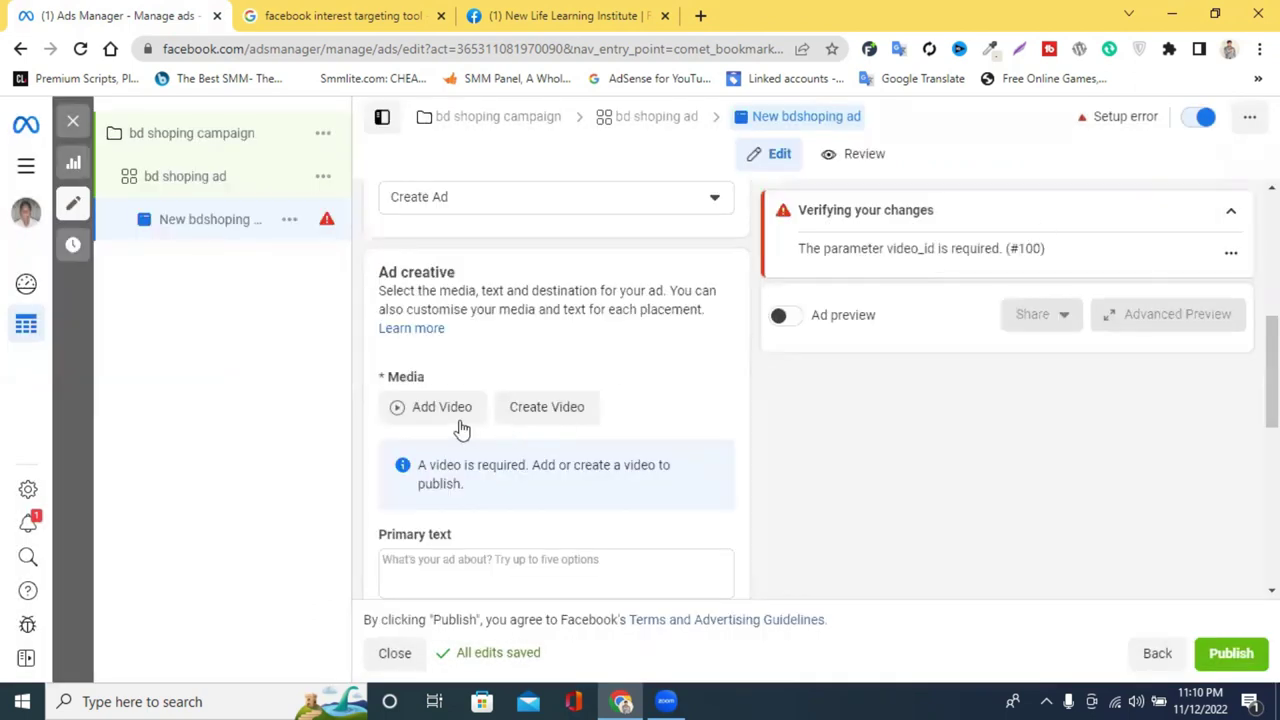
Set the ad setup back to Use existing post, check the ad preview and publish the ad
left_click(469, 205)
left_click(489, 284)
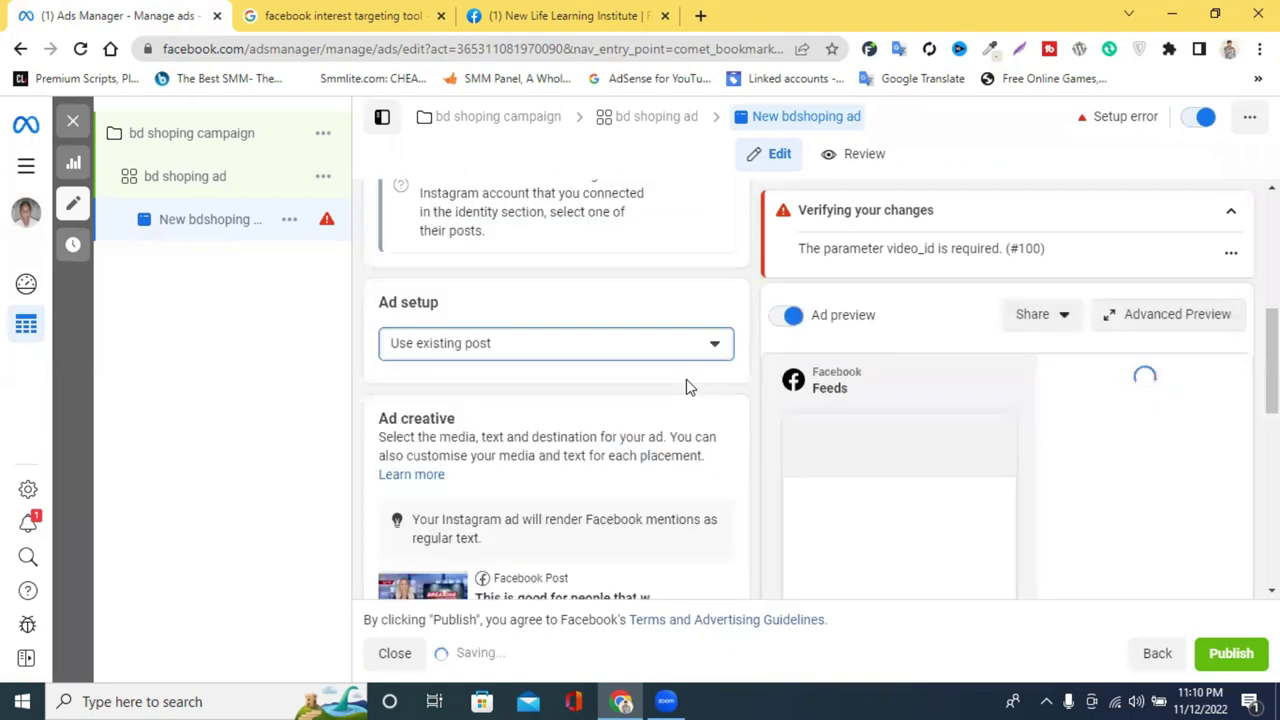
scroll(1000, 330, "down", 4)
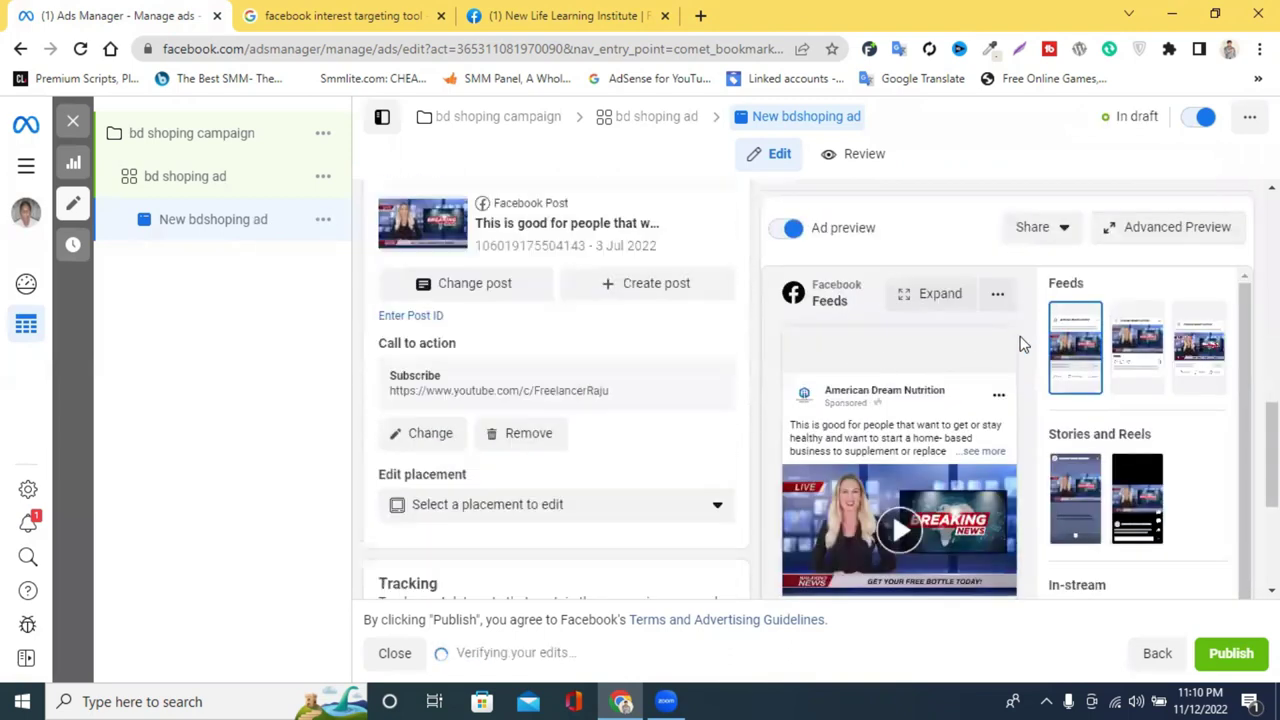
scroll(908, 428, "down", 1)
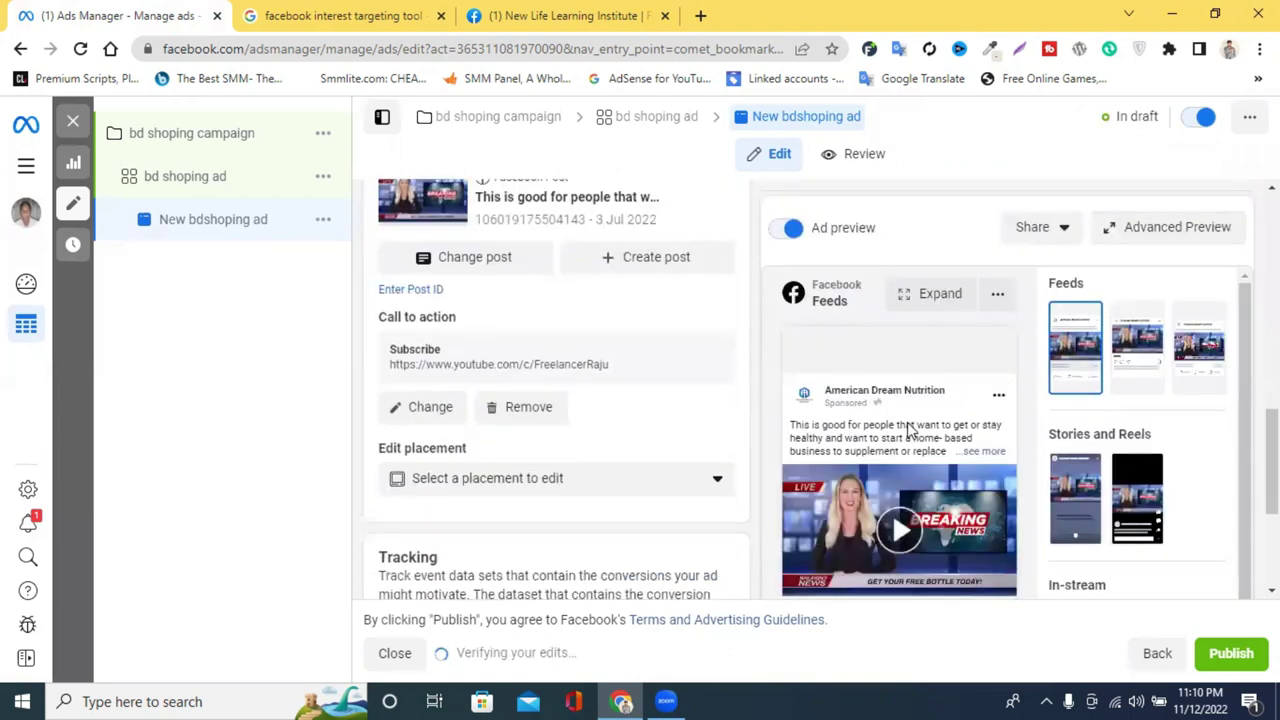
scroll(980, 403, "down", 5)
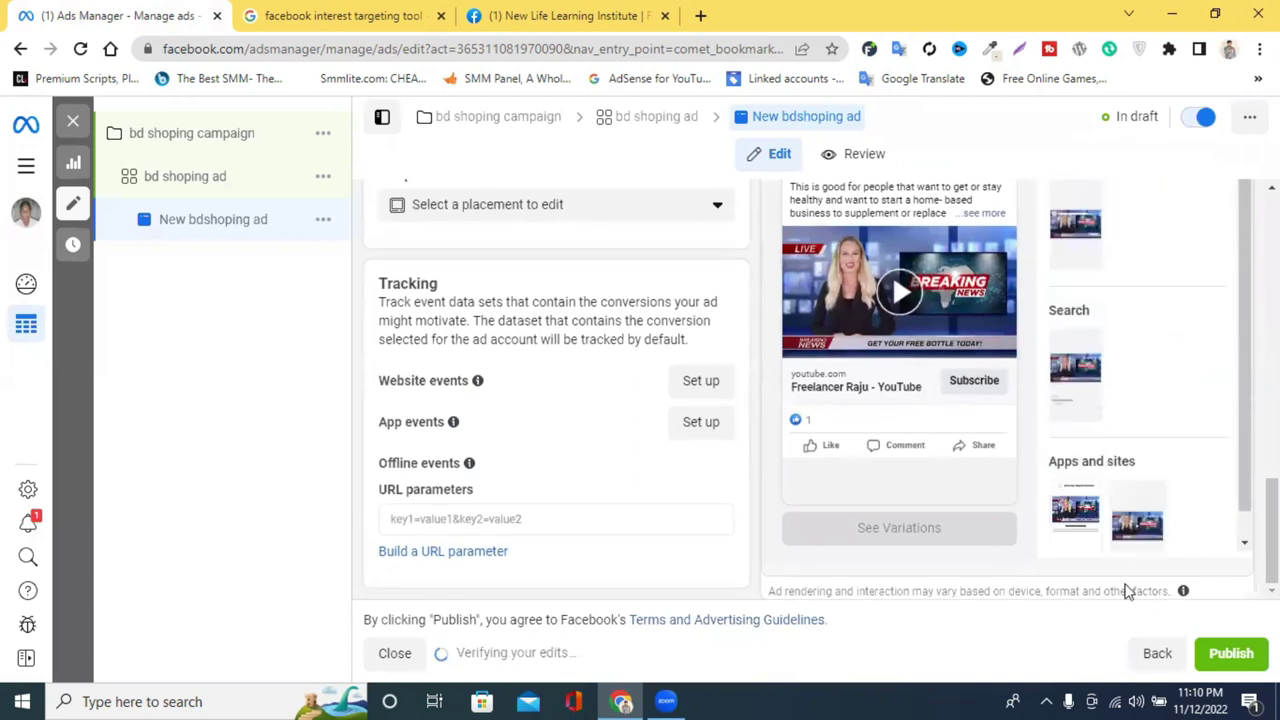
left_click(1228, 655)
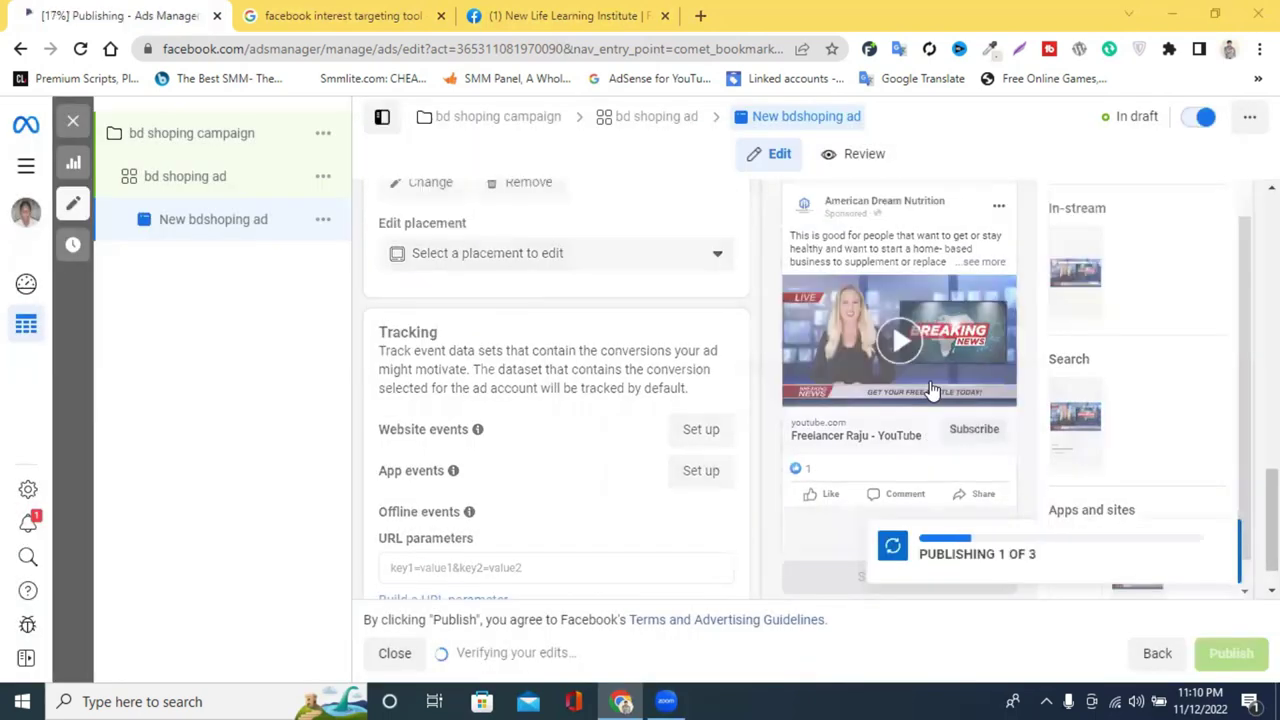
Go up to the bd shoping campaign level and close the editor to return to the campaign list
scroll(766, 363, "up", 10)
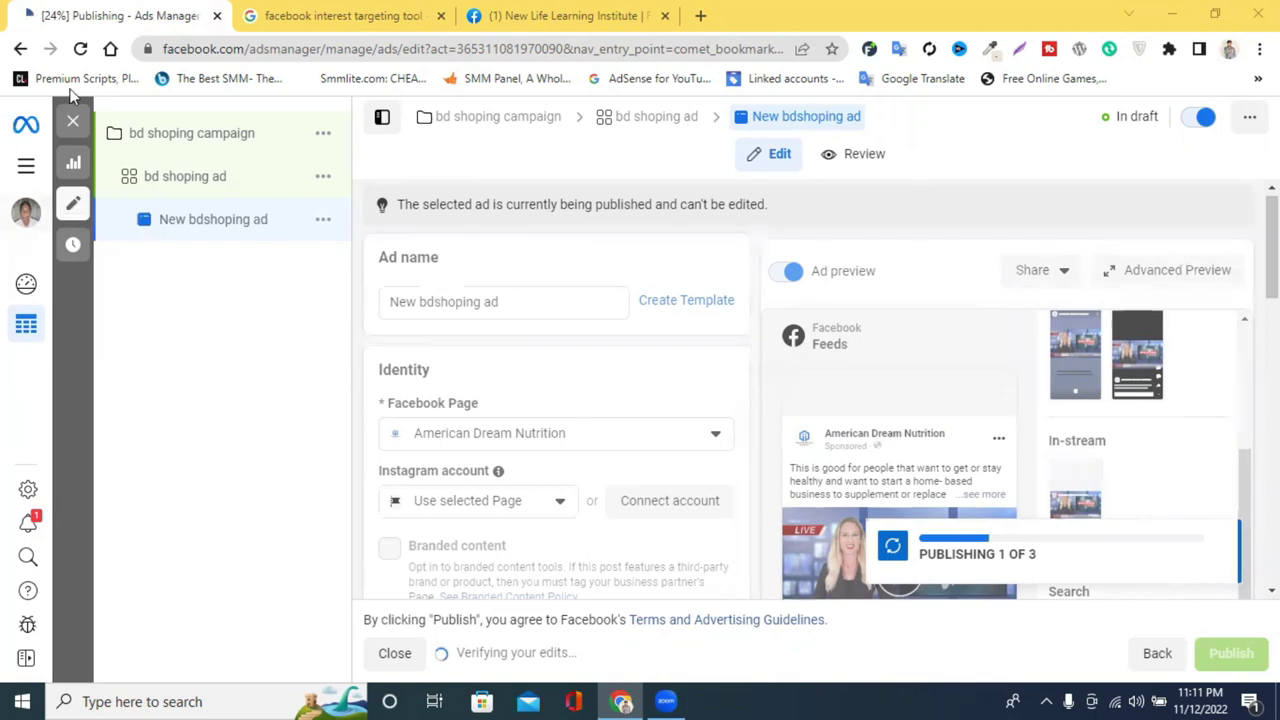
left_click(468, 128)
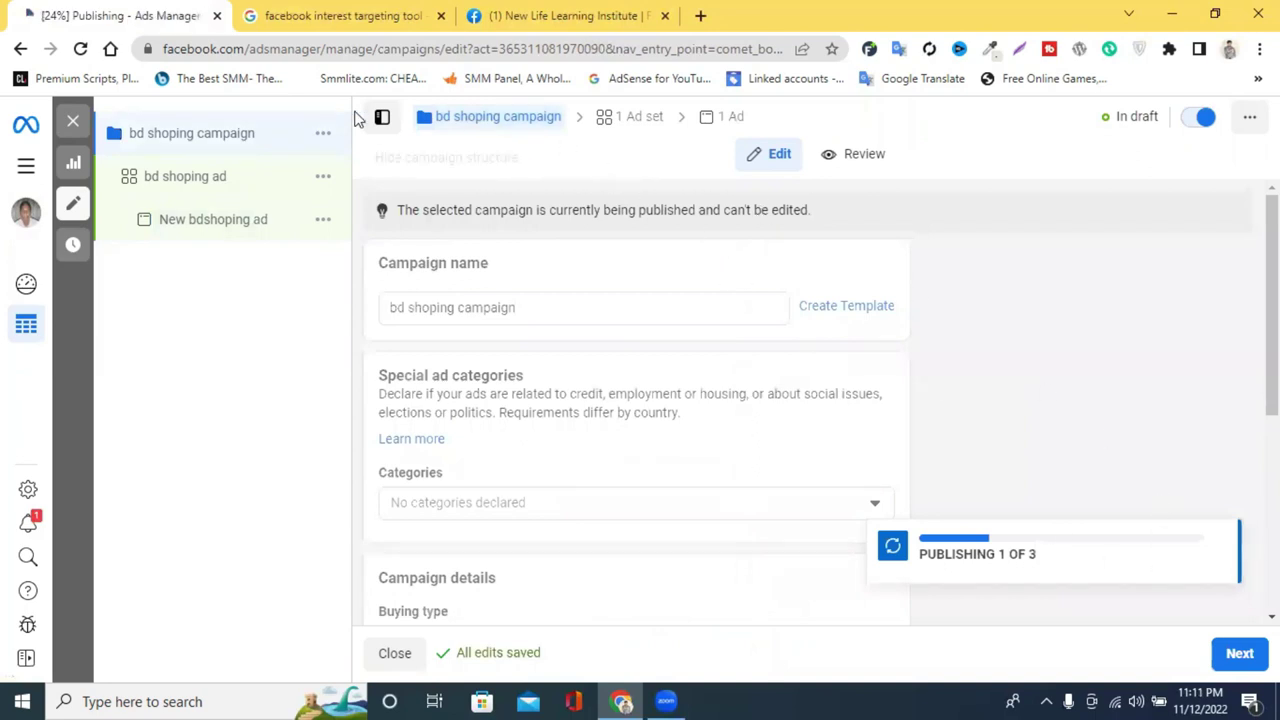
left_click(76, 126)
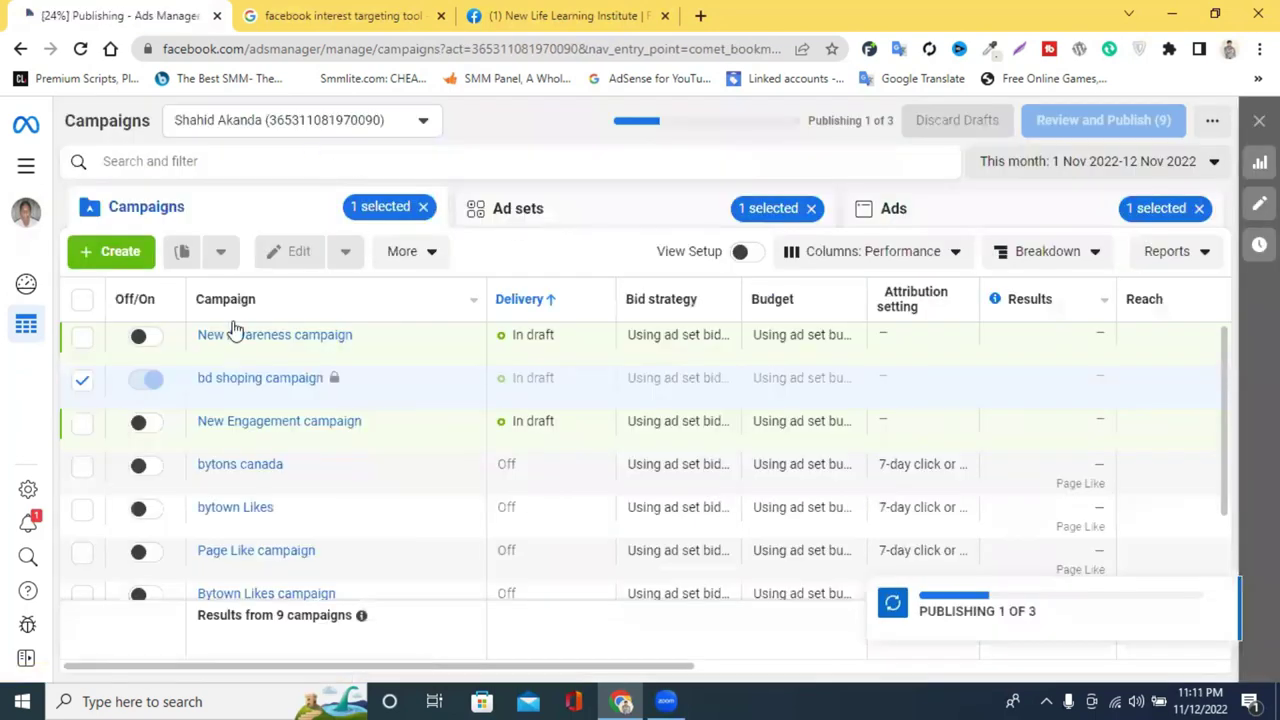
Show the ad sets list and clear the ad, ad set and campaign selections
left_click(797, 216)
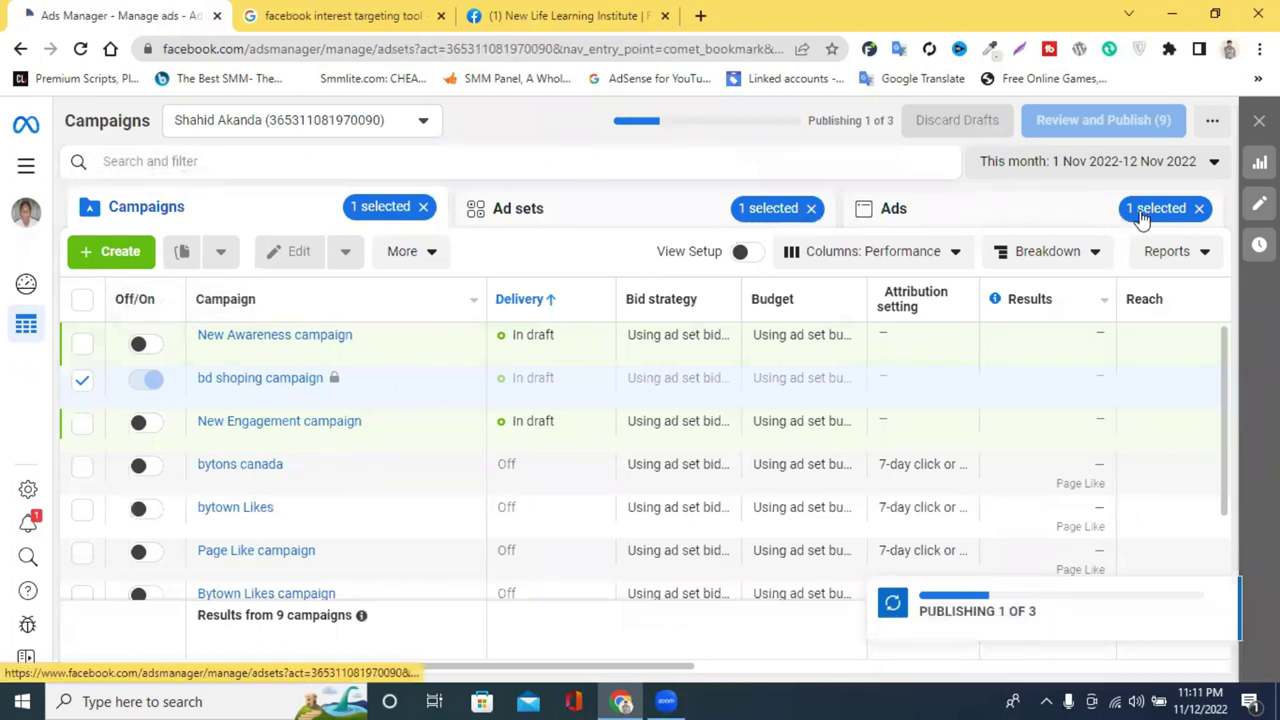
left_click(1199, 208)
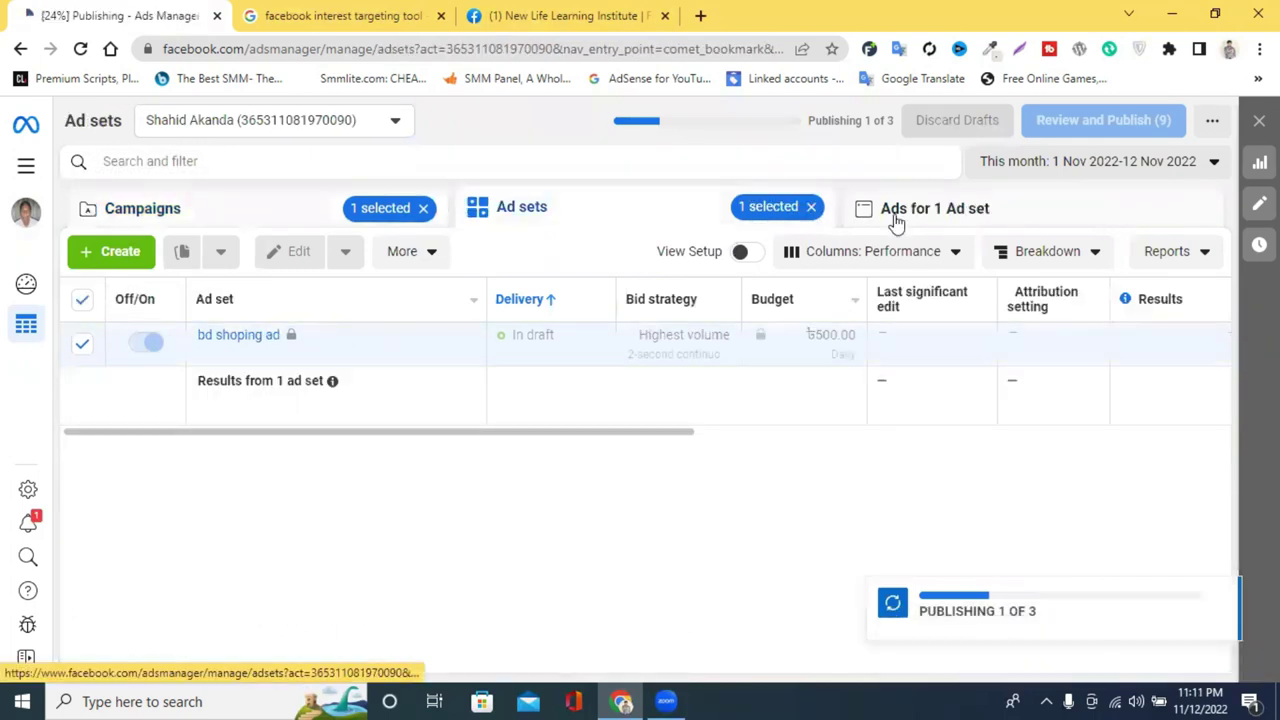
left_click(811, 207)
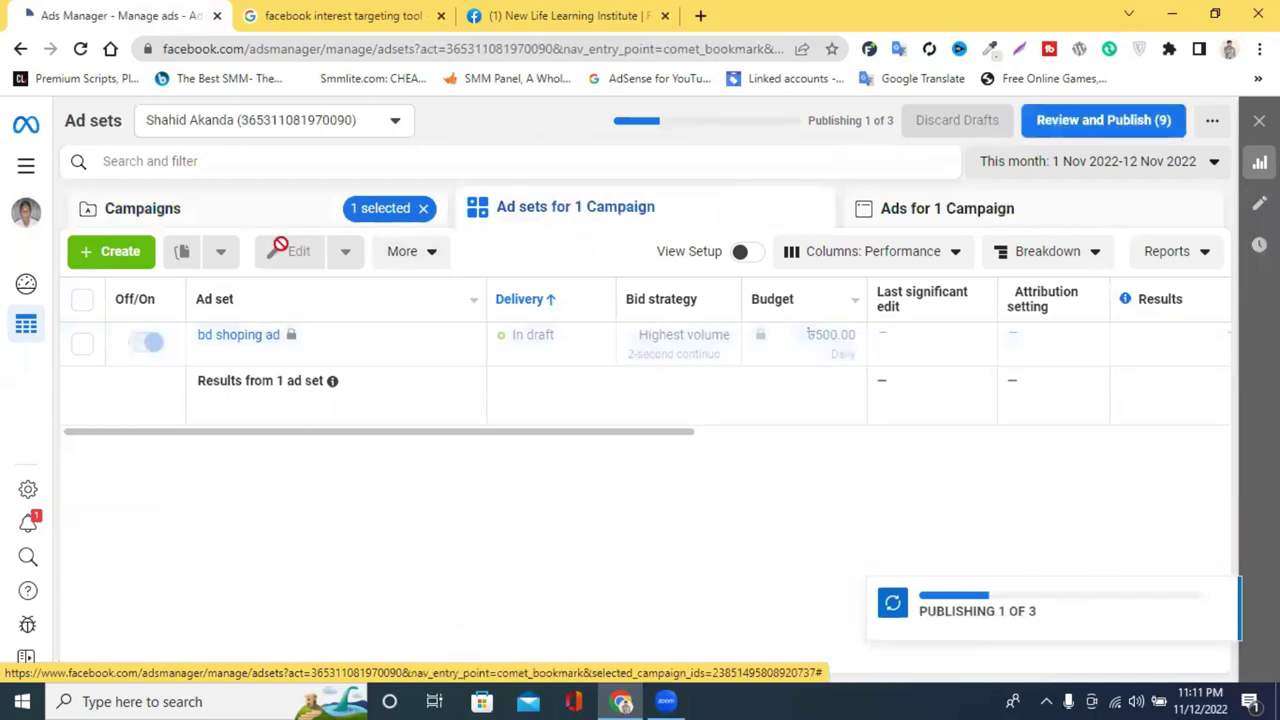
left_click(424, 208)
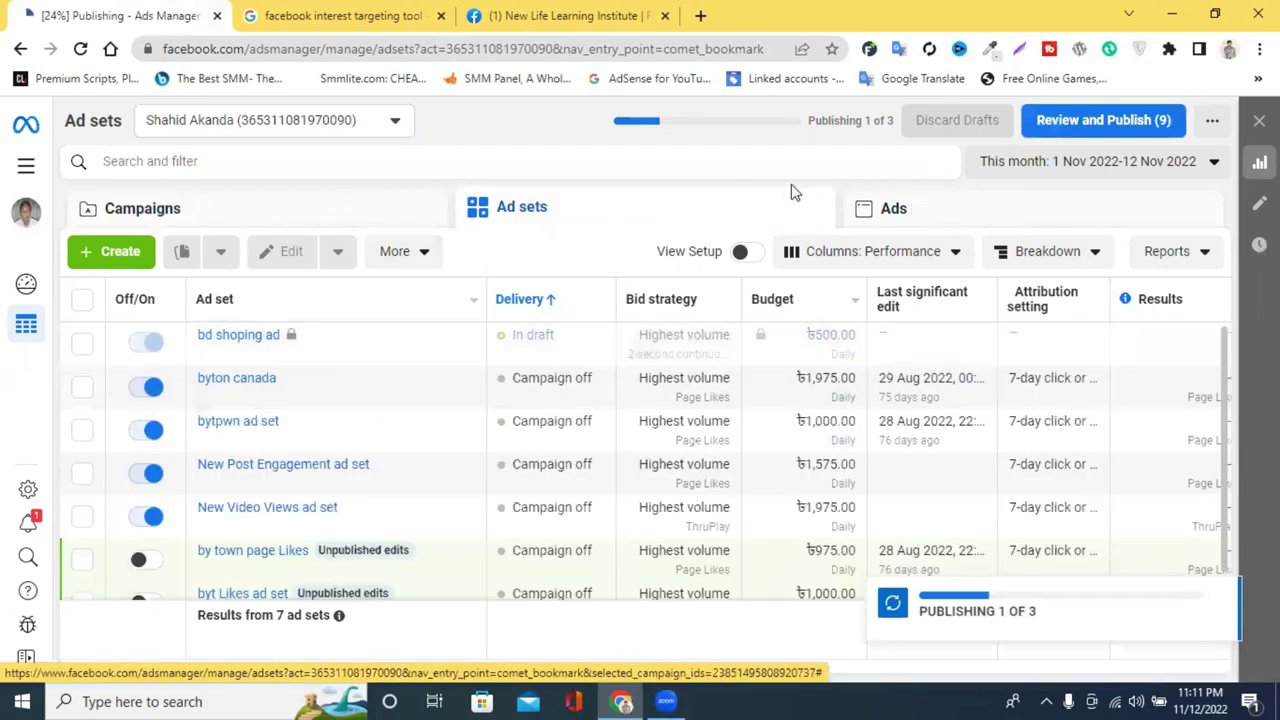
Reload the Ads Manager page
right_click(495, 133)
left_click(551, 192)
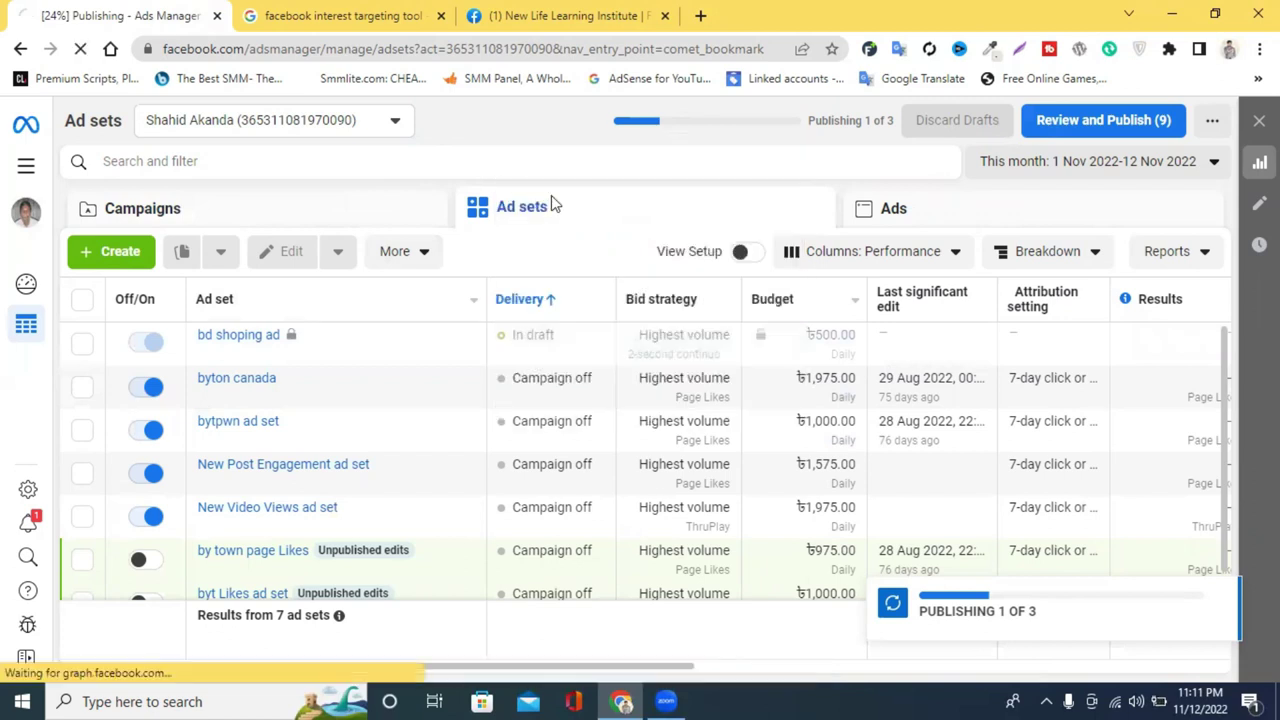
left_click(708, 156)
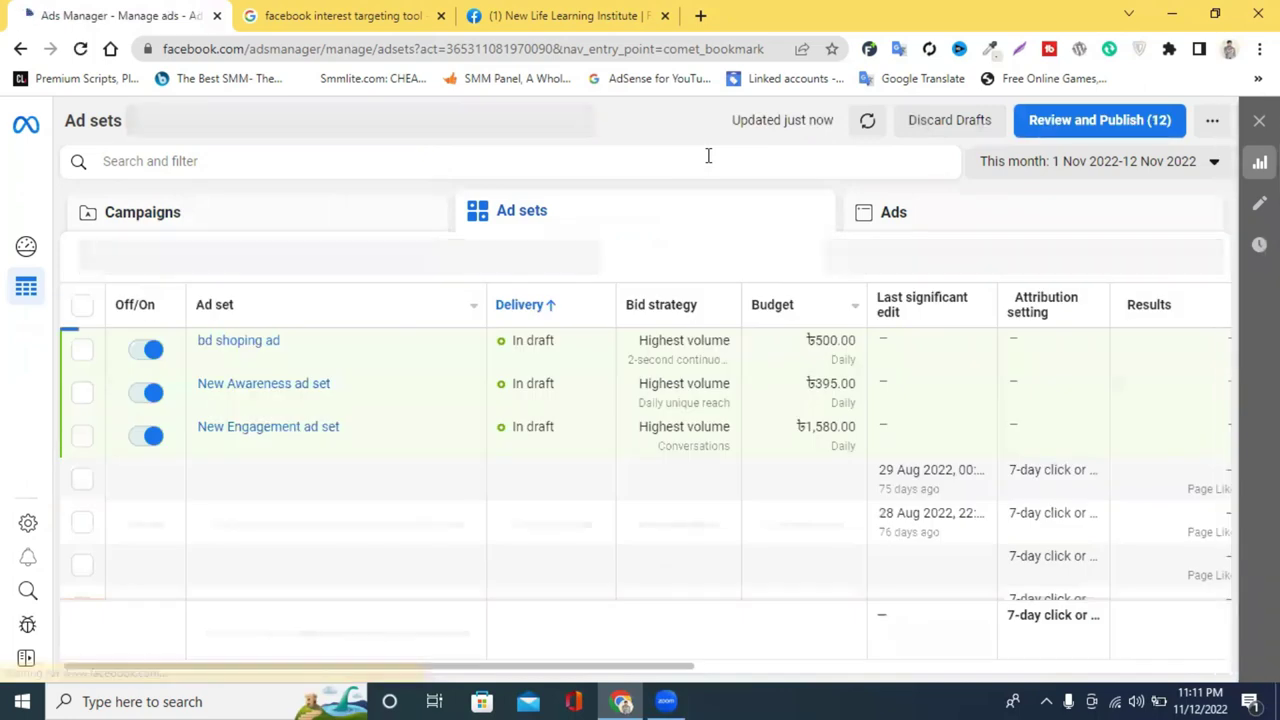
Switch off bd shoping campaign in the campaign list and refresh the table data
left_click(285, 224)
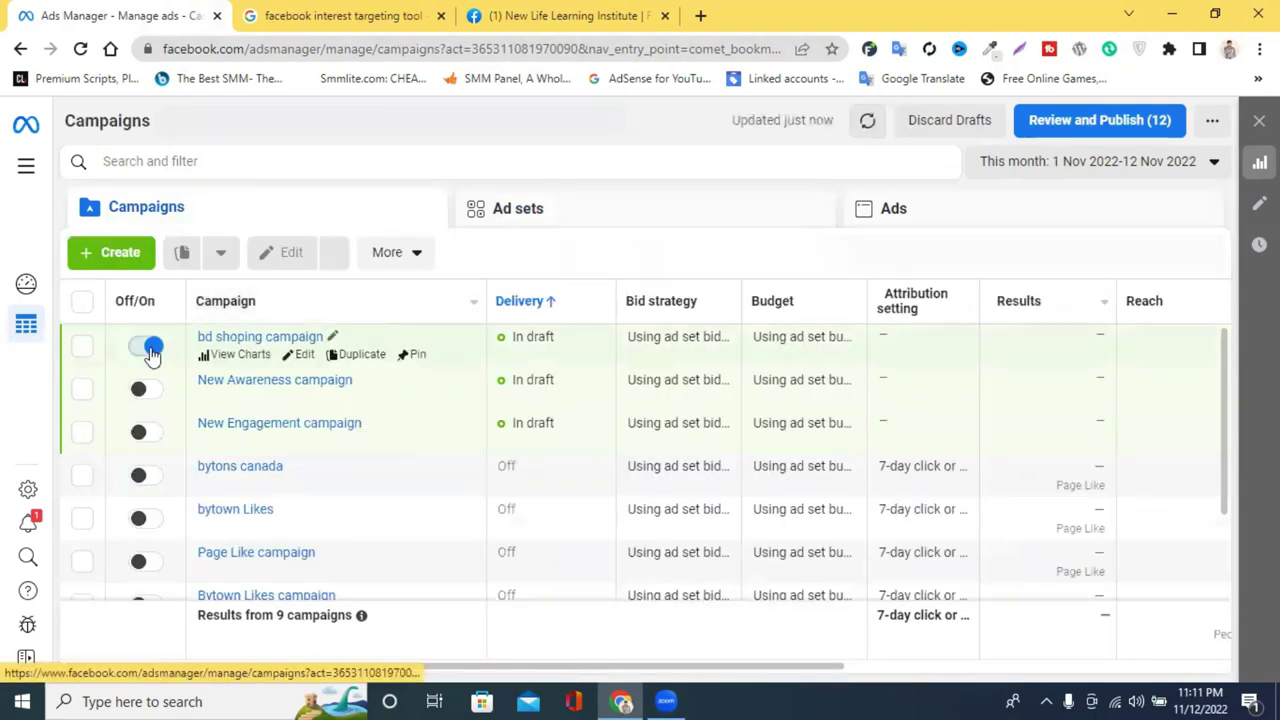
left_click(537, 336)
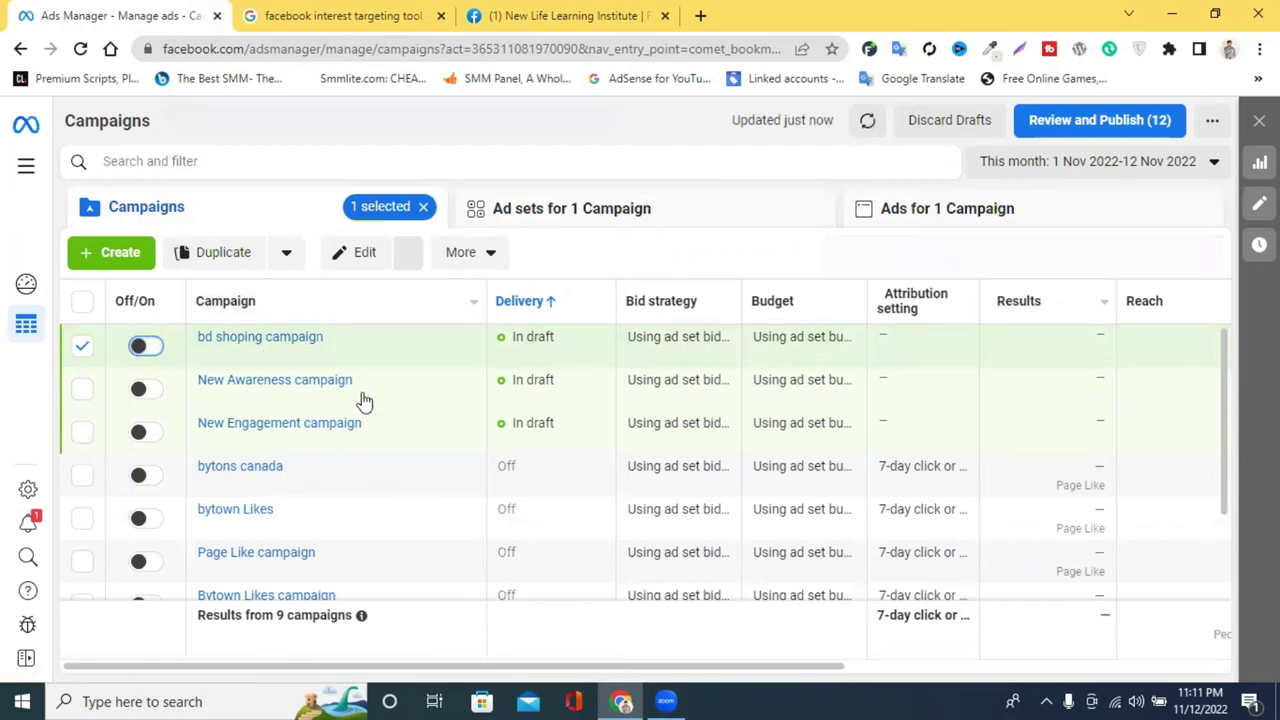
left_click(867, 122)
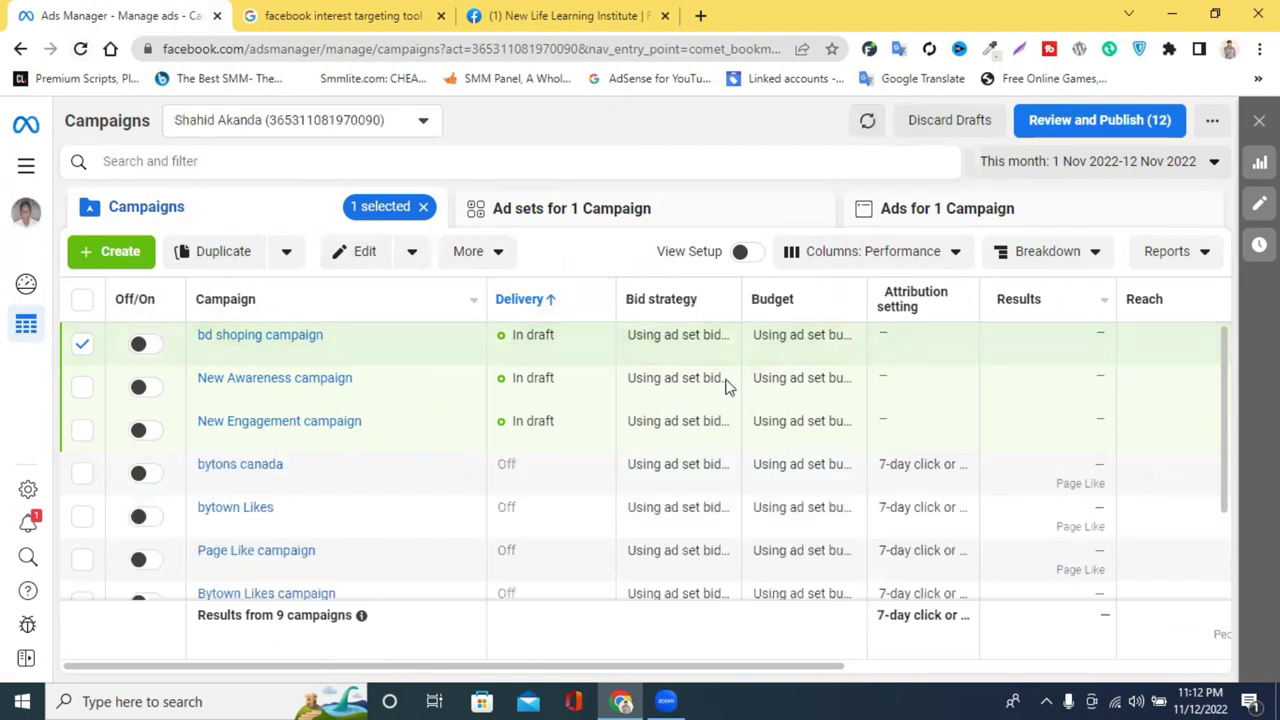
left_click(870, 122)
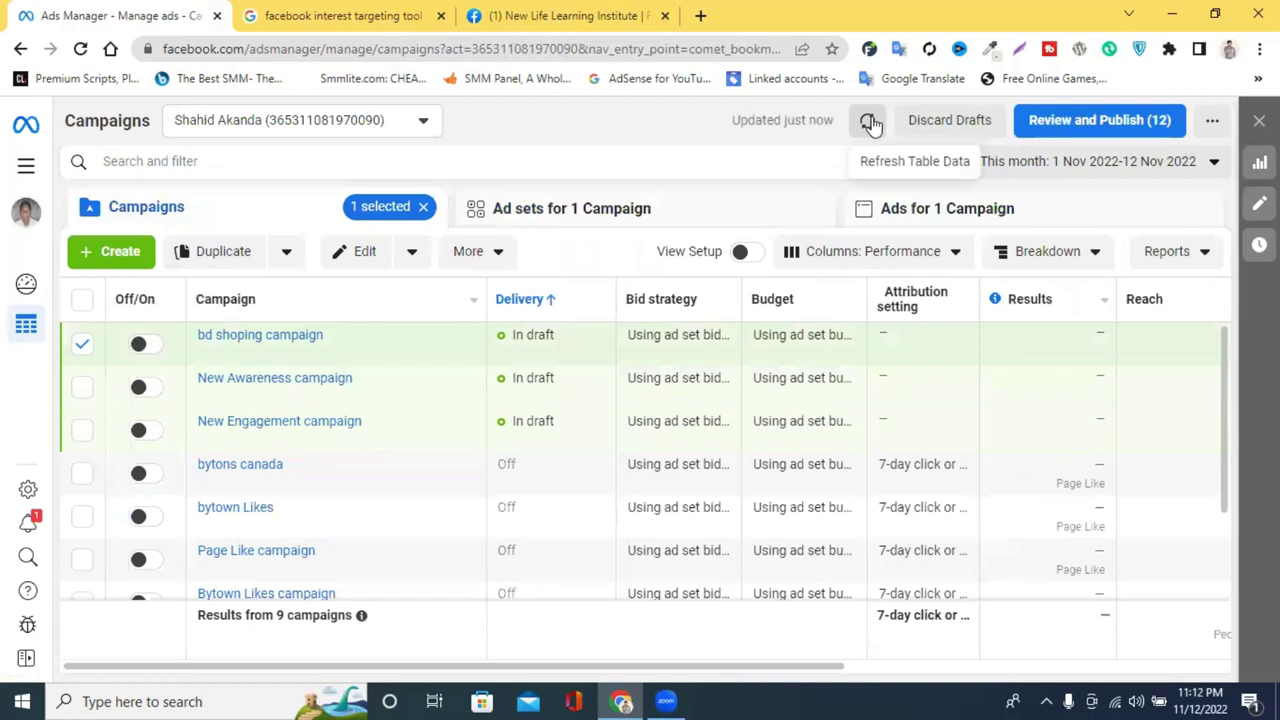
left_click(868, 123)
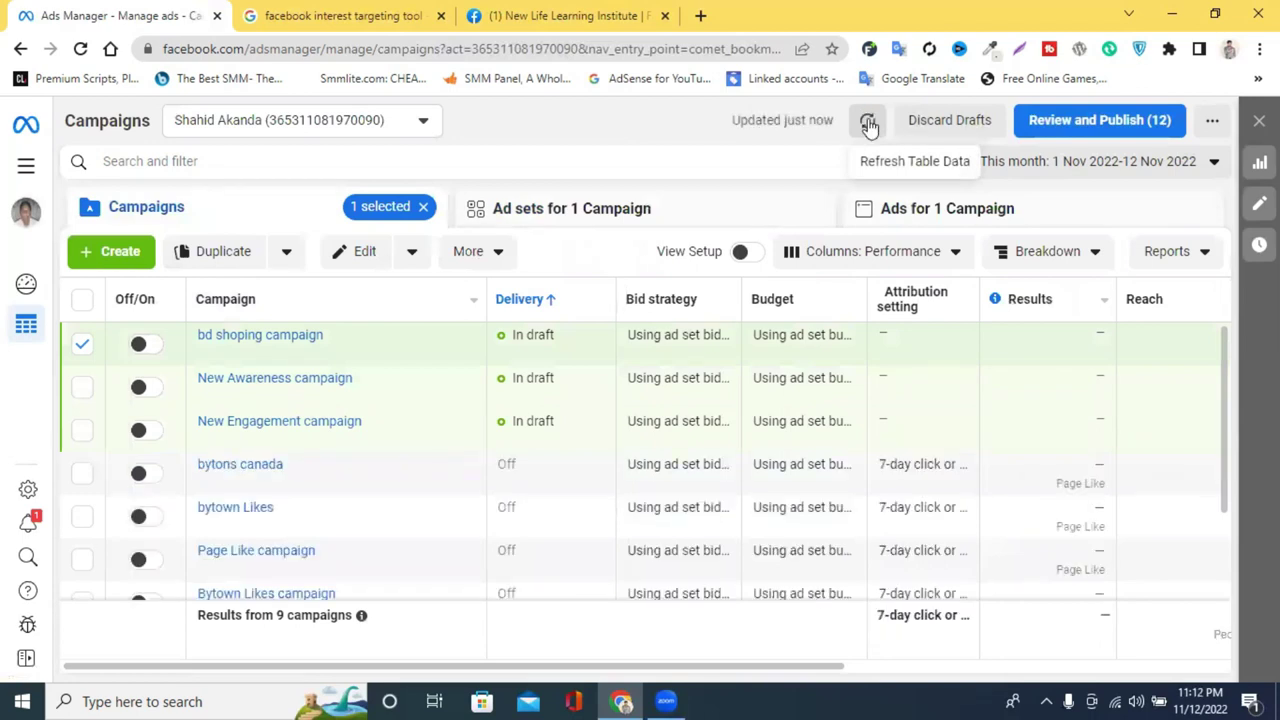